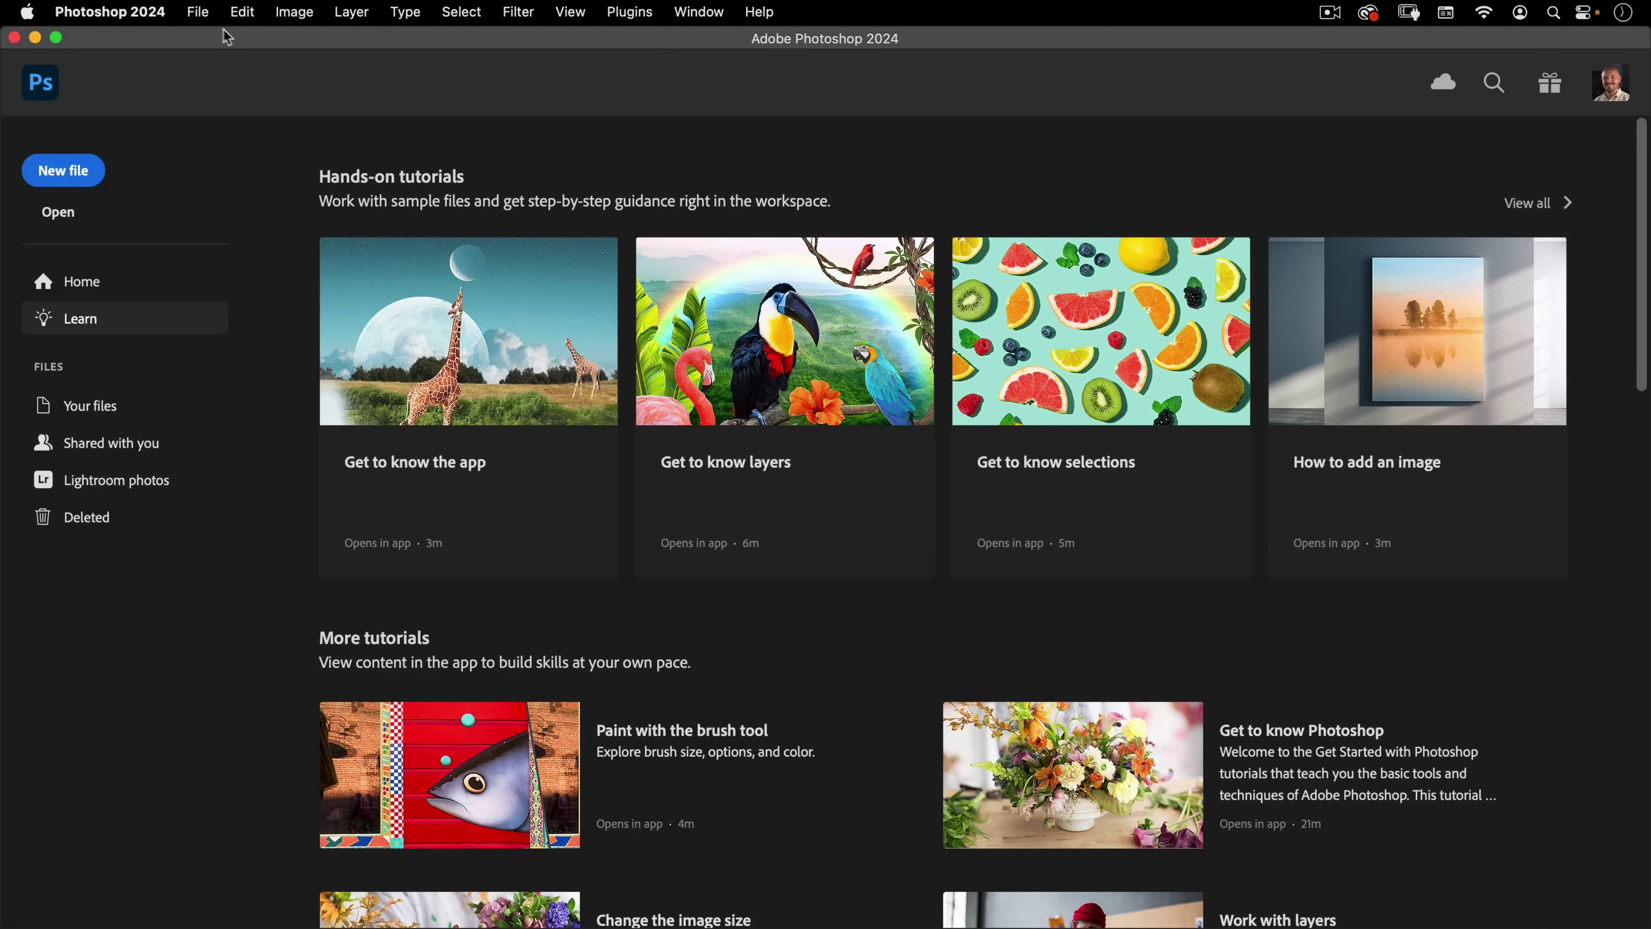
Open martino-pietropoli-5jz3T5LwuPA-unsplash.jpg, the foggy trail photo, from the Trees folder
{"action": "left_click", "coordinate": [197, 12]}
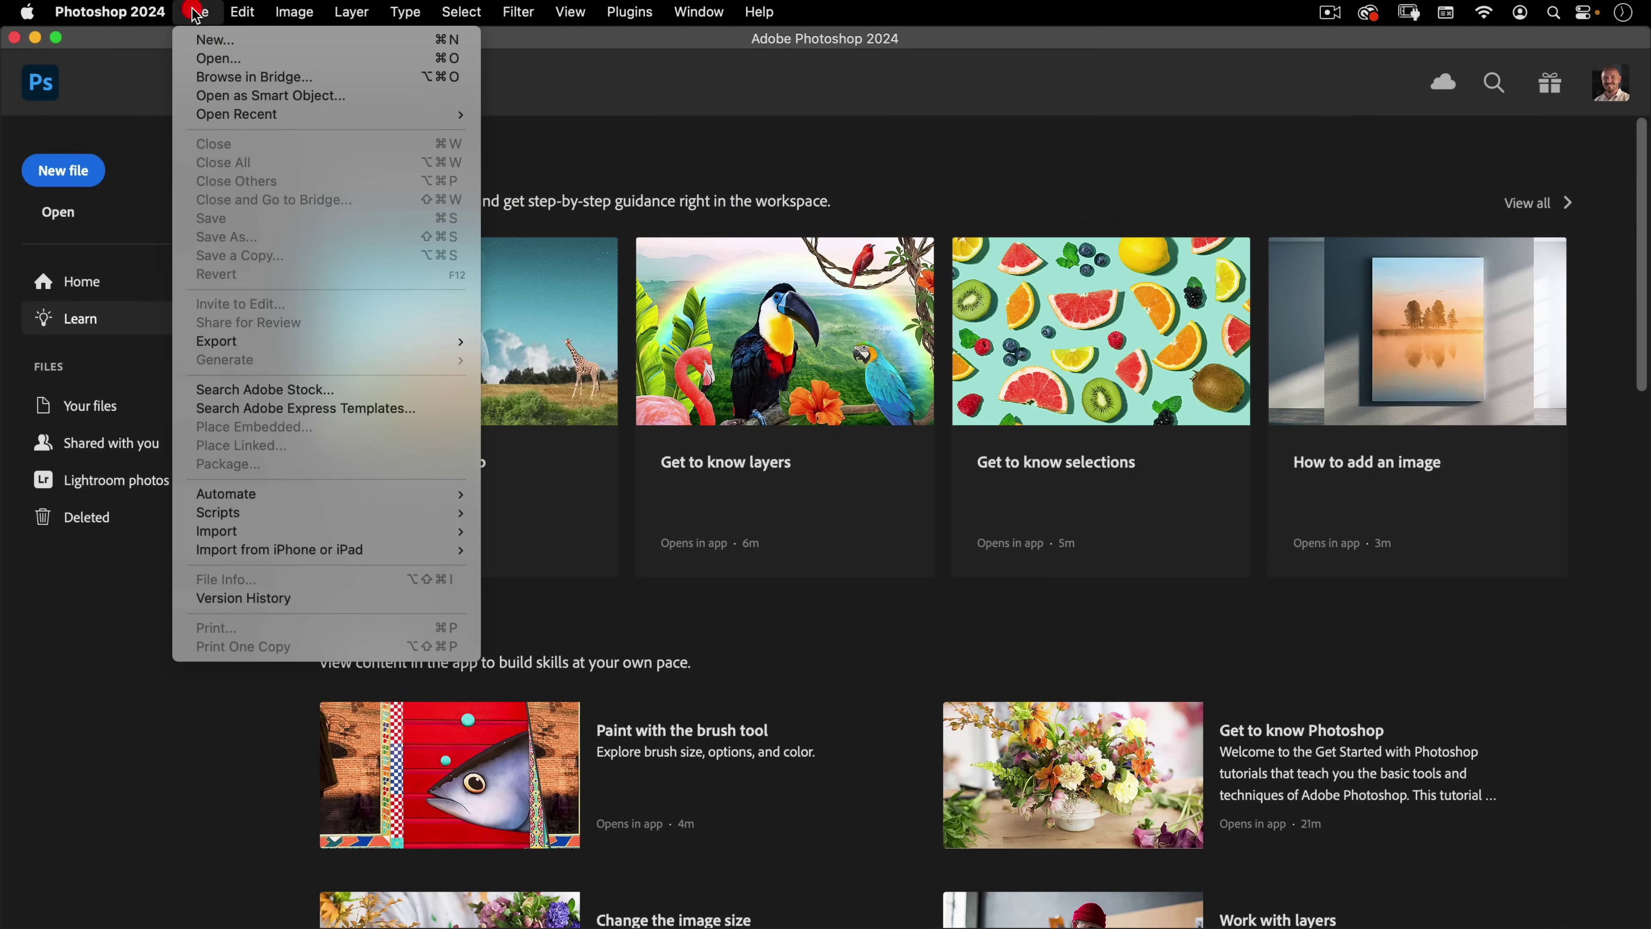
{"action": "left_click", "coordinate": [208, 52]}
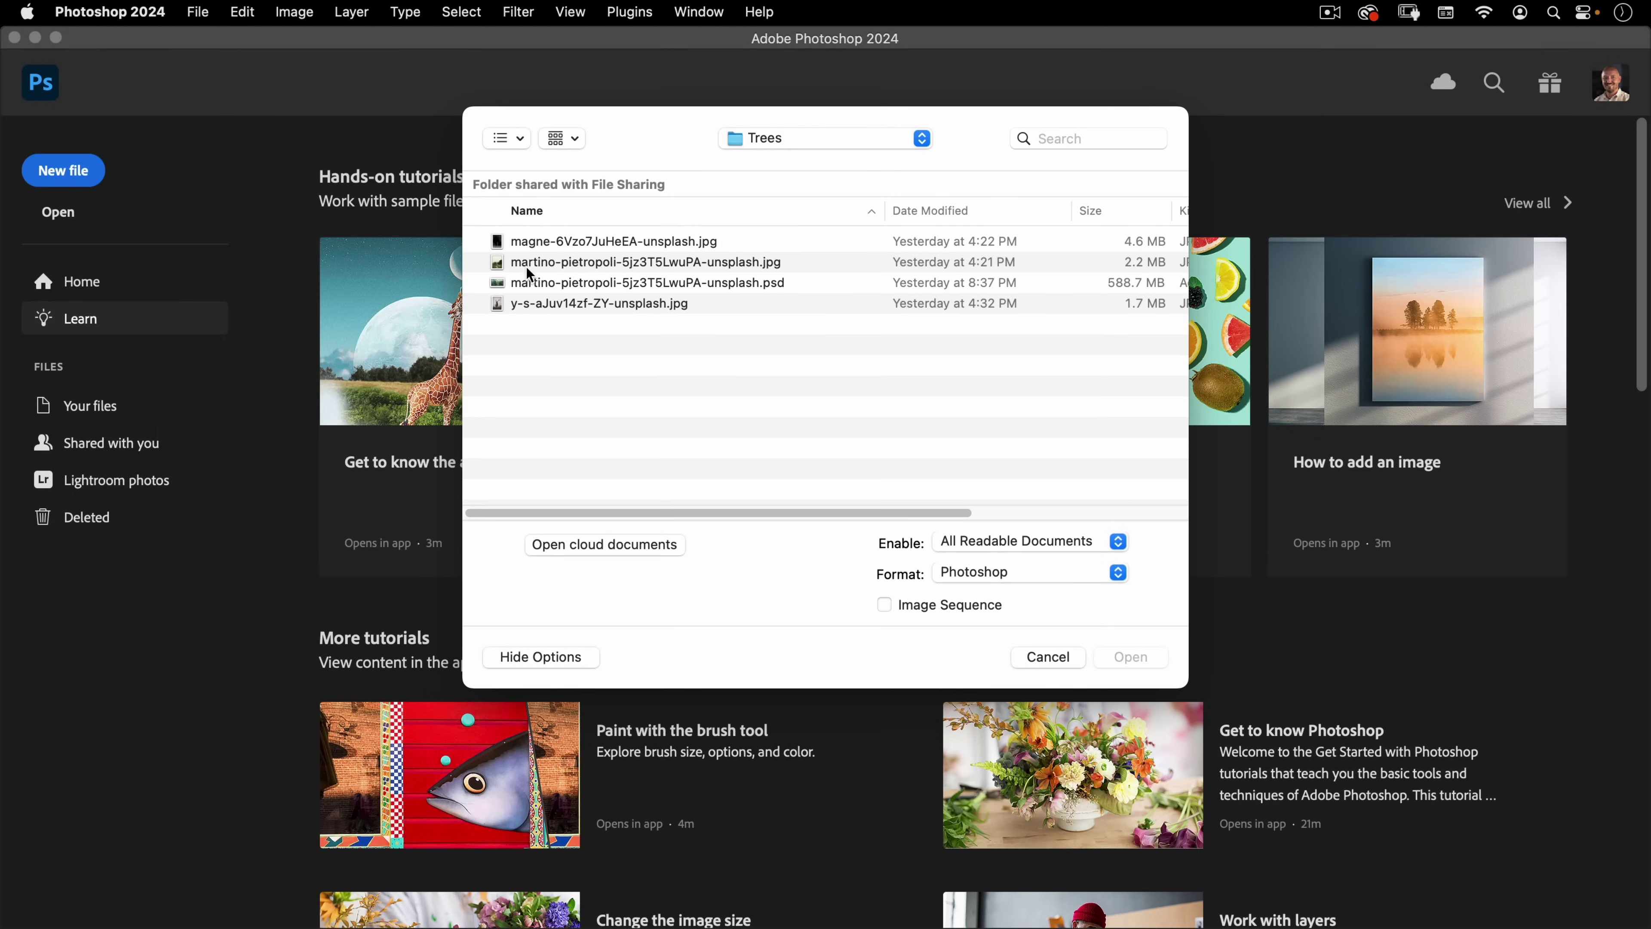
{"action": "left_click", "coordinate": [557, 262]}
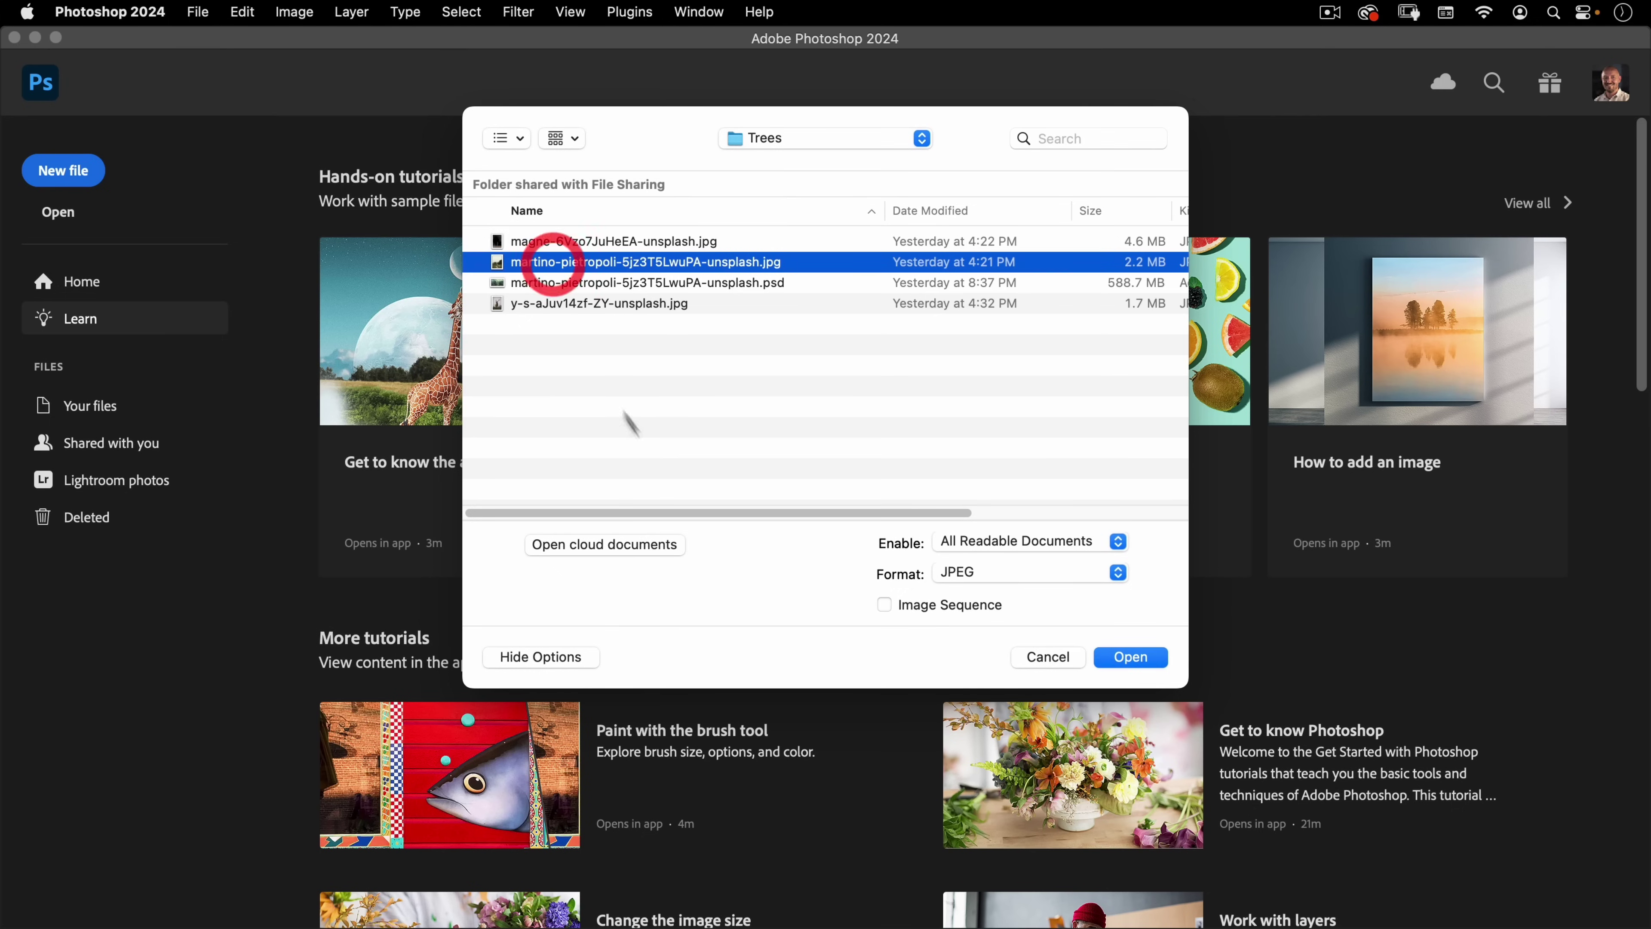
{"action": "left_click", "coordinate": [1131, 656]}
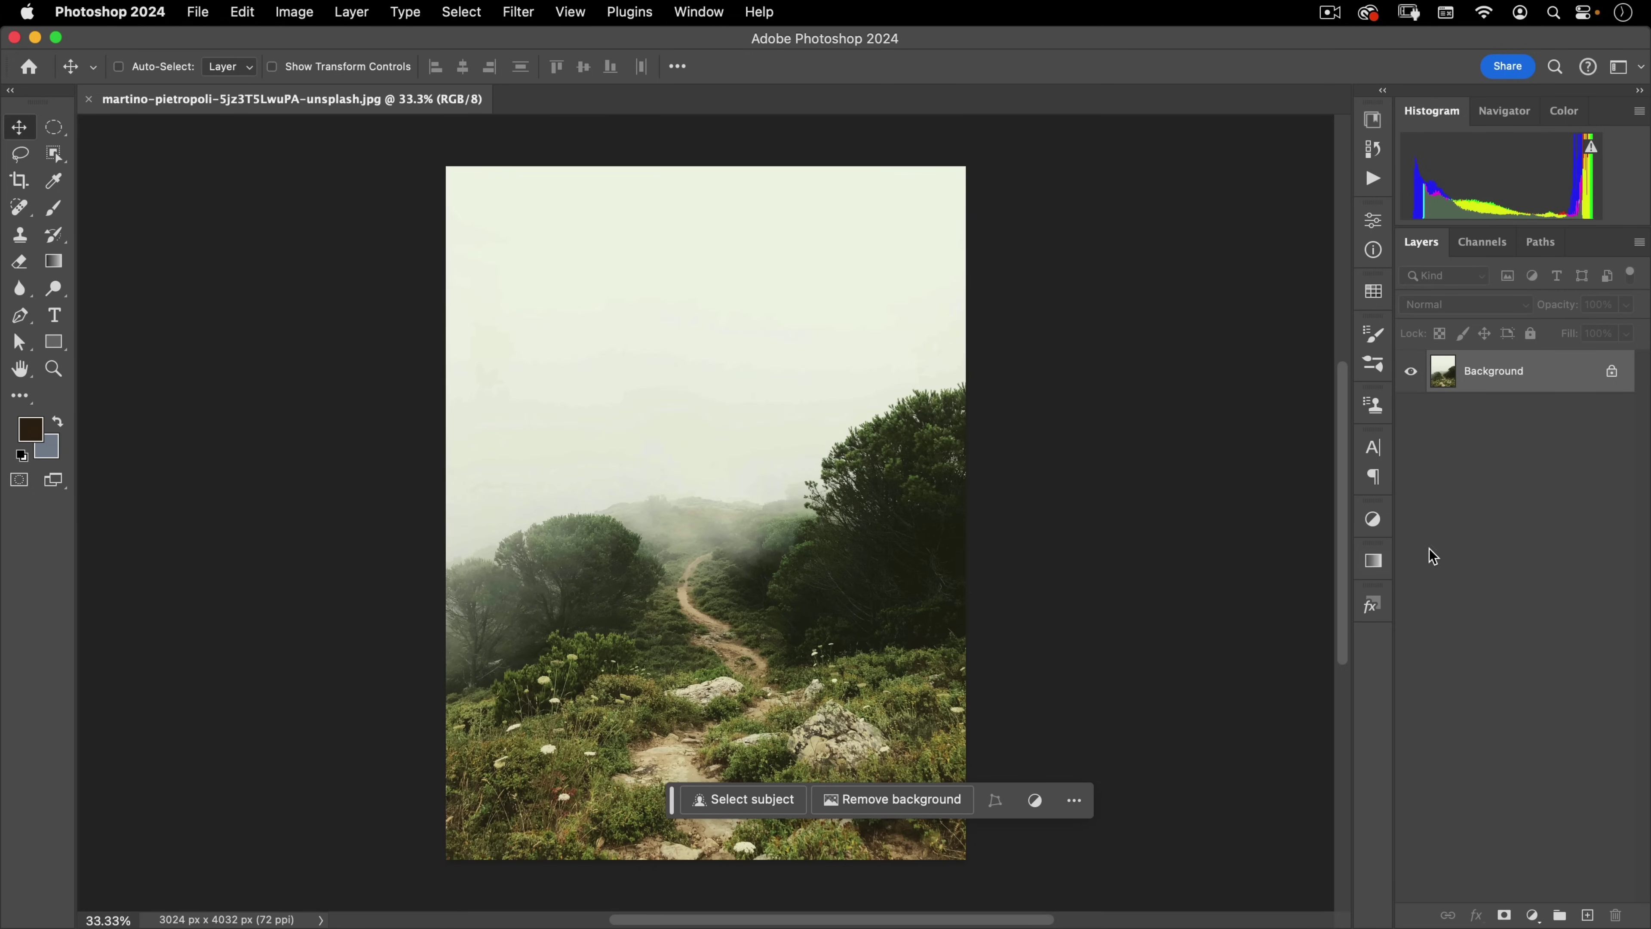
Render a test tree with Filter > Render > Tree, then undo it
{"action": "left_click", "coordinate": [518, 12]}
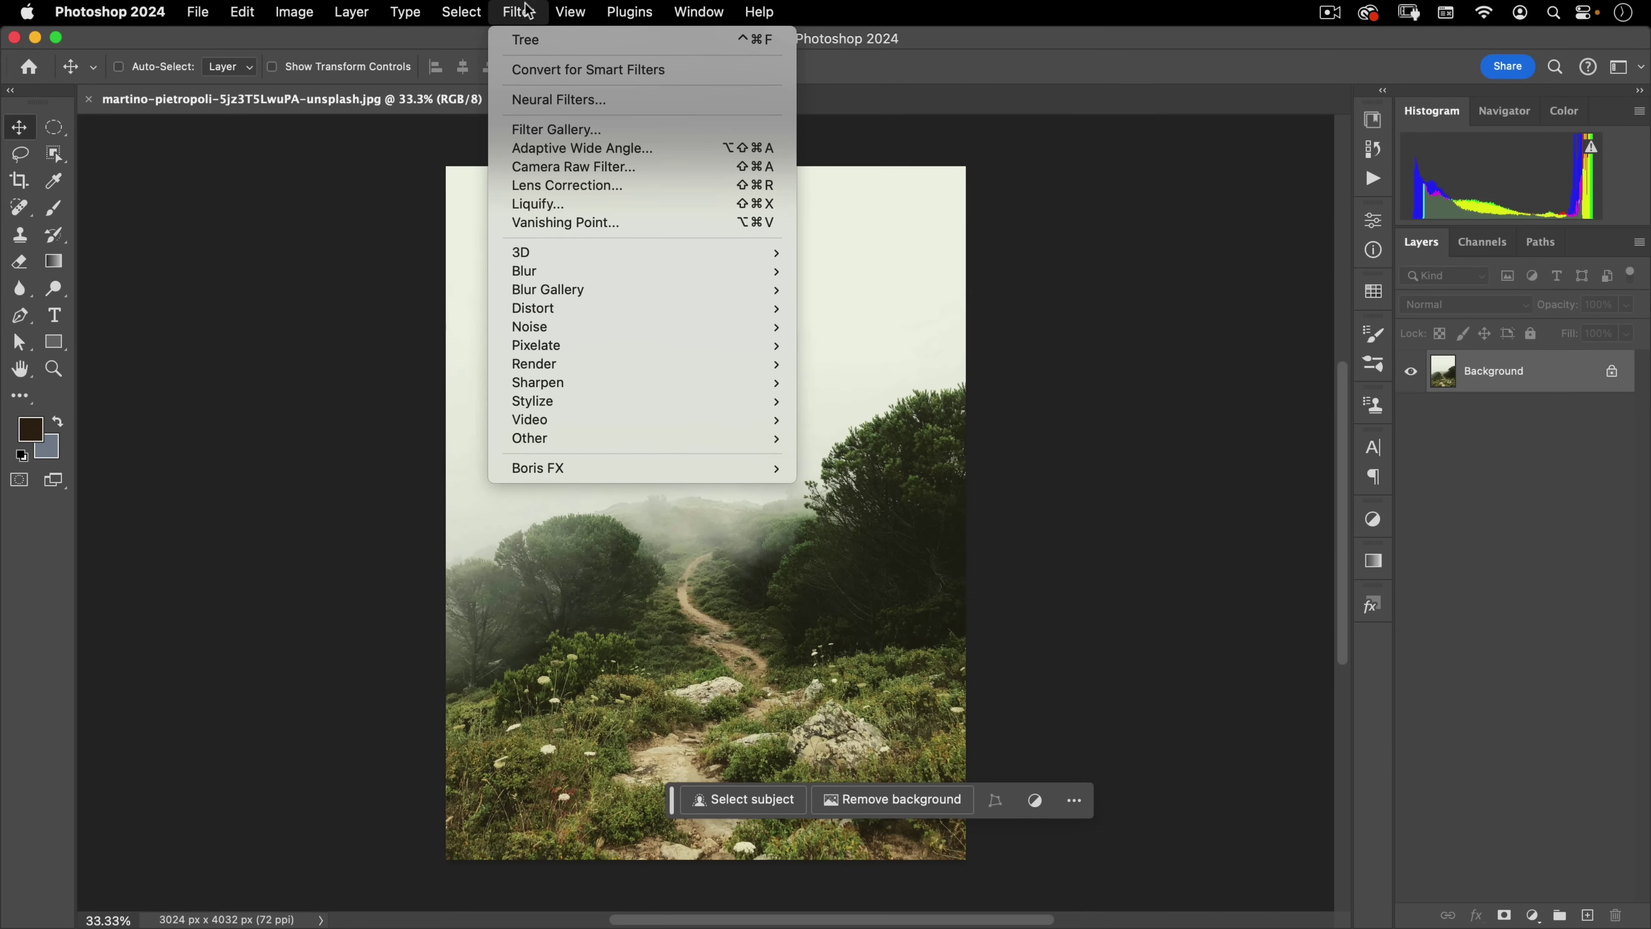
{"action": "mouse_move", "coordinate": [644, 364]}
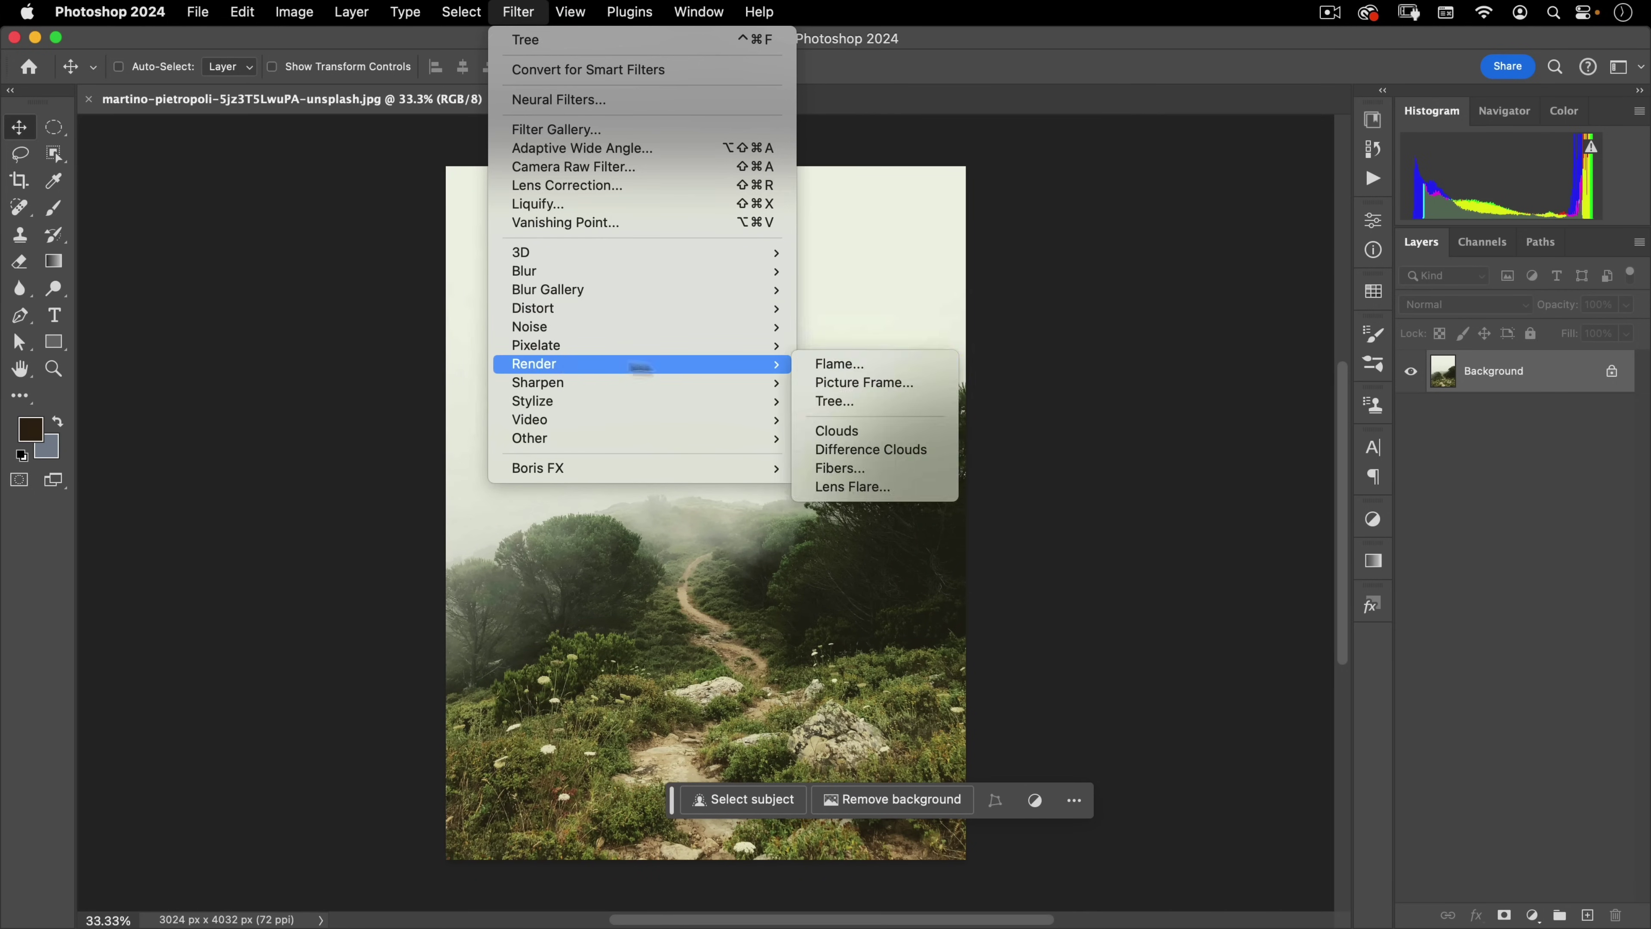
{"action": "left_click", "coordinate": [866, 401]}
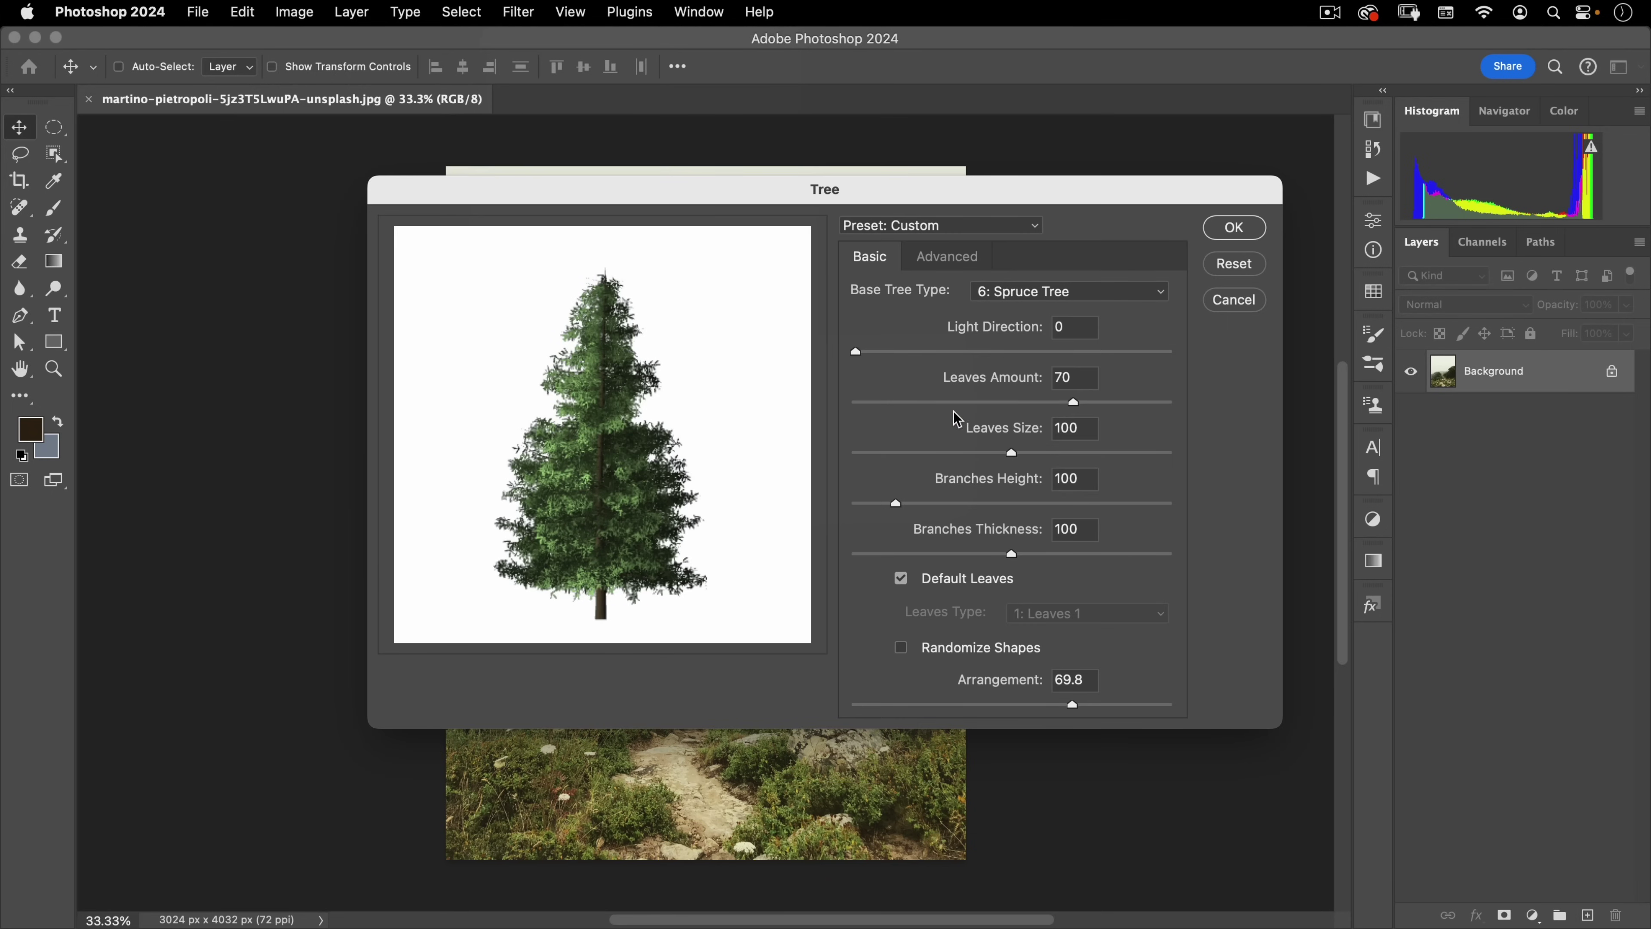
{"action": "left_click", "coordinate": [1233, 227]}
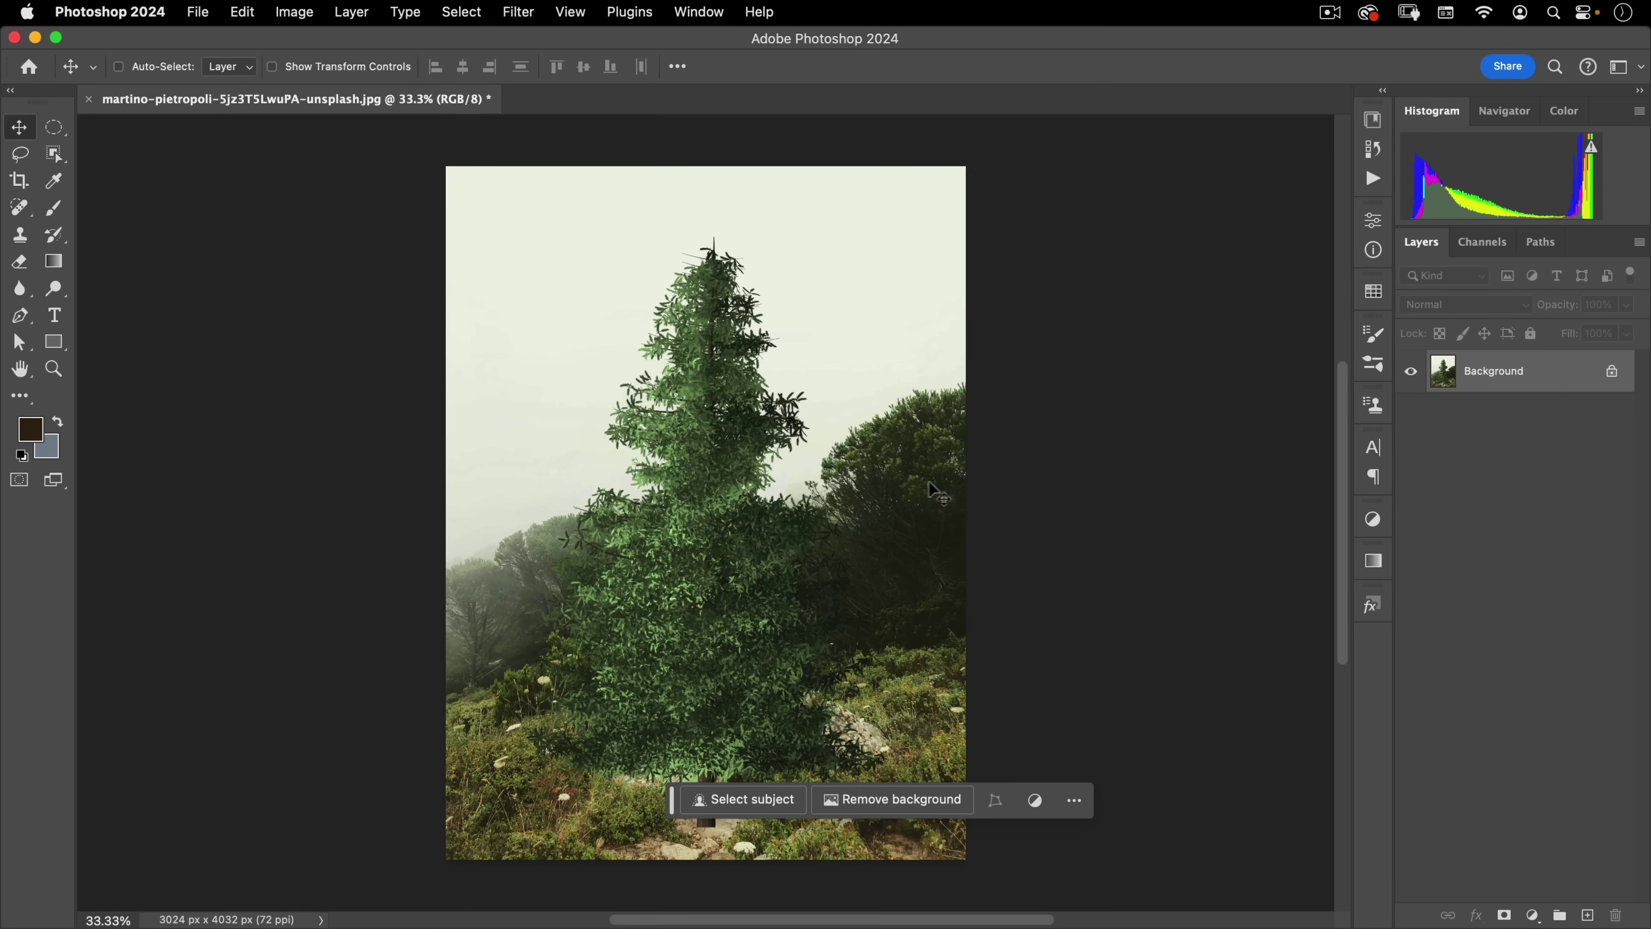
{"action": "left_click", "coordinate": [193, 13]}
{"action": "mouse_move", "coordinate": [230, 7]}
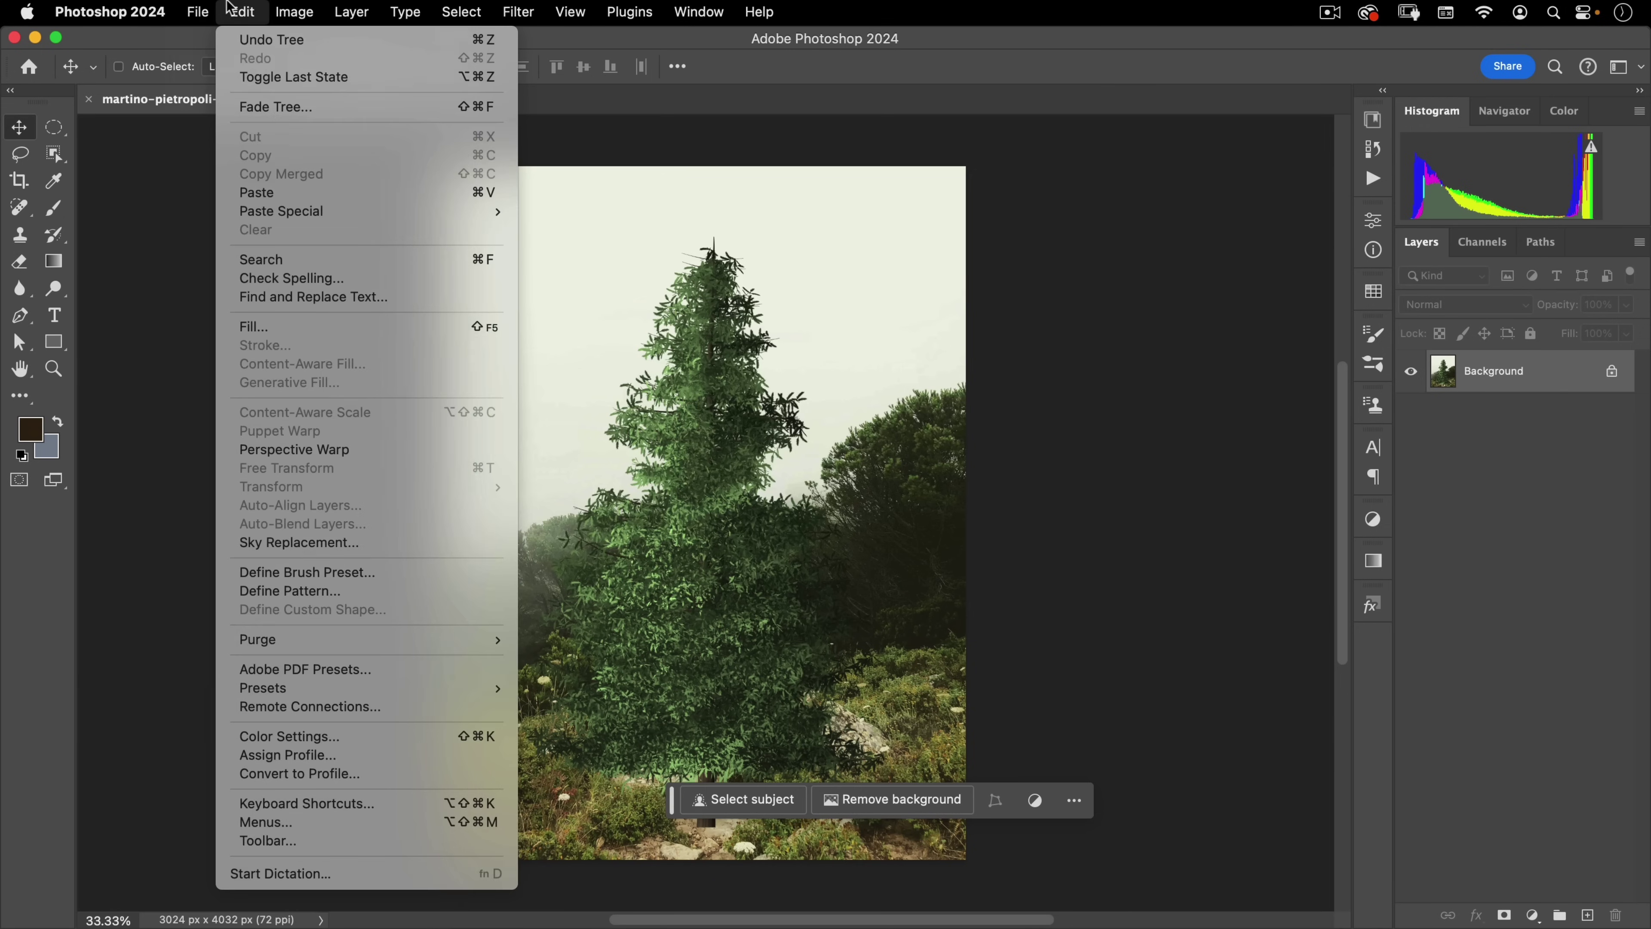
{"action": "left_click", "coordinate": [238, 38]}
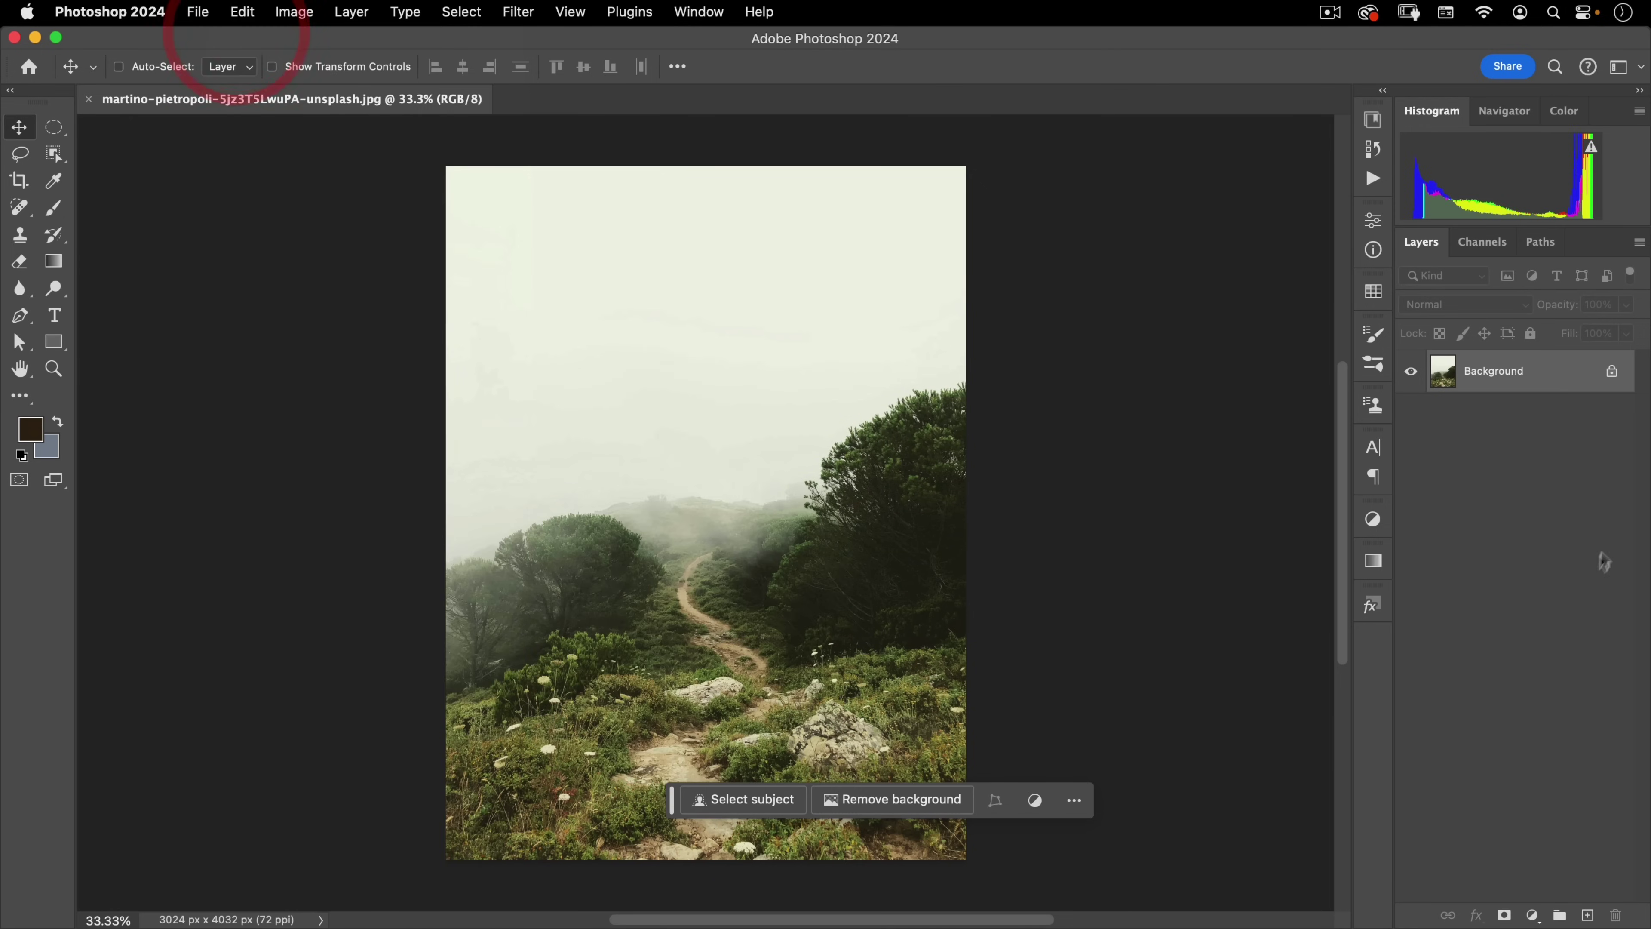
Add a new empty layer named 'tree' above the Background
{"action": "left_click", "coordinate": [1588, 916]}
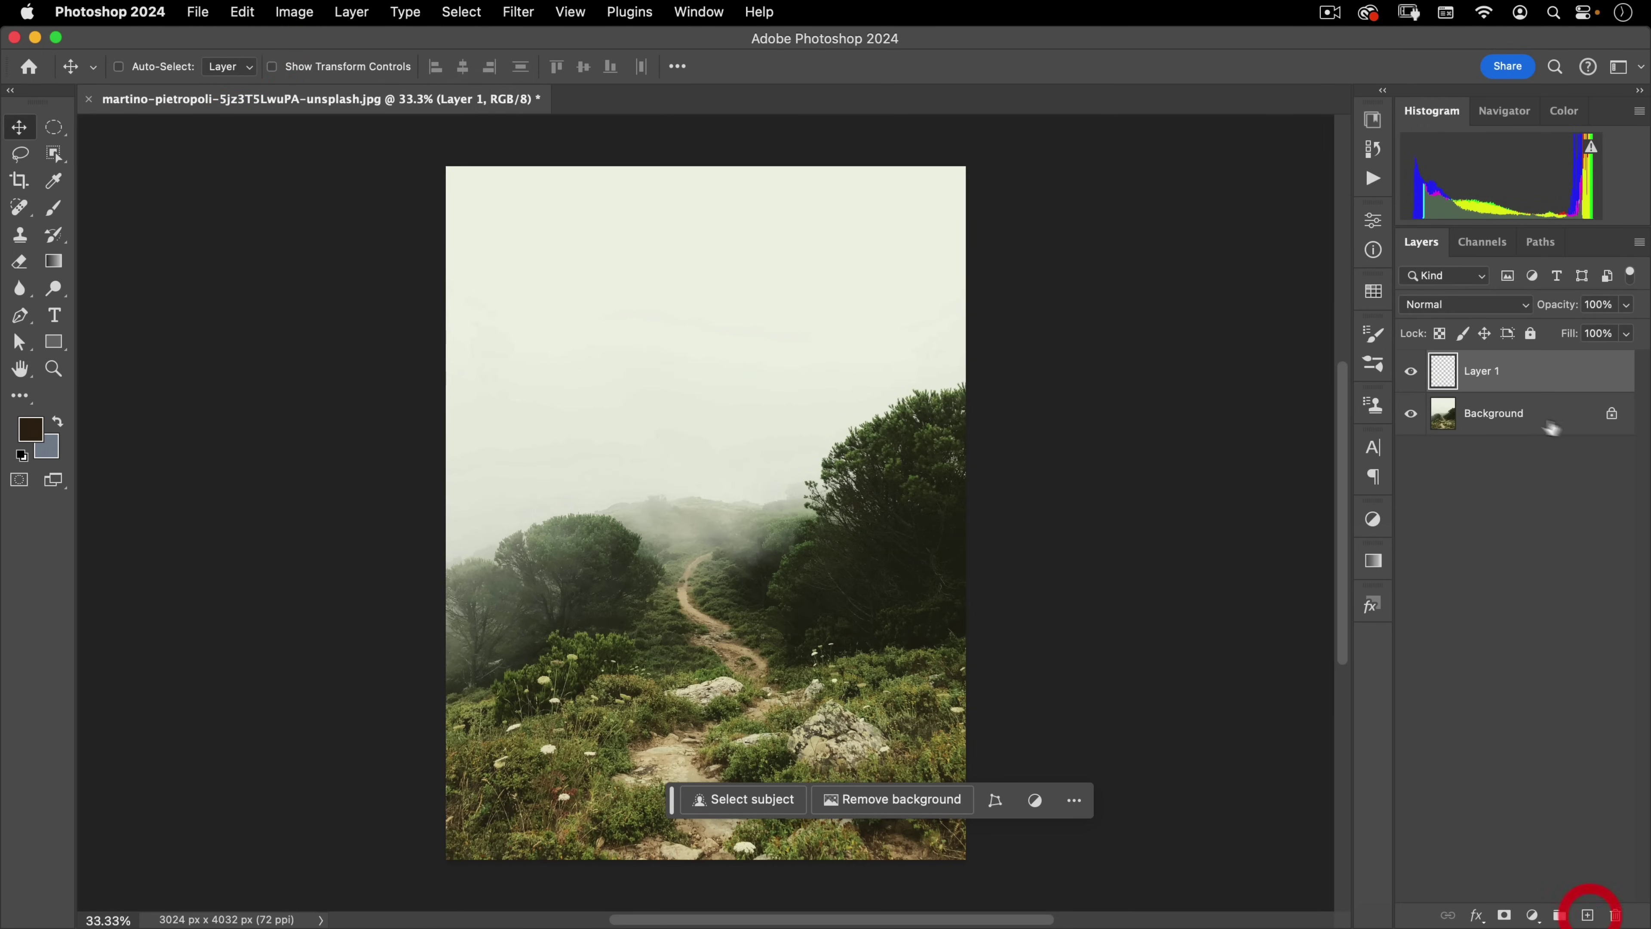
{"action": "double_click", "coordinate": [1474, 372]}
{"action": "type", "text": "tree"}
{"action": "key", "text": "Return"}
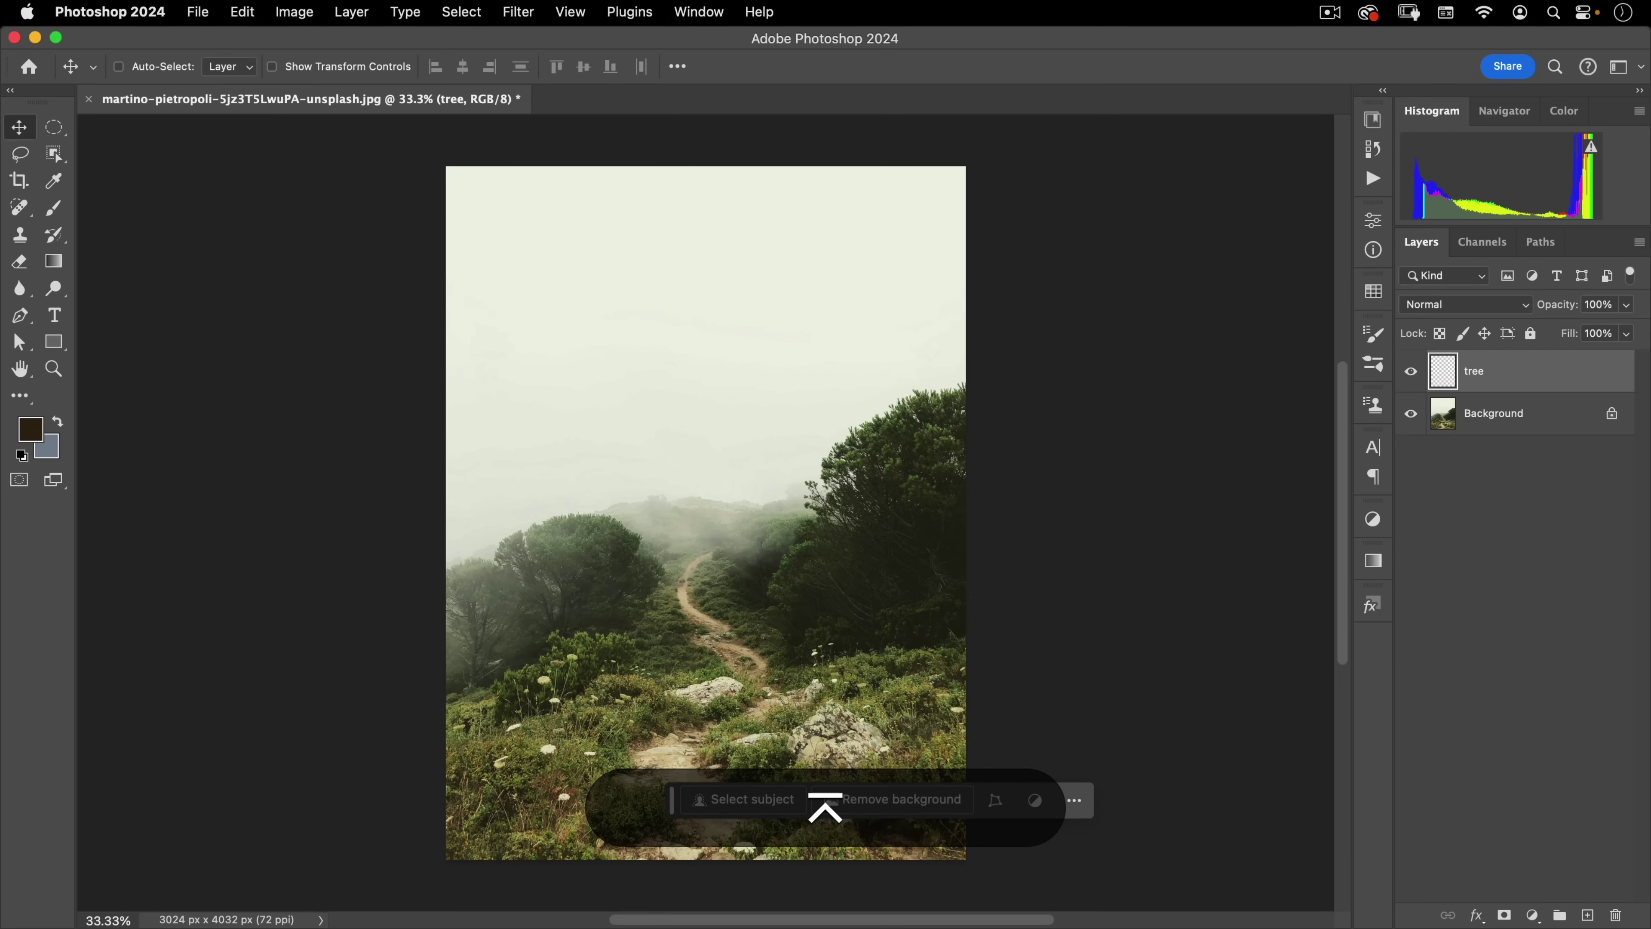
Launch the Tree render filter and move its dialog slightly up and left
{"action": "left_click", "coordinate": [524, 13]}
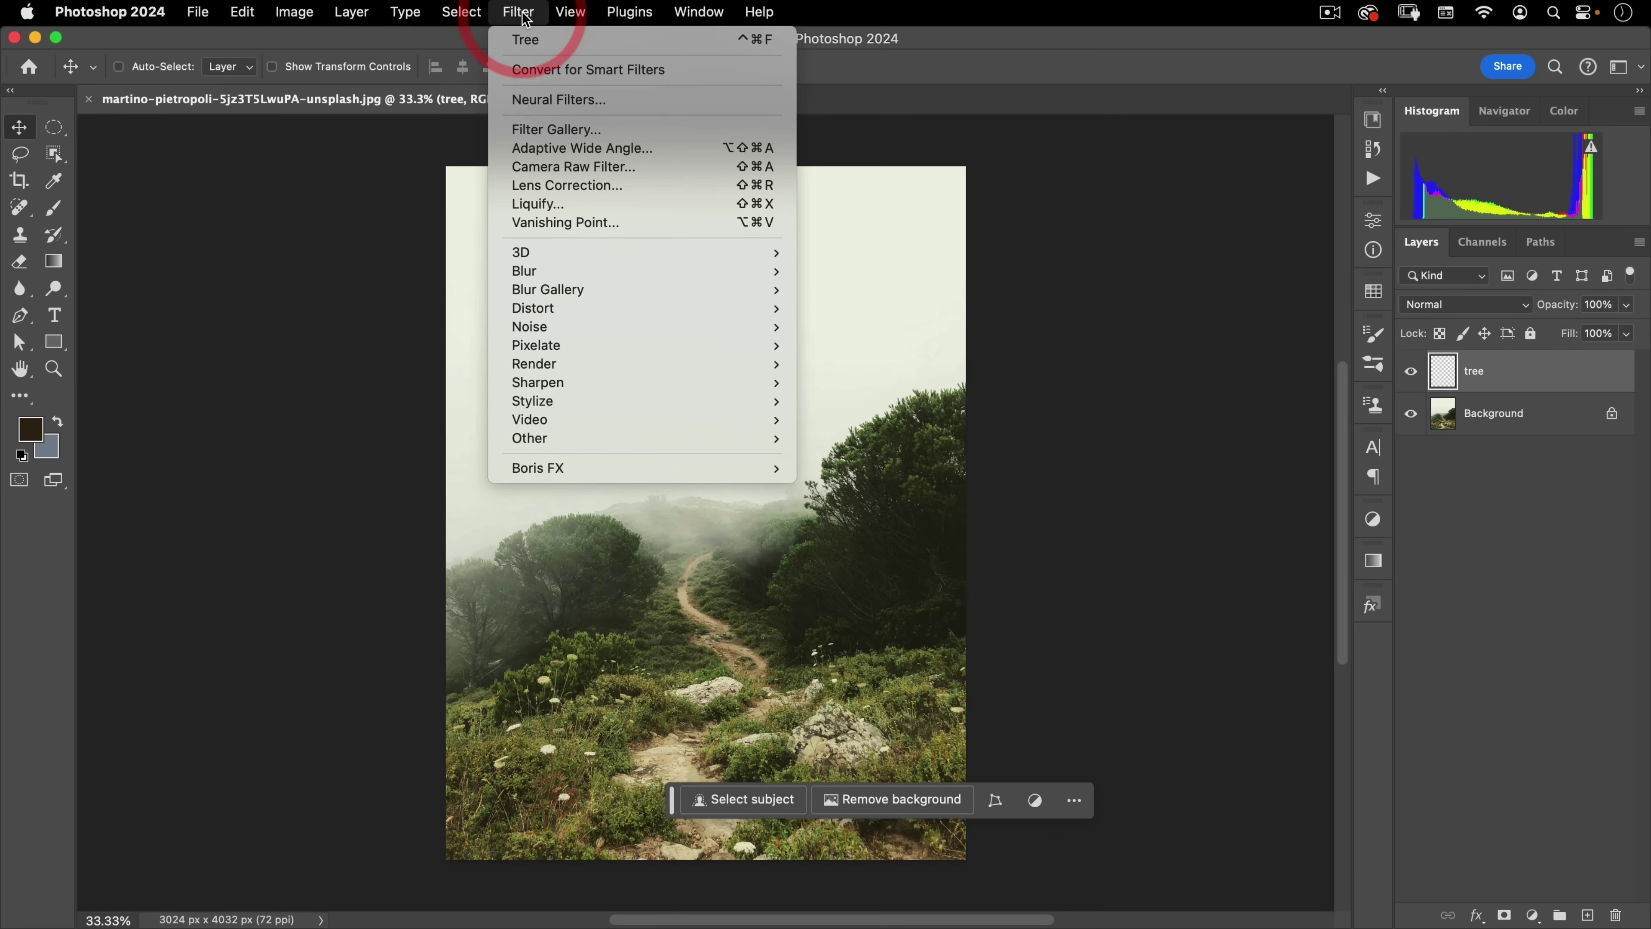
{"action": "mouse_move", "coordinate": [715, 363]}
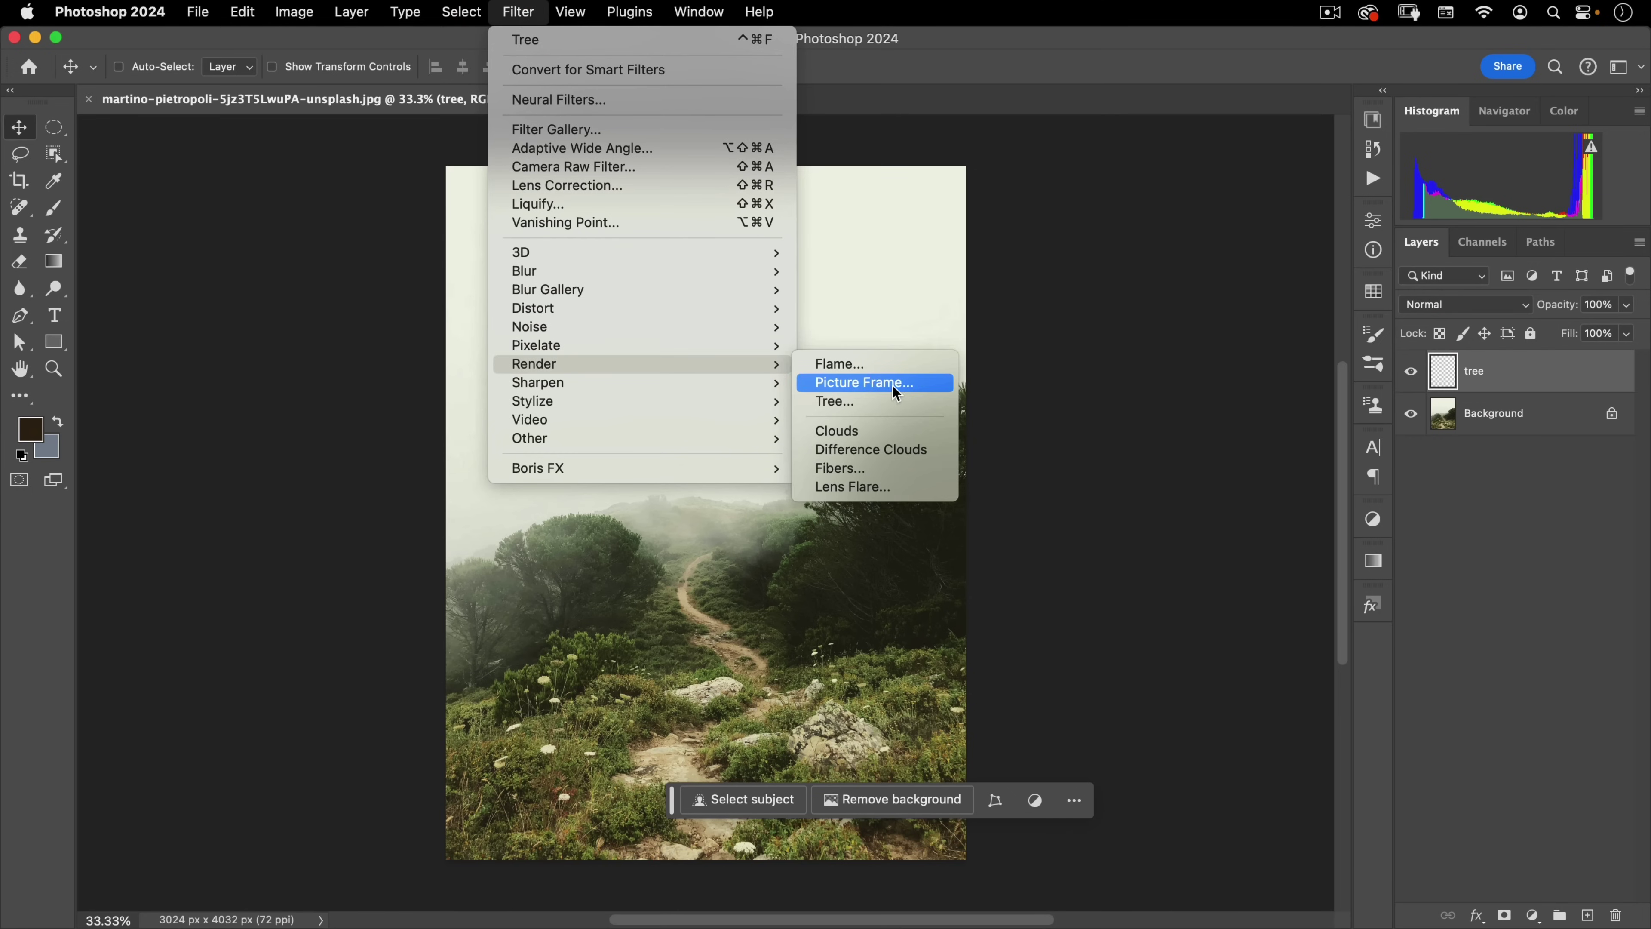
{"action": "left_click", "coordinate": [891, 400]}
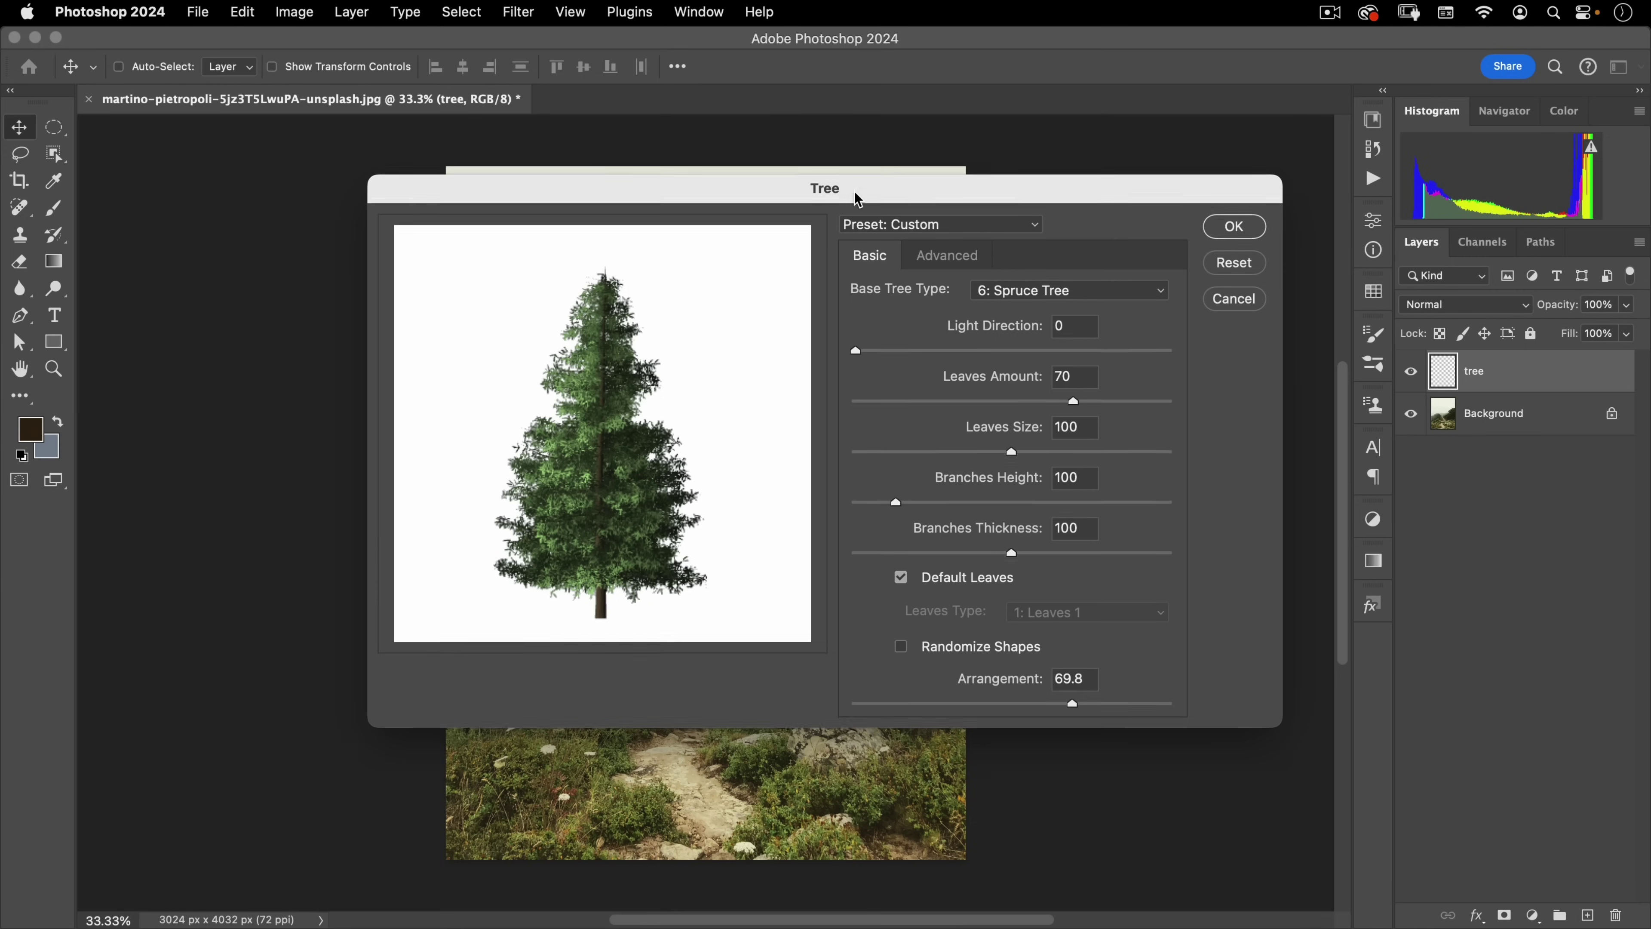
{"action": "left_click_drag", "start_coordinate": [854, 192], "coordinate": [841, 163]}
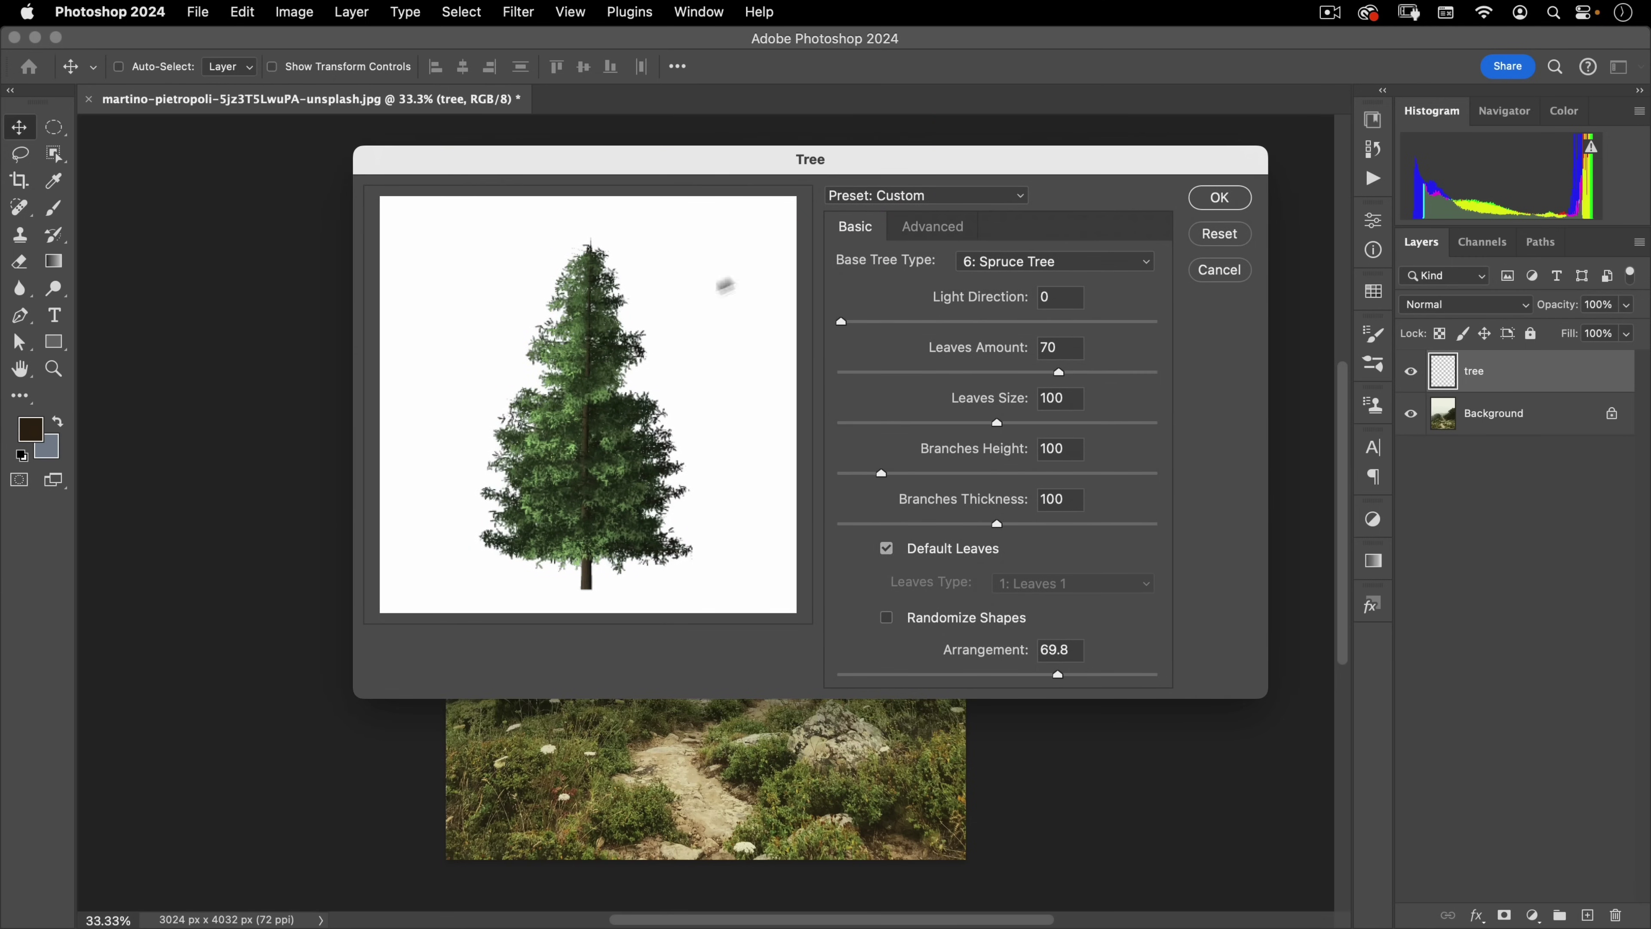
Switch the tree Preset between Default and Custom, ending on Default
{"action": "left_click", "coordinate": [913, 197]}
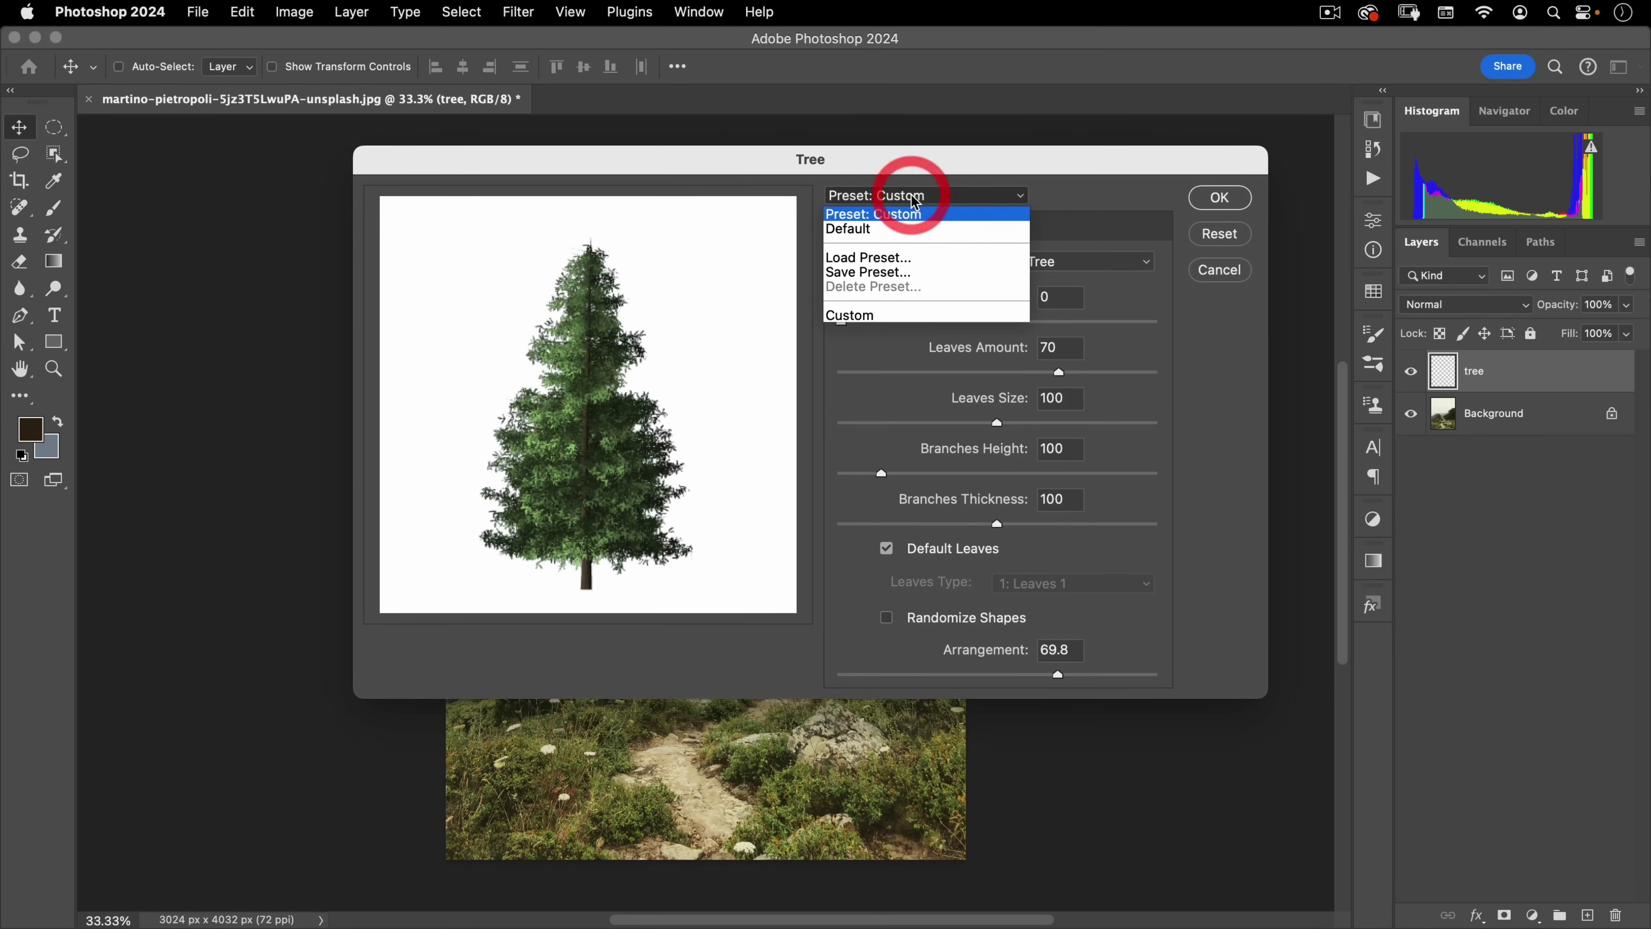
{"action": "left_click", "coordinate": [902, 230]}
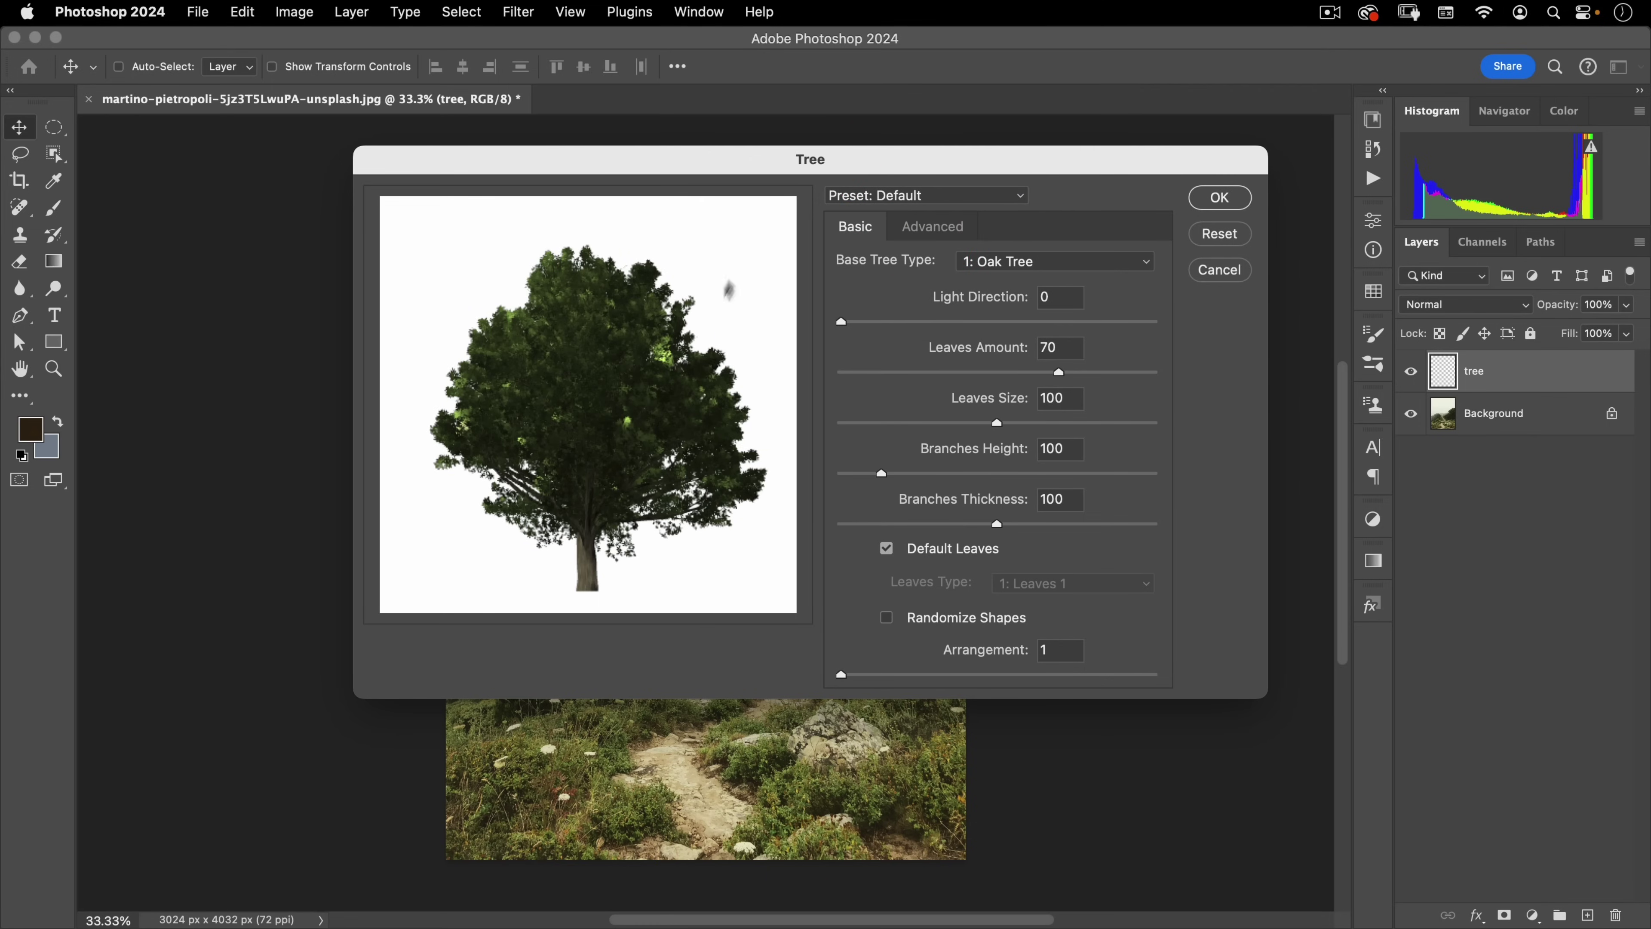
{"action": "left_click", "coordinate": [892, 194]}
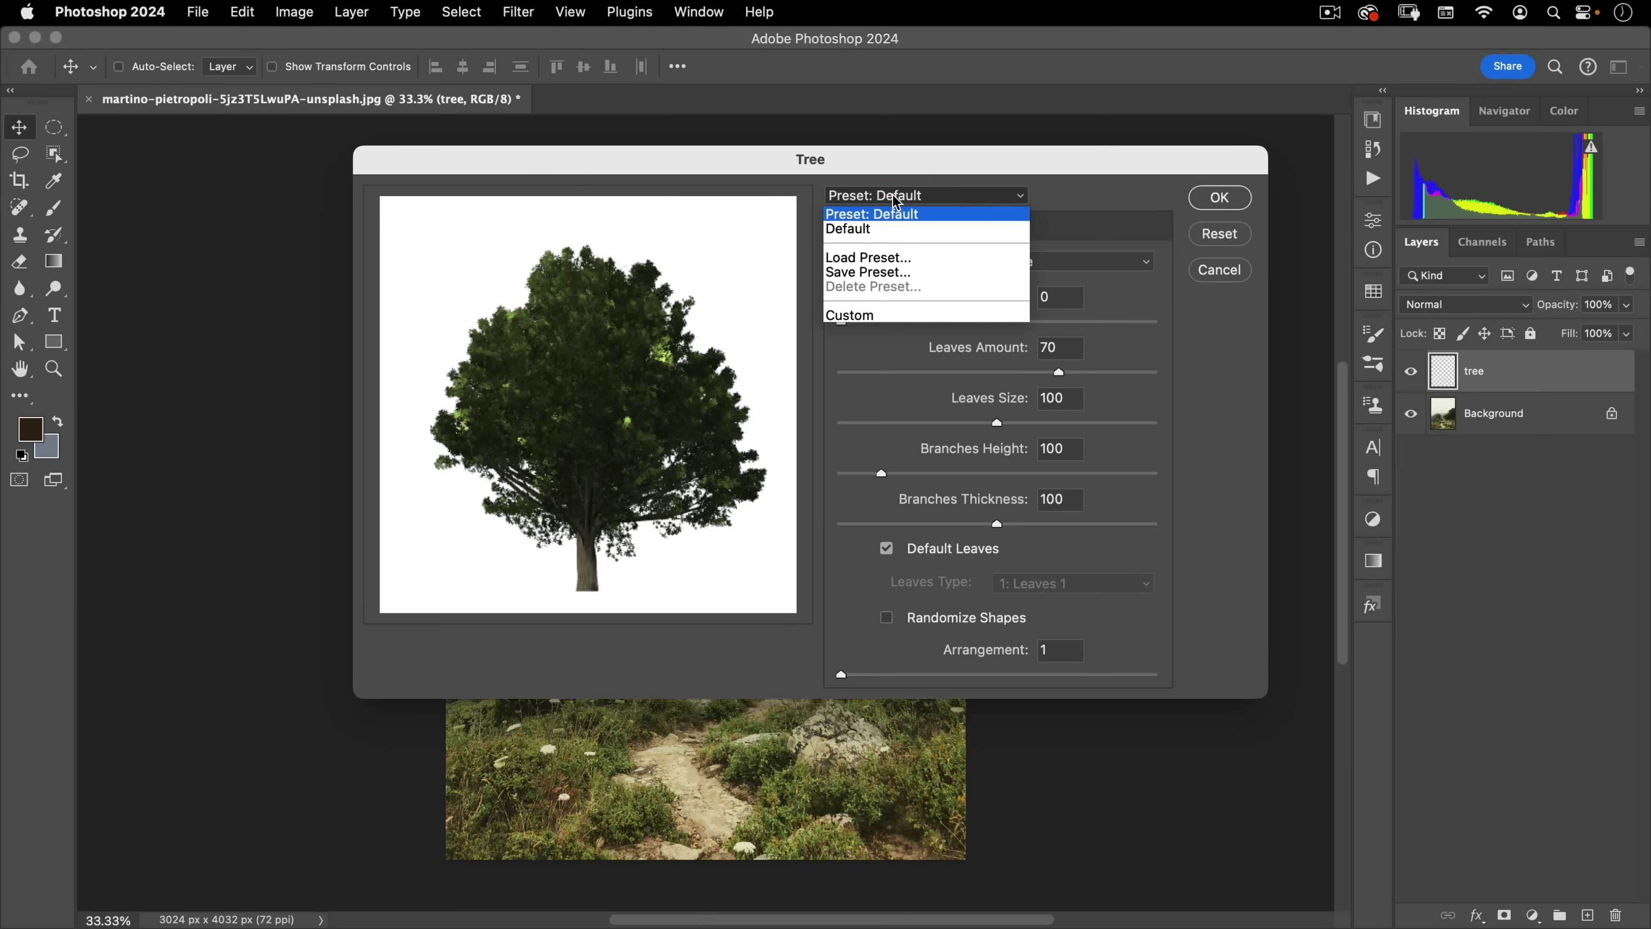
{"action": "left_click", "coordinate": [884, 313]}
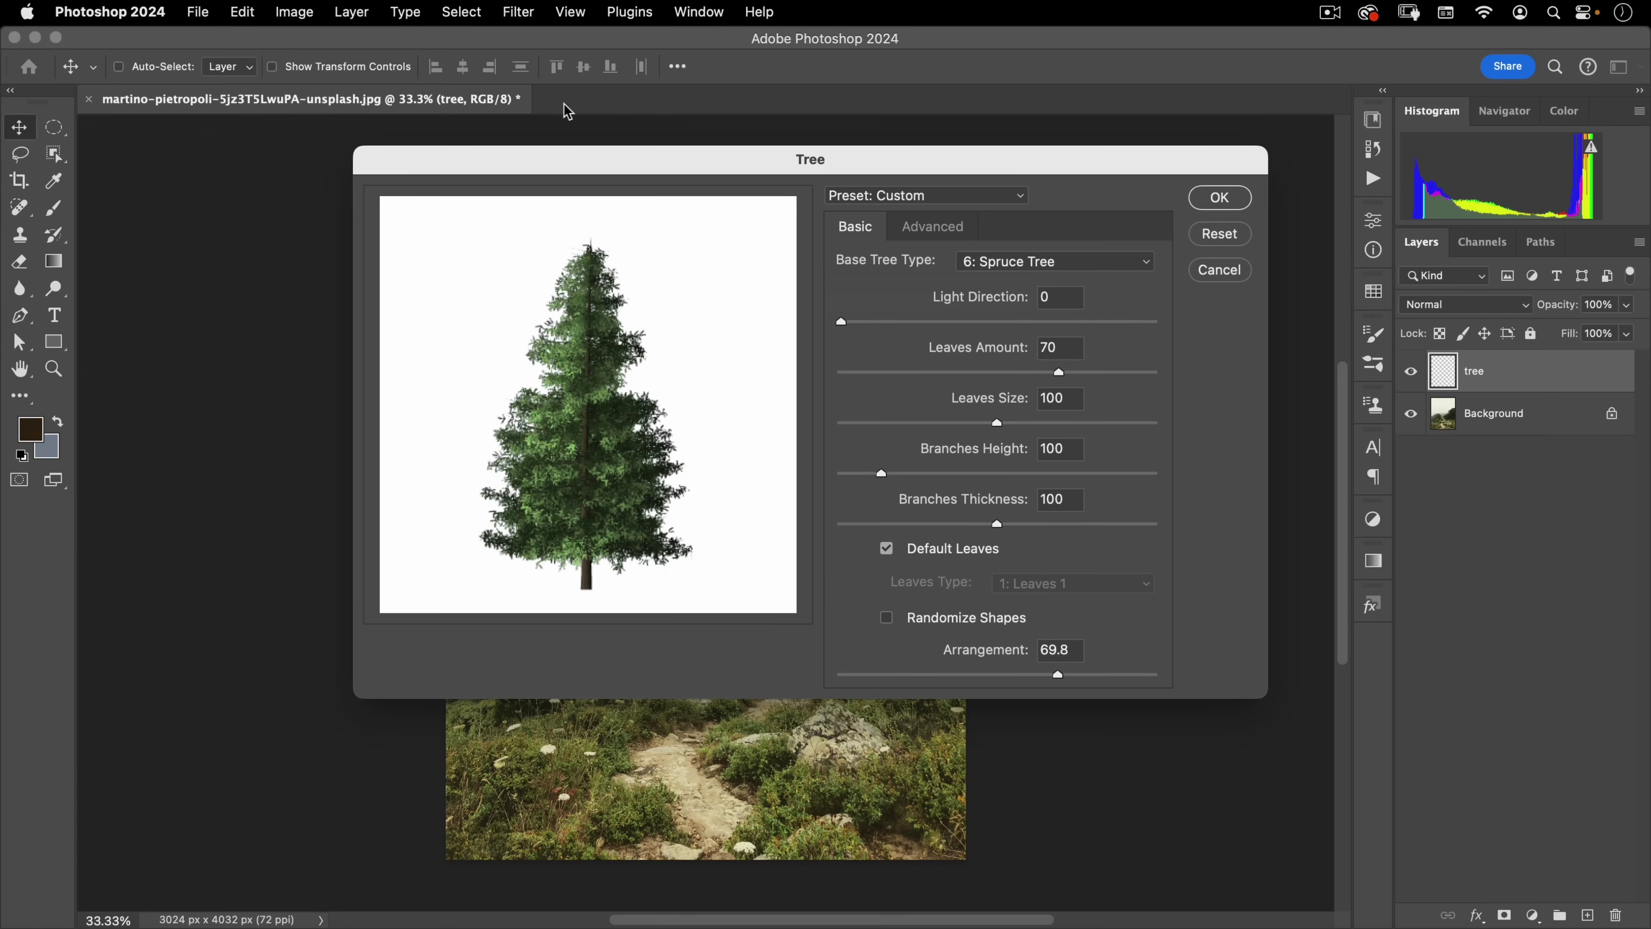
{"action": "left_click", "coordinate": [950, 193]}
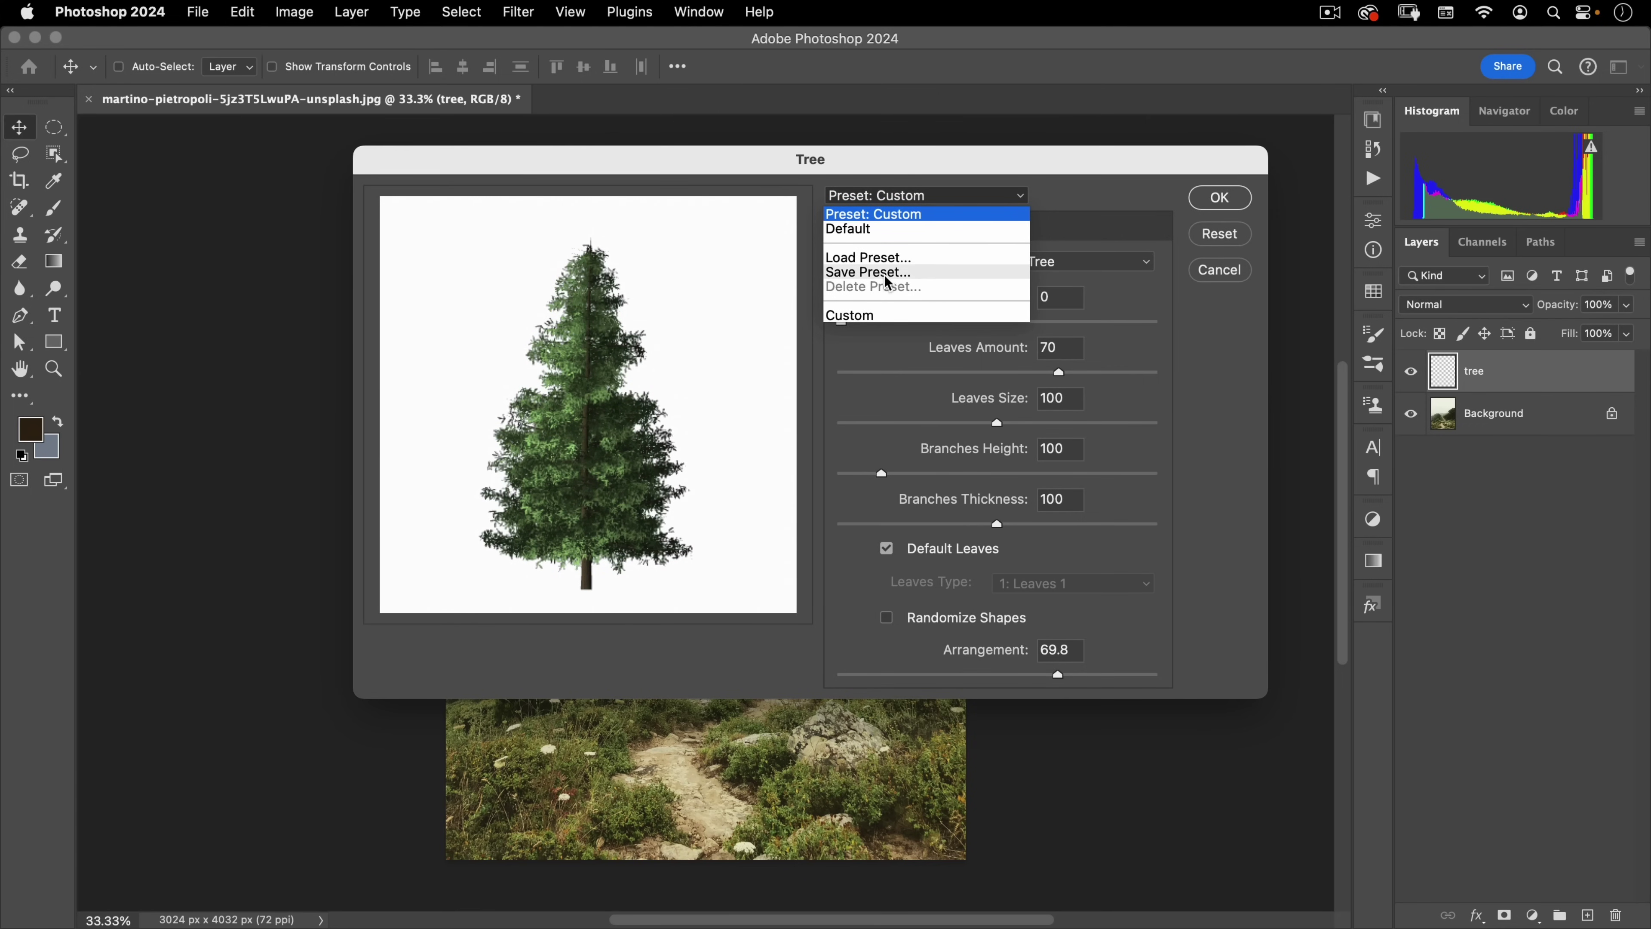
{"action": "left_click", "coordinate": [901, 354]}
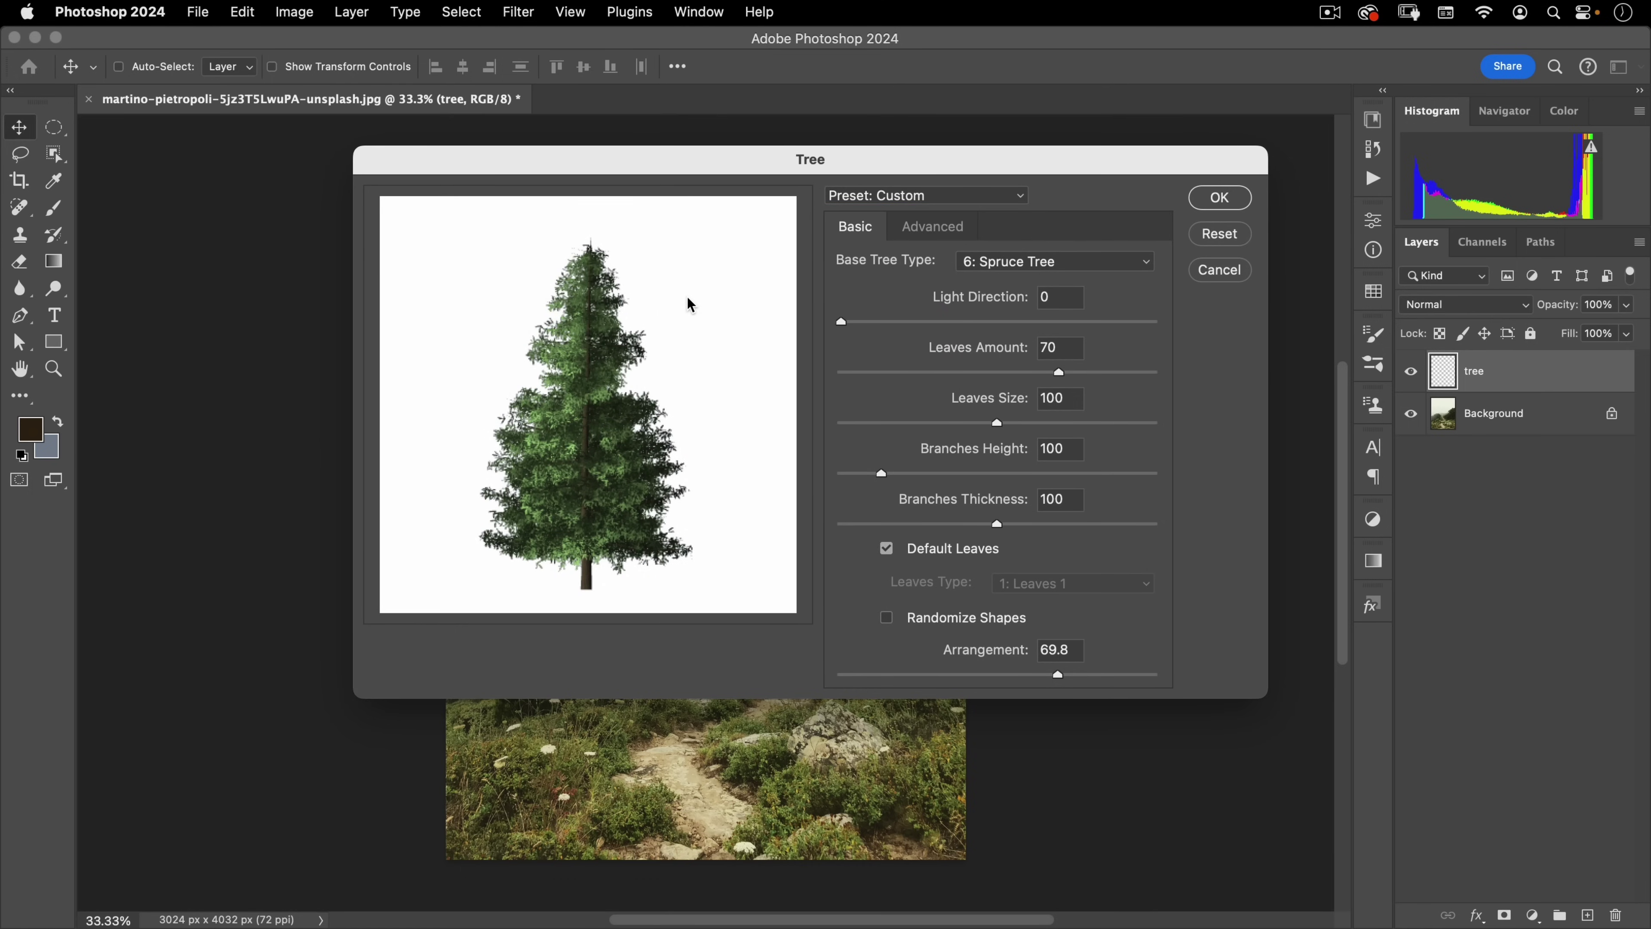
{"action": "left_click", "coordinate": [934, 195]}
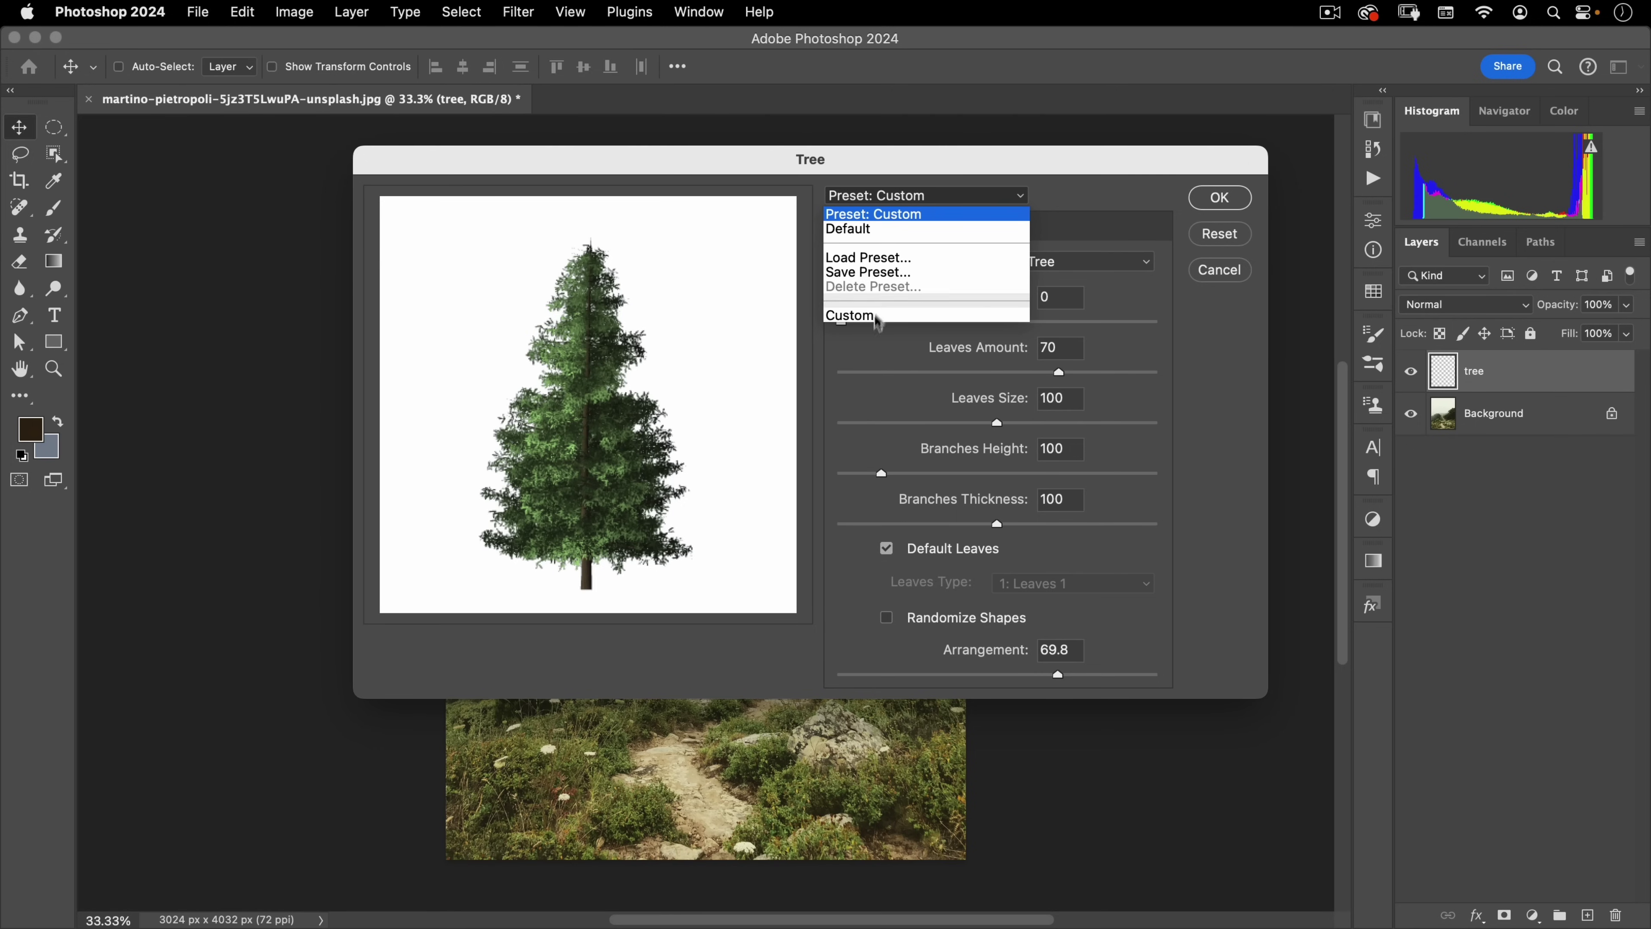
{"action": "left_click", "coordinate": [874, 333]}
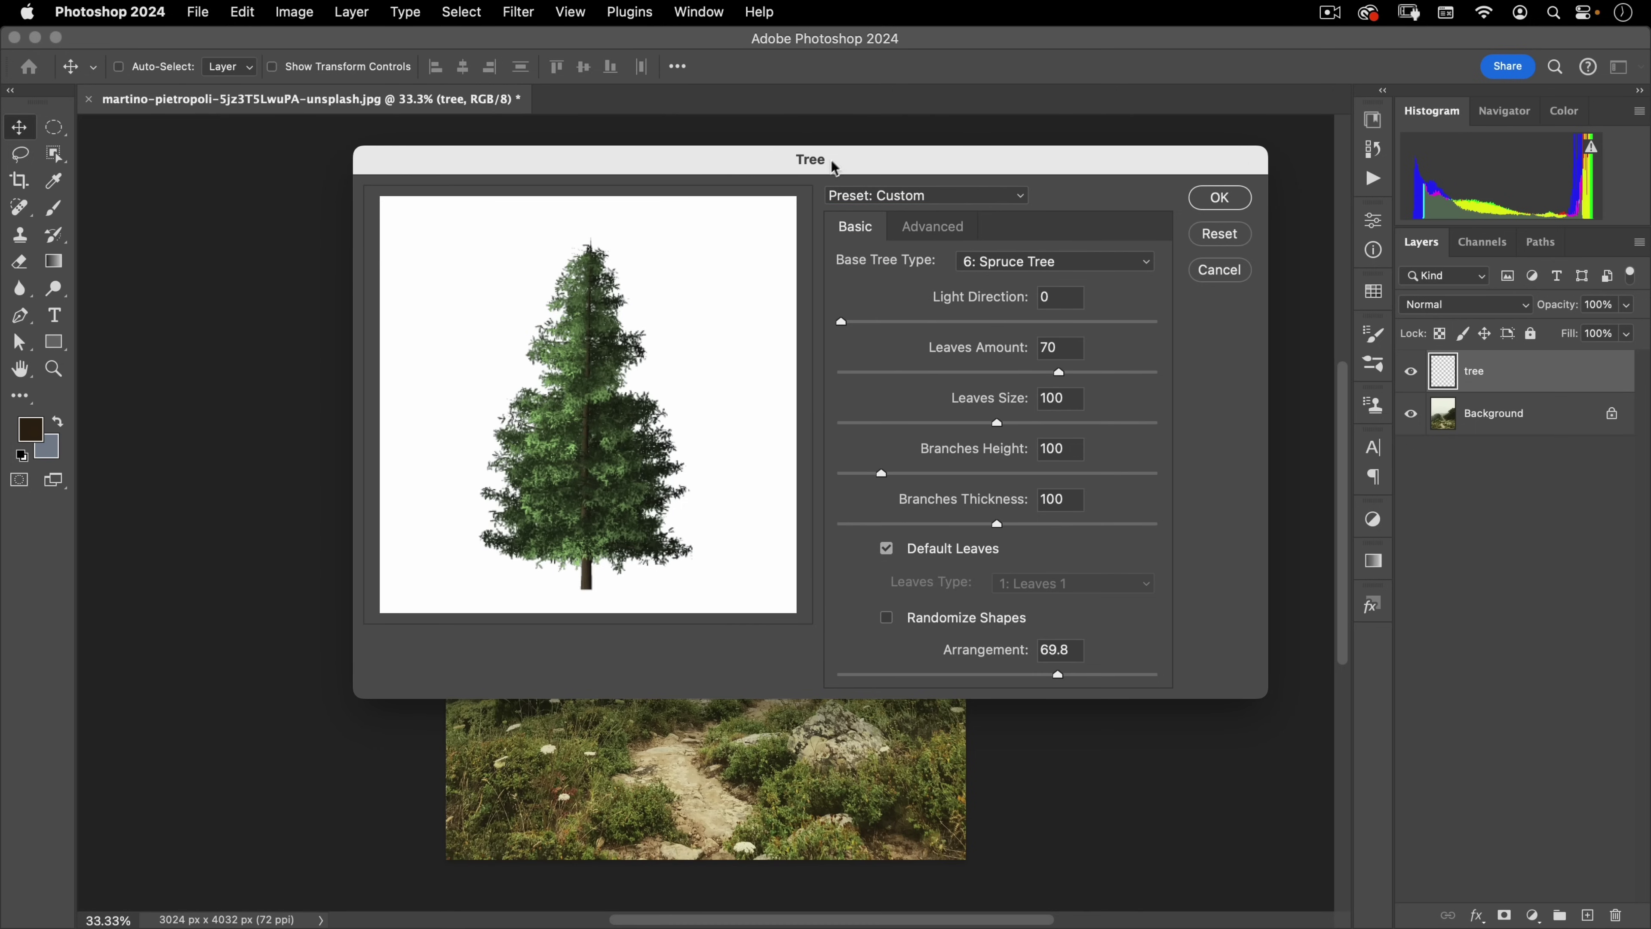
{"action": "left_click", "coordinate": [875, 198]}
{"action": "left_click", "coordinate": [877, 221]}
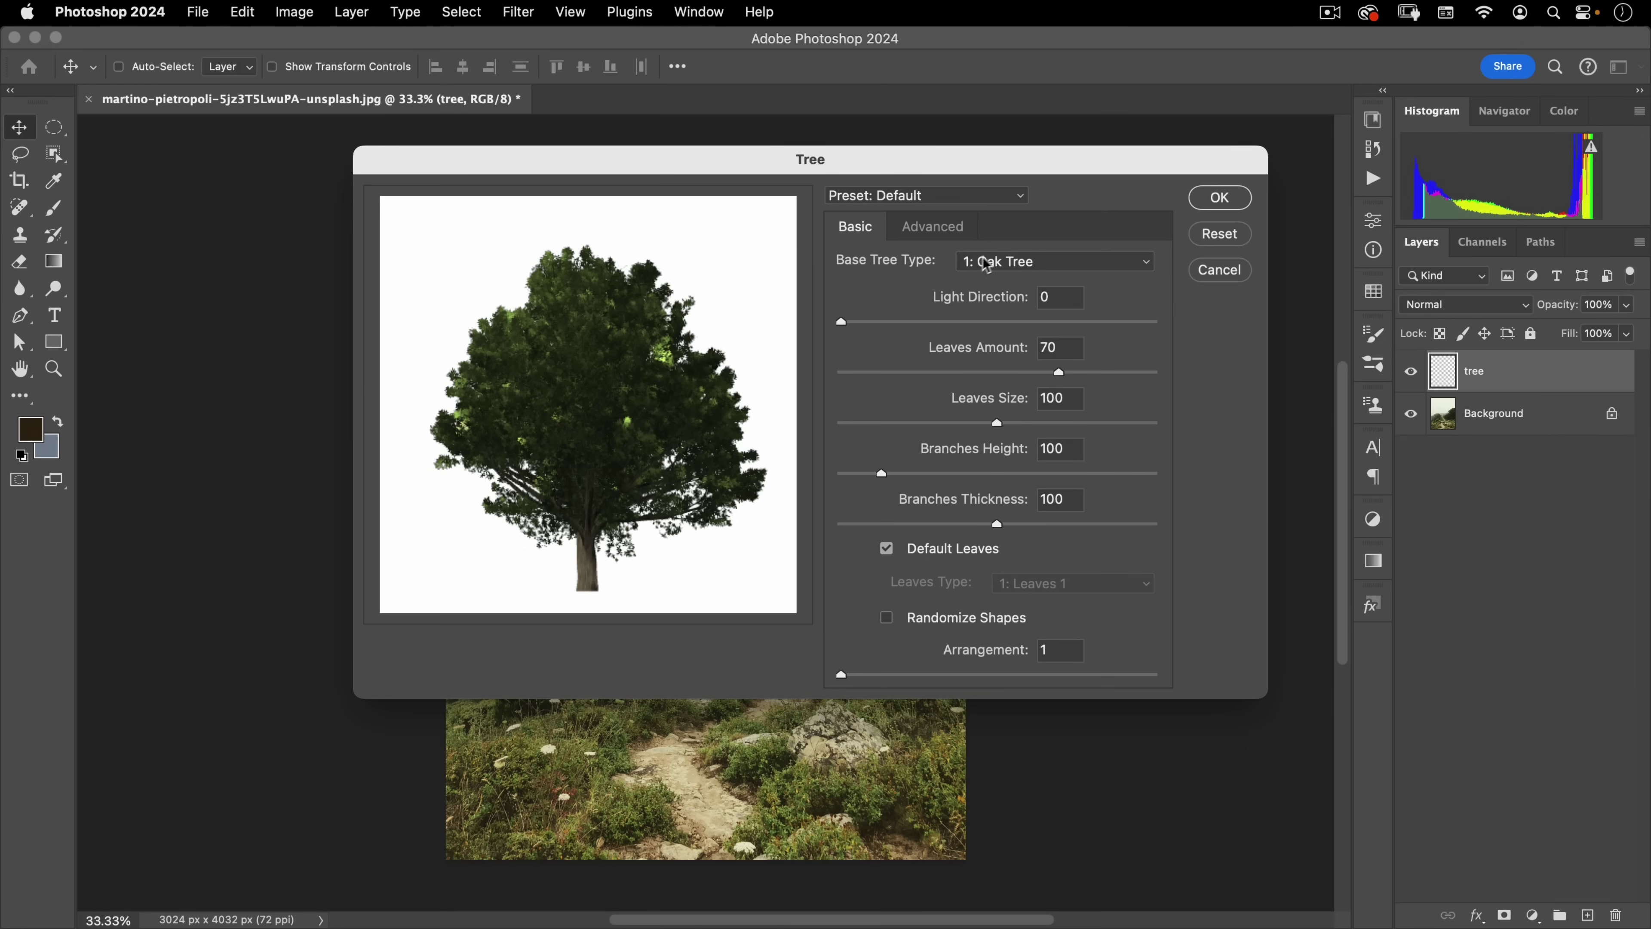
Preview the Redwood and Ginko Tree base tree types
{"action": "left_click", "coordinate": [1075, 266]}
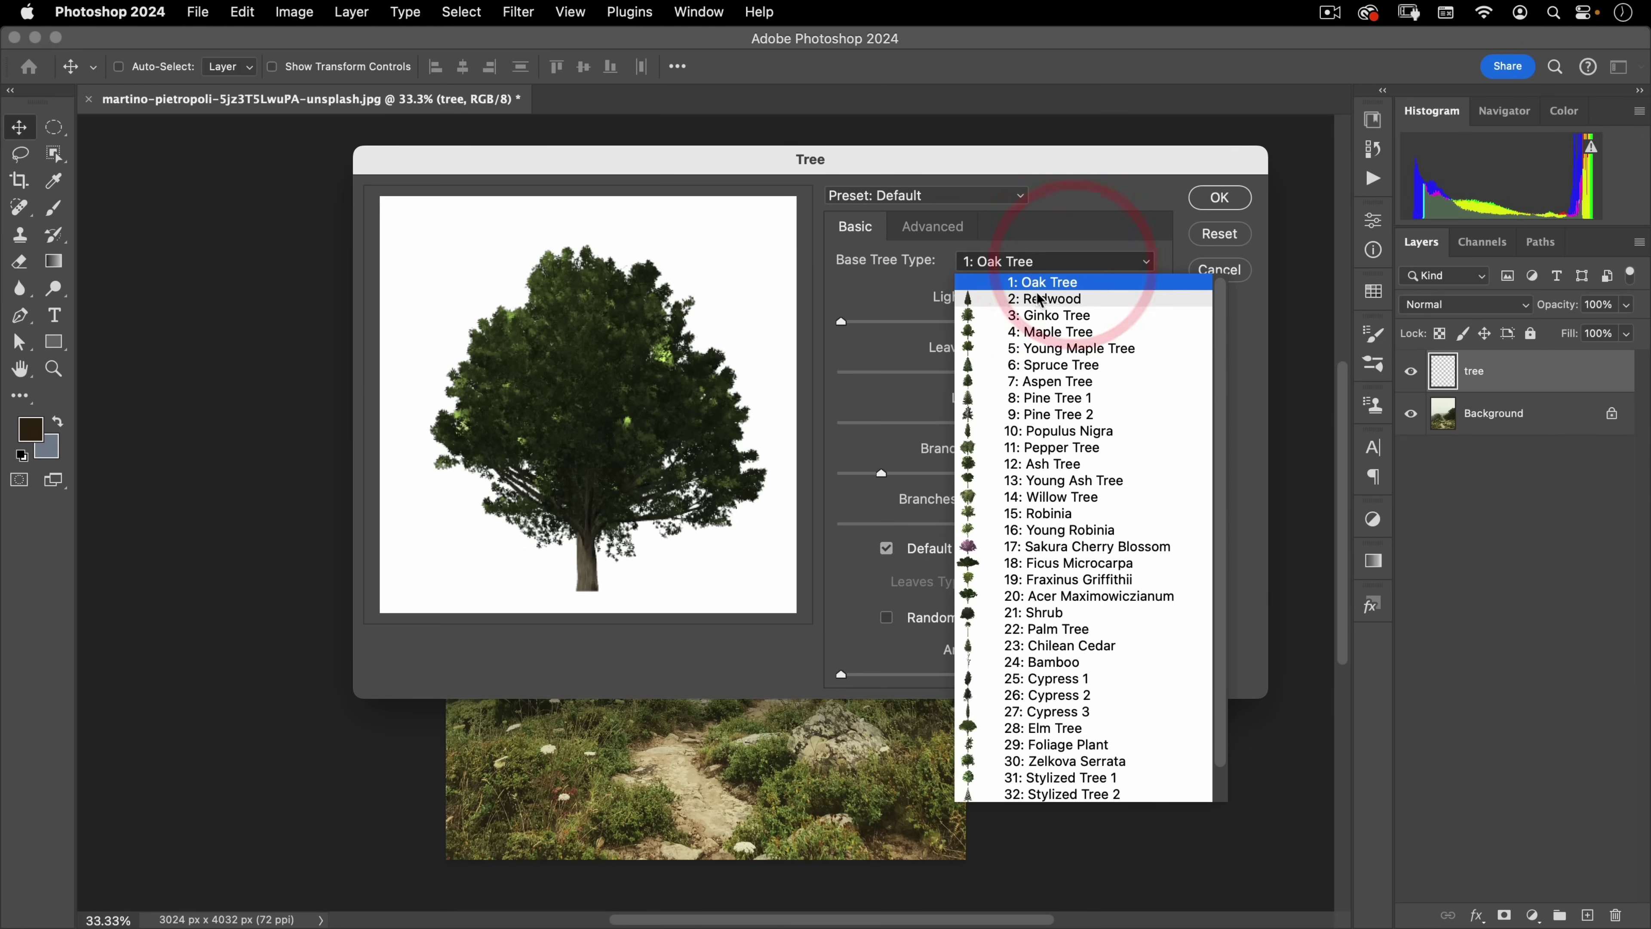
{"action": "scroll", "coordinate": [1082, 581], "scroll_direction": "down", "scroll_amount": 1}
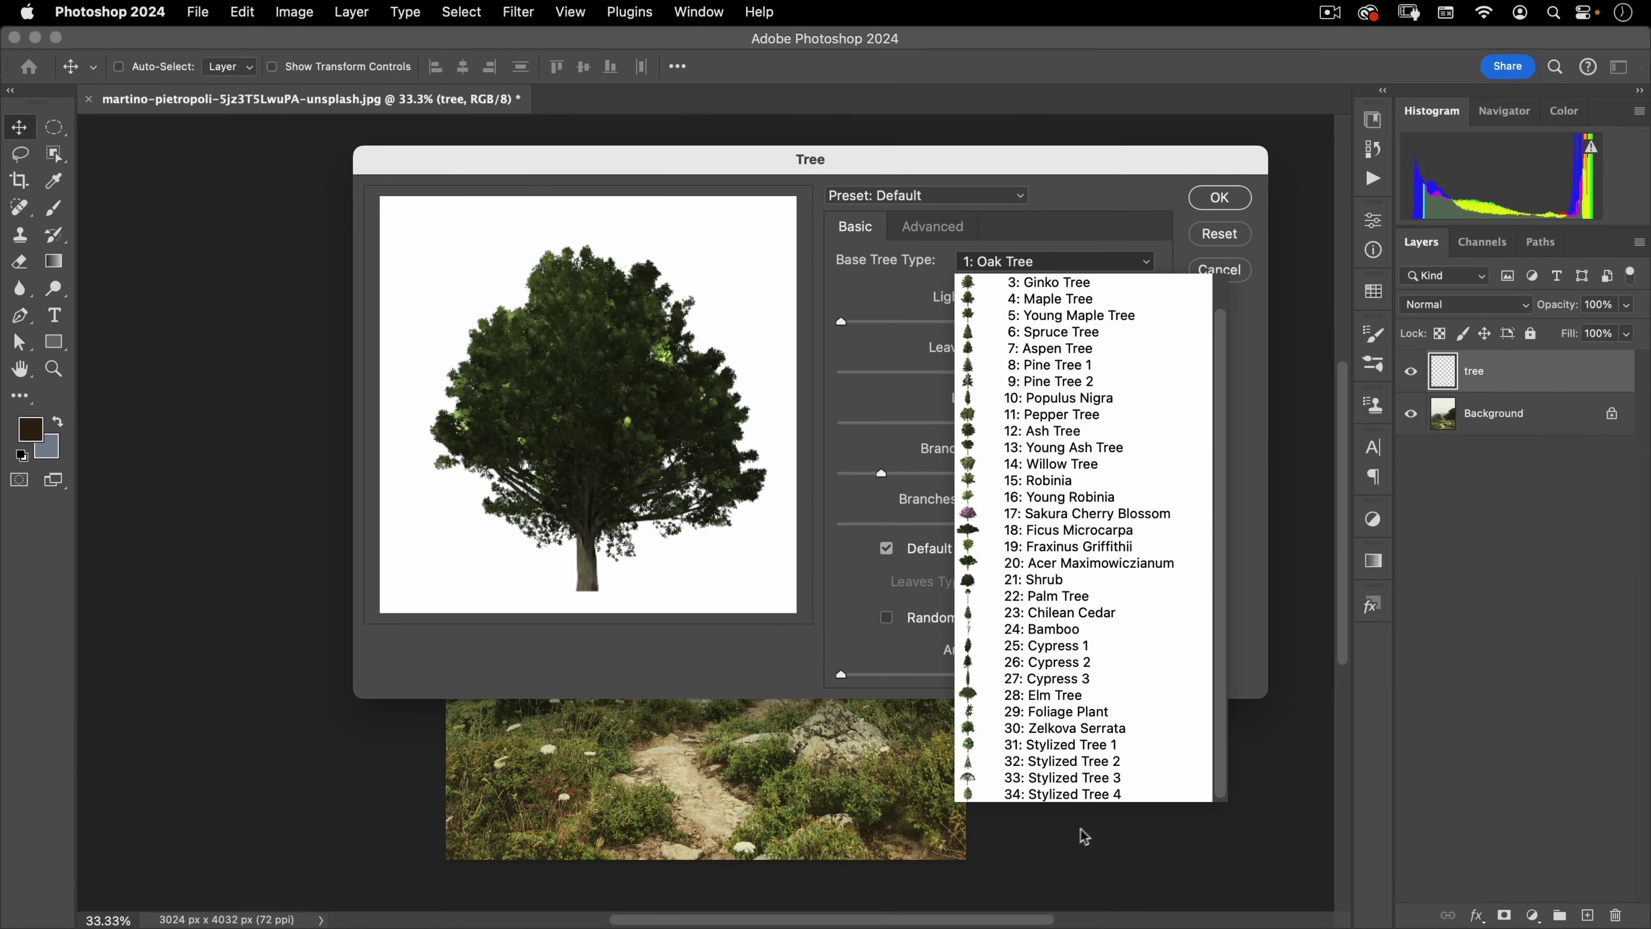
{"action": "scroll", "coordinate": [1075, 470], "scroll_direction": "up", "scroll_amount": 1}
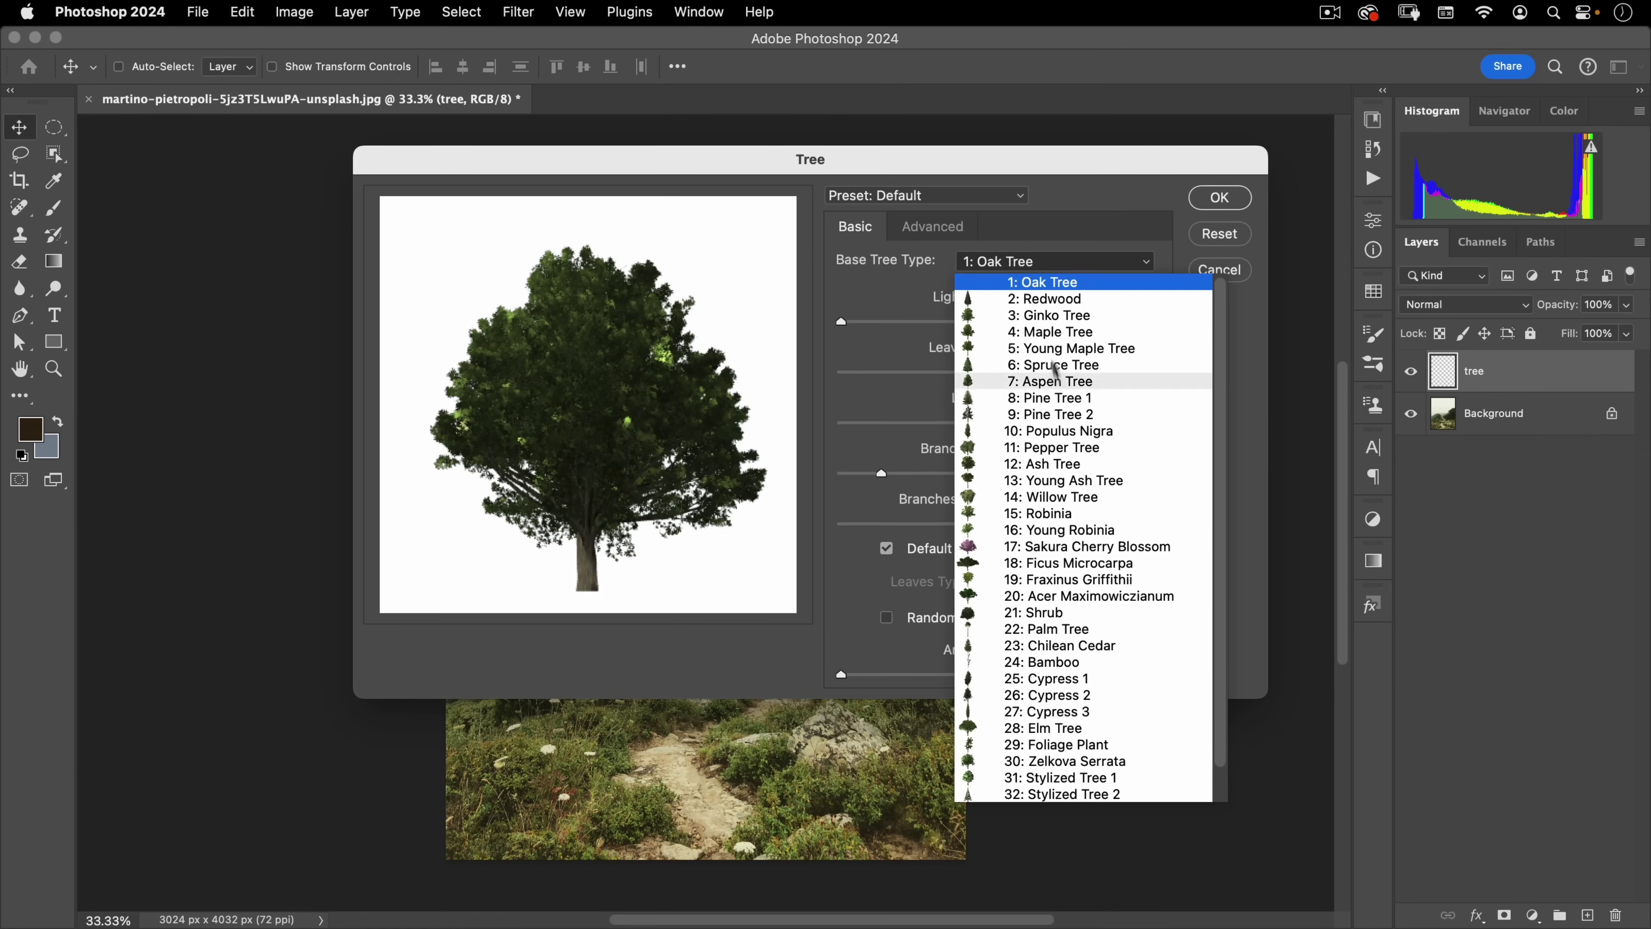
{"action": "left_click", "coordinate": [1039, 299]}
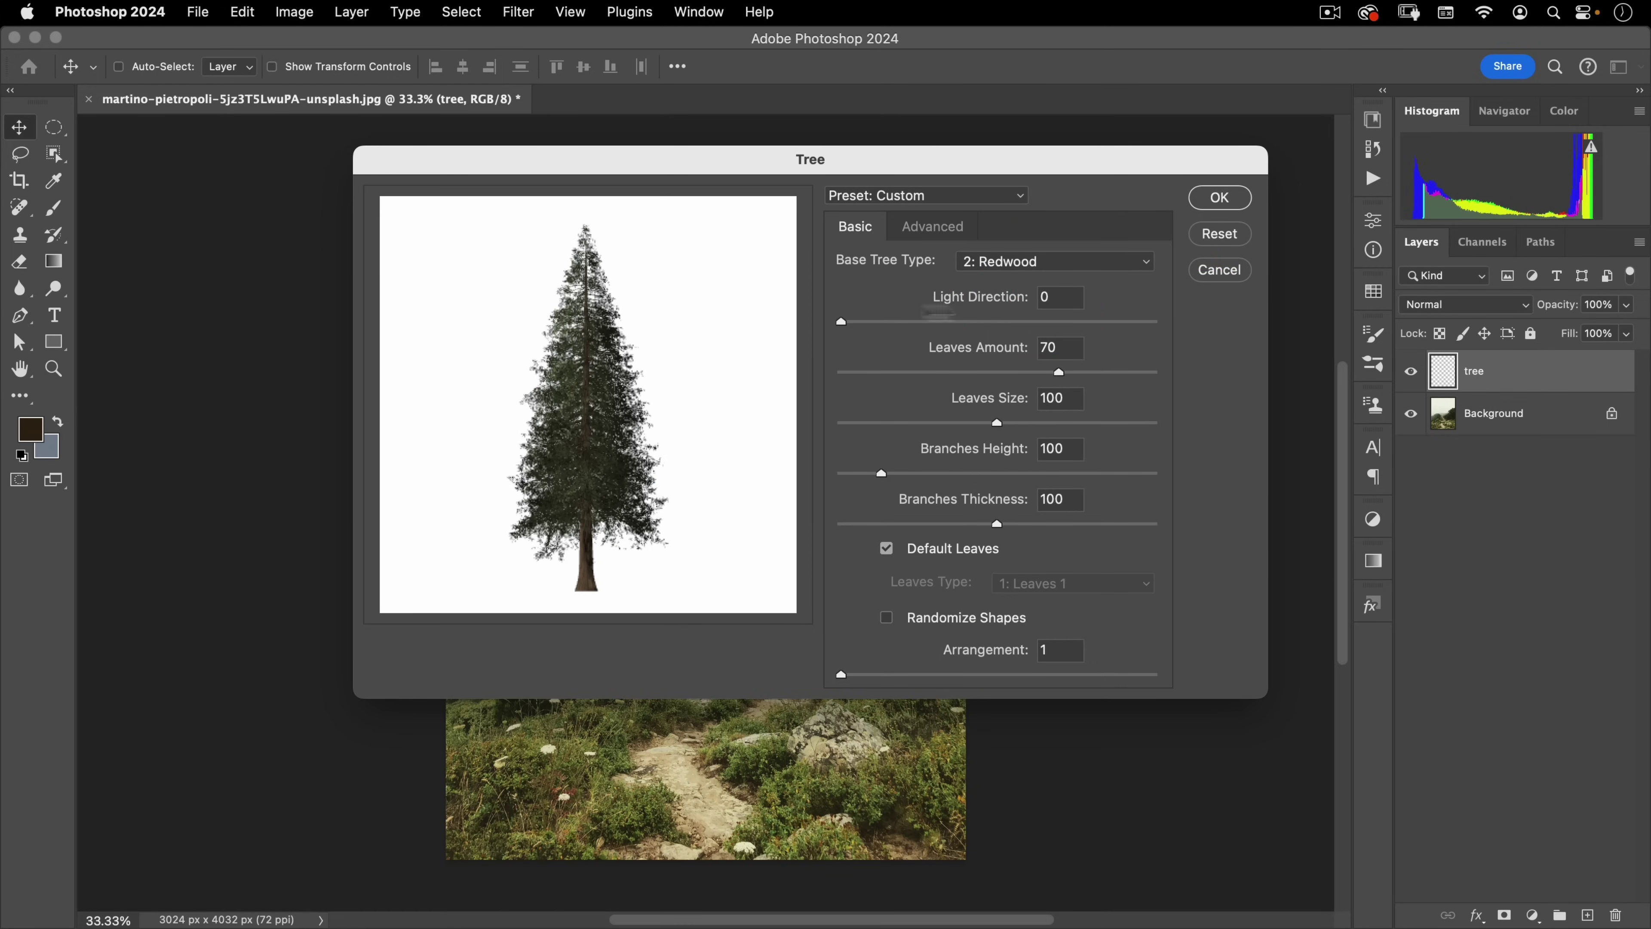
{"action": "left_click", "coordinate": [1018, 268]}
{"action": "left_click", "coordinate": [1024, 310]}
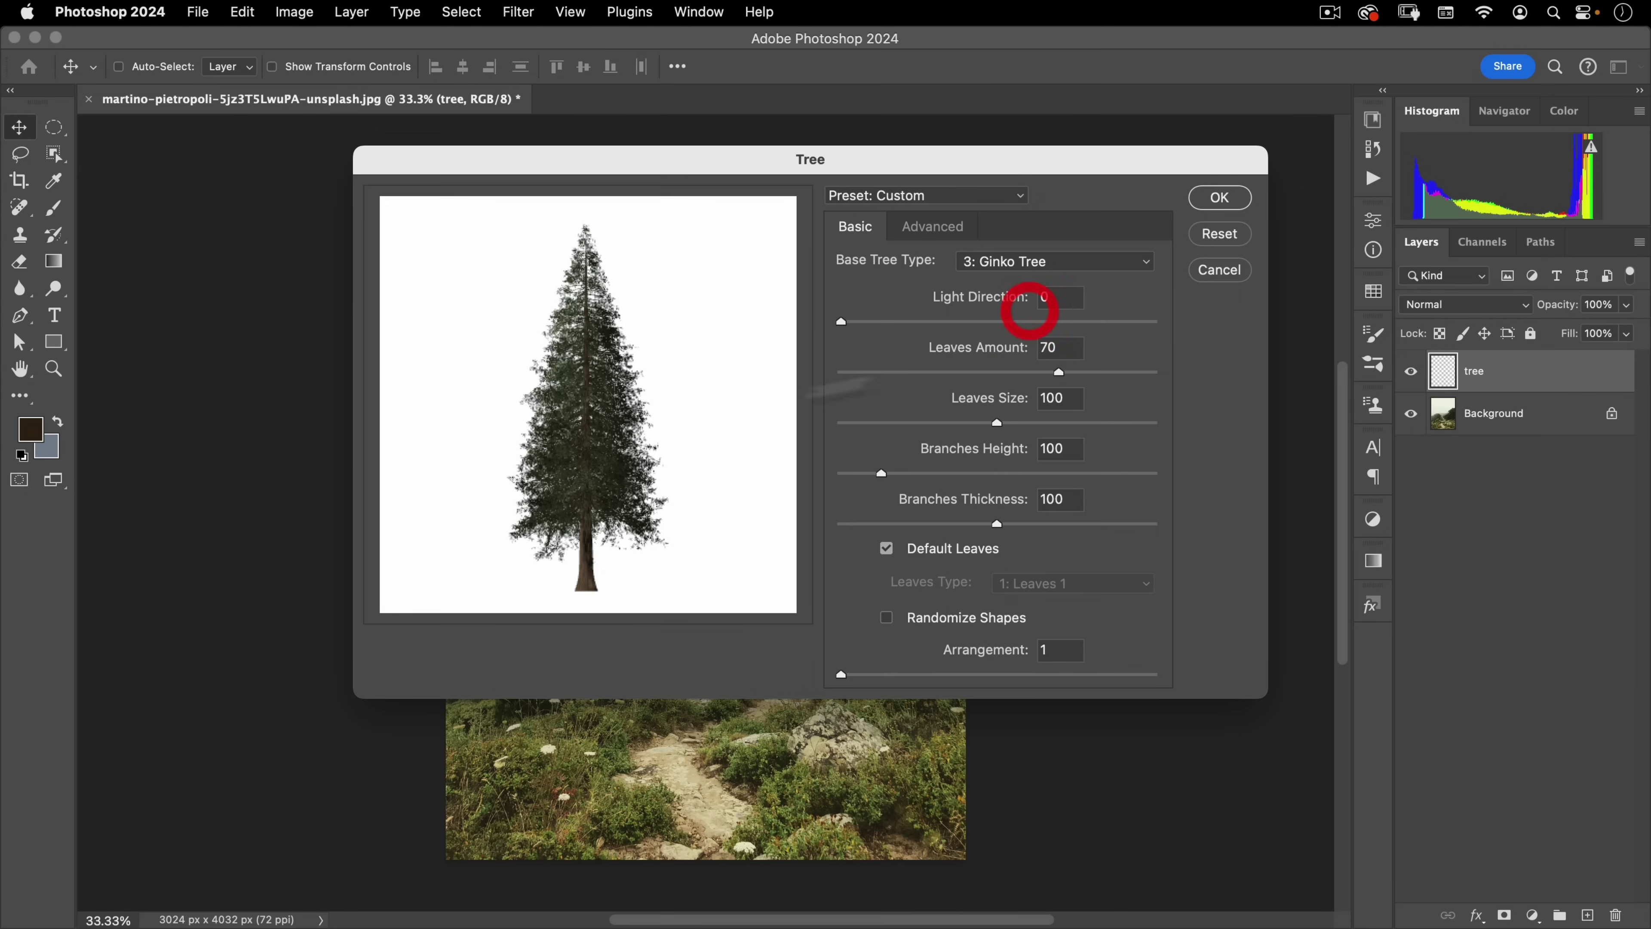
Try the Shrub and Palm Tree types, then set the base type to 1: Oak Tree
{"action": "left_click", "coordinate": [1018, 263]}
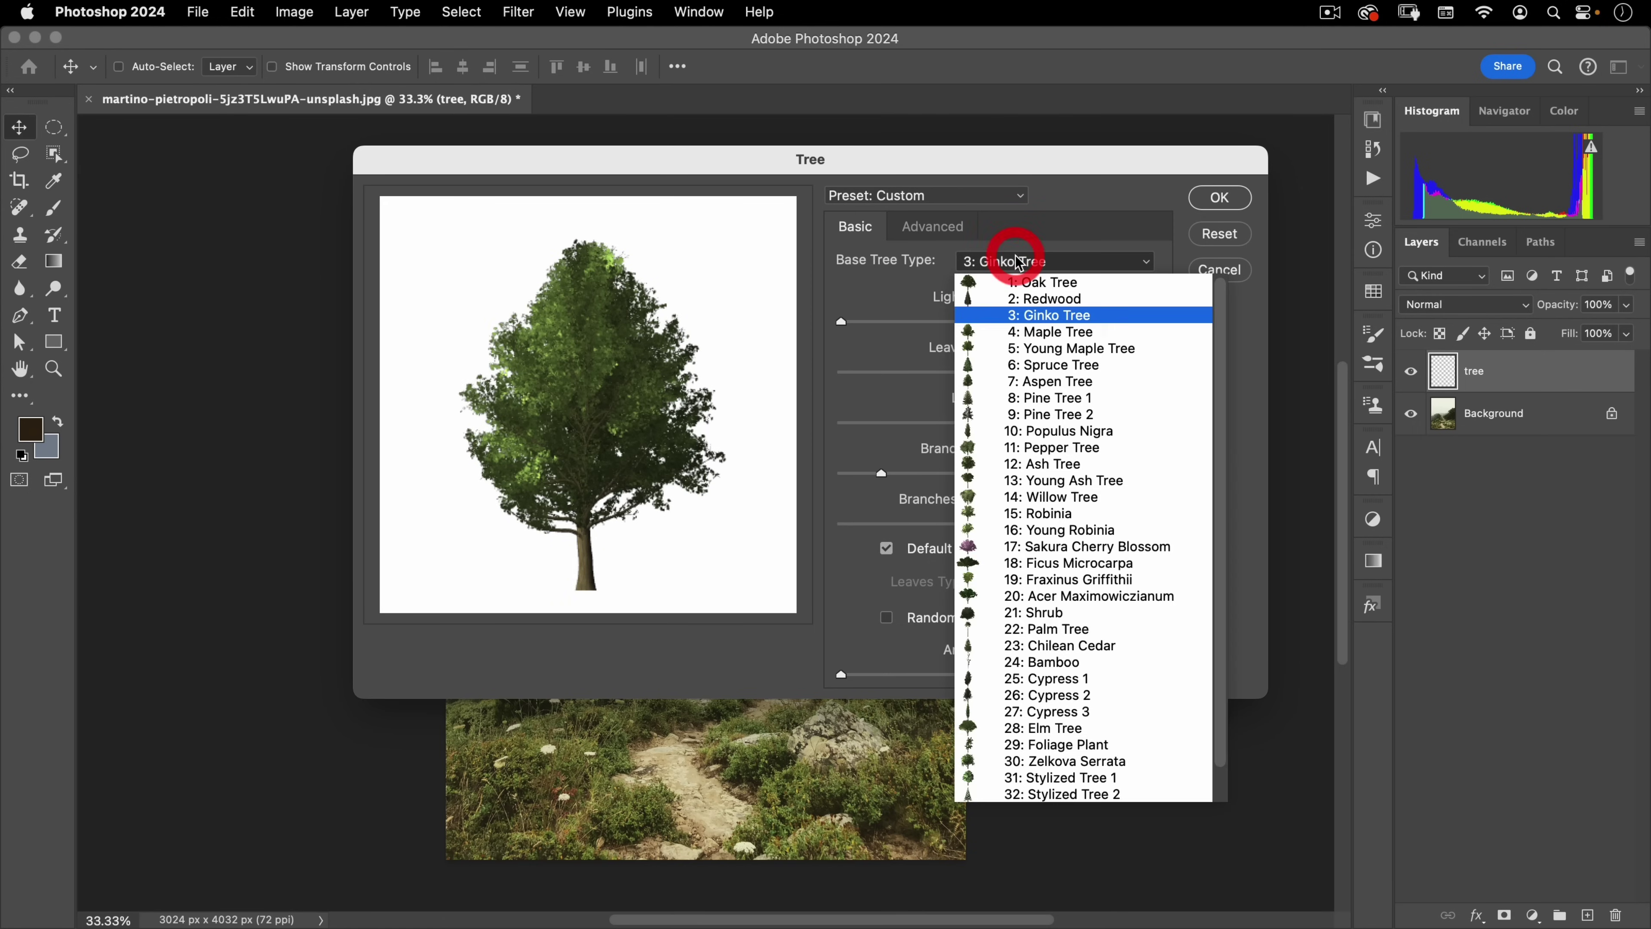
{"action": "left_click", "coordinate": [1055, 614]}
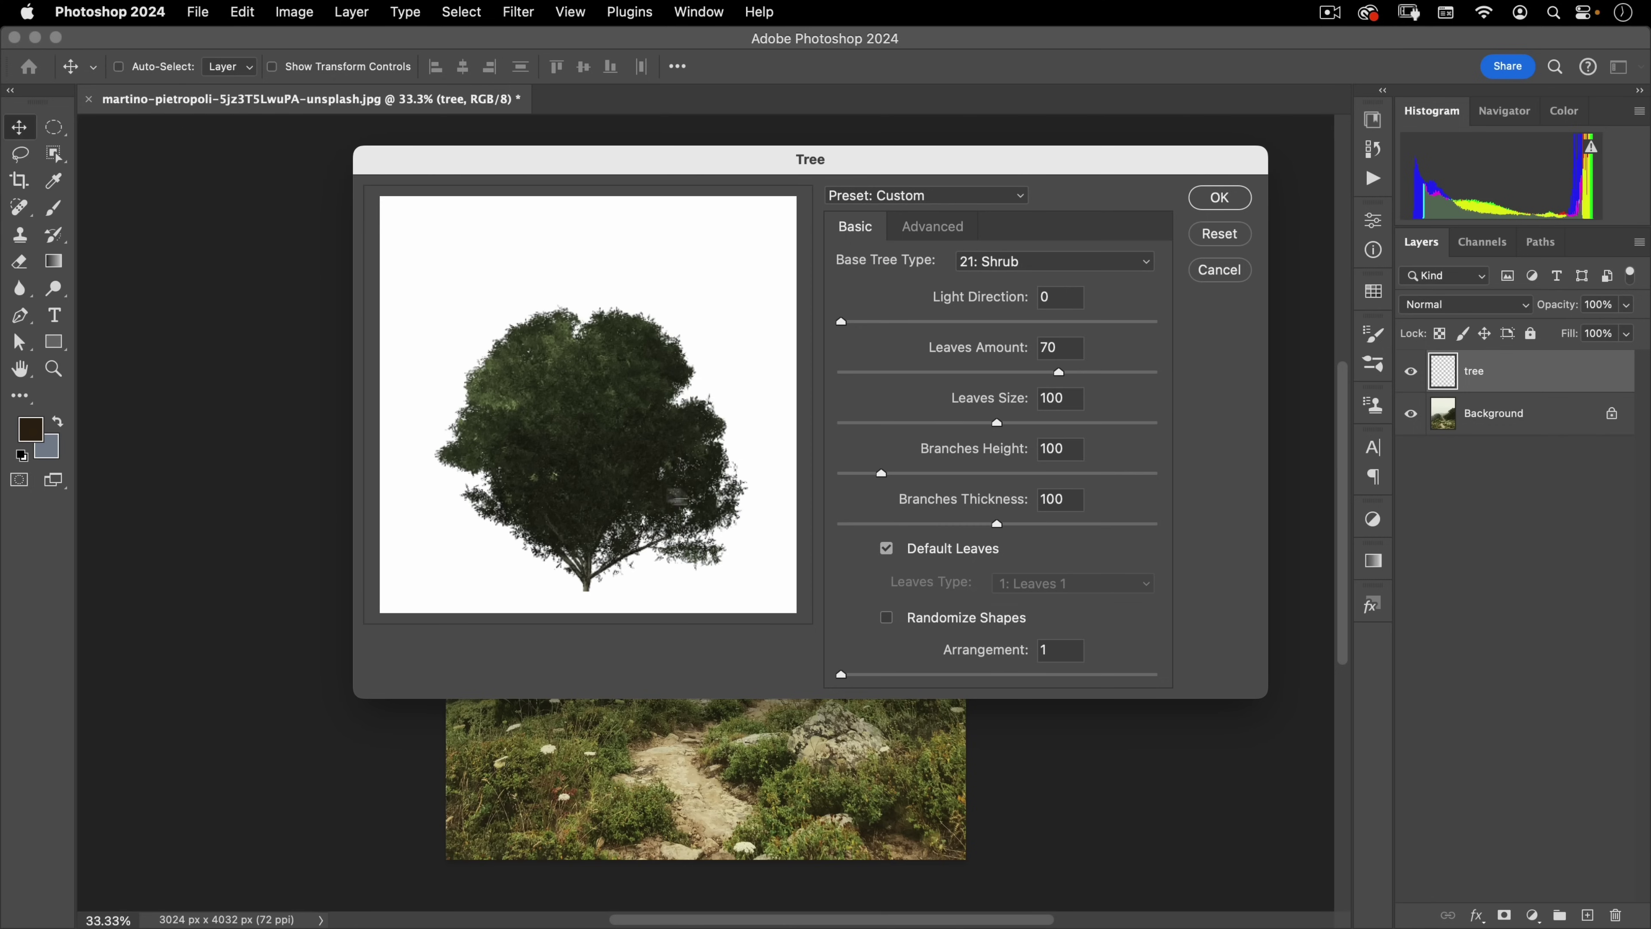
{"action": "left_click", "coordinate": [1009, 263]}
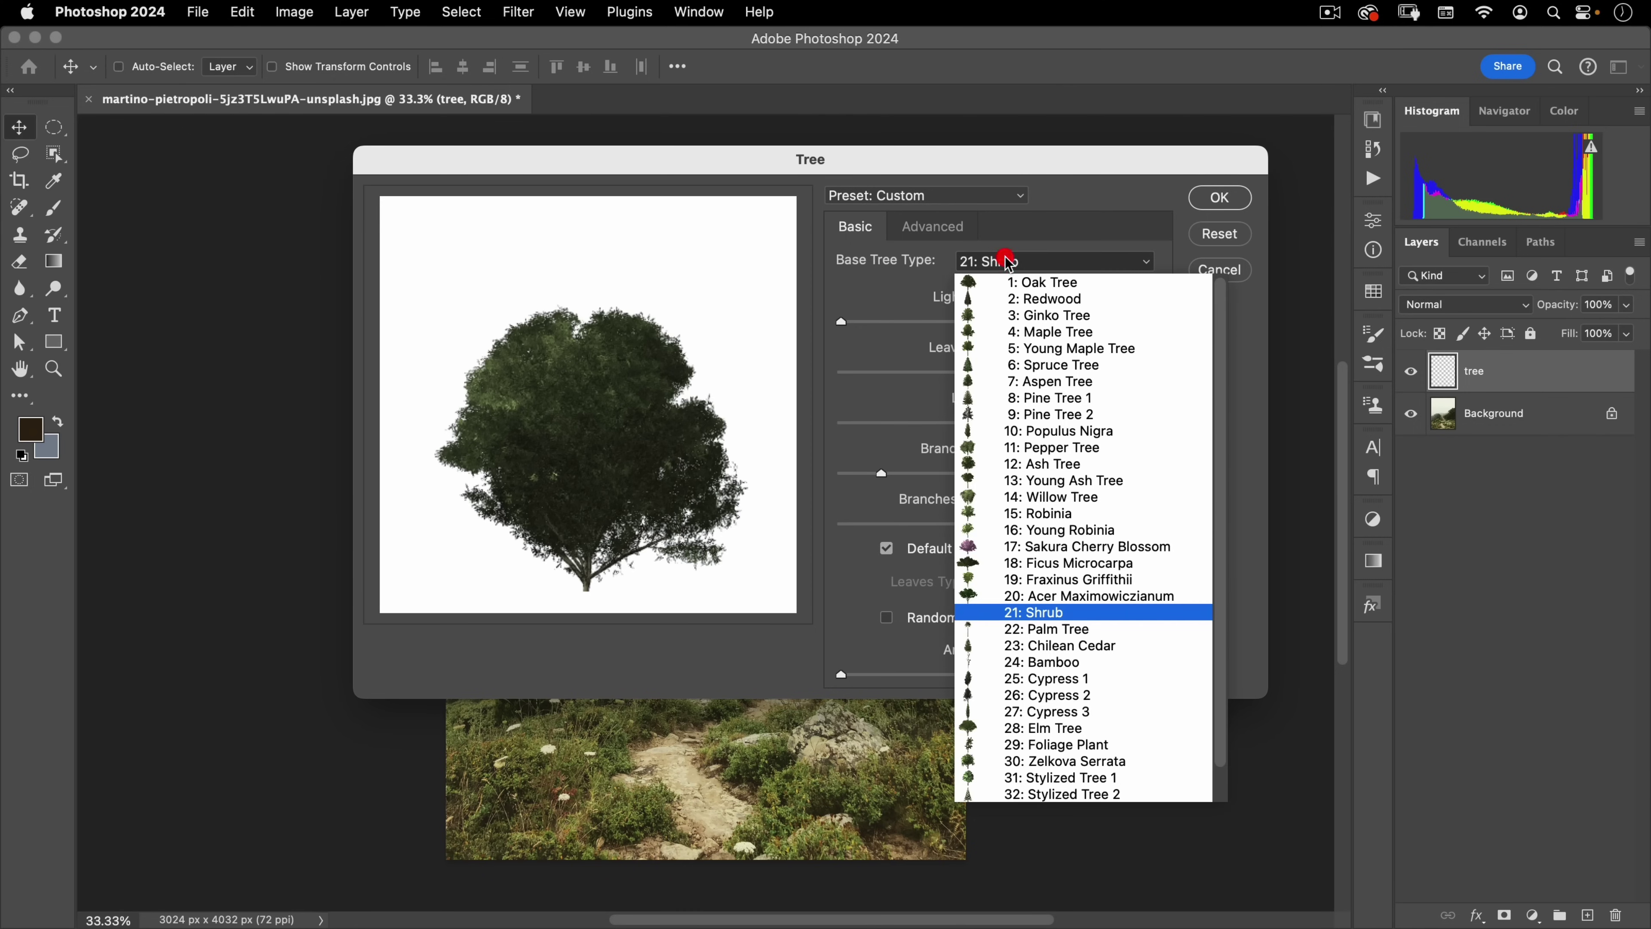
{"action": "left_click", "coordinate": [1071, 632]}
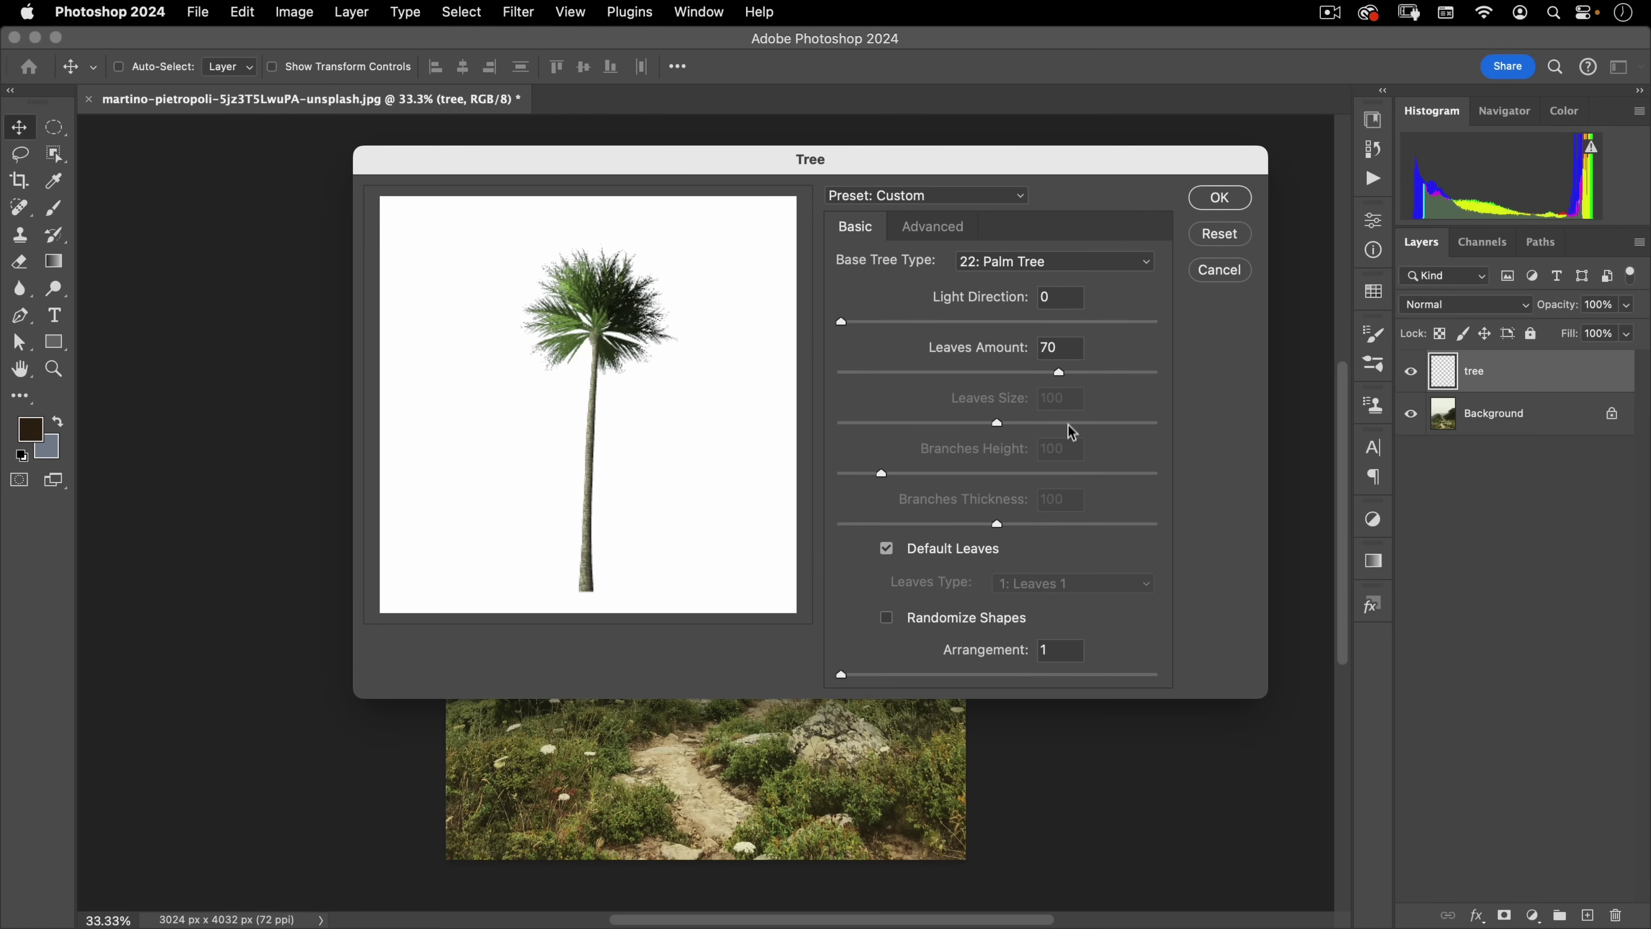
{"action": "left_click", "coordinate": [1062, 266]}
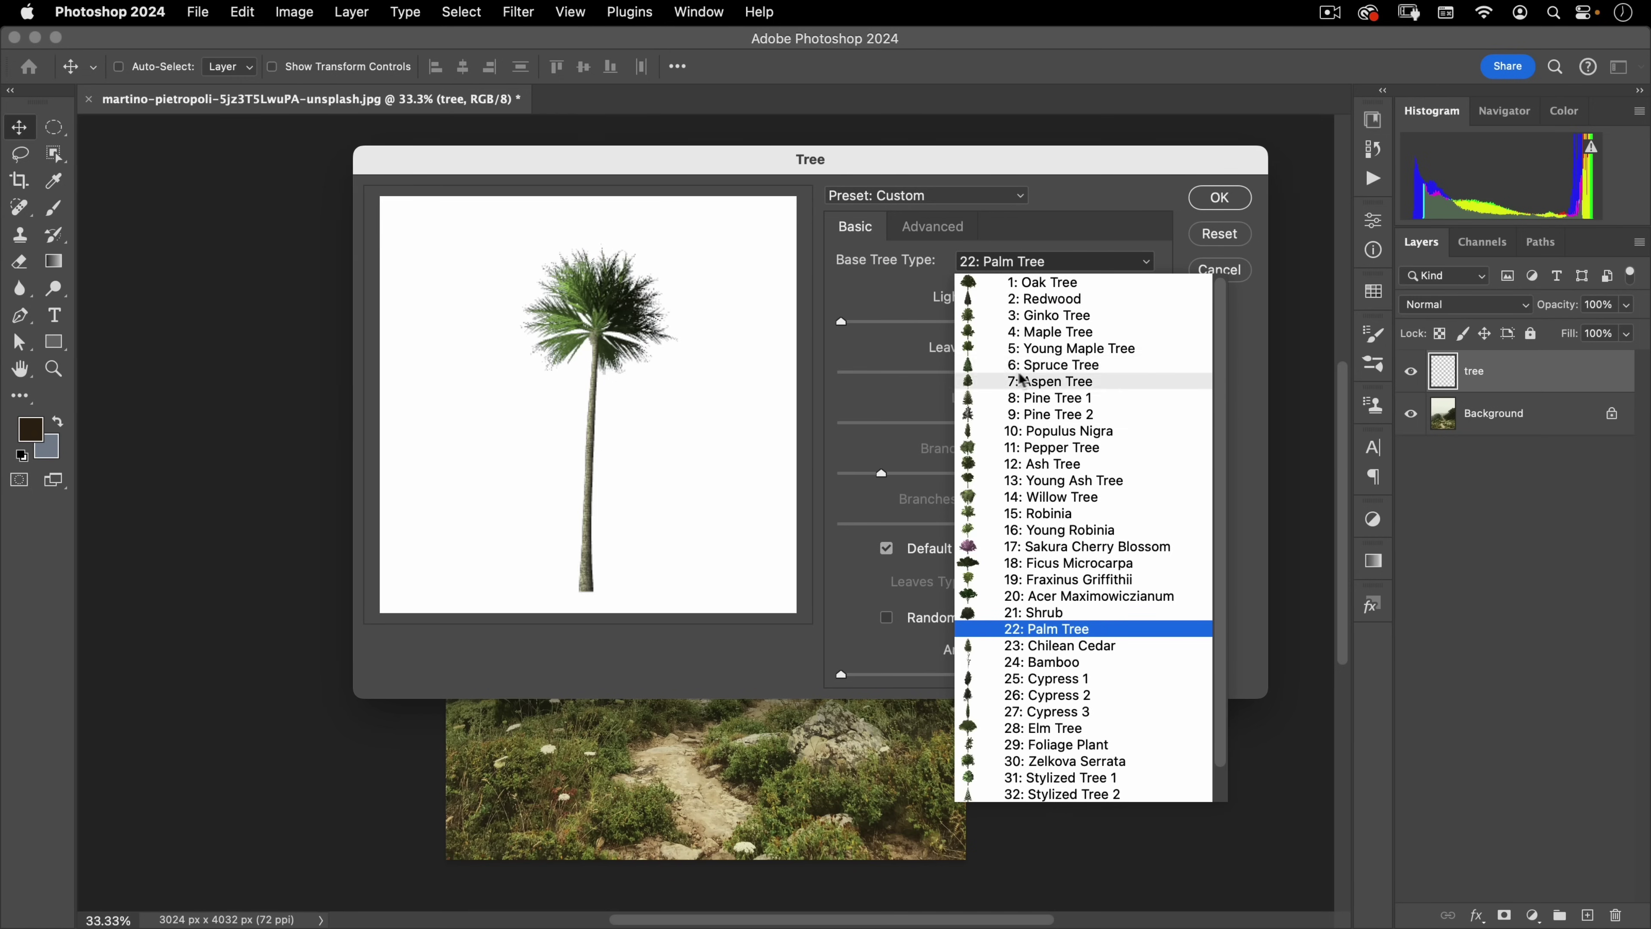
{"action": "left_click", "coordinate": [1004, 281]}
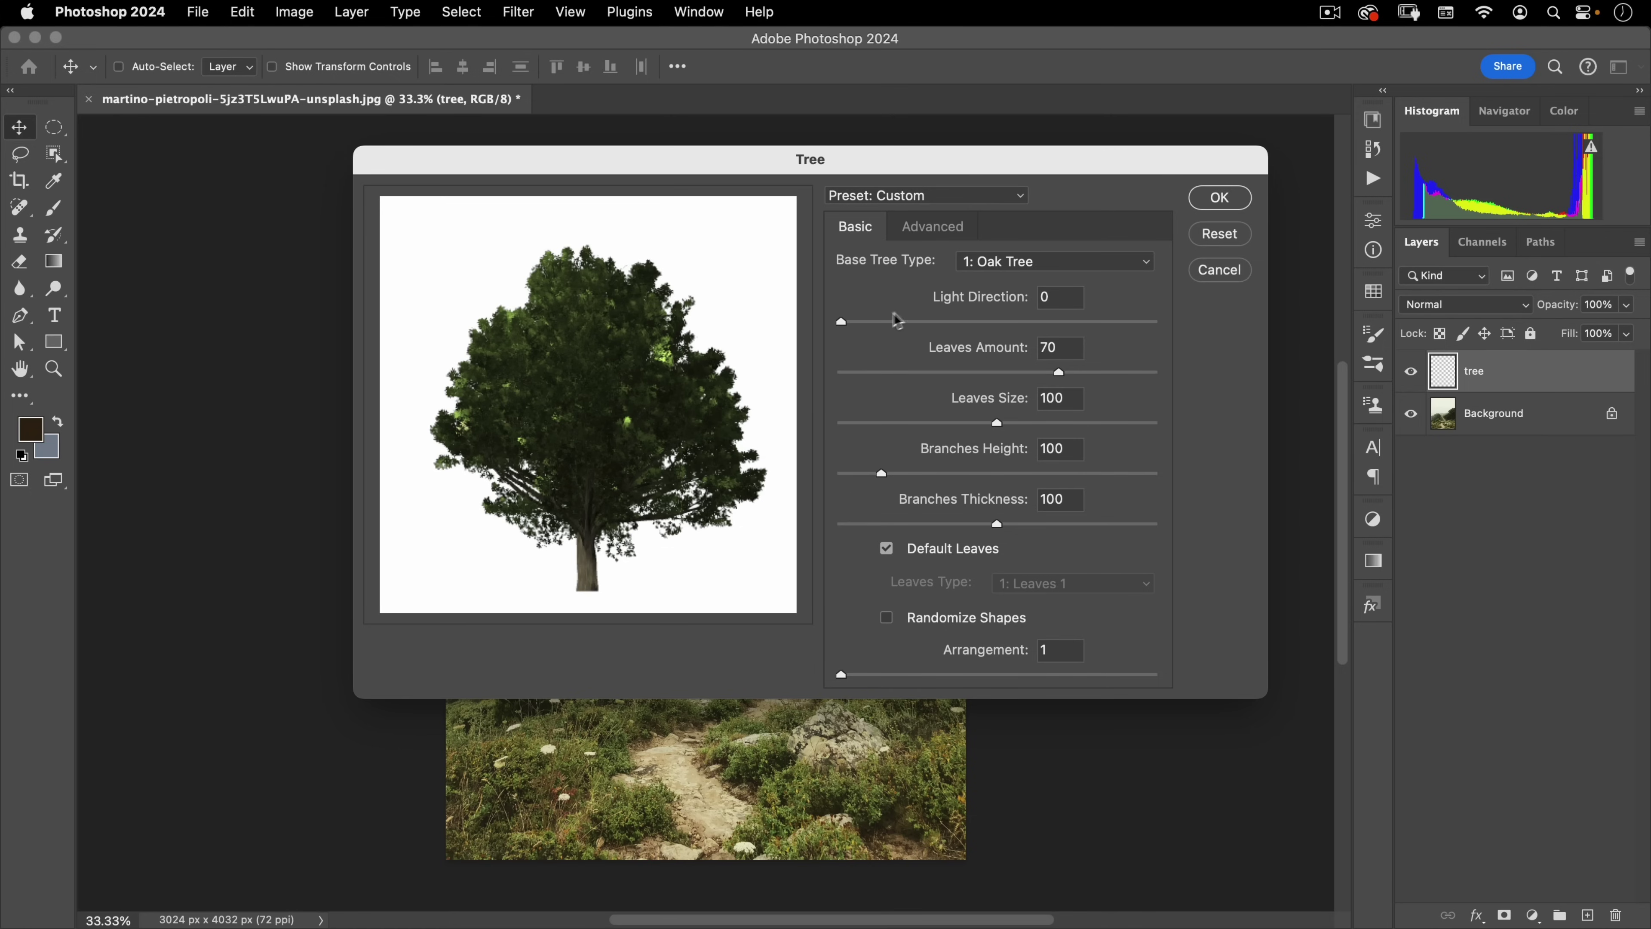
Try Light Direction values such as 136 and 0, finally settling at 38
{"action": "left_click_drag", "start_coordinate": [856, 323], "coordinate": [1024, 328]}
{"action": "left_click", "coordinate": [1078, 322]}
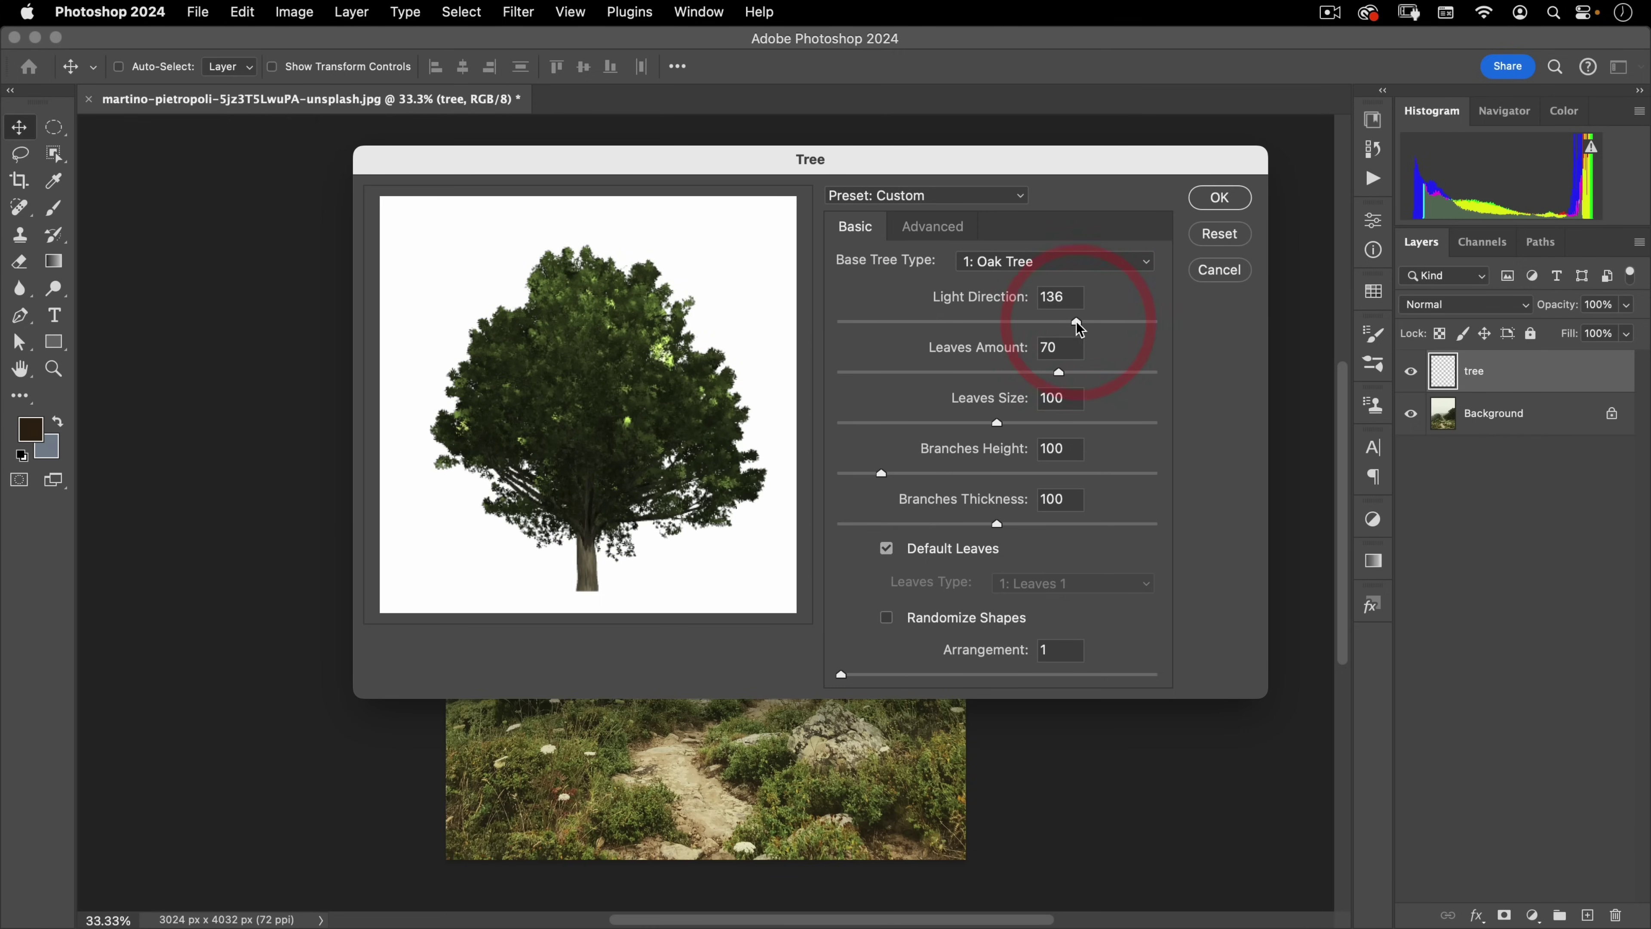
{"action": "left_click", "coordinate": [1142, 321]}
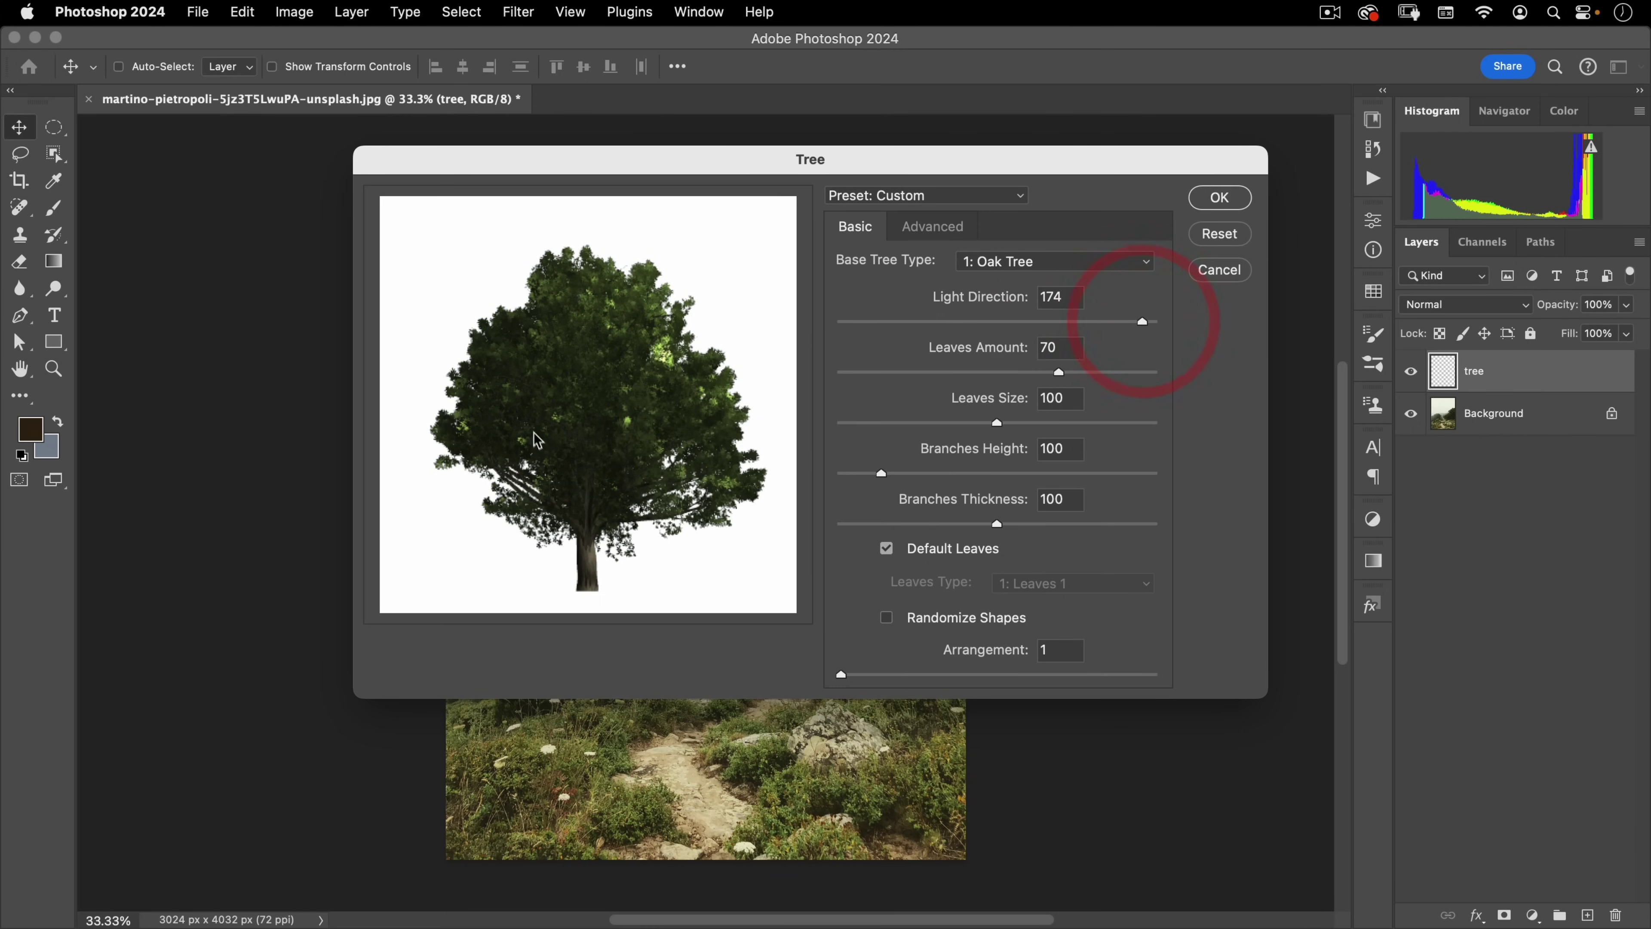
{"action": "left_click", "coordinate": [1209, 331]}
{"action": "left_click_drag", "start_coordinate": [1149, 323], "coordinate": [783, 304]}
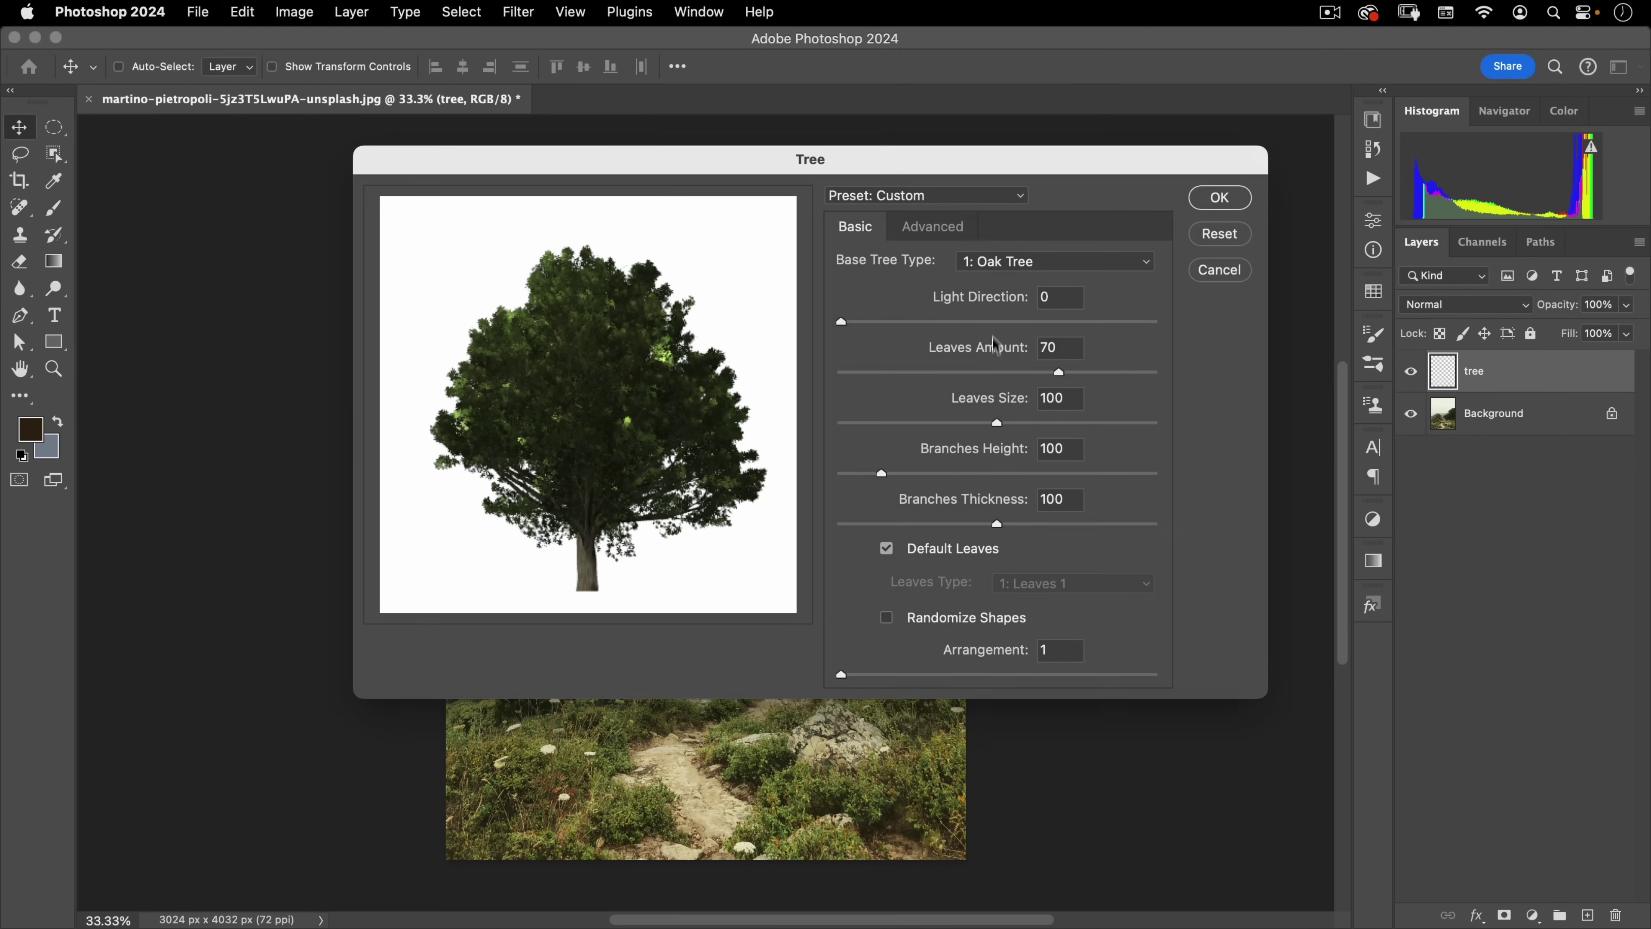
{"action": "left_click_drag", "start_coordinate": [916, 325], "coordinate": [905, 327]}
{"action": "left_click", "coordinate": [896, 328]}
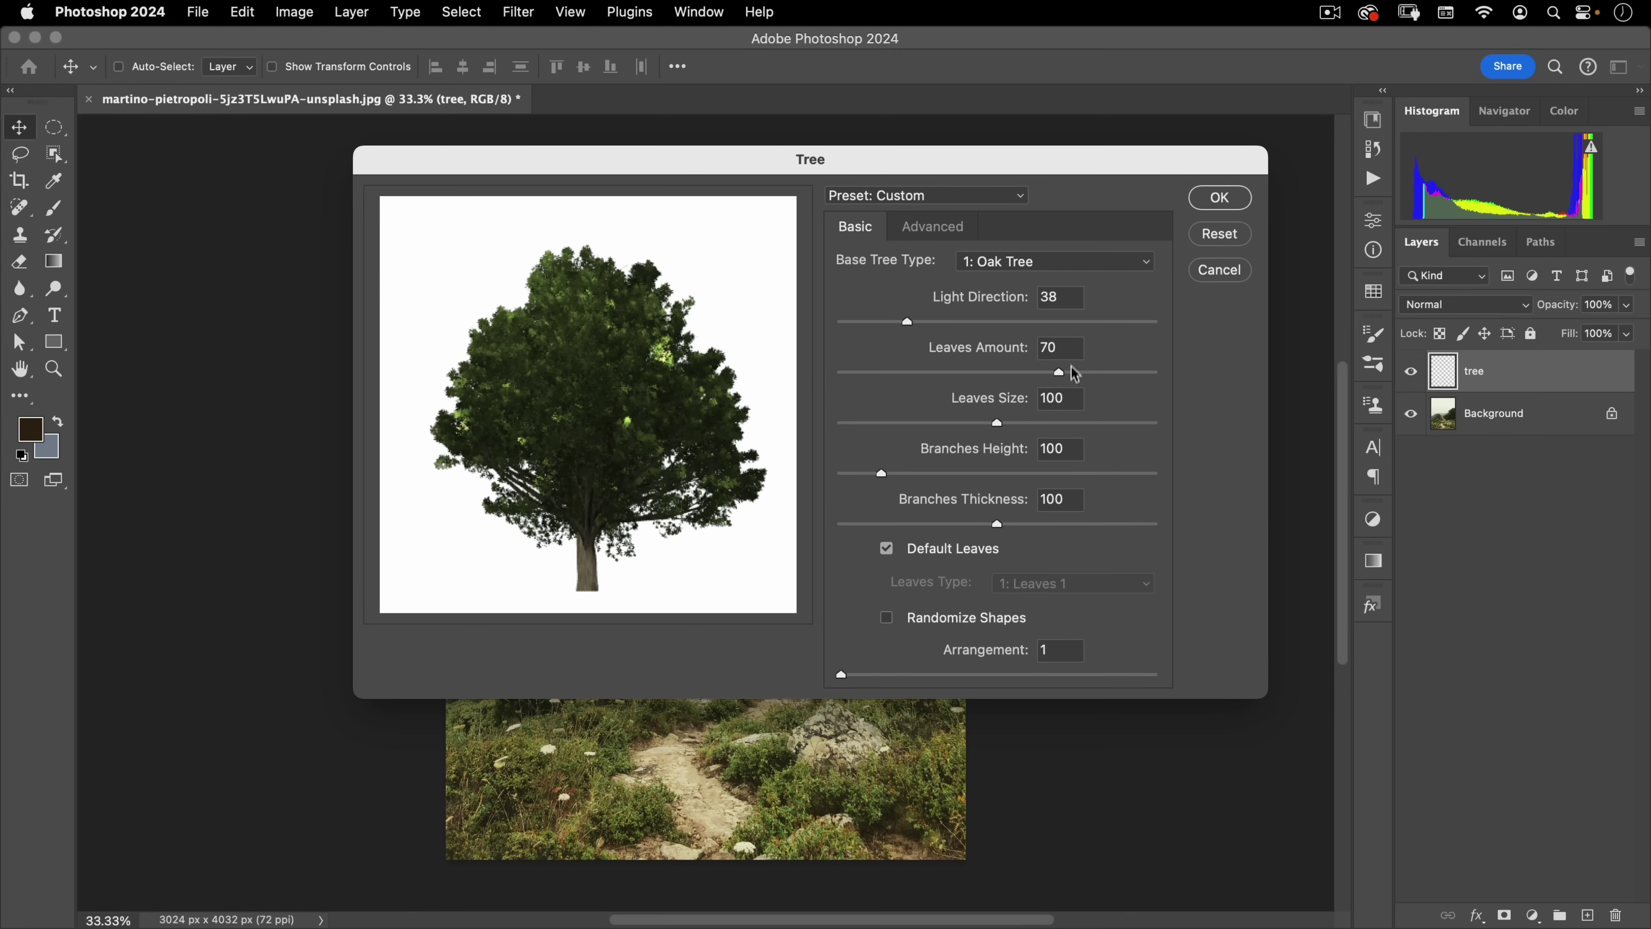
Vary Leaves Amount between 0 and 100, settle at 71, and set Leaves Size to 0
{"action": "left_click_drag", "start_coordinate": [1060, 375], "coordinate": [796, 367]}
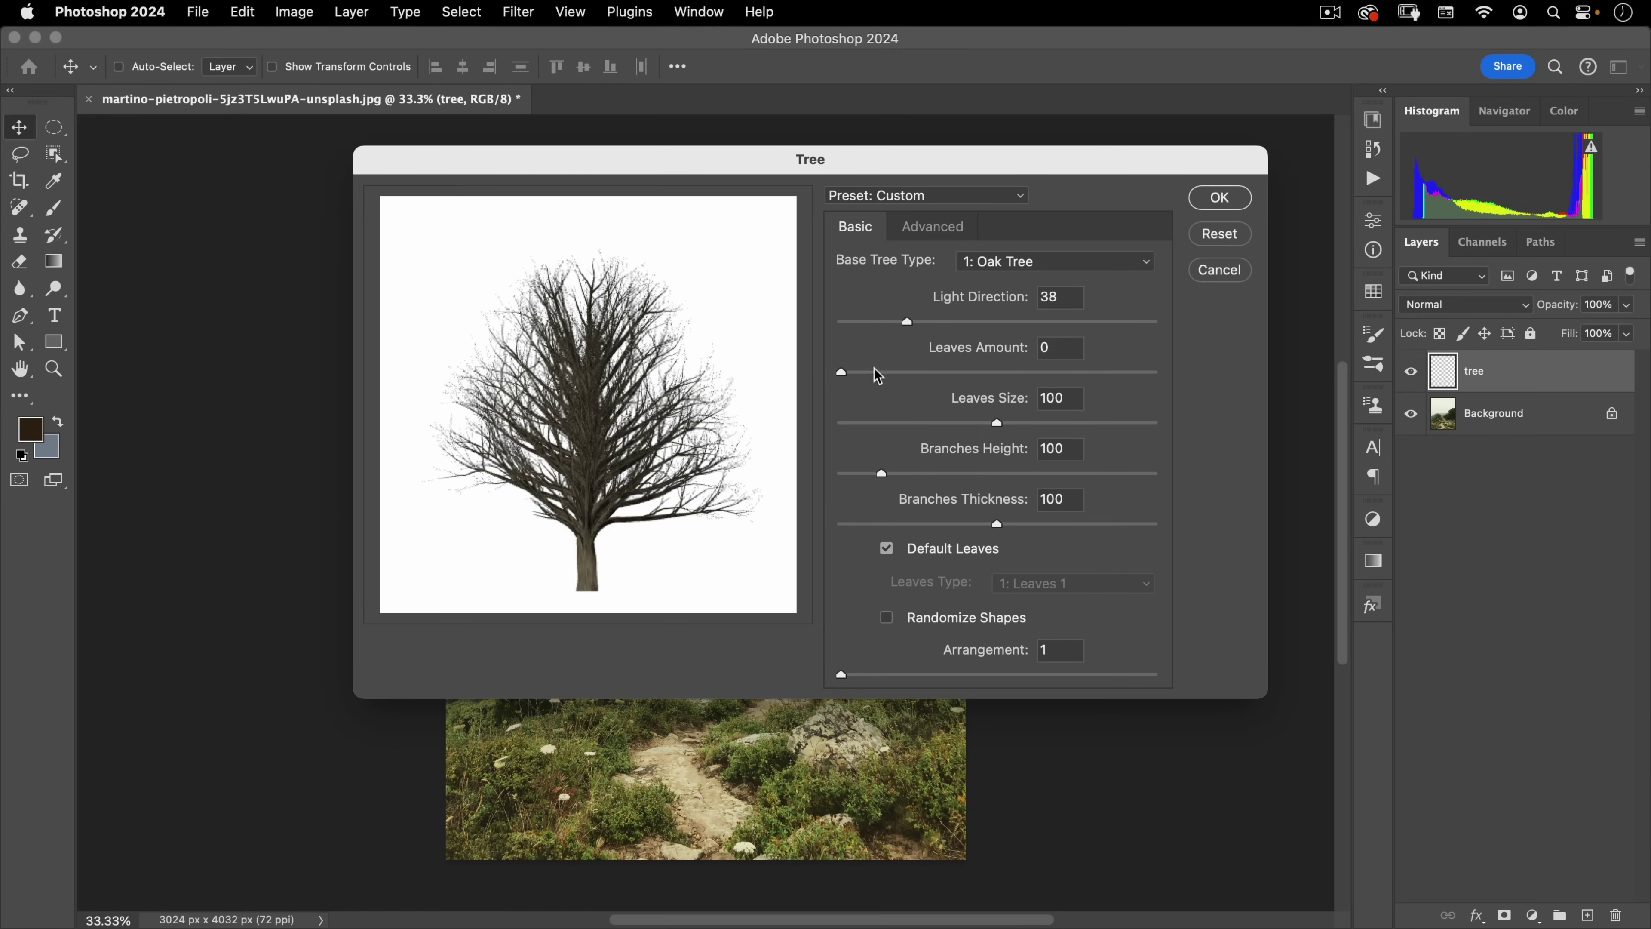
{"action": "left_click_drag", "start_coordinate": [878, 376], "coordinate": [1154, 372]}
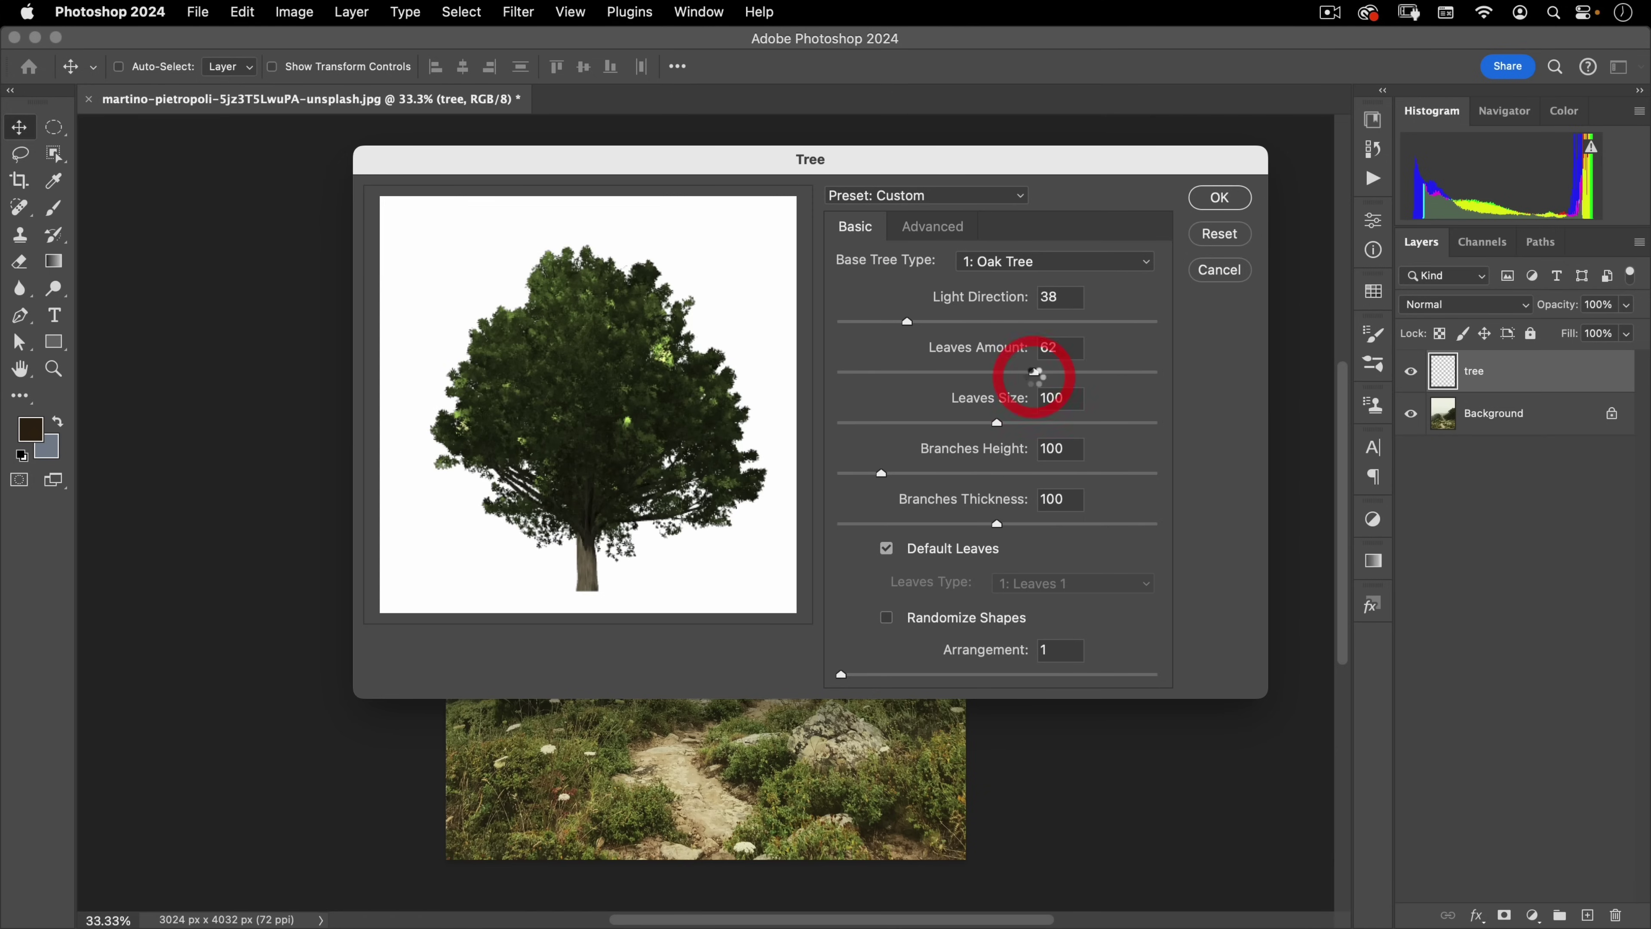
{"action": "mouse_move", "coordinate": [1039, 372]}
{"action": "left_mouse_down"}
{"action": "mouse_move", "coordinate": [855, 383]}
{"action": "mouse_move", "coordinate": [1065, 372]}
{"action": "left_mouse_up"}
{"action": "left_click", "coordinate": [1065, 372]}
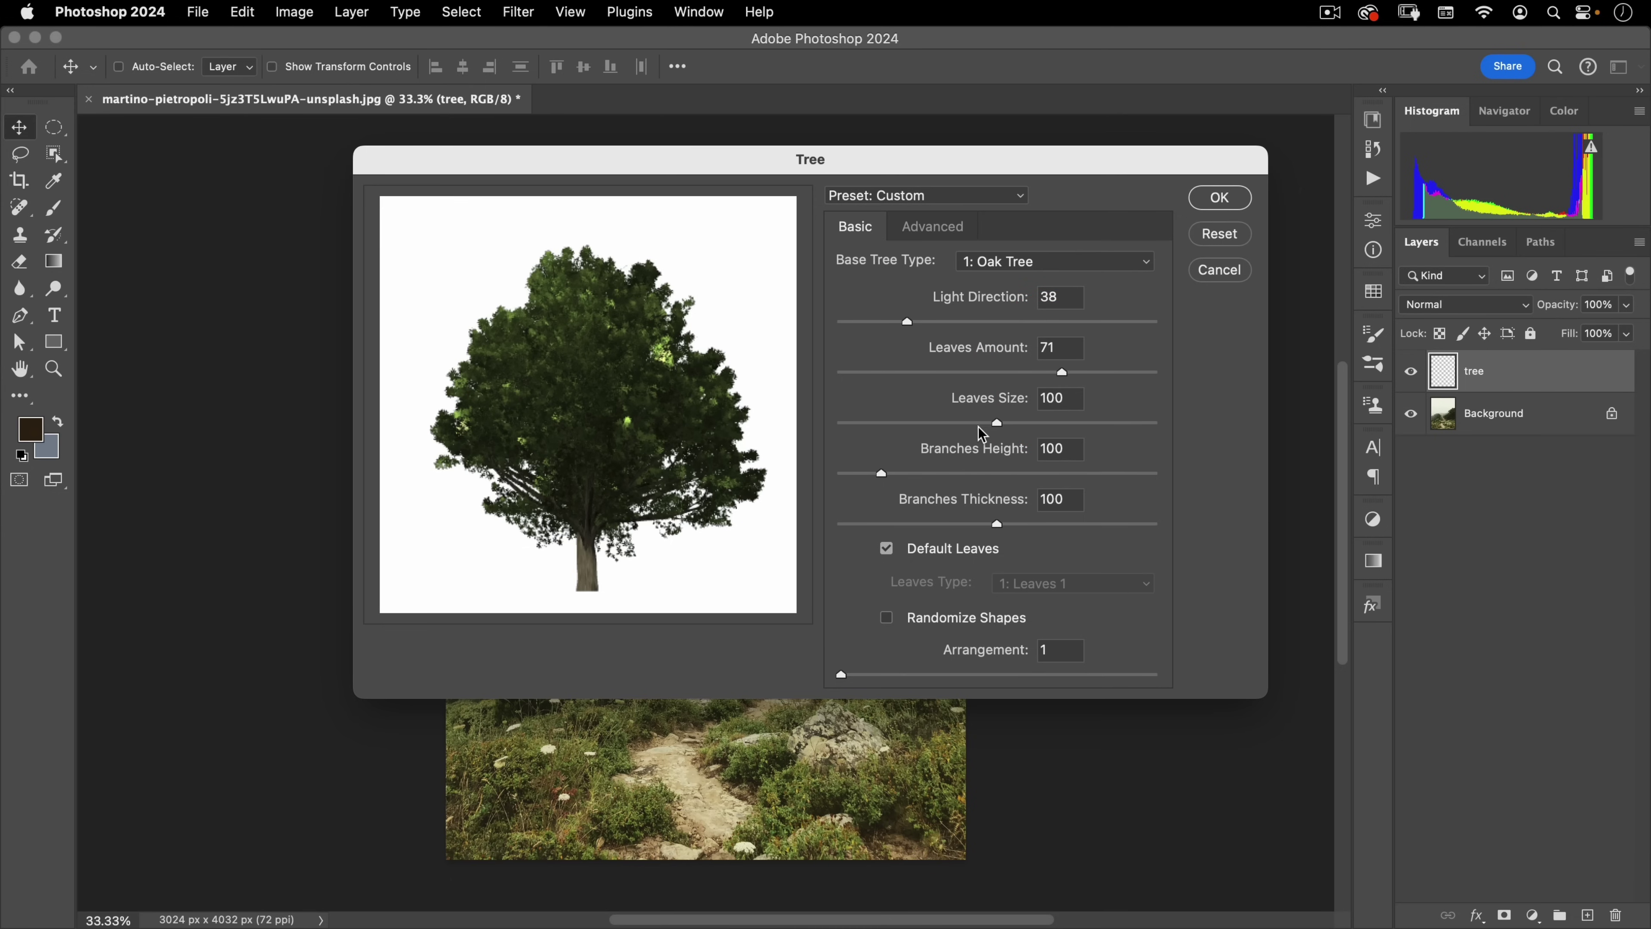
{"action": "left_click_drag", "start_coordinate": [982, 434], "coordinate": [804, 426]}
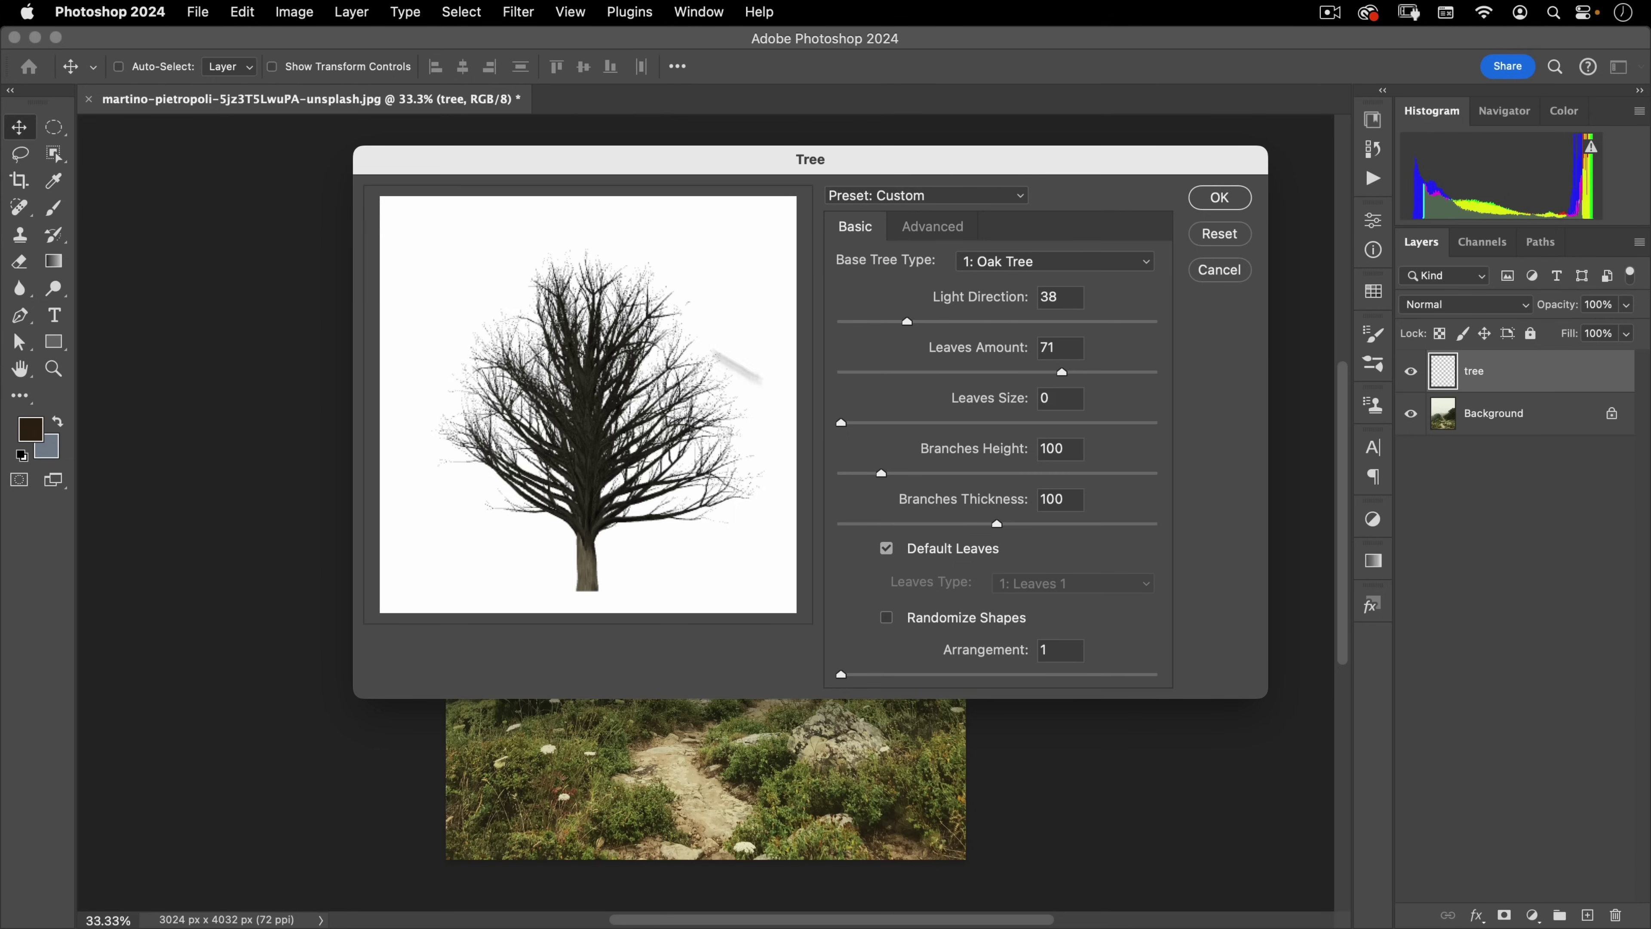
Try Leaves Size 20, 74, 199 and 78, then reset the tree settings to the Spruce preview
{"action": "left_click", "coordinate": [872, 424]}
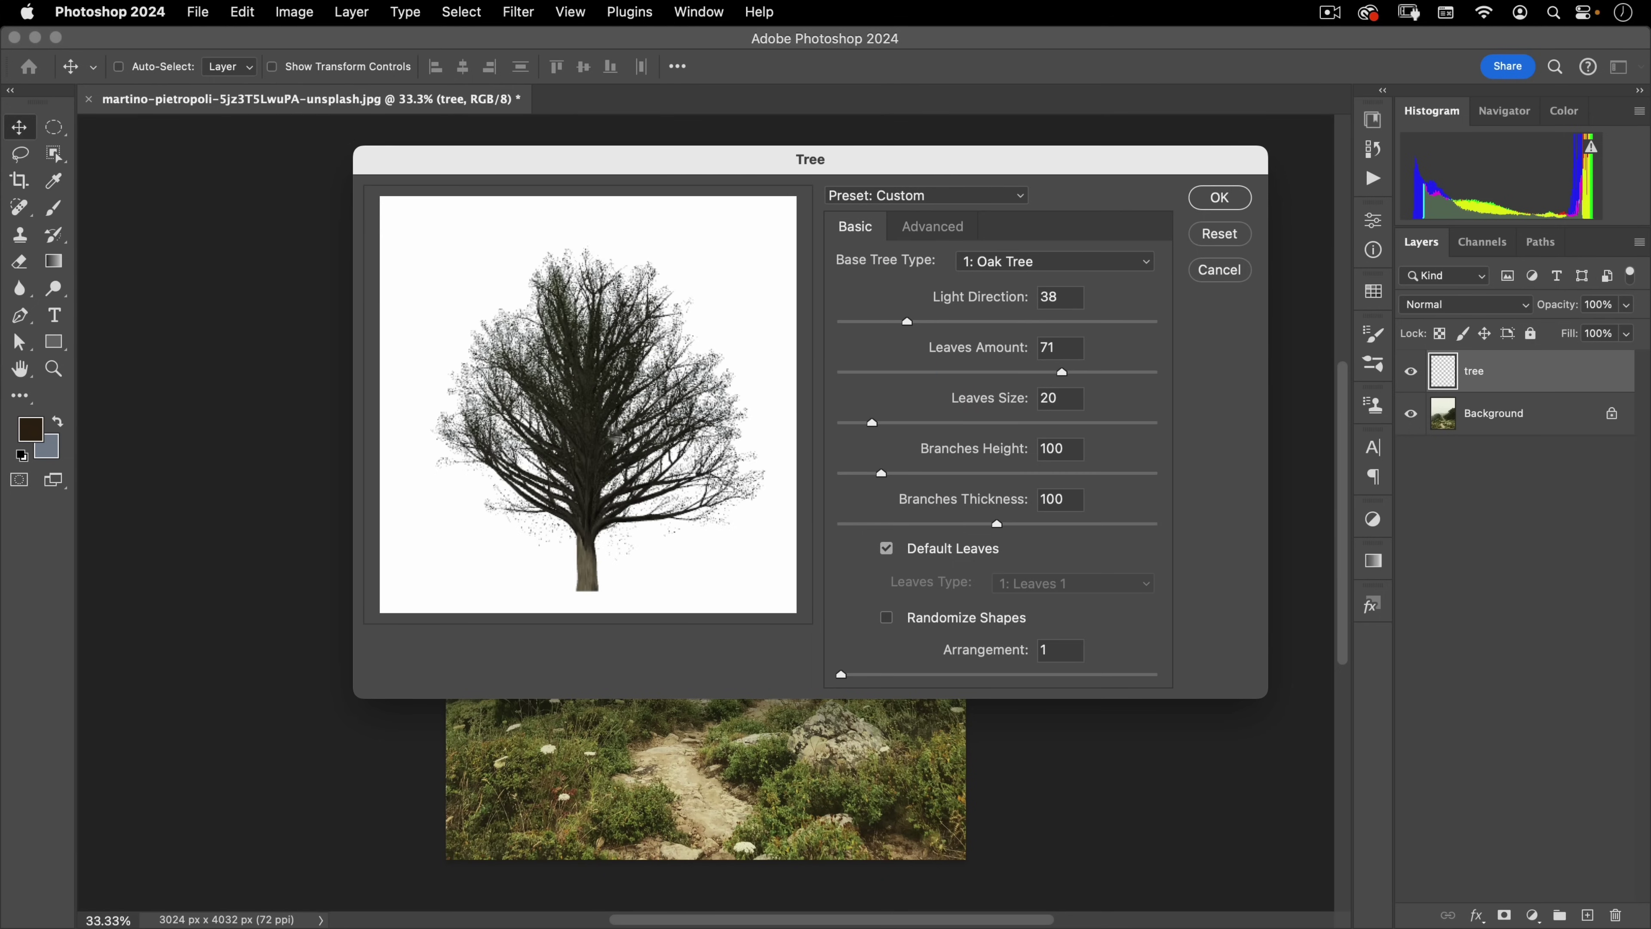
{"action": "left_click", "coordinate": [956, 424]}
{"action": "left_click", "coordinate": [1009, 429]}
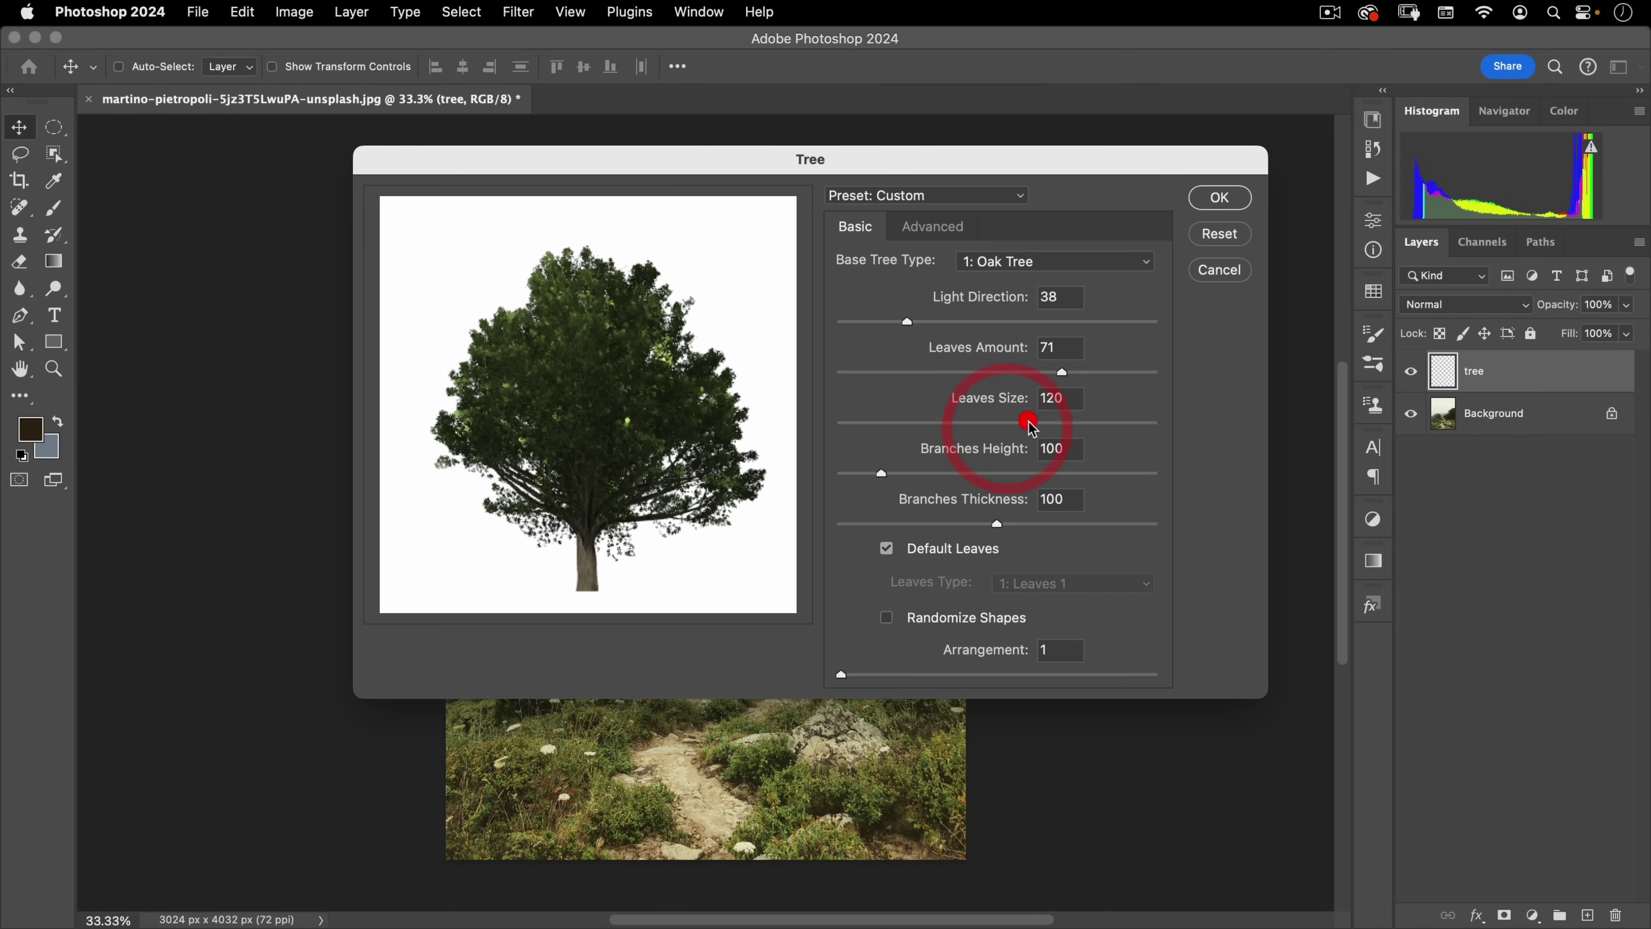
{"action": "left_click", "coordinate": [1152, 426]}
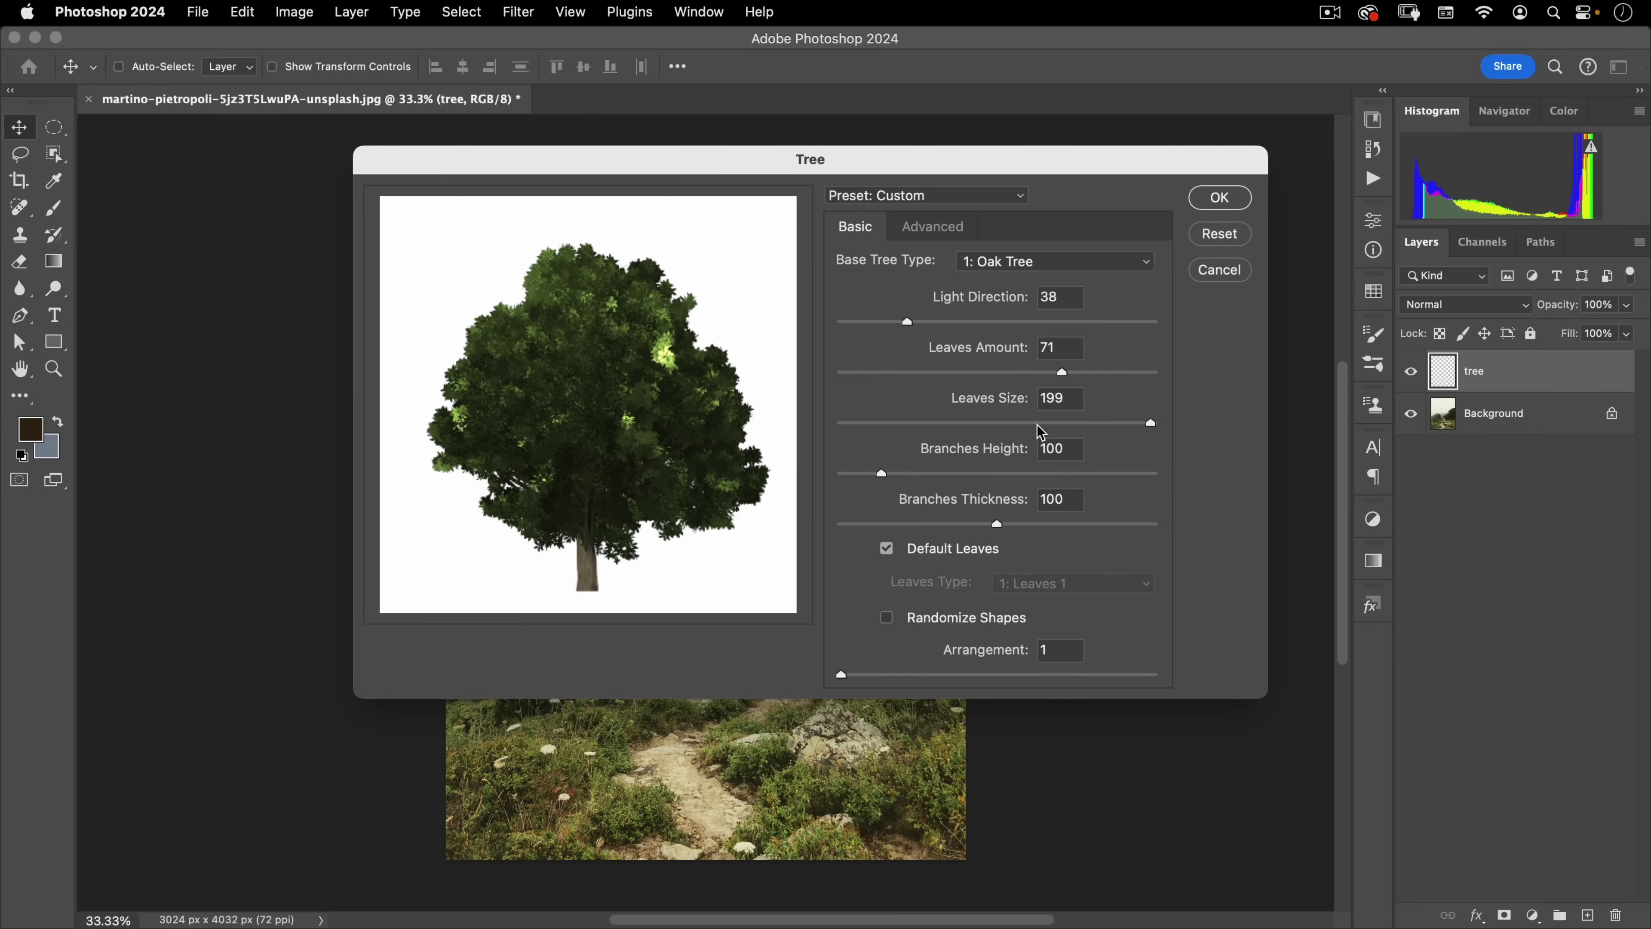
{"action": "left_click_drag", "start_coordinate": [1040, 432], "coordinate": [963, 424]}
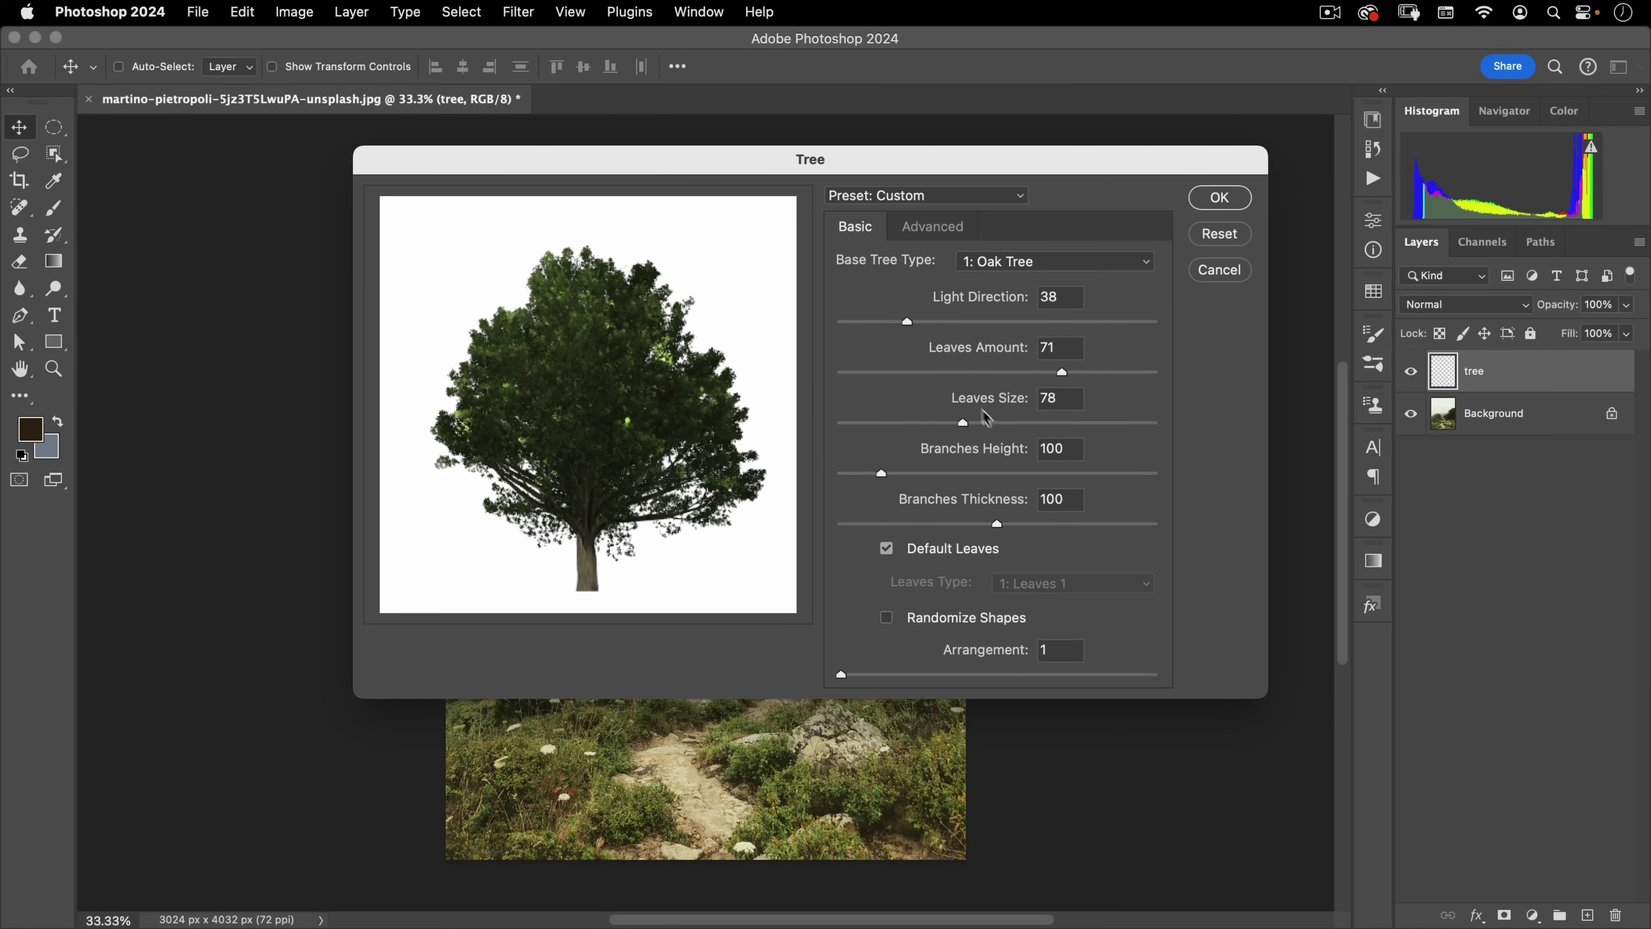
{"action": "left_click", "coordinate": [1220, 233]}
Restore the Default oak preset and adjust Branches Height from 195 and 70 to 80
{"action": "left_click", "coordinate": [927, 196]}
{"action": "left_click", "coordinate": [900, 232]}
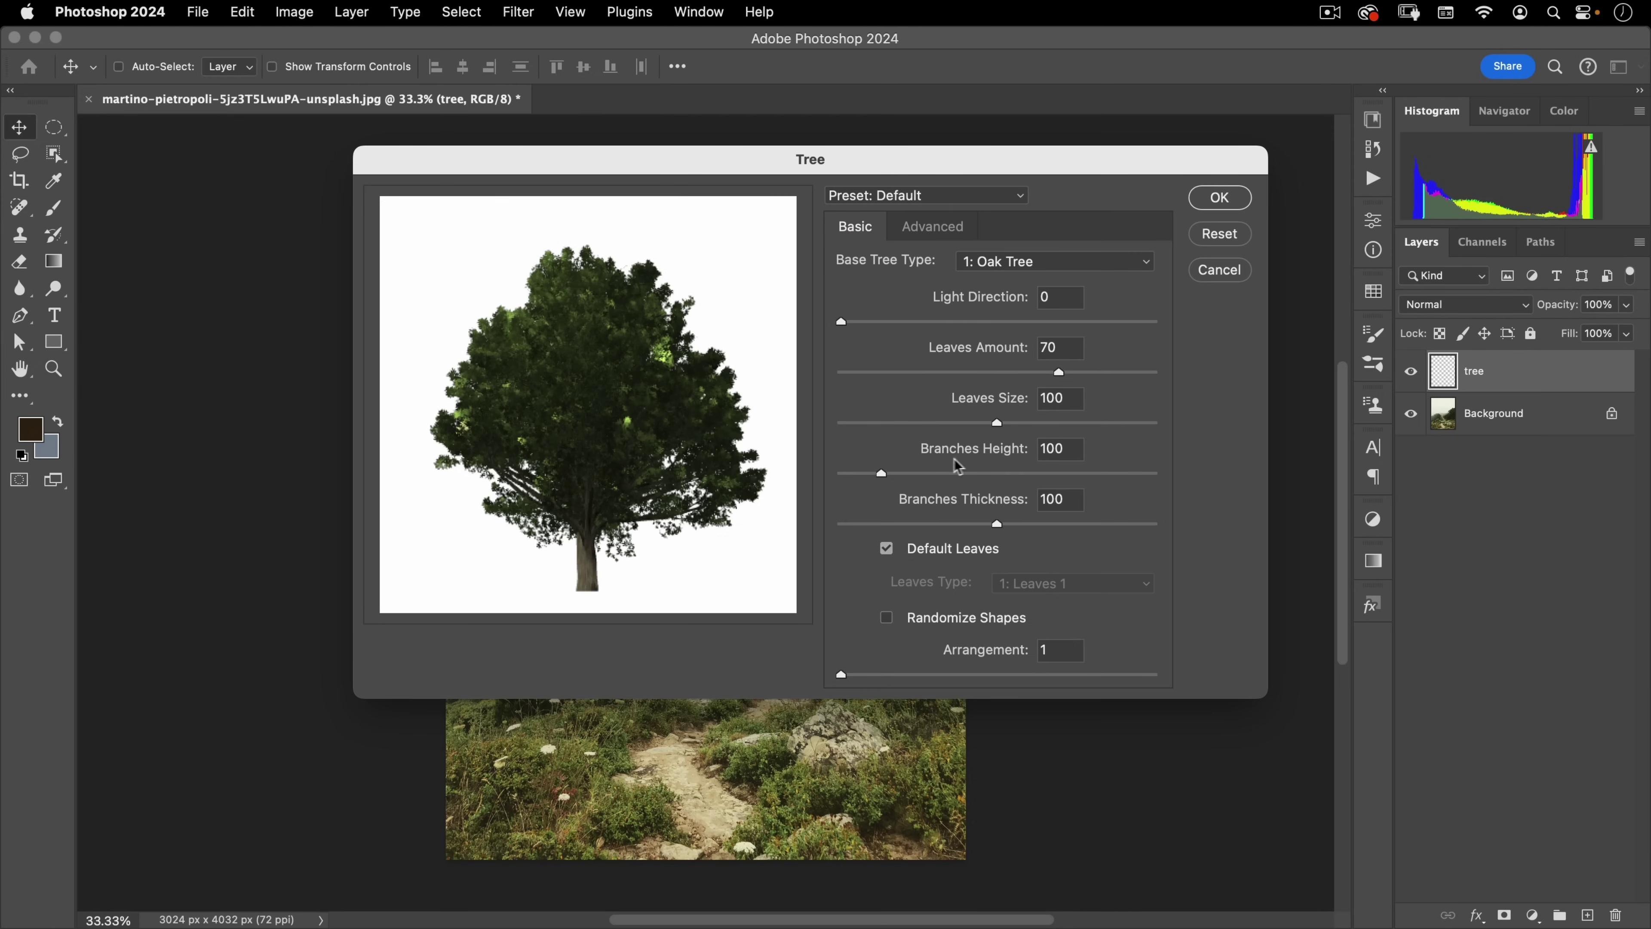
{"action": "left_click", "coordinate": [1010, 473]}
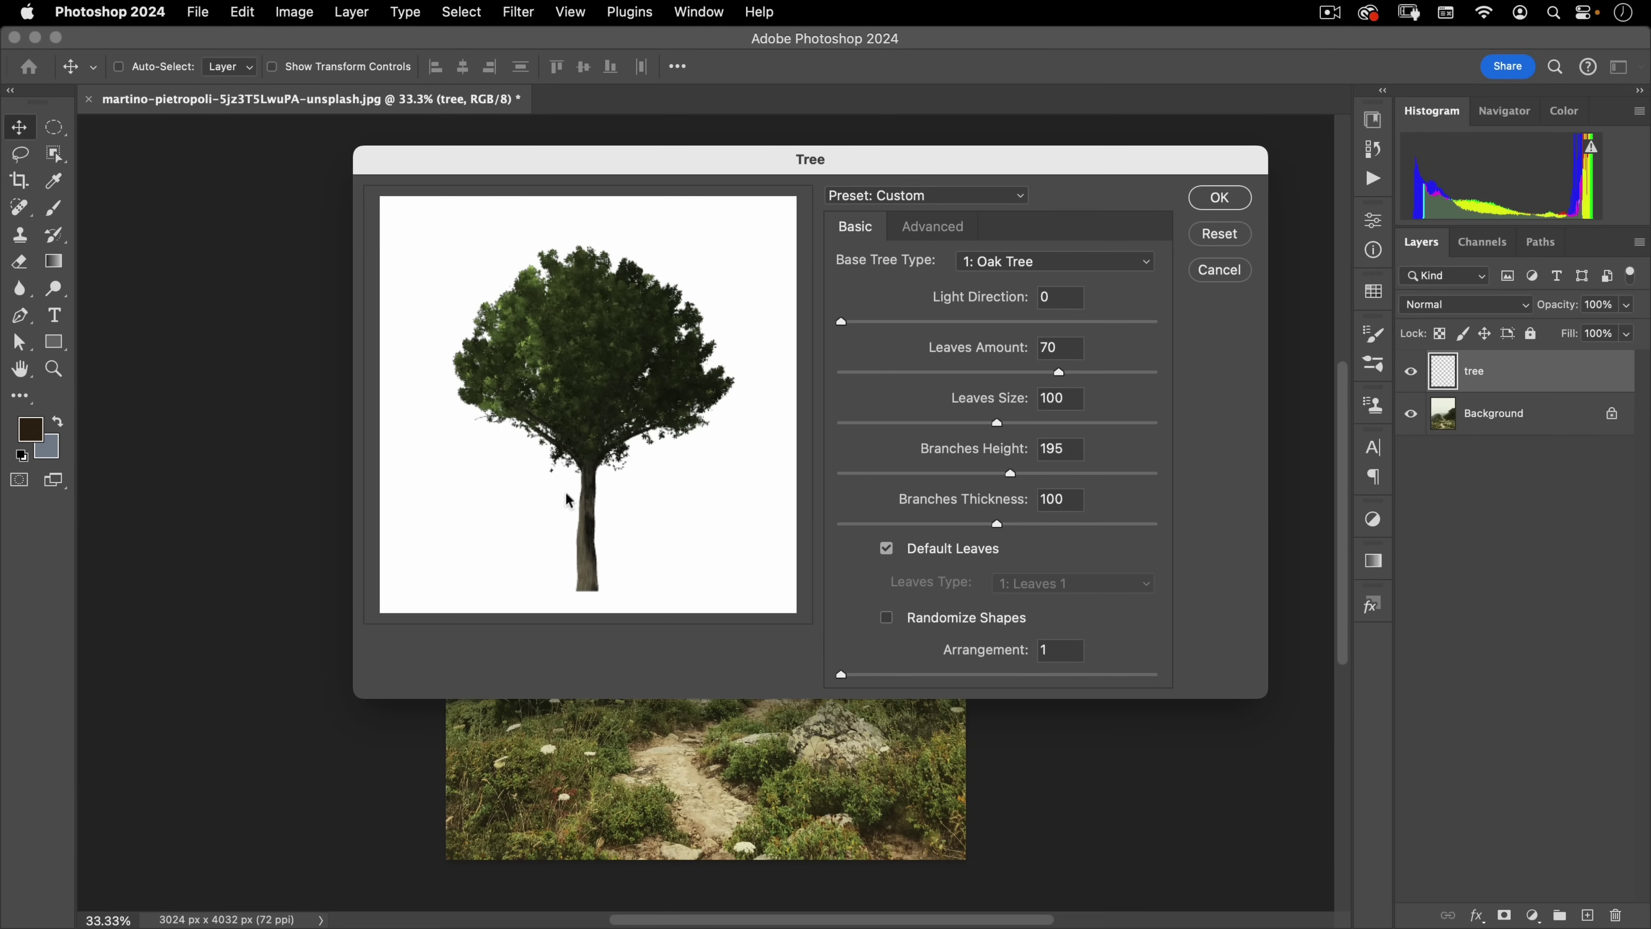
{"action": "left_click_drag", "start_coordinate": [900, 473], "coordinate": [764, 467]}
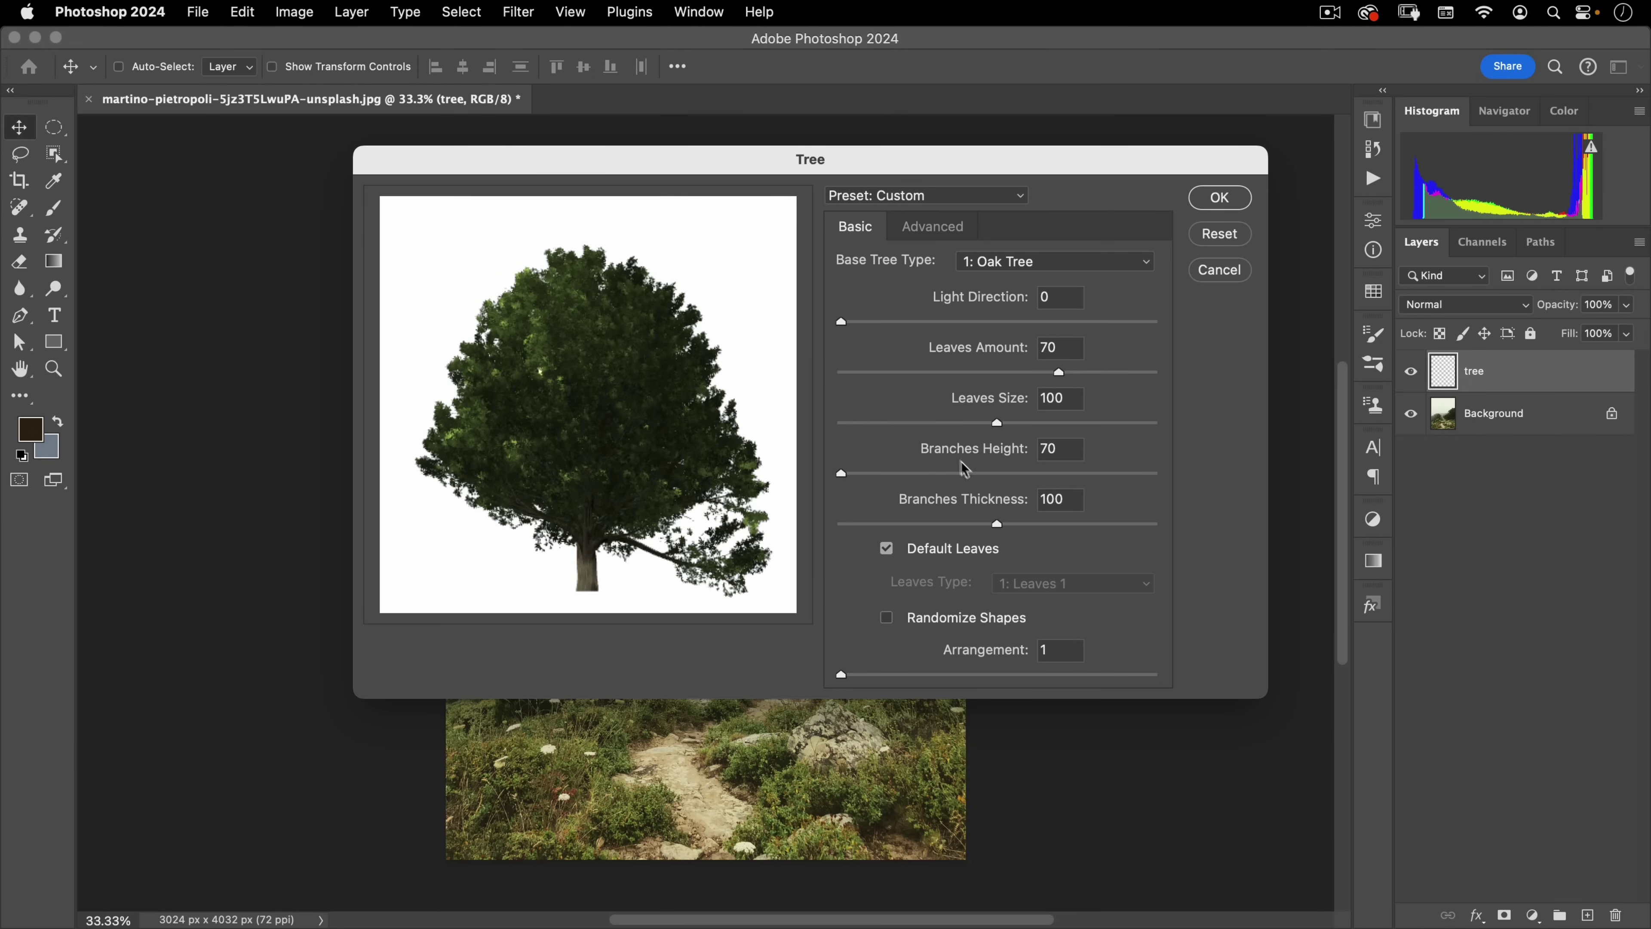
{"action": "left_click", "coordinate": [856, 475]}
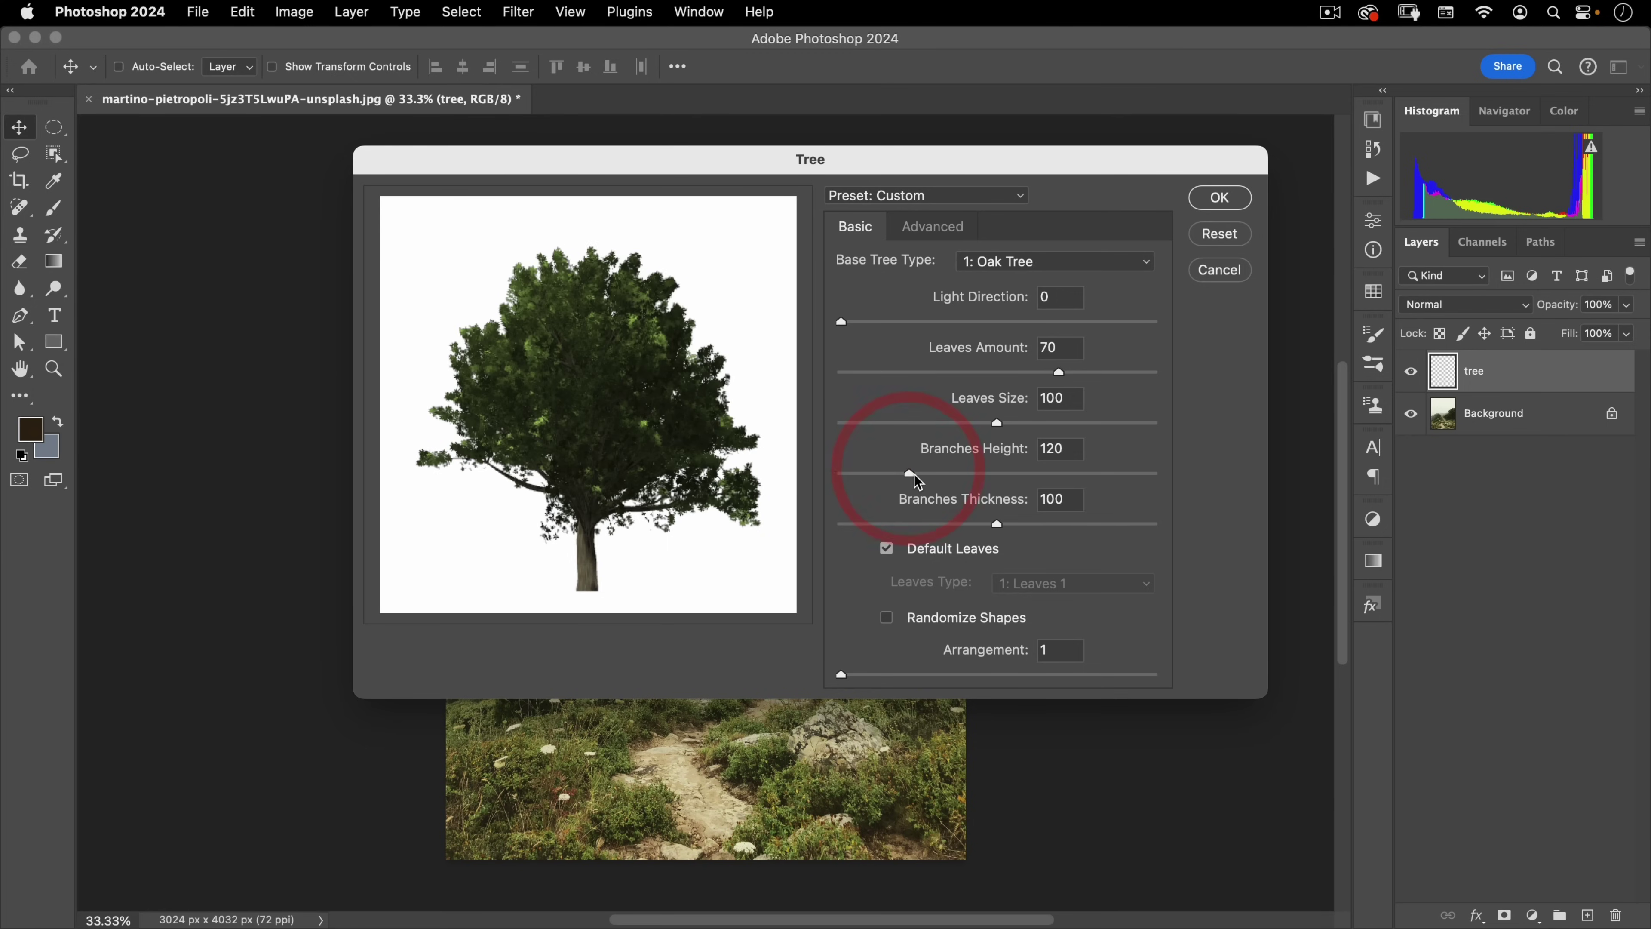
{"action": "left_click_drag", "start_coordinate": [911, 473], "coordinate": [870, 474]}
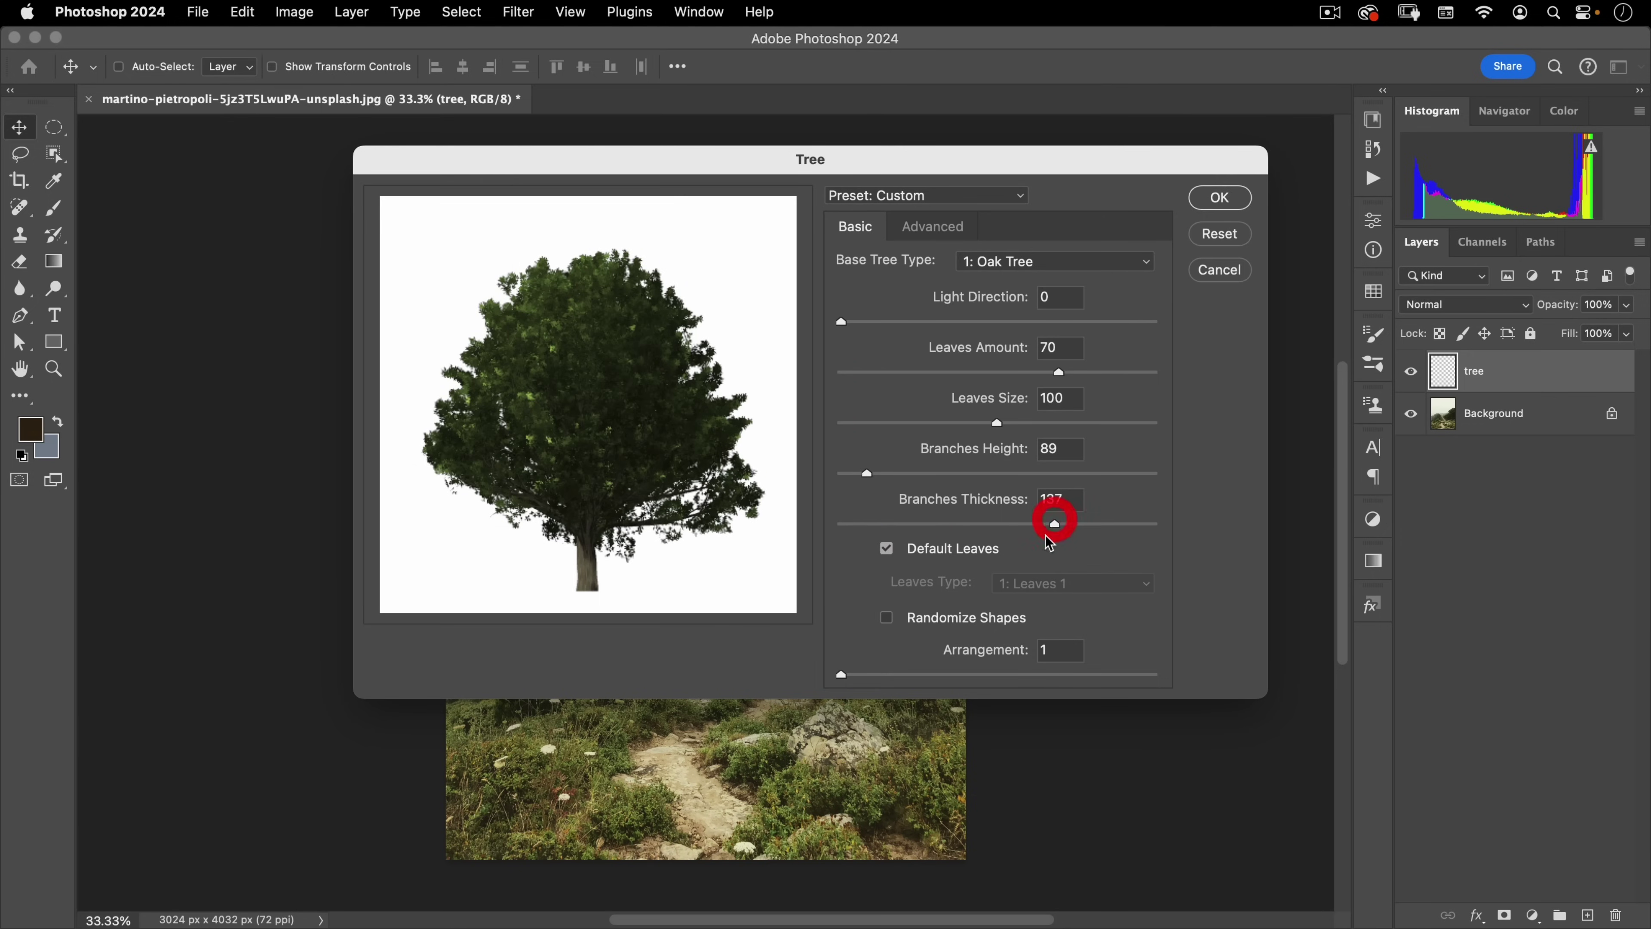
Enter 0 for Leaves Size and bring Branches Thickness to 70 after trying maximum and 6
{"action": "left_click_drag", "start_coordinate": [1049, 543], "coordinate": [1043, 542]}
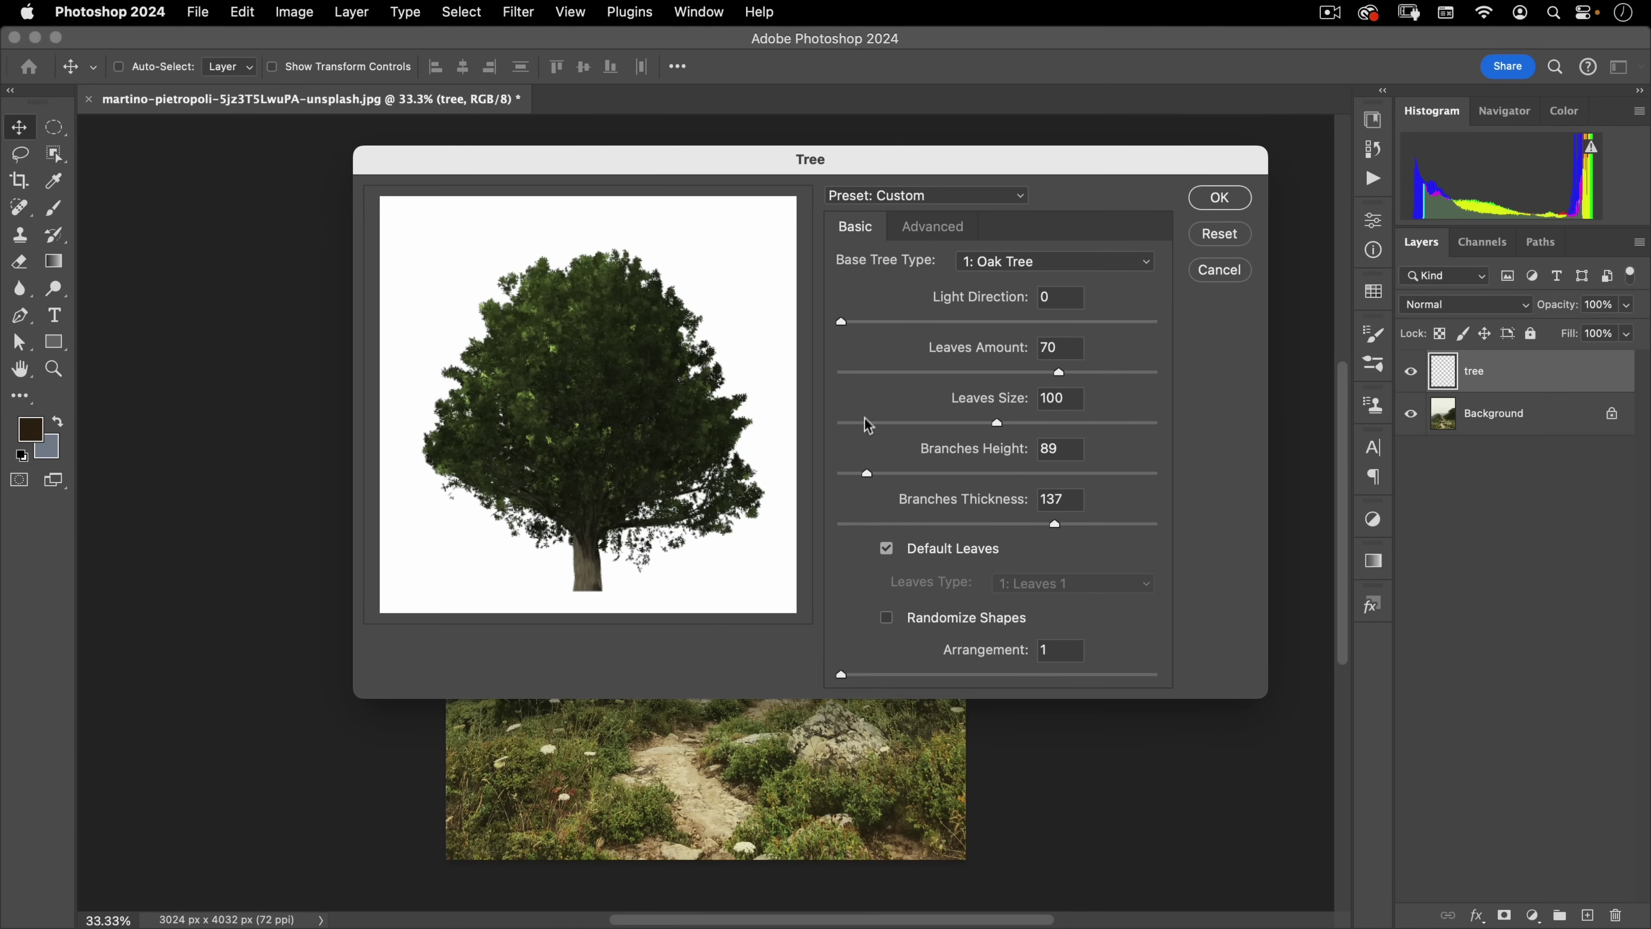
{"action": "double_click", "coordinate": [1062, 403]}
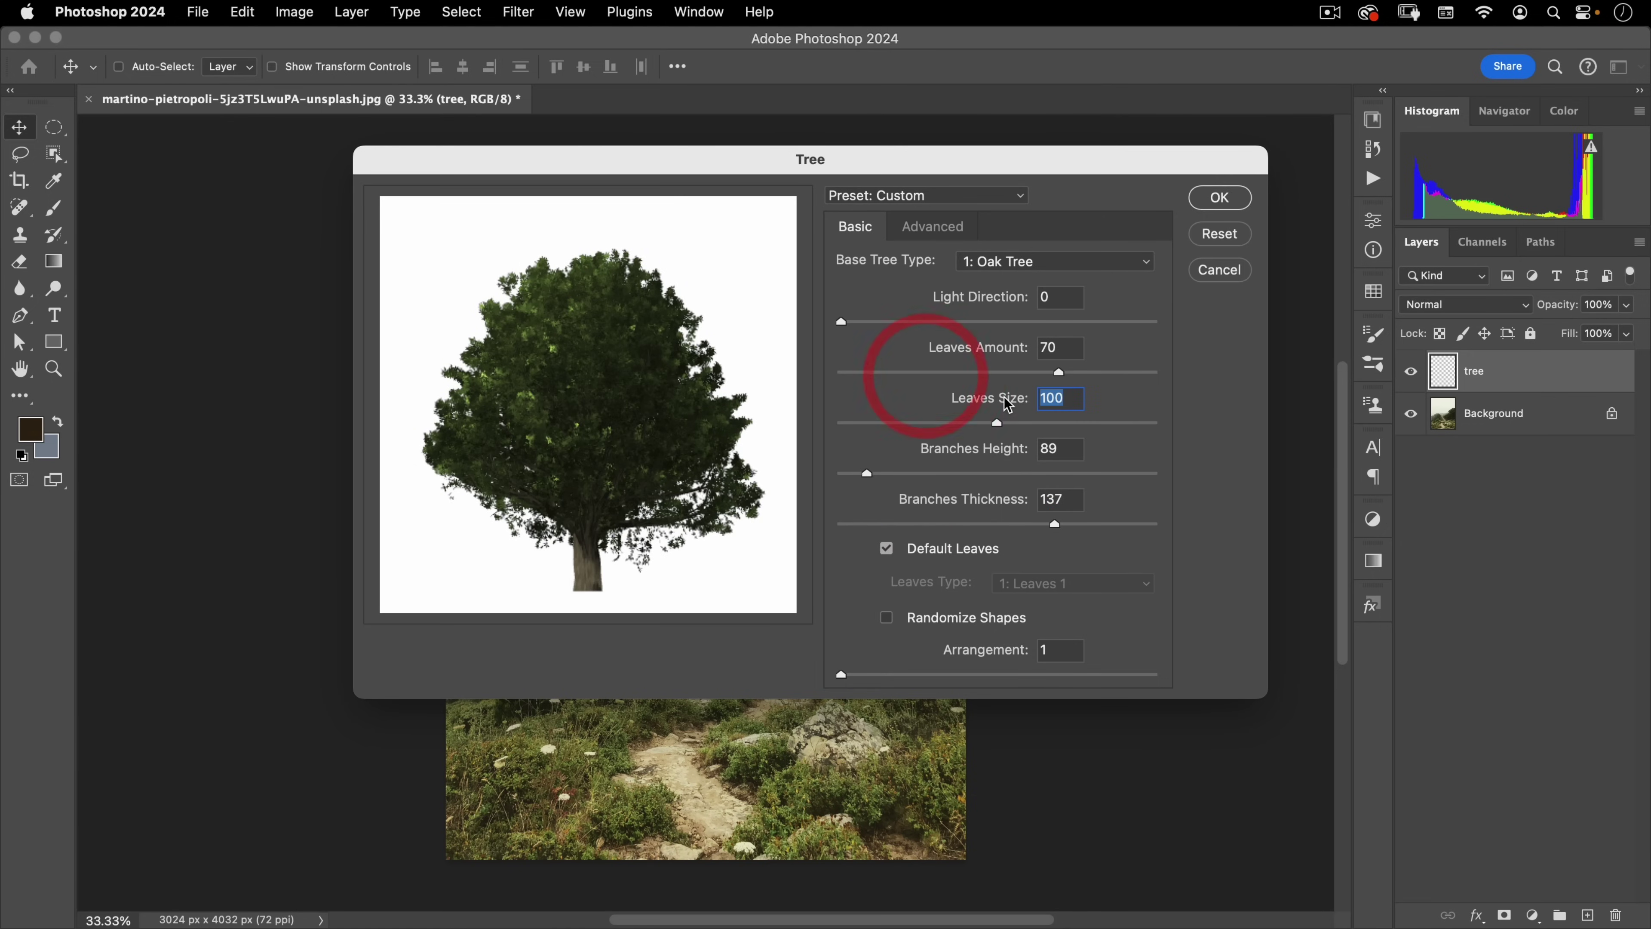
{"action": "type", "text": "0"}
{"action": "key", "text": "Tab"}
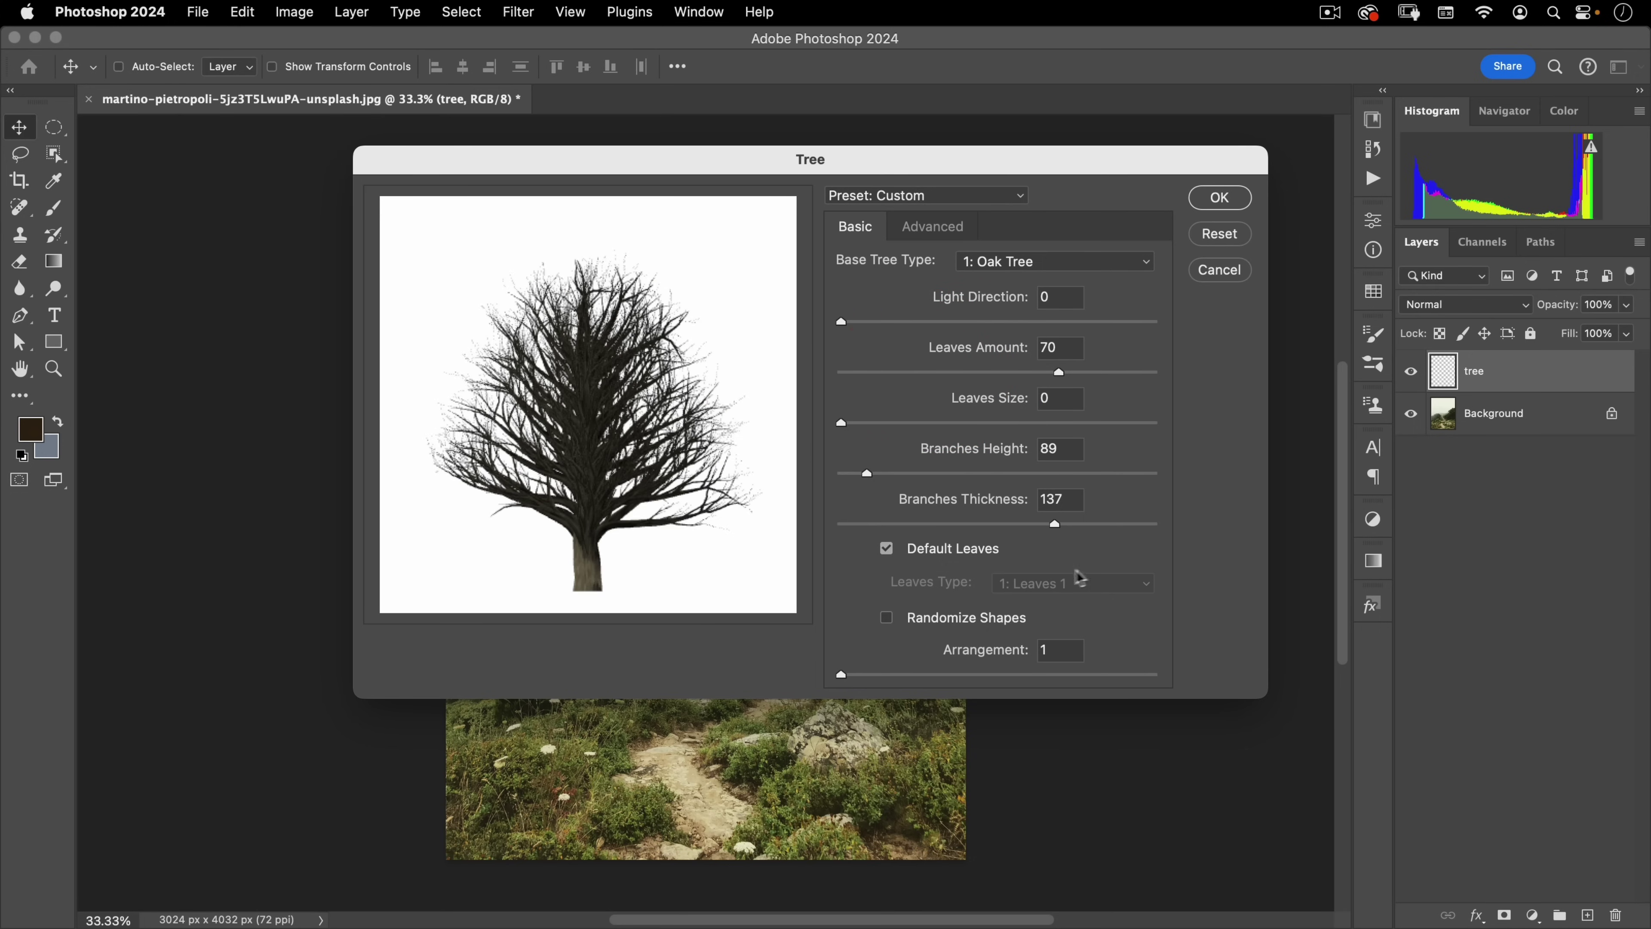
{"action": "left_click_drag", "start_coordinate": [1068, 530], "coordinate": [1154, 524]}
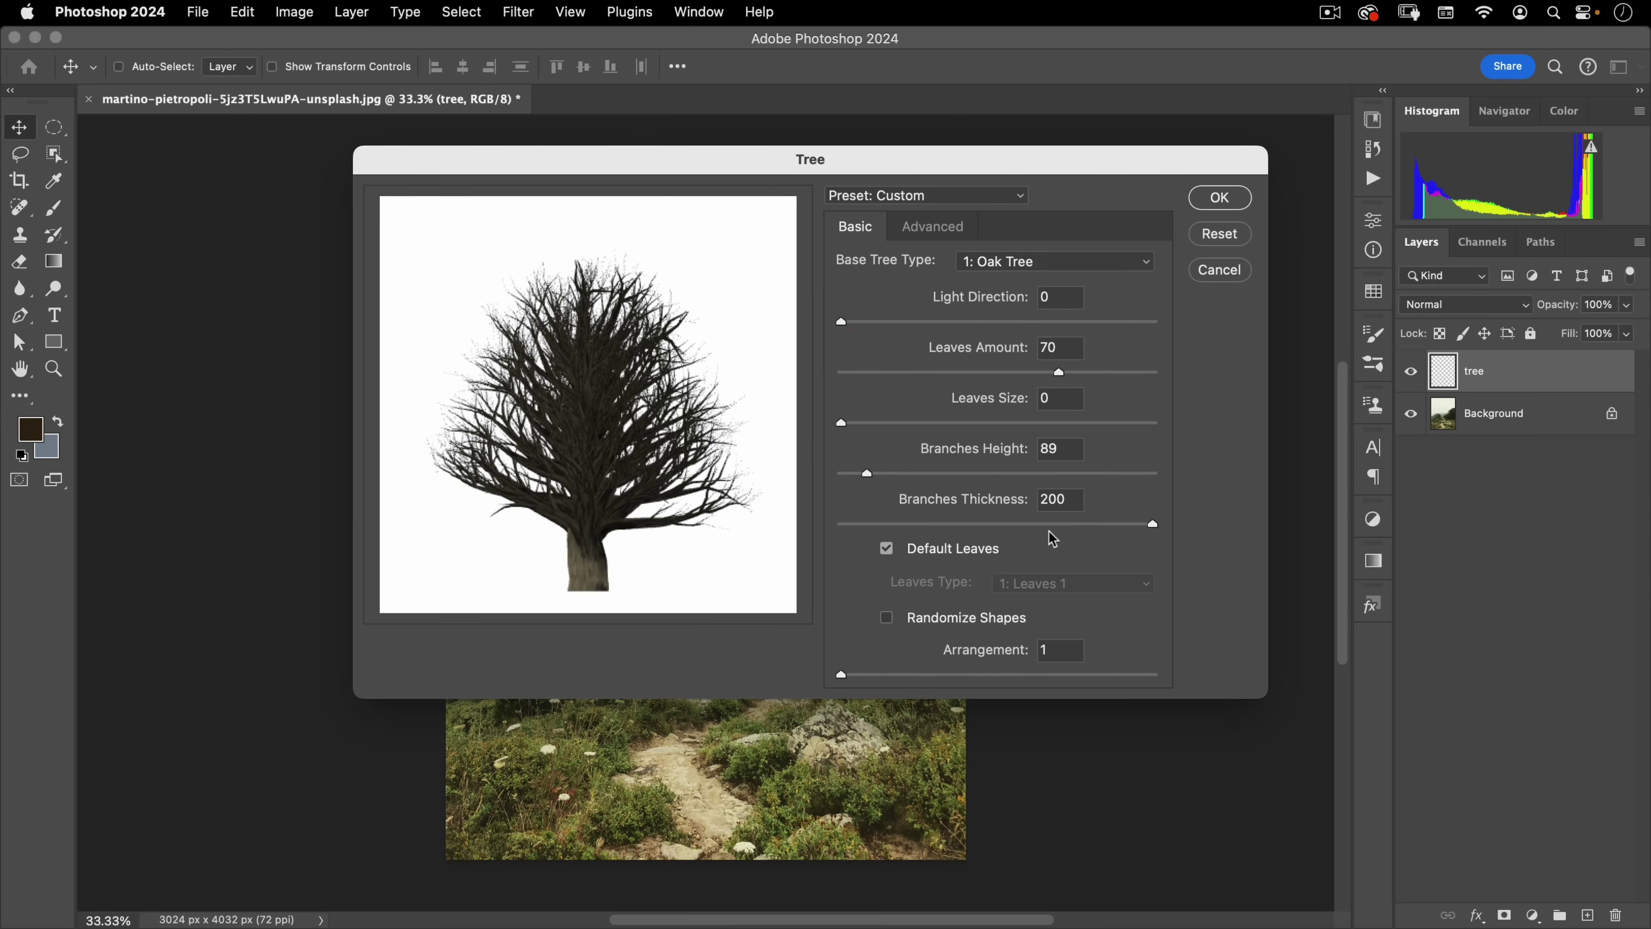
{"action": "left_click", "coordinate": [1191, 529]}
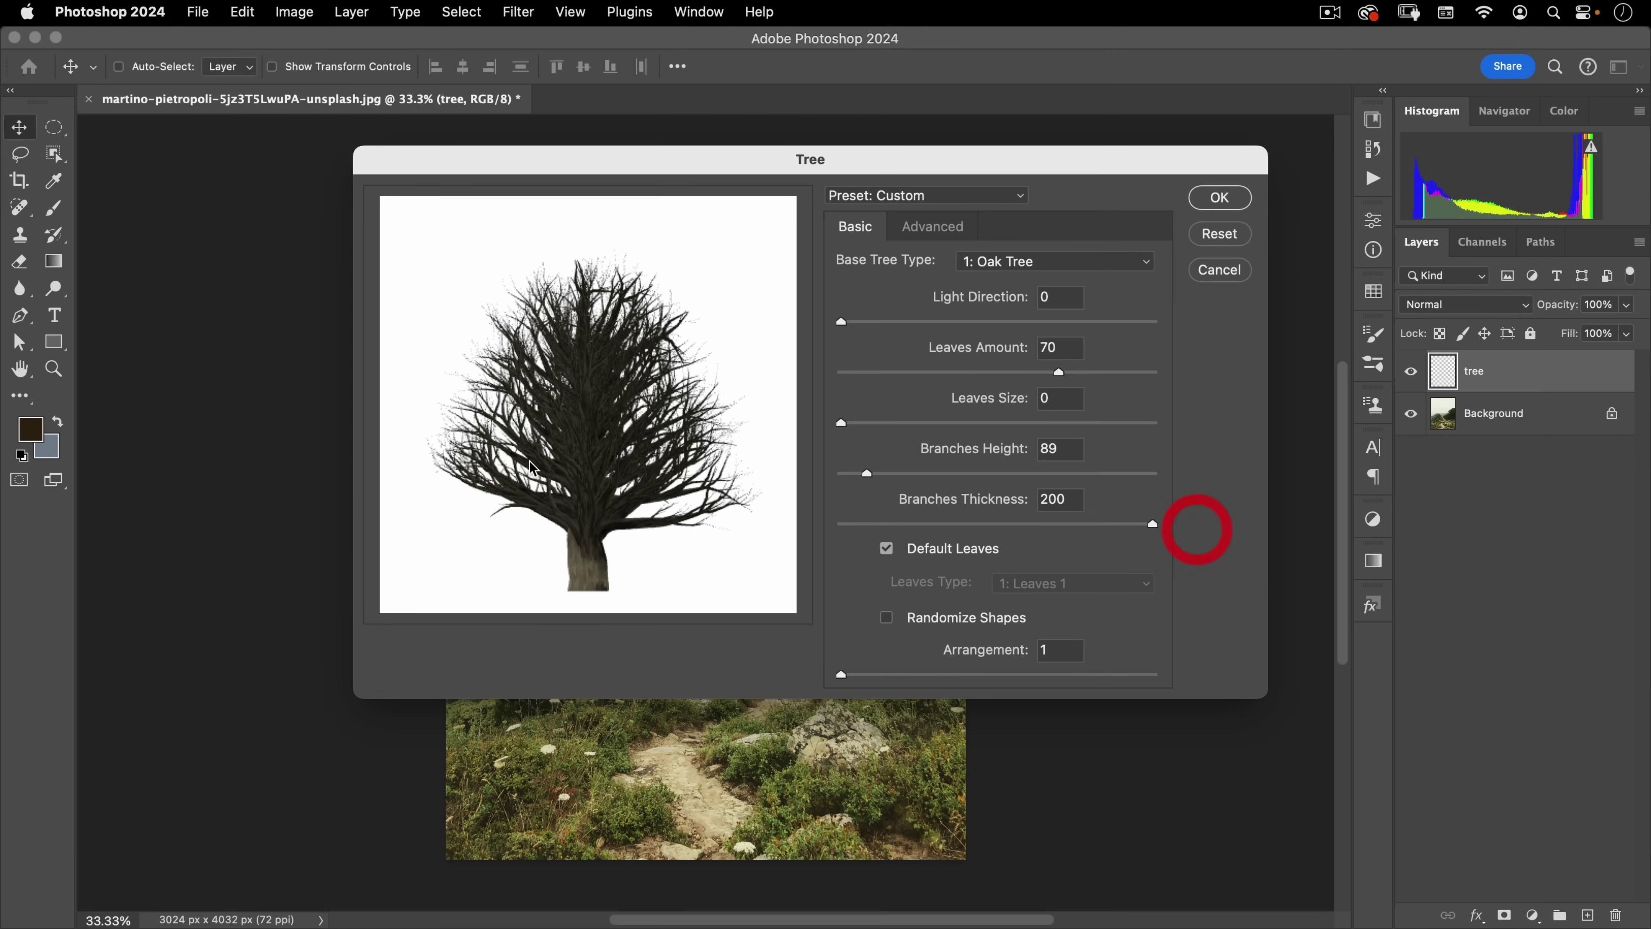
{"action": "left_click_drag", "start_coordinate": [1006, 528], "coordinate": [850, 524]}
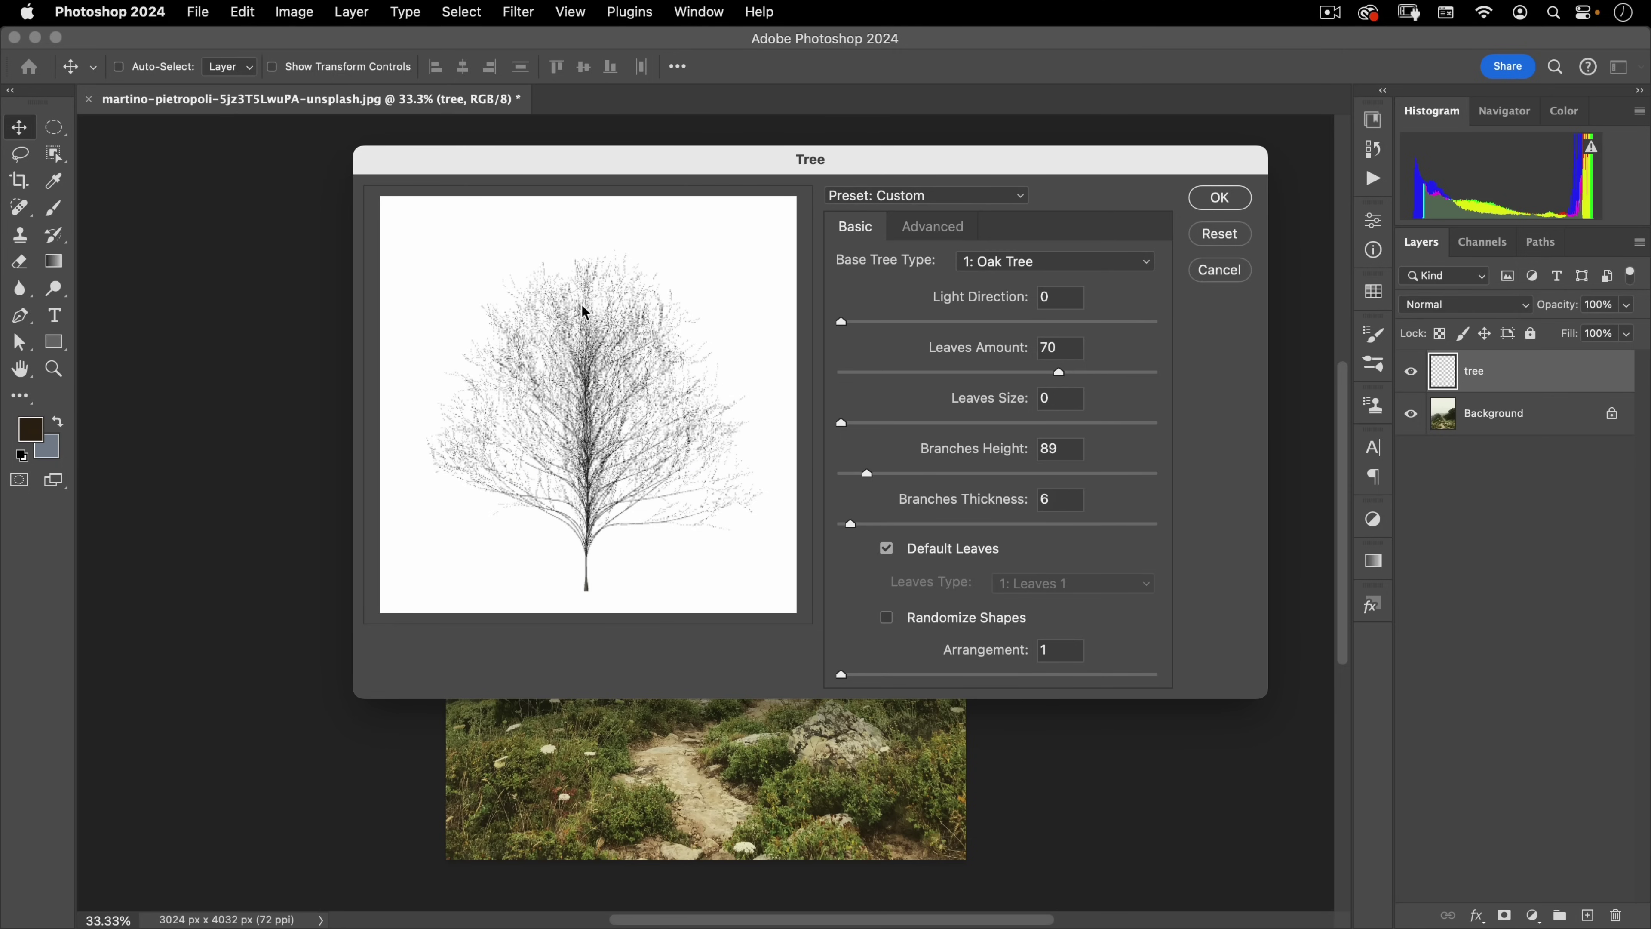
{"action": "left_click", "coordinate": [902, 525]}
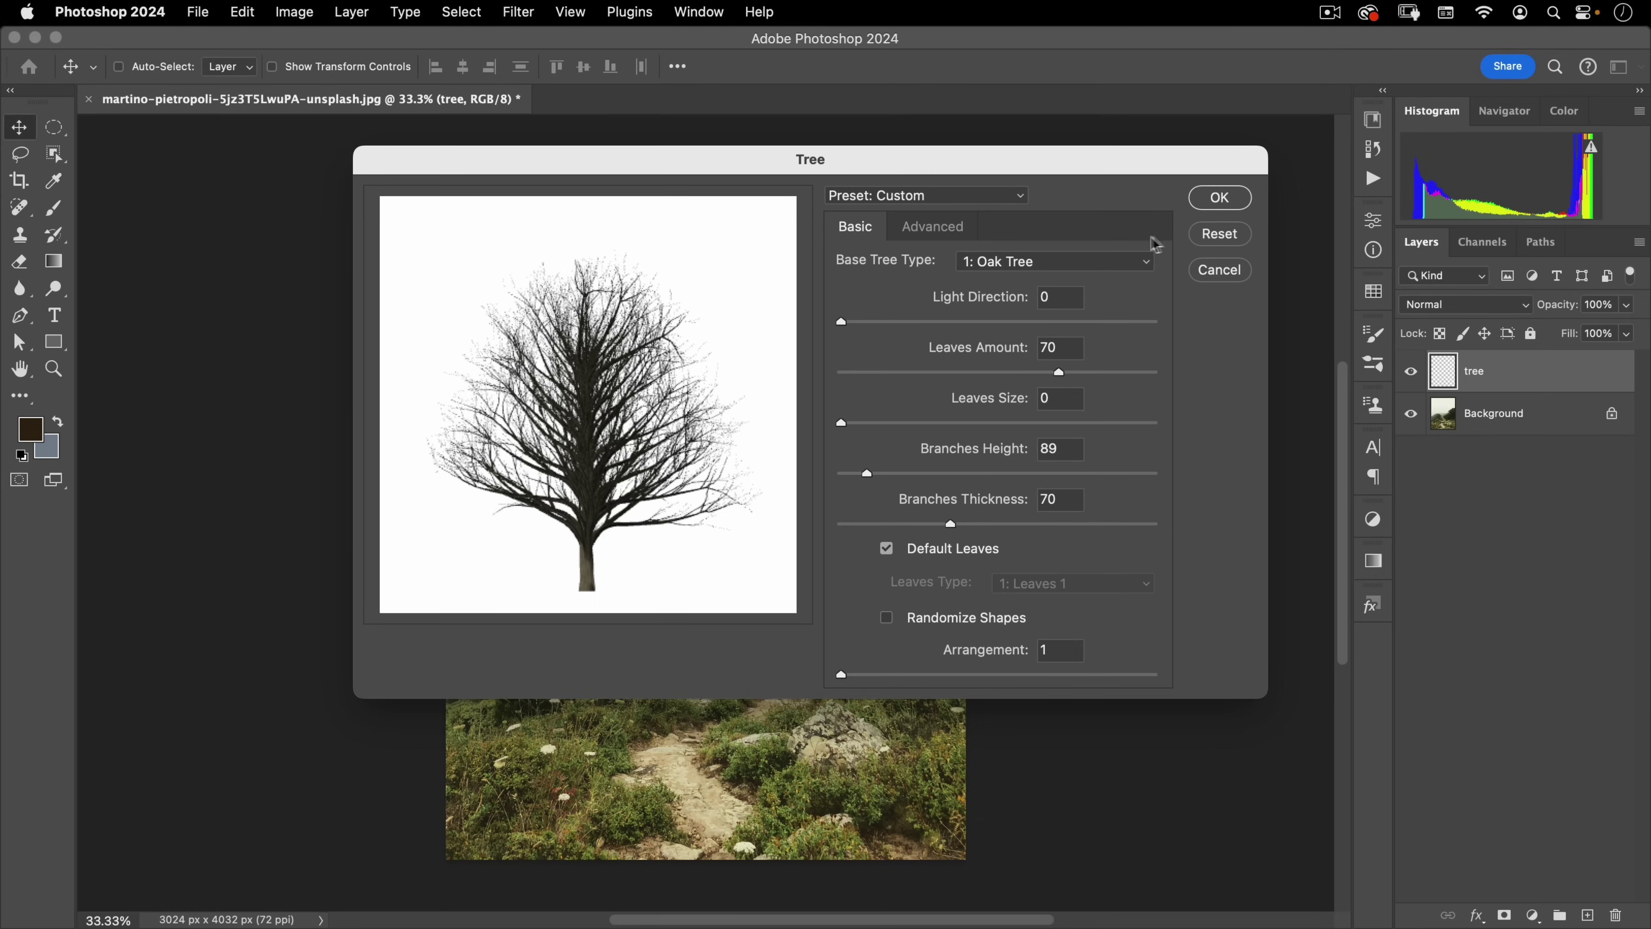
Restore the Default preset, try 3: Ginko and 11: Pepper, then choose 13: Young Ash Tree
{"action": "left_click", "coordinate": [909, 196]}
{"action": "left_click", "coordinate": [895, 227]}
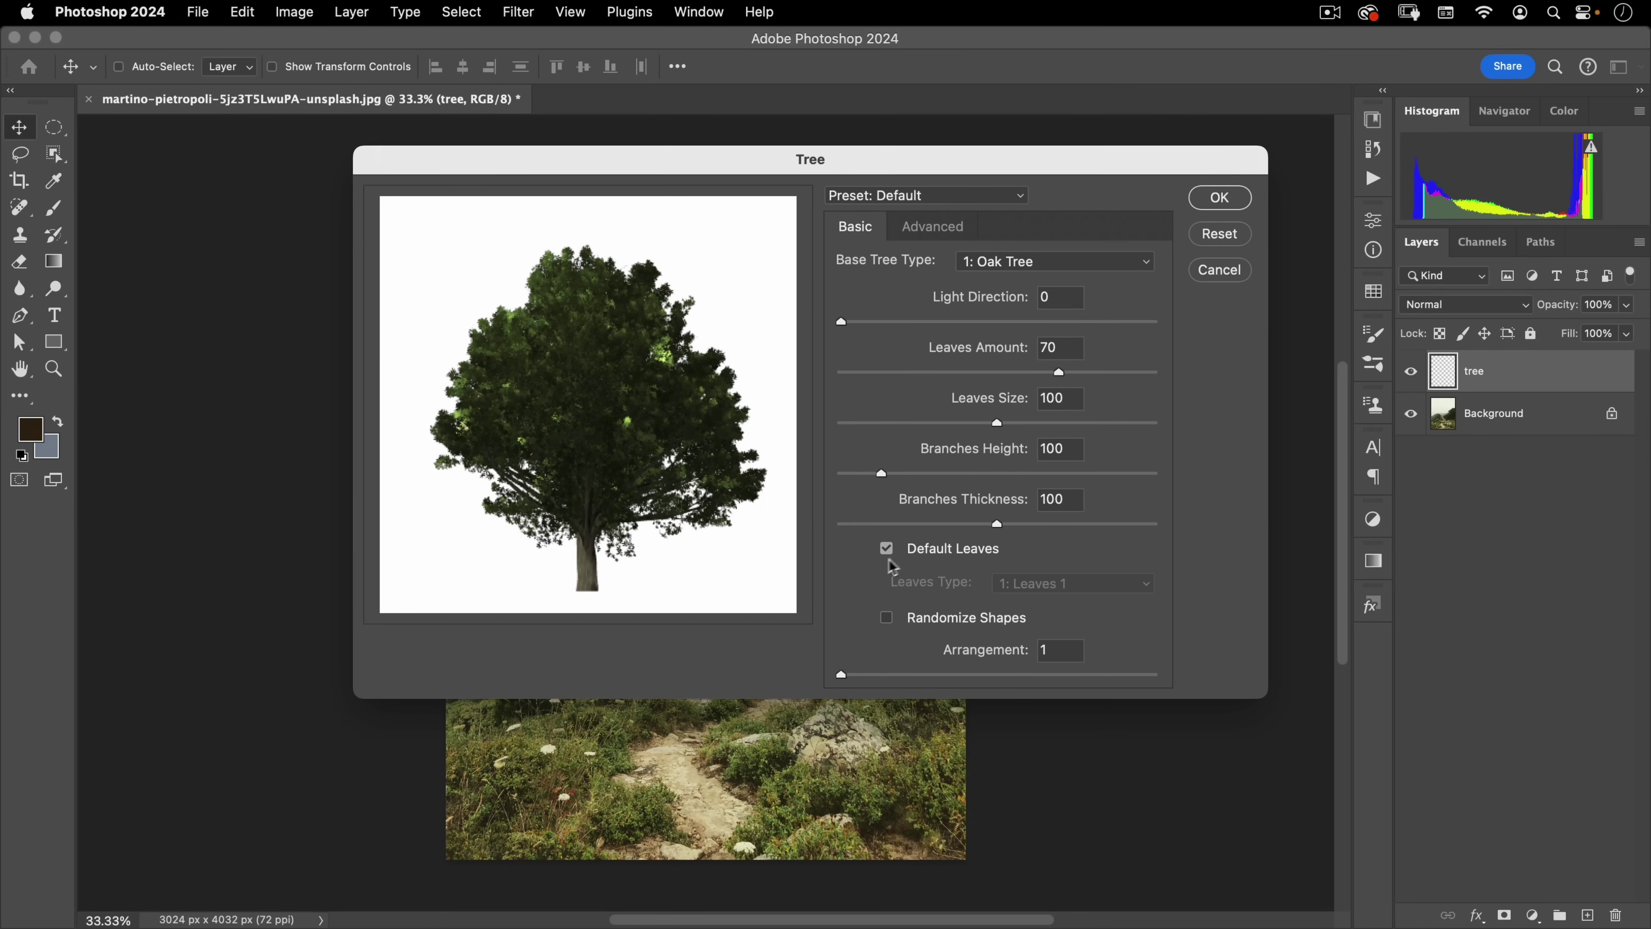
{"action": "left_click", "coordinate": [1038, 268]}
{"action": "left_click", "coordinate": [1035, 317]}
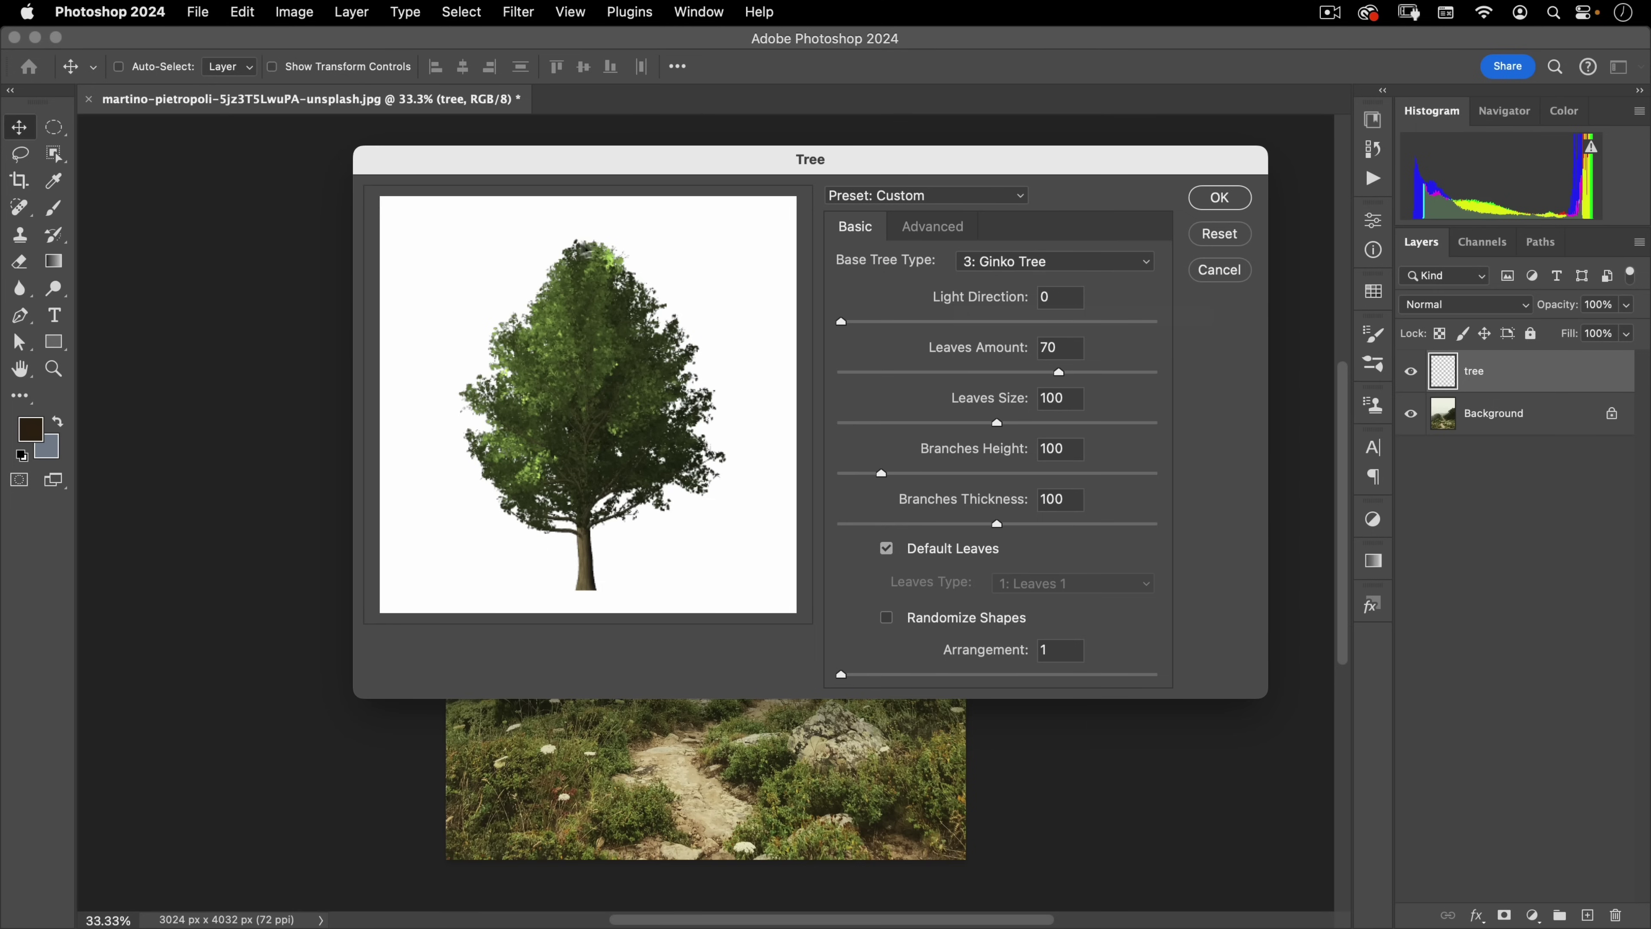
{"action": "left_click", "coordinate": [1026, 267]}
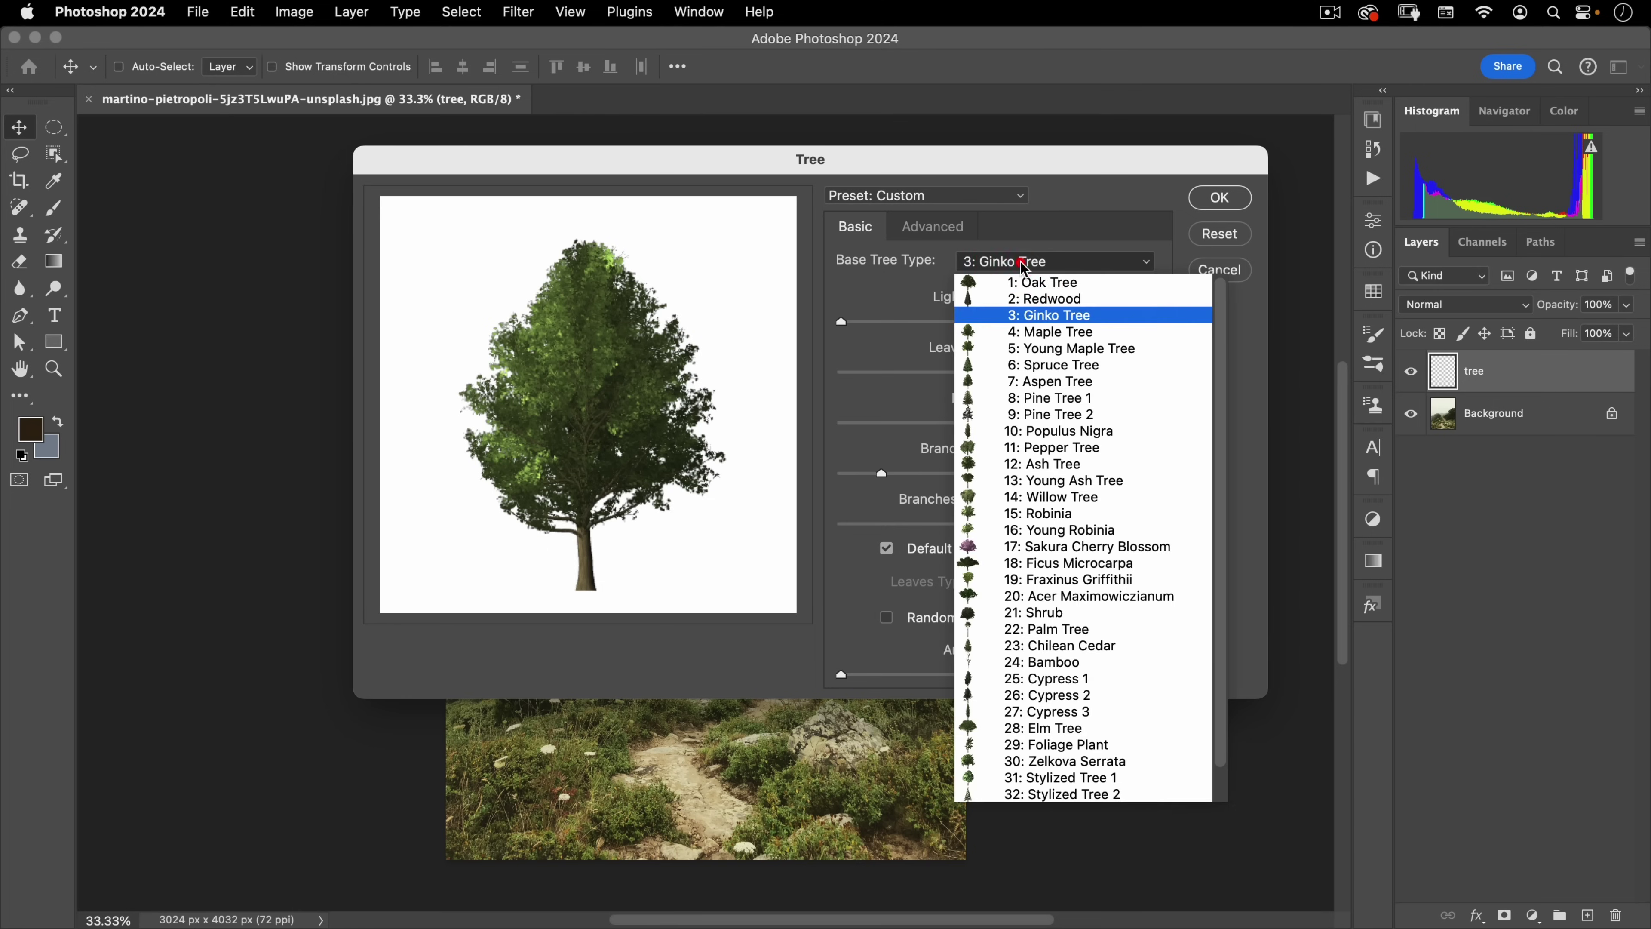
{"action": "left_click", "coordinate": [1057, 448]}
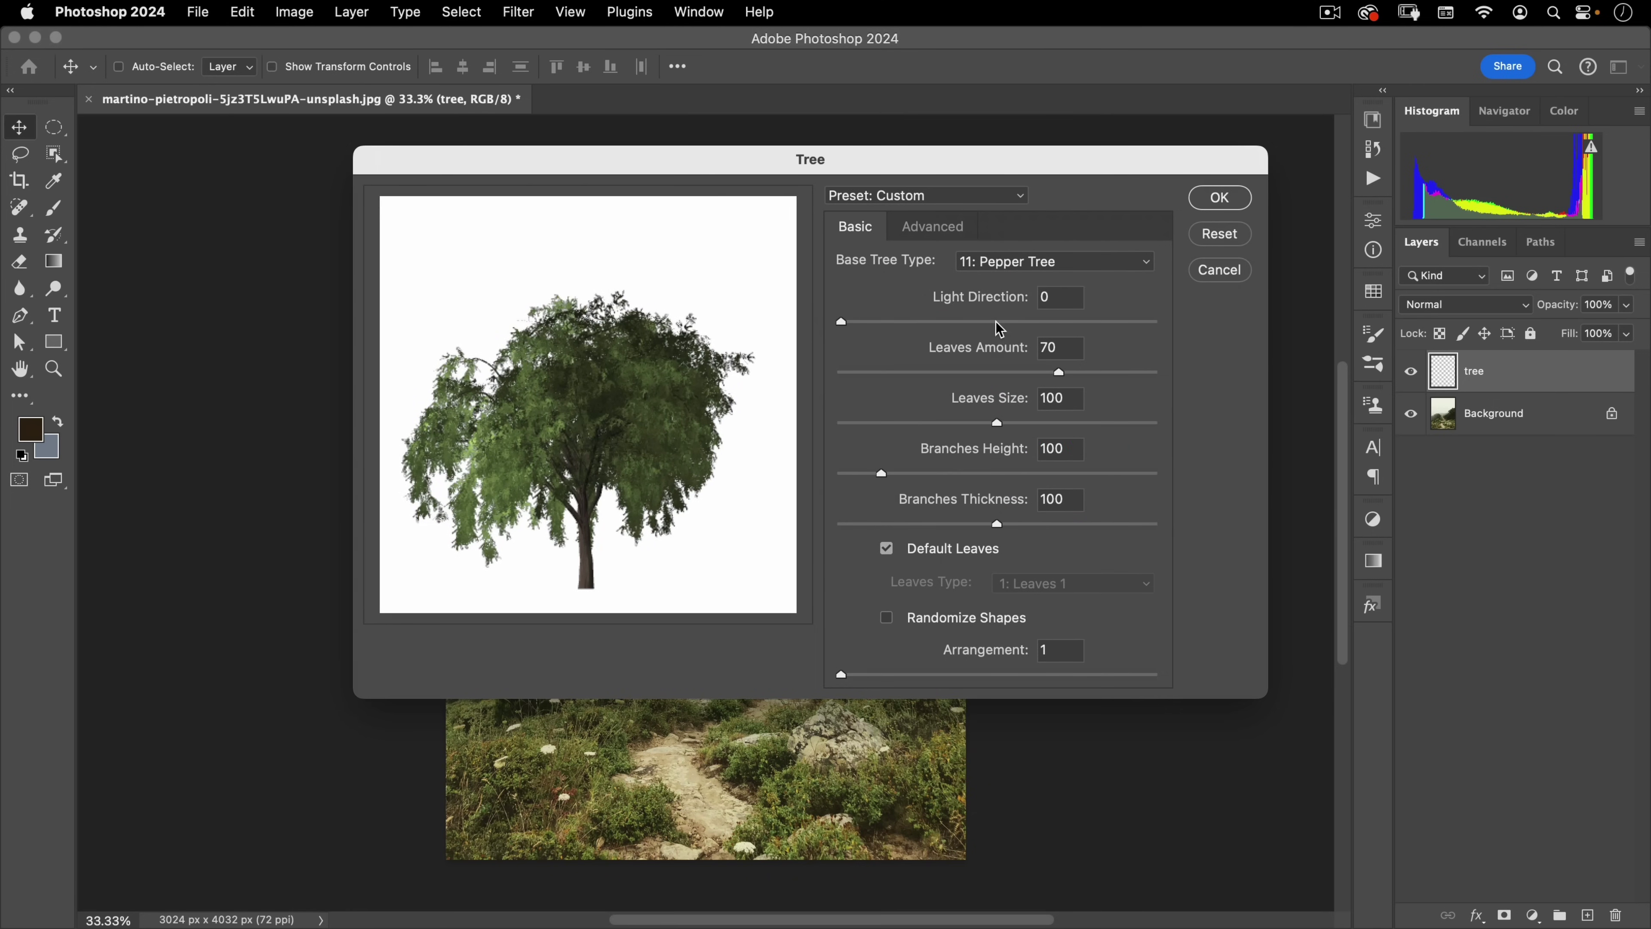
{"action": "left_click", "coordinate": [1047, 260]}
{"action": "left_click", "coordinate": [1023, 486]}
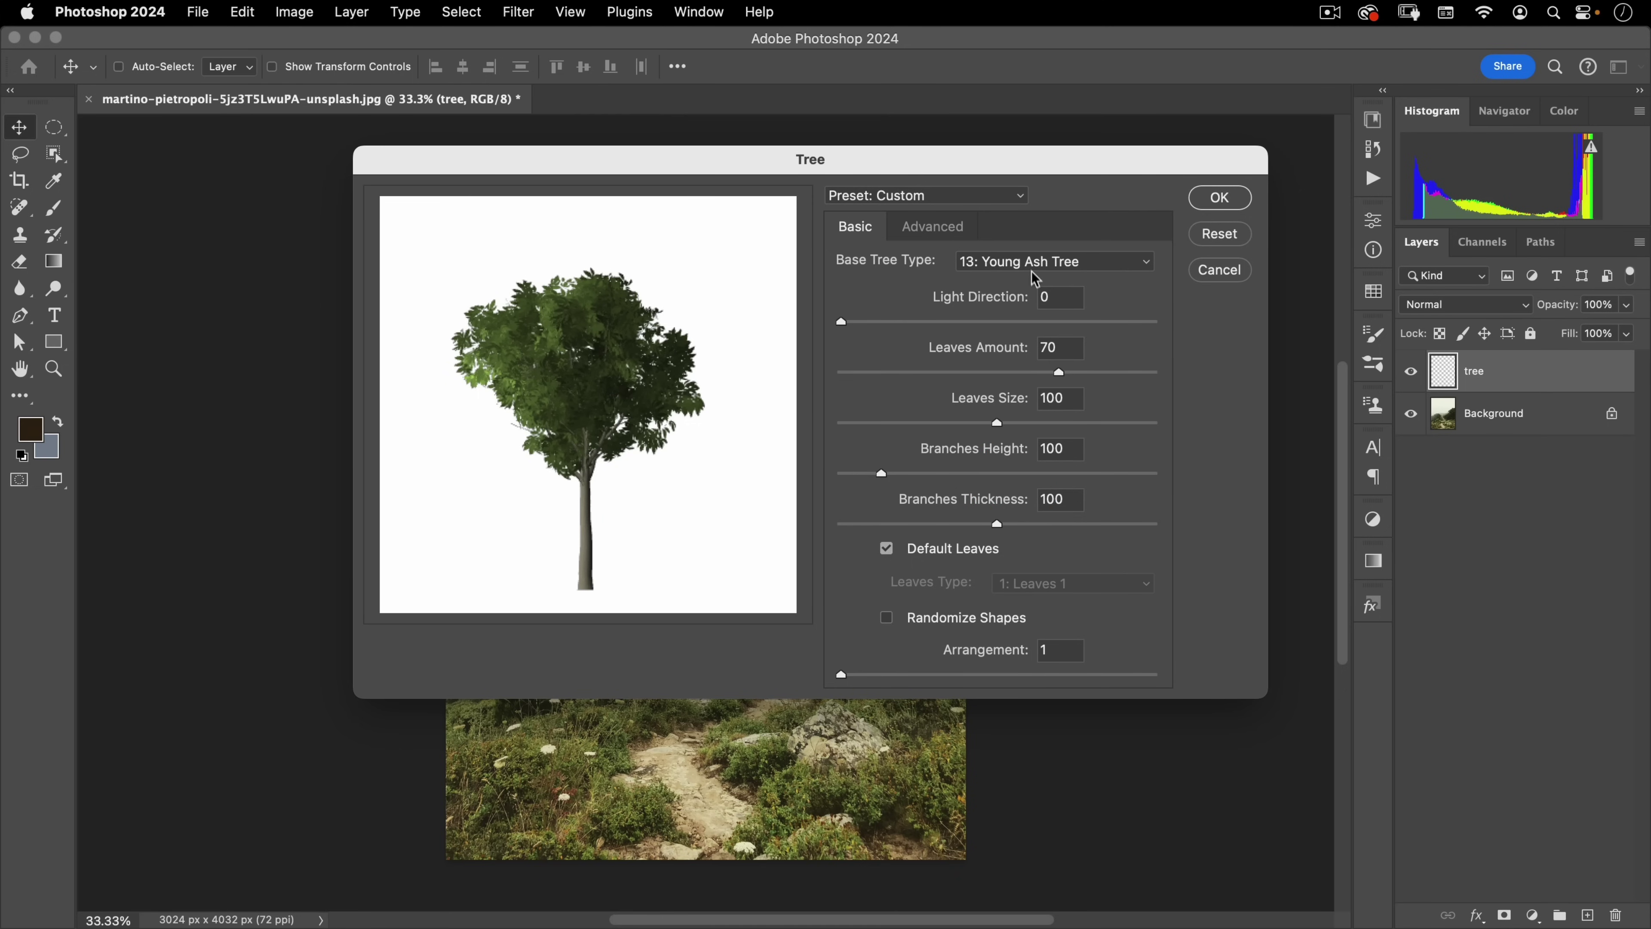
Turn off Default Leaves and, after trying Leaves 8 and 11, set Leaves Type to 6: Leaves 6
{"action": "left_click", "coordinate": [917, 553]}
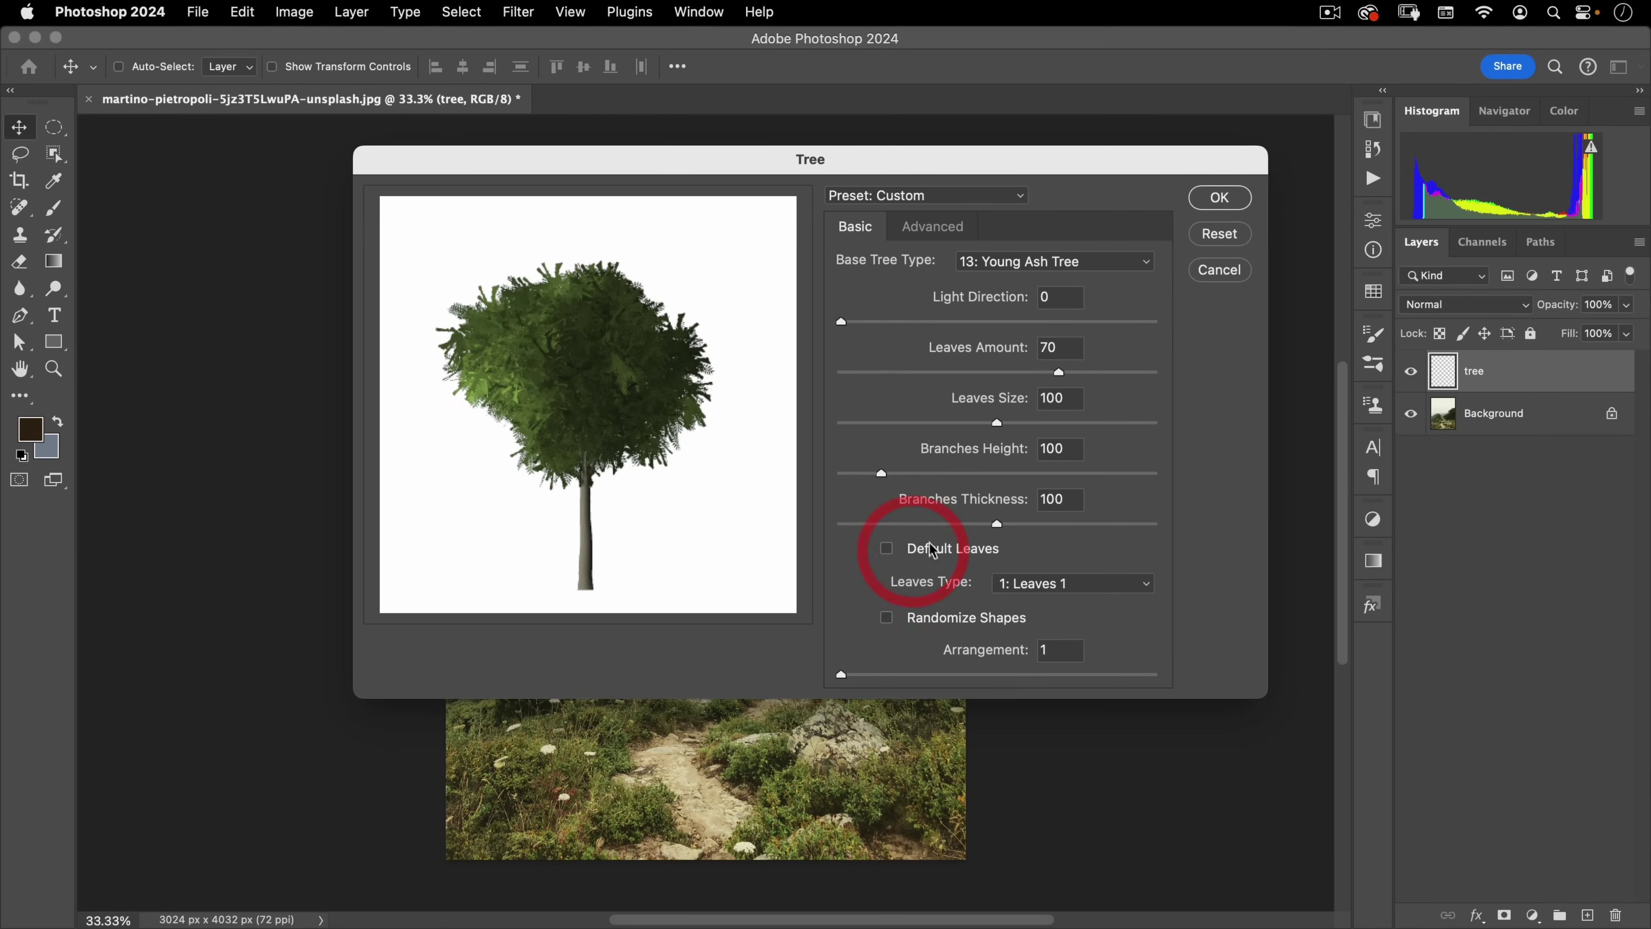
{"action": "left_click", "coordinate": [1066, 582]}
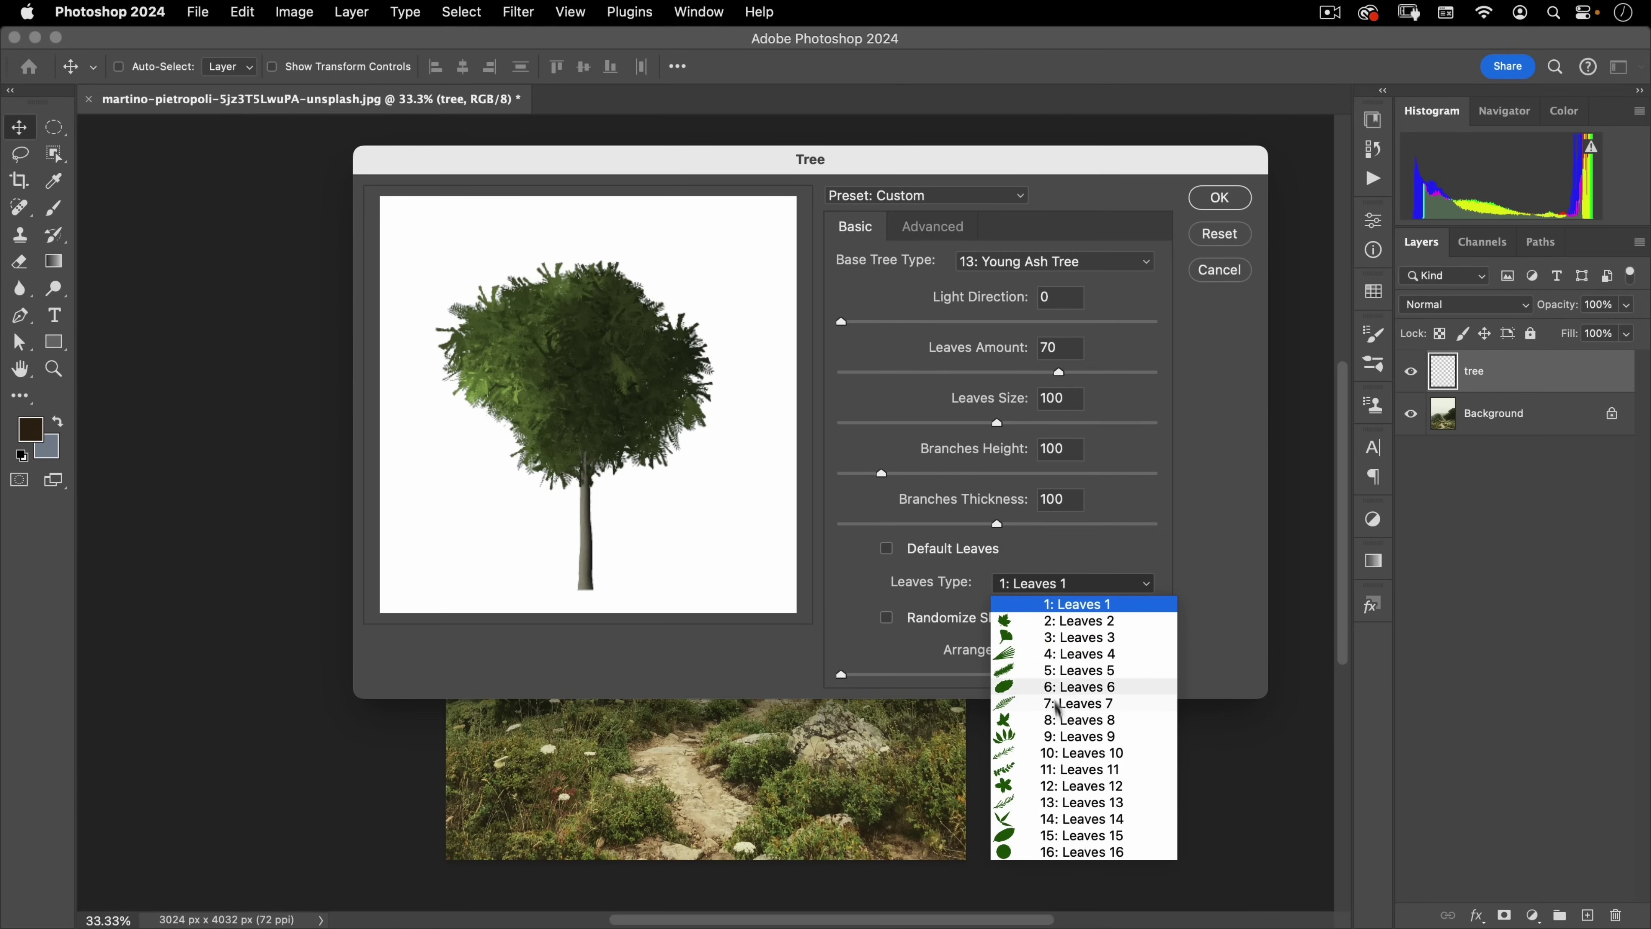
{"action": "left_click", "coordinate": [1036, 721]}
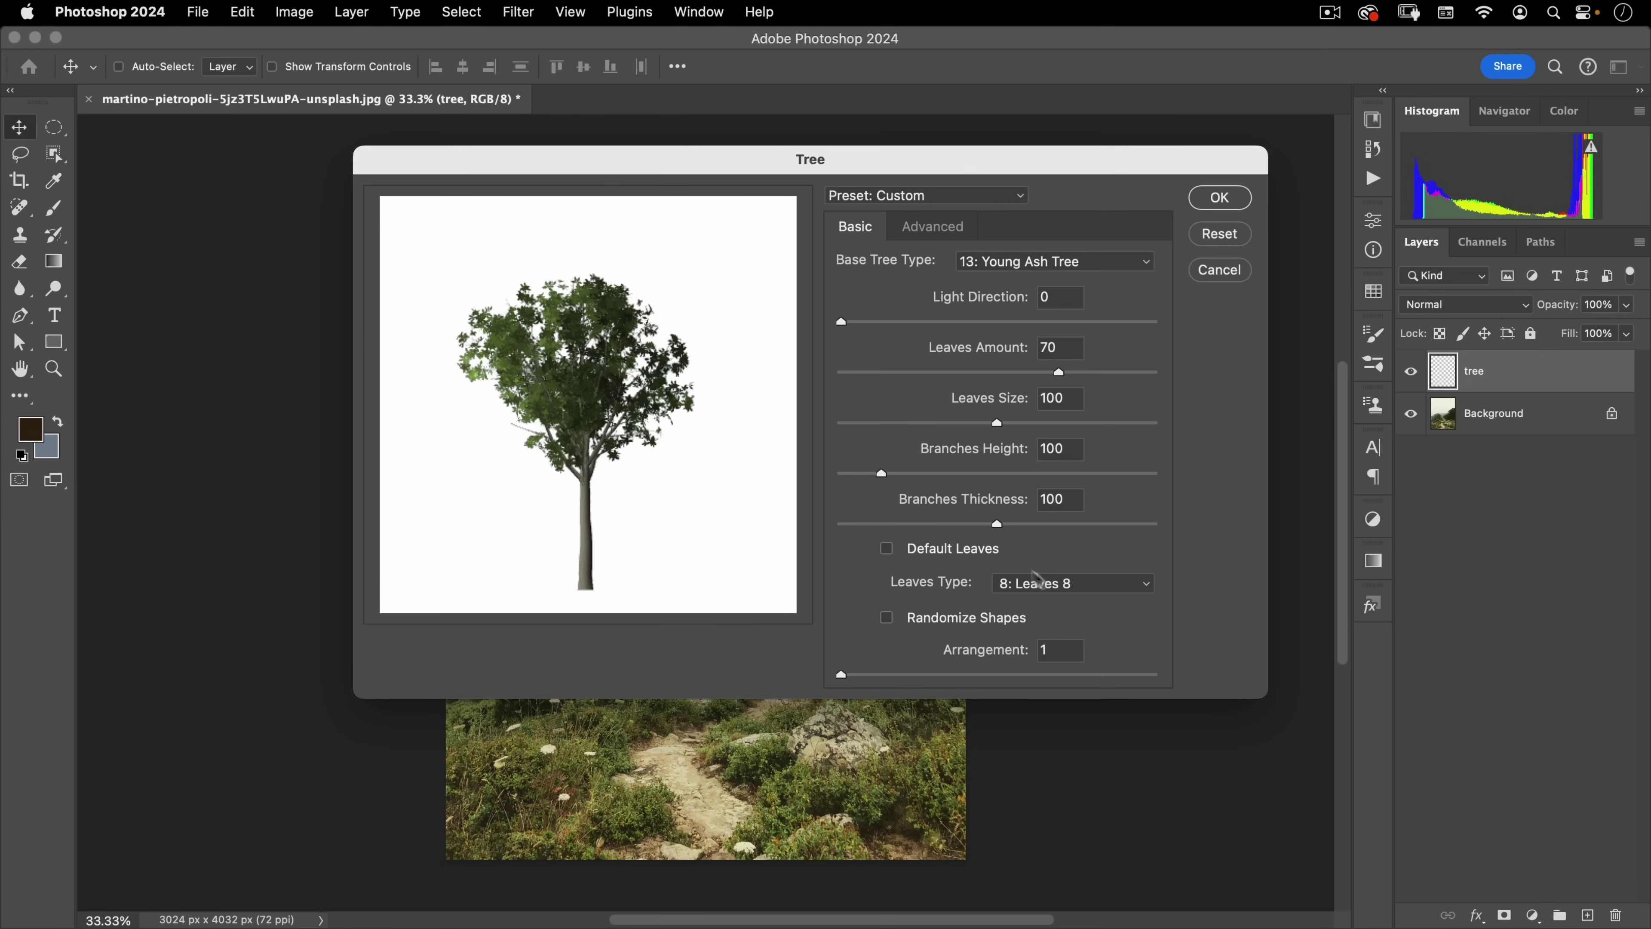
{"action": "left_click", "coordinate": [1046, 593]}
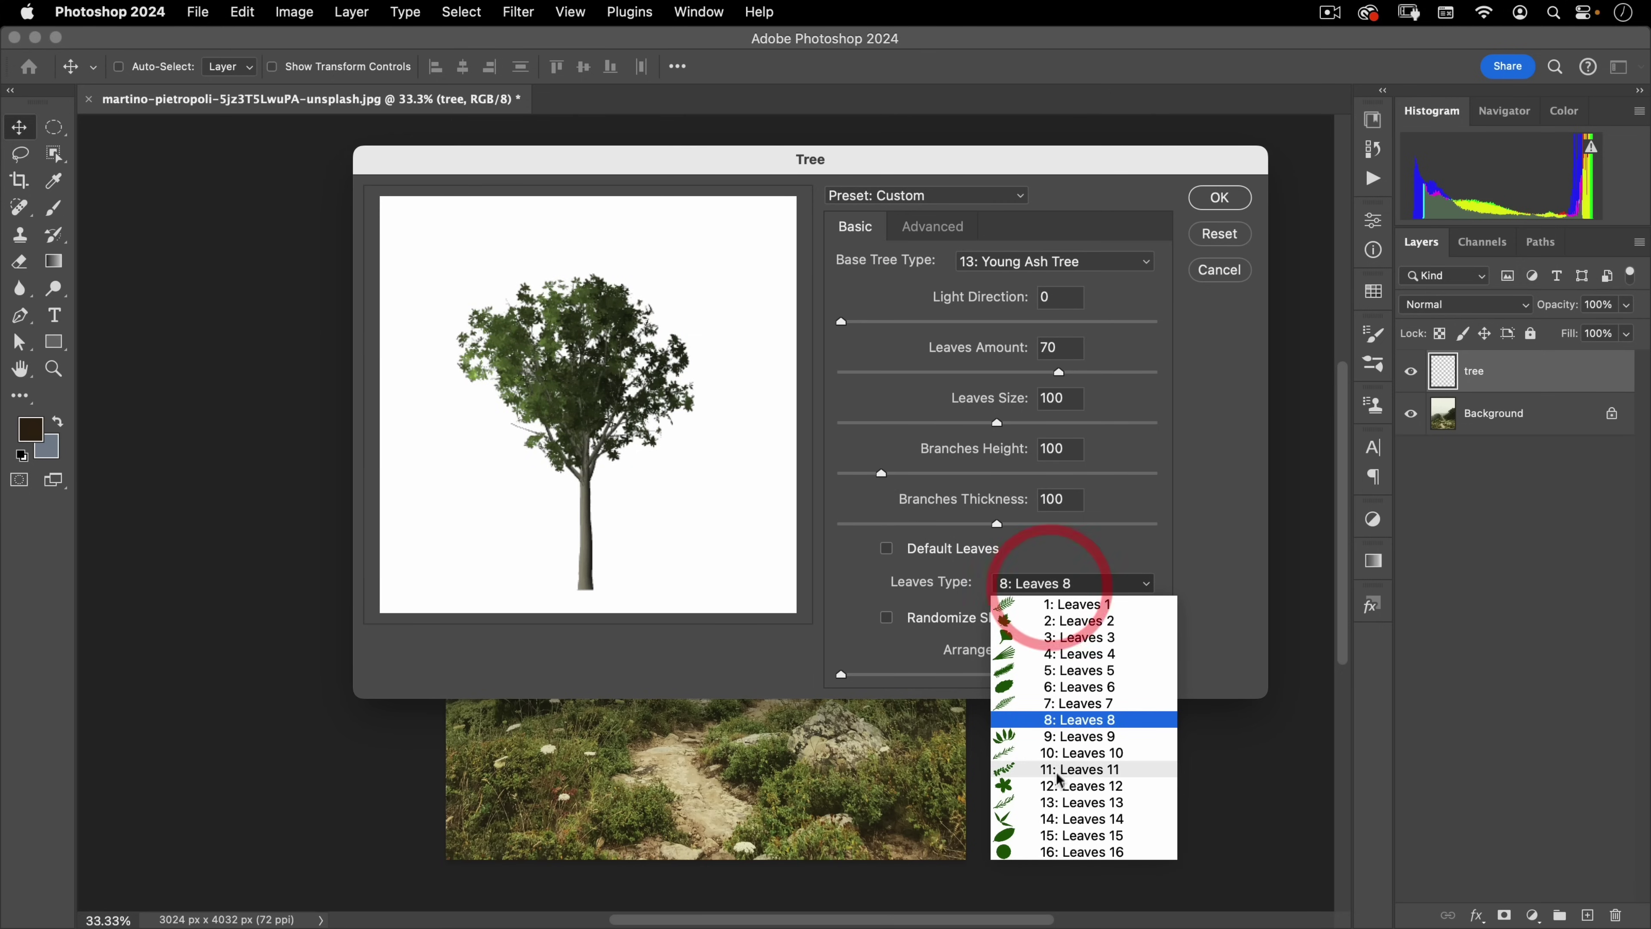
{"action": "left_click", "coordinate": [1059, 767]}
{"action": "left_click", "coordinate": [1043, 581]}
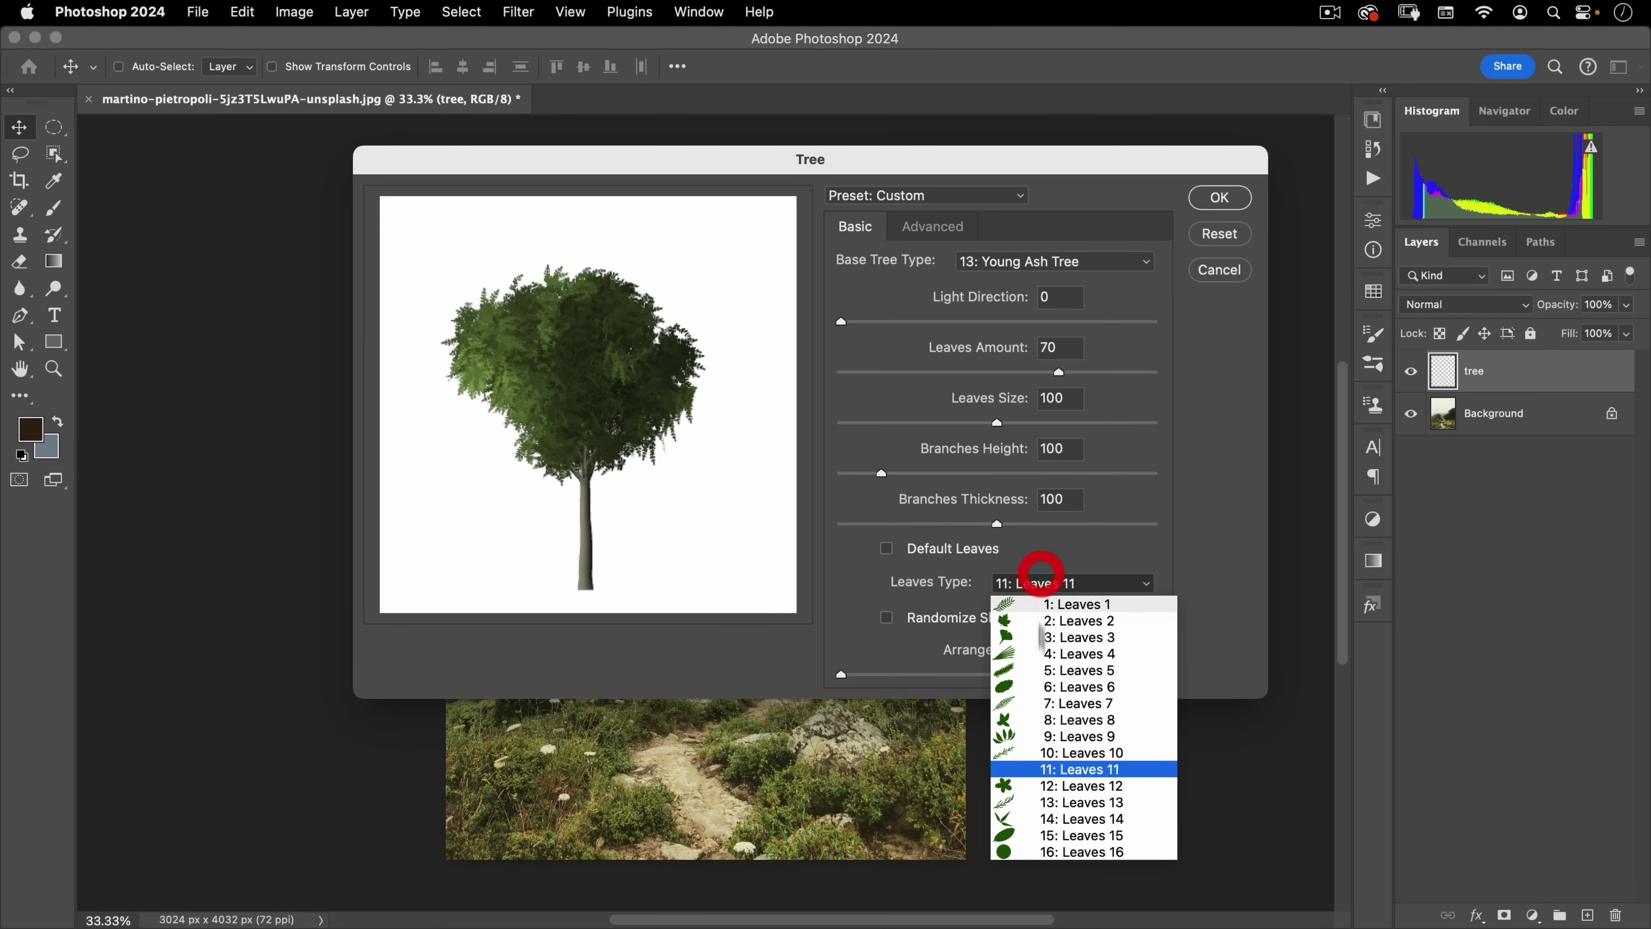
{"action": "left_click", "coordinate": [1051, 683]}
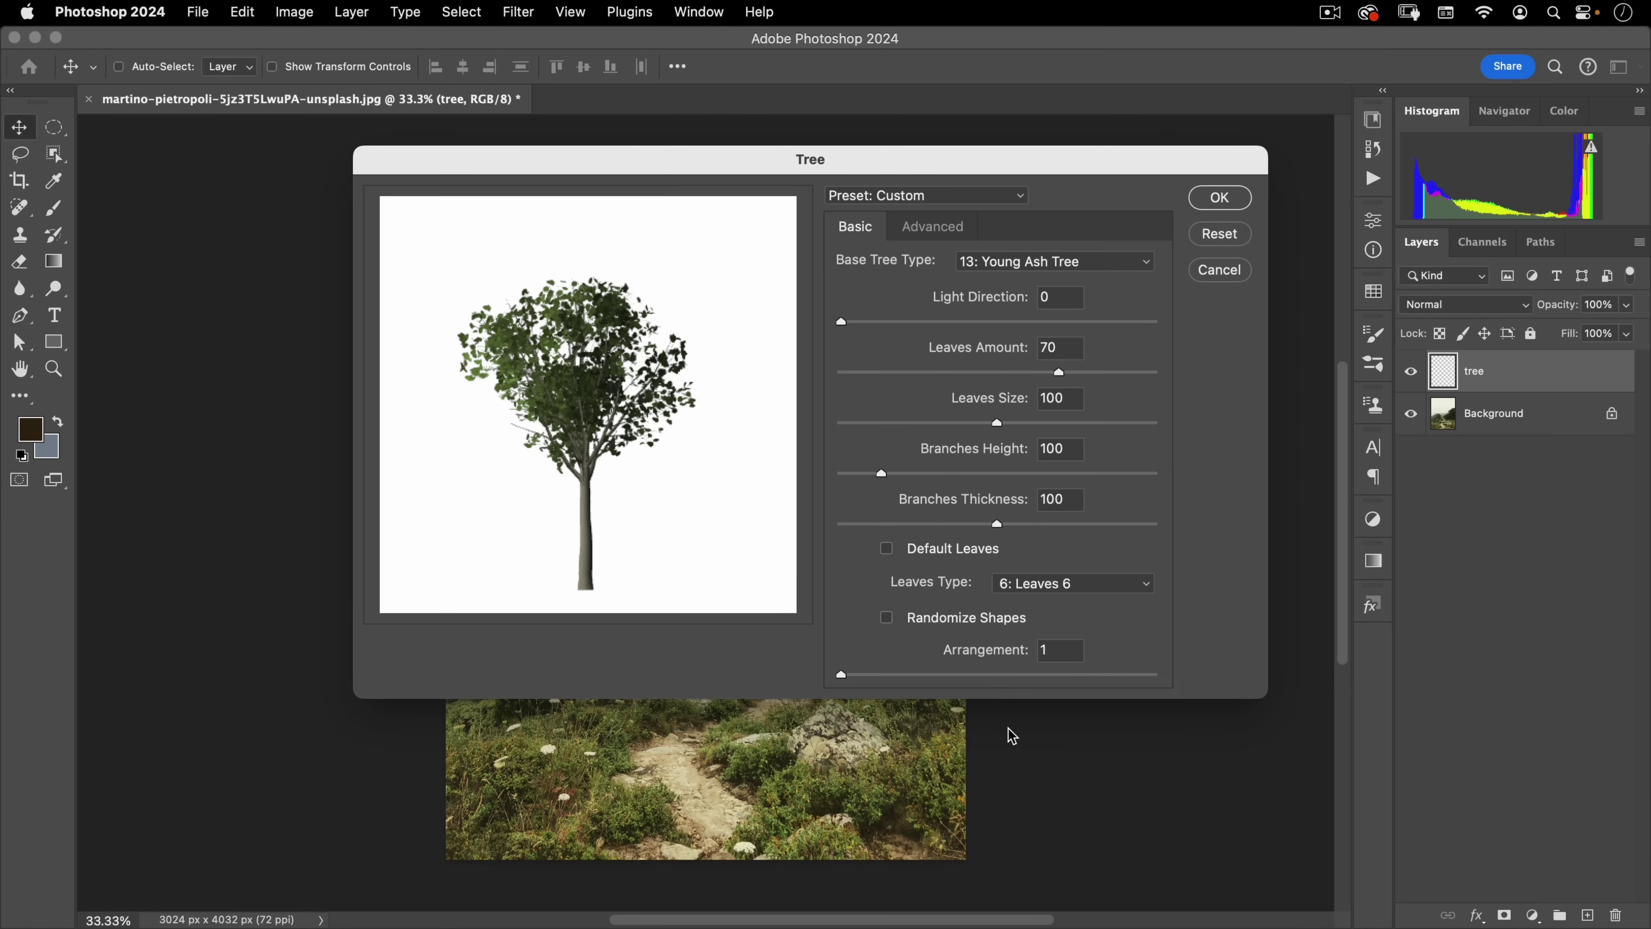
Toggle Randomize Shapes on and off several times, leaving it unchecked
{"action": "left_click", "coordinate": [914, 621]}
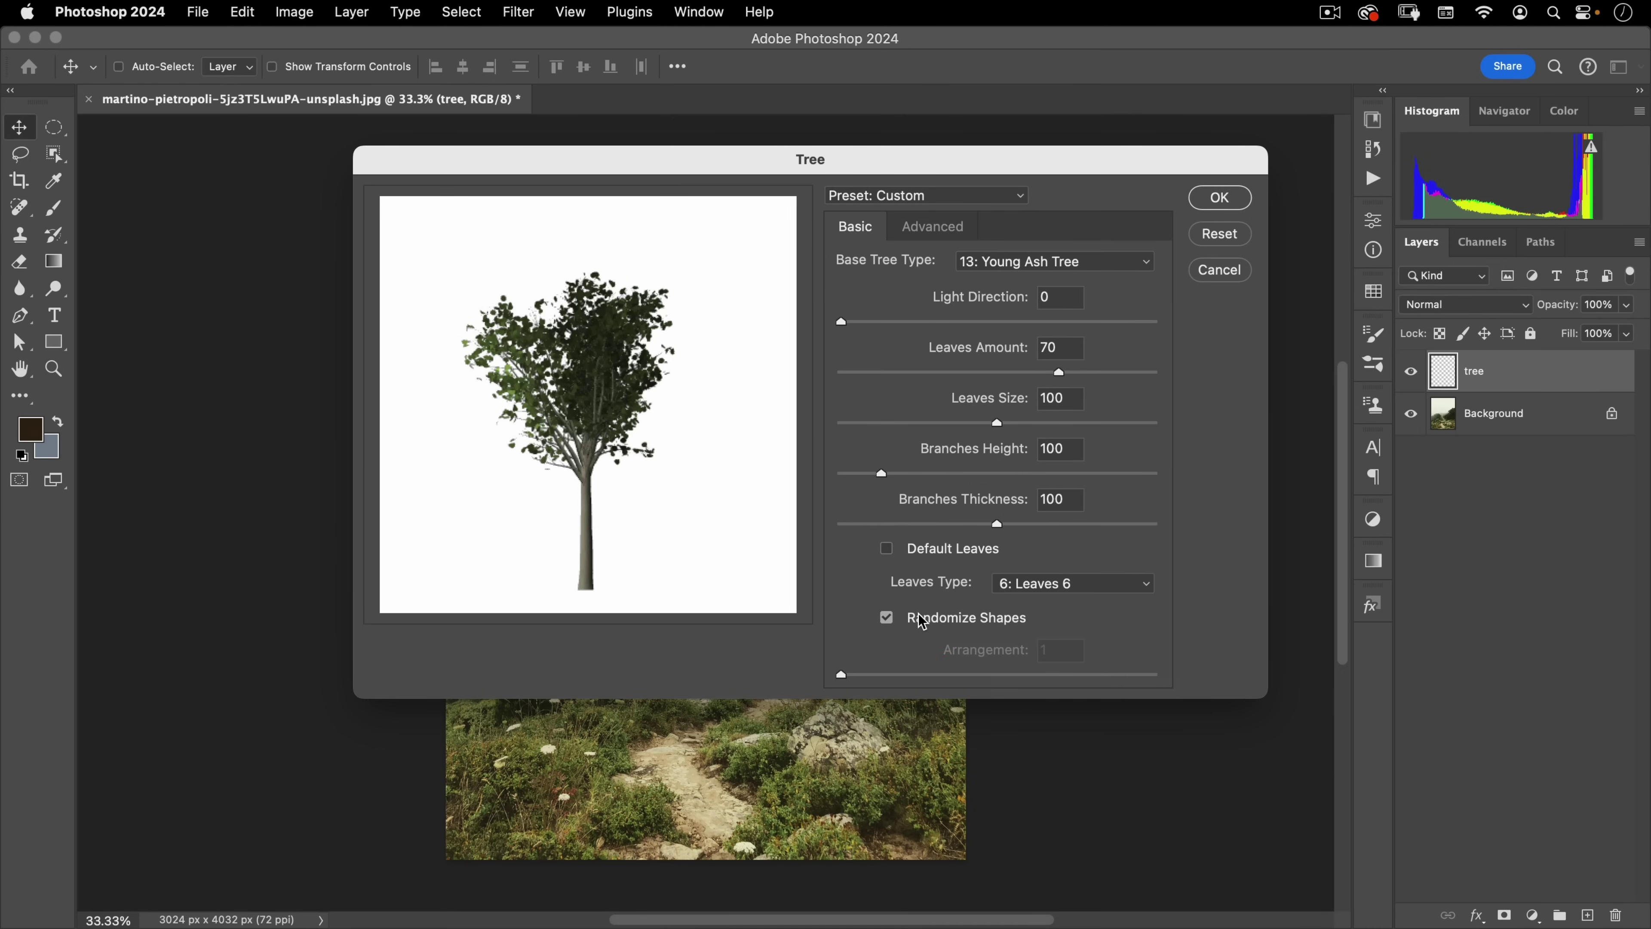
{"action": "left_click", "coordinate": [918, 617]}
{"action": "left_click", "coordinate": [918, 619]}
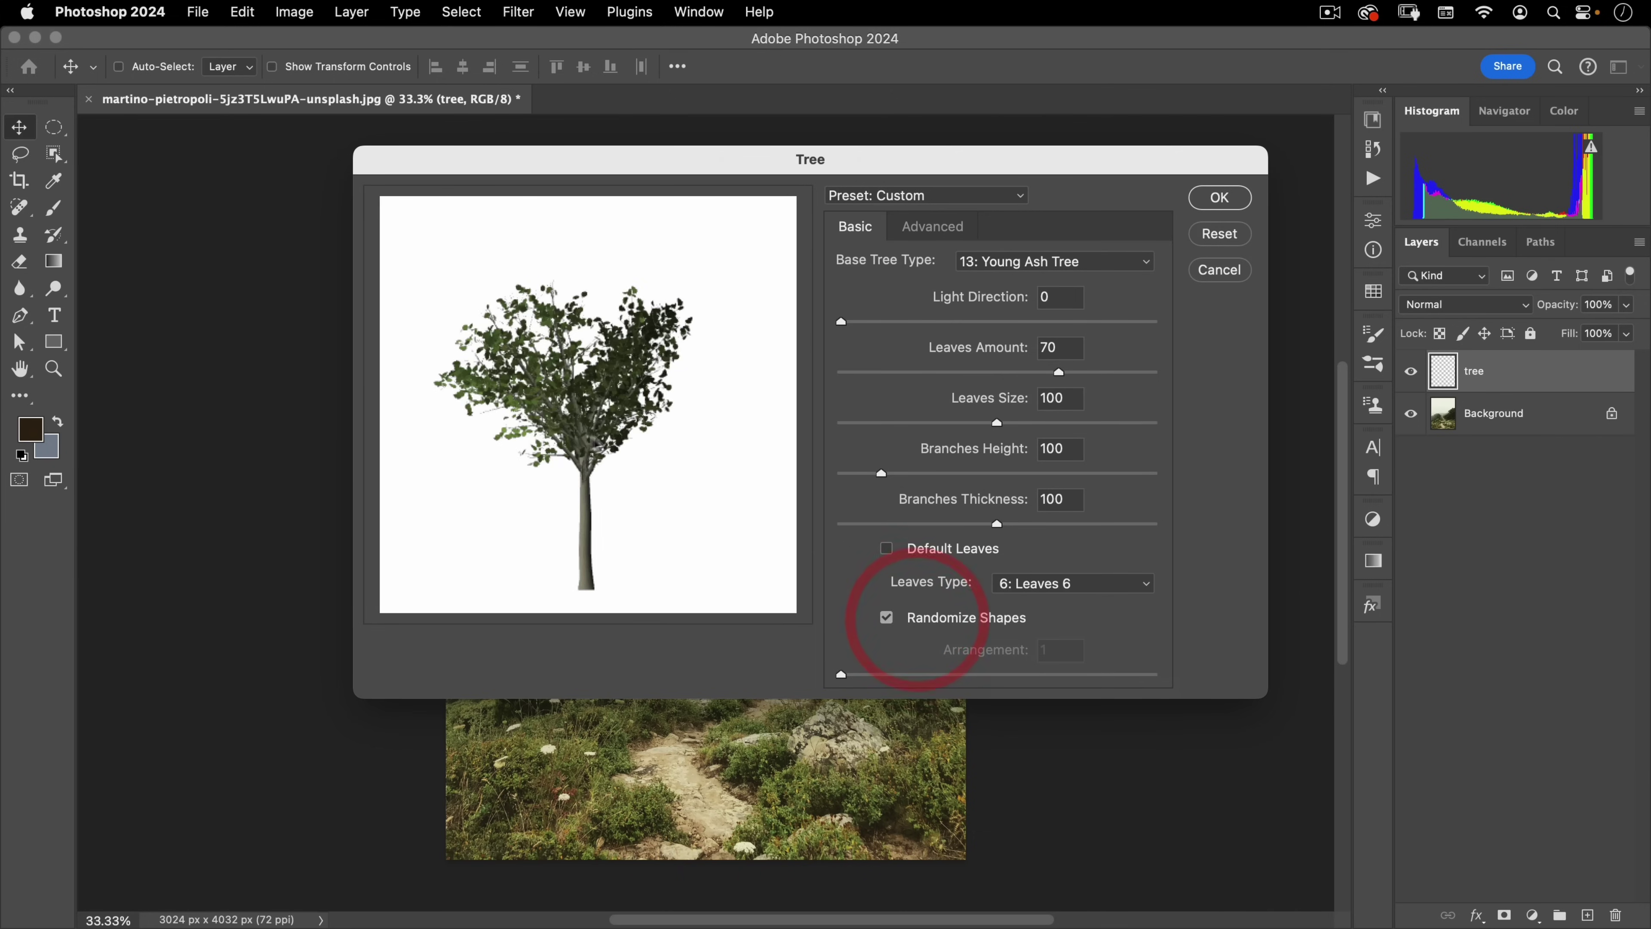
{"action": "left_click", "coordinate": [928, 623]}
{"action": "left_click", "coordinate": [934, 618]}
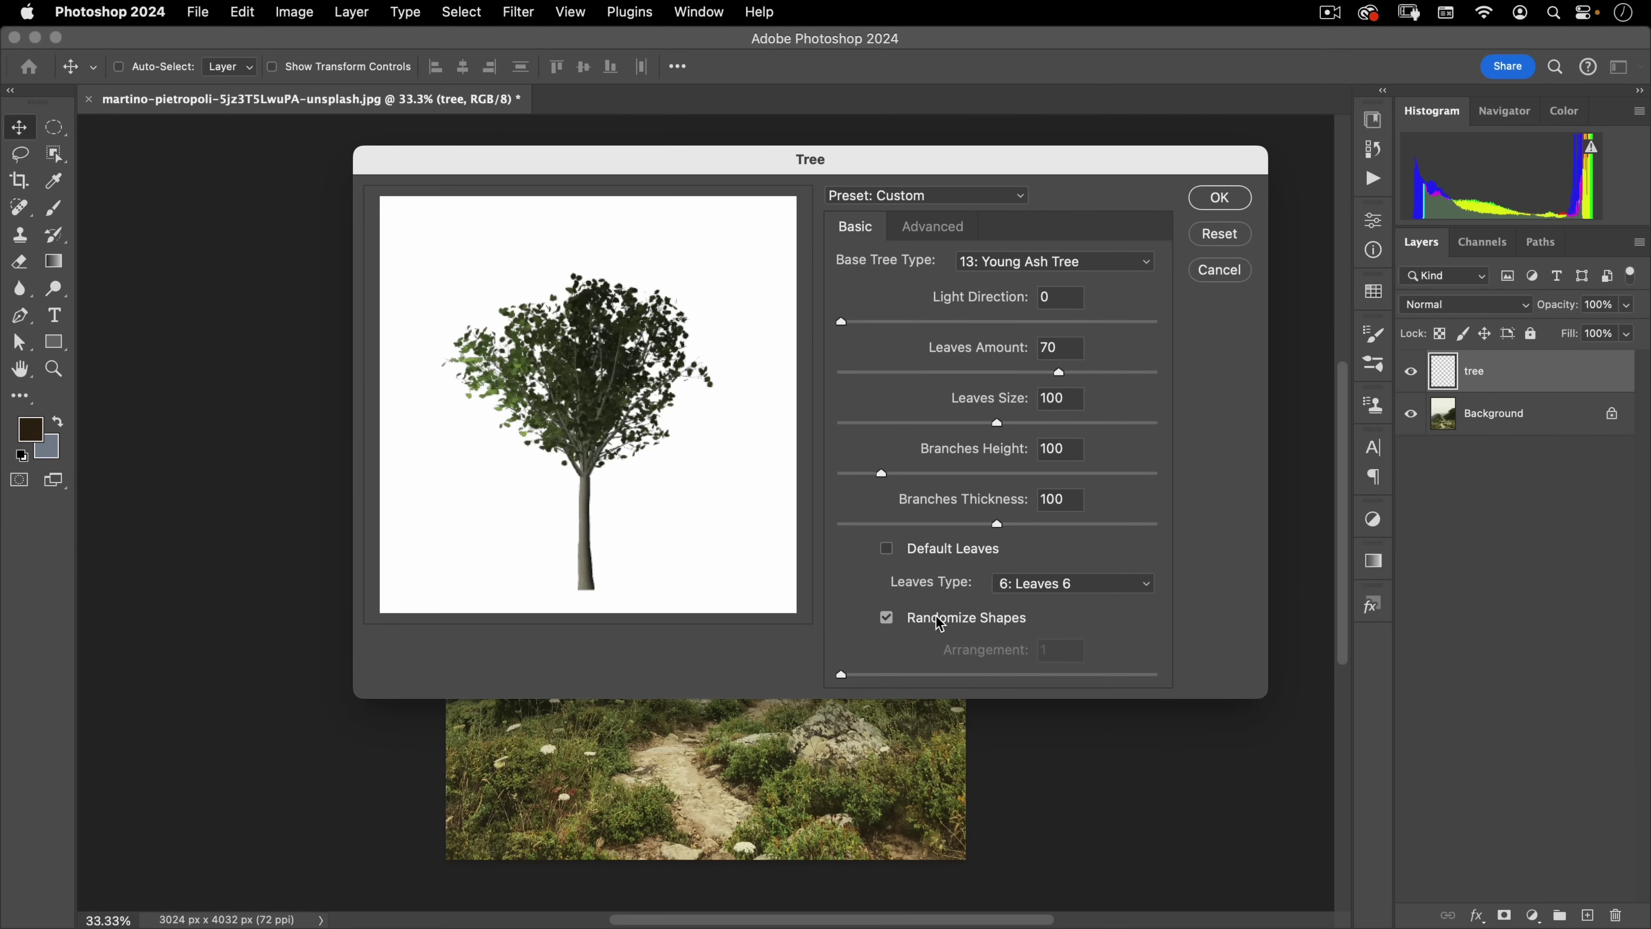
{"action": "left_click", "coordinate": [965, 613]}
{"action": "left_click", "coordinate": [966, 621]}
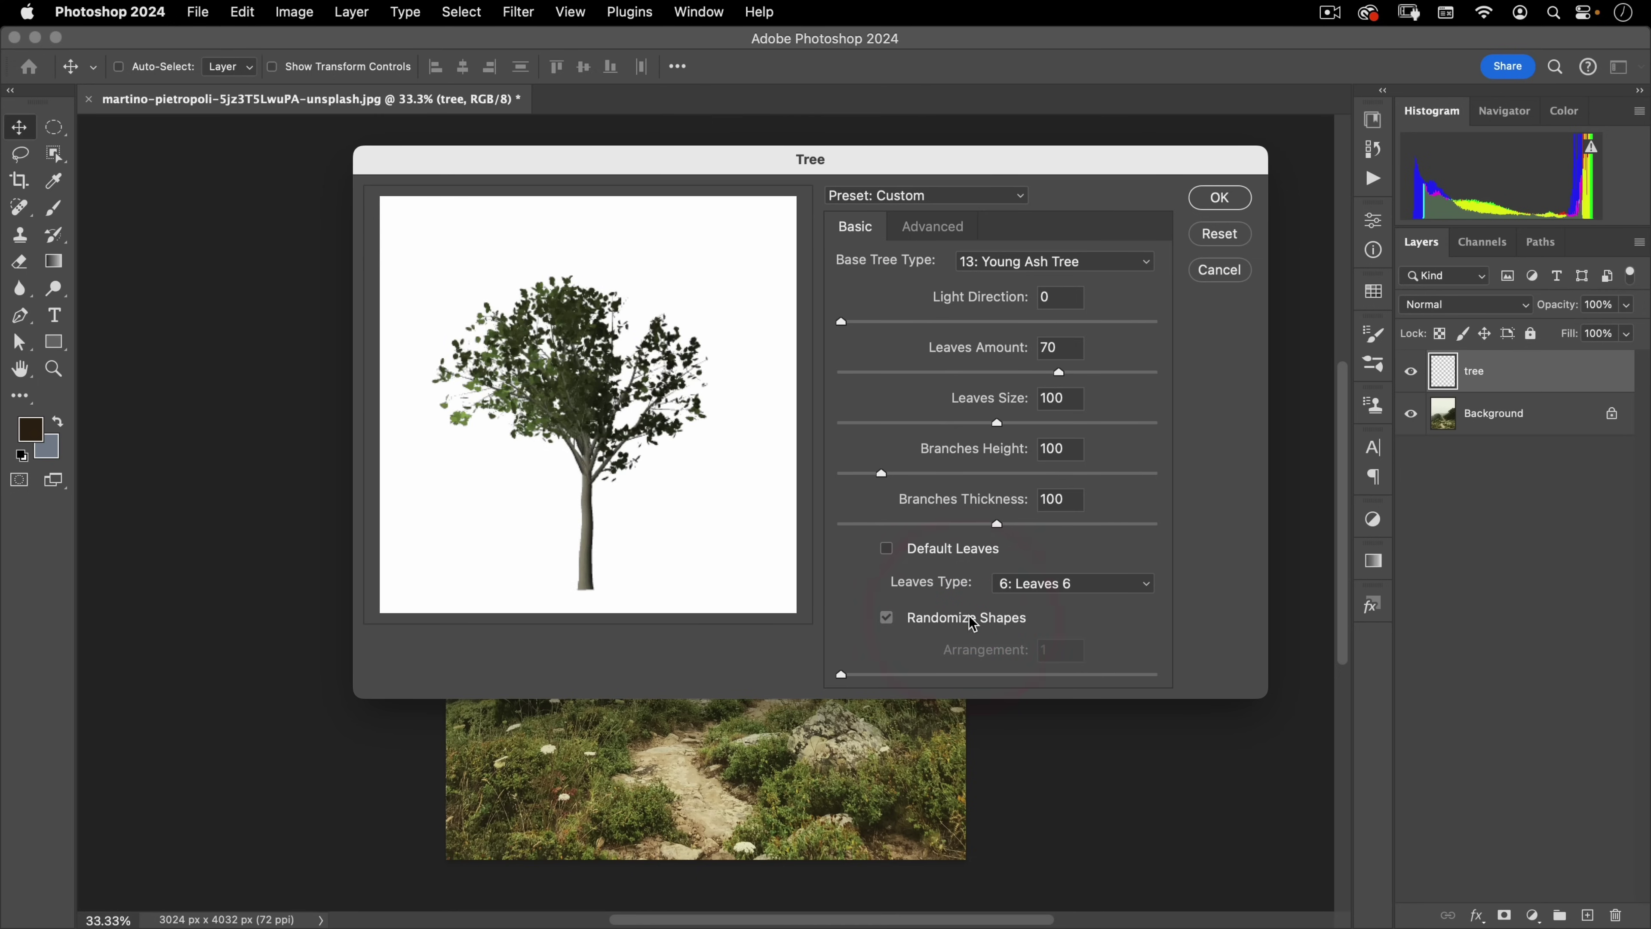
{"action": "left_click", "coordinate": [971, 622]}
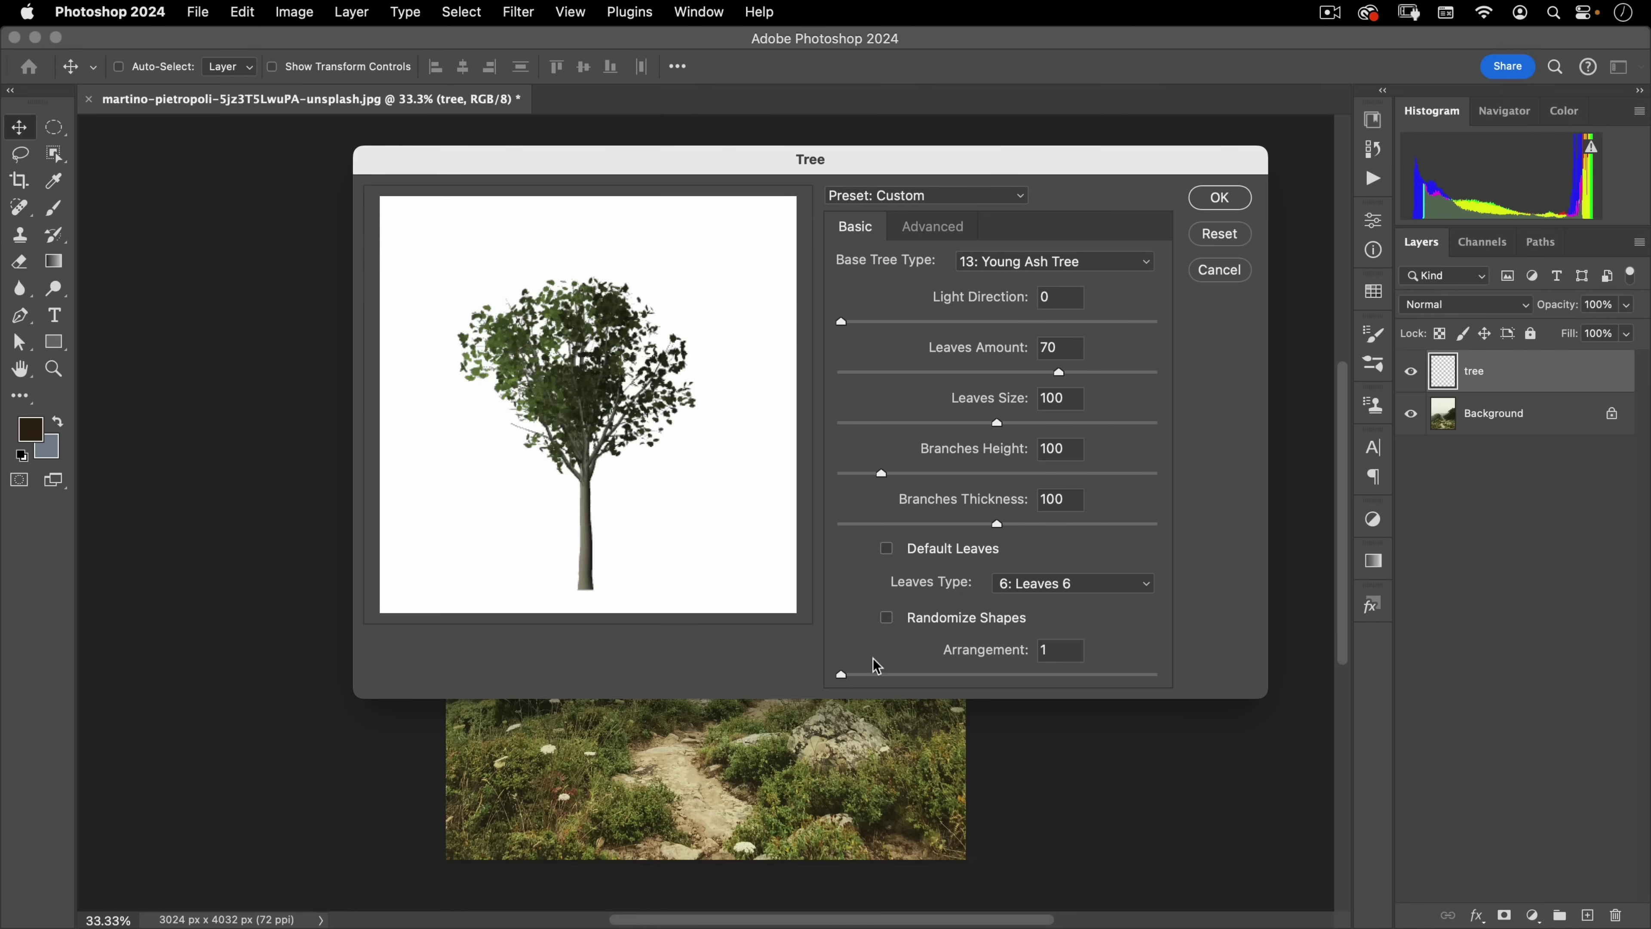
Set the leaf Arrangement to 5.3
{"action": "left_click_drag", "start_coordinate": [844, 675], "coordinate": [892, 670]}
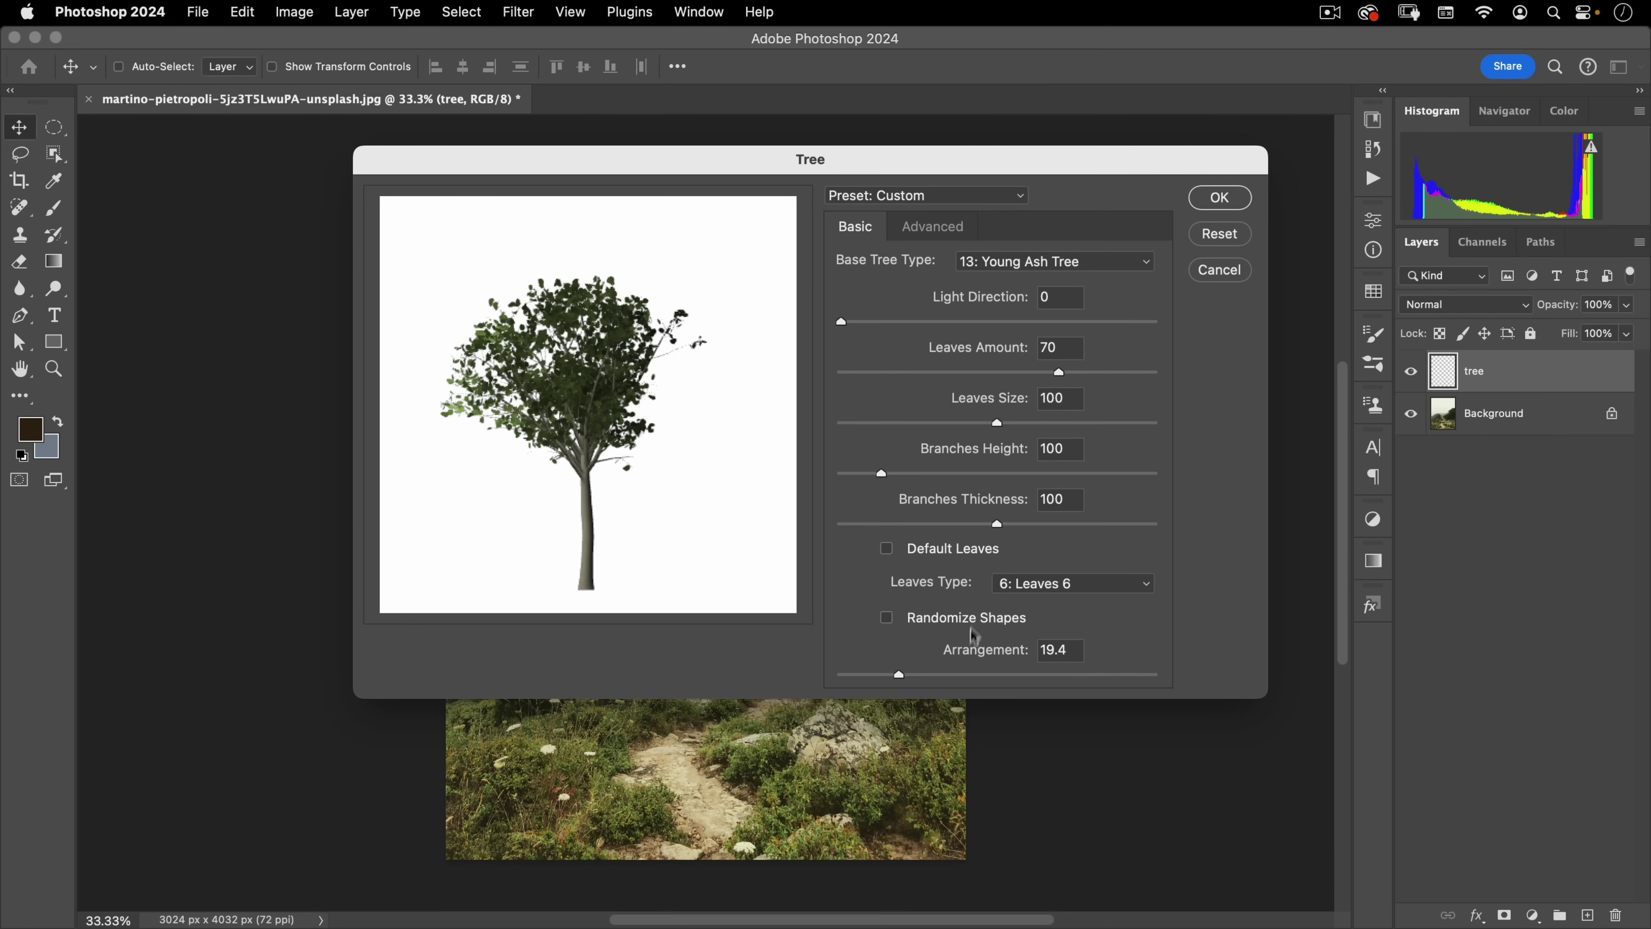
{"action": "left_click", "coordinate": [931, 674]}
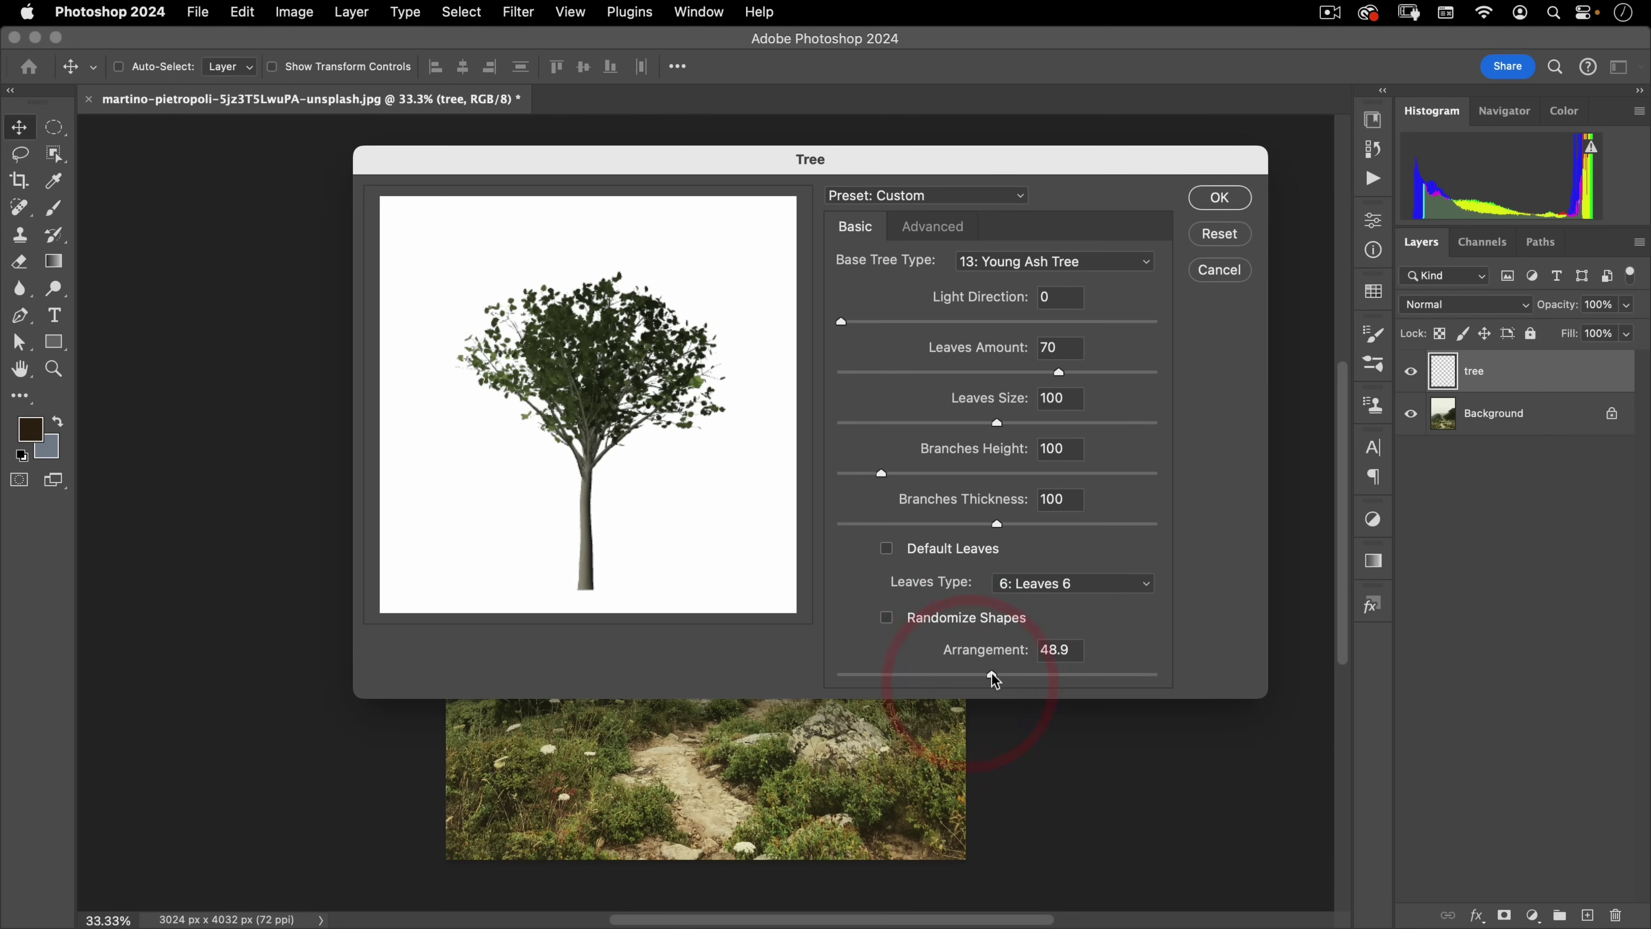
{"action": "left_click_drag", "start_coordinate": [995, 680], "coordinate": [854, 675]}
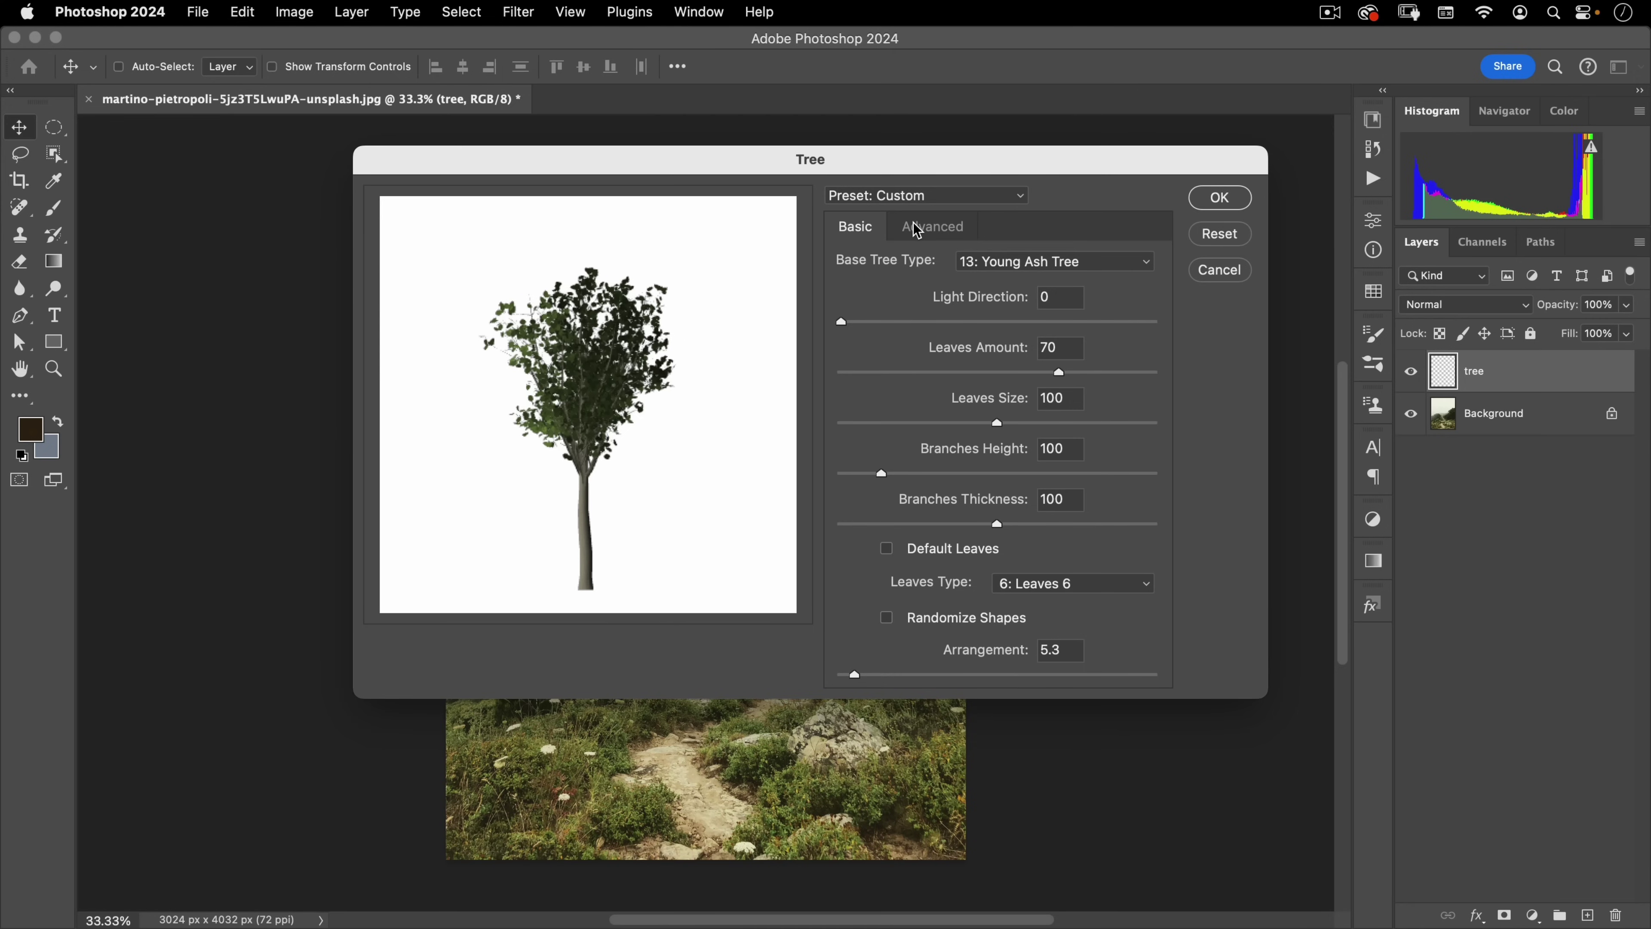
Reset the tree to the Default preset and show the Advanced options
{"action": "left_click", "coordinate": [900, 195]}
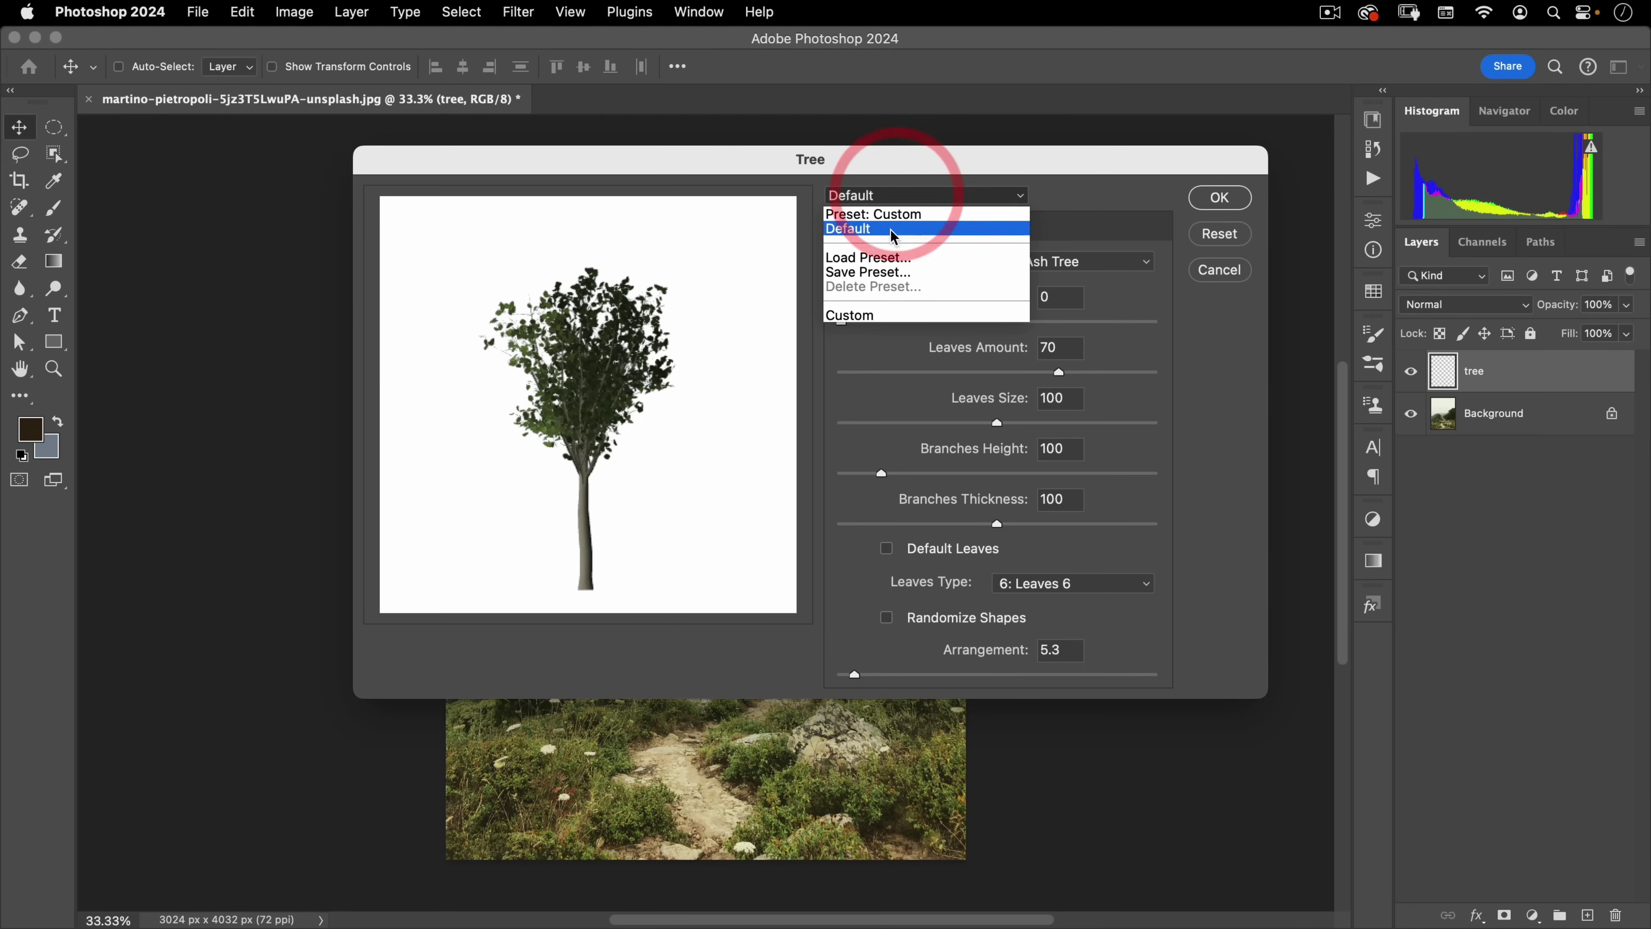
{"action": "left_click", "coordinate": [855, 168]}
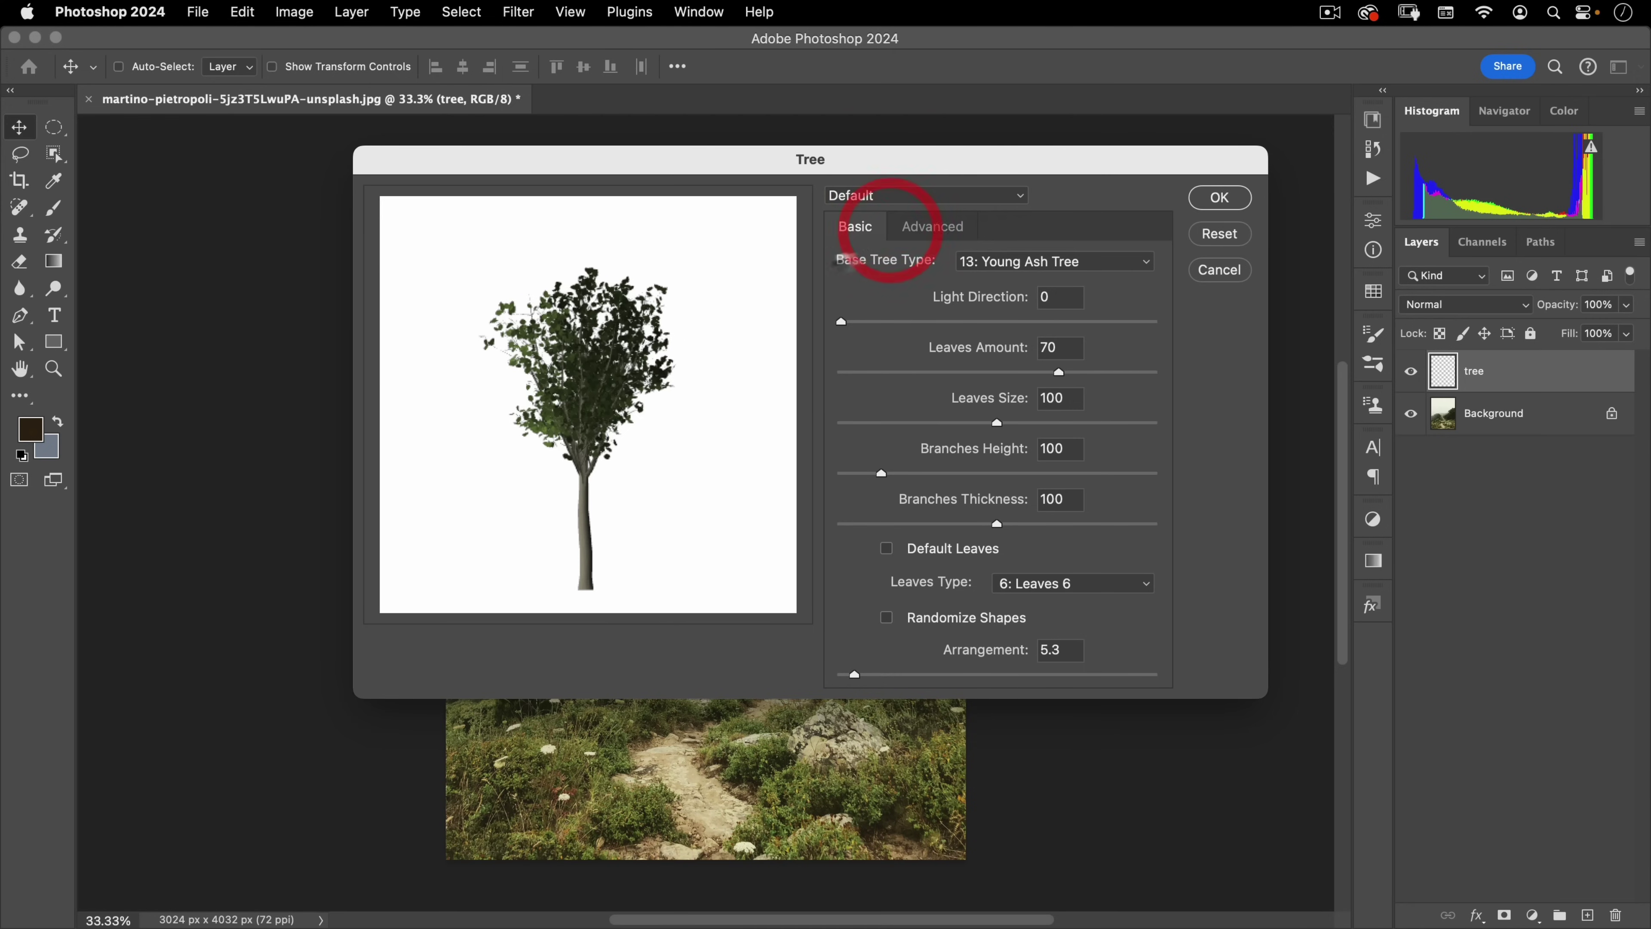
{"action": "left_click", "coordinate": [942, 226]}
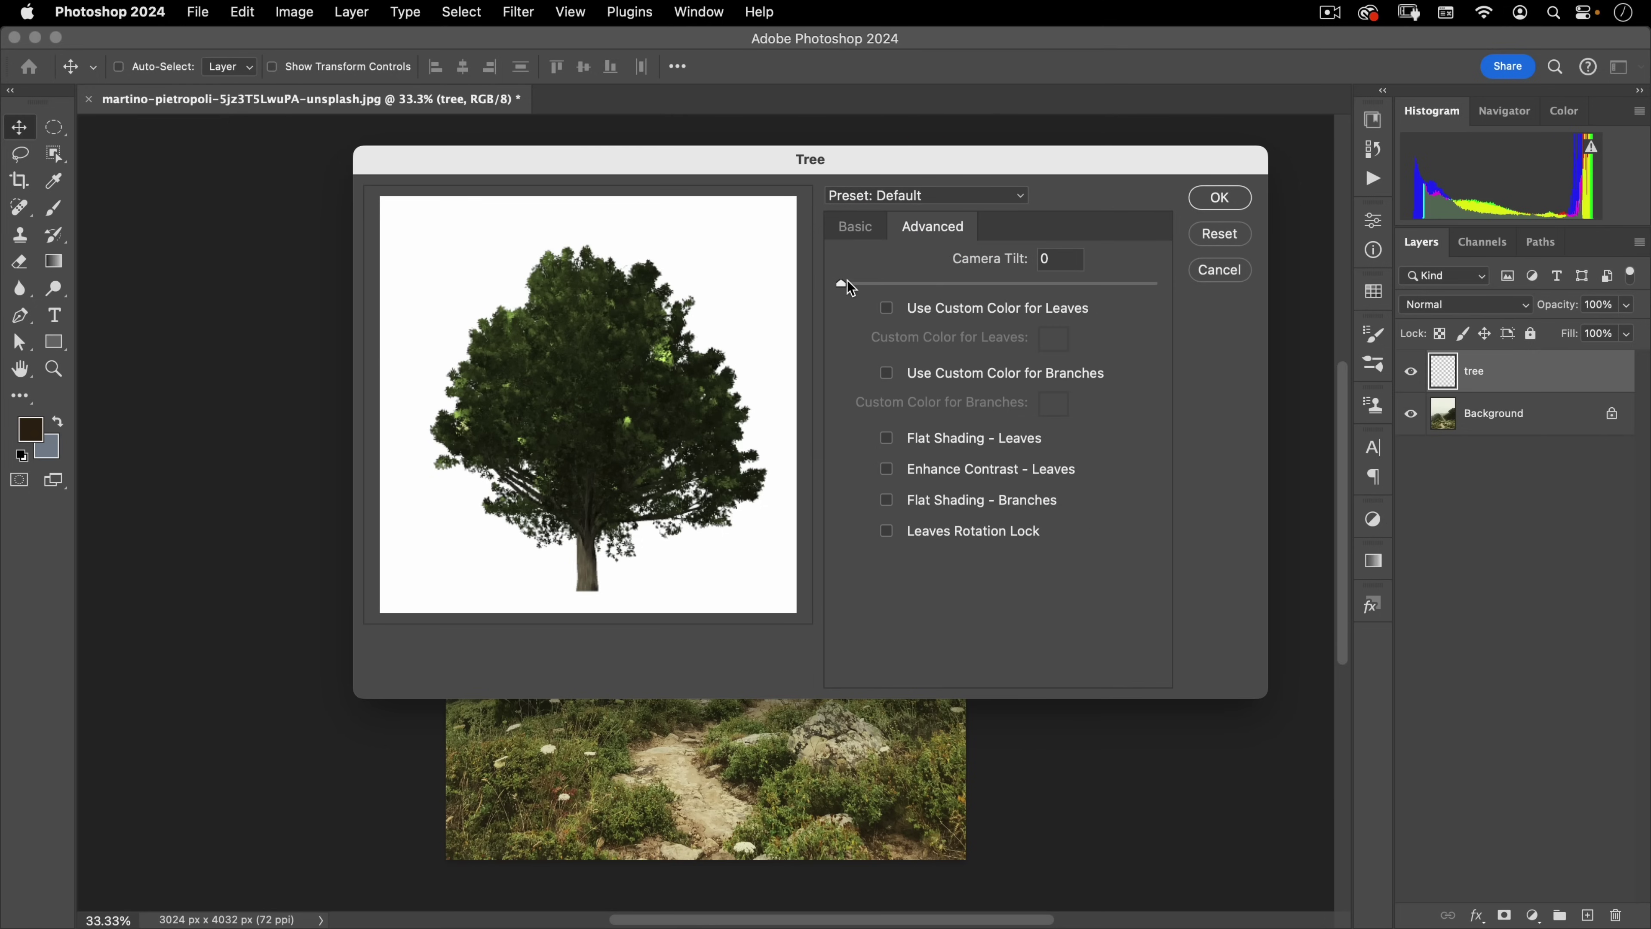
Preview Camera Tilt values rising to 21, then return Camera Tilt to 0
{"action": "left_click_drag", "start_coordinate": [846, 280], "coordinate": [910, 278]}
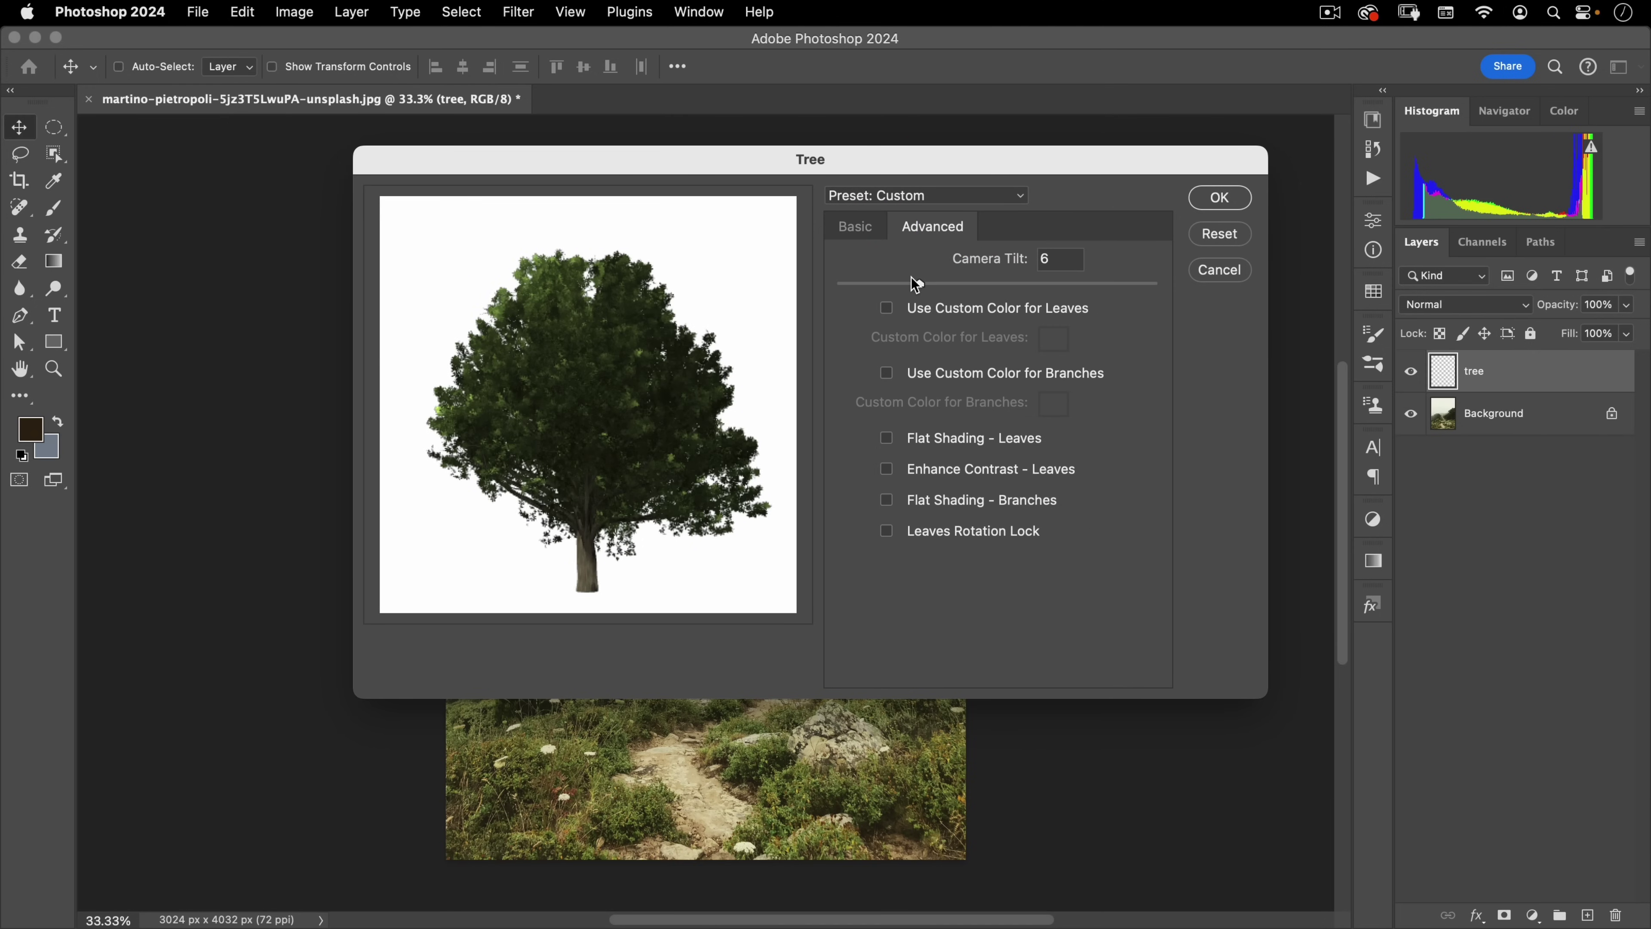
{"action": "left_click", "coordinate": [897, 285]}
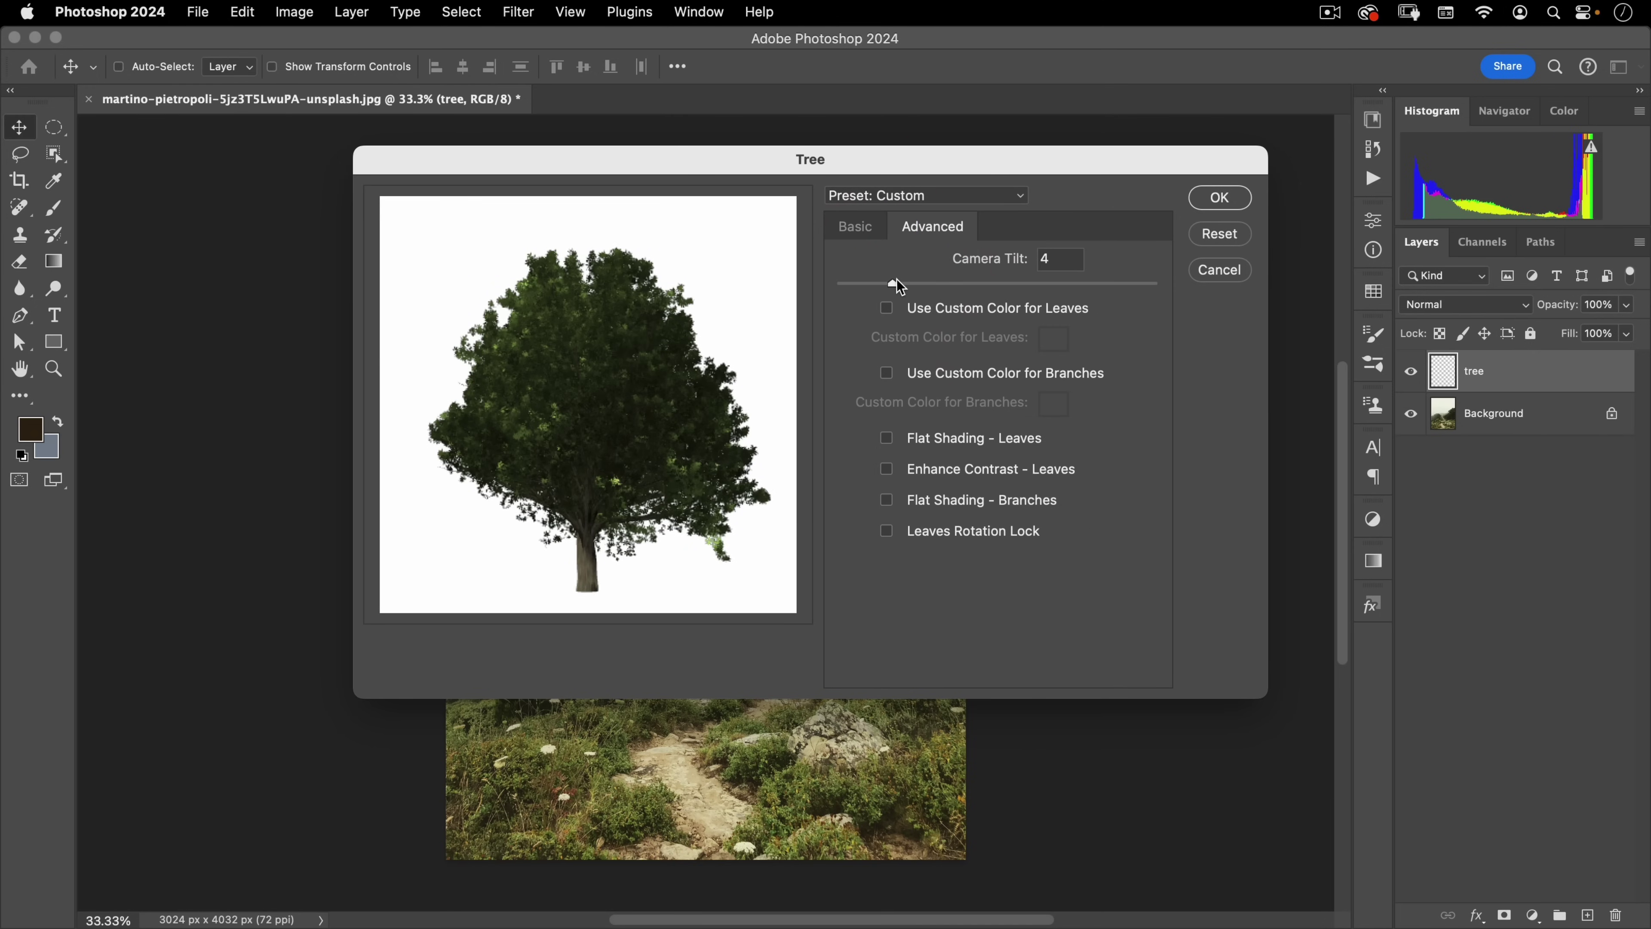
{"action": "left_click_drag", "start_coordinate": [892, 284], "coordinate": [929, 278]}
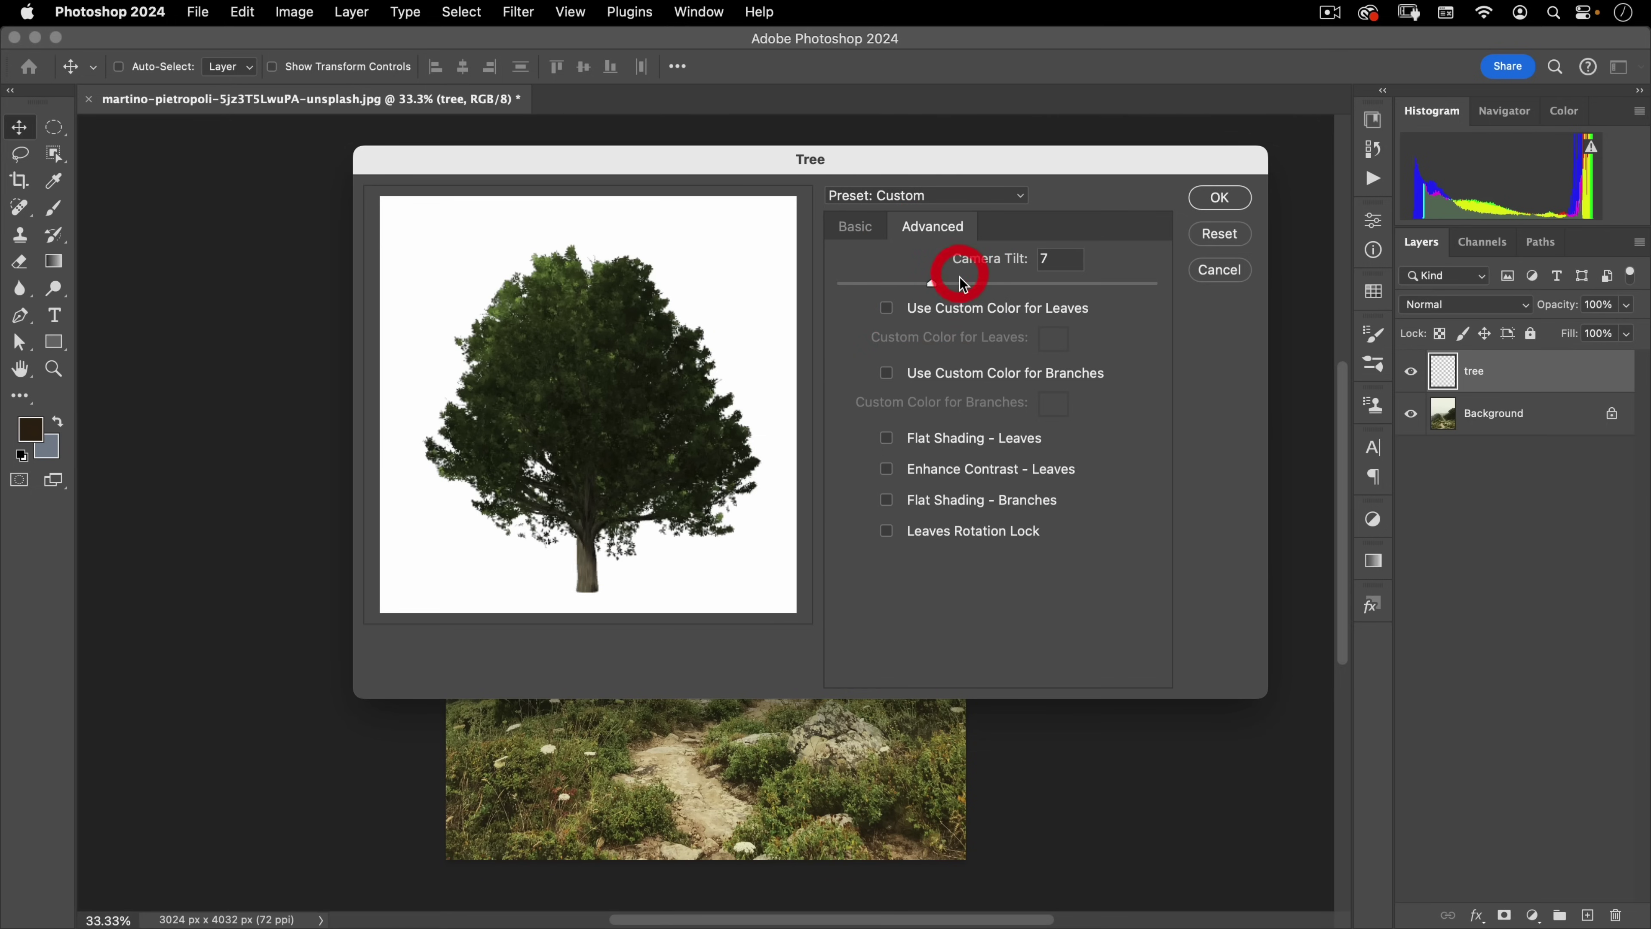
{"action": "left_click_drag", "start_coordinate": [950, 283], "coordinate": [974, 285]}
{"action": "left_click", "coordinate": [974, 285]}
{"action": "left_click", "coordinate": [982, 287]}
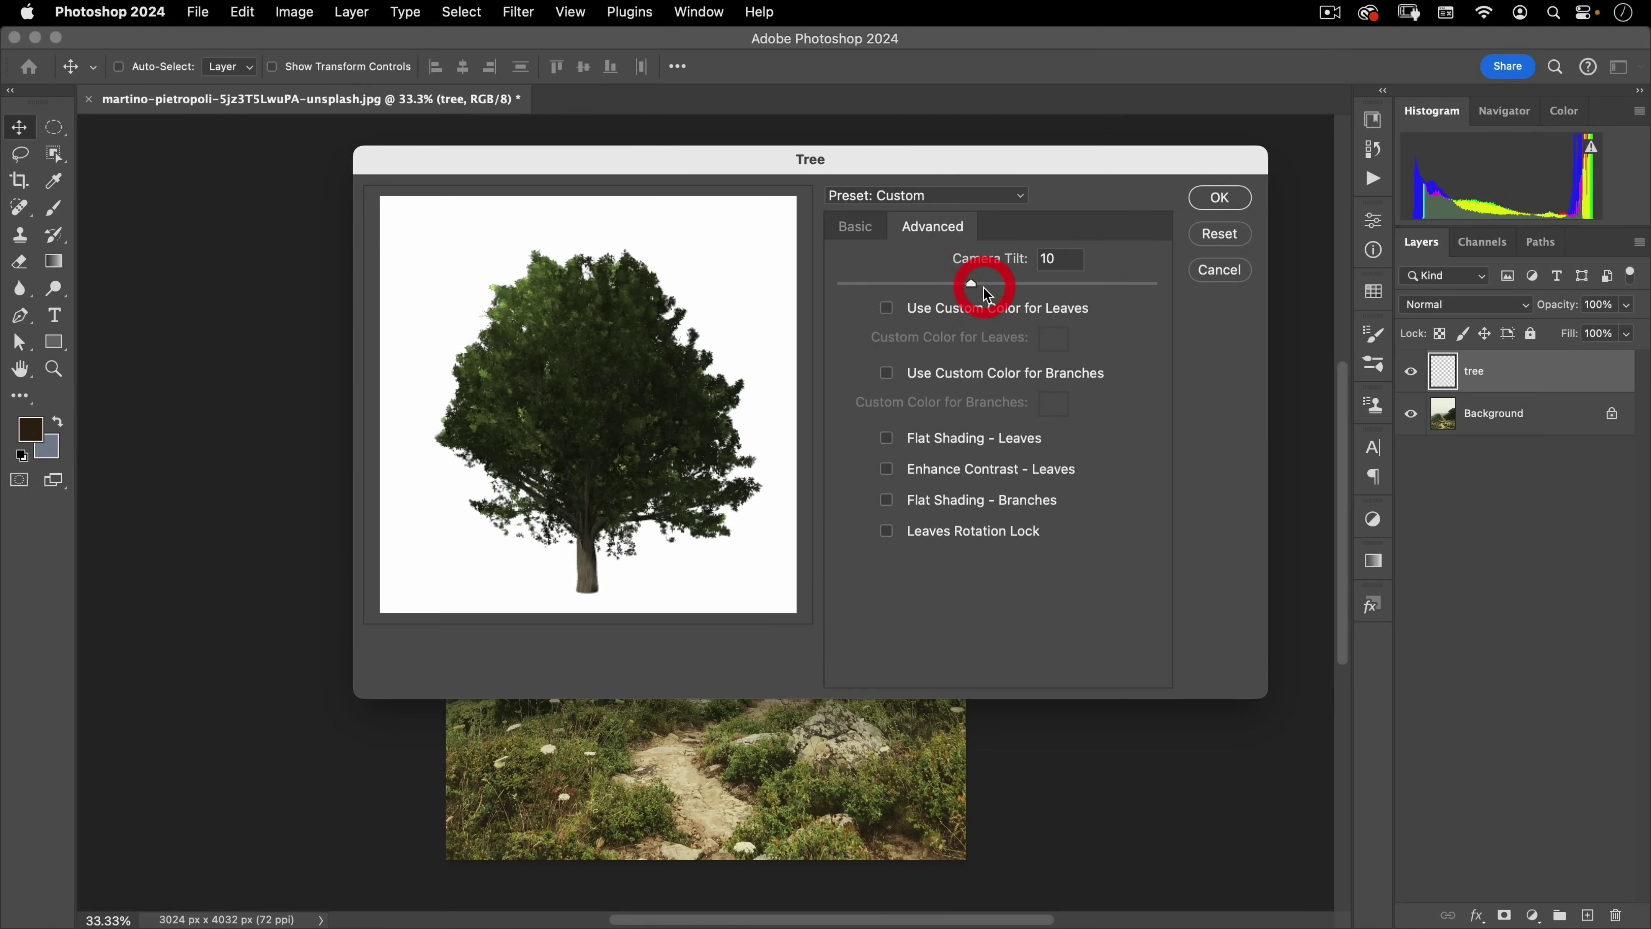
{"action": "left_click", "coordinate": [1007, 286]}
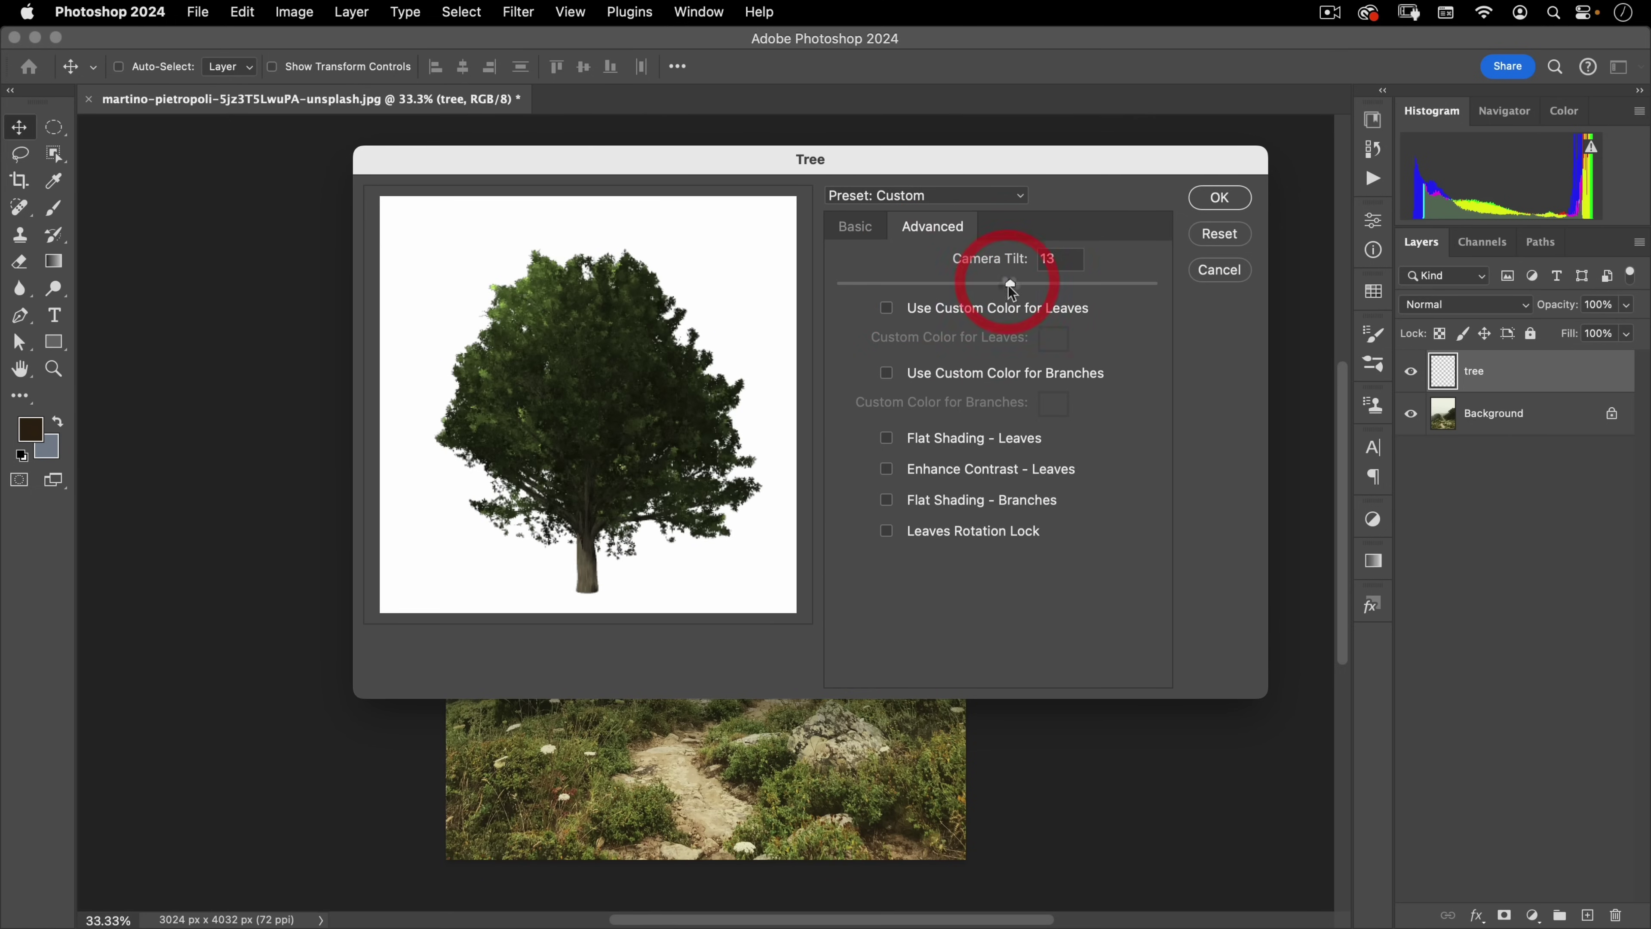
{"action": "left_click", "coordinate": [1040, 287]}
{"action": "left_click_drag", "start_coordinate": [1049, 283], "coordinate": [1113, 287]}
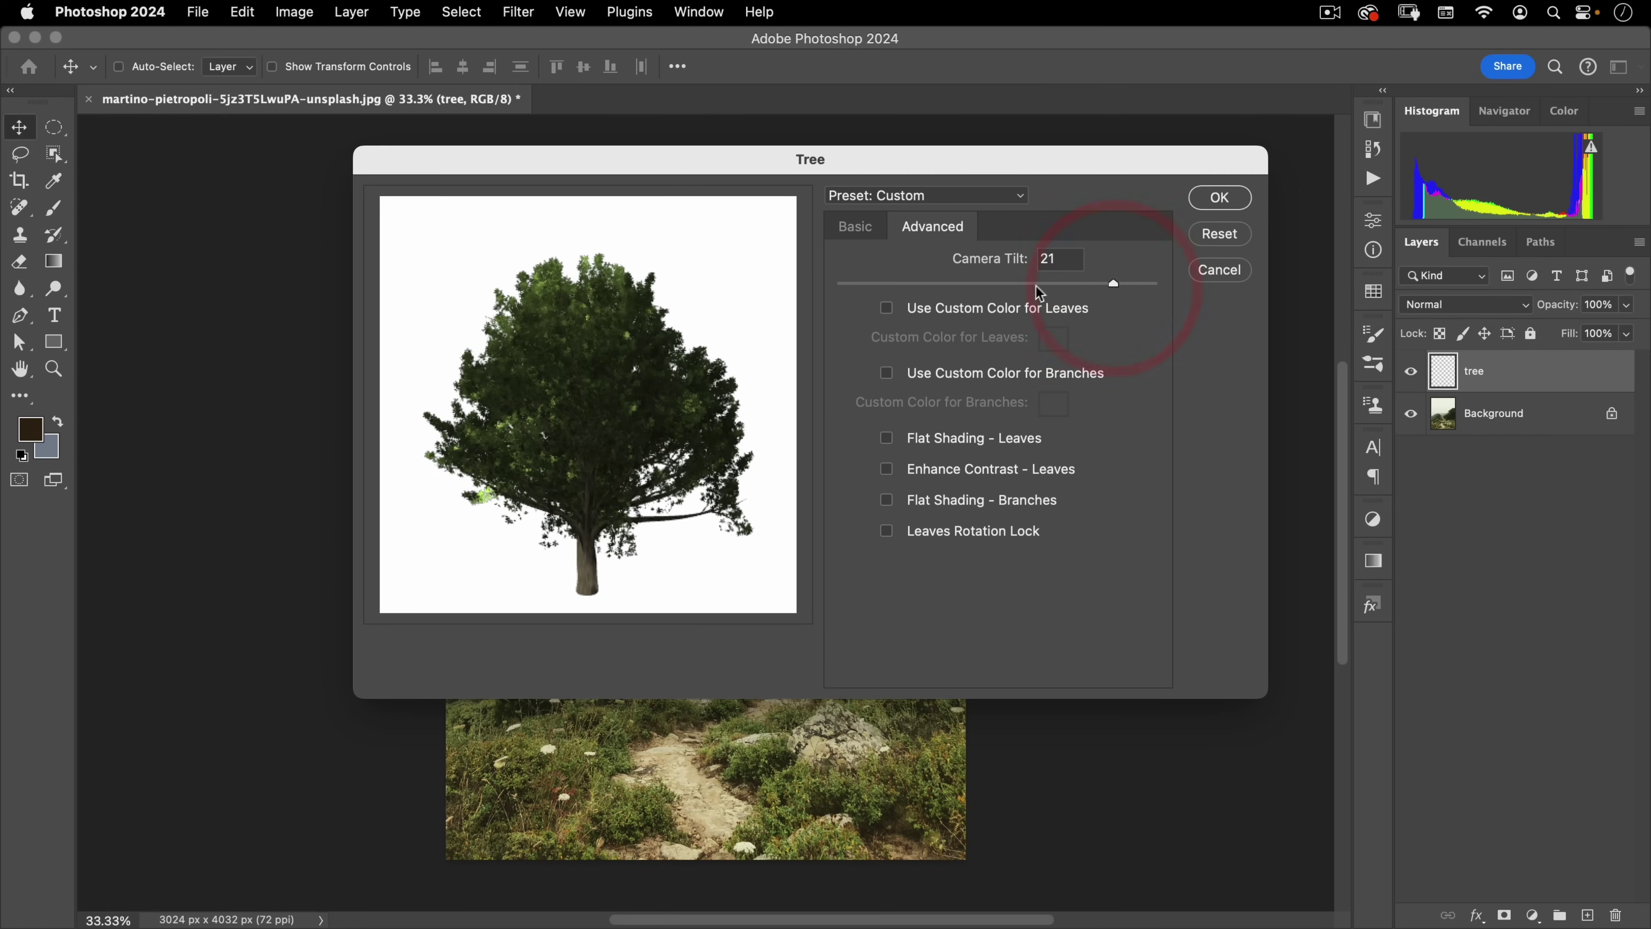
{"action": "left_click_drag", "start_coordinate": [996, 288], "coordinate": [813, 293]}
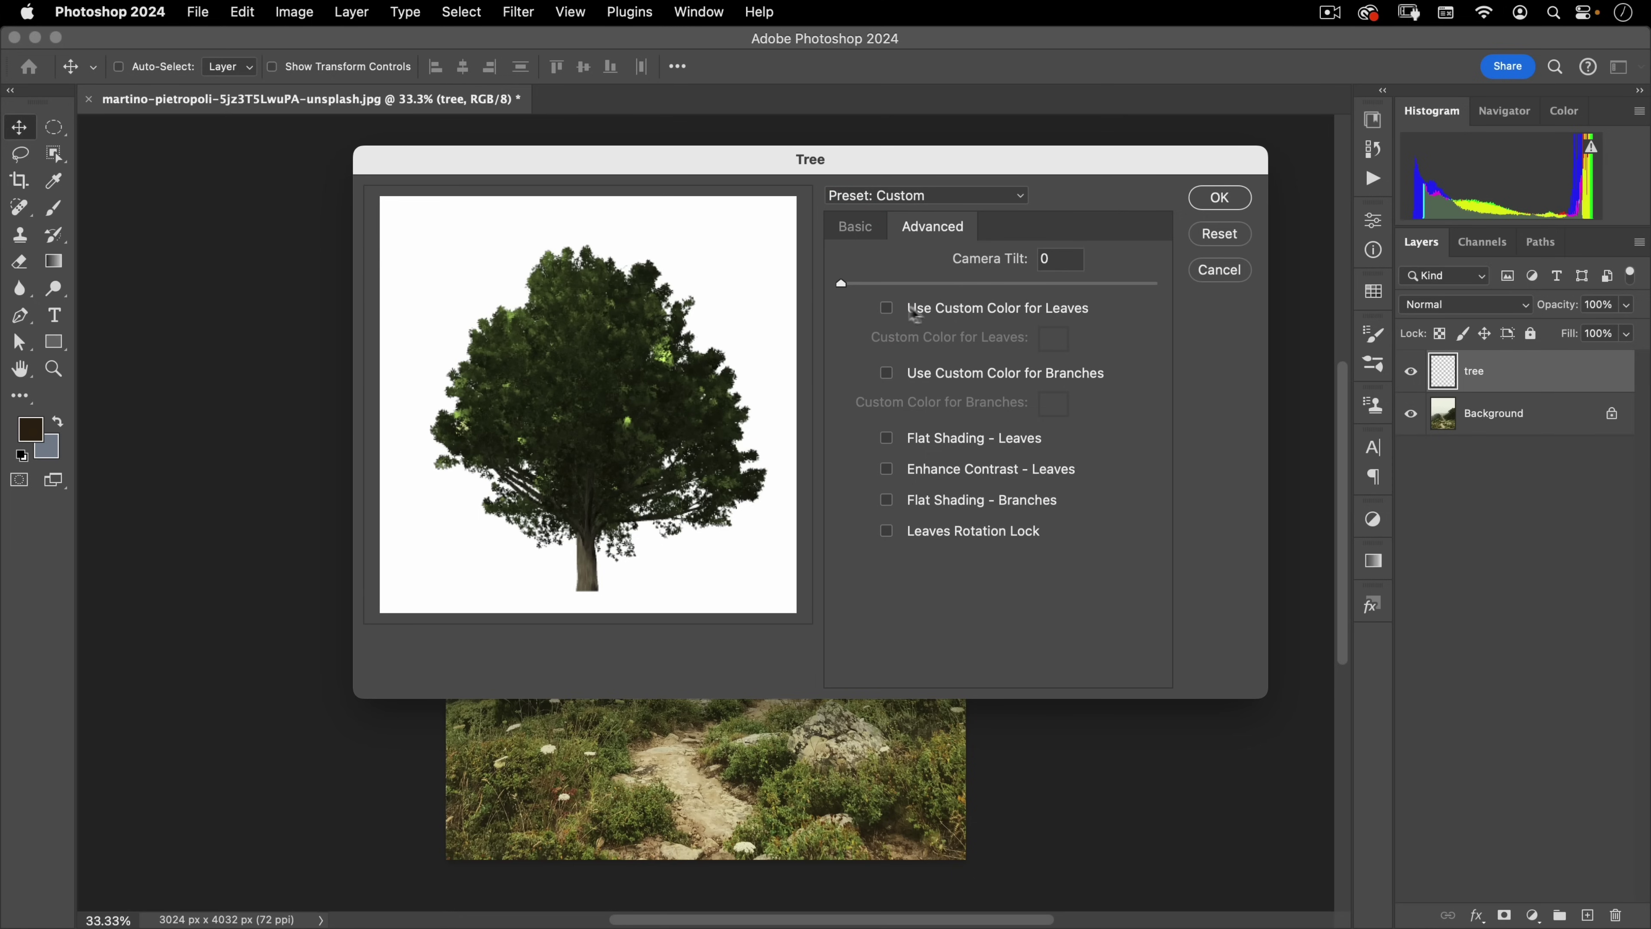
Give the leaves a custom orange colour, FD6D25
{"action": "left_click", "coordinate": [932, 322]}
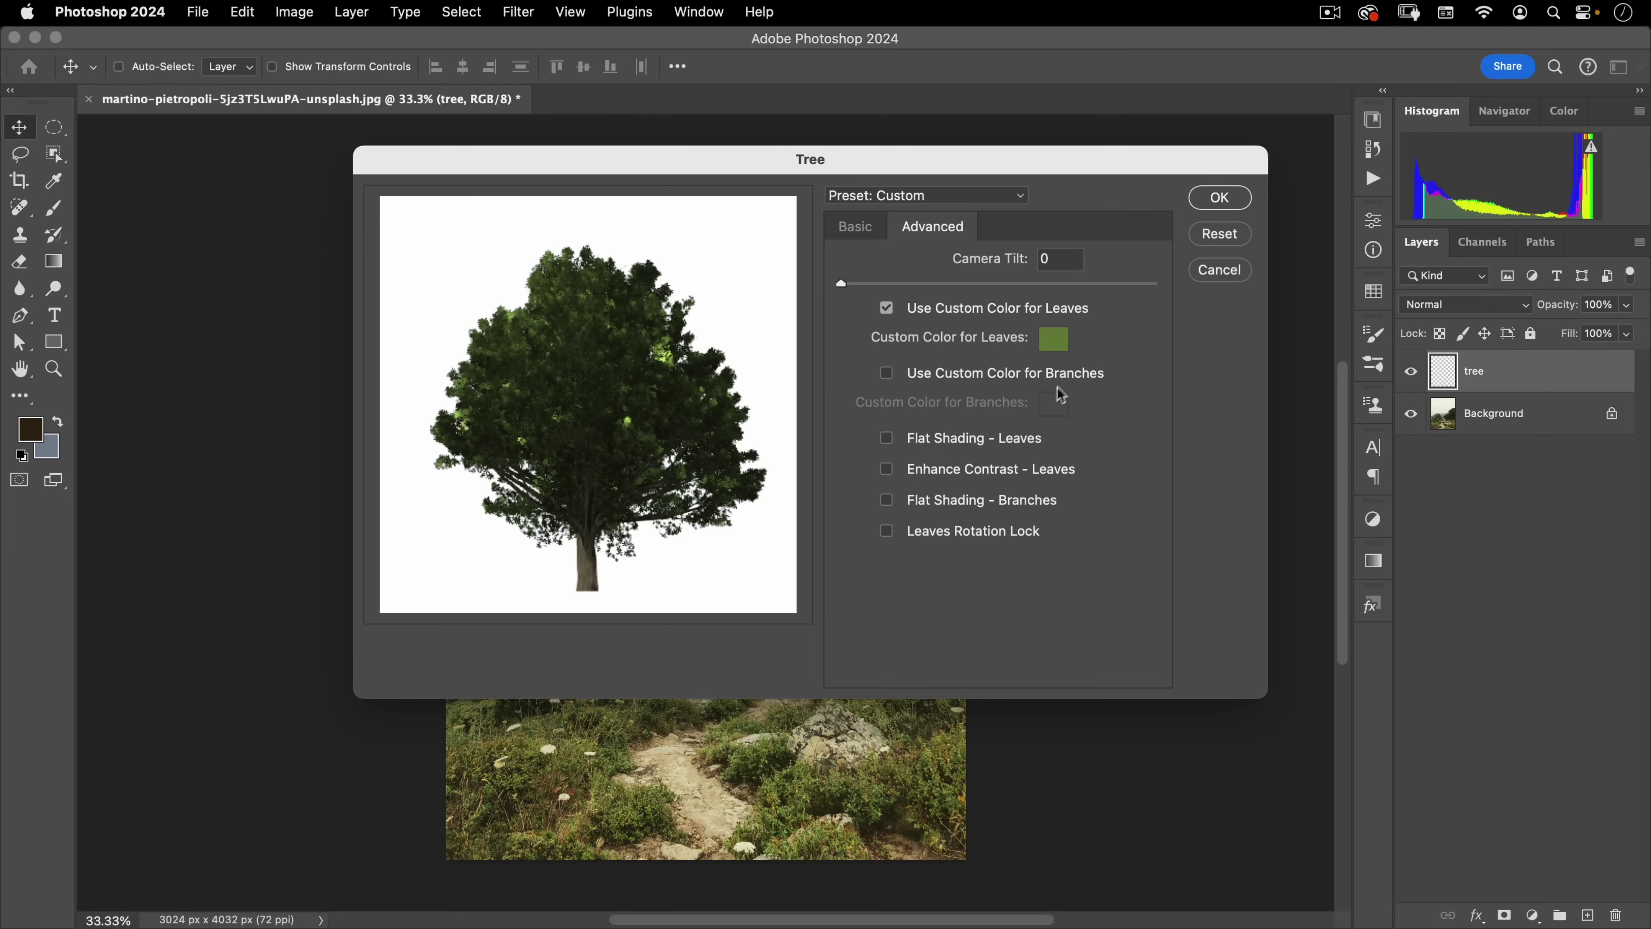
{"action": "left_click", "coordinate": [1060, 343]}
{"action": "left_click_drag", "start_coordinate": [383, 498], "coordinate": [436, 499]}
{"action": "left_click_drag", "start_coordinate": [373, 548], "coordinate": [311, 591]}
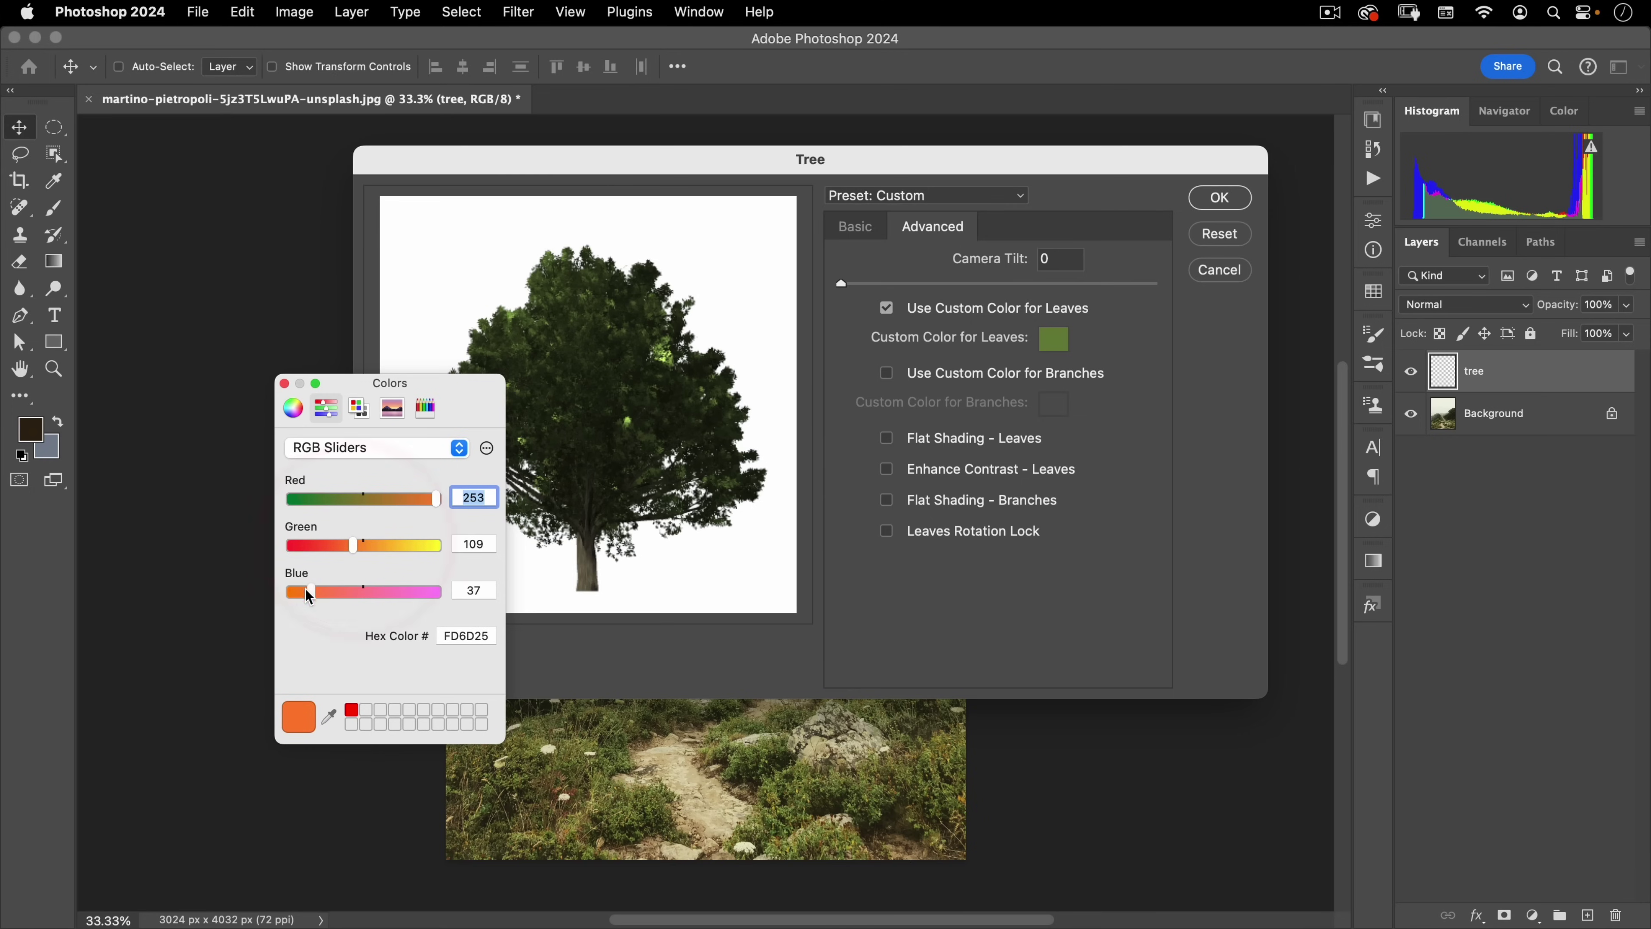
{"action": "left_click", "coordinate": [284, 383]}
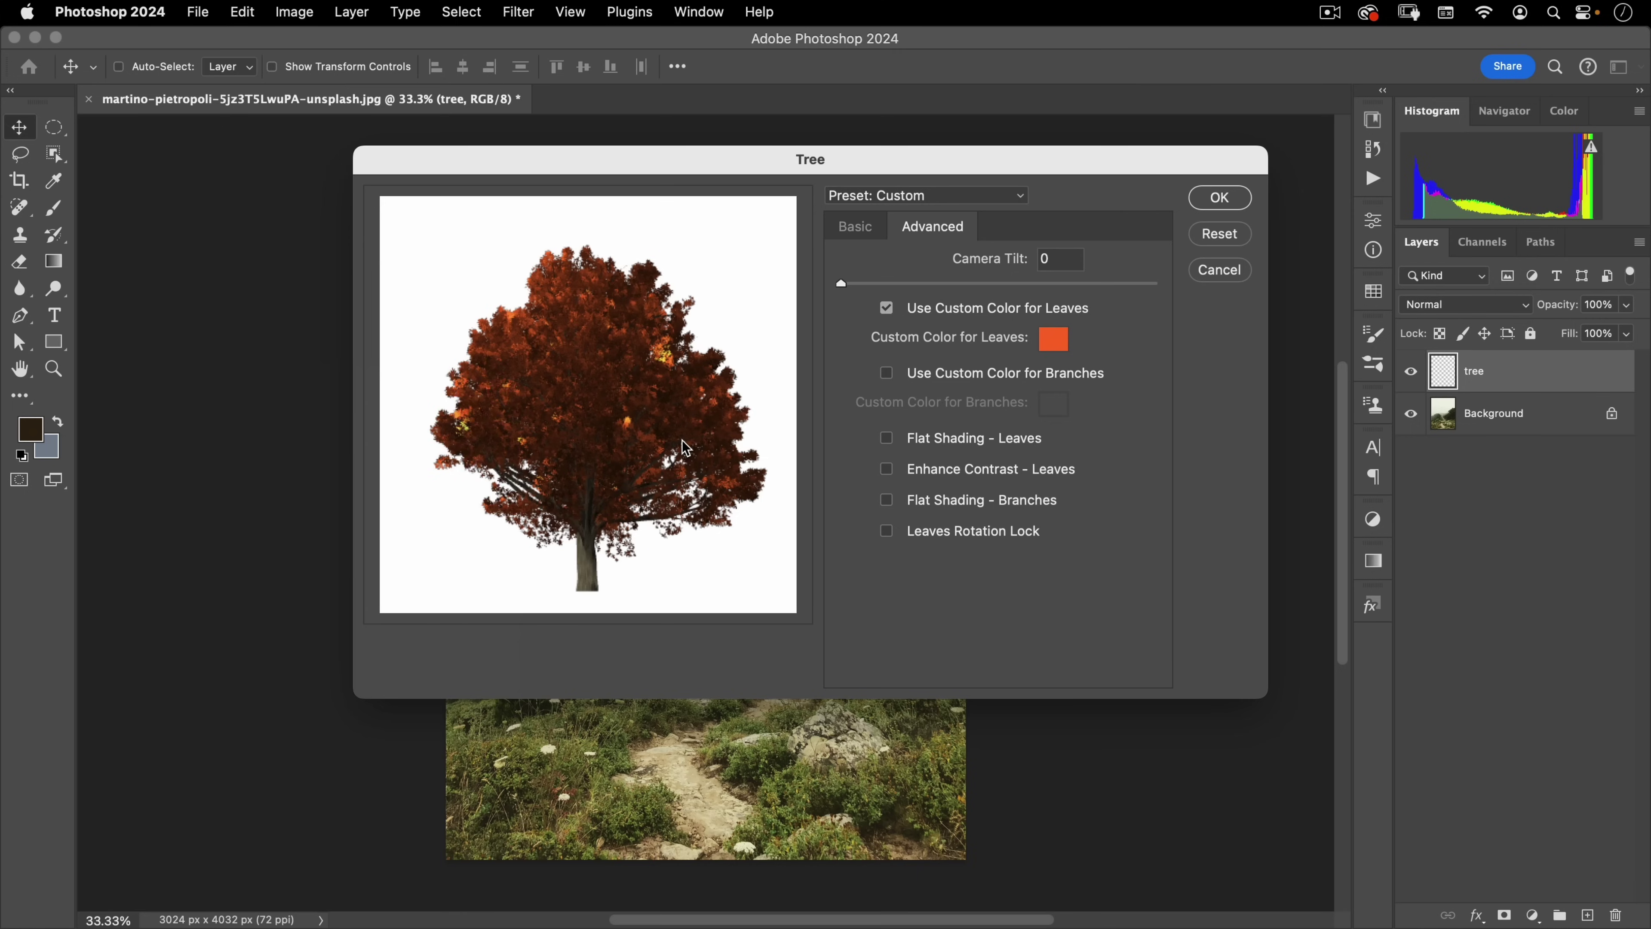
Give the branches a custom dark brown-grey colour, 493E3F
{"action": "left_click", "coordinate": [934, 380]}
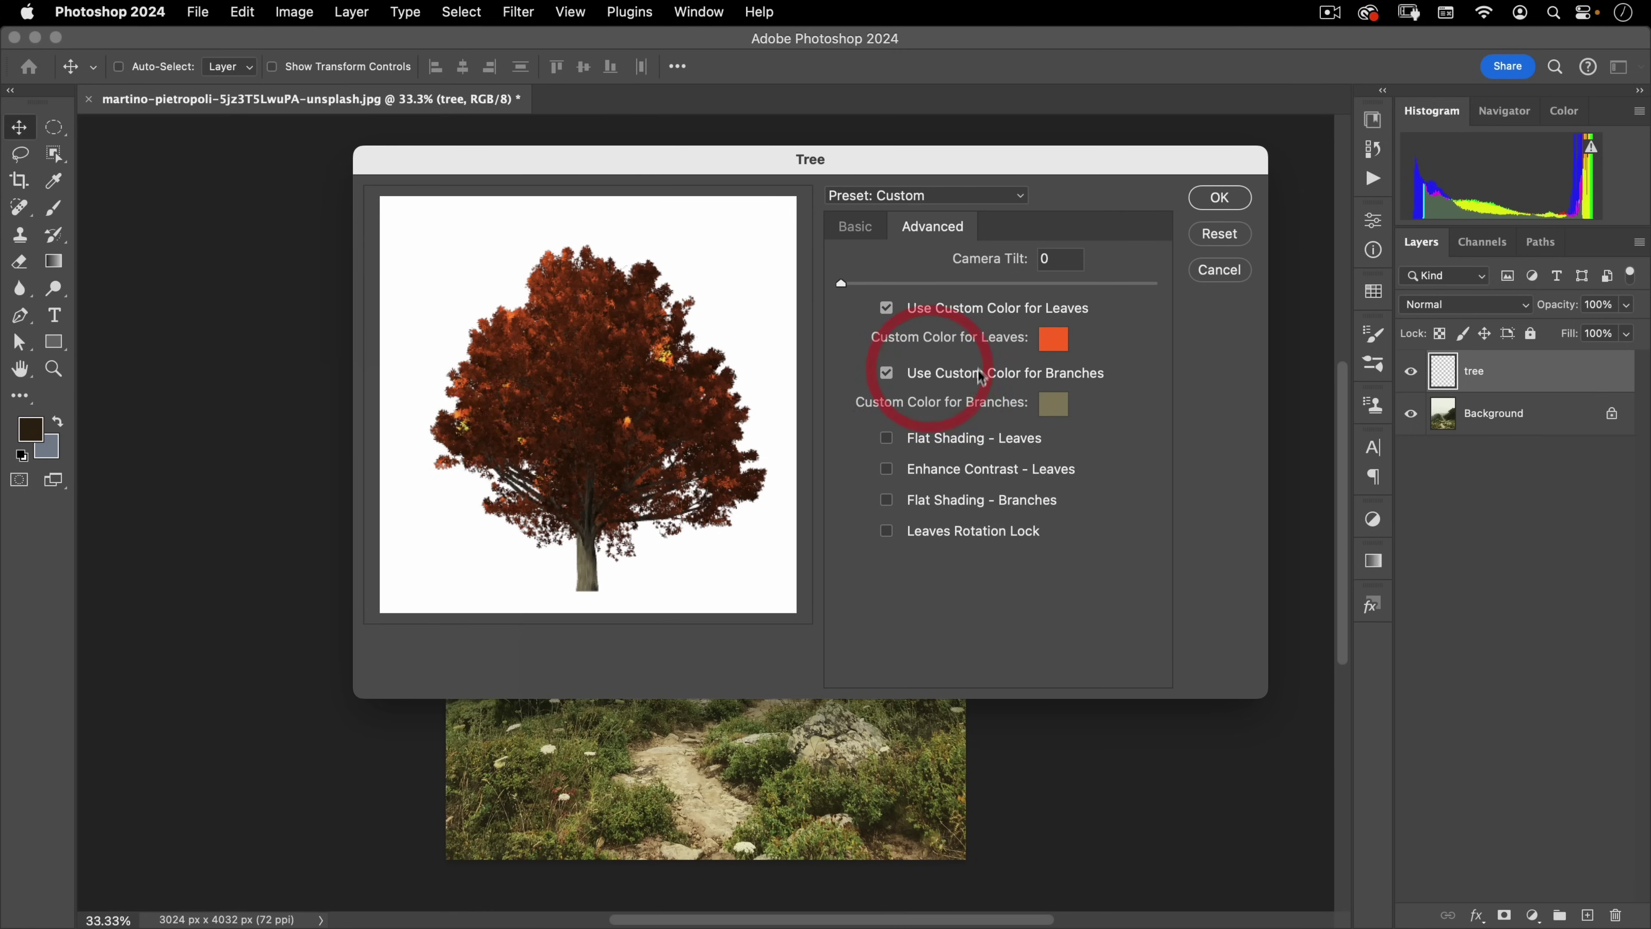
{"action": "left_click", "coordinate": [1054, 404]}
{"action": "left_click_drag", "start_coordinate": [363, 499], "coordinate": [326, 545]}
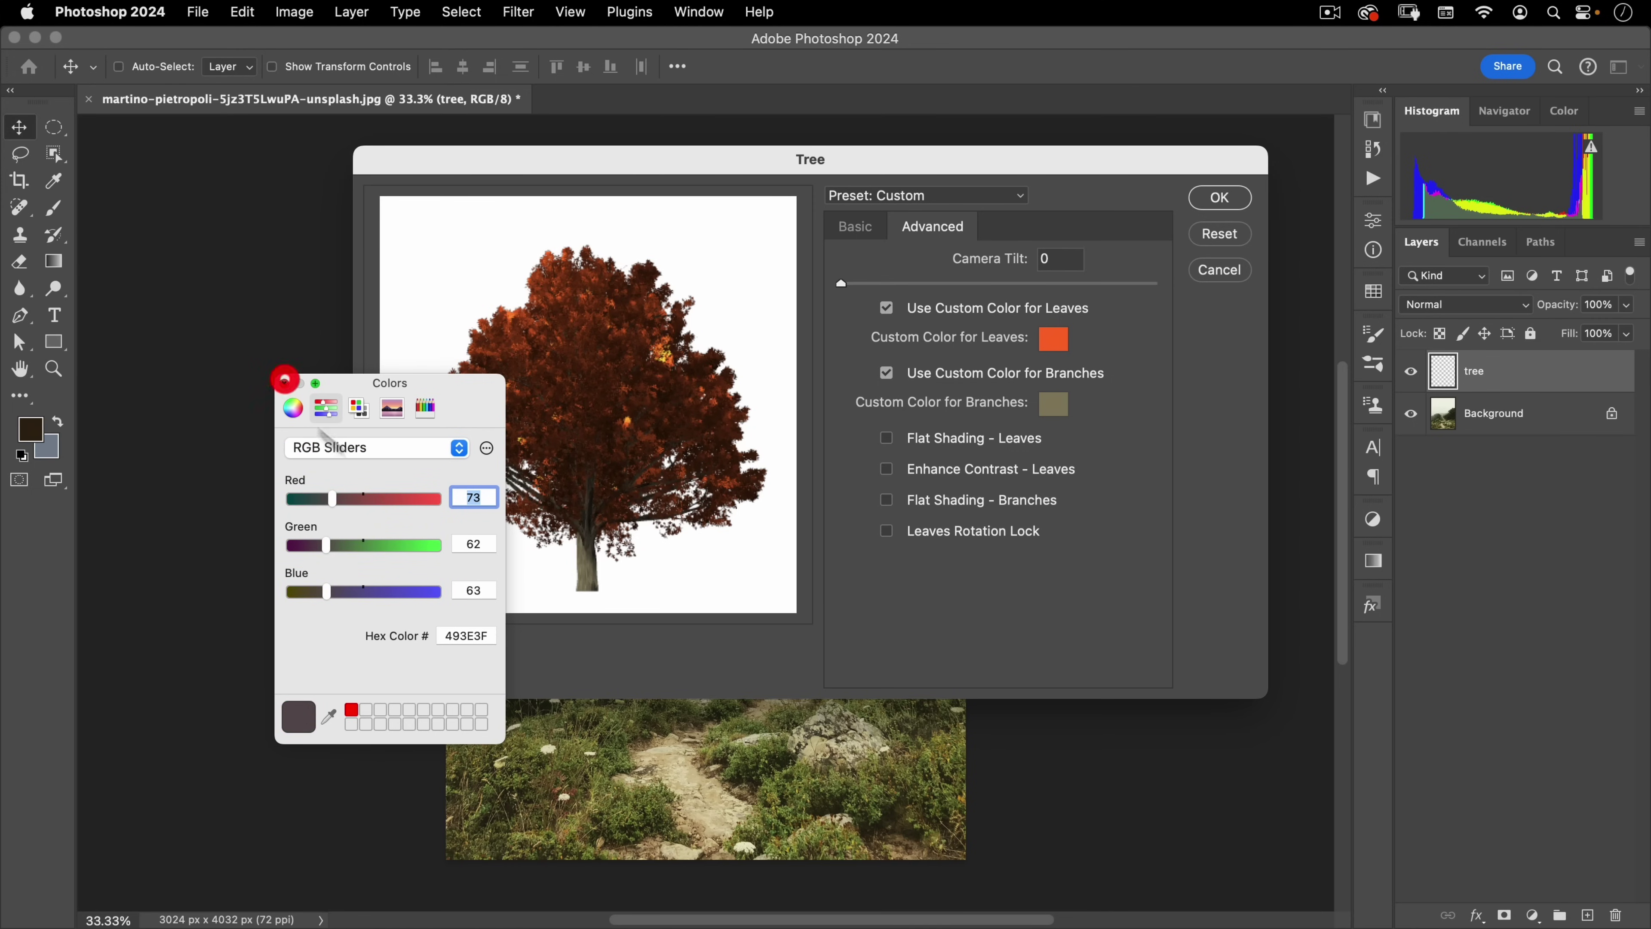
{"action": "left_click", "coordinate": [284, 380]}
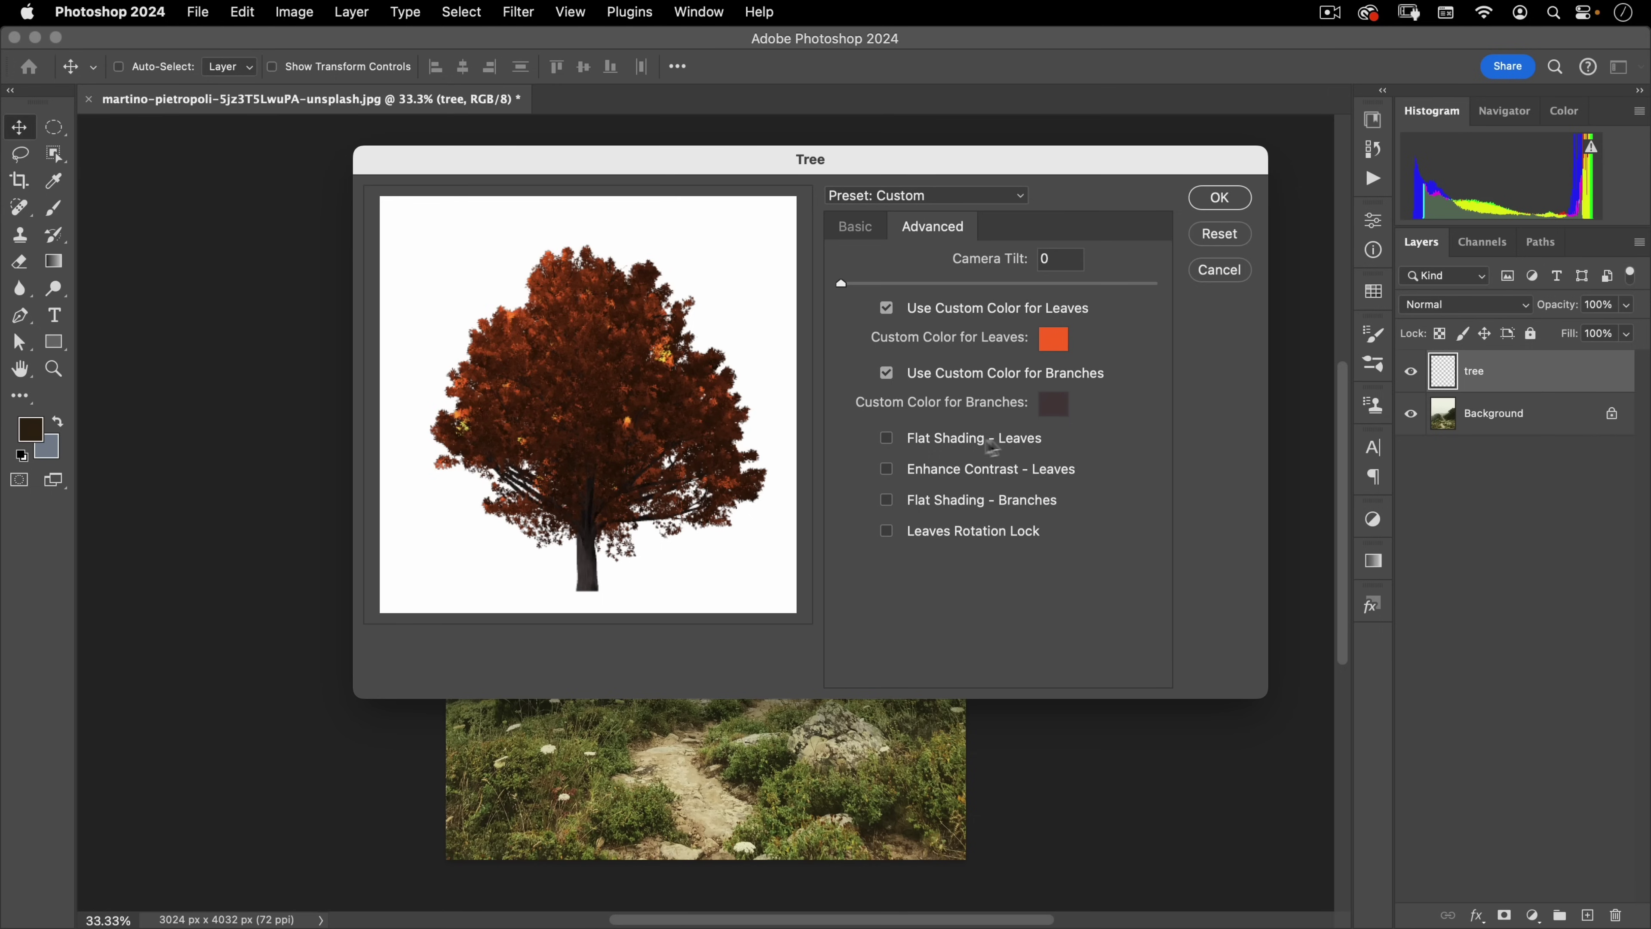
Try Flat Shading and Enhance Contrast on leaves and branches, leaving all of them off
{"action": "left_click", "coordinate": [888, 439]}
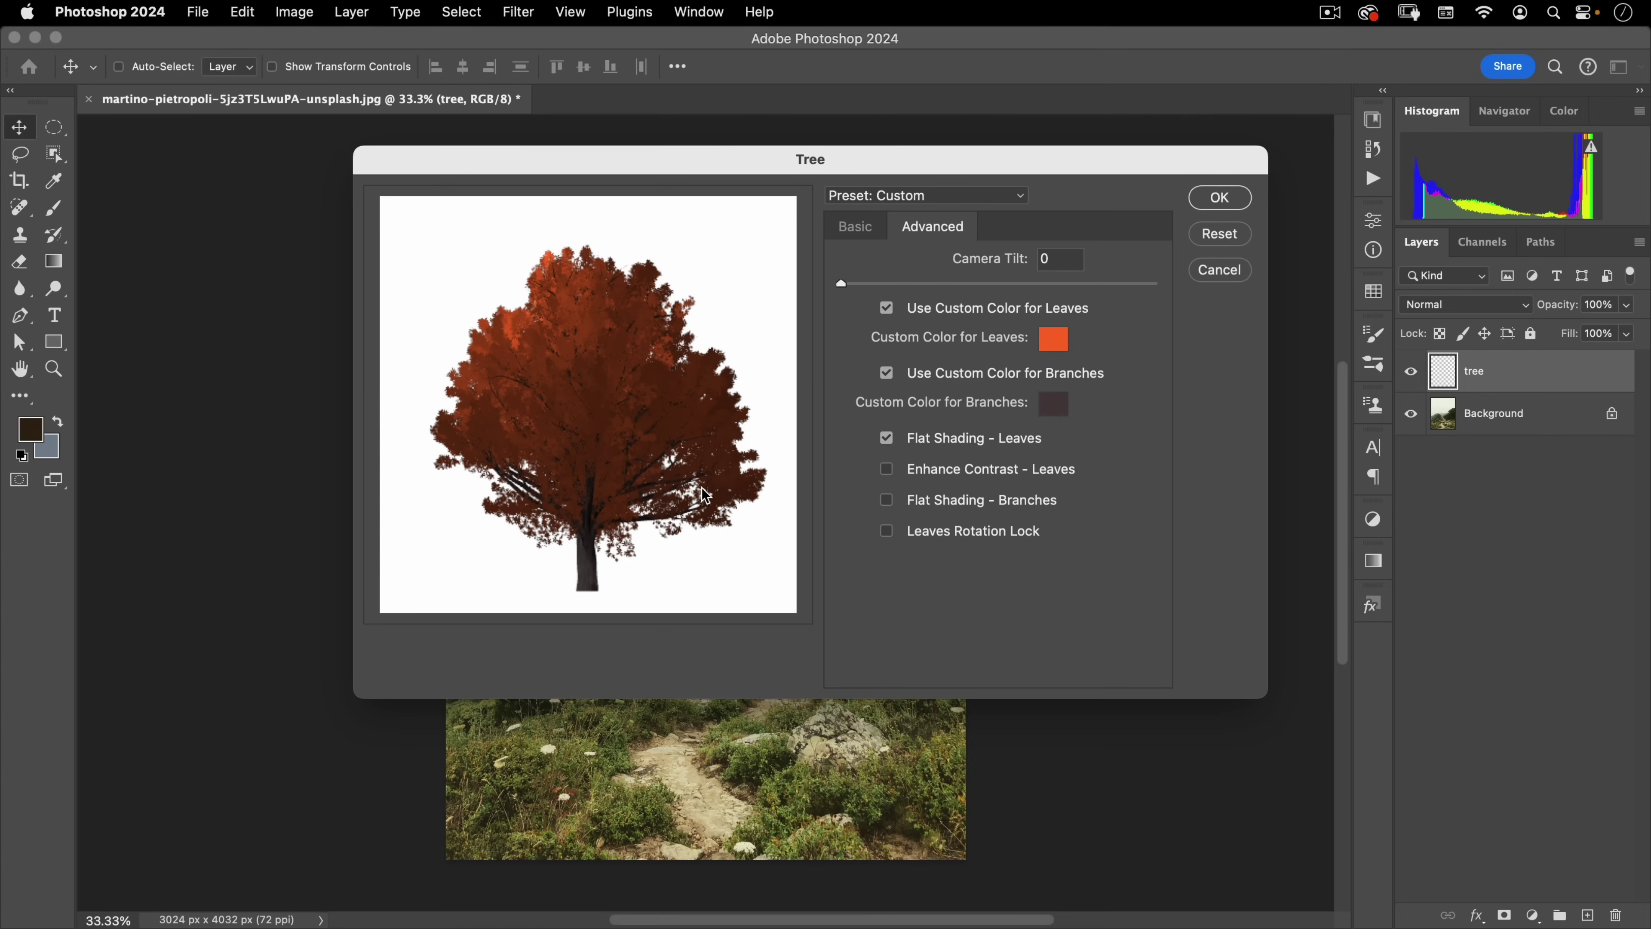
{"action": "left_click", "coordinate": [937, 445]}
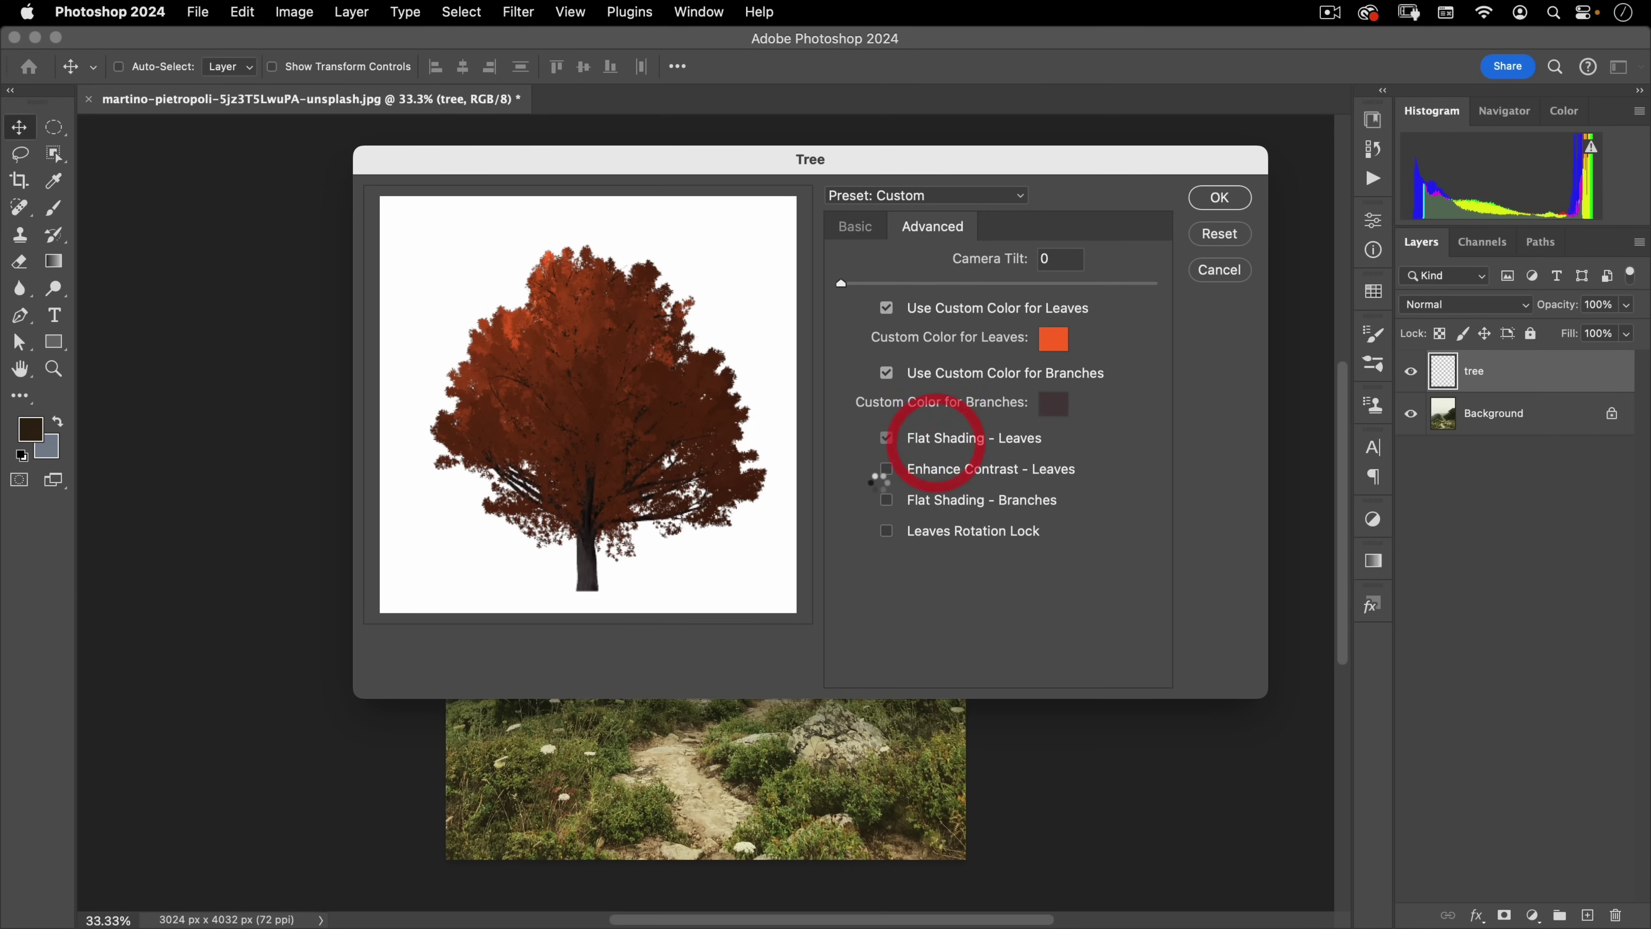
{"action": "left_click", "coordinate": [911, 470]}
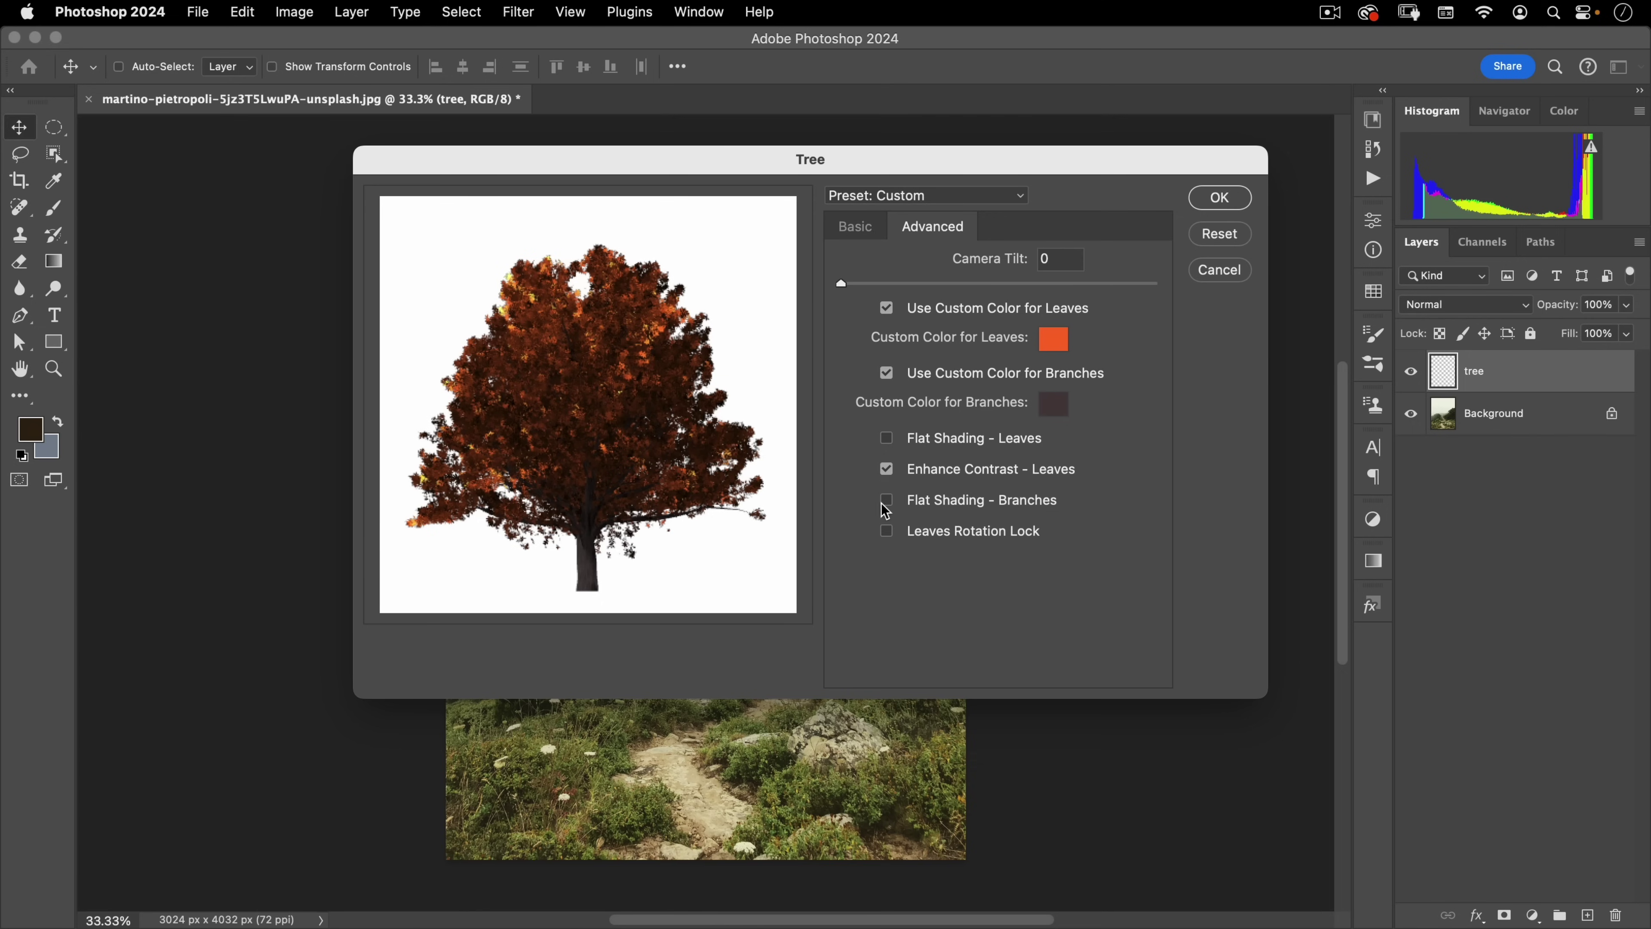
{"action": "left_click", "coordinate": [888, 470]}
{"action": "left_click", "coordinate": [886, 501]}
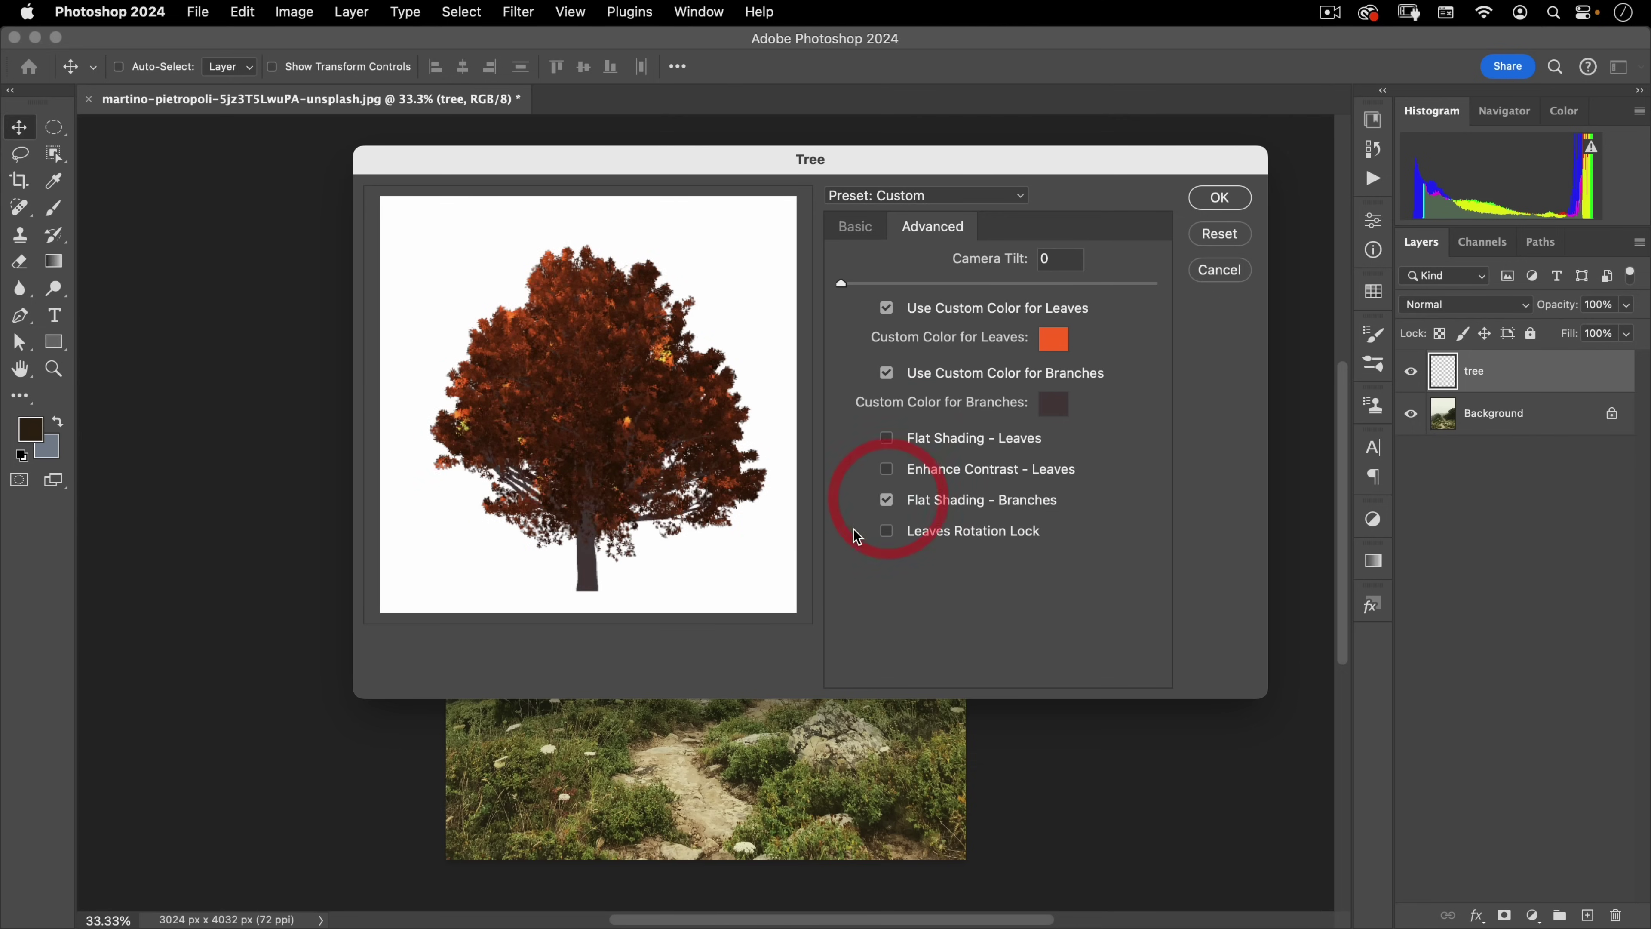
{"action": "left_click", "coordinate": [889, 495]}
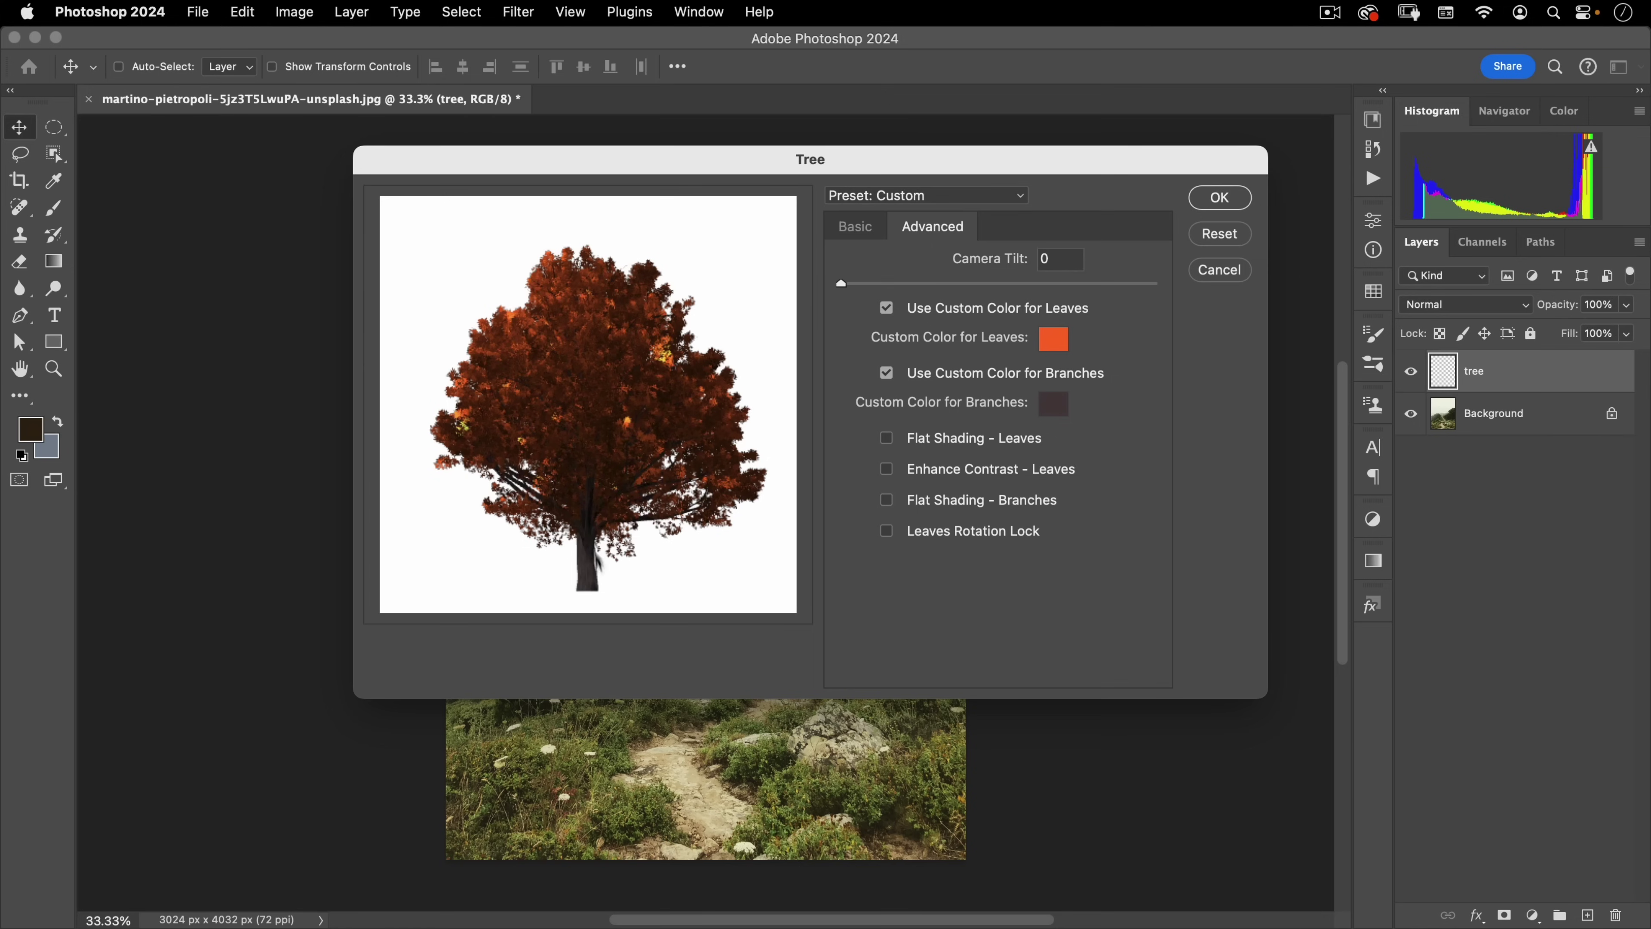
{"action": "left_click", "coordinate": [889, 501]}
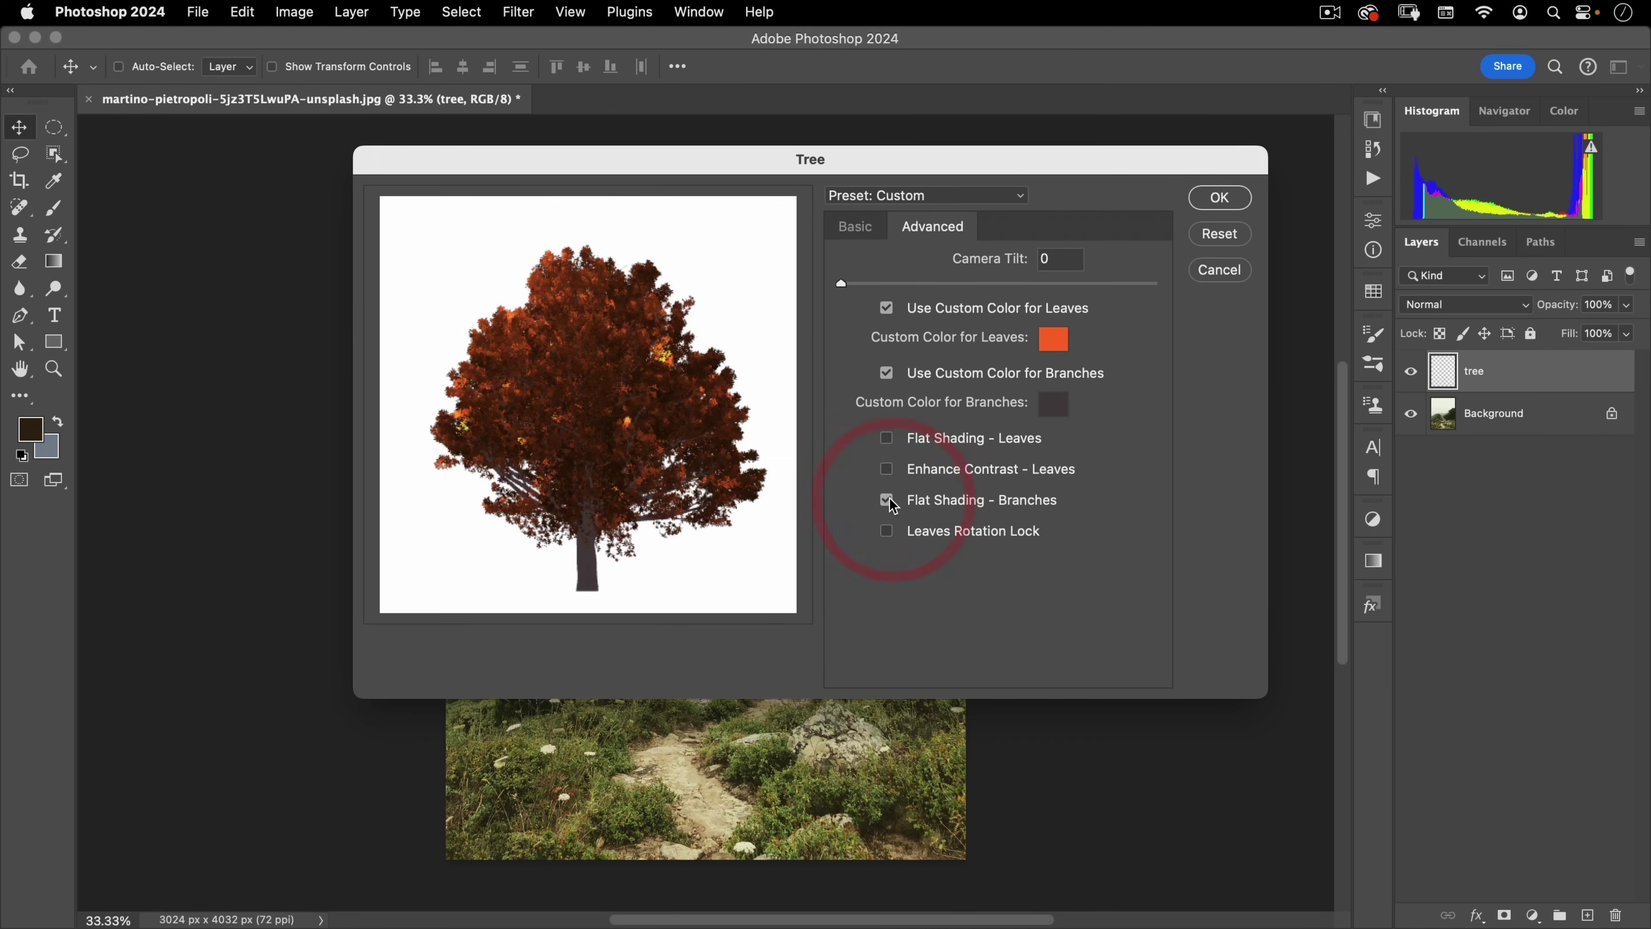
{"action": "left_click", "coordinate": [888, 501]}
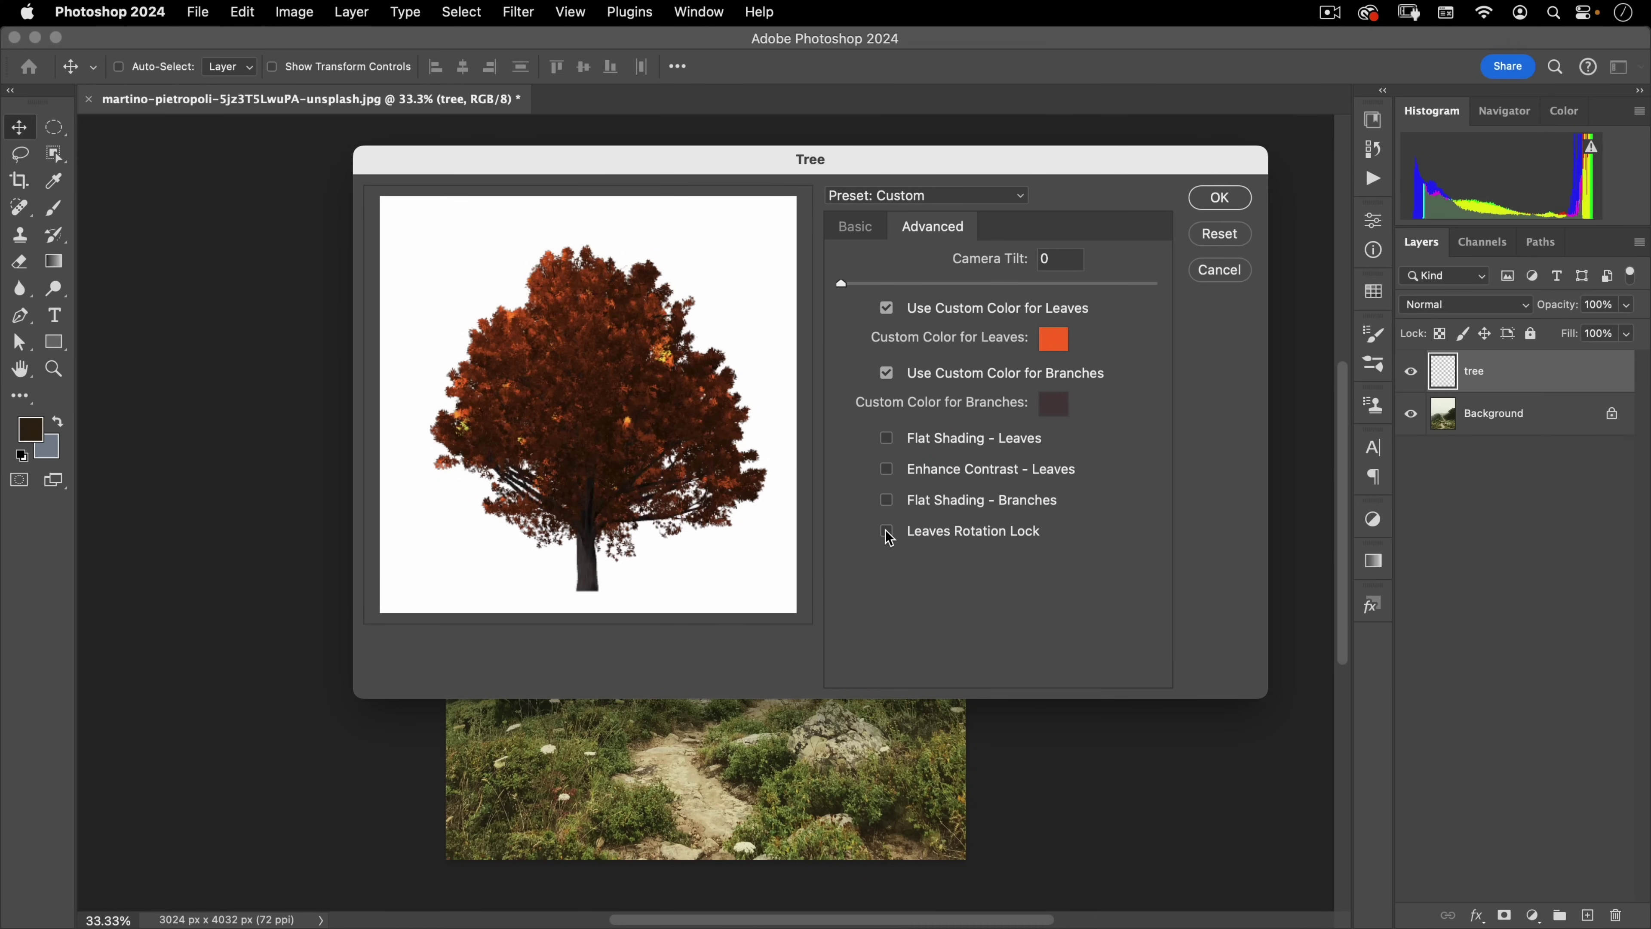
Toggle Leaves Rotation Lock off again and uncheck both custom branch and leaf colours
{"action": "left_click", "coordinate": [889, 532]}
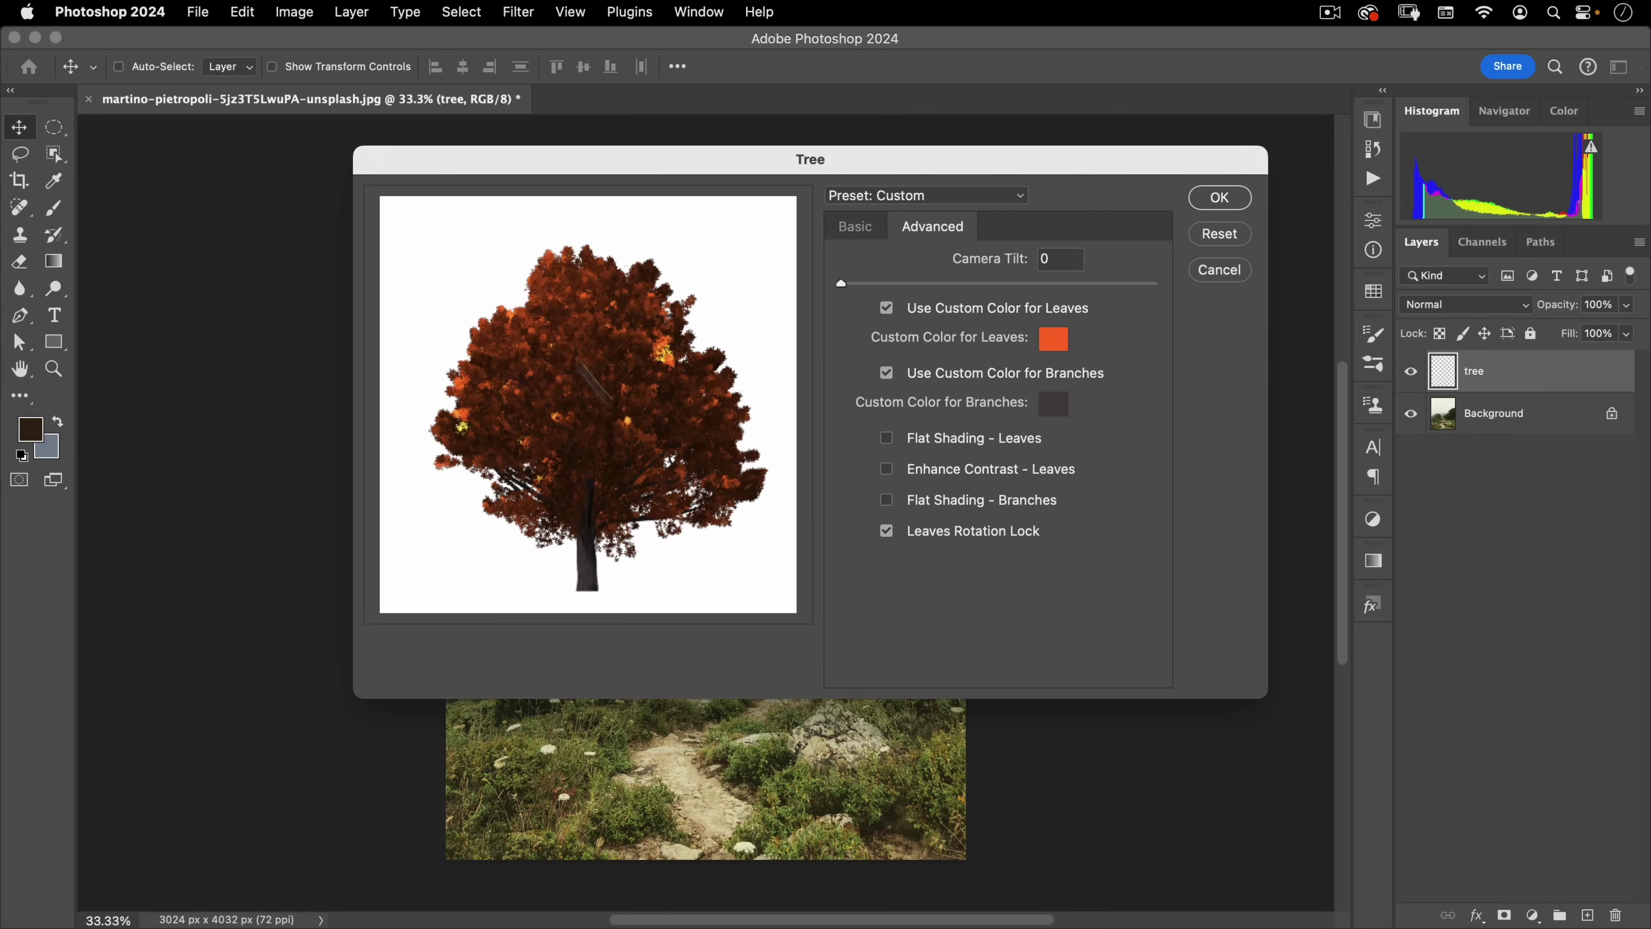
{"action": "left_click", "coordinate": [889, 533]}
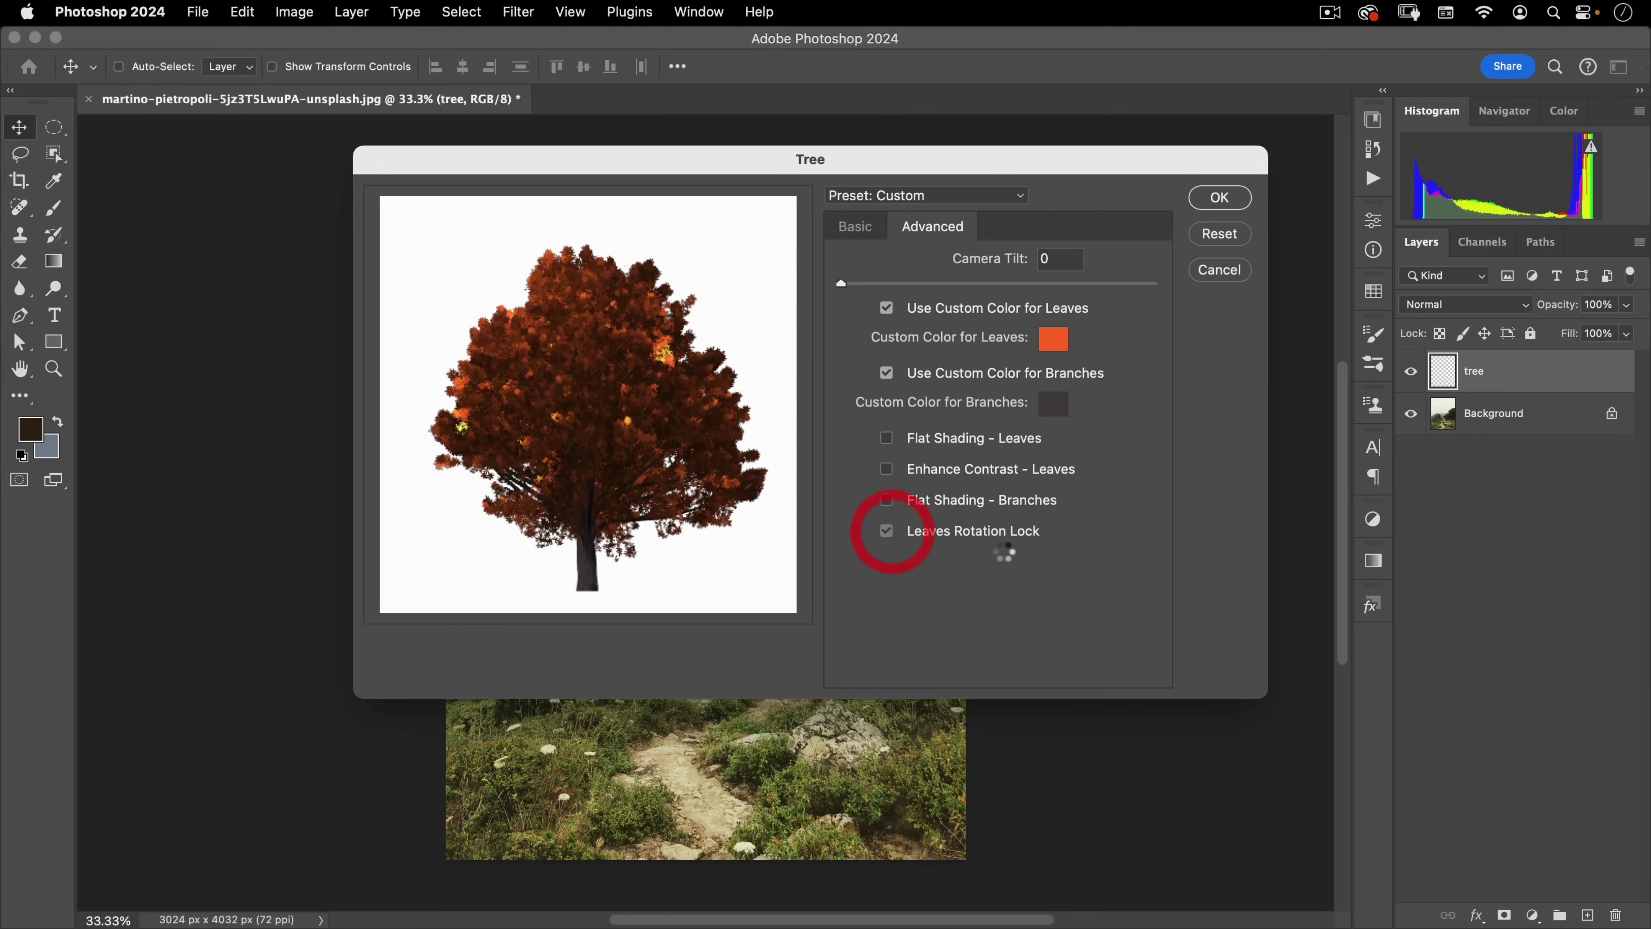
{"action": "left_click", "coordinate": [888, 373]}
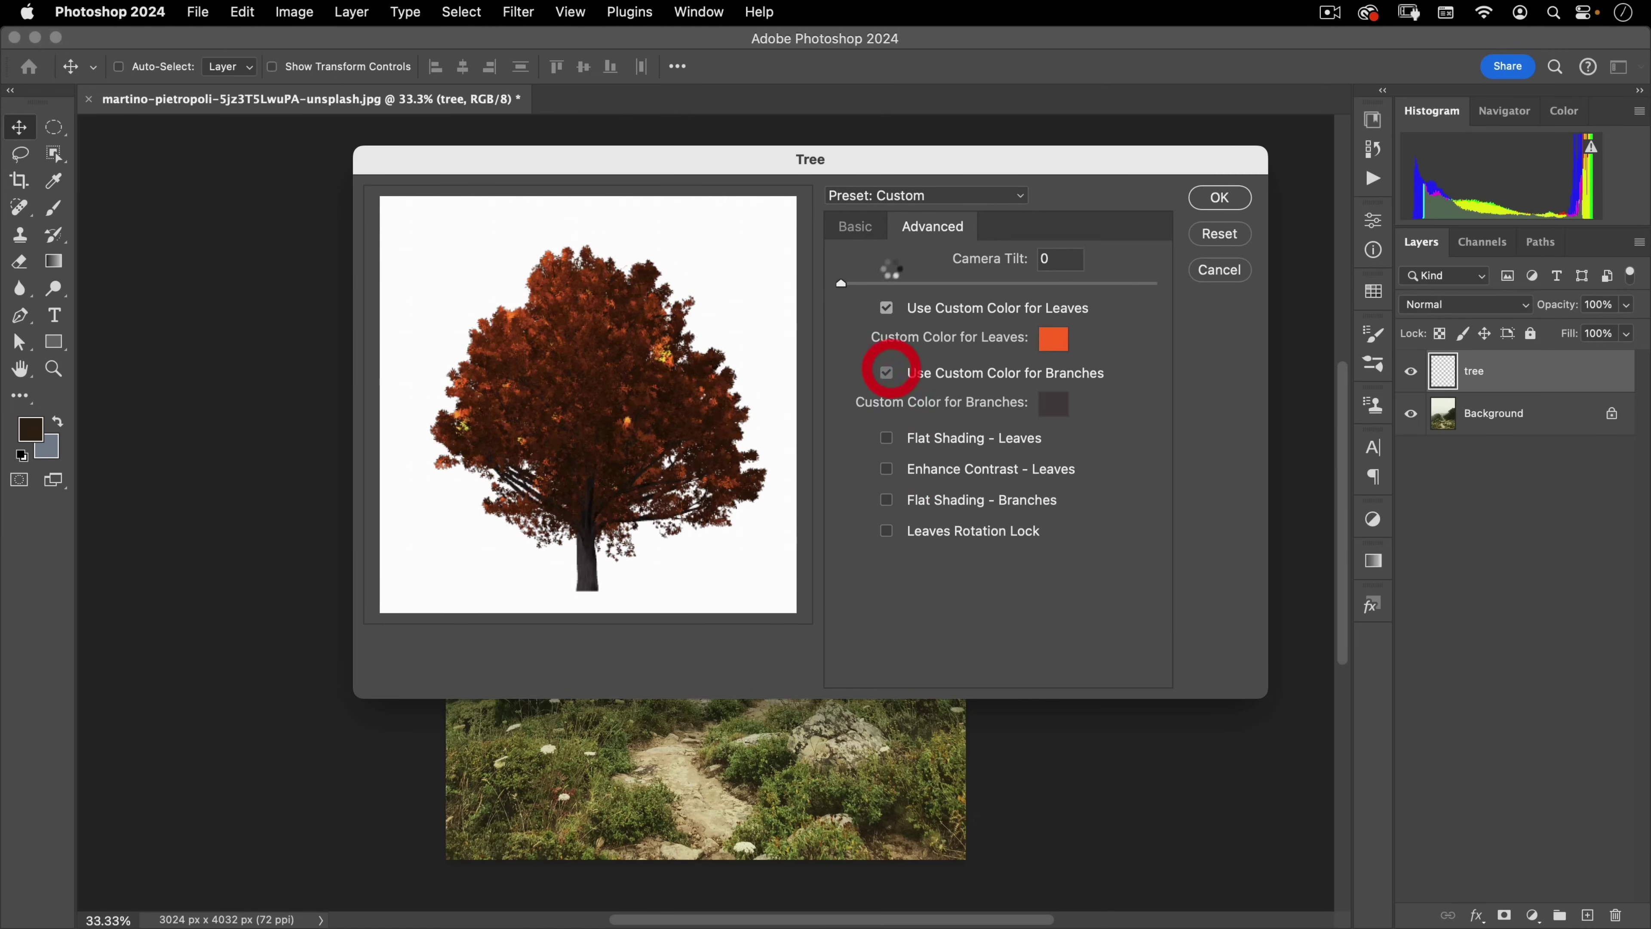
{"action": "left_click", "coordinate": [886, 308]}
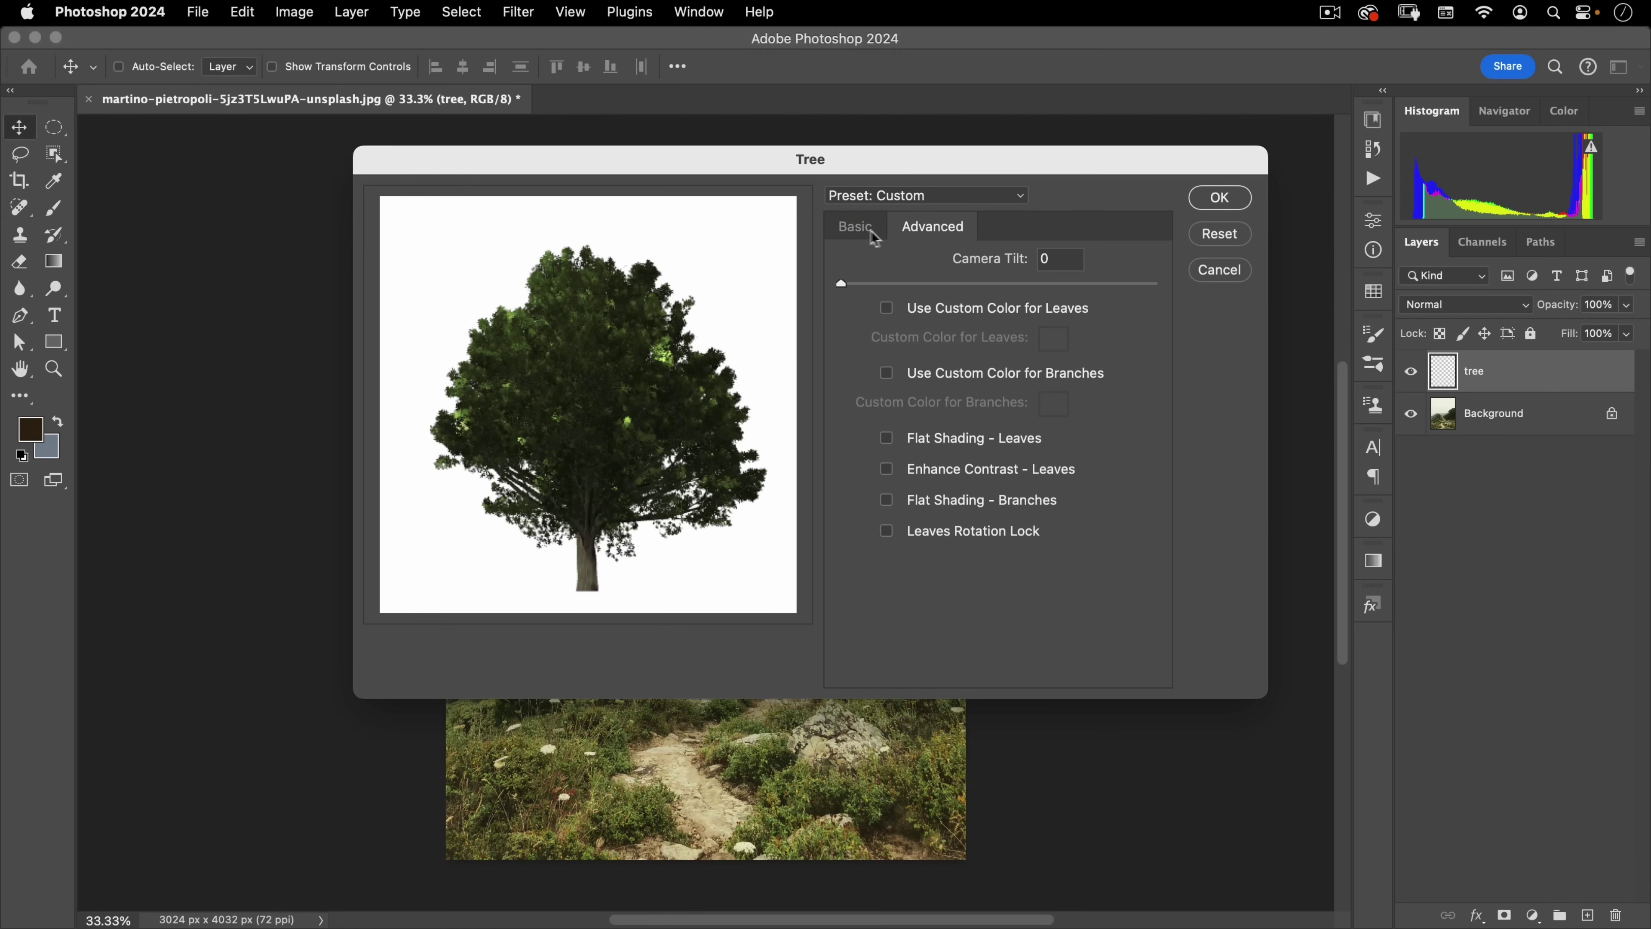
Set Base Tree Type to 6: Spruce Tree in the Basic tab and render it with OK
{"action": "left_click", "coordinate": [857, 227]}
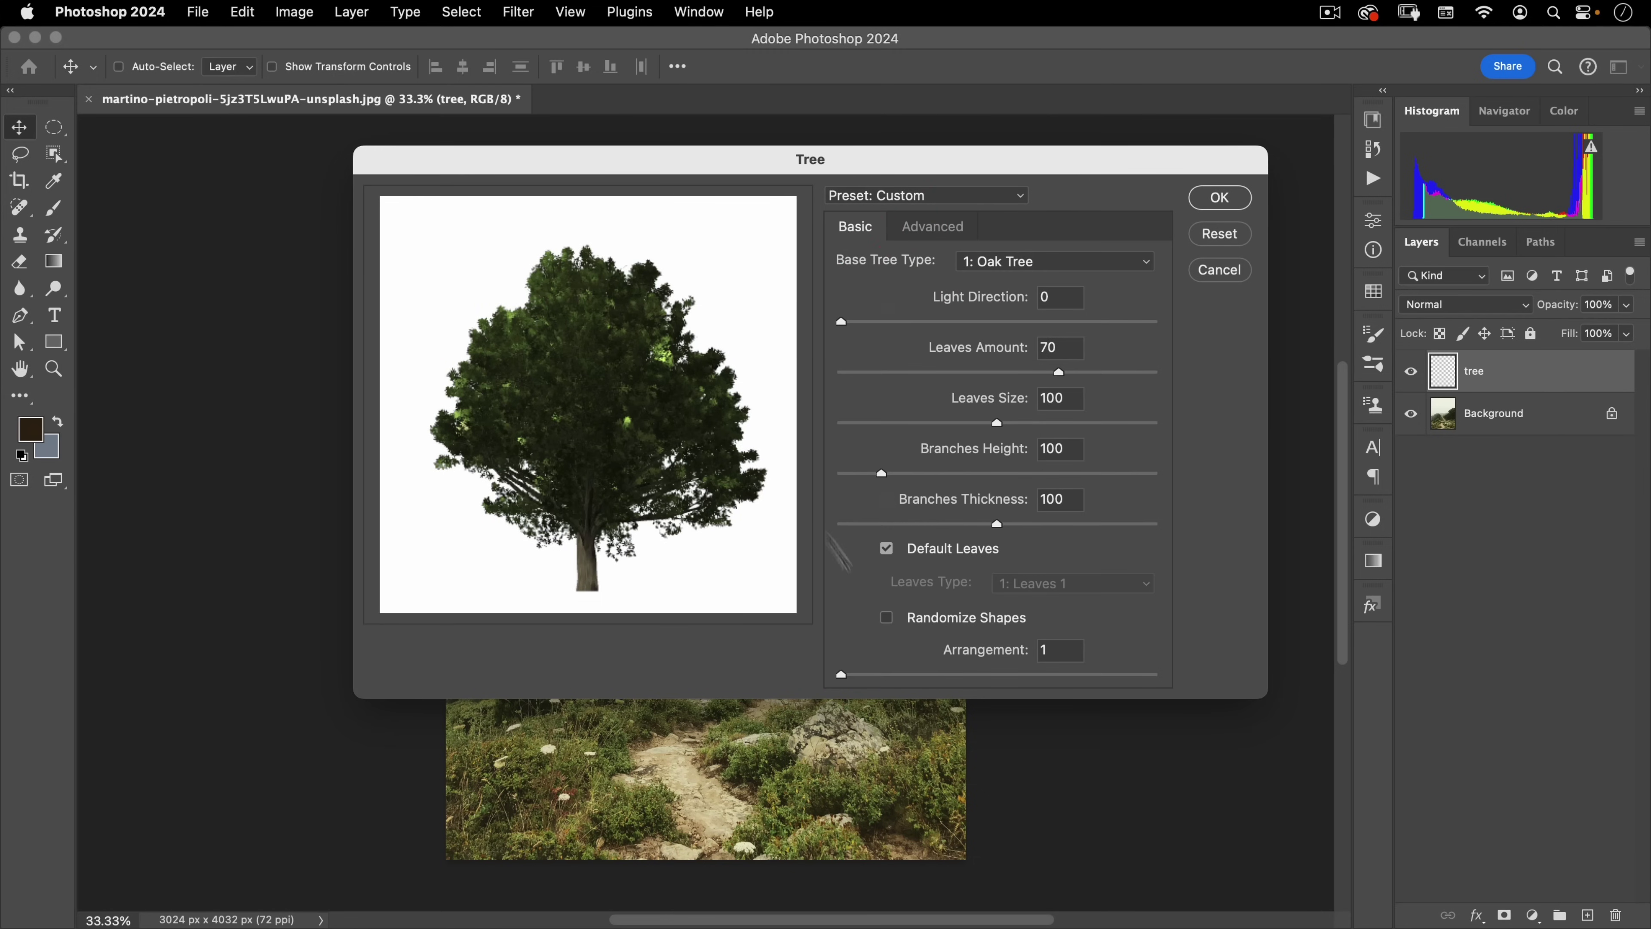
{"action": "left_click_drag", "start_coordinate": [643, 159], "coordinate": [711, 215]}
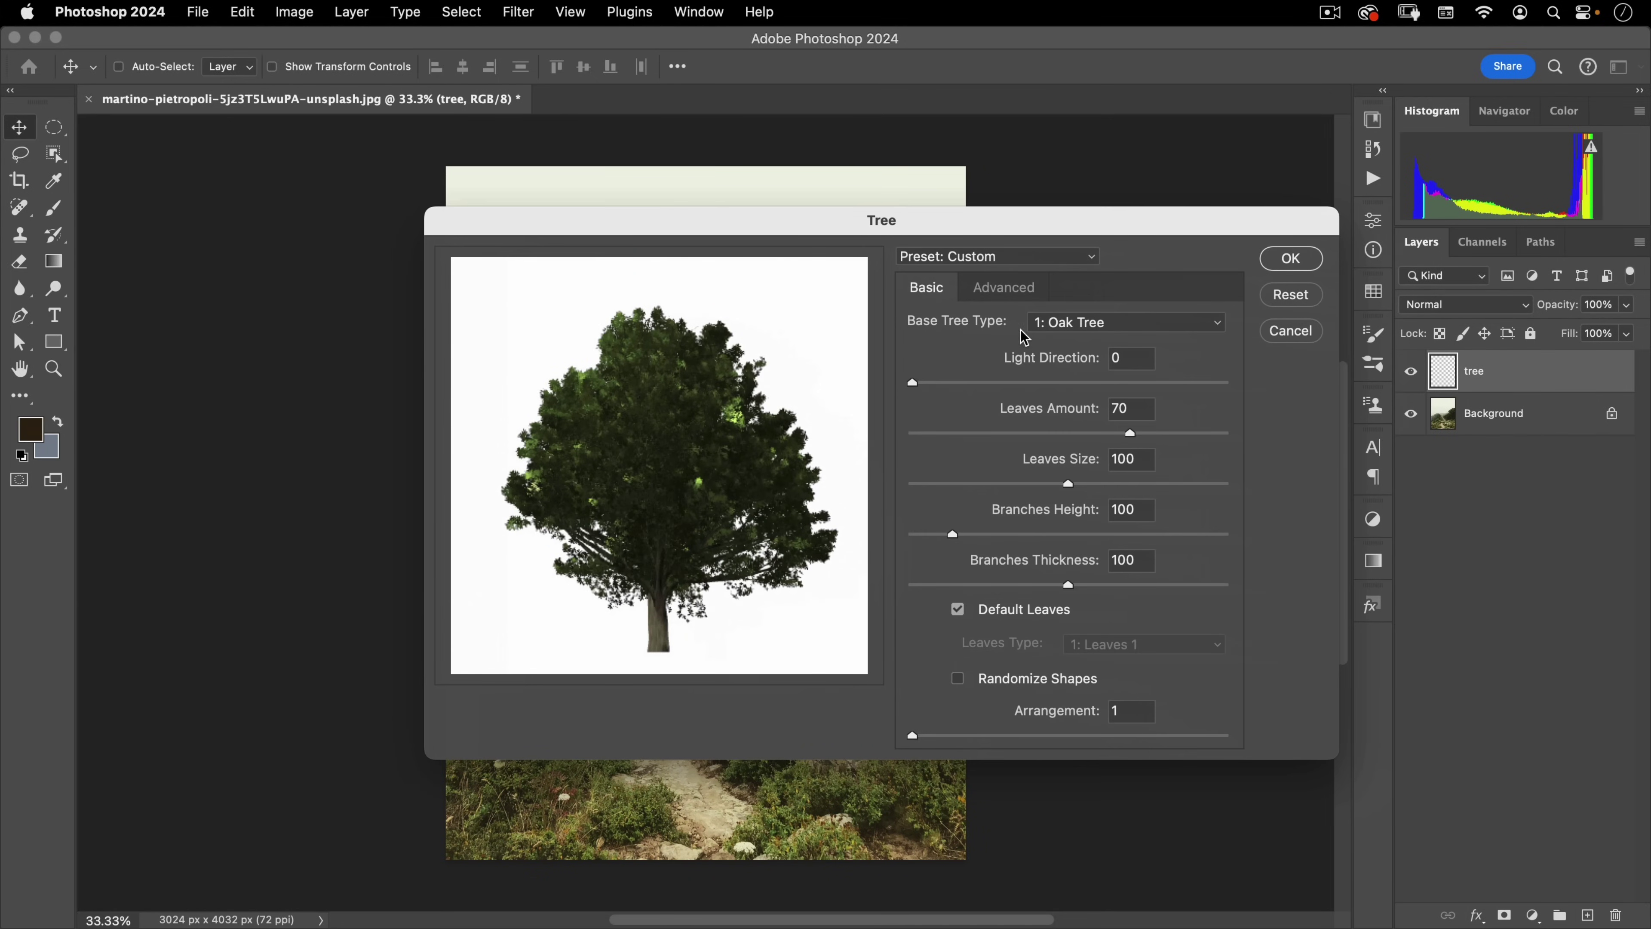
{"action": "left_click", "coordinate": [1133, 324]}
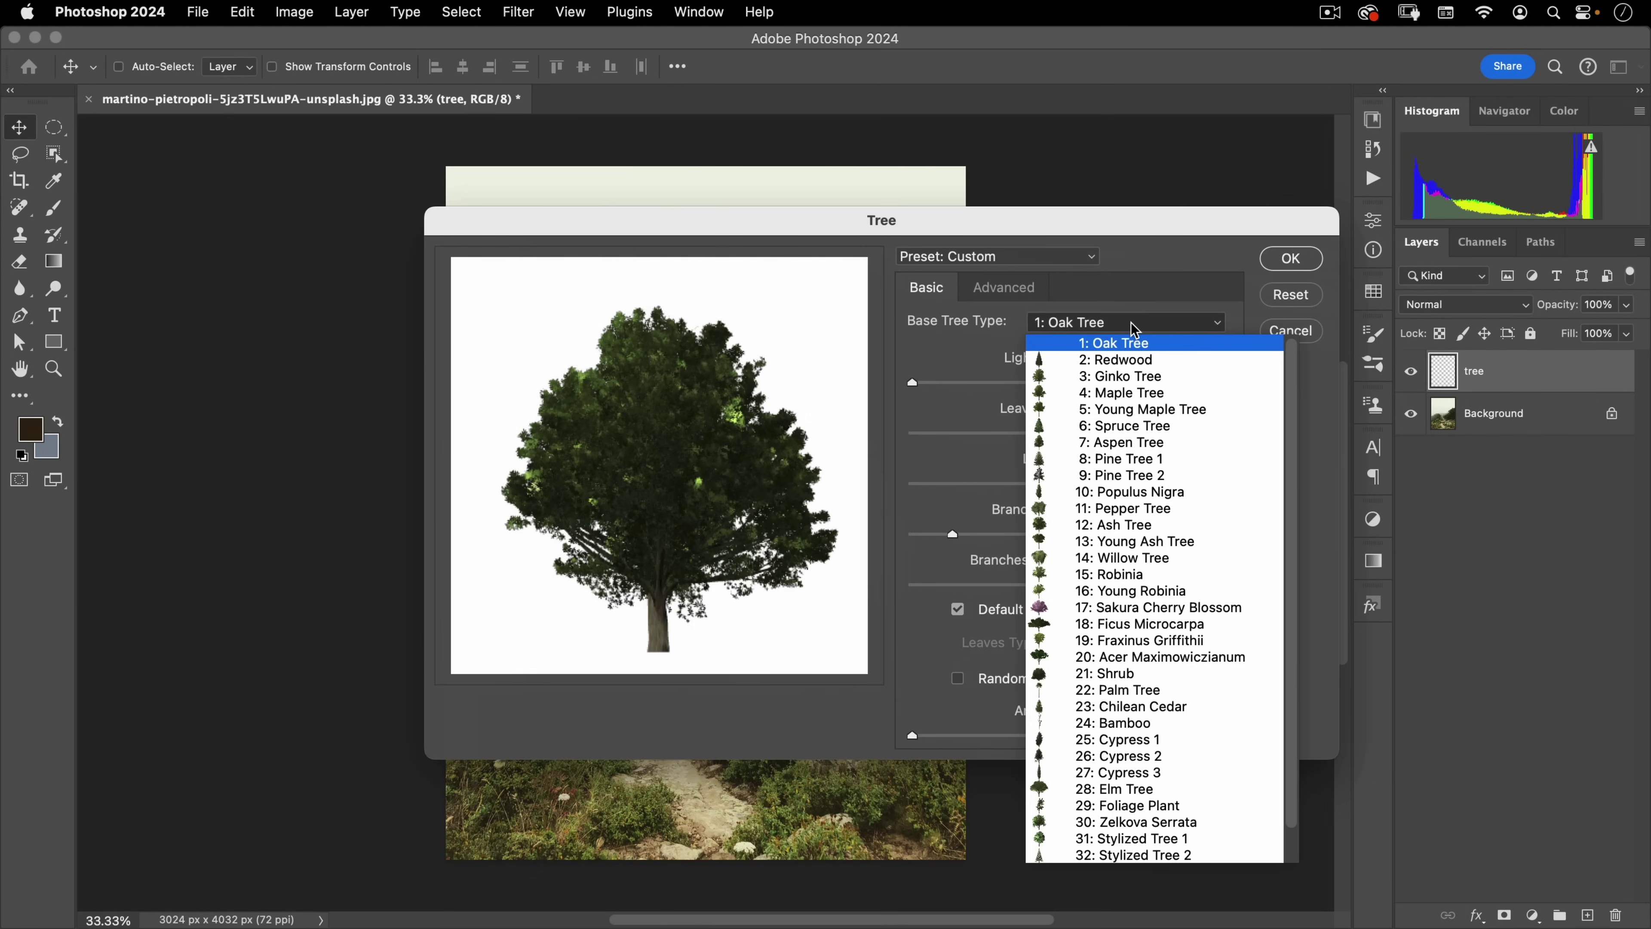
{"action": "left_click", "coordinate": [1137, 428]}
{"action": "left_click", "coordinate": [1137, 429]}
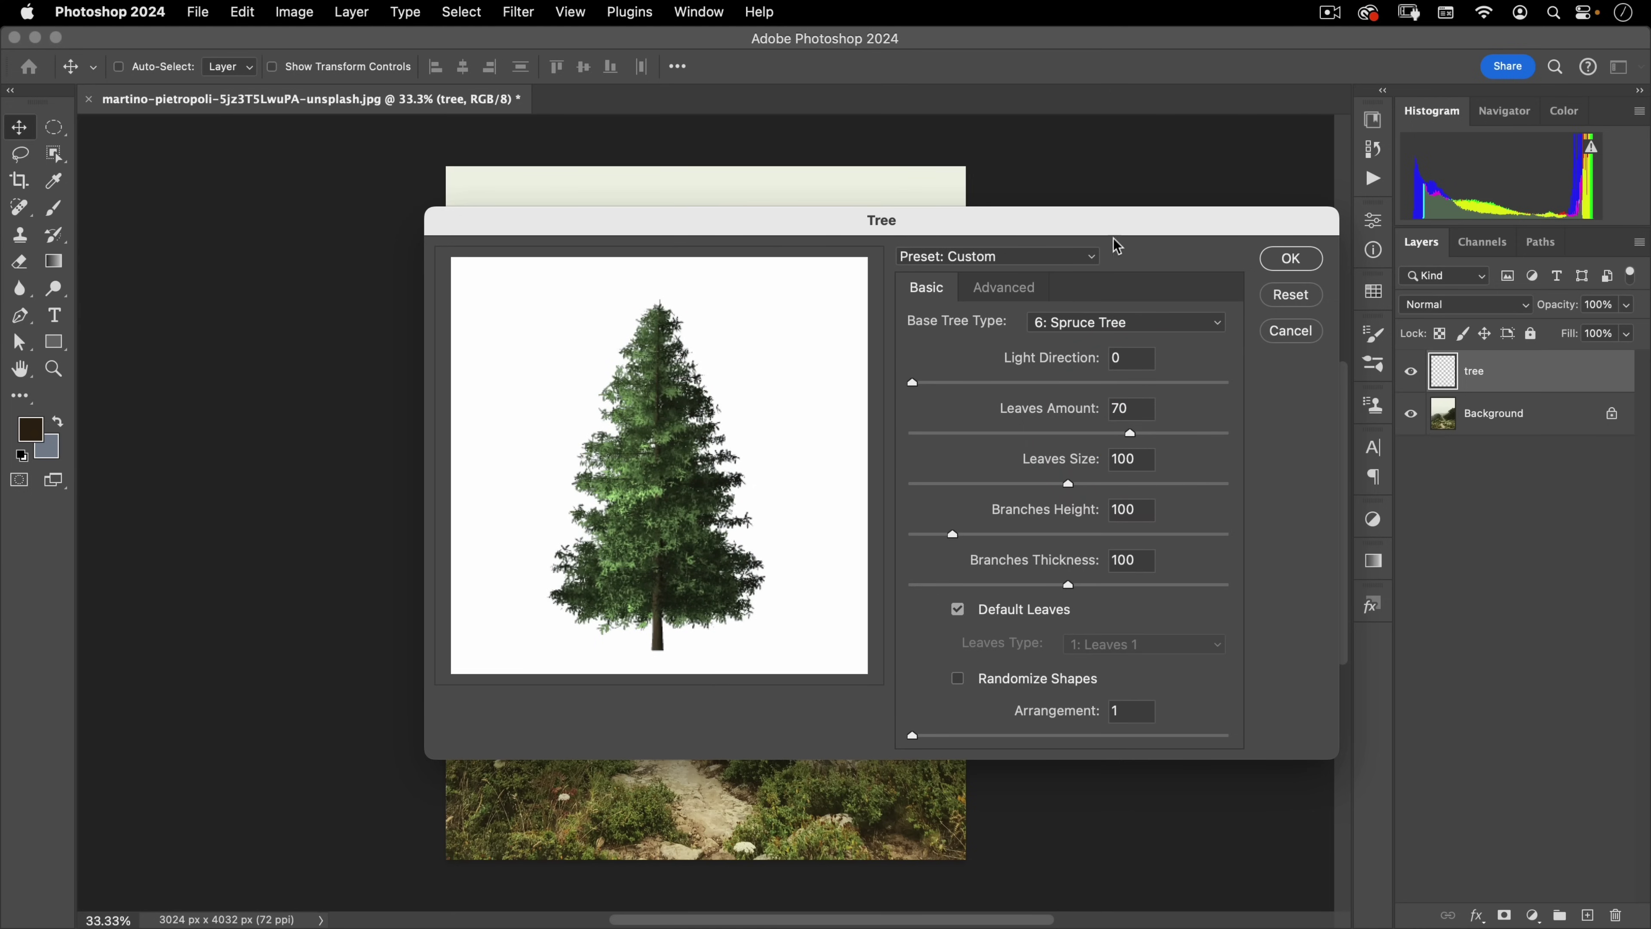
{"action": "left_click", "coordinate": [1290, 258]}
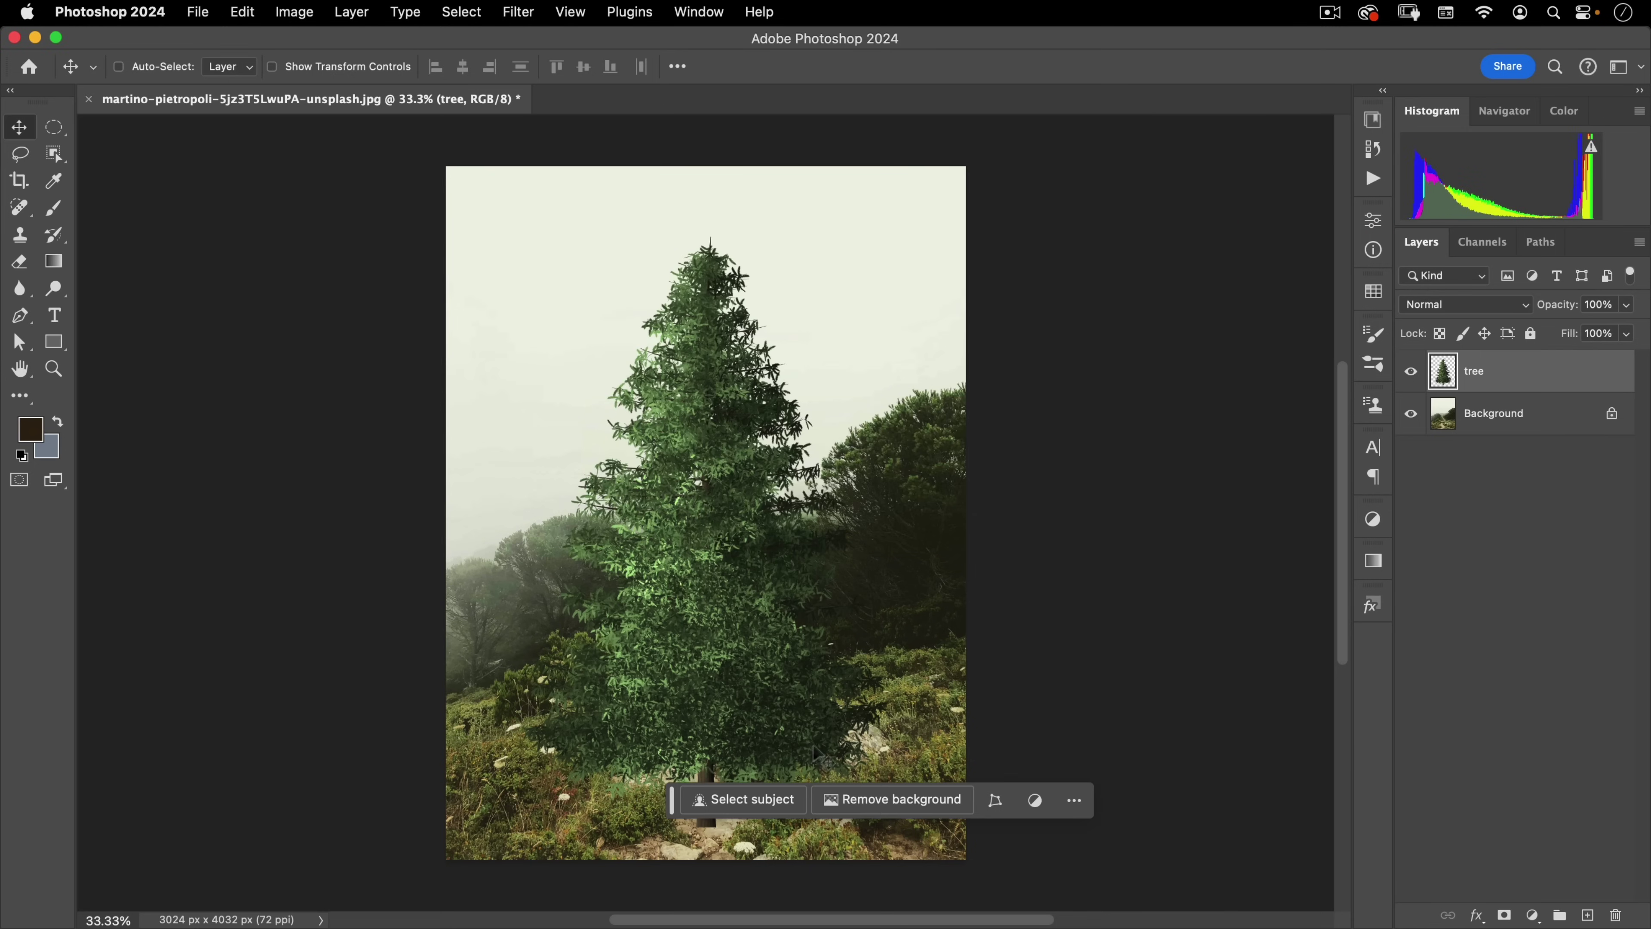
Nudge the spruce upward, then zoom in to inspect its foliage, trunk and base
{"action": "left_click_drag", "start_coordinate": [752, 702], "coordinate": [756, 645]}
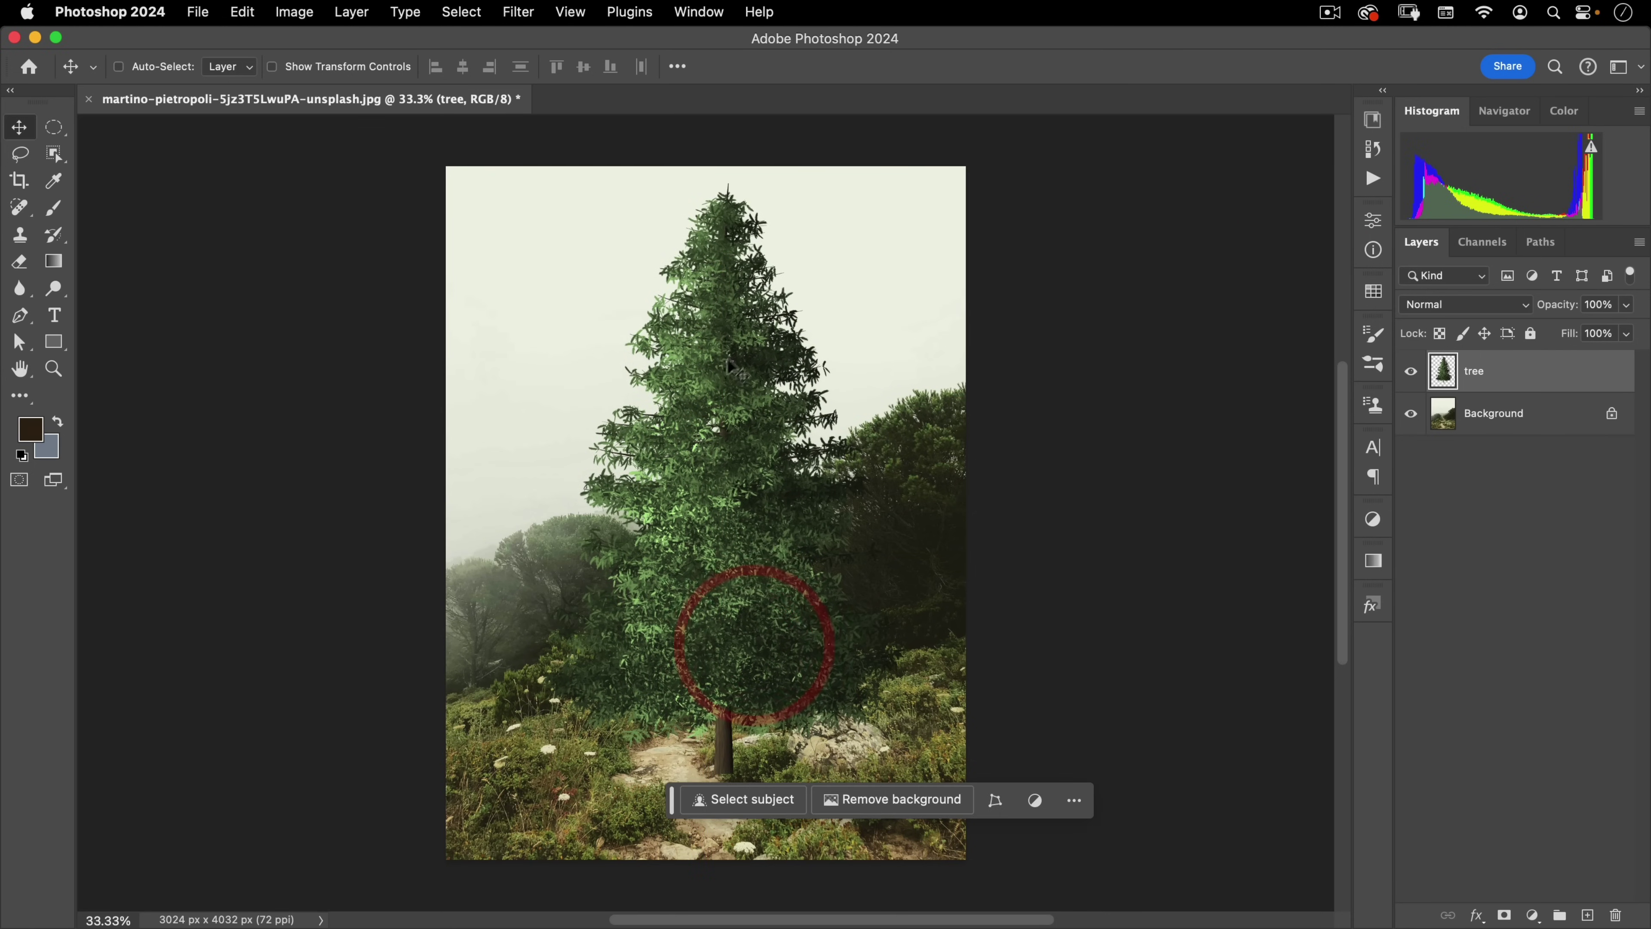
{"action": "scroll", "coordinate": [839, 312], "scroll_direction": "up", "scroll_amount": 5}
{"action": "scroll", "coordinate": [840, 312], "scroll_direction": "up", "scroll_amount": 5}
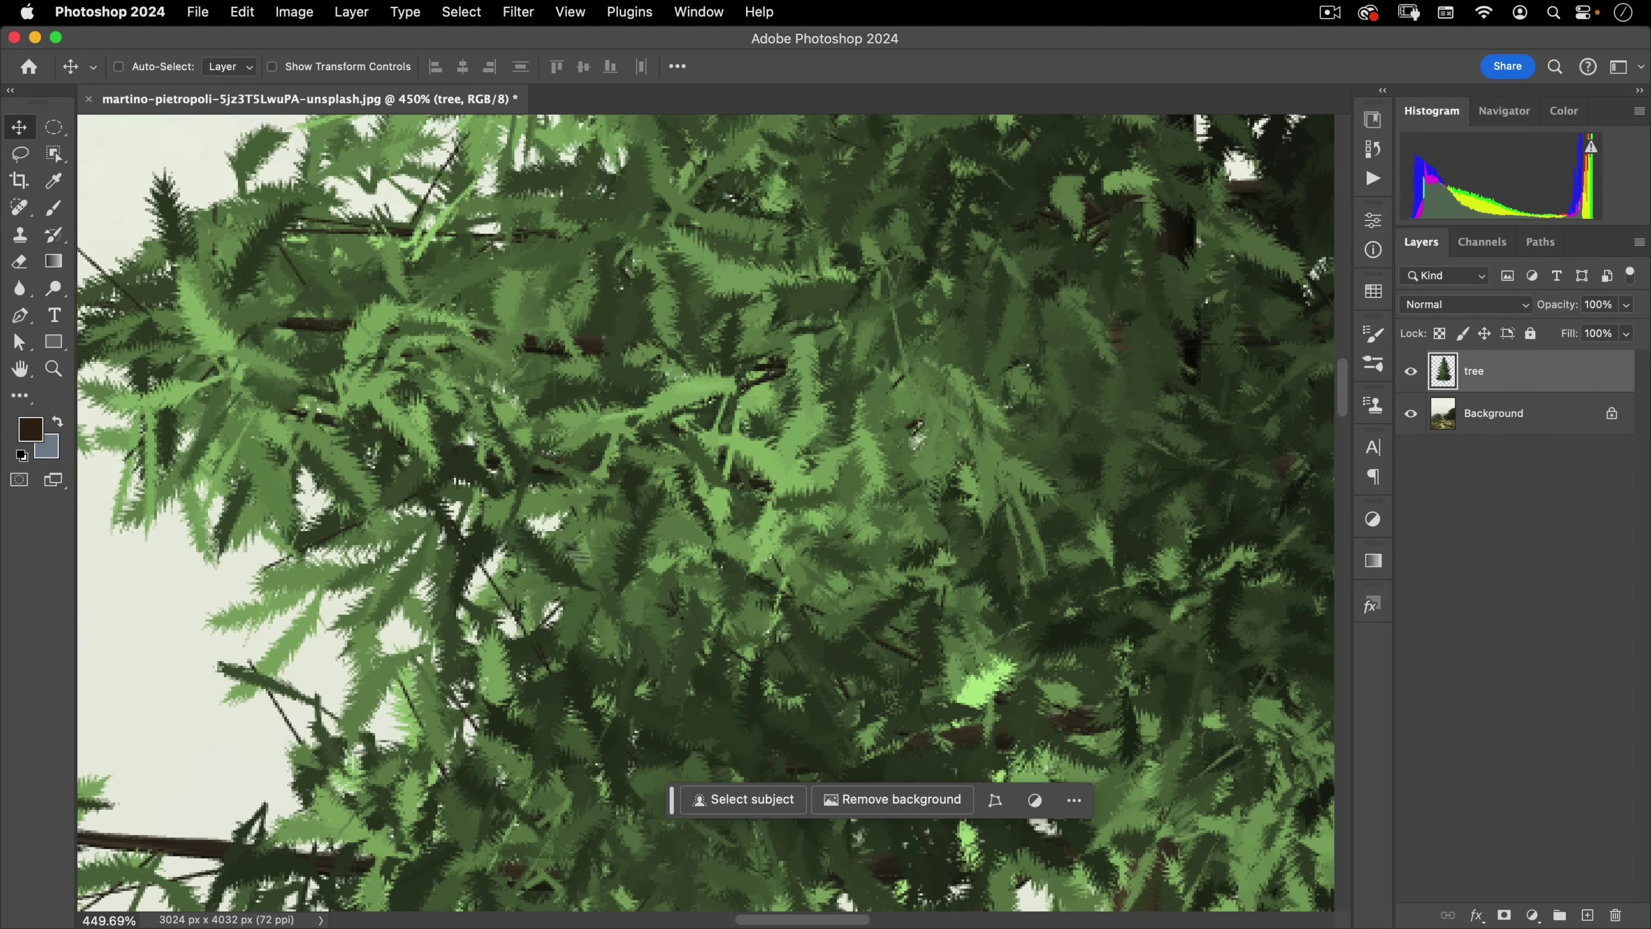
{"action": "left_click_drag", "start_coordinate": [810, 347], "coordinate": [863, 158]}
{"action": "left_click_drag", "start_coordinate": [867, 273], "coordinate": [830, 380]}
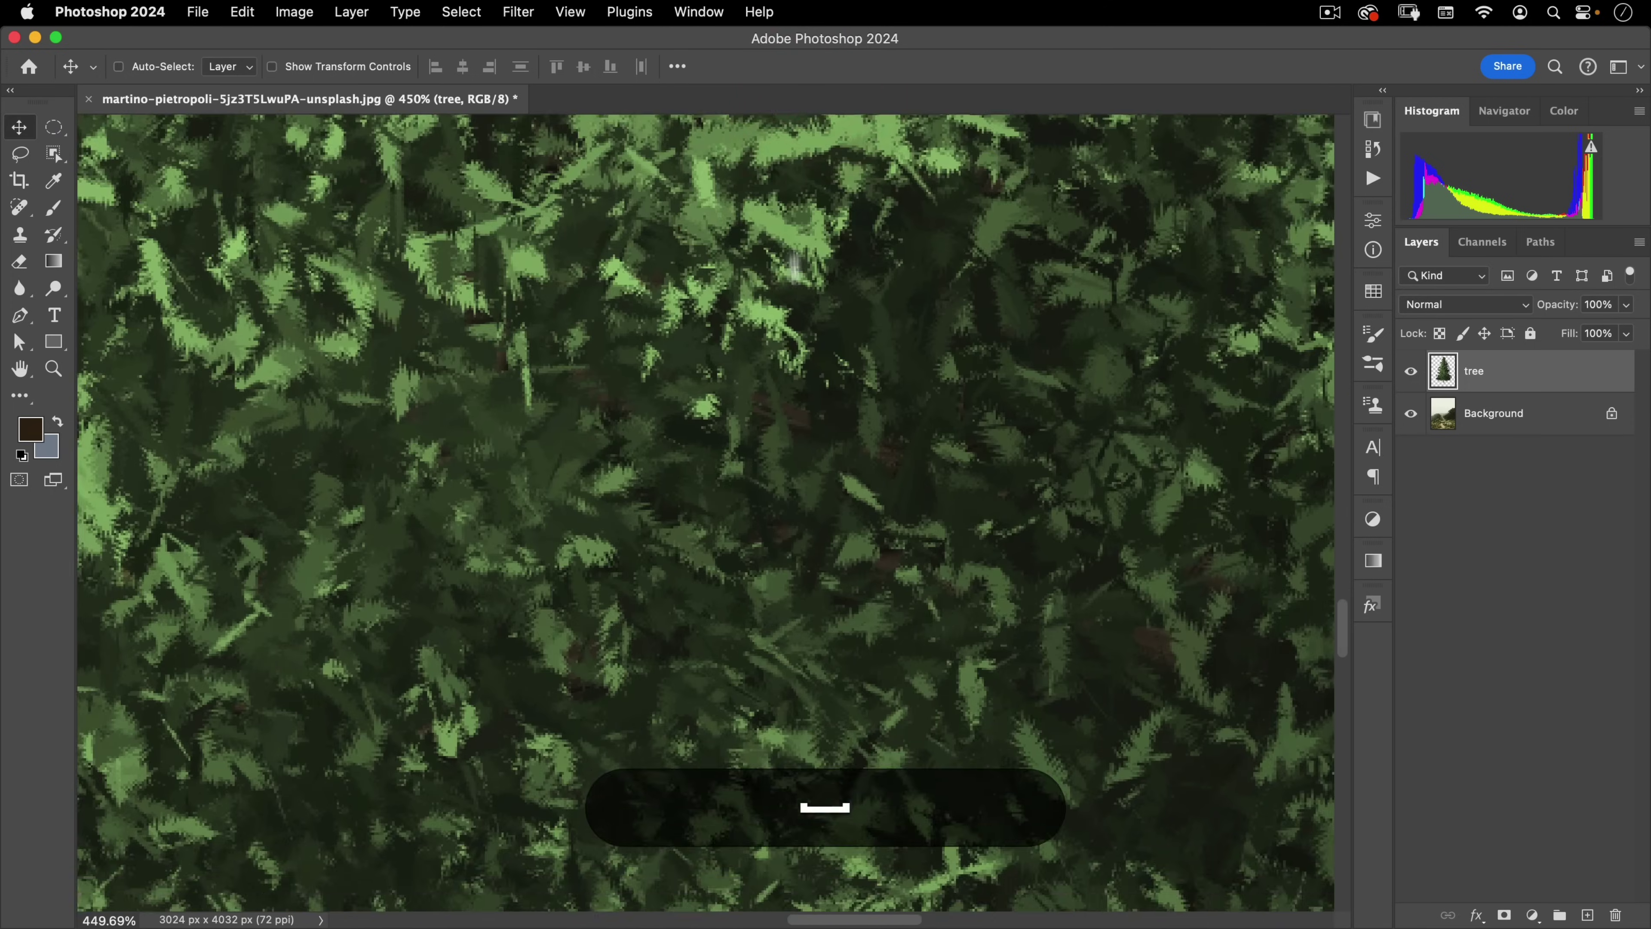
{"action": "left_click_drag", "start_coordinate": [792, 184], "coordinate": [818, 417]}
{"action": "left_click_drag", "start_coordinate": [800, 650], "coordinate": [796, 177]}
{"action": "left_click_drag", "start_coordinate": [881, 244], "coordinate": [899, 147]}
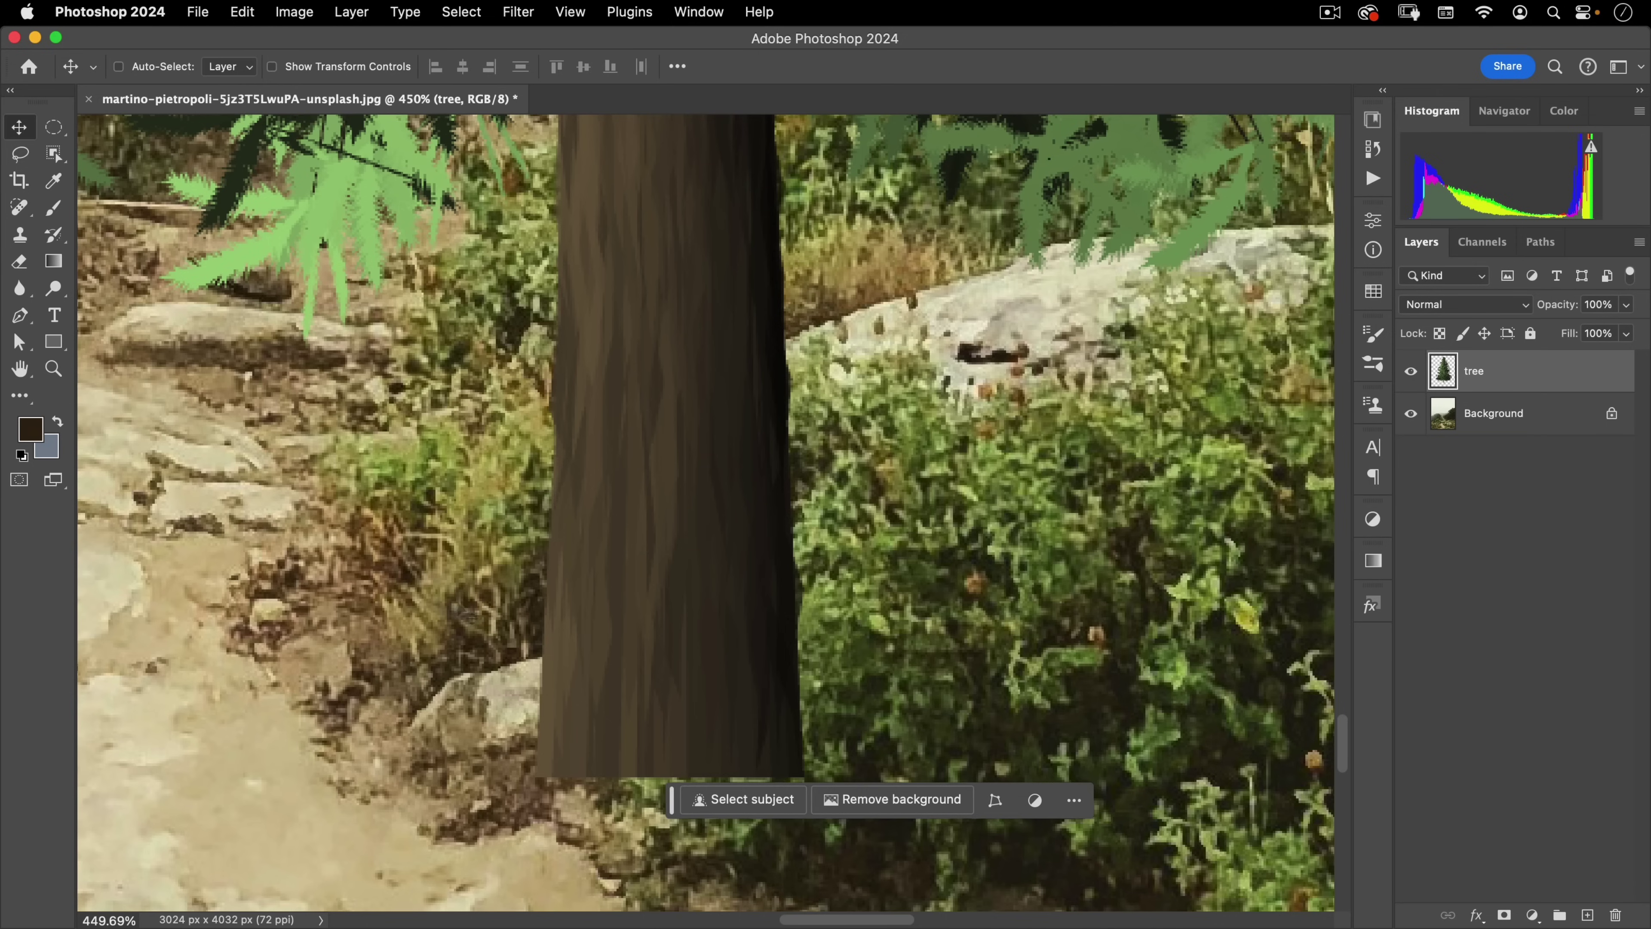
{"action": "key", "text": "f"}
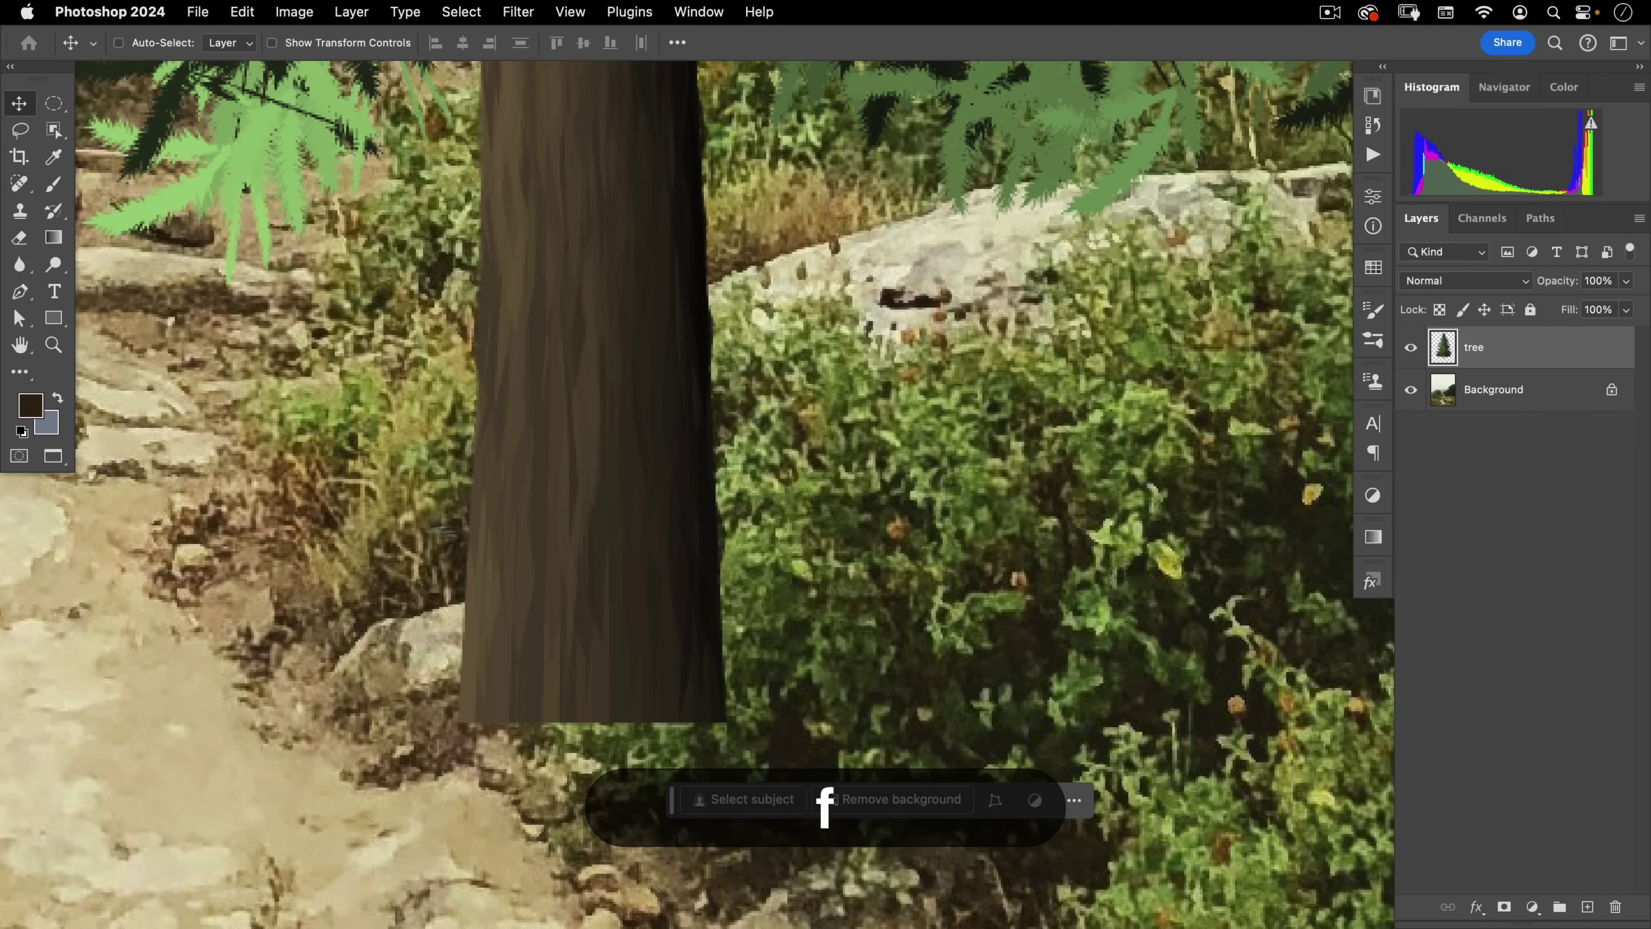
{"action": "key", "text": "f"}
{"action": "key", "text": "f"}
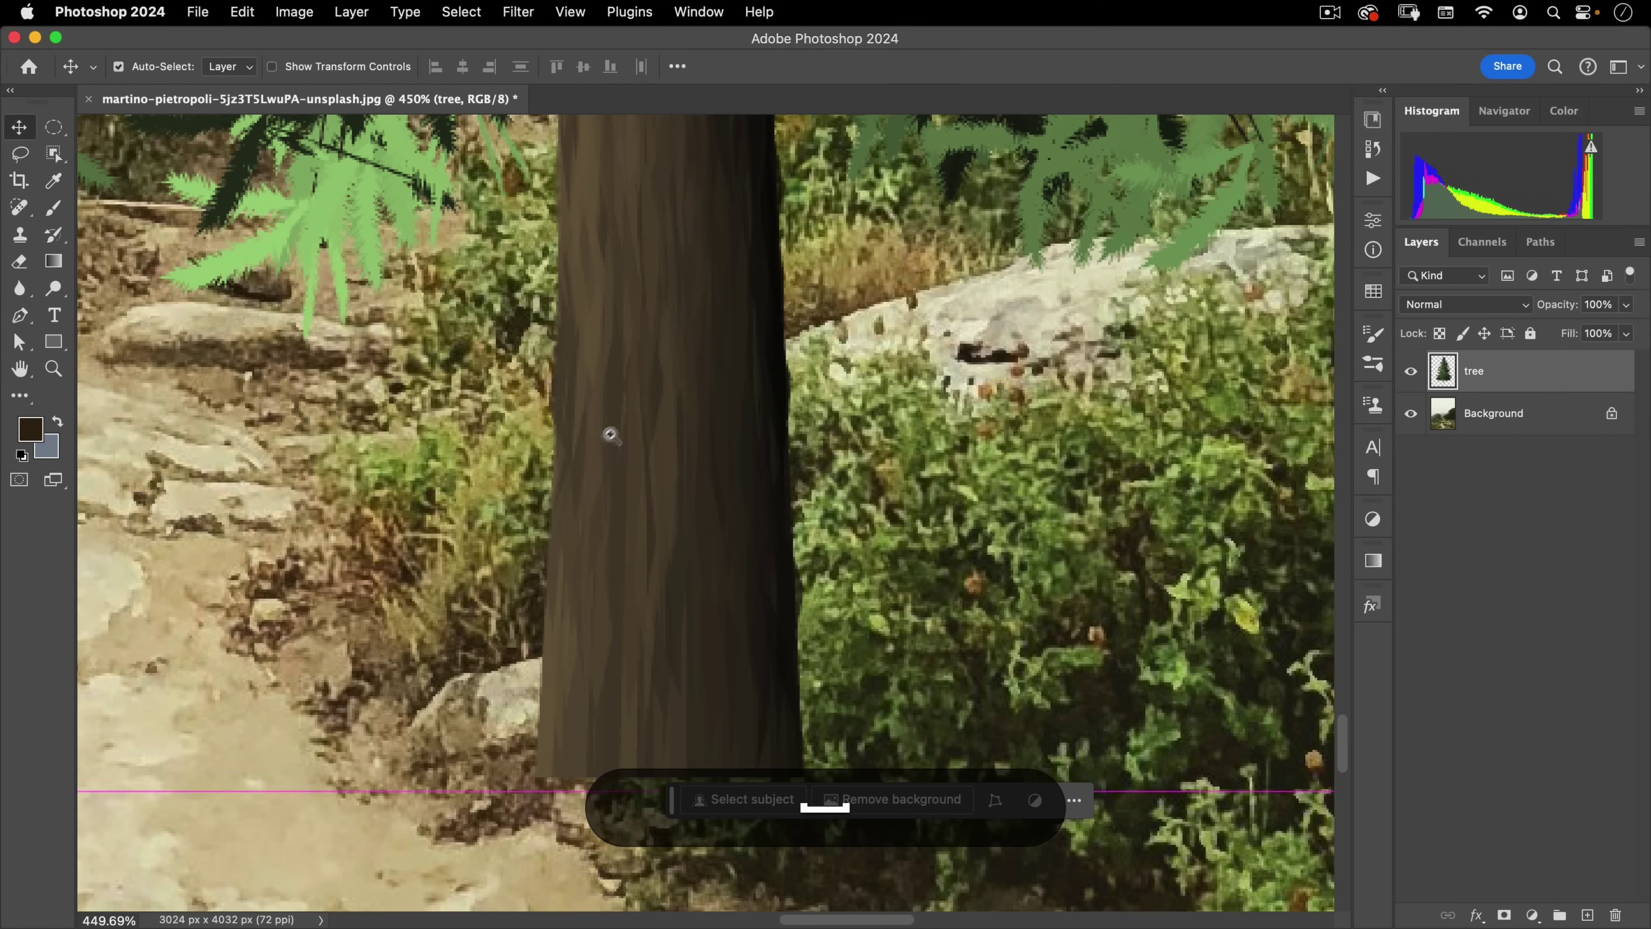
Zoom back out and drag the spruce to the left side of the scene
{"action": "left_click_drag", "start_coordinate": [611, 435], "coordinate": [413, 505]}
{"action": "left_click", "coordinate": [728, 547]}
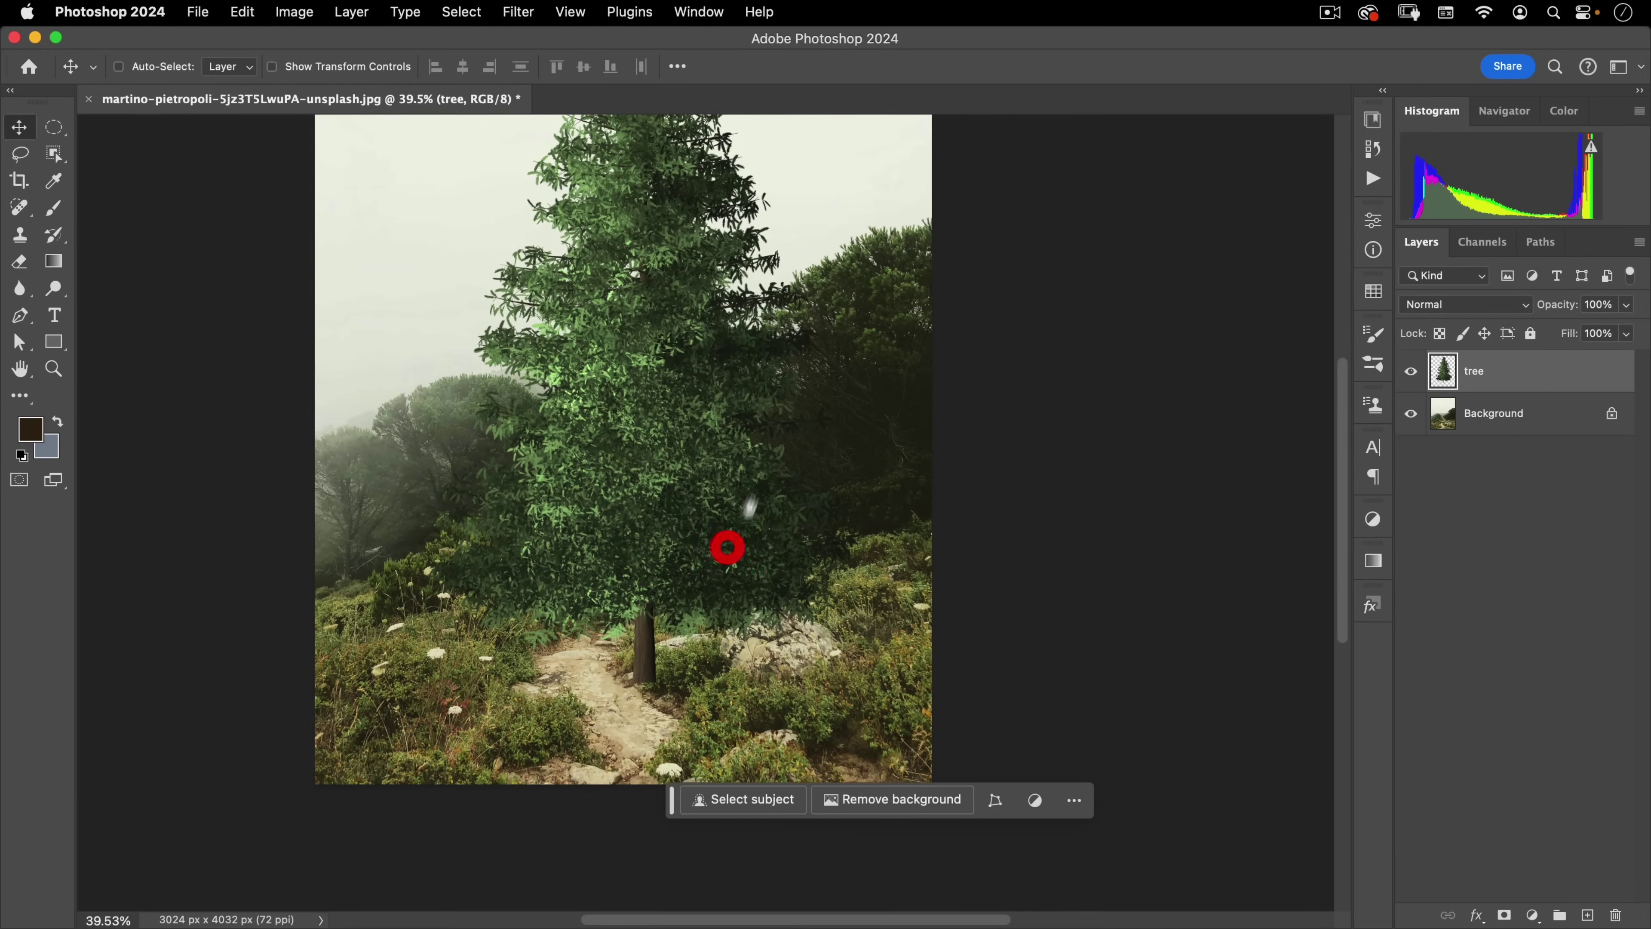
{"action": "left_click_drag", "start_coordinate": [650, 559], "coordinate": [623, 561]}
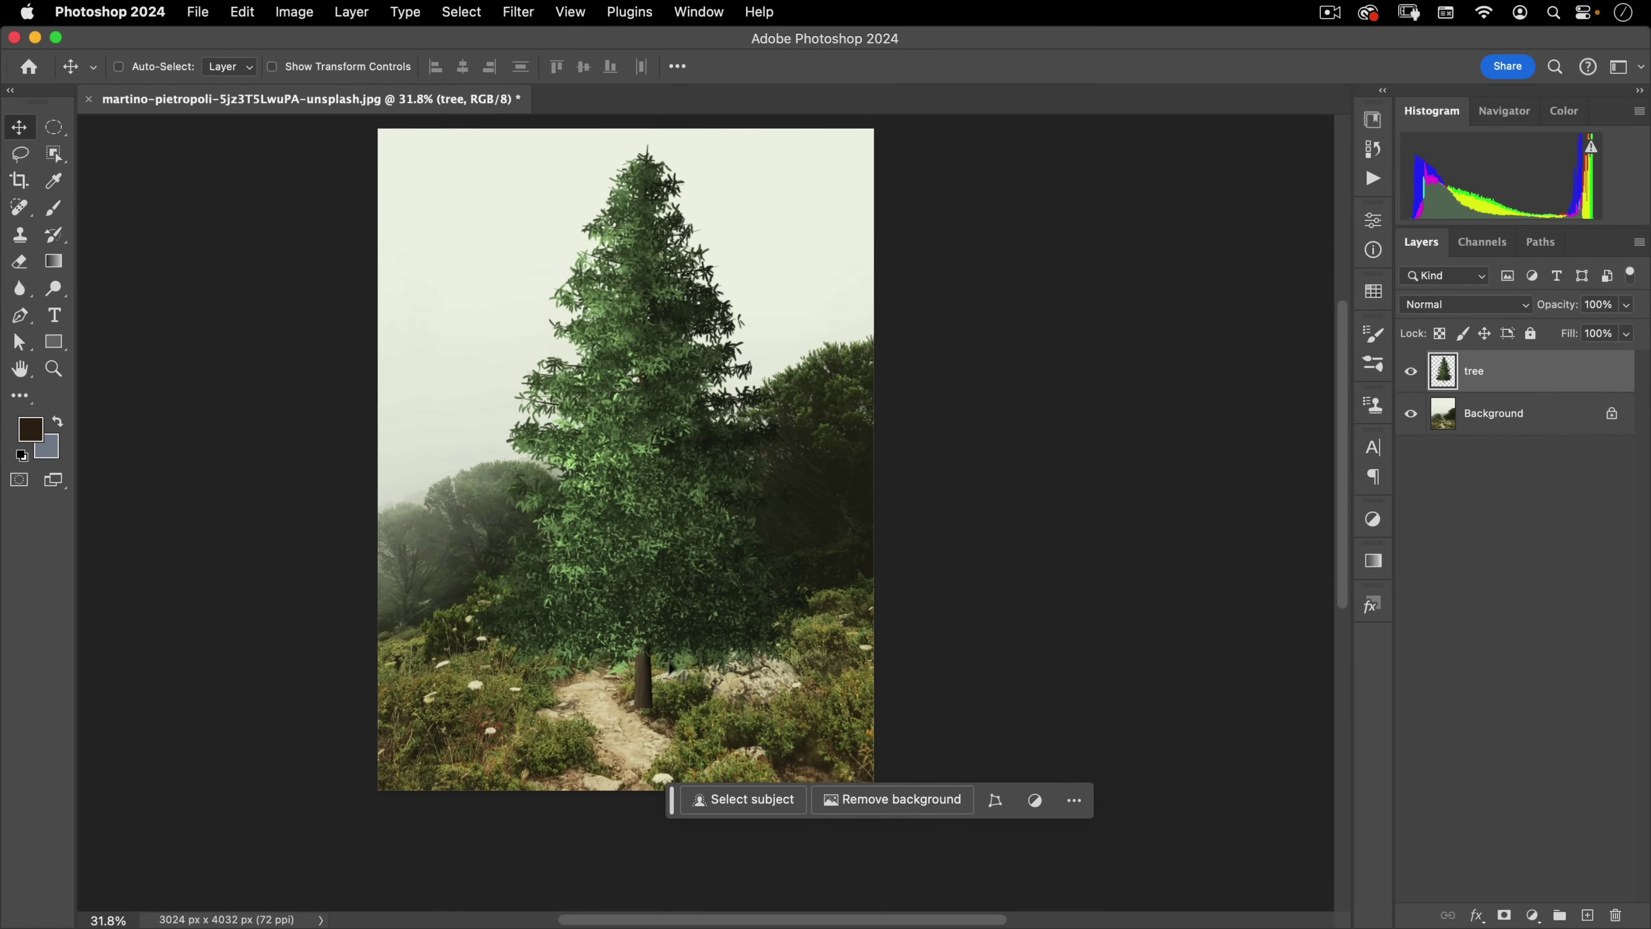
{"action": "left_click_drag", "start_coordinate": [671, 667], "coordinate": [543, 626]}
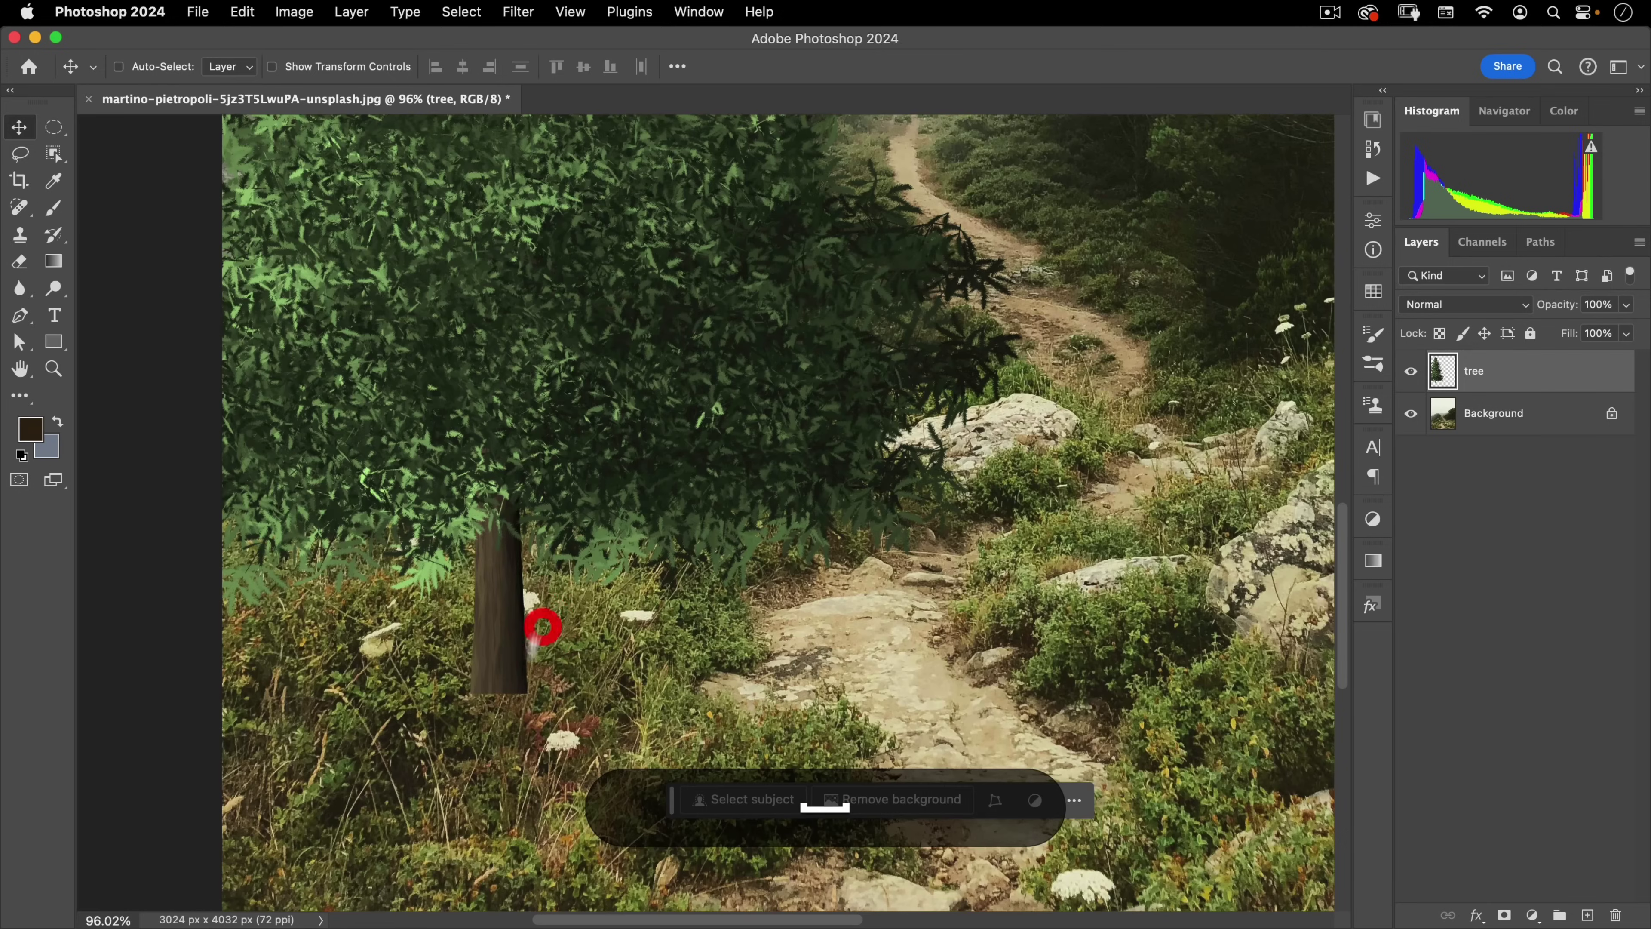
Give the Eraser a Soft Round tip at 313 px with 0% hardness
{"action": "key", "text": "e"}
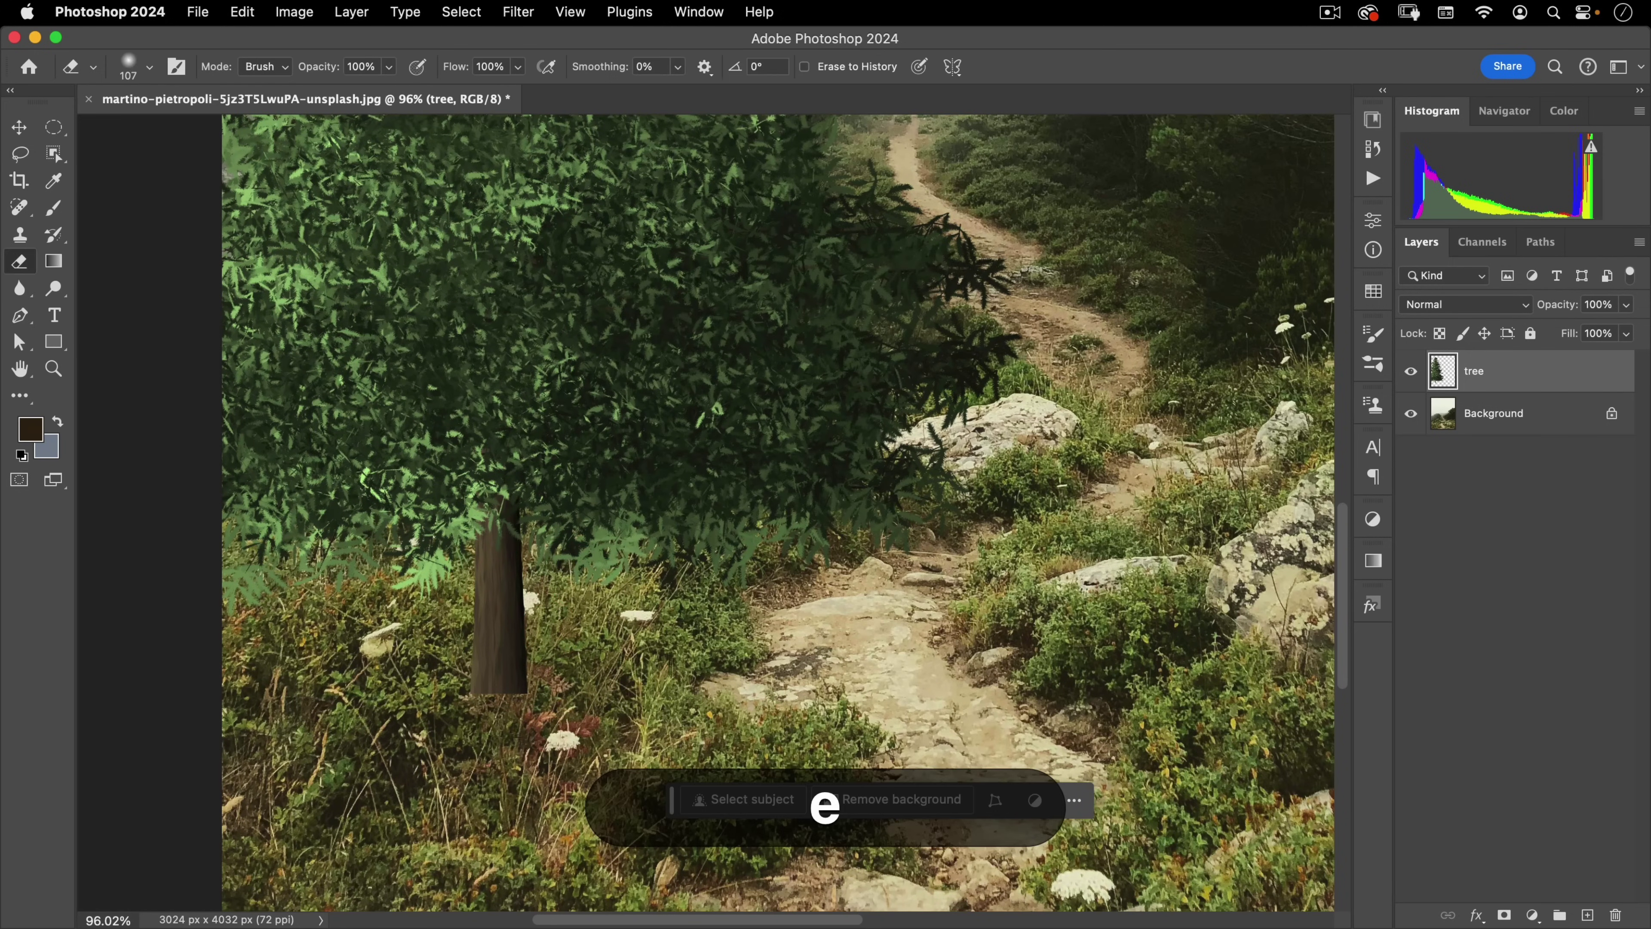
{"action": "mouse_move", "coordinate": [488, 738]}
{"action": "left_mouse_down"}
{"action": "mouse_move", "coordinate": [595, 696]}
{"action": "mouse_move", "coordinate": [590, 683]}
{"action": "left_mouse_up"}
{"action": "left_click", "coordinate": [474, 726]}
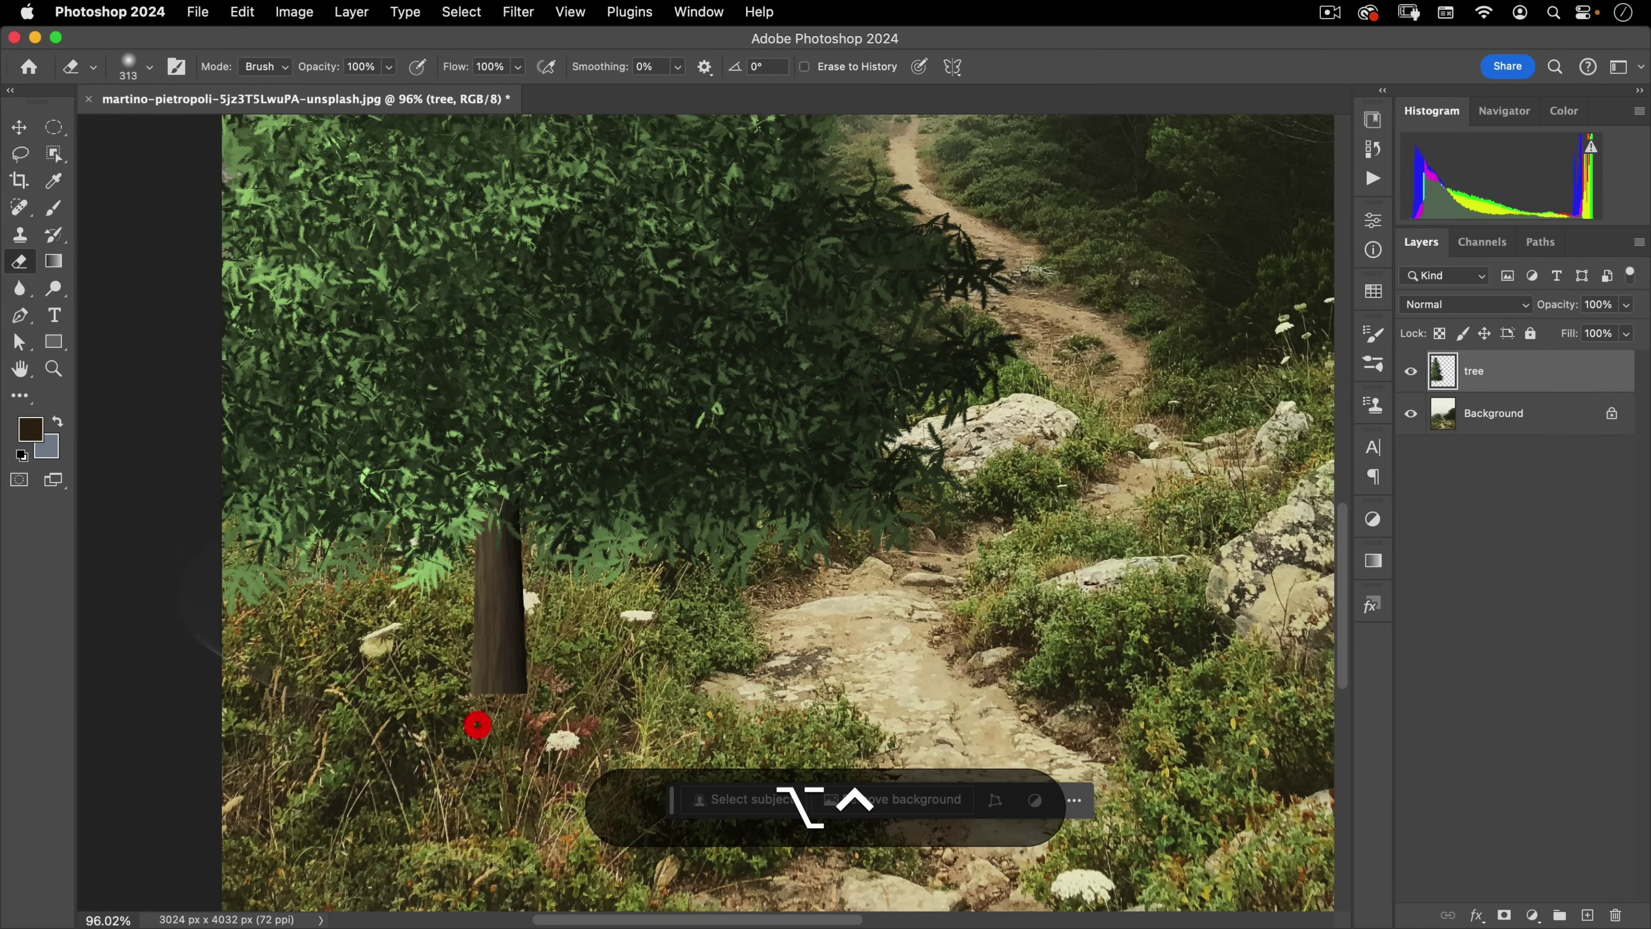
{"action": "right_click", "coordinate": [605, 292]}
{"action": "left_click", "coordinate": [705, 532]}
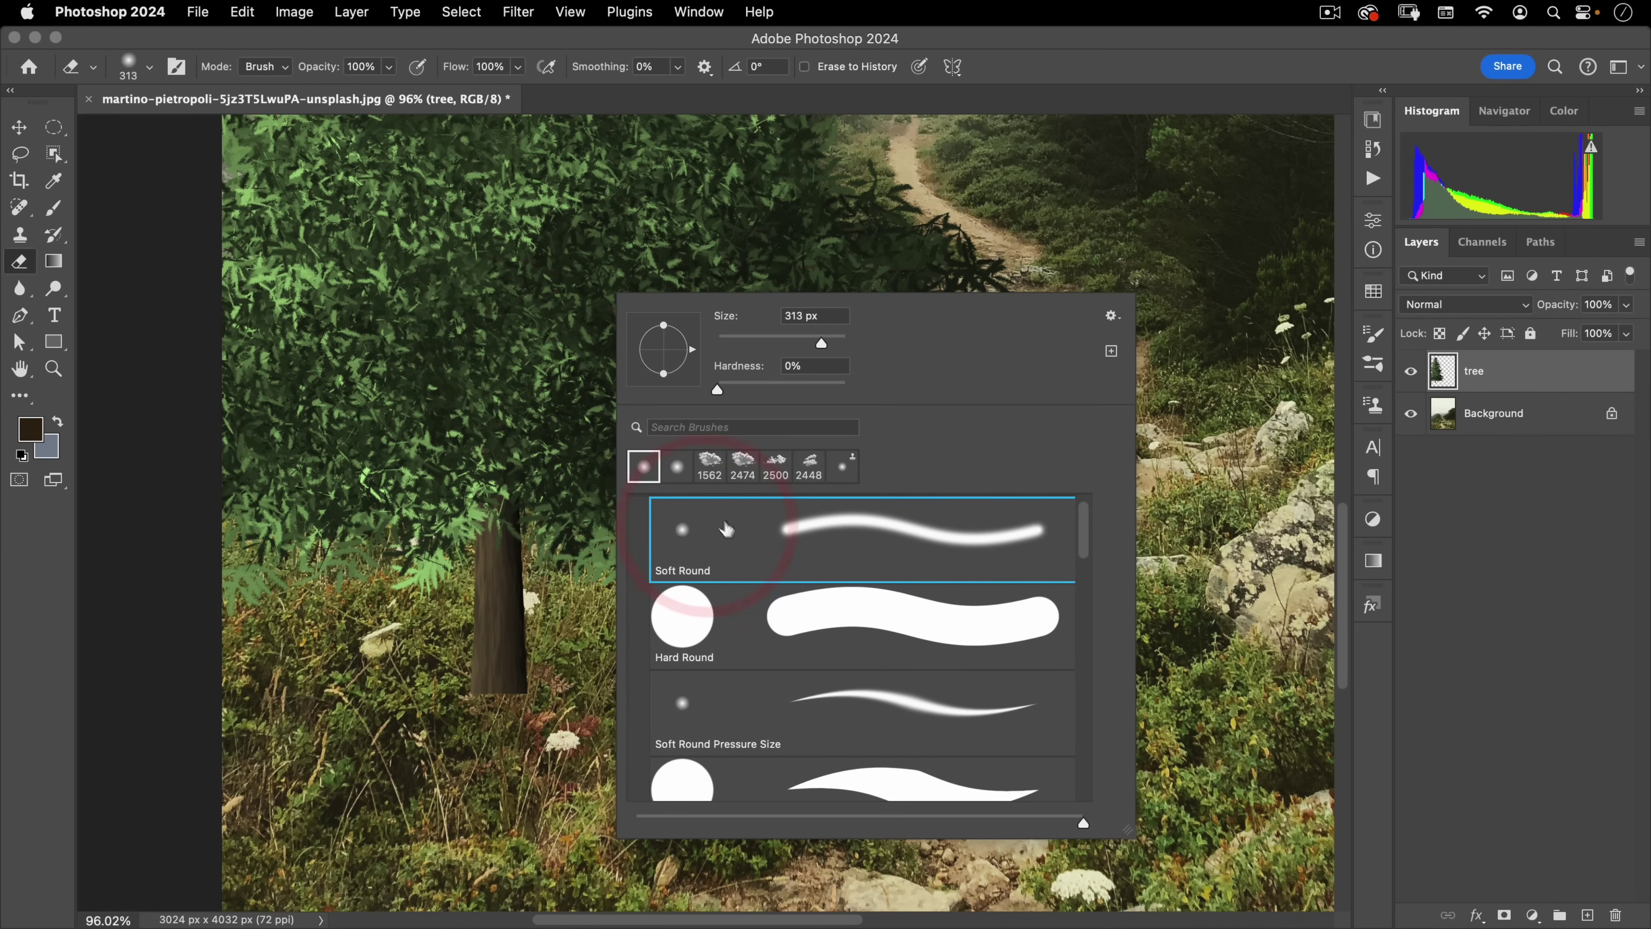
{"action": "key", "text": "Return"}
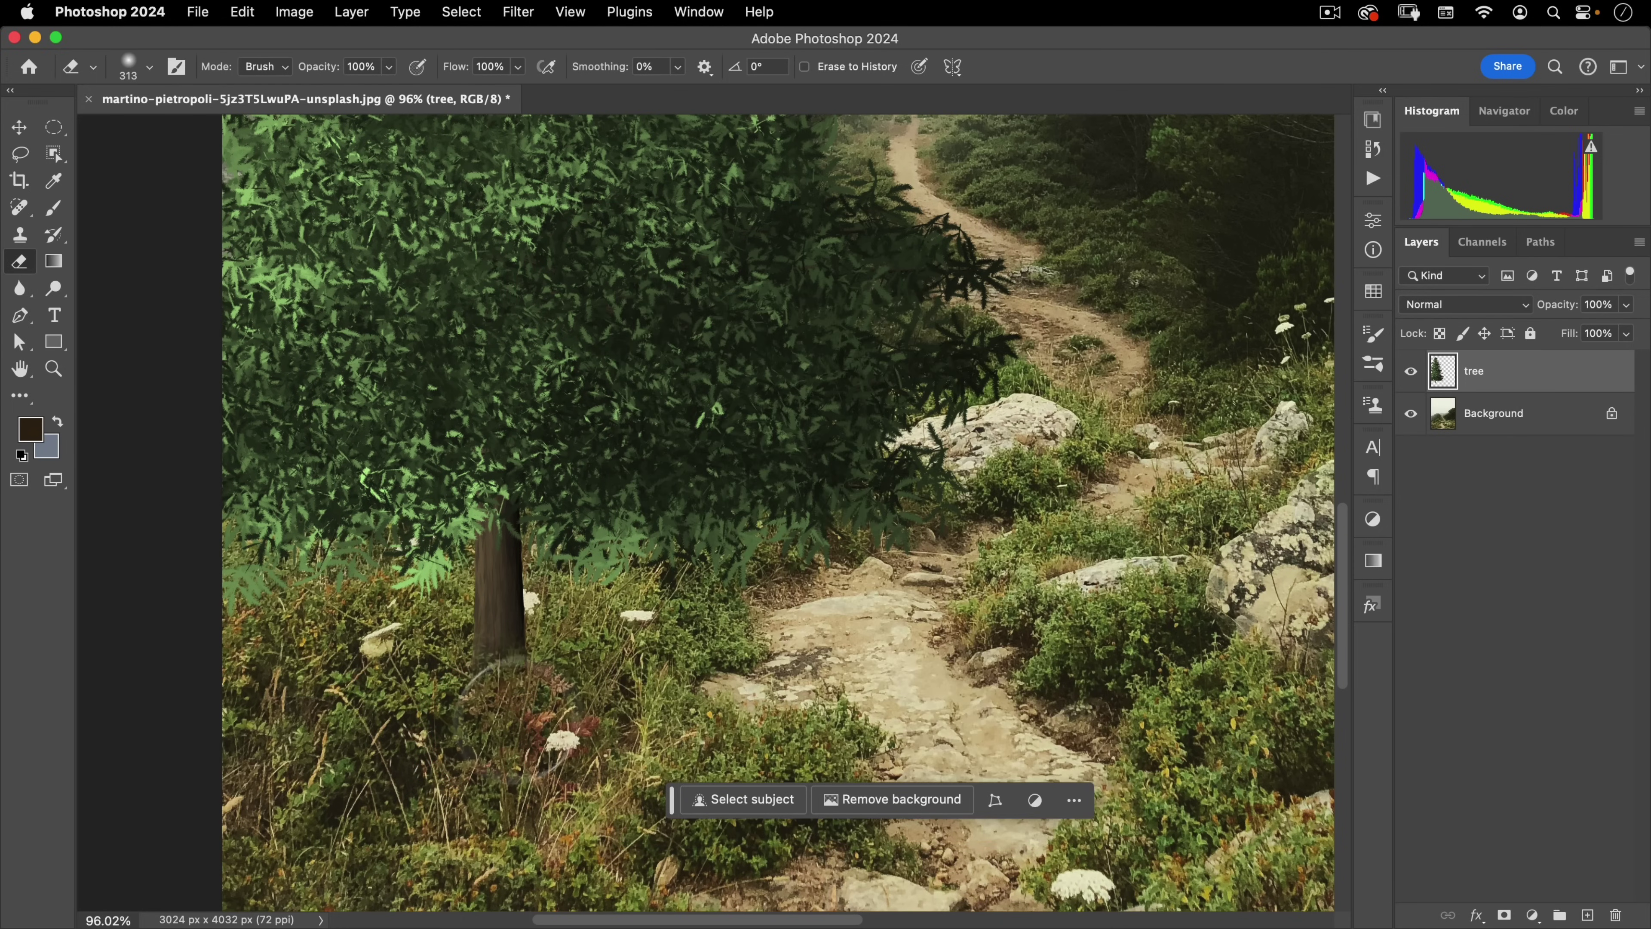
{"action": "left_click", "coordinate": [255, 732]}
{"action": "scroll", "coordinate": [694, 691], "scroll_direction": "down", "scroll_amount": 5}
{"action": "scroll", "coordinate": [617, 689], "scroll_direction": "up", "scroll_amount": 2}
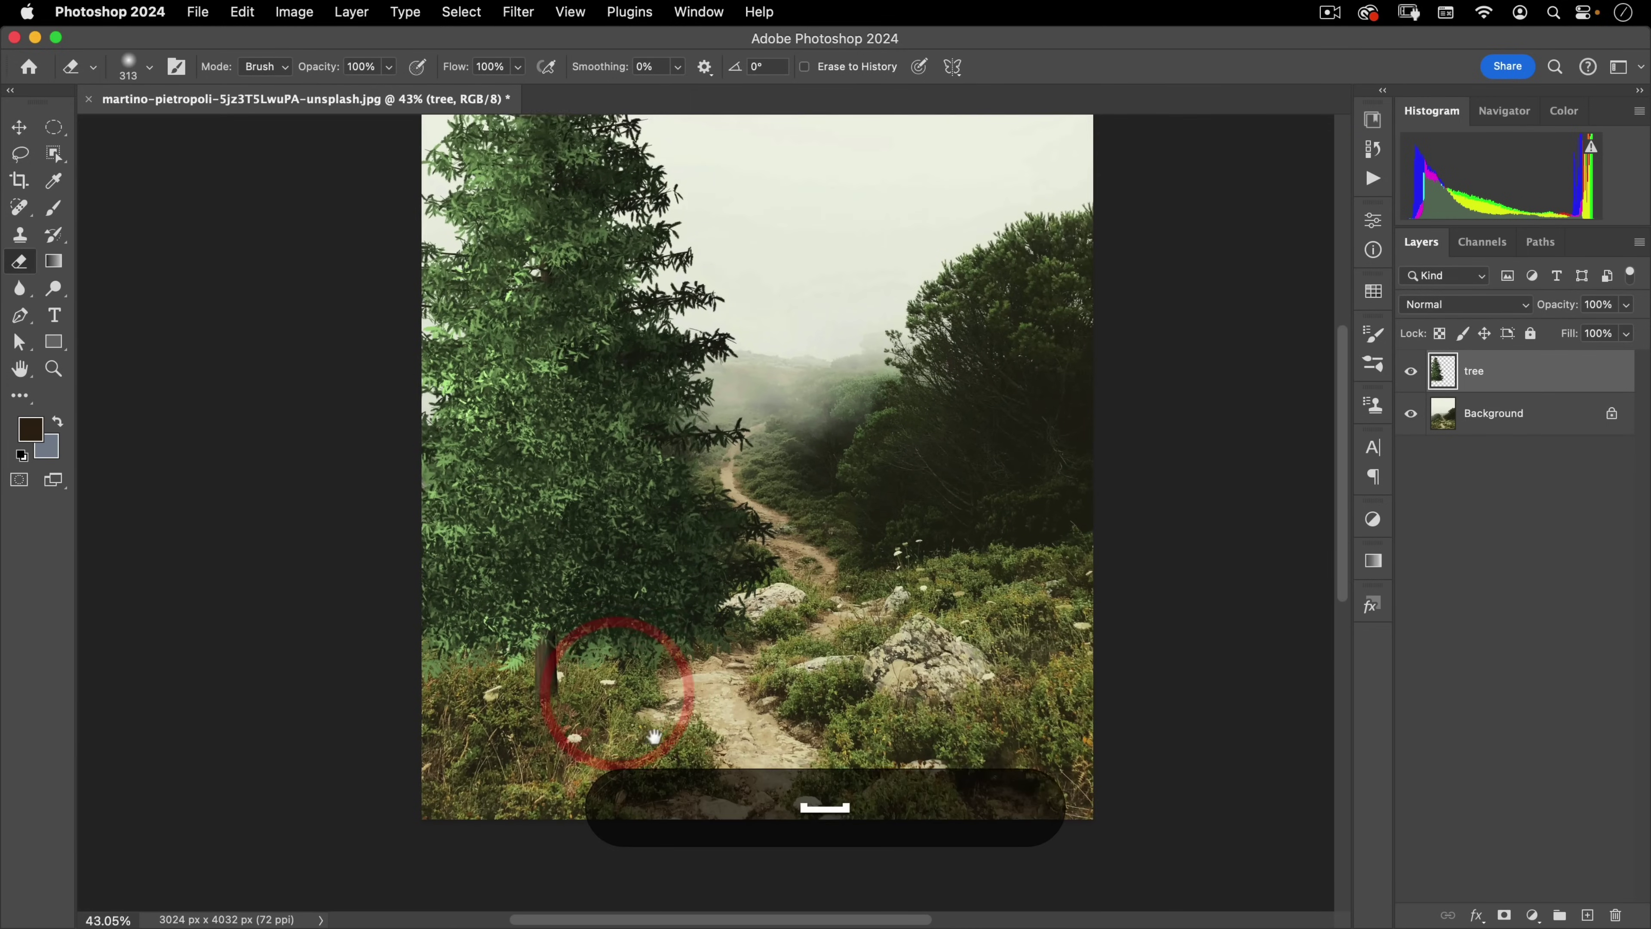
Move the tree layer about 88 px lower in the scene
{"action": "key", "text": "v"}
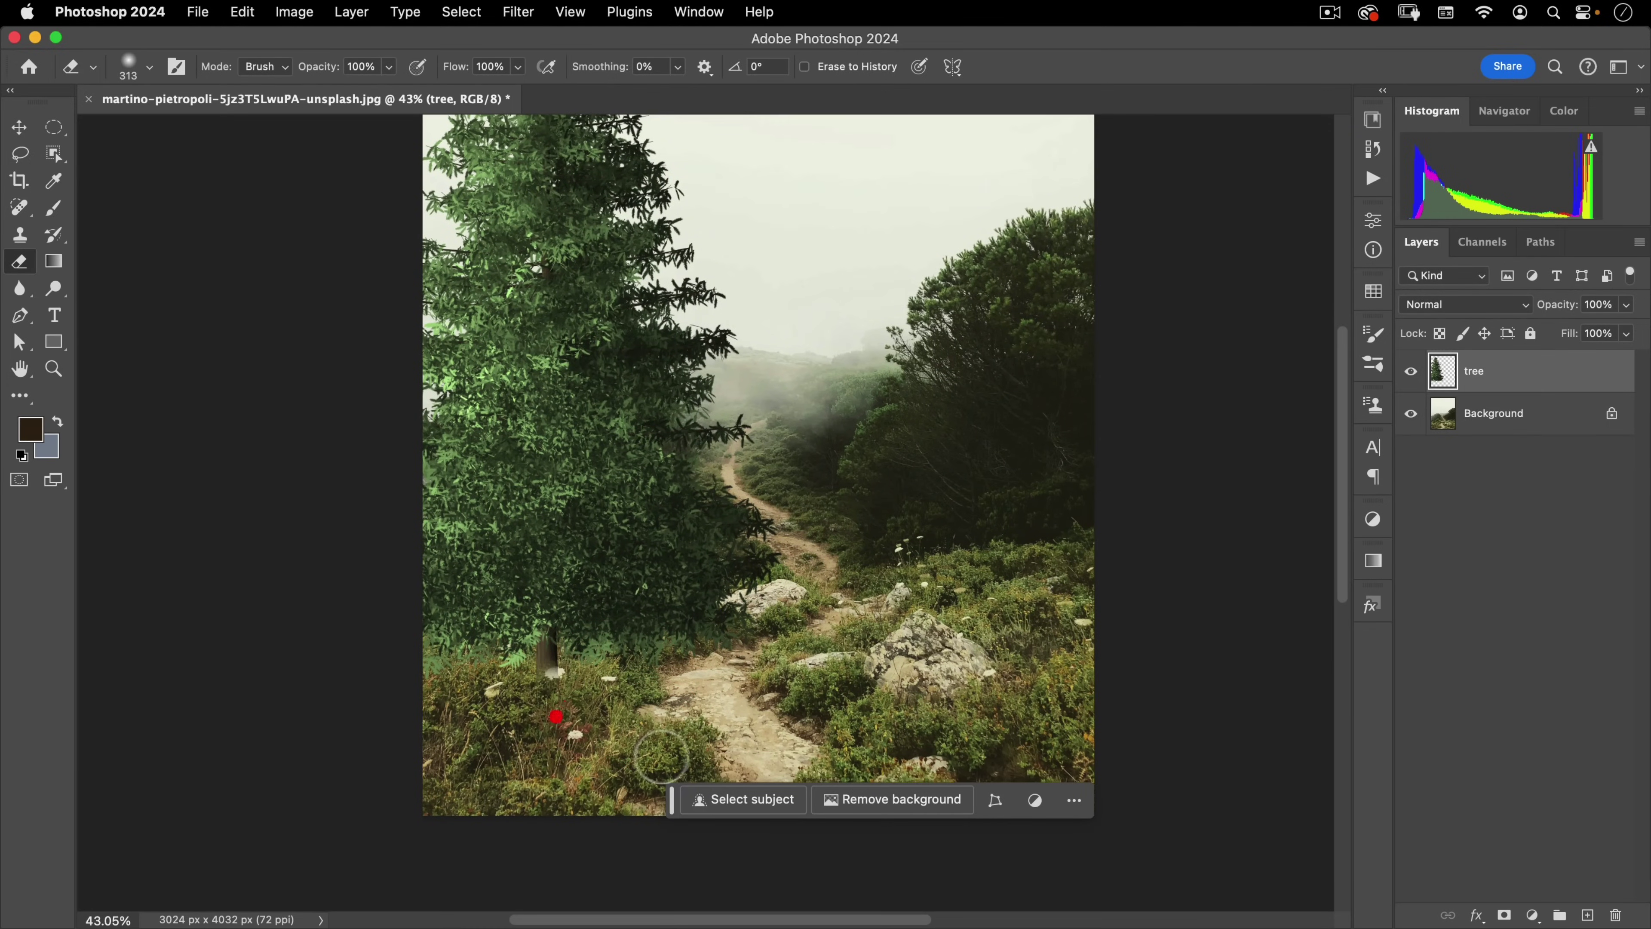
{"action": "left_click_drag", "start_coordinate": [553, 715], "coordinate": [667, 501]}
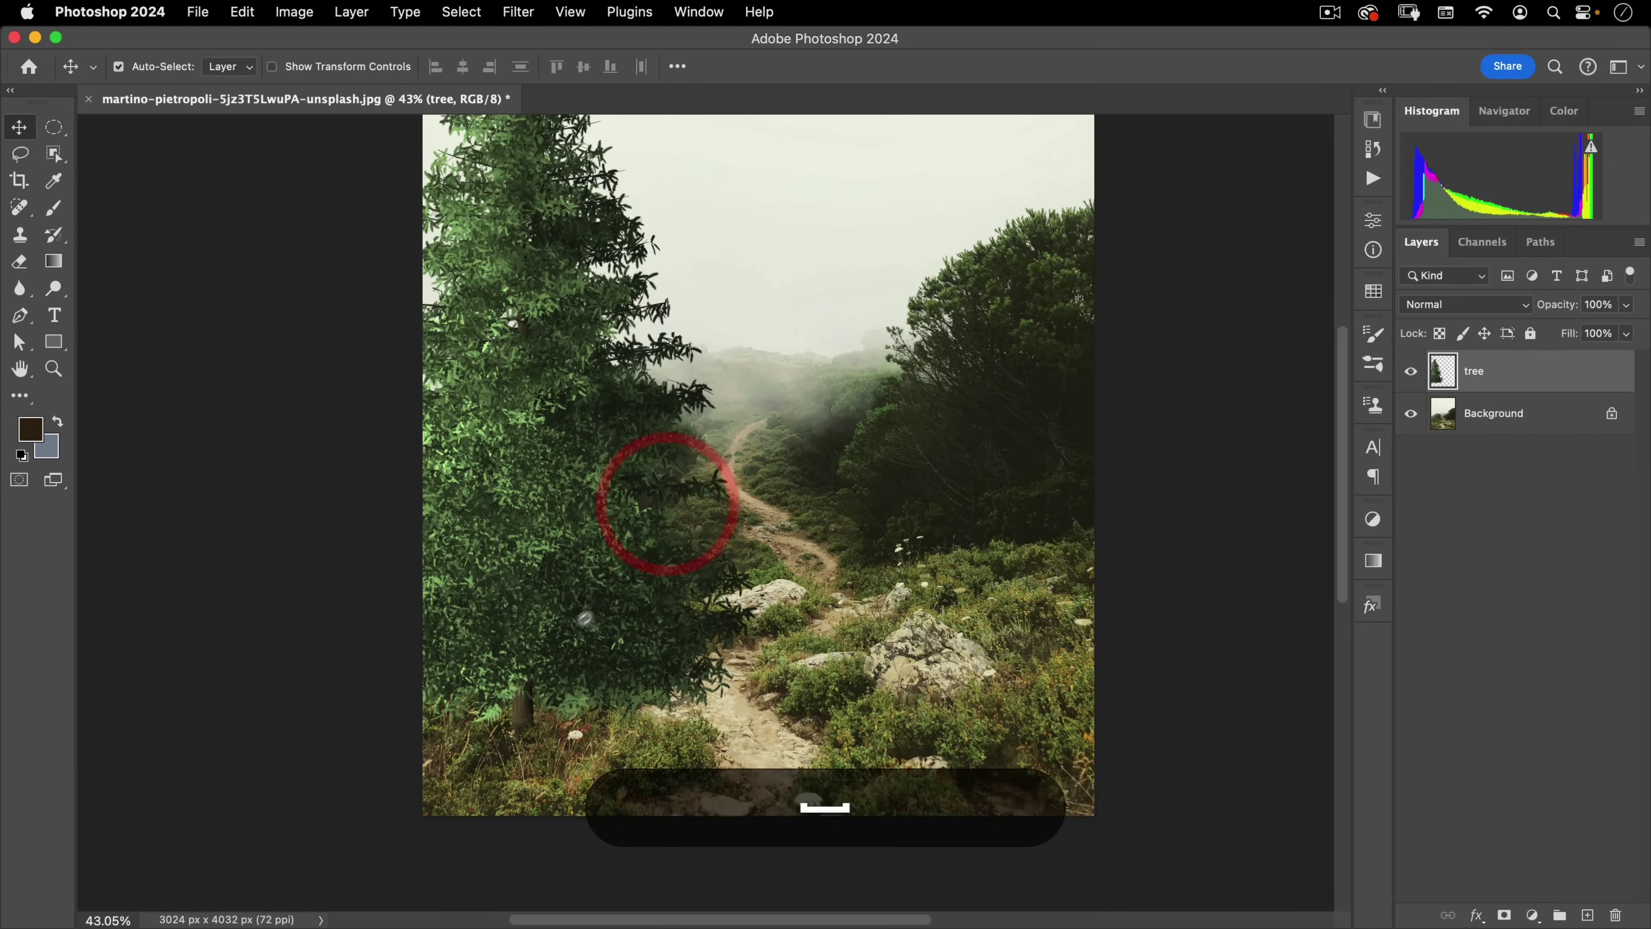
{"action": "scroll", "coordinate": [542, 675], "scroll_direction": "down", "scroll_amount": 3}
{"action": "scroll", "coordinate": [542, 675], "scroll_direction": "right", "scroll_amount": 3}
{"action": "scroll", "coordinate": [542, 675], "scroll_direction": "up", "scroll_amount": 2}
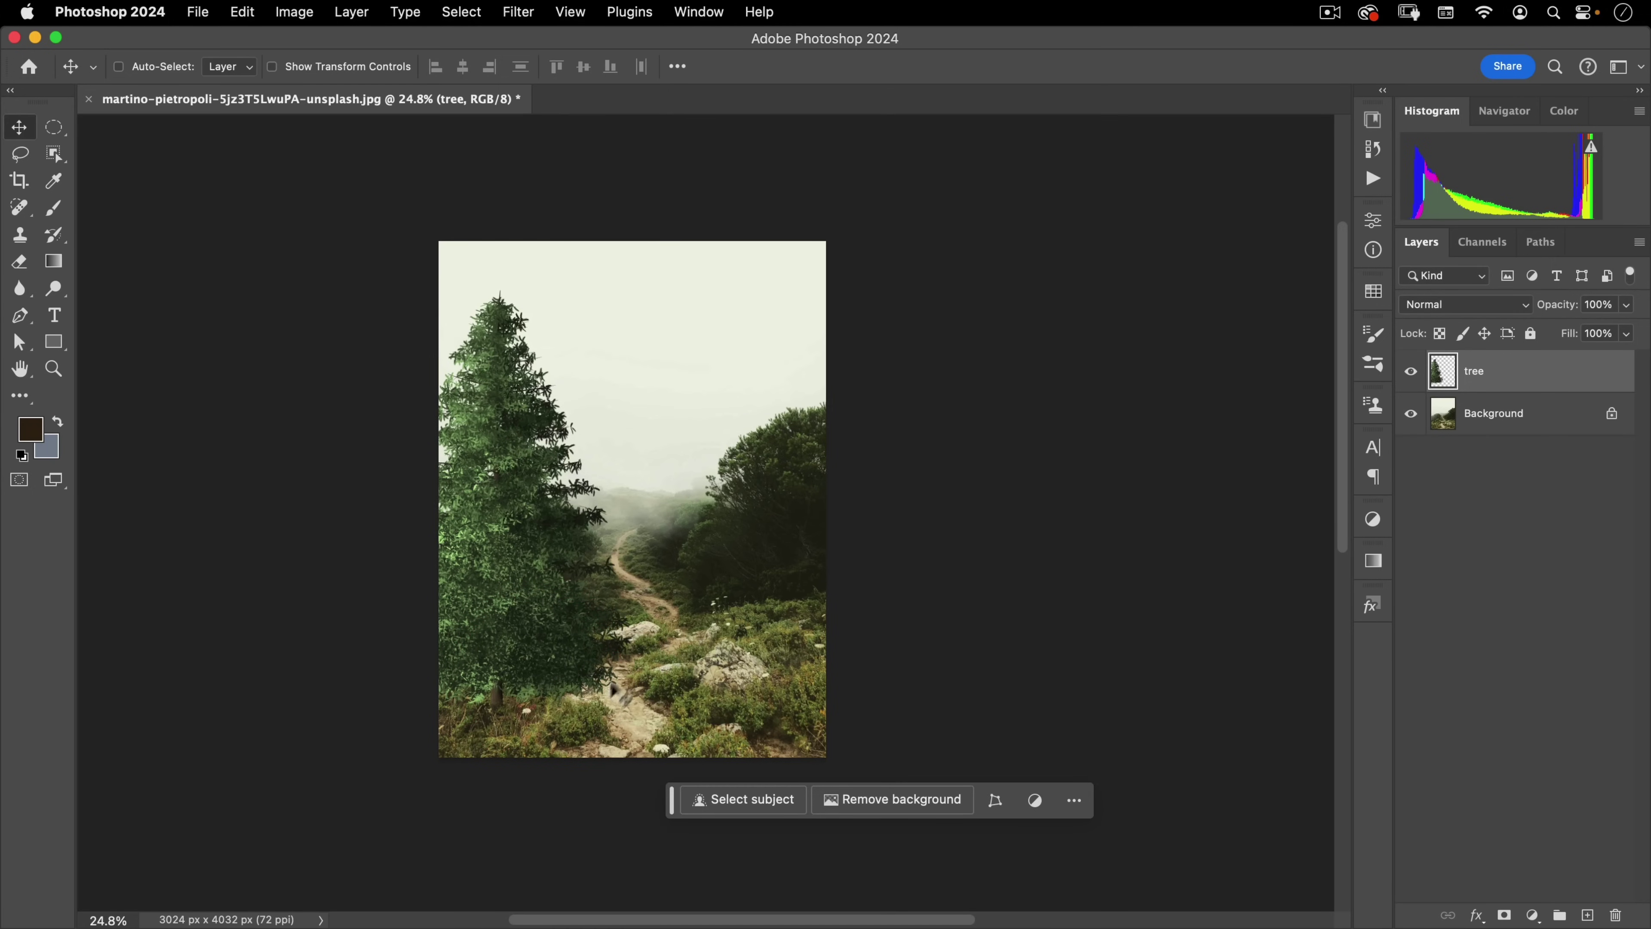
Centre the spruce and place nucly-grunge-01 from Libraries, rotated 90° and scaled over the tree
{"action": "left_click_drag", "start_coordinate": [591, 648], "coordinate": [657, 632]}
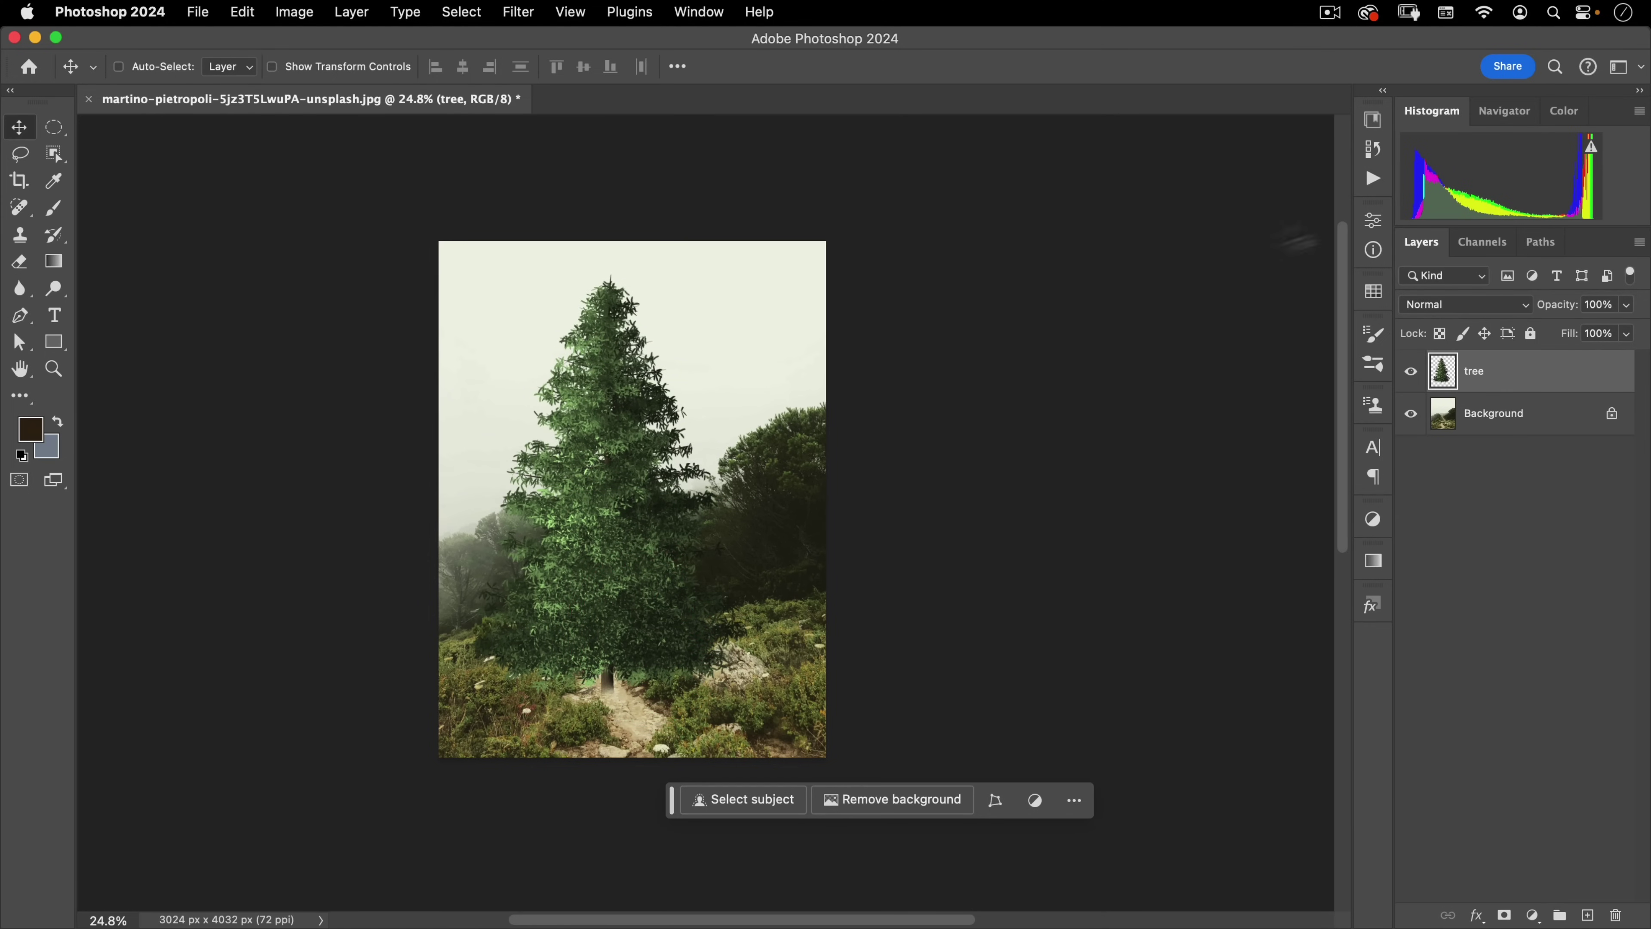
{"action": "left_click", "coordinate": [1373, 120]}
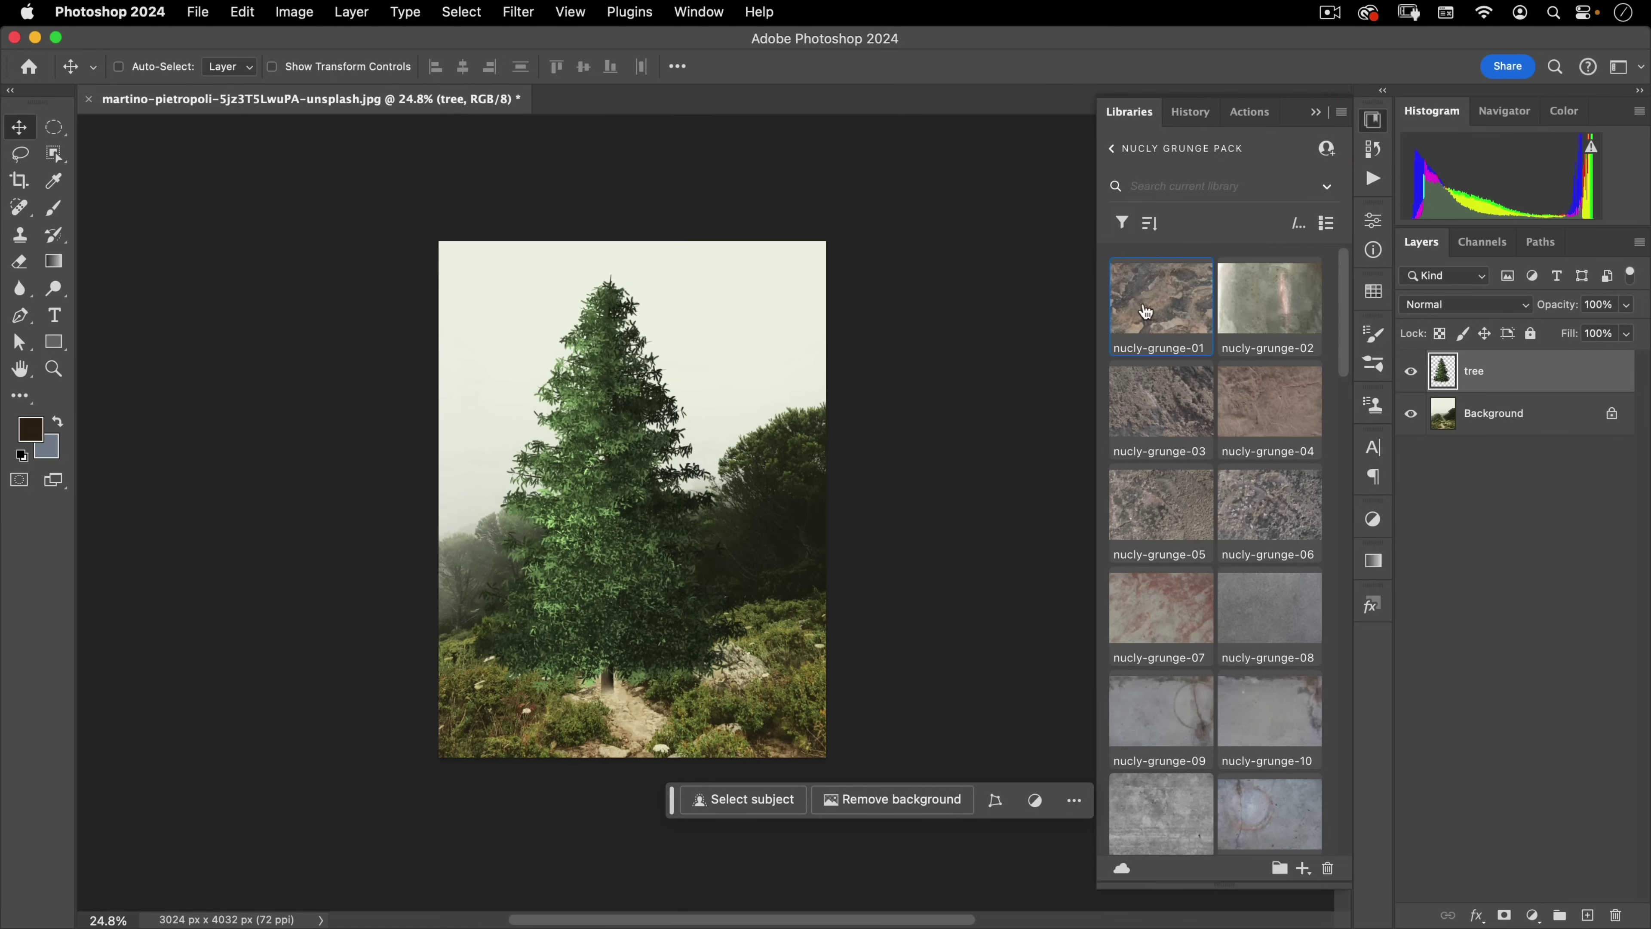
{"action": "left_click_drag", "start_coordinate": [1165, 313], "coordinate": [585, 518]}
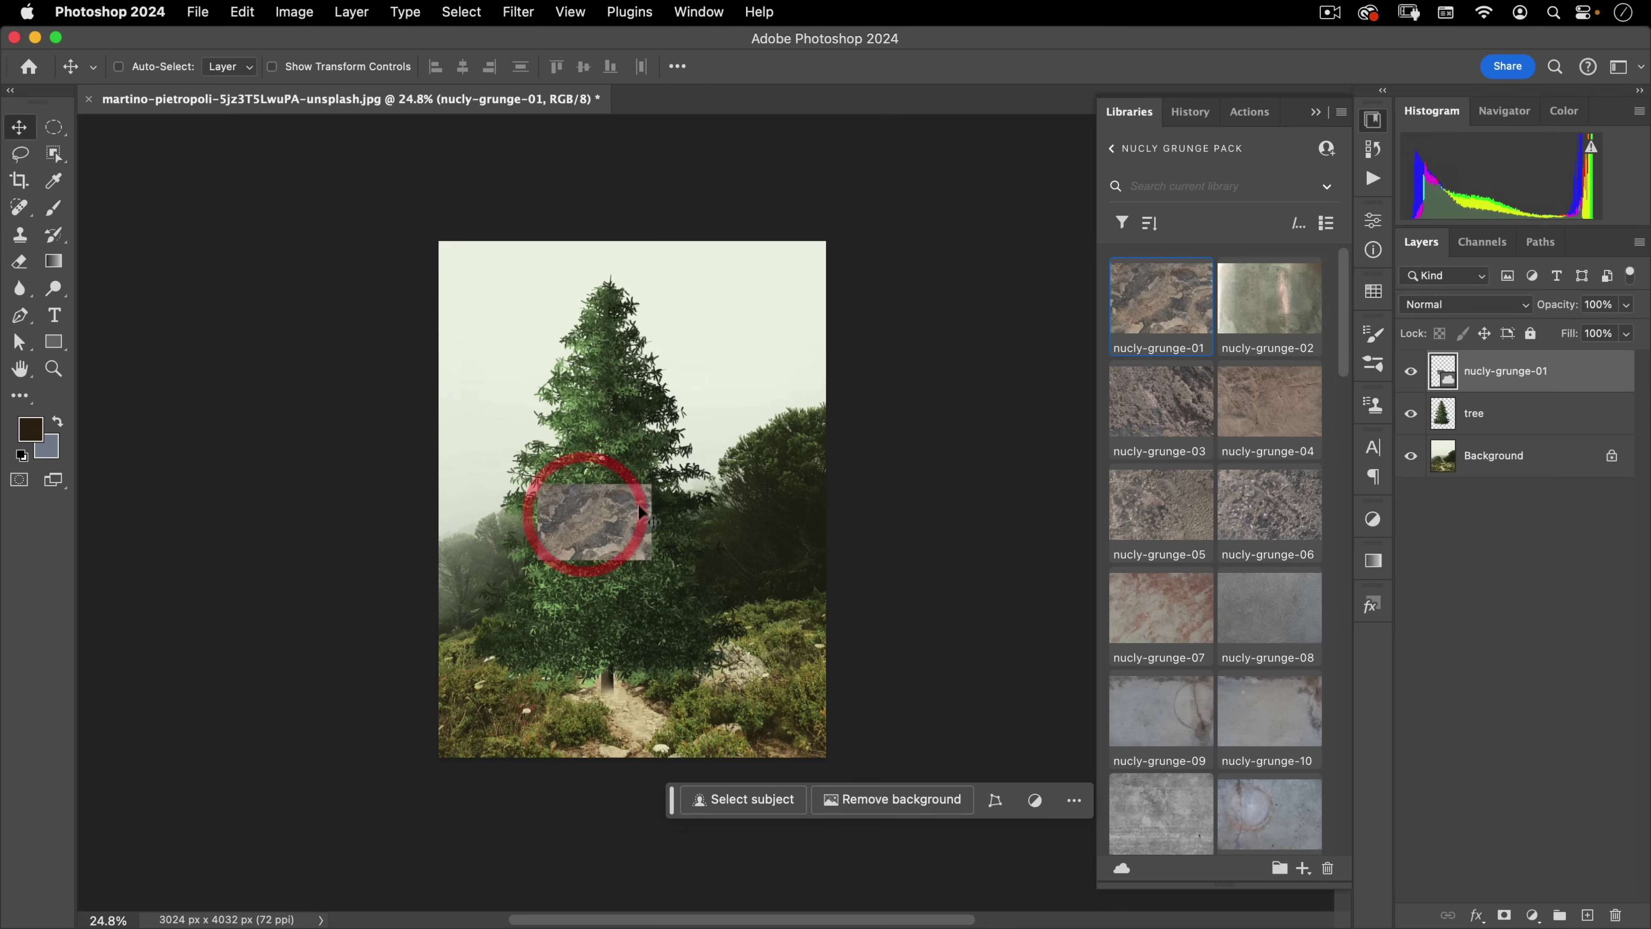
{"action": "key", "text": "super+t"}
{"action": "left_click_drag", "start_coordinate": [610, 442], "coordinate": [711, 560]}
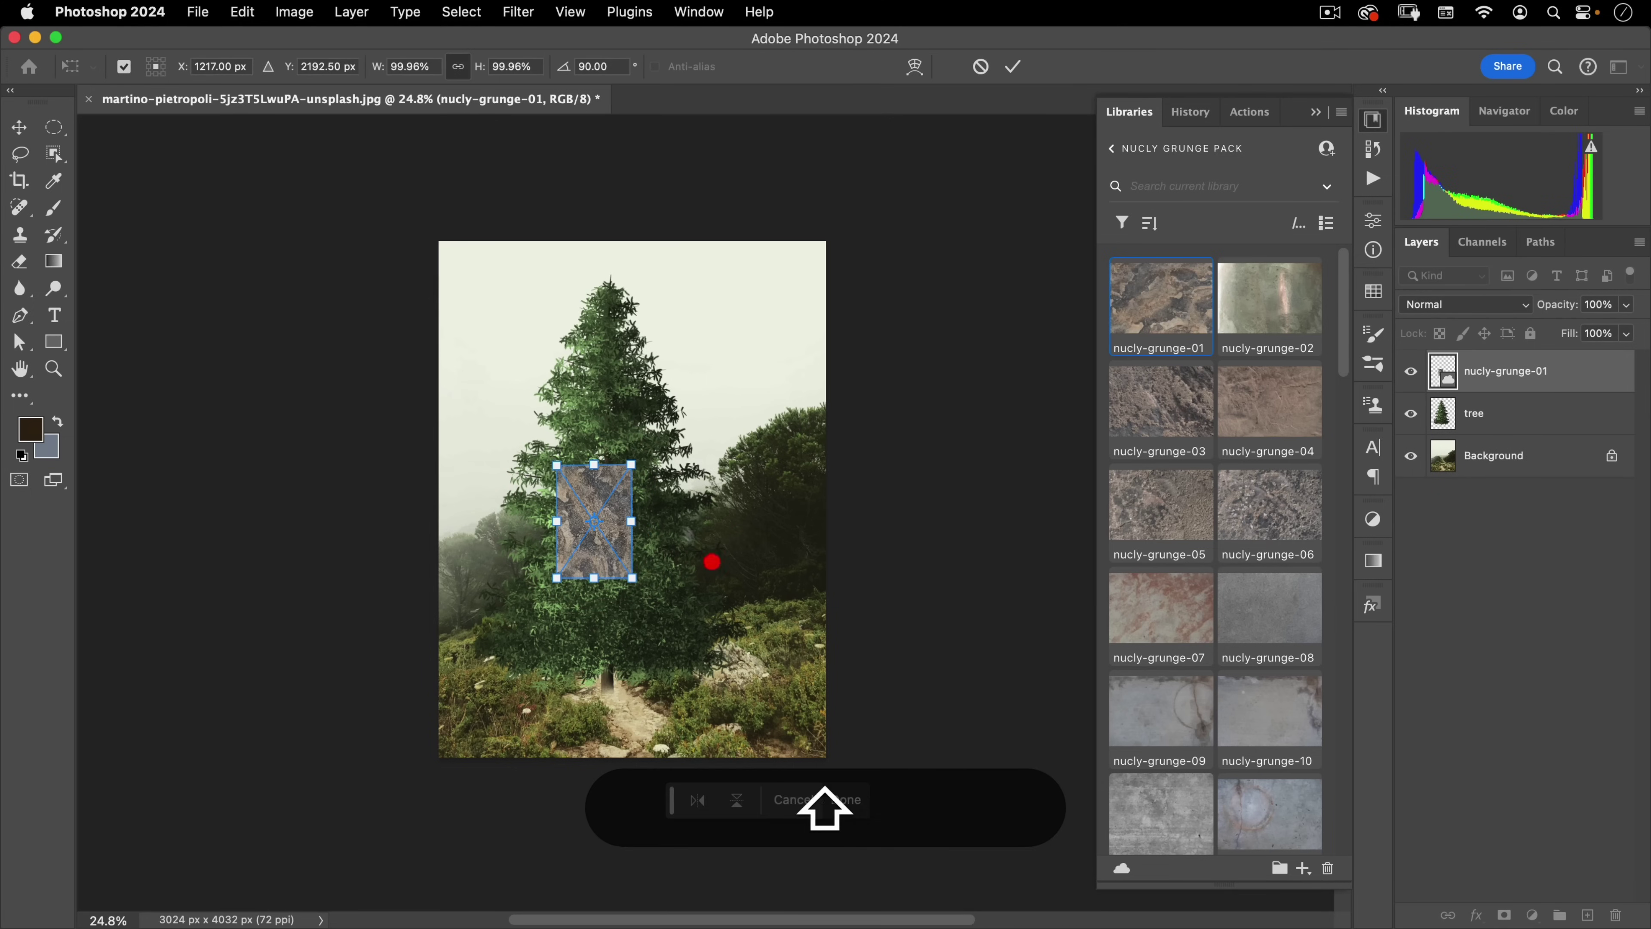
{"action": "left_click_drag", "start_coordinate": [634, 521], "coordinate": [761, 467]}
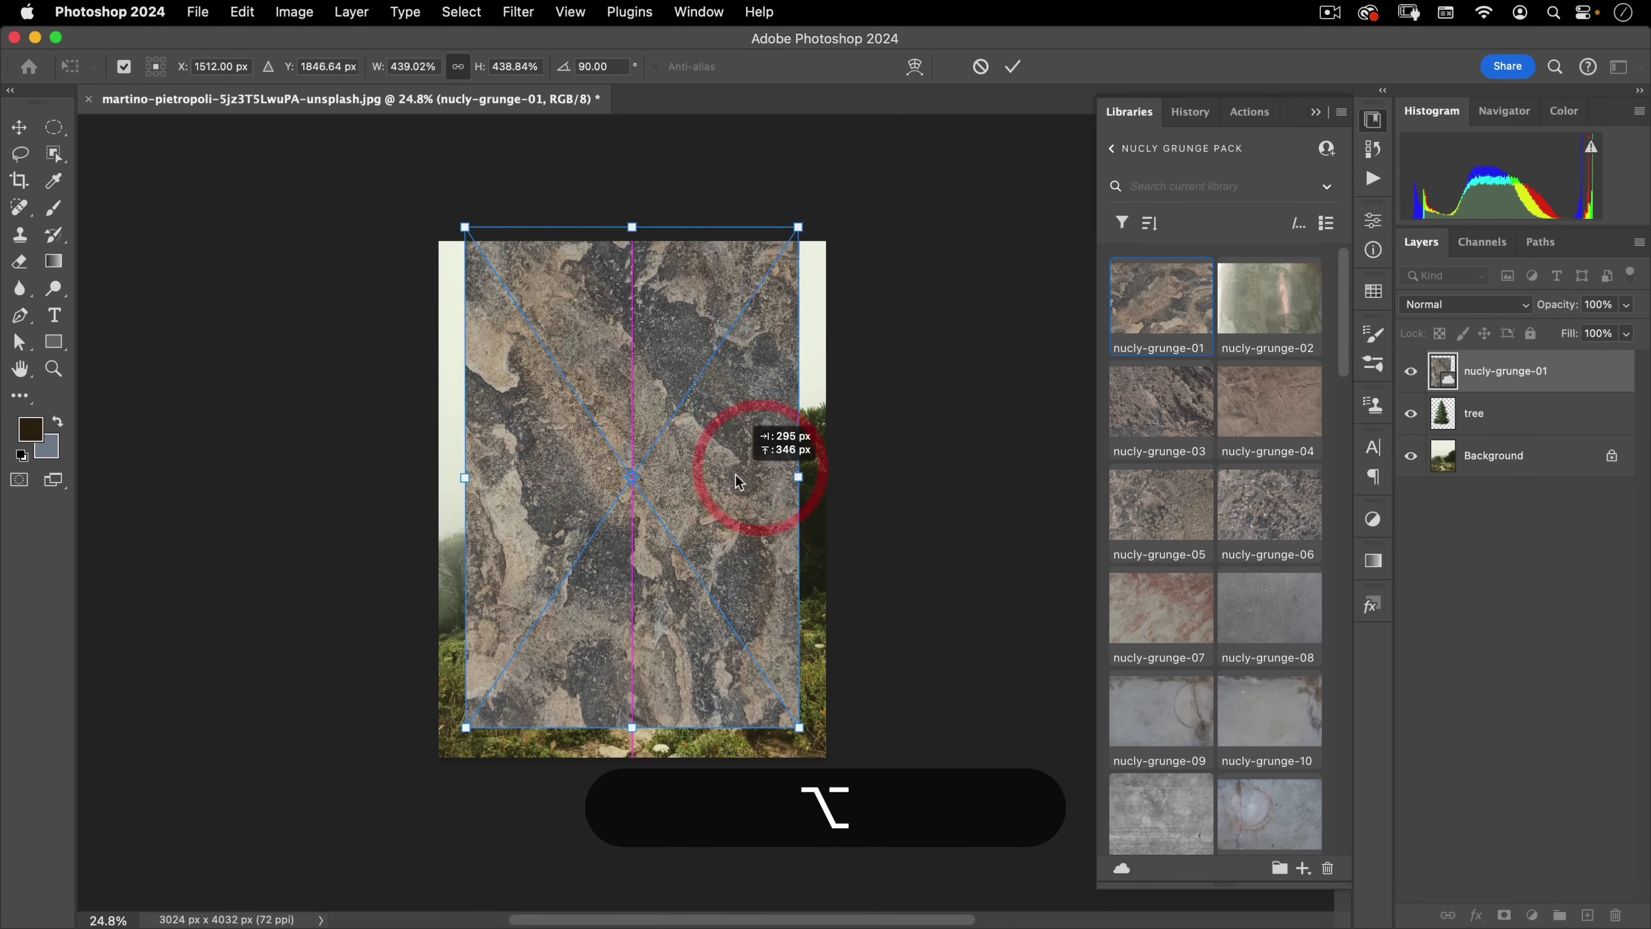
{"action": "left_click_drag", "start_coordinate": [739, 481], "coordinate": [728, 490]}
{"action": "double_click", "coordinate": [703, 502]}
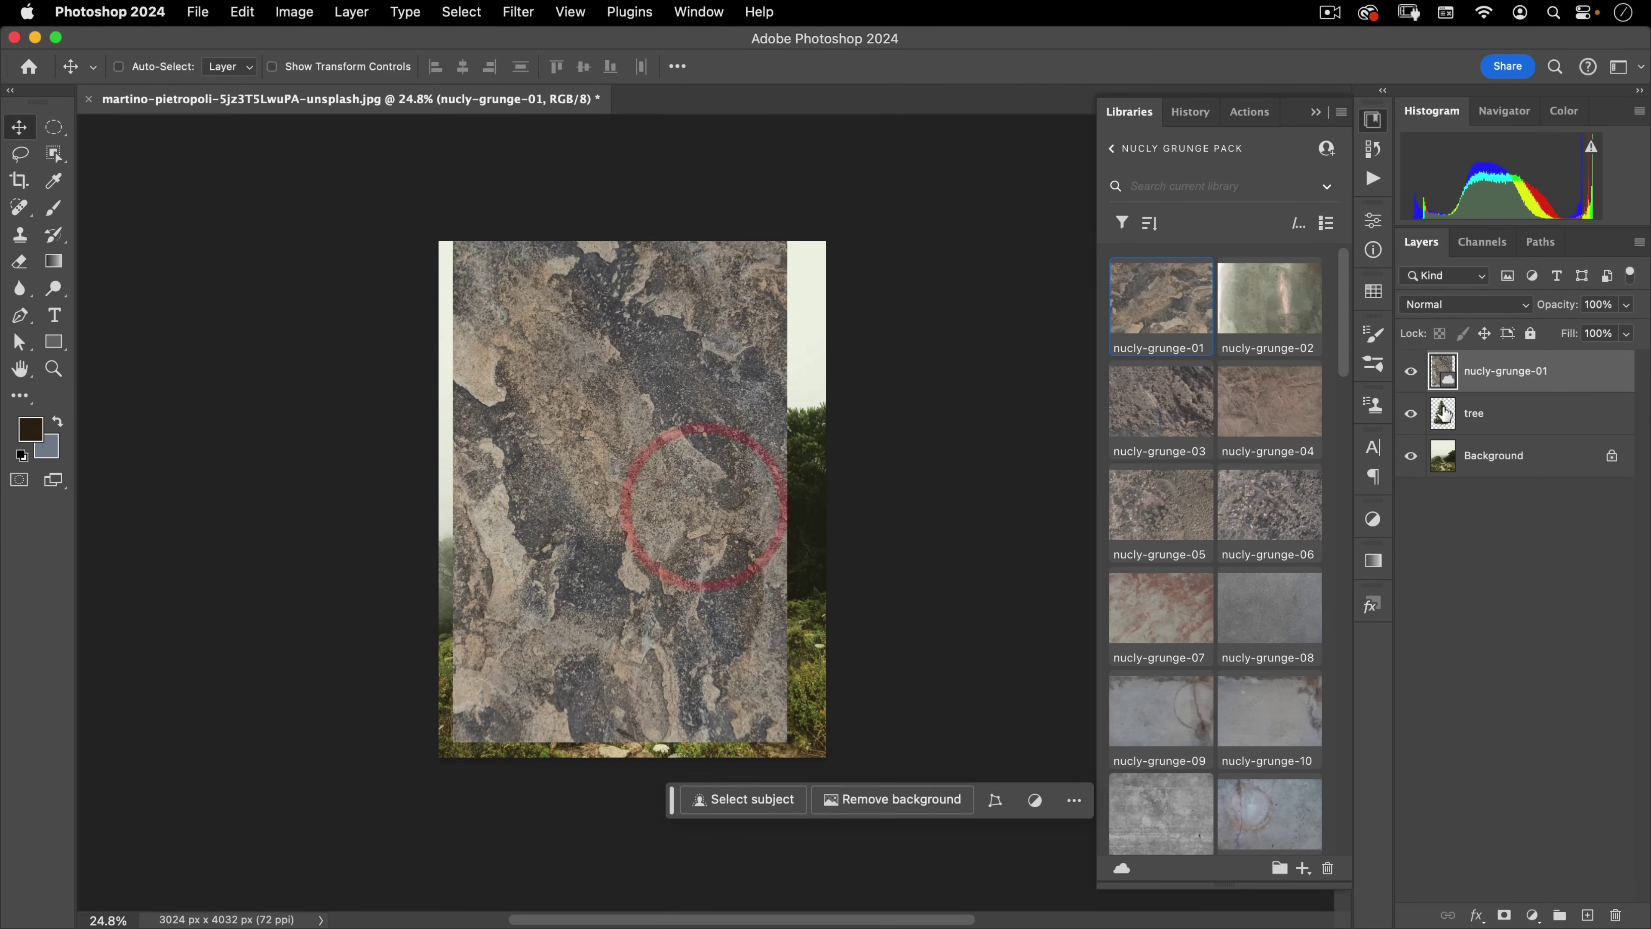
Clip the texture to the tree in Overlay at 49% opacity and merge it down
{"action": "left_click", "coordinate": [1455, 392], "text": "alt"}
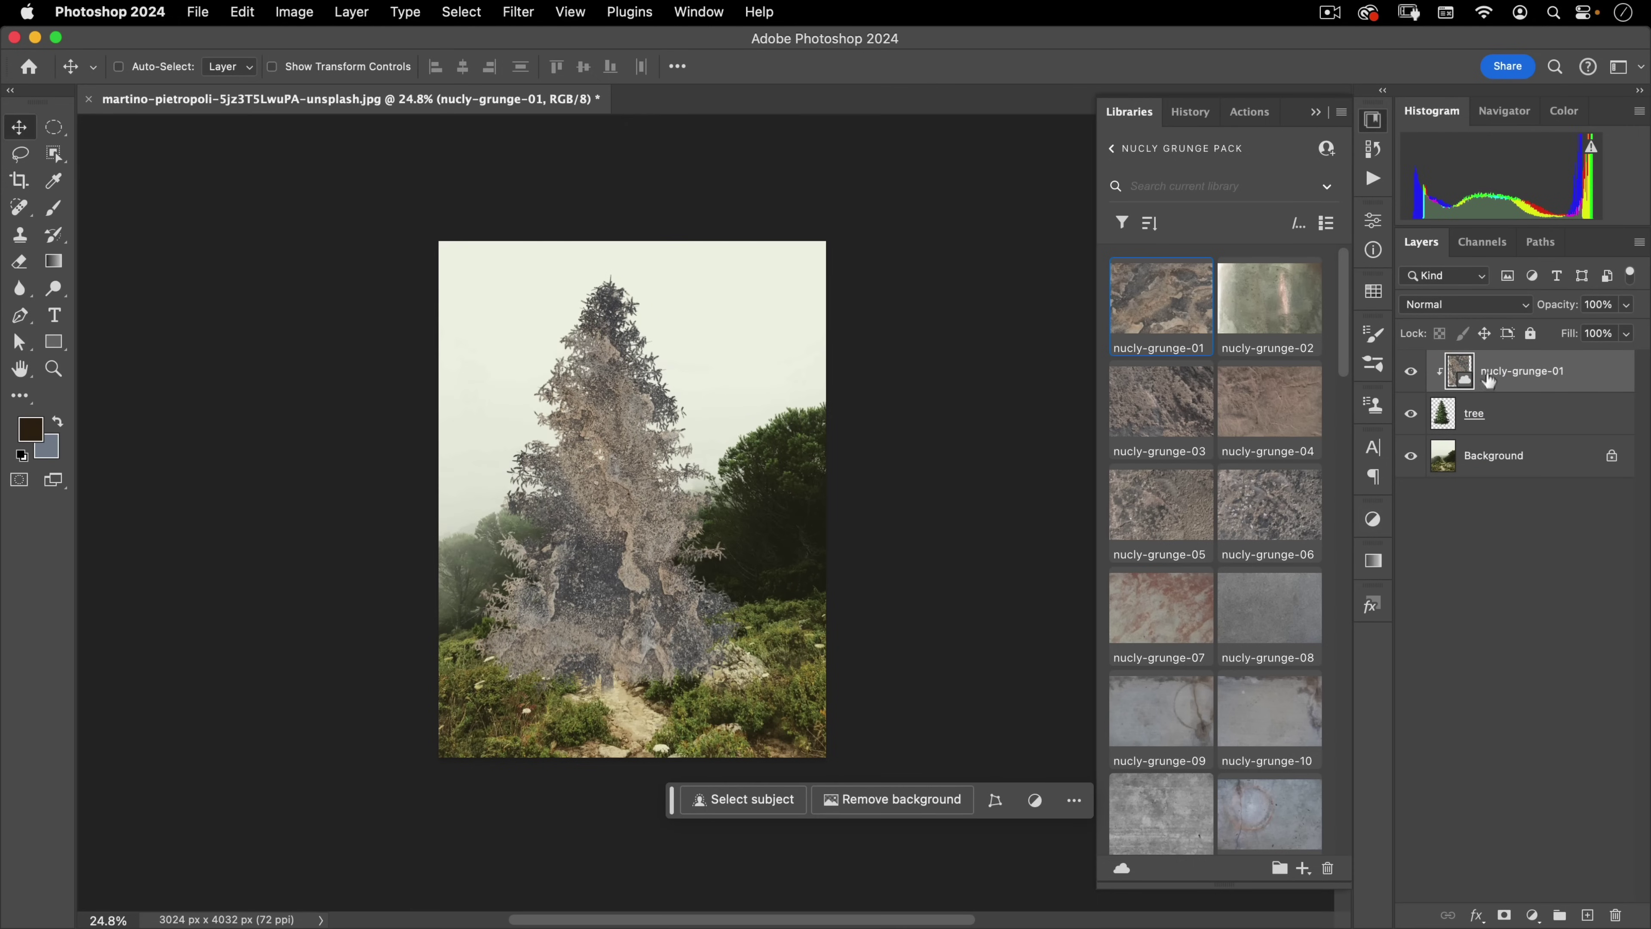
{"action": "left_click", "coordinate": [1449, 304]}
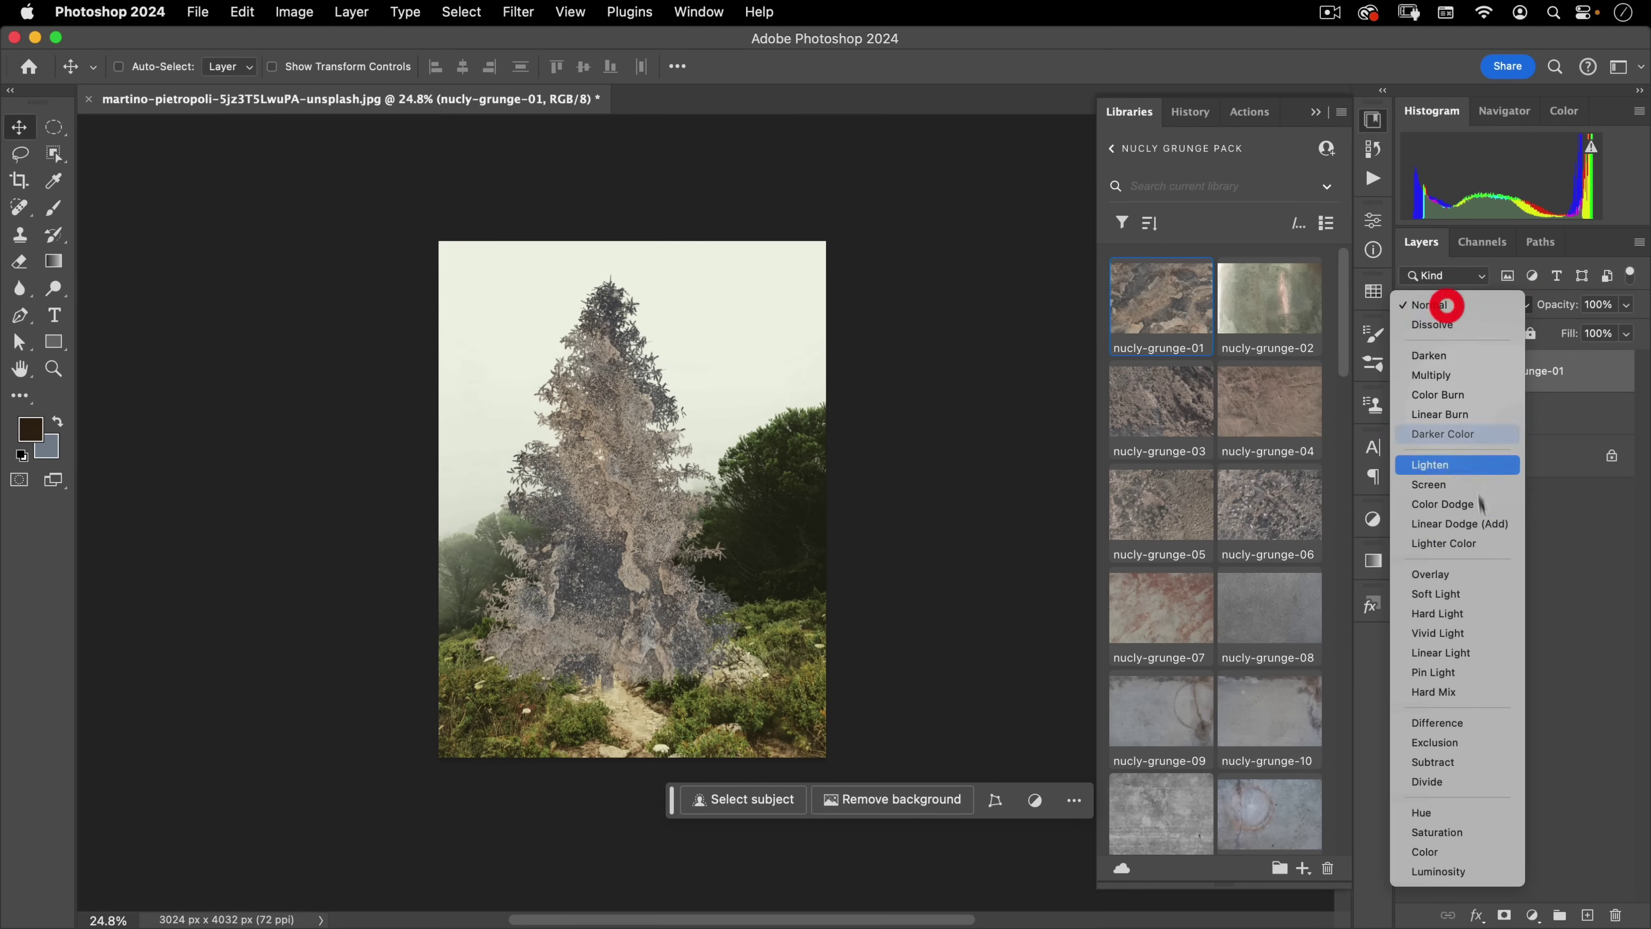
{"action": "left_click", "coordinate": [1478, 572]}
{"action": "key", "text": "super"}
{"action": "mouse_move", "coordinate": [545, 576]}
{"action": "left_mouse_down"}
{"action": "mouse_move", "coordinate": [663, 472]}
{"action": "mouse_move", "coordinate": [800, 513]}
{"action": "mouse_move", "coordinate": [674, 516]}
{"action": "mouse_move", "coordinate": [667, 490]}
{"action": "mouse_move", "coordinate": [507, 599]}
{"action": "mouse_move", "coordinate": [406, 607]}
{"action": "mouse_move", "coordinate": [442, 692]}
{"action": "mouse_move", "coordinate": [479, 663]}
{"action": "left_mouse_up"}
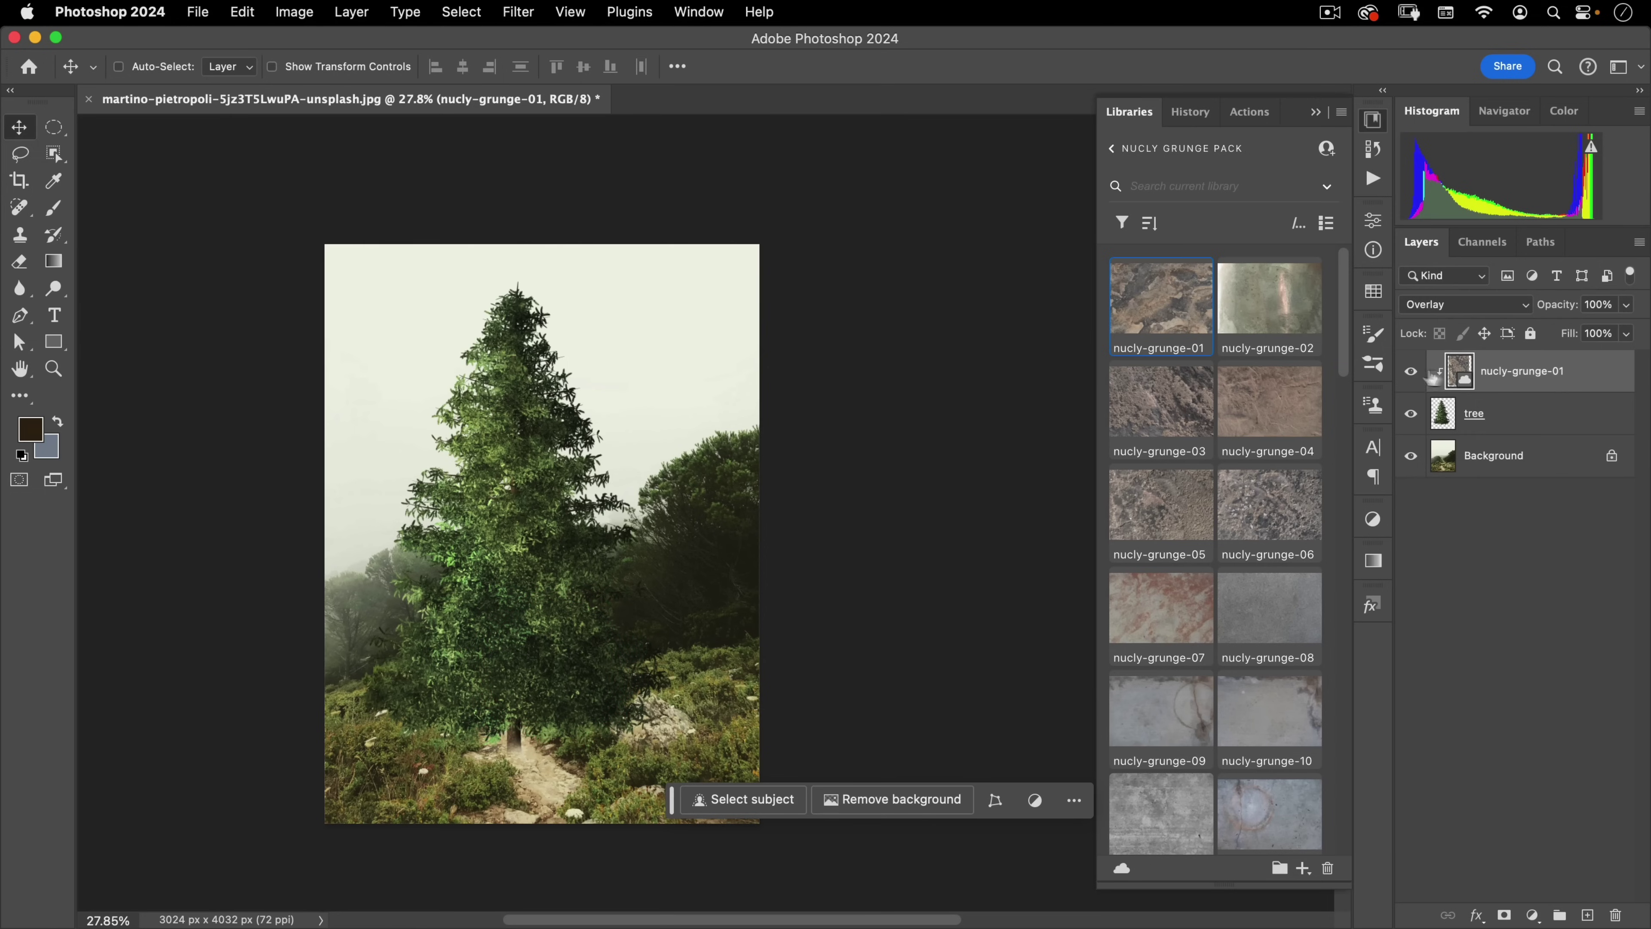
{"action": "left_click_drag", "start_coordinate": [1568, 307], "coordinate": [1521, 309]}
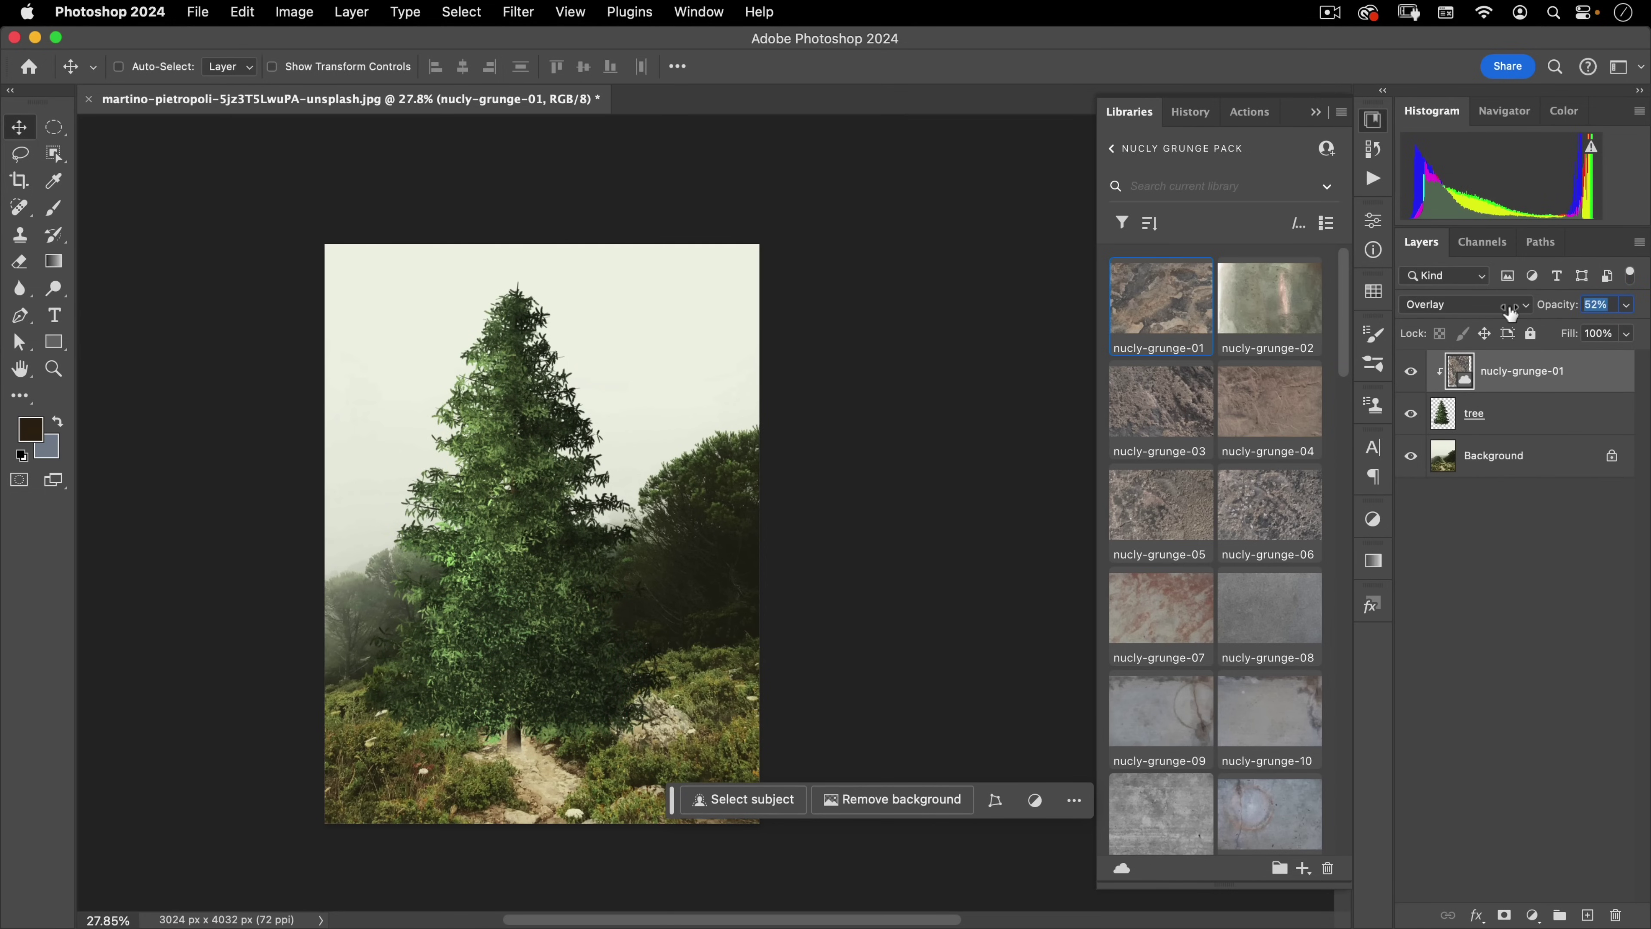
{"action": "left_click", "coordinate": [1508, 313]}
{"action": "key", "text": "super+e"}
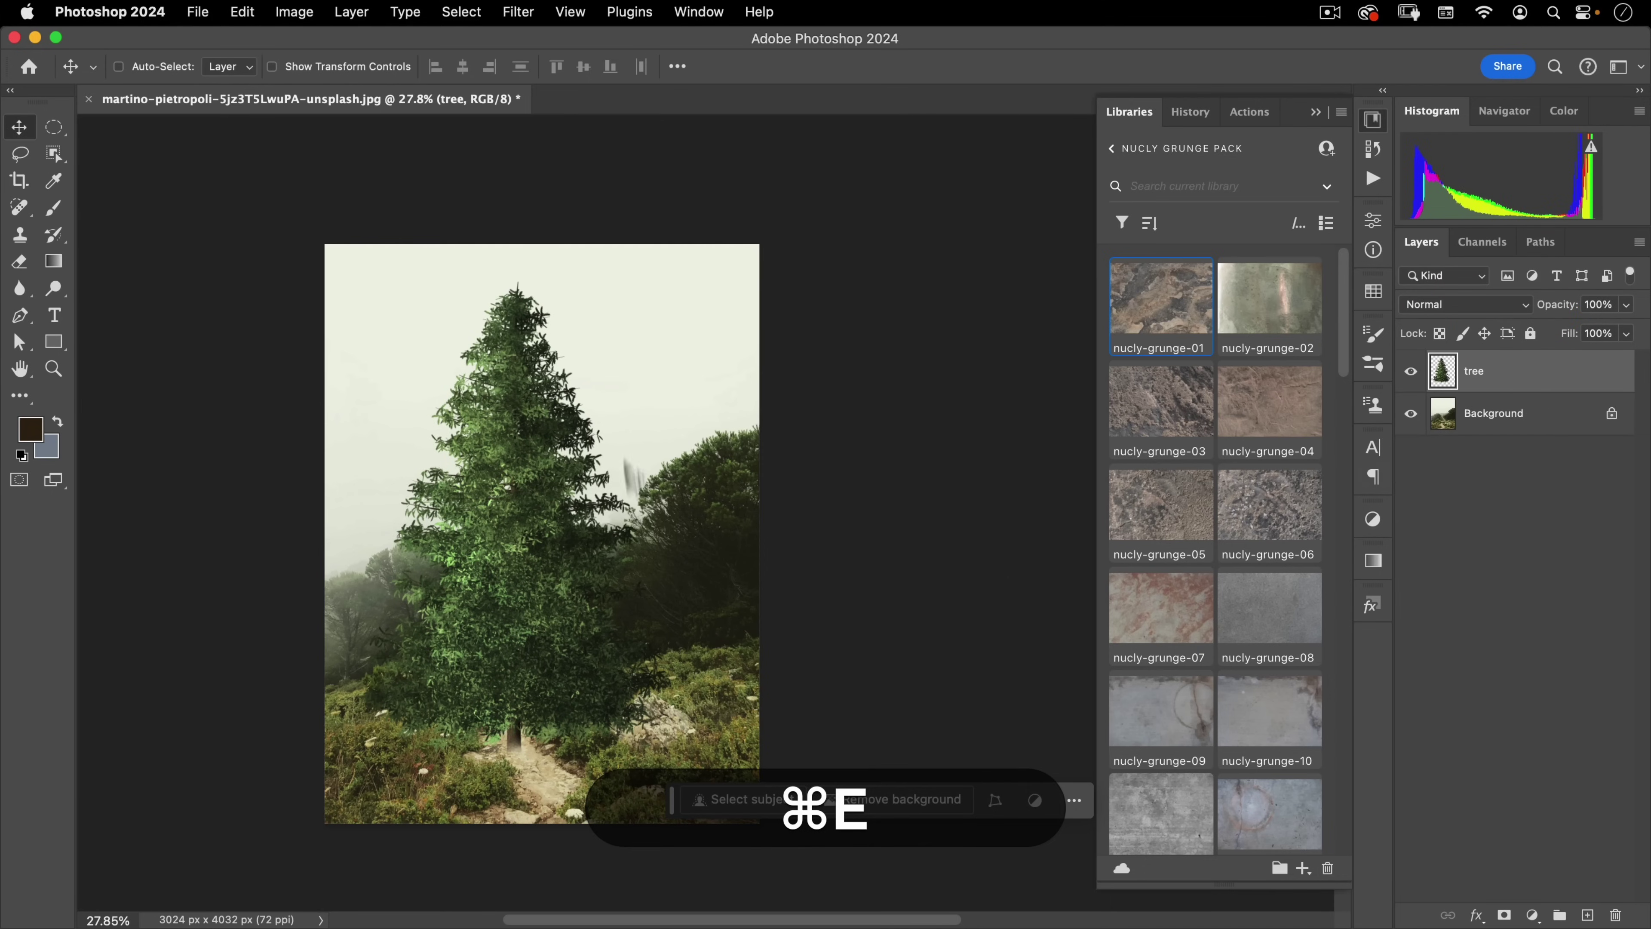
Zoom in to inspect the textured tree, zoom back out, and close Libraries
{"action": "mouse_move", "coordinate": [702, 517]}
{"action": "left_mouse_down"}
{"action": "mouse_move", "coordinate": [756, 516]}
{"action": "mouse_move", "coordinate": [715, 551]}
{"action": "mouse_move", "coordinate": [768, 527]}
{"action": "left_mouse_up"}
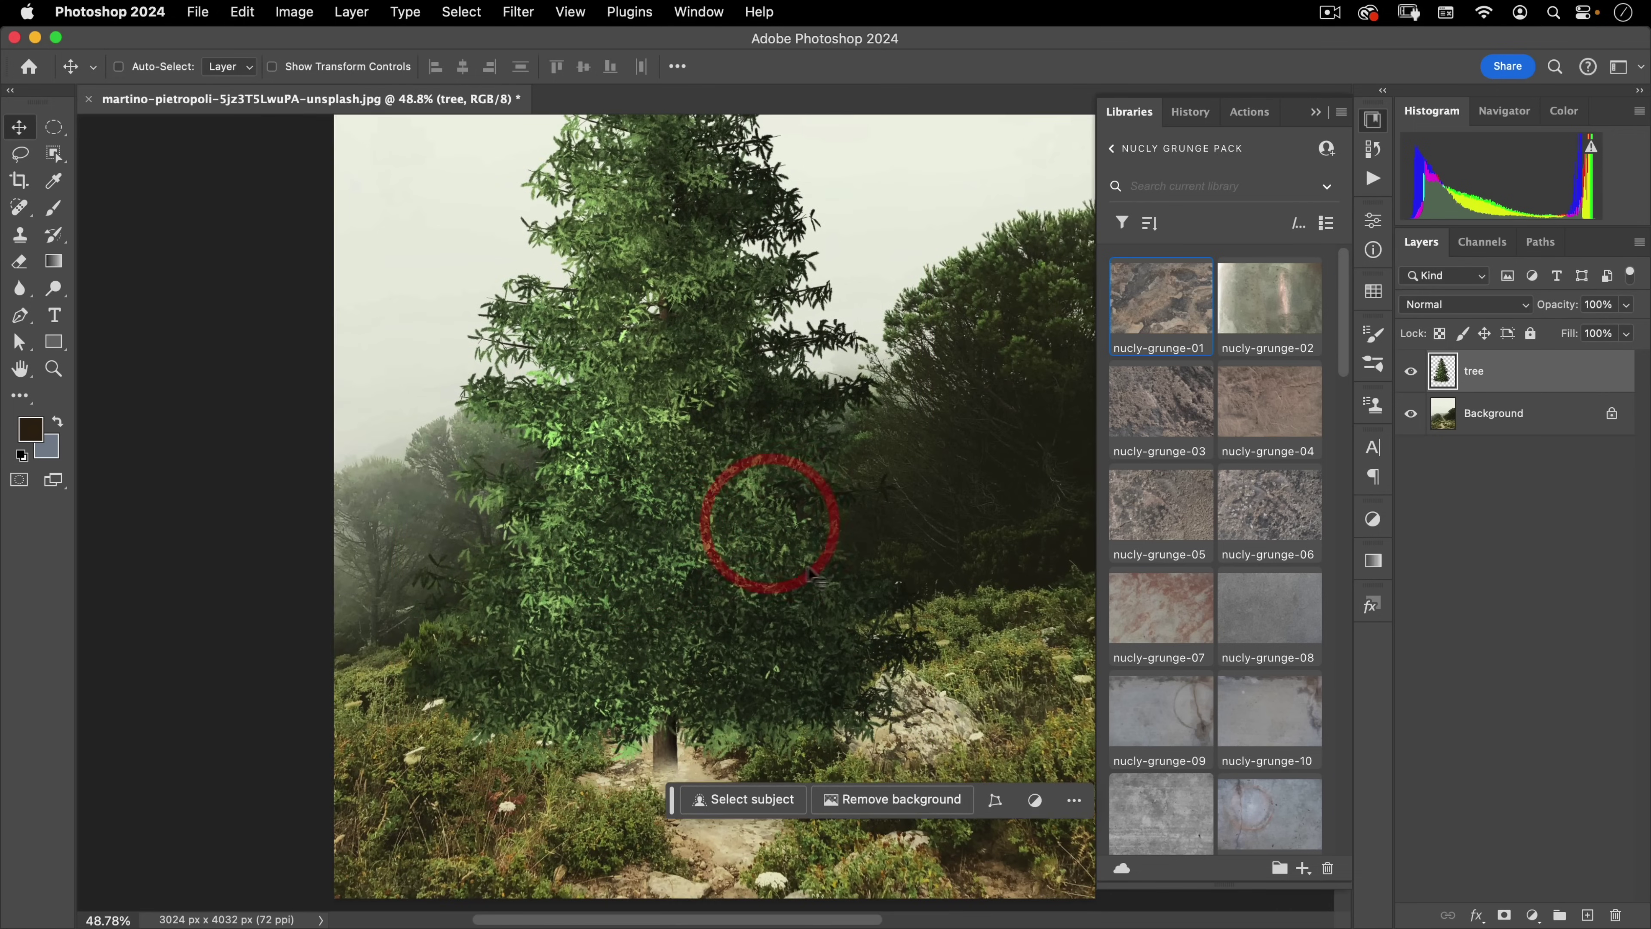
{"action": "key", "text": "super+space"}
{"action": "left_click_drag", "start_coordinate": [740, 589], "coordinate": [682, 608]}
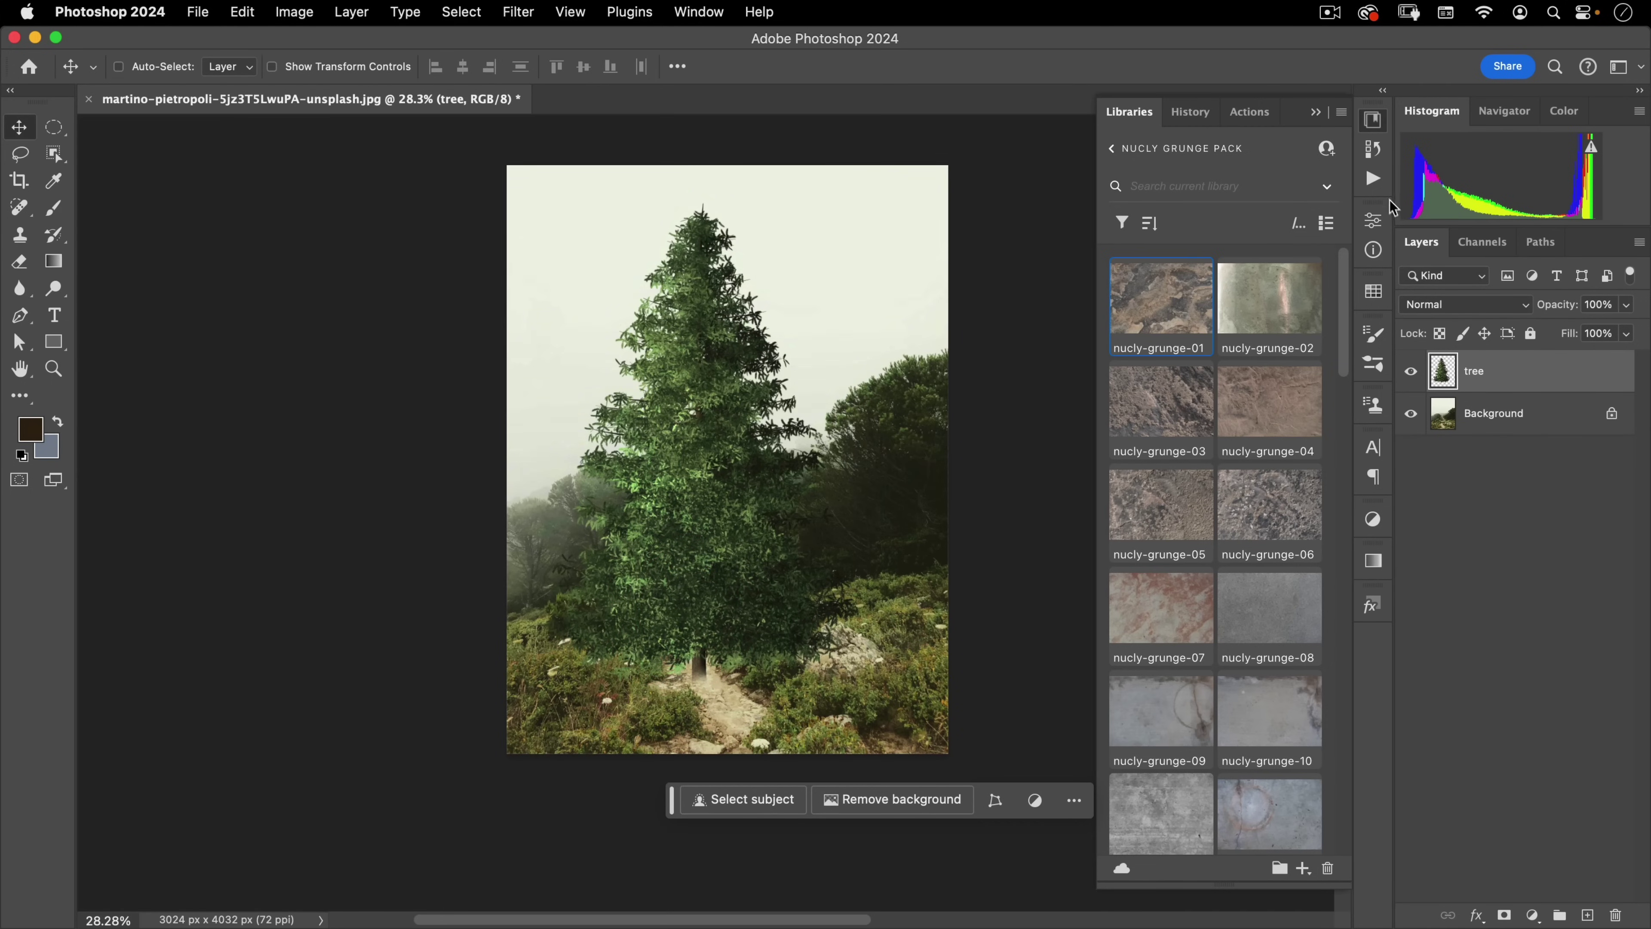
{"action": "left_click", "coordinate": [1381, 150]}
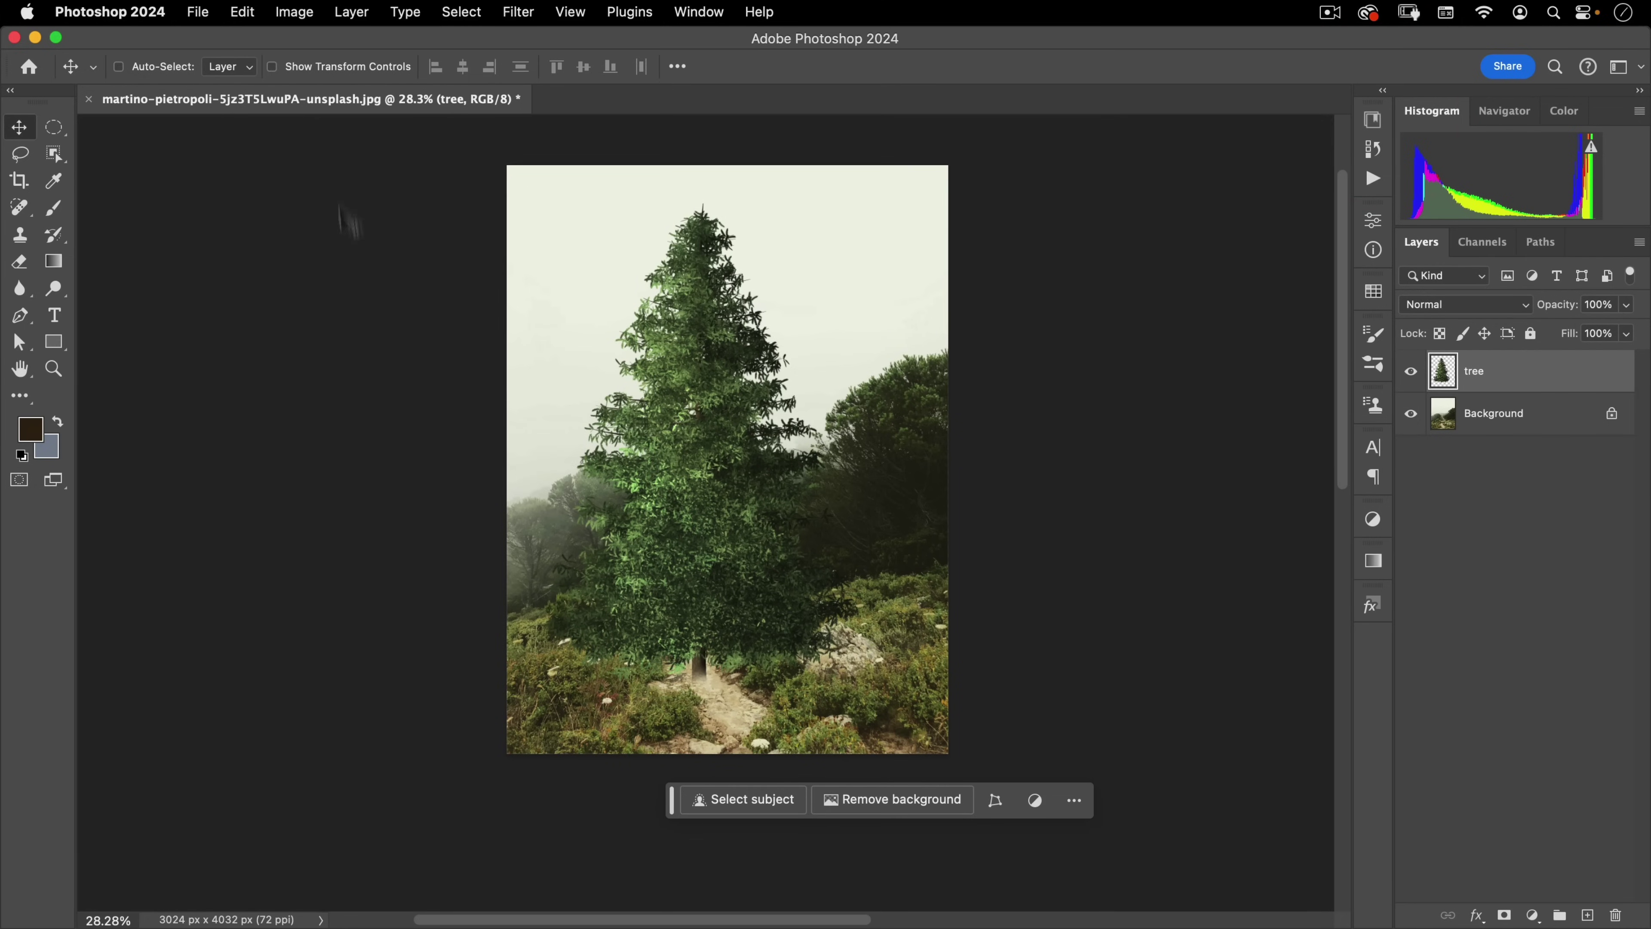
Set the tree's Hue to -20 with Hue/Saturation, then hide the tree layer
{"action": "left_click", "coordinate": [296, 13]}
{"action": "mouse_move", "coordinate": [365, 70]}
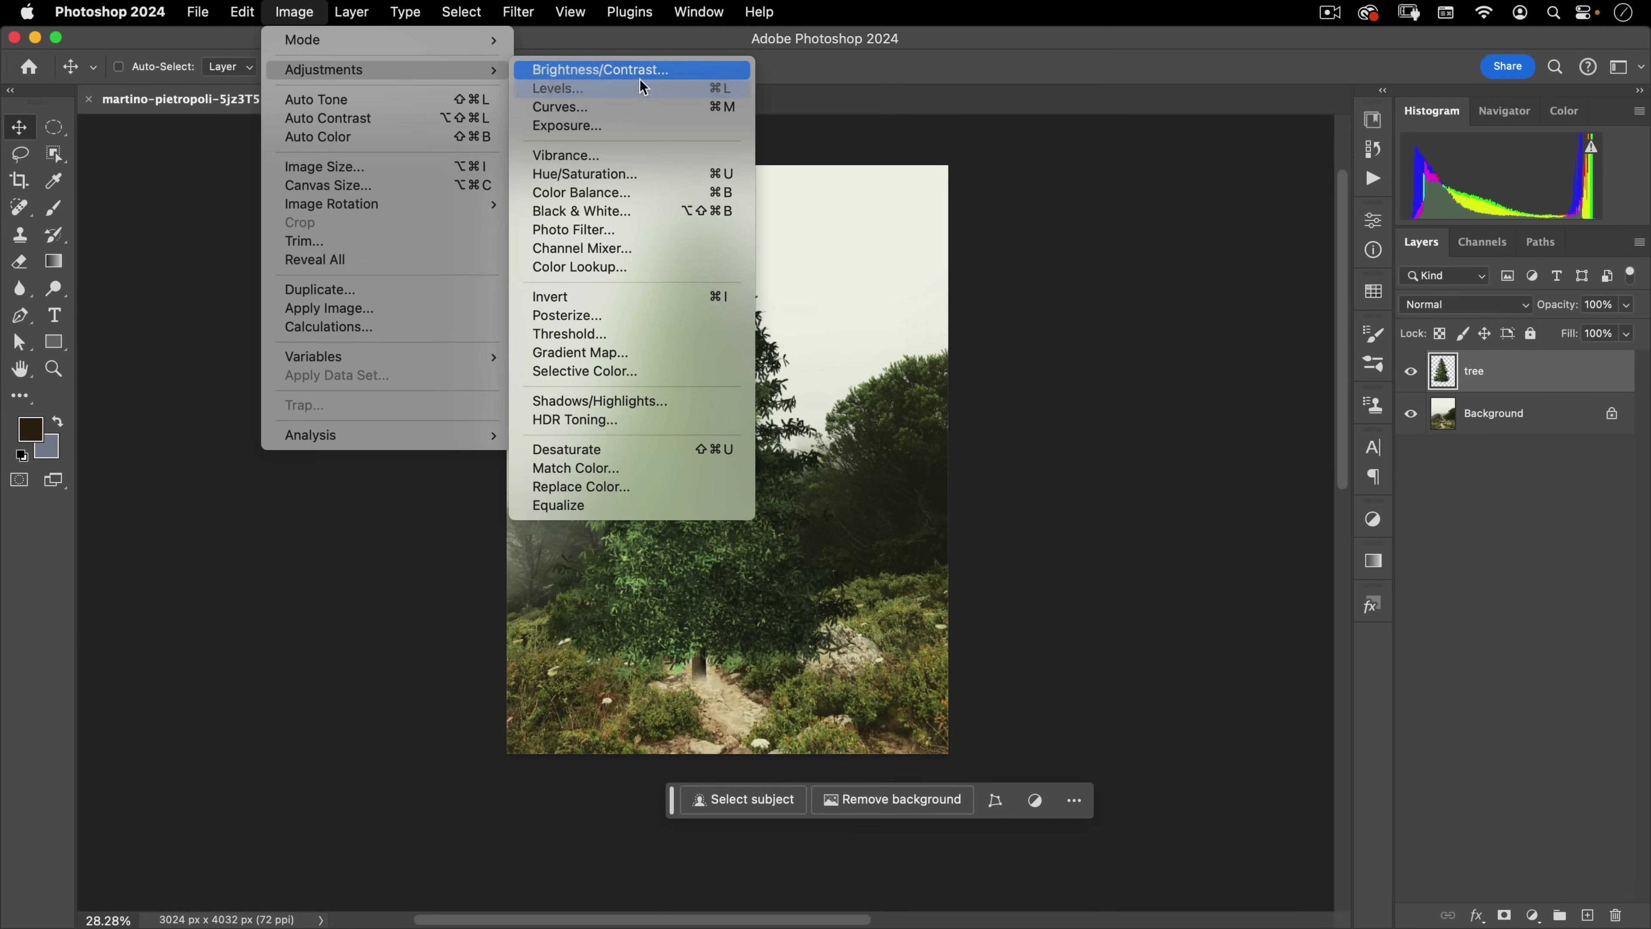
{"action": "left_click", "coordinate": [624, 174]}
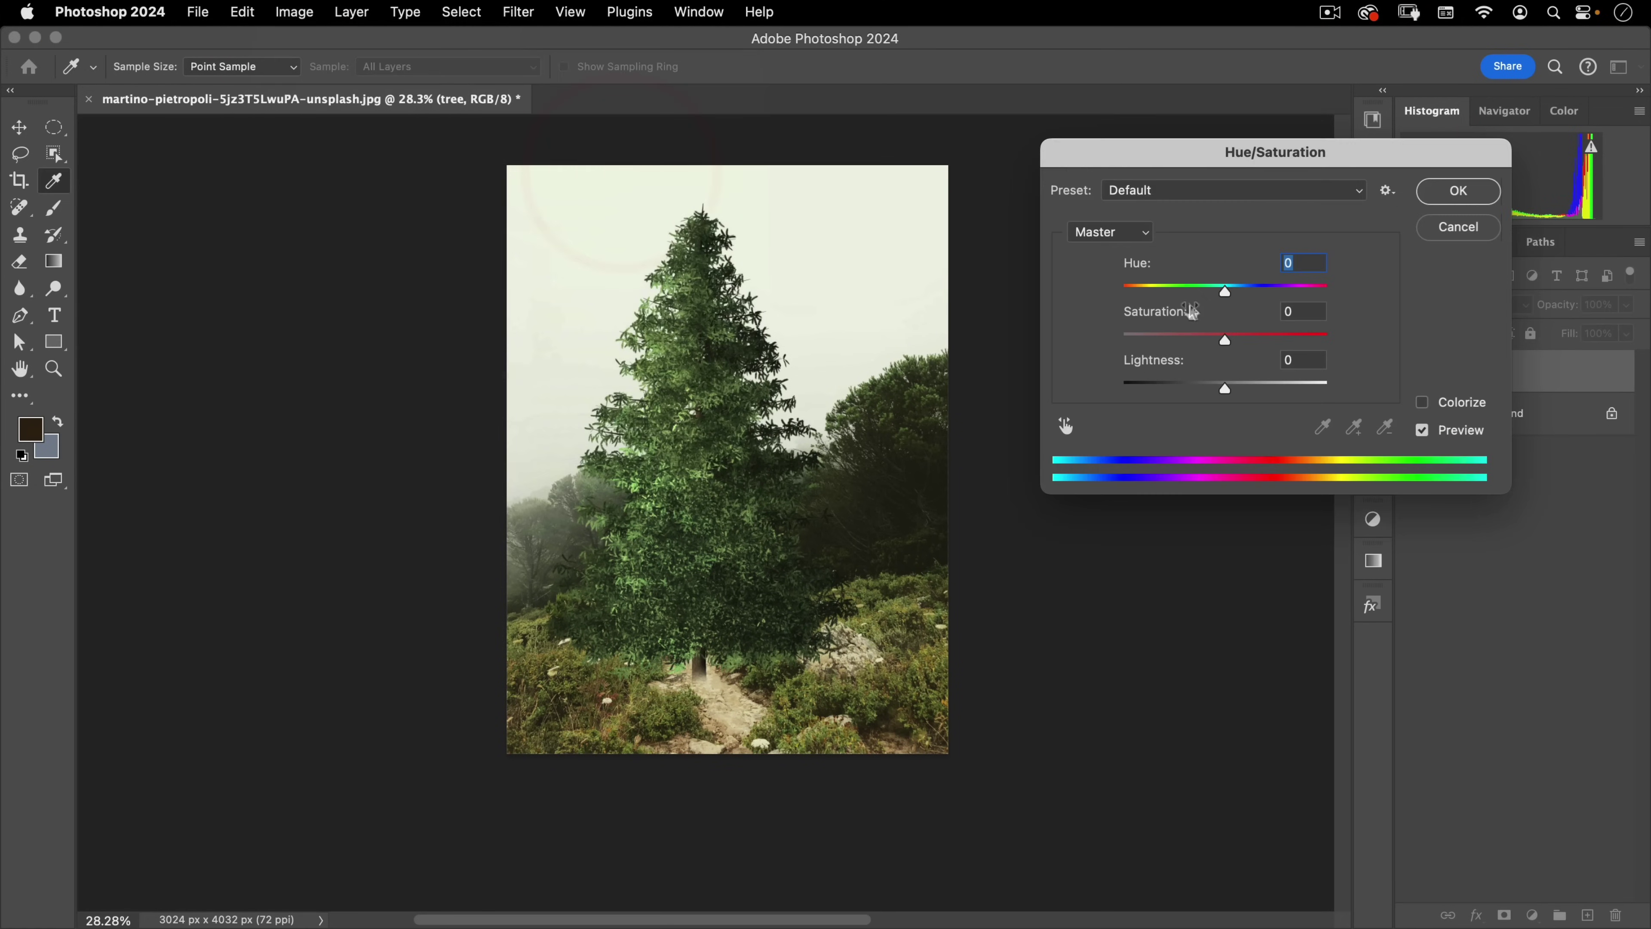
{"action": "left_click_drag", "start_coordinate": [1227, 295], "coordinate": [1199, 297]}
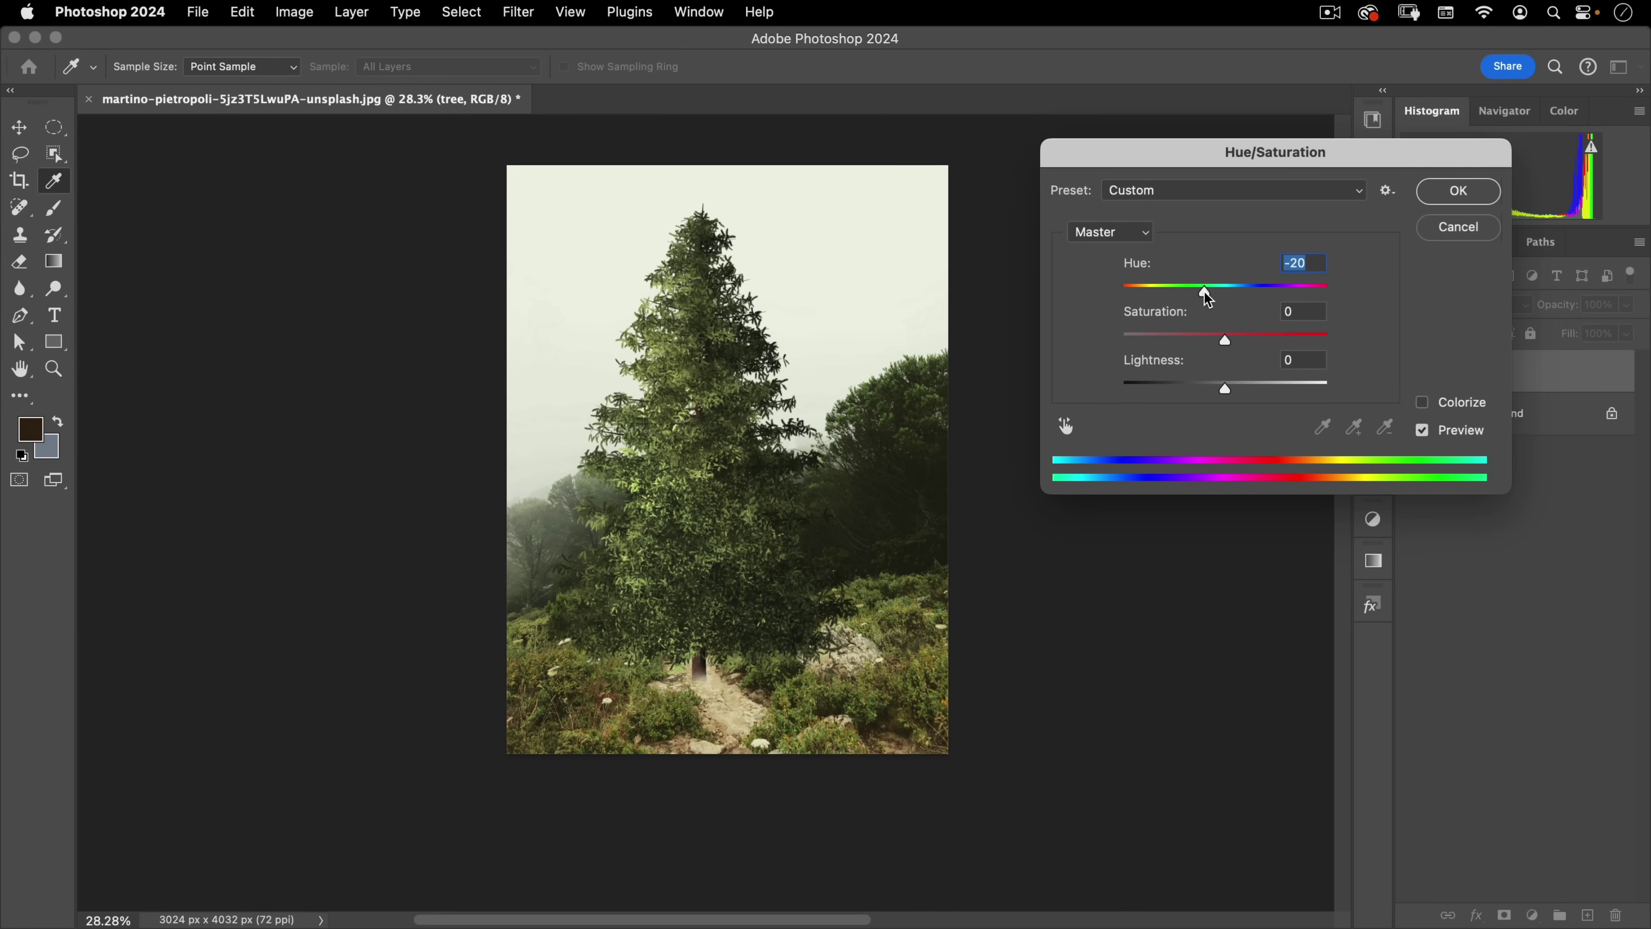
{"action": "left_click", "coordinate": [1207, 298]}
{"action": "left_click", "coordinate": [1459, 190]}
{"action": "key", "text": "v"}
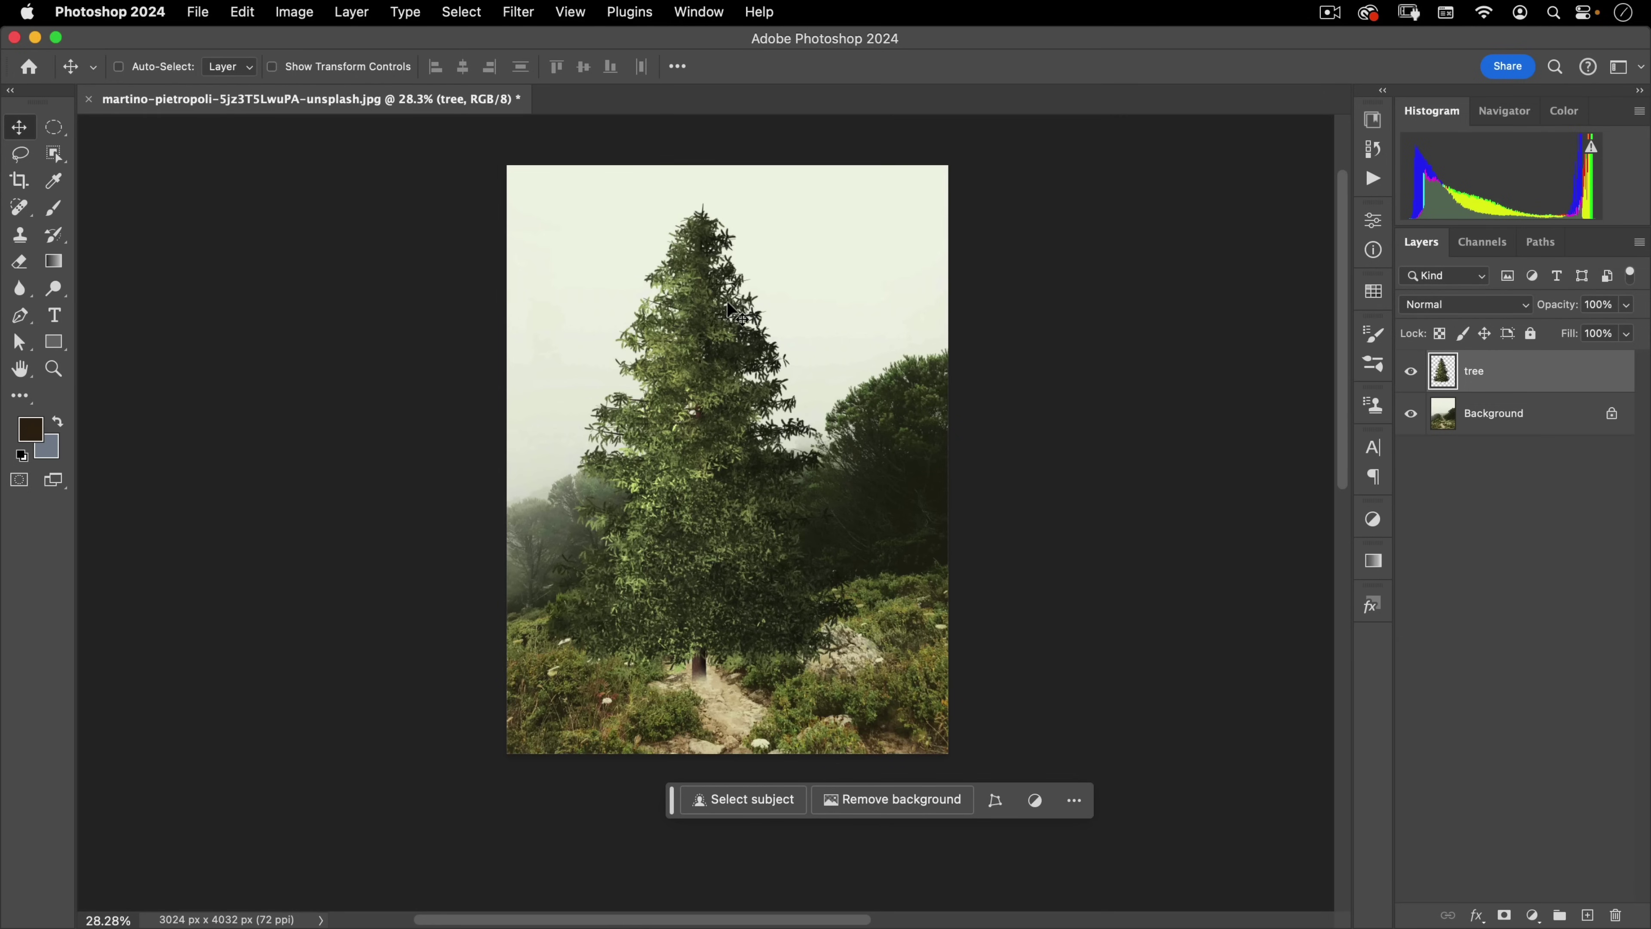
{"action": "left_click", "coordinate": [1411, 372]}
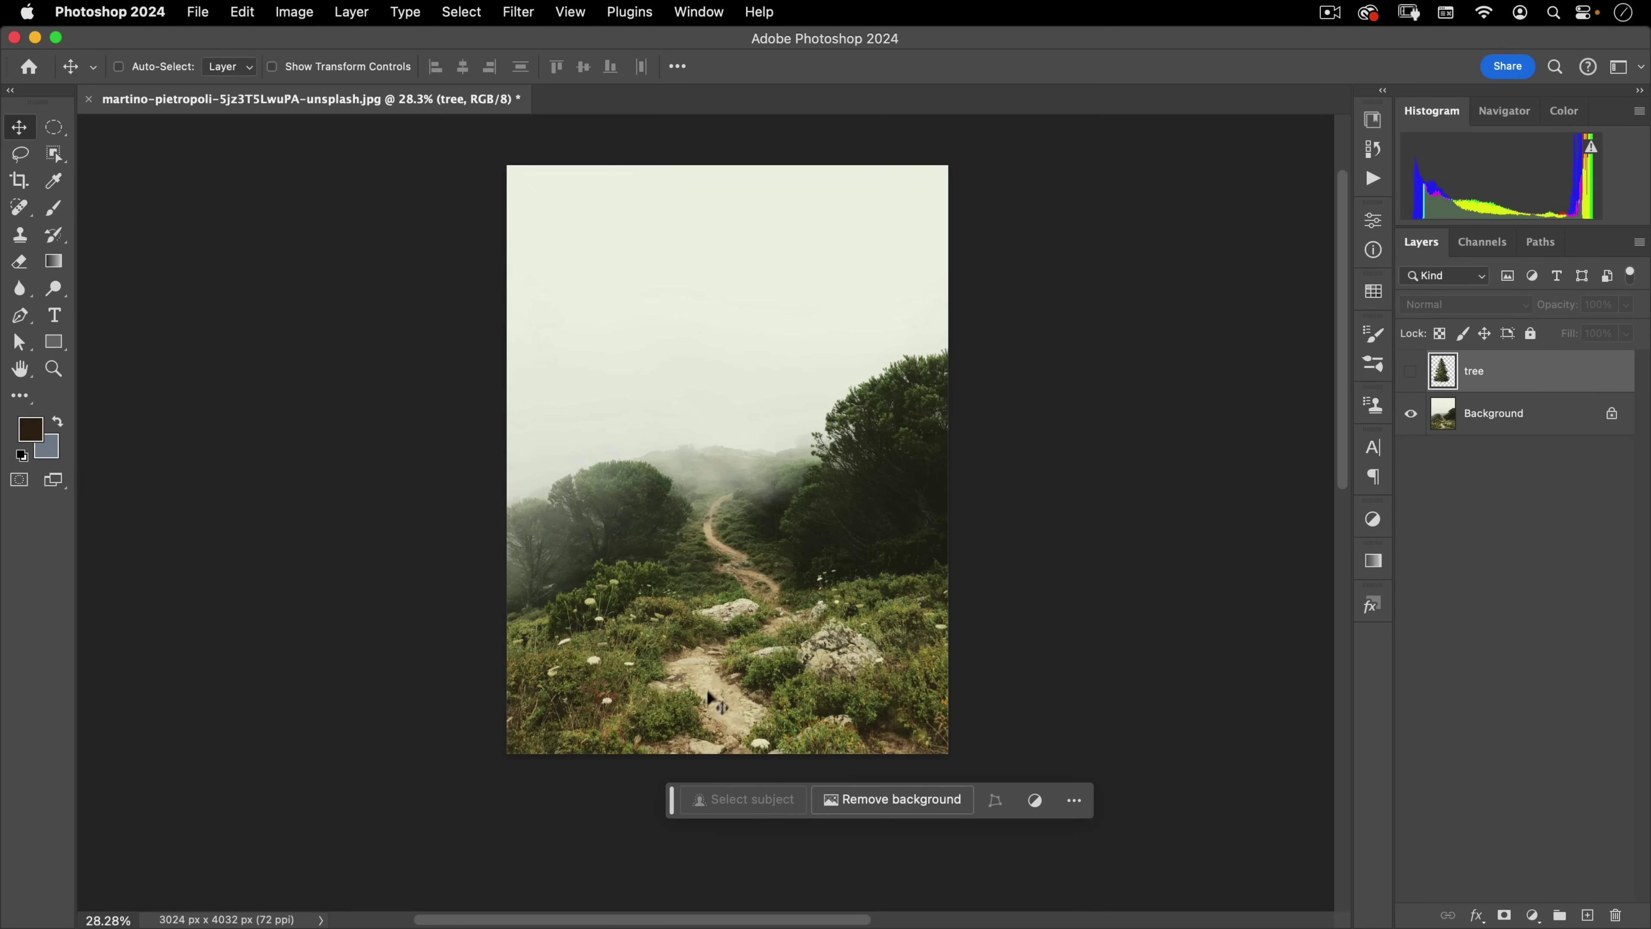
On the Background layer, lasso-select the land around the path, subtracting and adding tree areas
{"action": "key", "text": "space"}
{"action": "left_click_drag", "start_coordinate": [765, 604], "coordinate": [627, 606]}
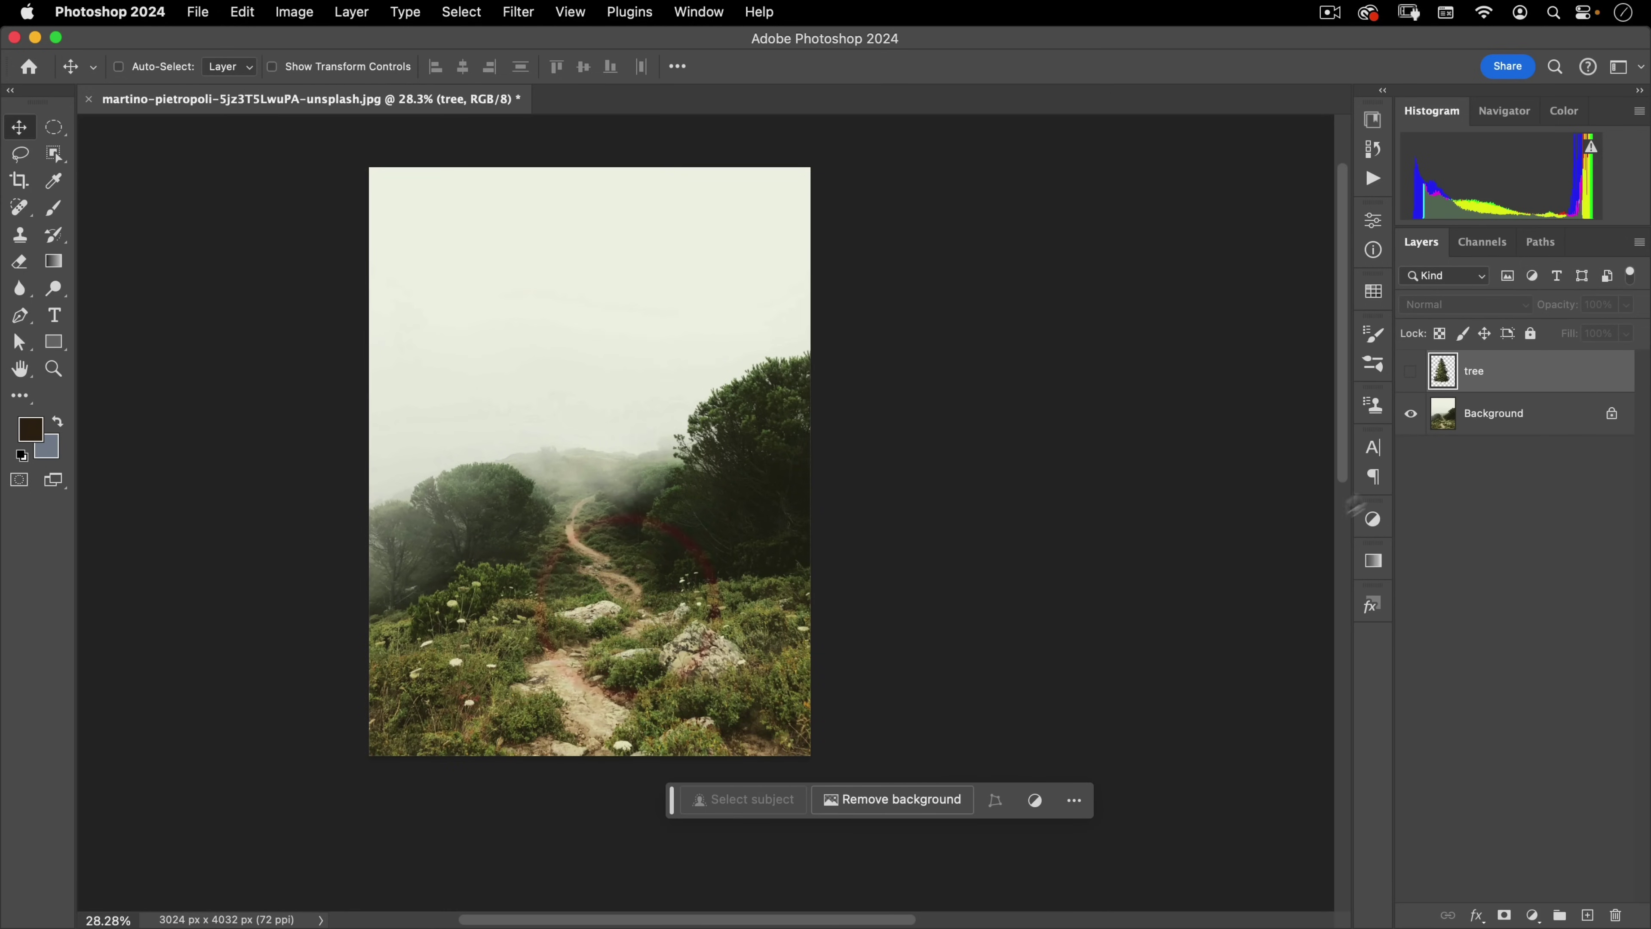
{"action": "left_click", "coordinate": [1443, 413]}
{"action": "left_click", "coordinate": [20, 154]}
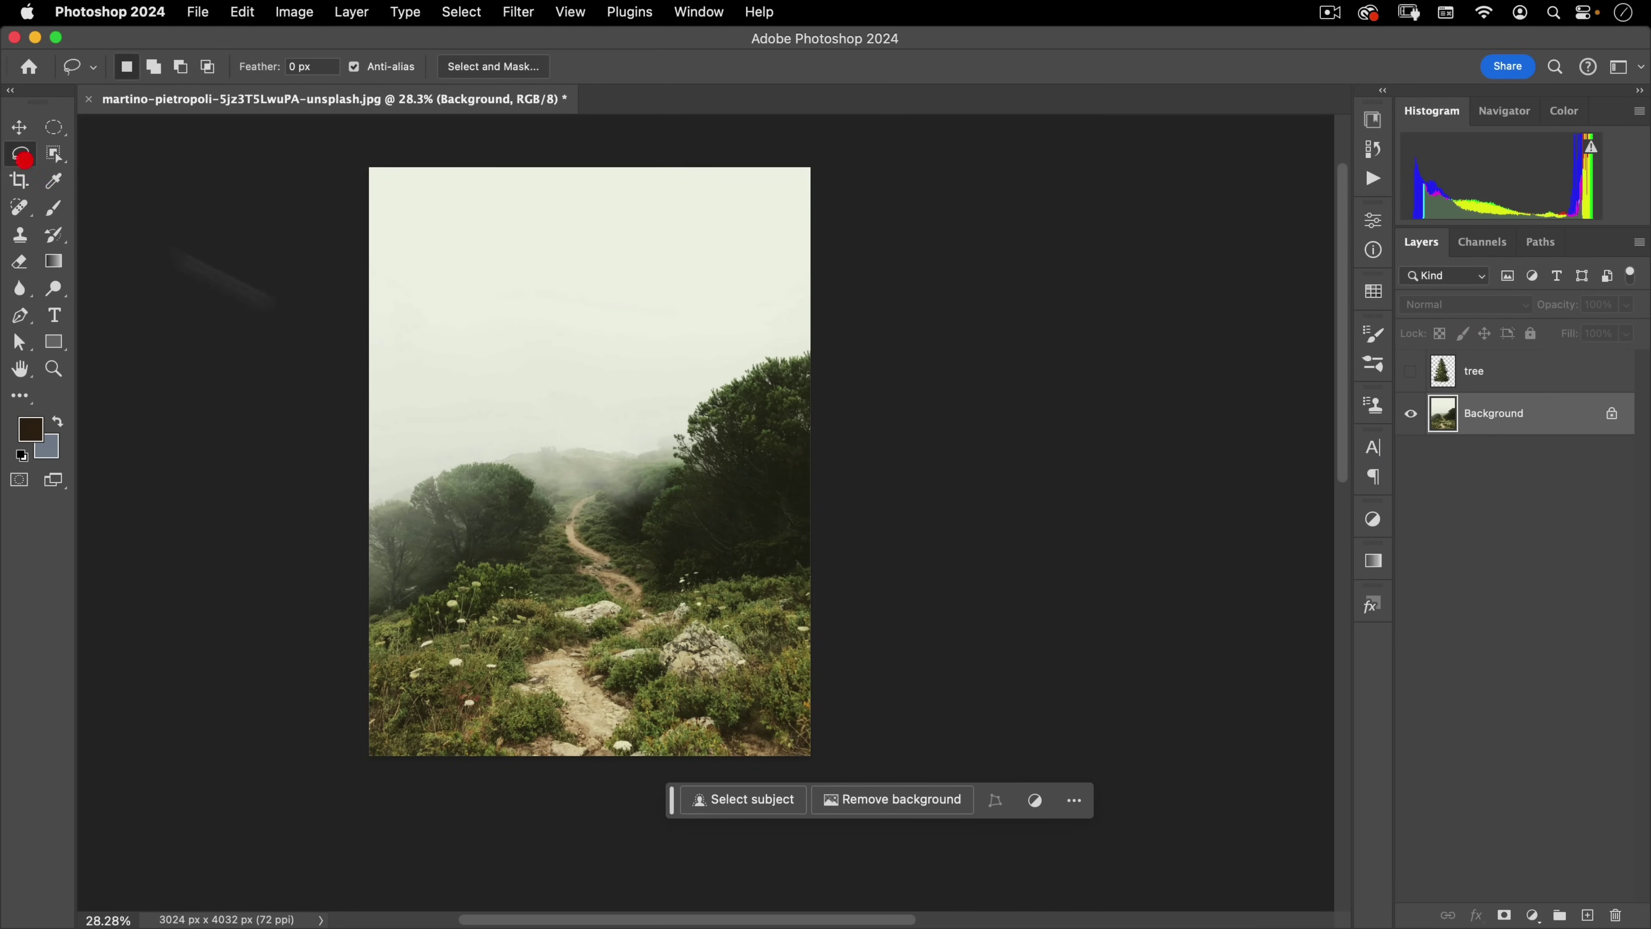
{"action": "mouse_move", "coordinate": [371, 632]}
{"action": "left_mouse_down"}
{"action": "mouse_move", "coordinate": [412, 623]}
{"action": "mouse_move", "coordinate": [477, 565]}
{"action": "mouse_move", "coordinate": [541, 581]}
{"action": "mouse_move", "coordinate": [563, 515]}
{"action": "mouse_move", "coordinate": [617, 533]}
{"action": "mouse_move", "coordinate": [658, 512]}
{"action": "mouse_move", "coordinate": [730, 577]}
{"action": "mouse_move", "coordinate": [814, 573]}
{"action": "mouse_move", "coordinate": [864, 493]}
{"action": "mouse_move", "coordinate": [899, 314]}
{"action": "mouse_move", "coordinate": [870, 167]}
{"action": "mouse_move", "coordinate": [740, 134]}
{"action": "mouse_move", "coordinate": [327, 130]}
{"action": "mouse_move", "coordinate": [288, 297]}
{"action": "mouse_move", "coordinate": [257, 635]}
{"action": "left_mouse_up"}
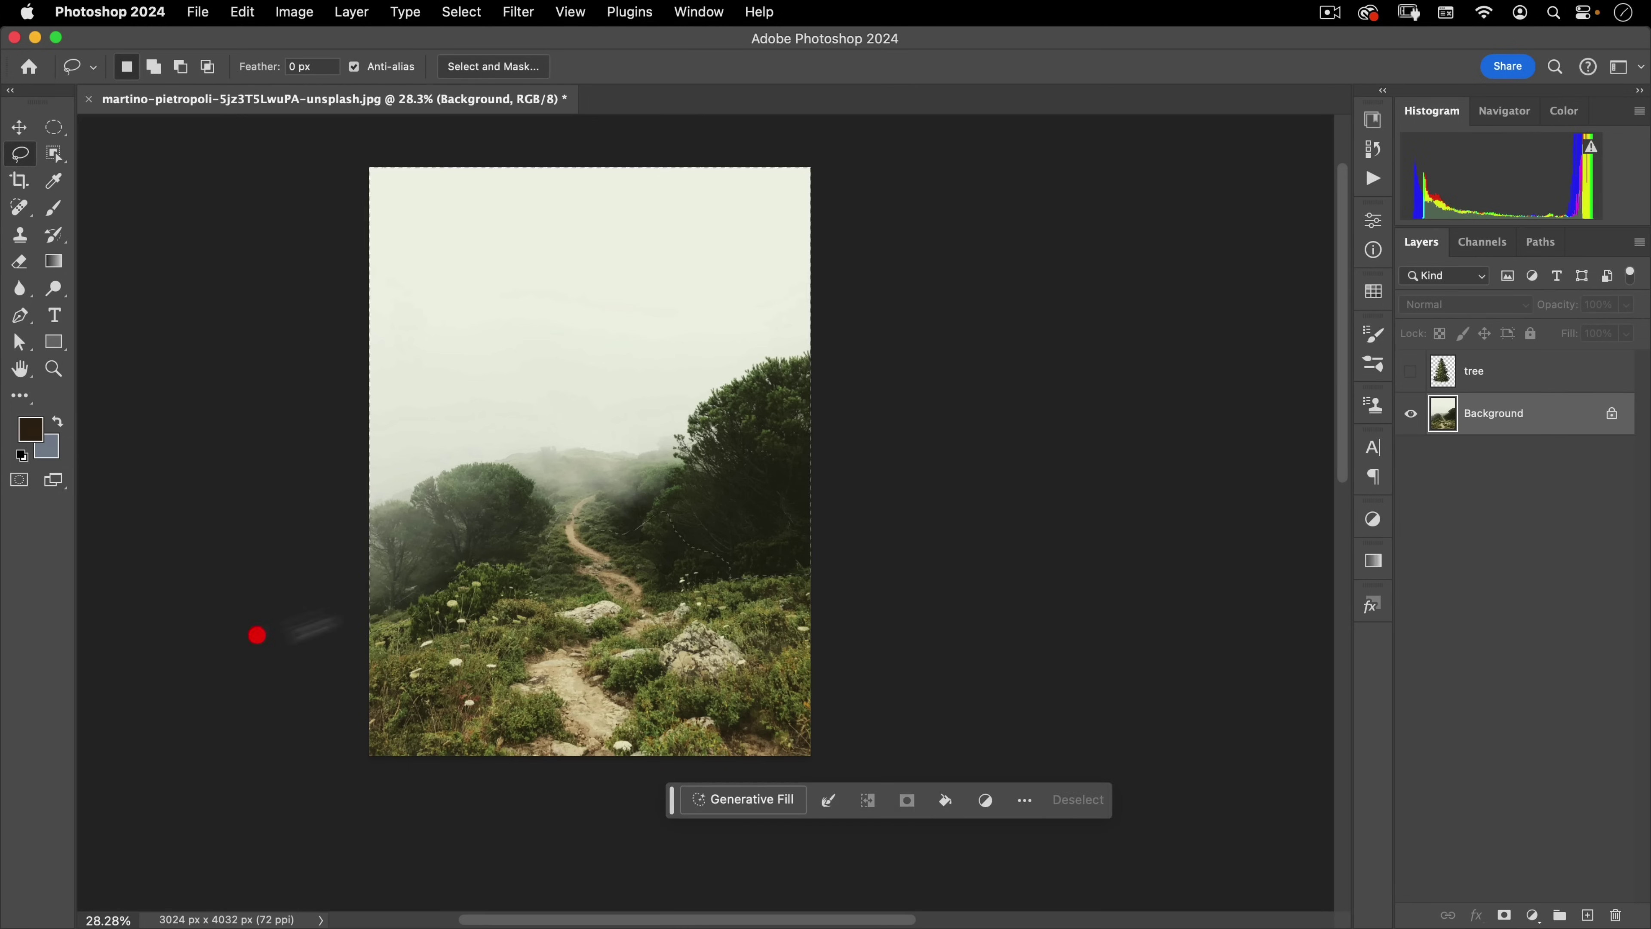
{"action": "key", "text": "alt"}
{"action": "mouse_move", "coordinate": [611, 524]}
{"action": "left_mouse_down"}
{"action": "mouse_move", "coordinate": [658, 577]}
{"action": "mouse_move", "coordinate": [748, 486]}
{"action": "left_mouse_up"}
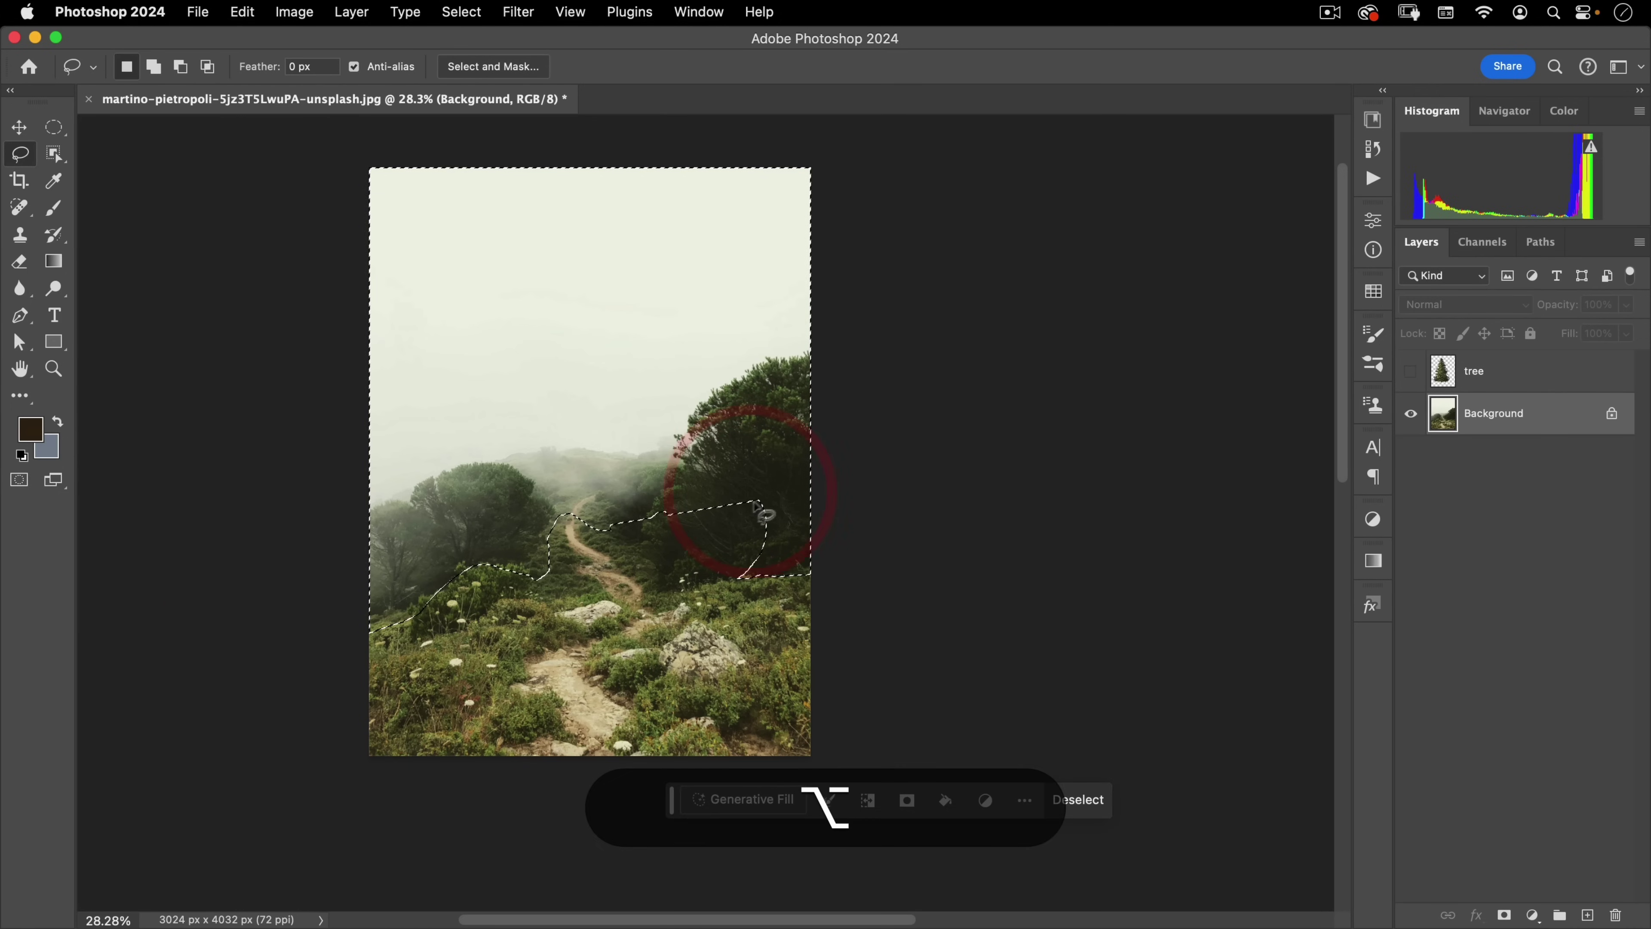
{"action": "key", "text": "shift"}
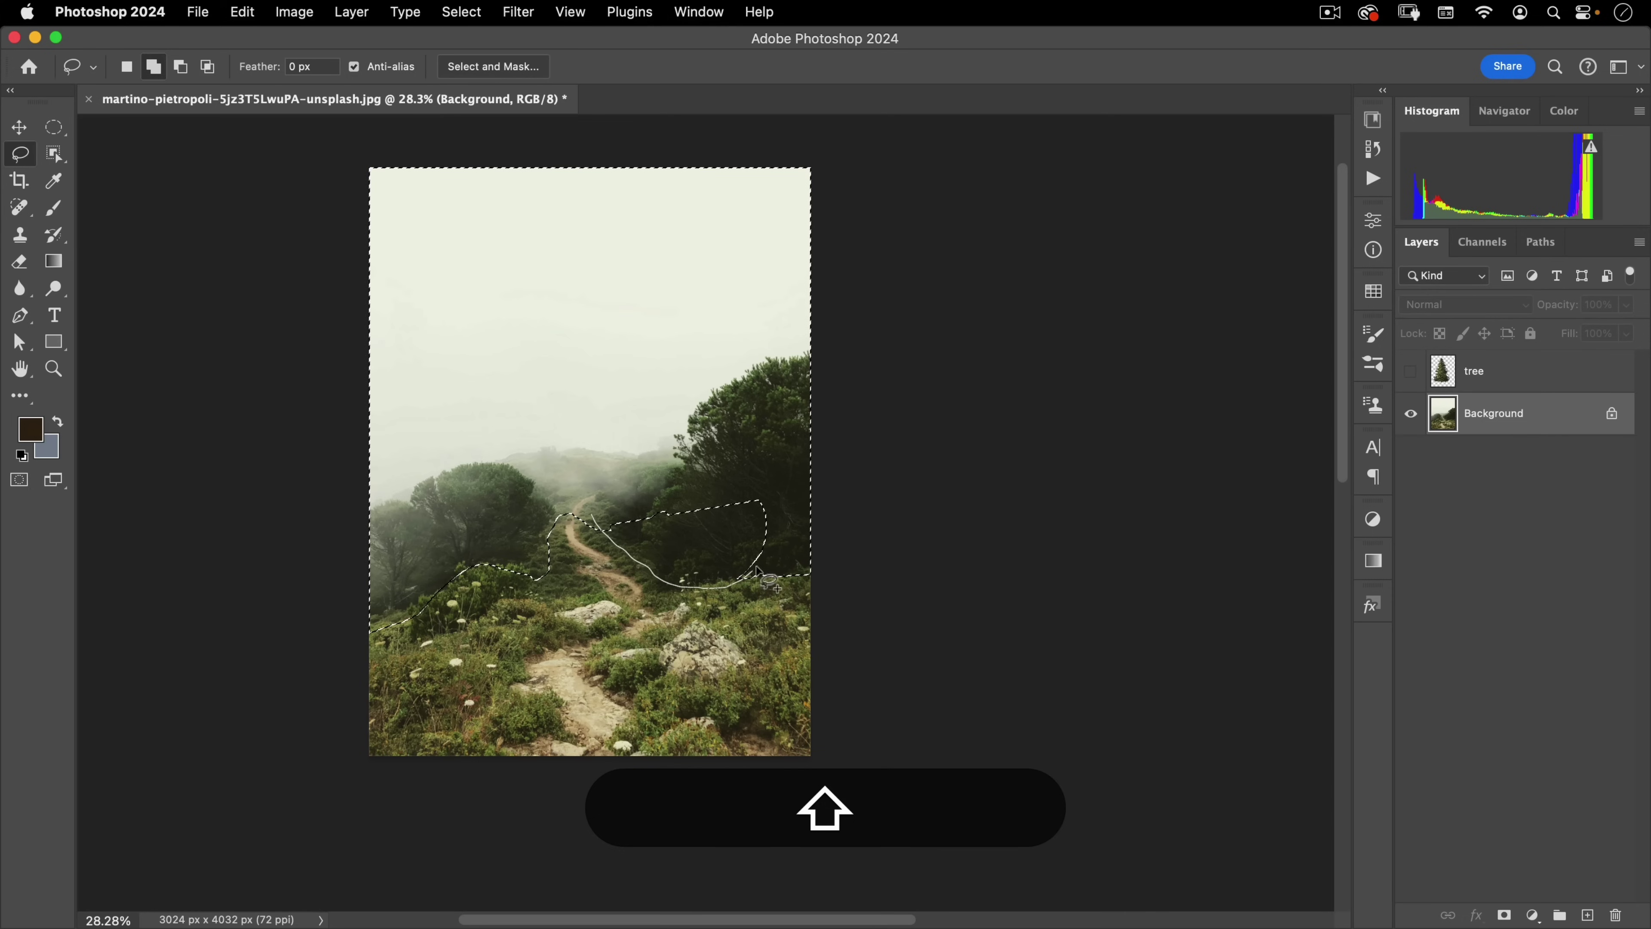
{"action": "mouse_move", "coordinate": [777, 478]}
{"action": "left_mouse_down"}
{"action": "mouse_move", "coordinate": [719, 450]}
{"action": "mouse_move", "coordinate": [700, 406]}
{"action": "left_mouse_up"}
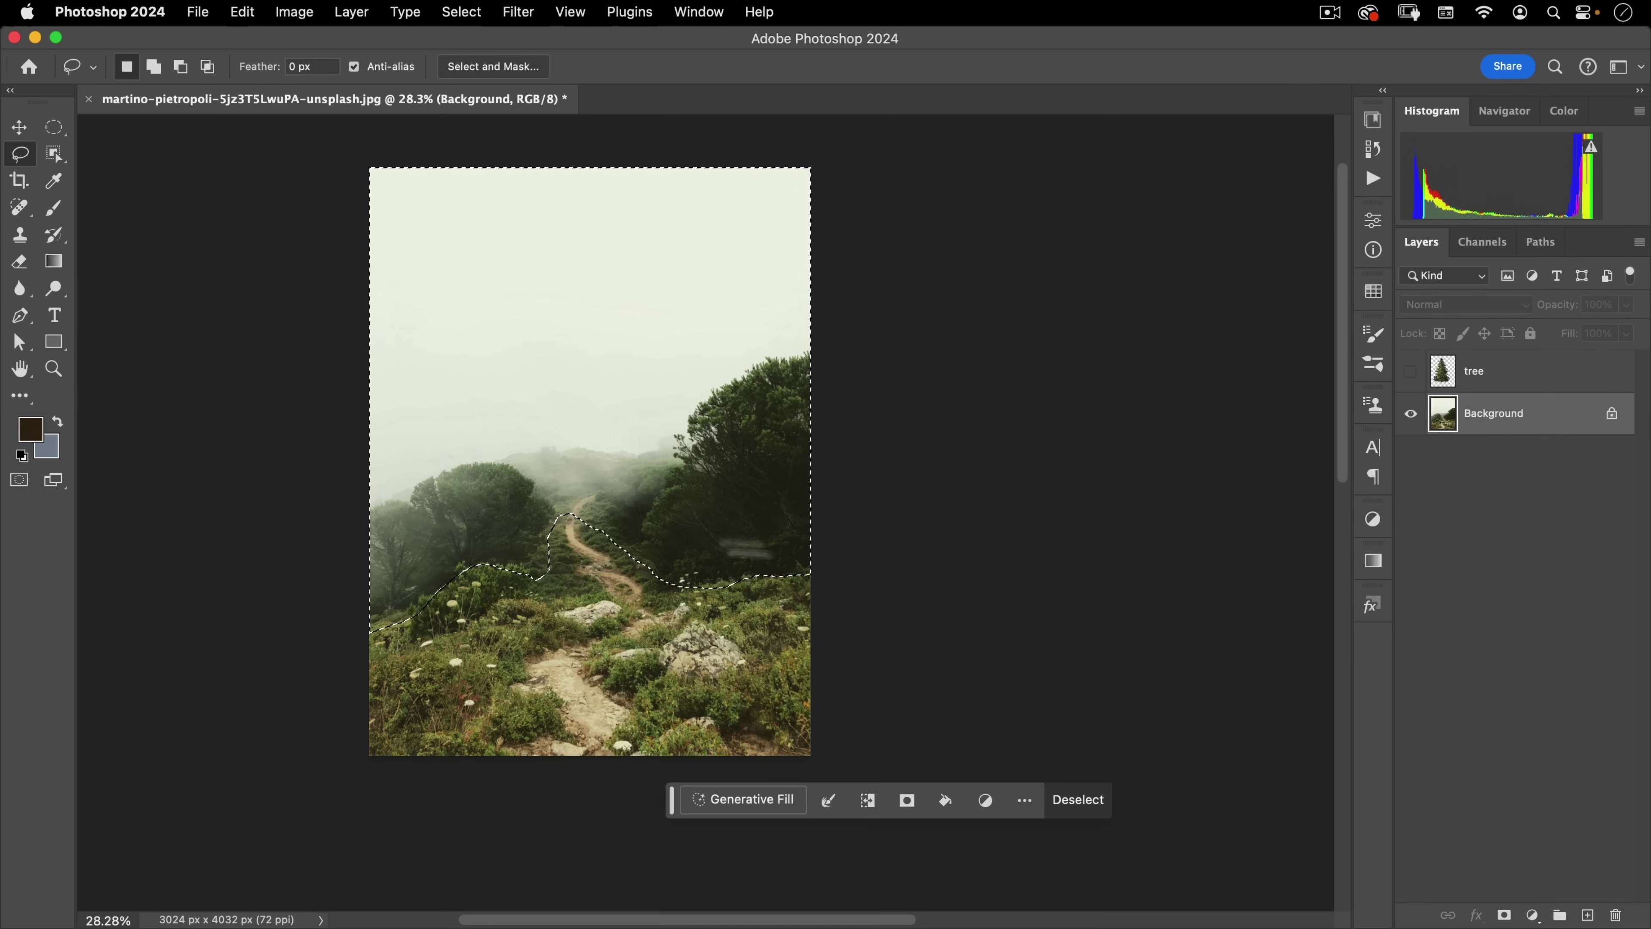
Generative-fill the selection with 'winding path', keep variation 2, and show the tree layer again
{"action": "left_click", "coordinate": [738, 816]}
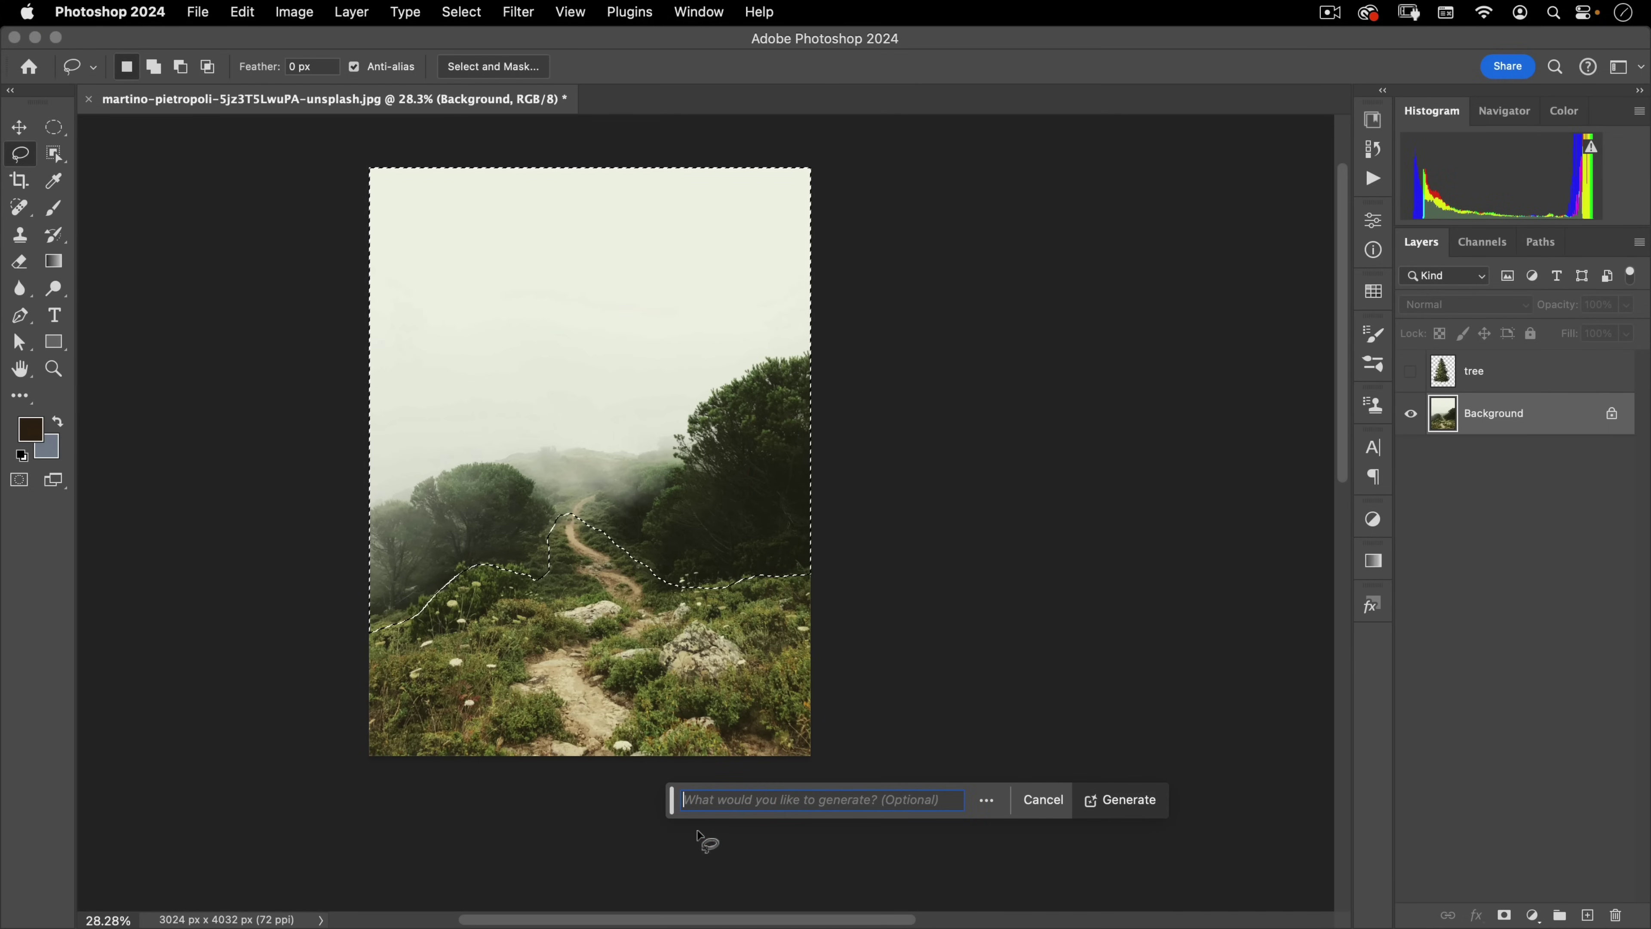
{"action": "type", "text": "winding path"}
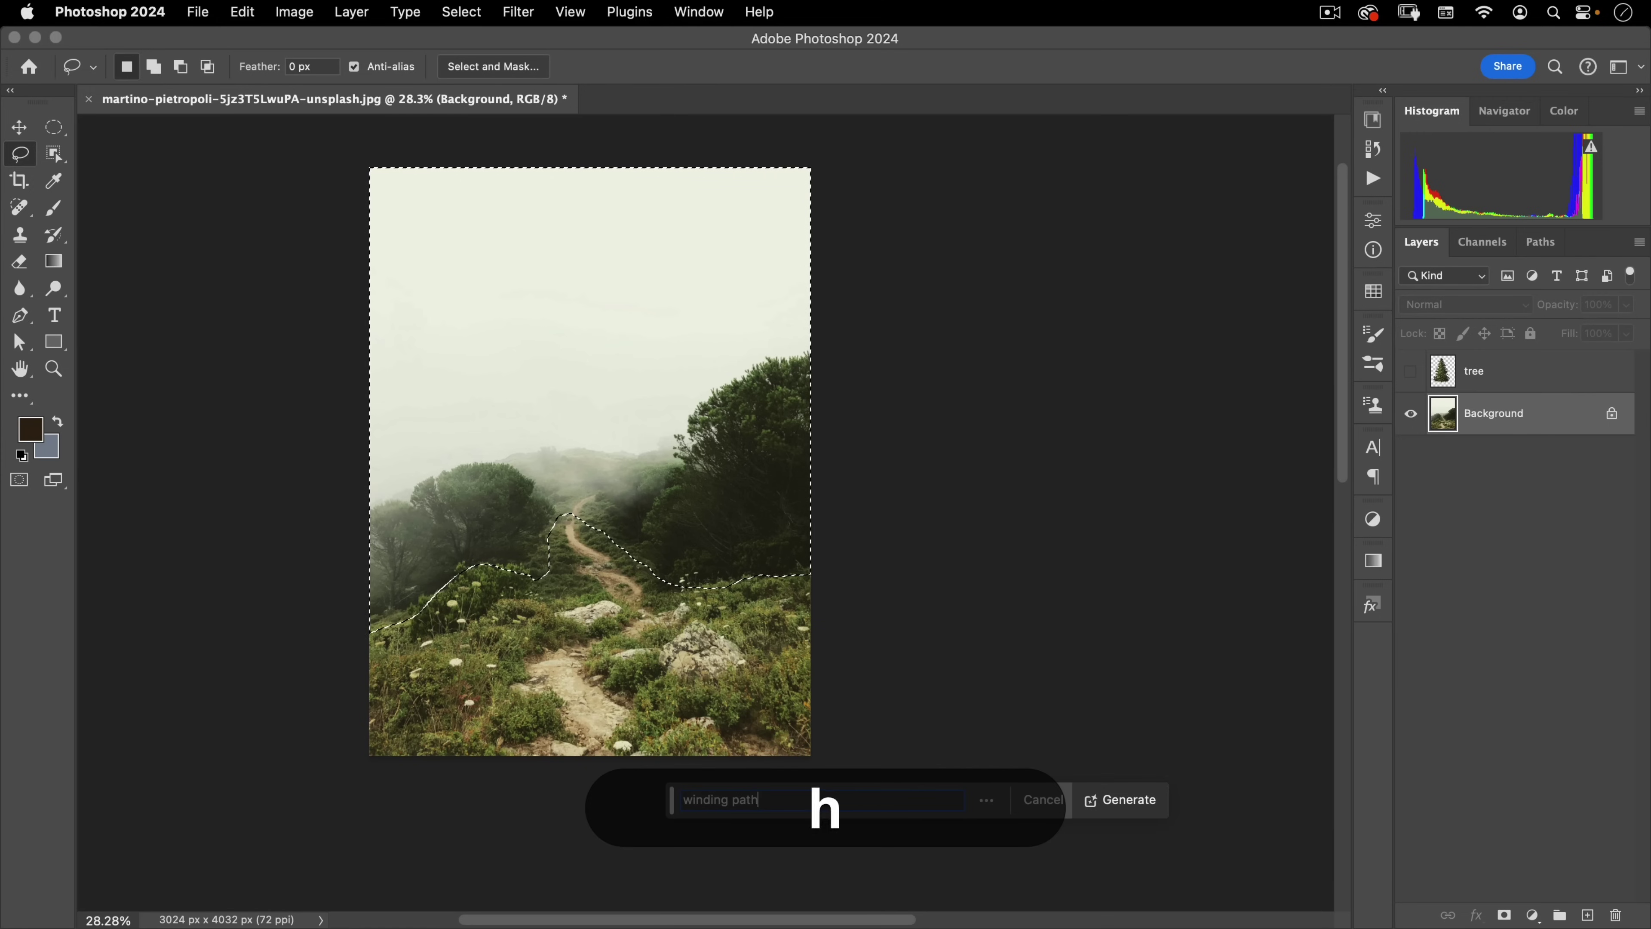
{"action": "key", "text": "Return"}
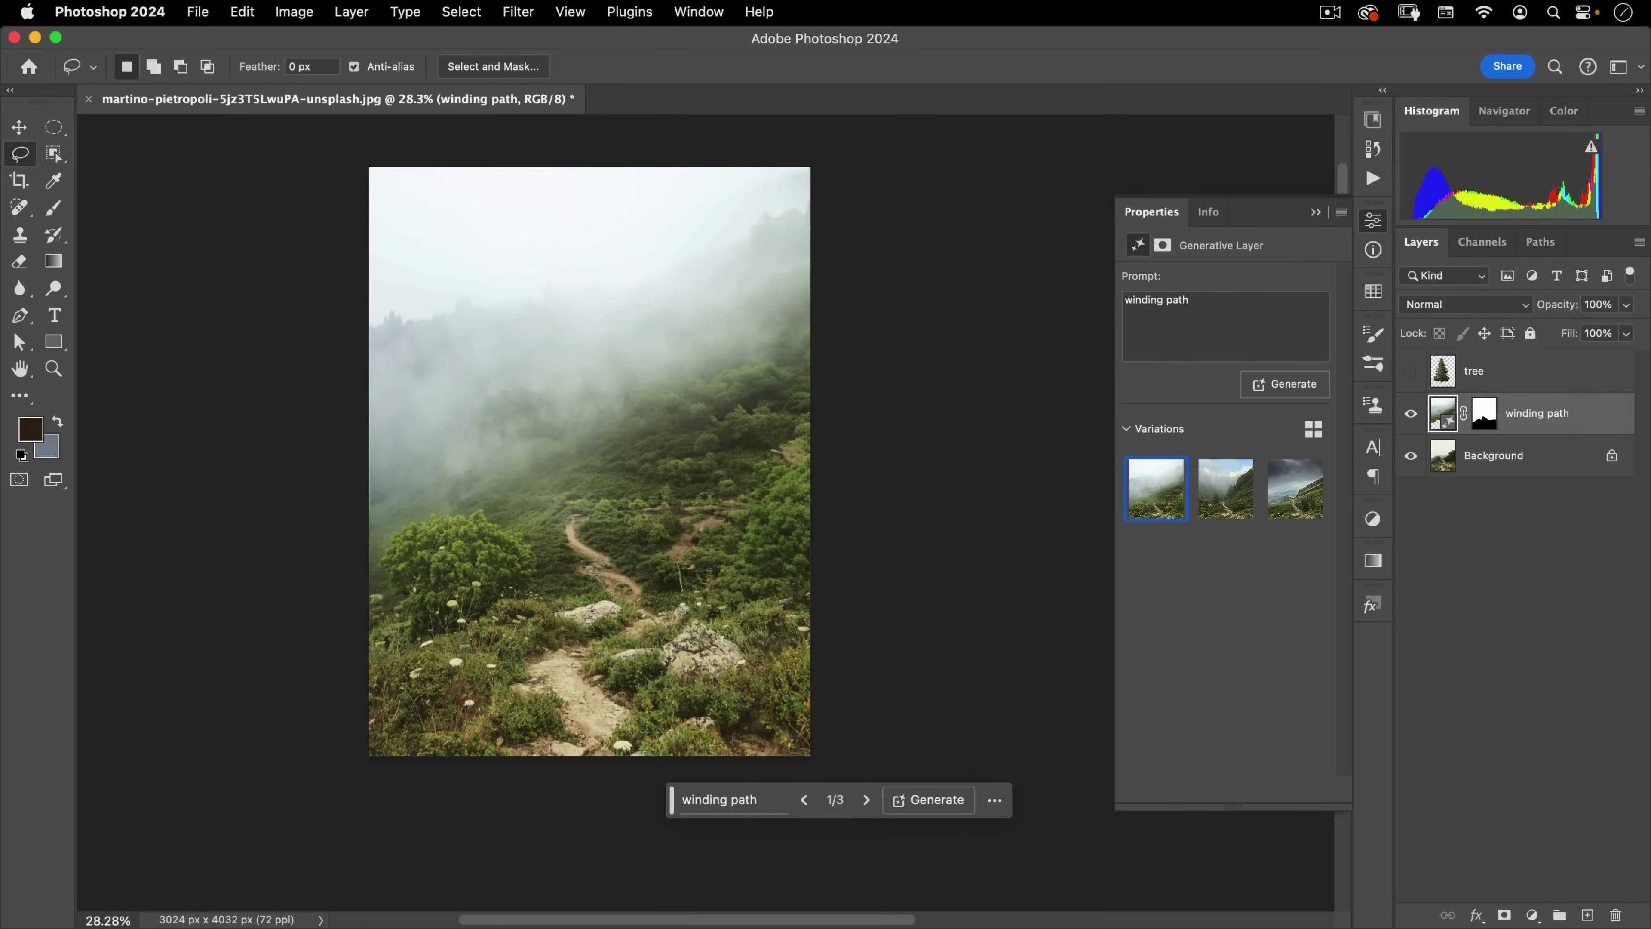
{"action": "left_click", "coordinate": [1294, 497]}
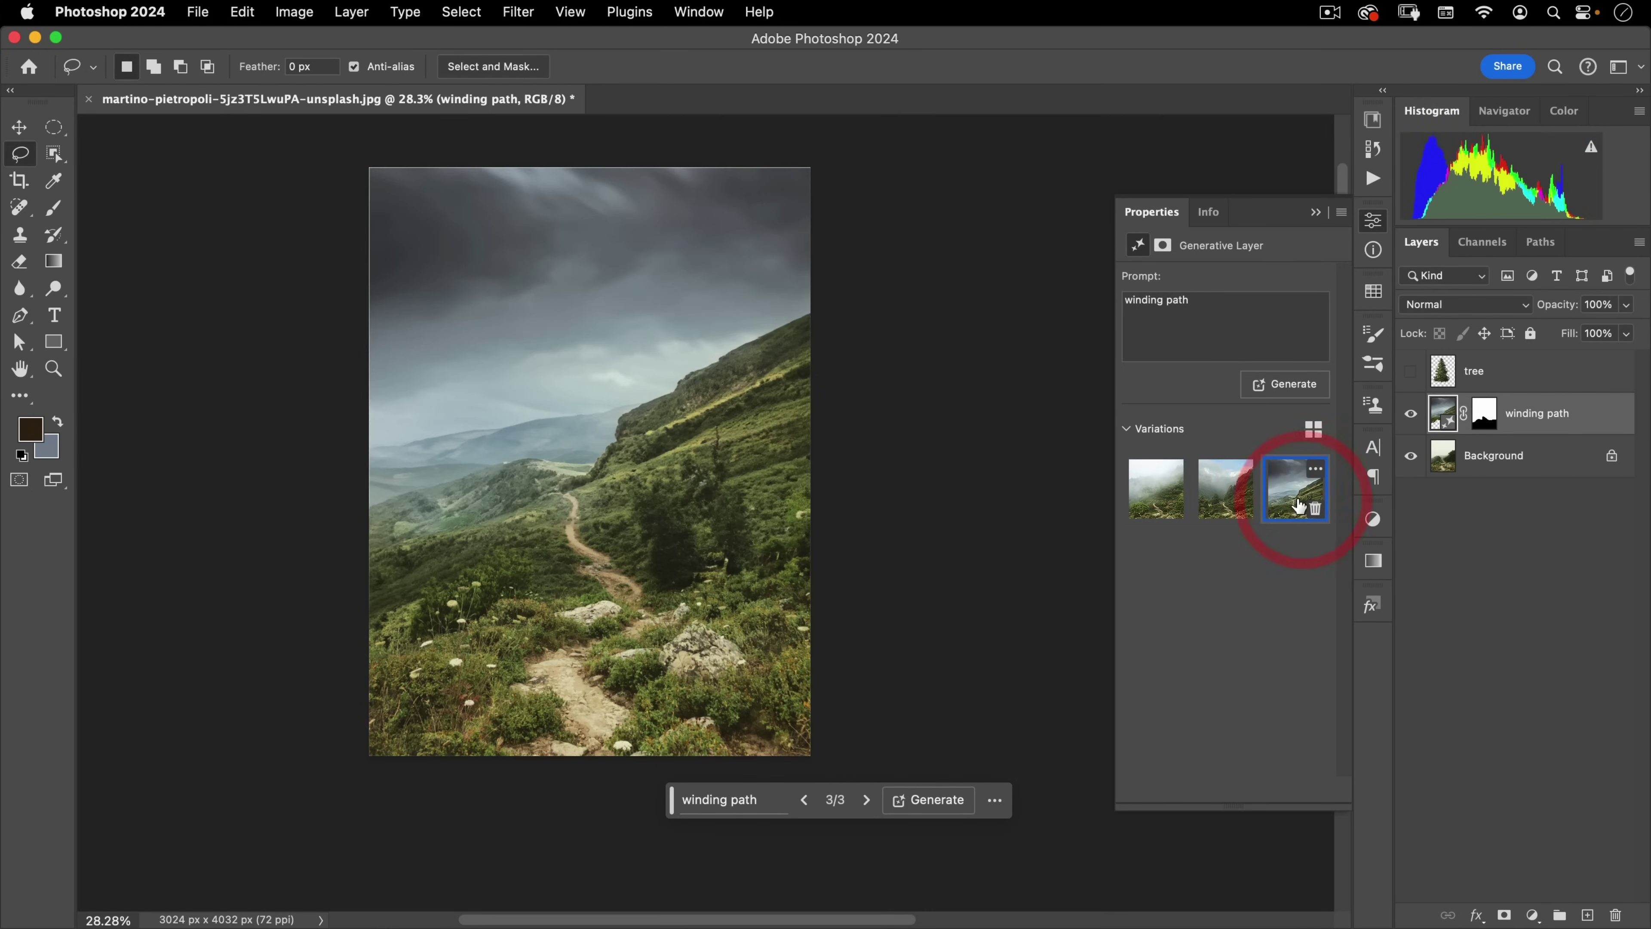
{"action": "left_click", "coordinate": [1215, 501]}
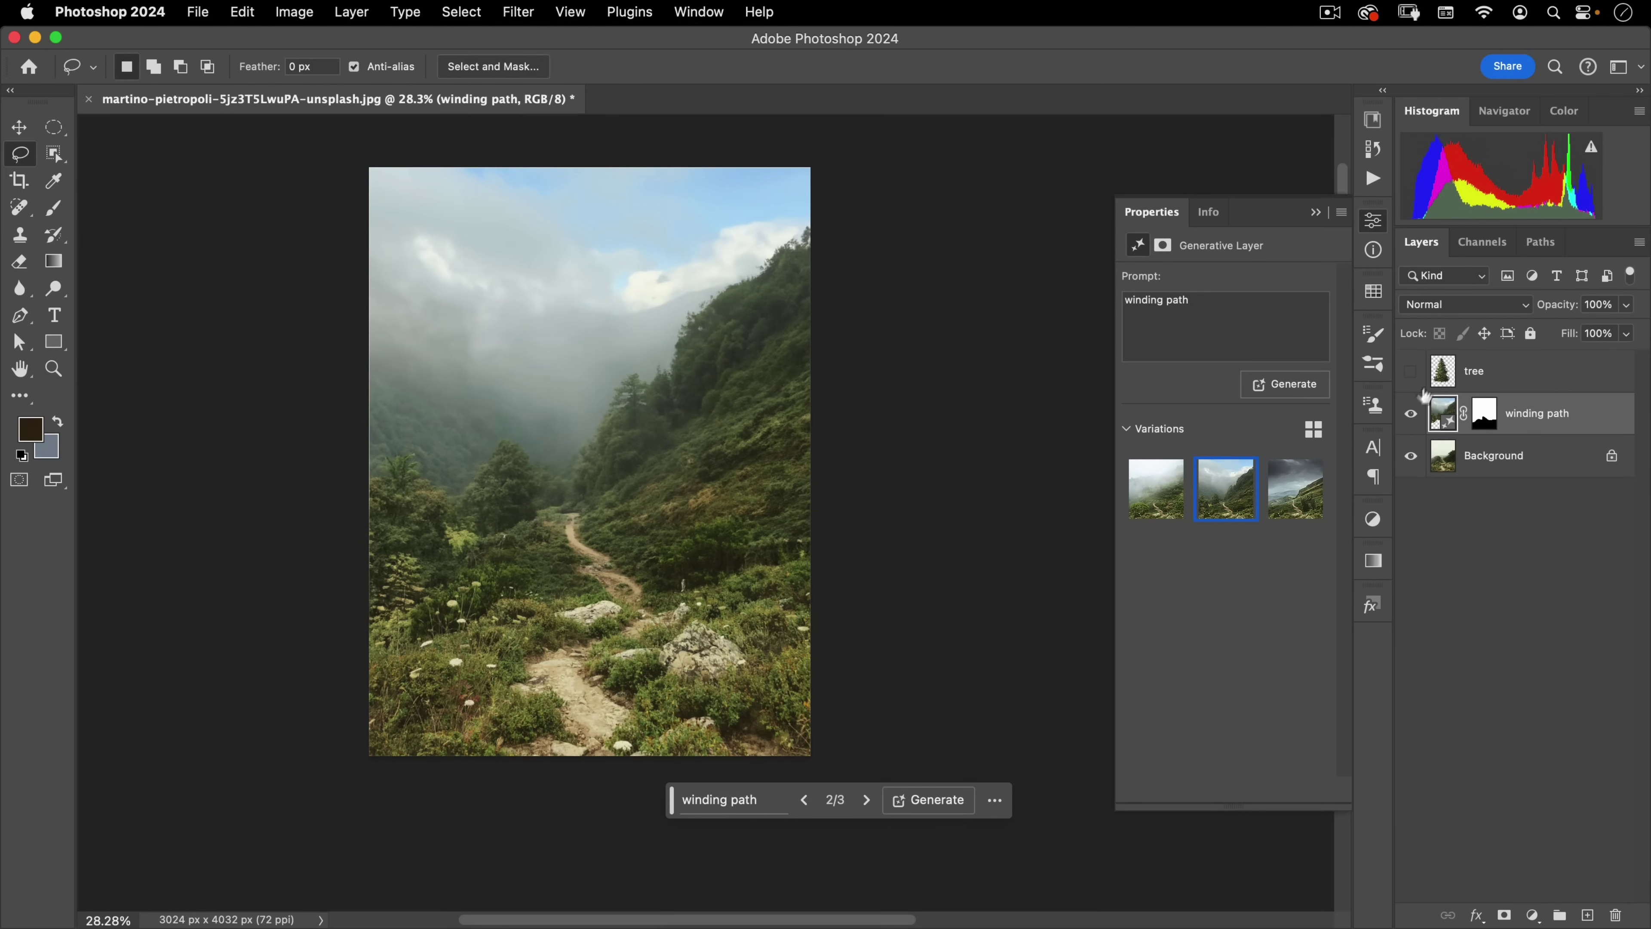
{"action": "left_click", "coordinate": [1411, 371]}
Scale the first spruce to about 74% and place it on the left side
{"action": "left_click", "coordinate": [1485, 369]}
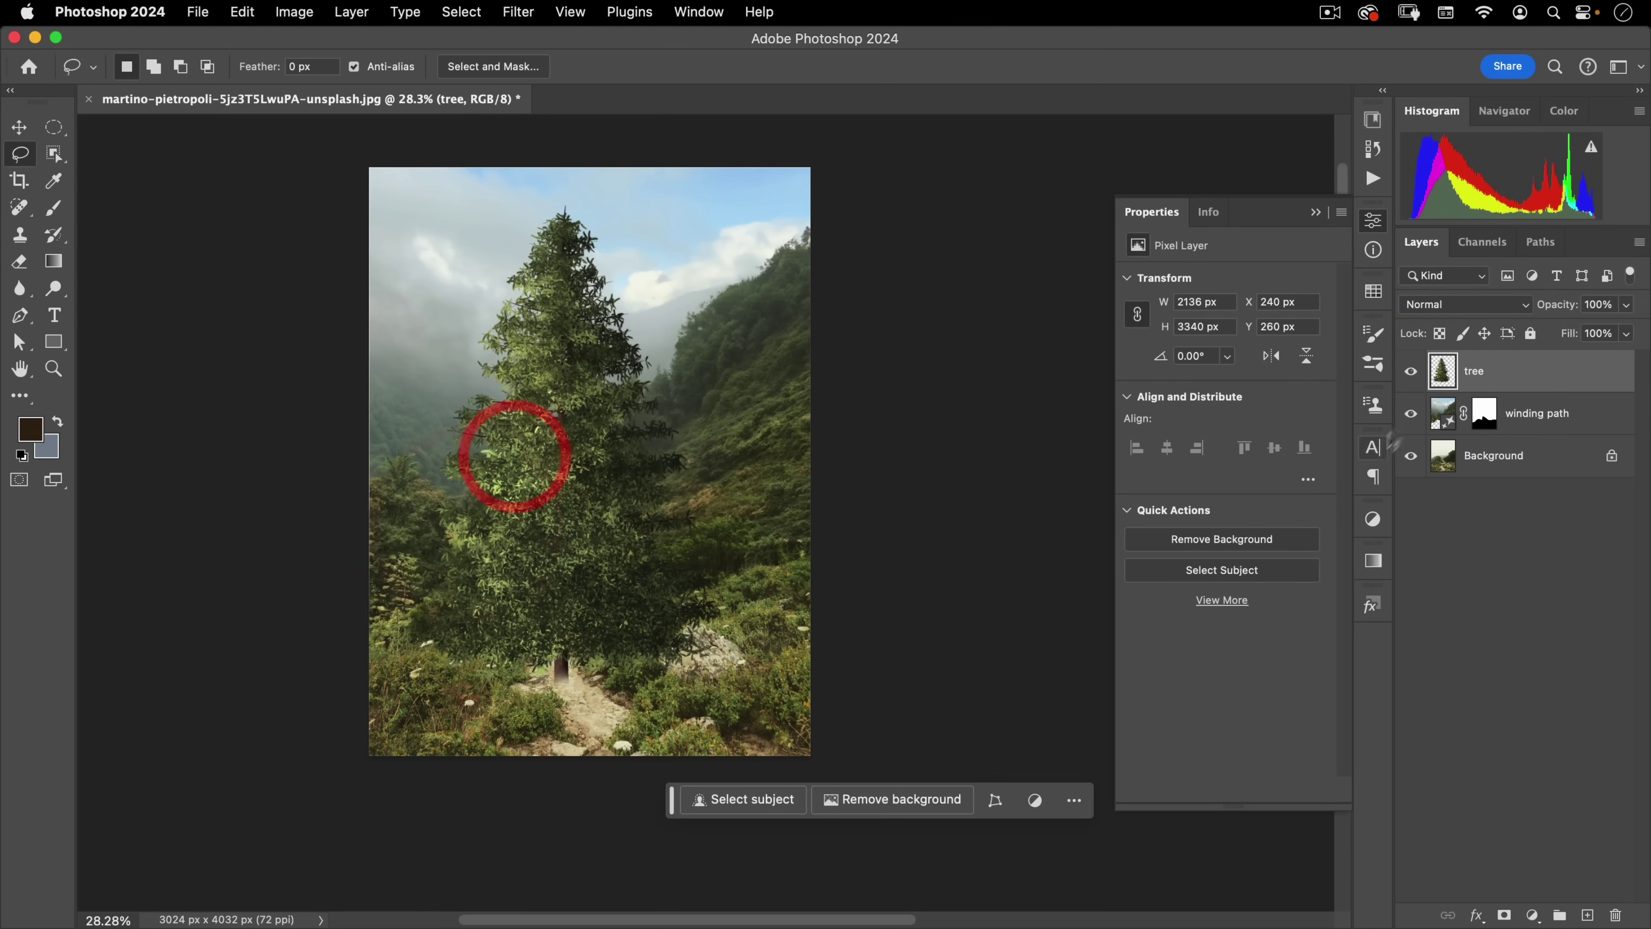
{"action": "key", "text": "super+v"}
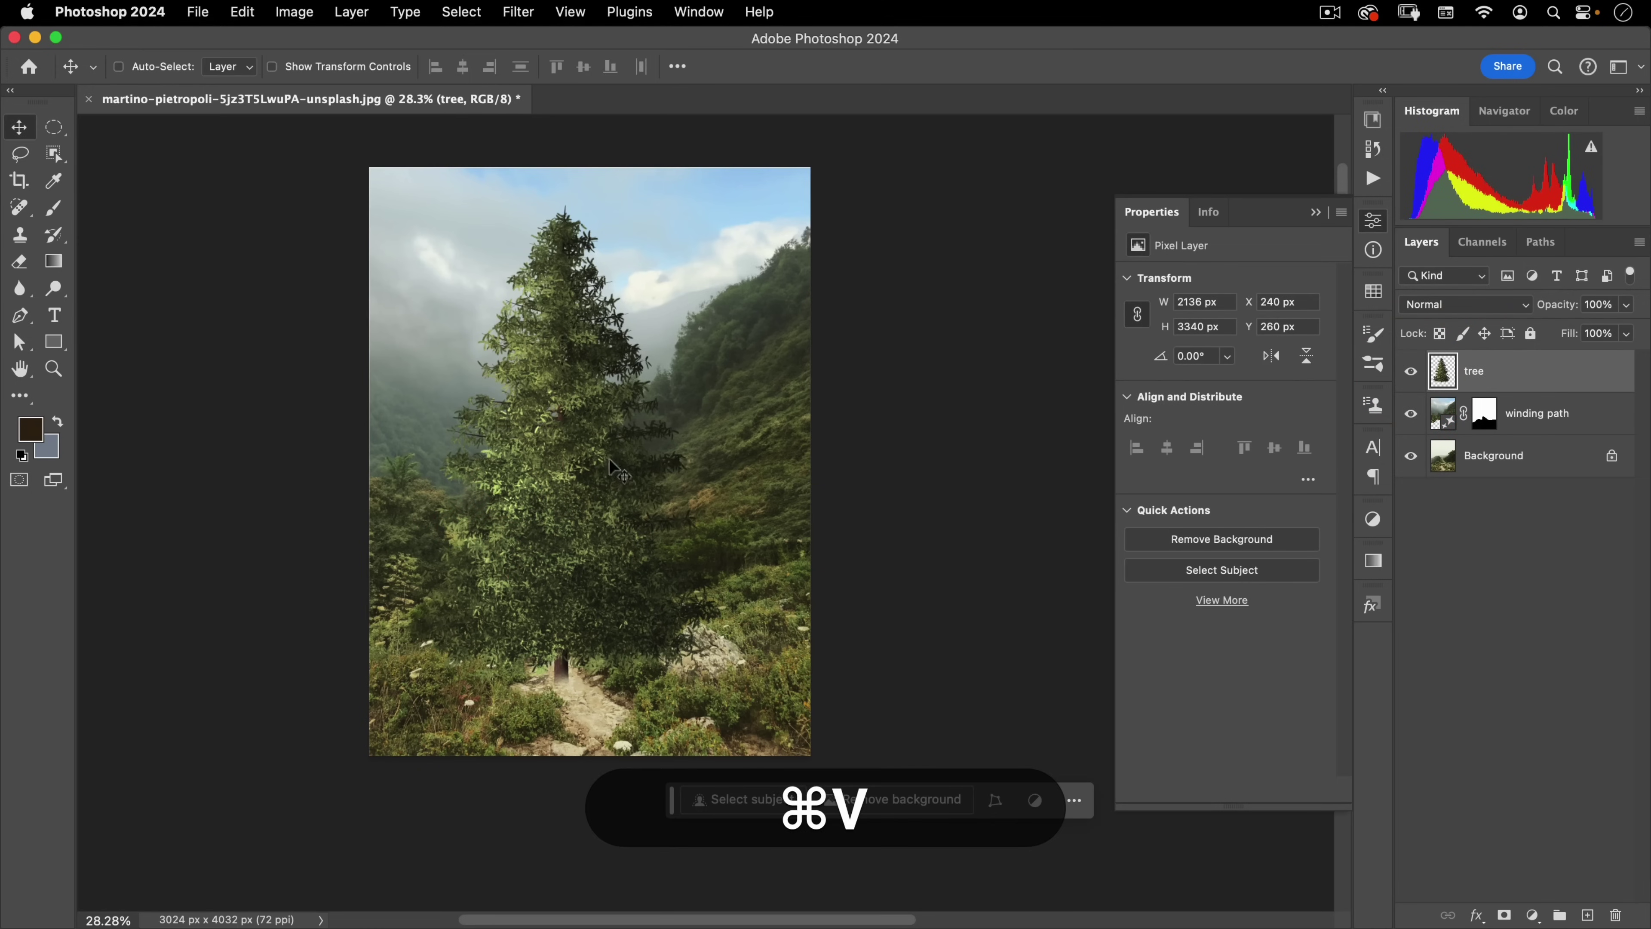
{"action": "left_click_drag", "start_coordinate": [610, 458], "coordinate": [452, 486]}
{"action": "key", "text": "super+t"}
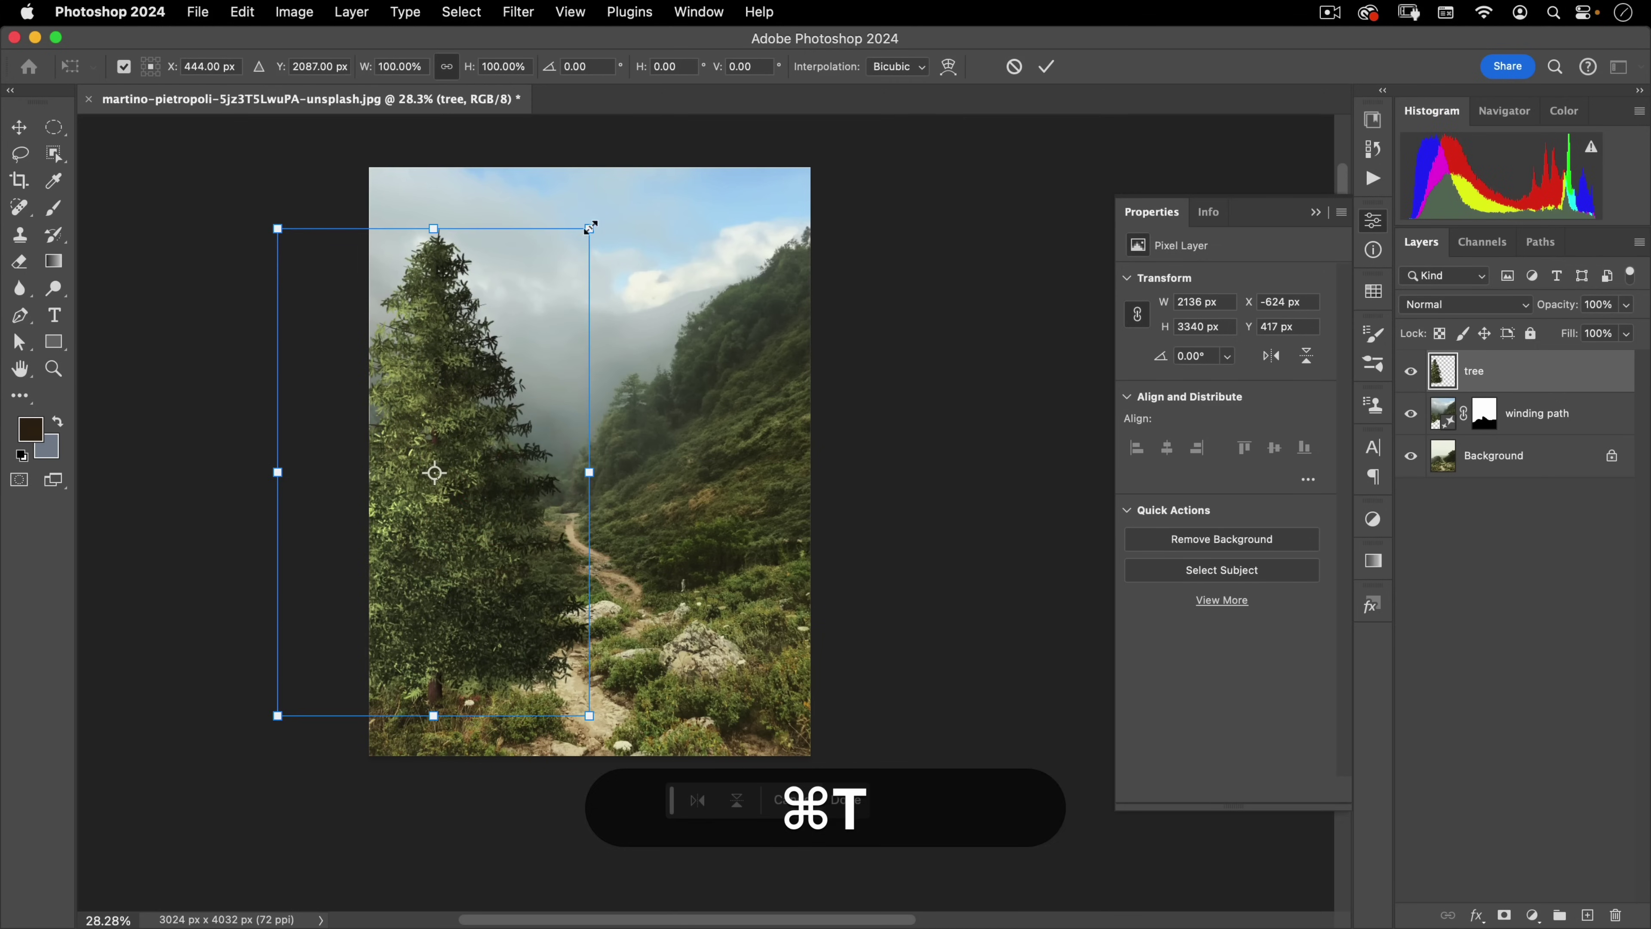
{"action": "left_click_drag", "start_coordinate": [589, 227], "coordinate": [530, 369]}
{"action": "left_click_drag", "start_coordinate": [462, 491], "coordinate": [502, 463]}
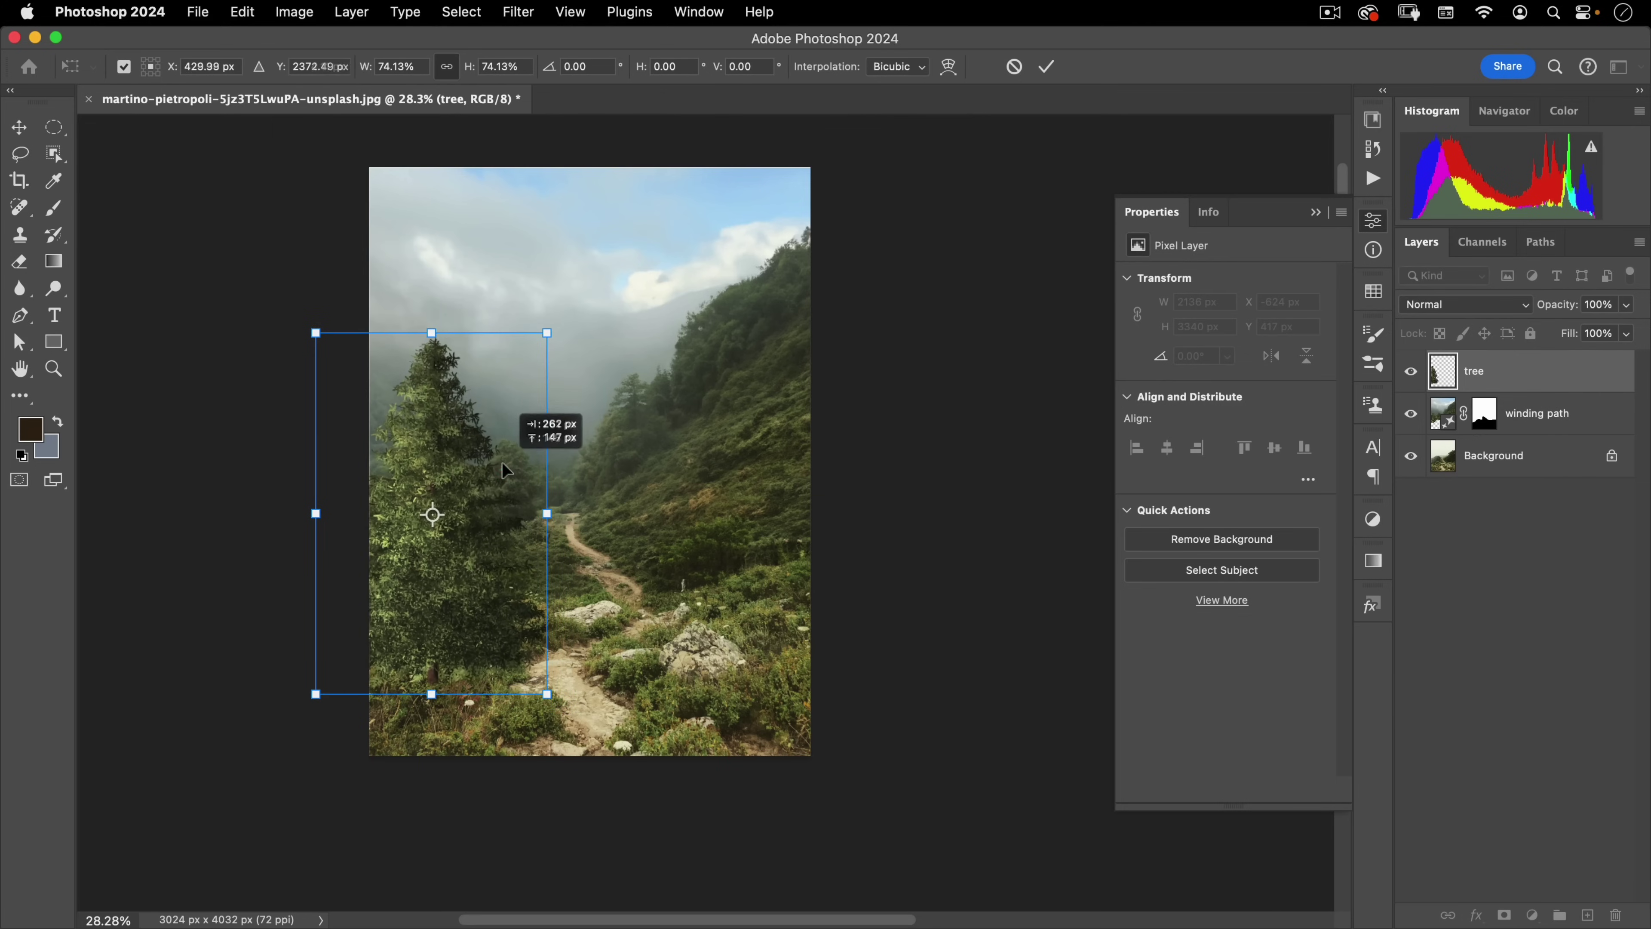
{"action": "double_click", "coordinate": [478, 487]}
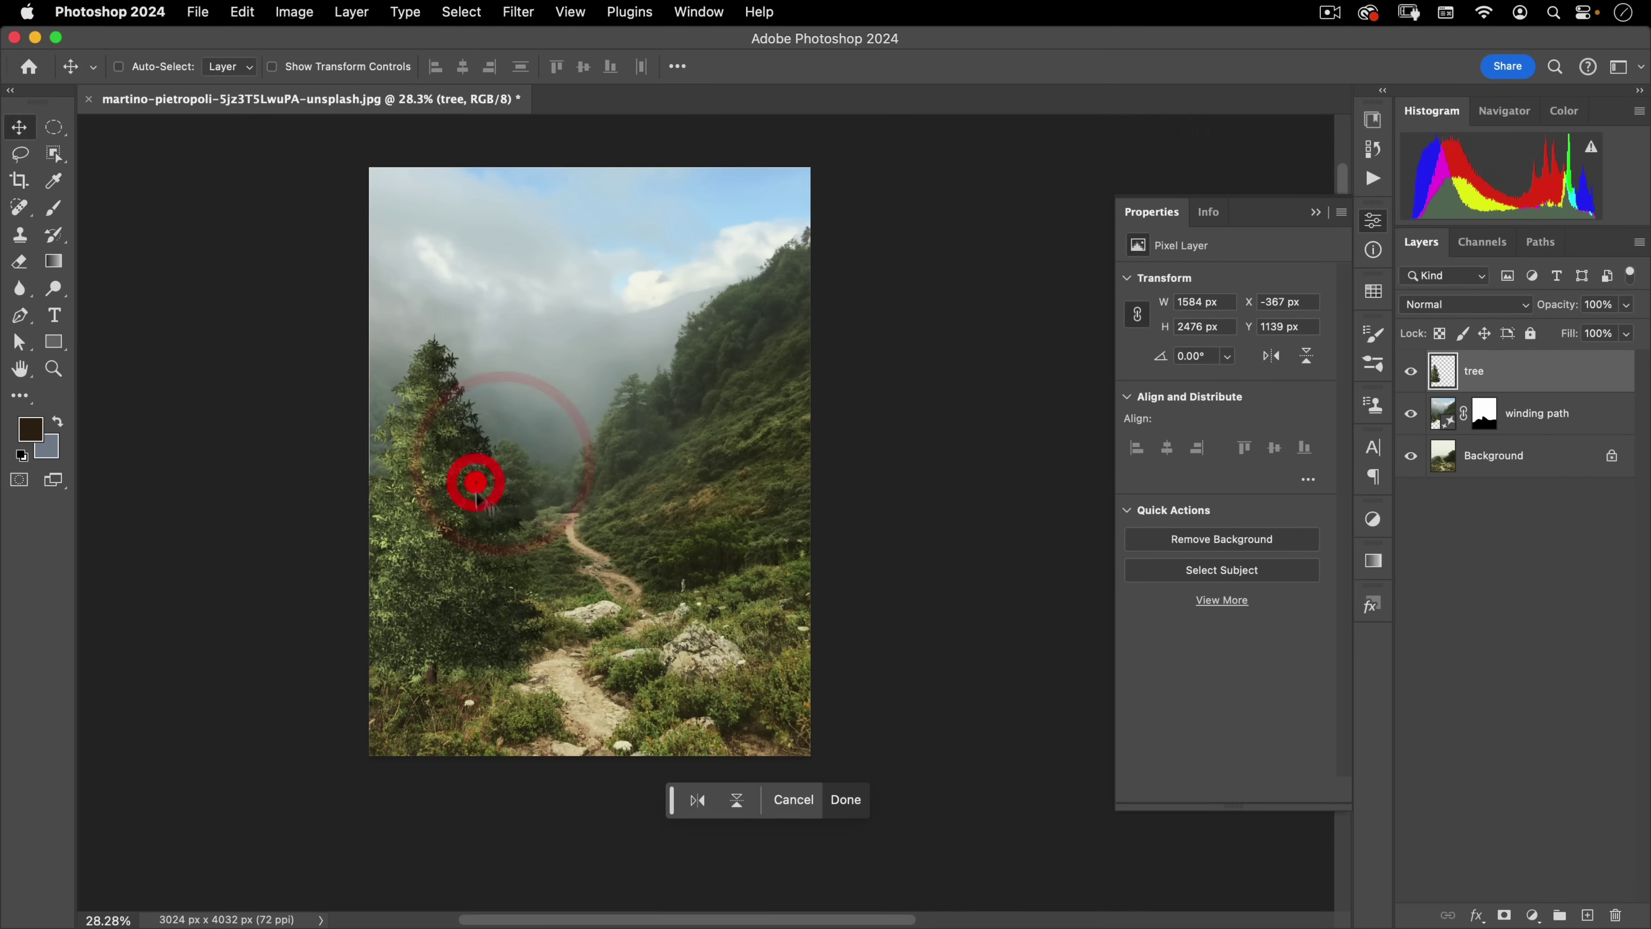
Add a new empty layer above tree and name it 'tree 2'
{"action": "left_click", "coordinate": [1586, 915]}
{"action": "double_click", "coordinate": [1481, 371]}
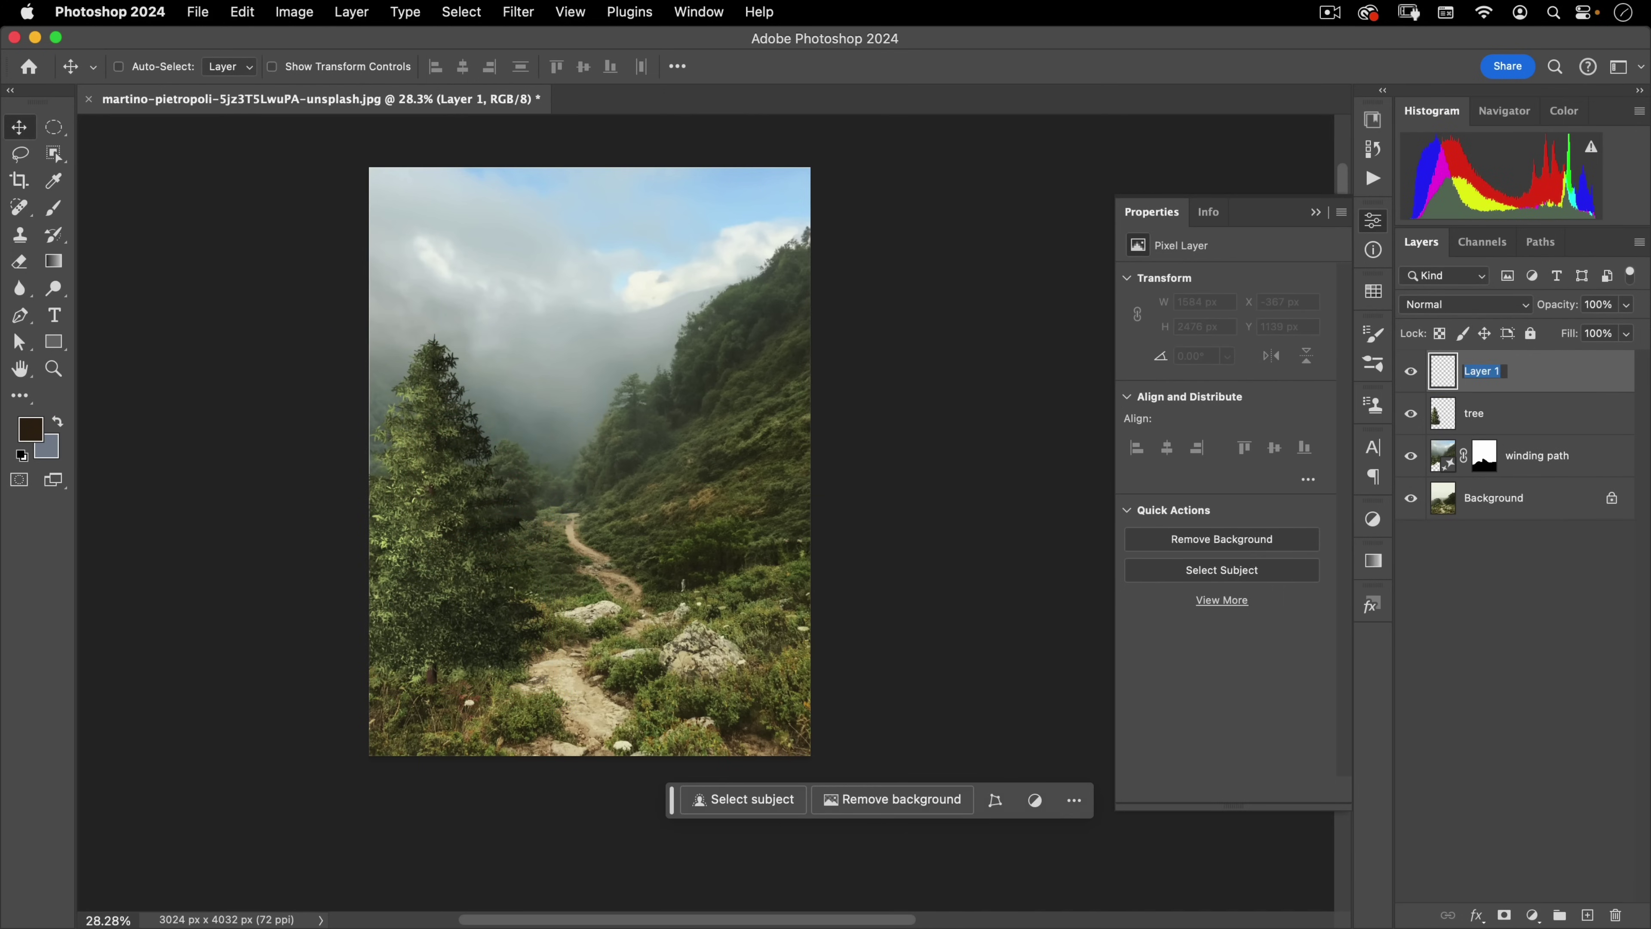
{"action": "type", "text": "tree 1"}
{"action": "key", "text": "Return"}
{"action": "key", "text": "Return"}
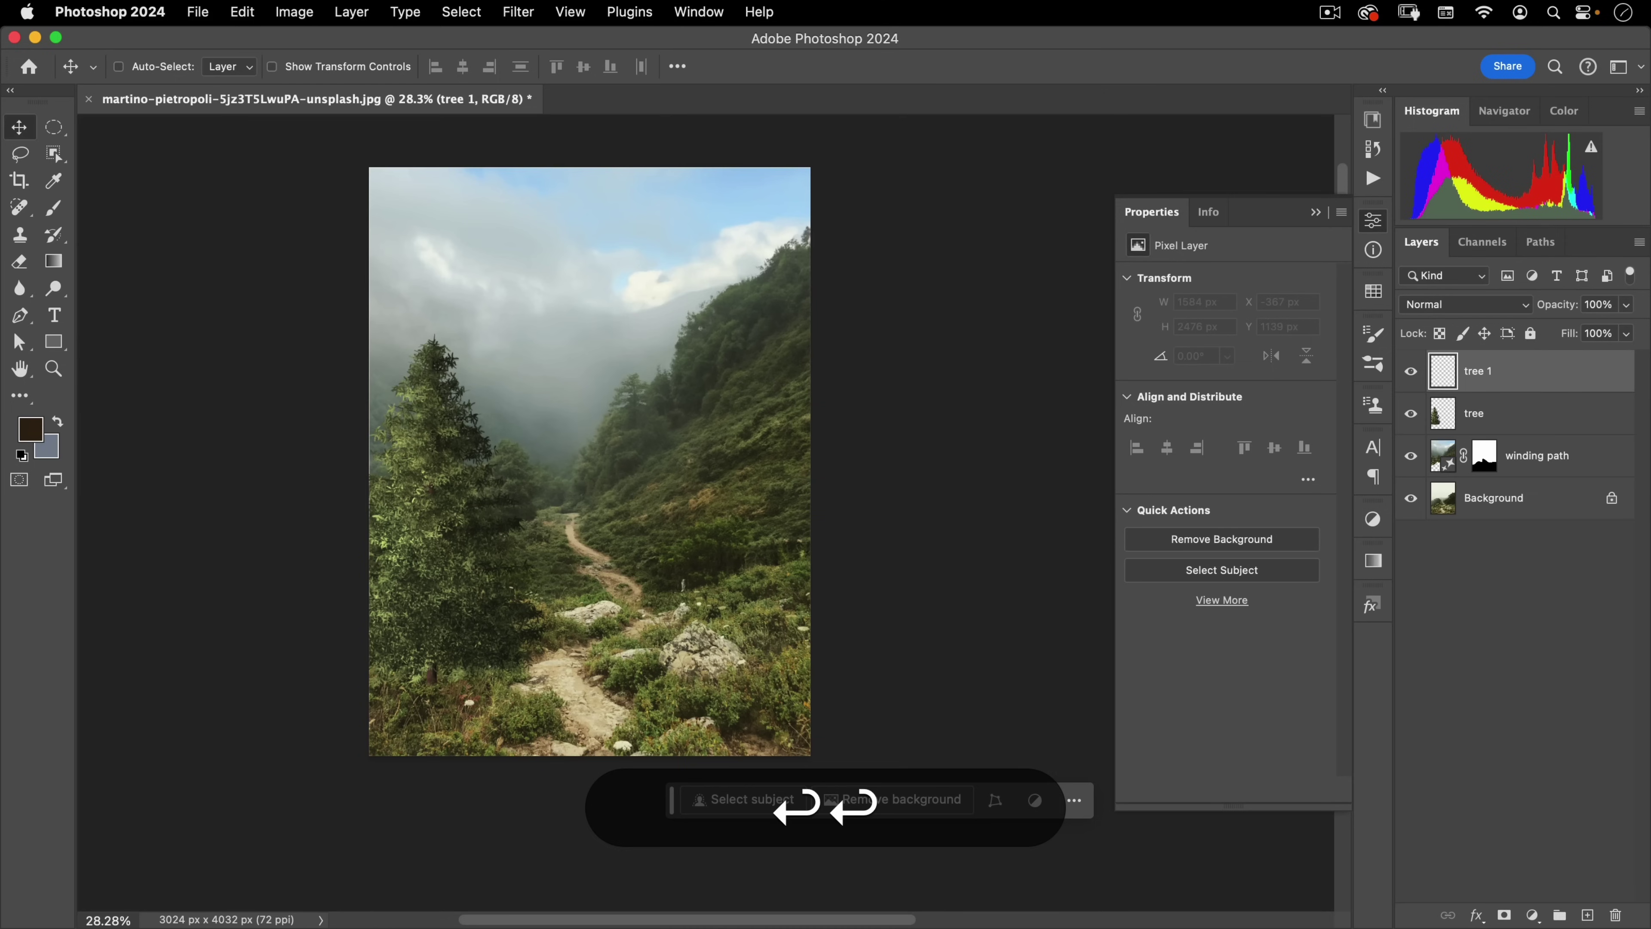
{"action": "double_click", "coordinate": [1483, 384]}
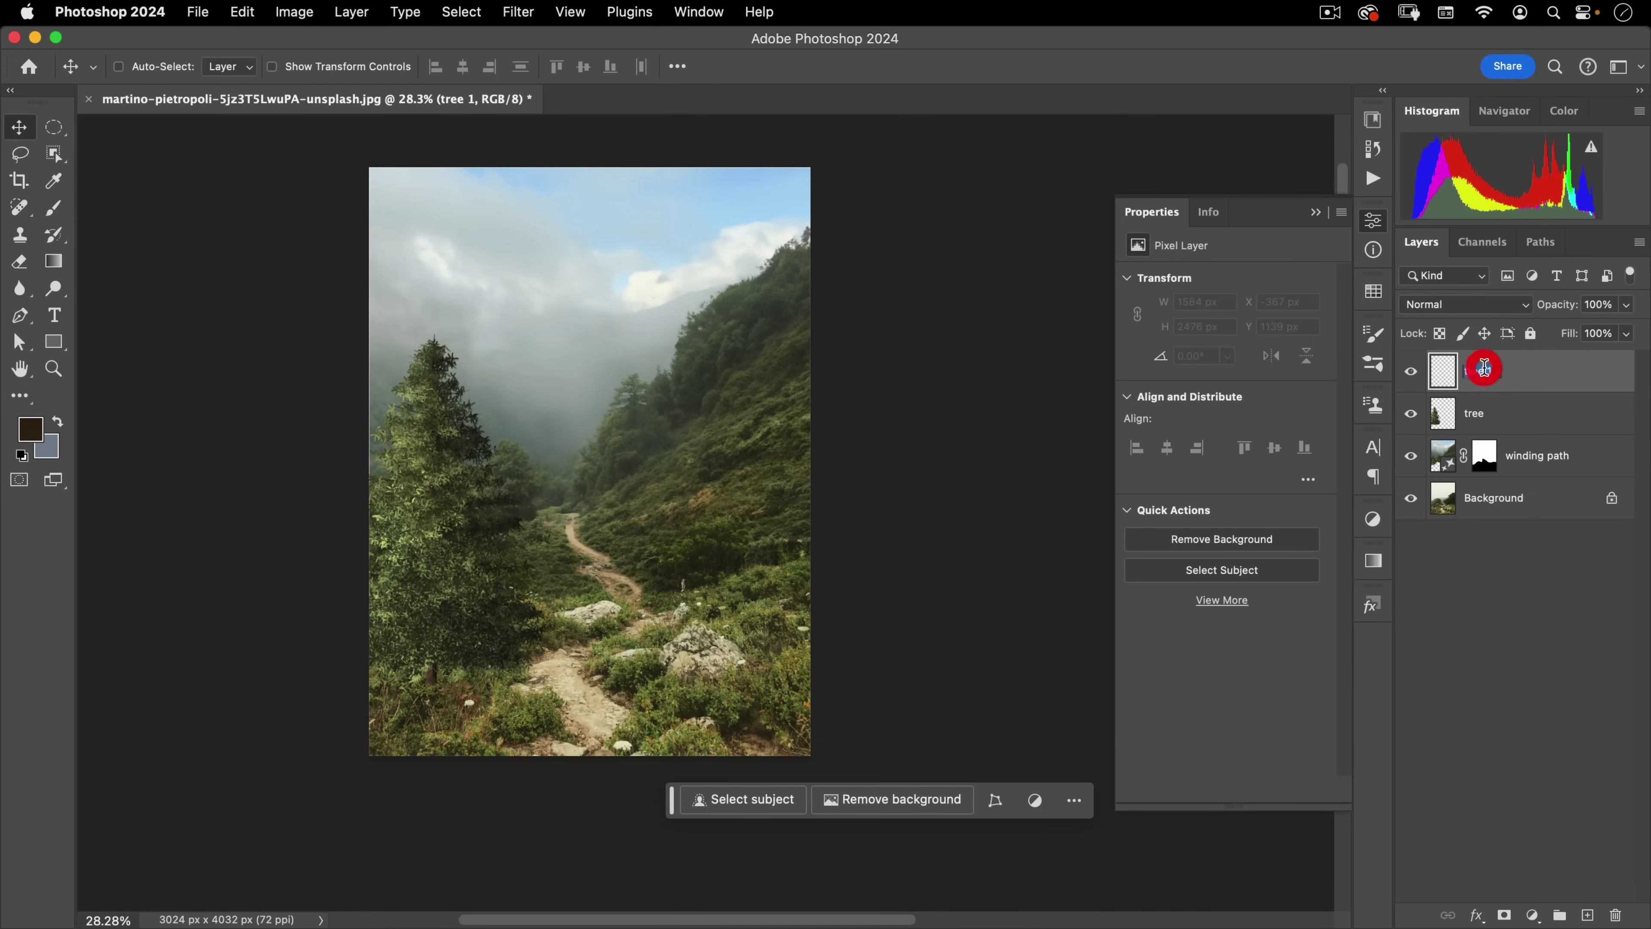
{"action": "type", "text": "tree 1"}
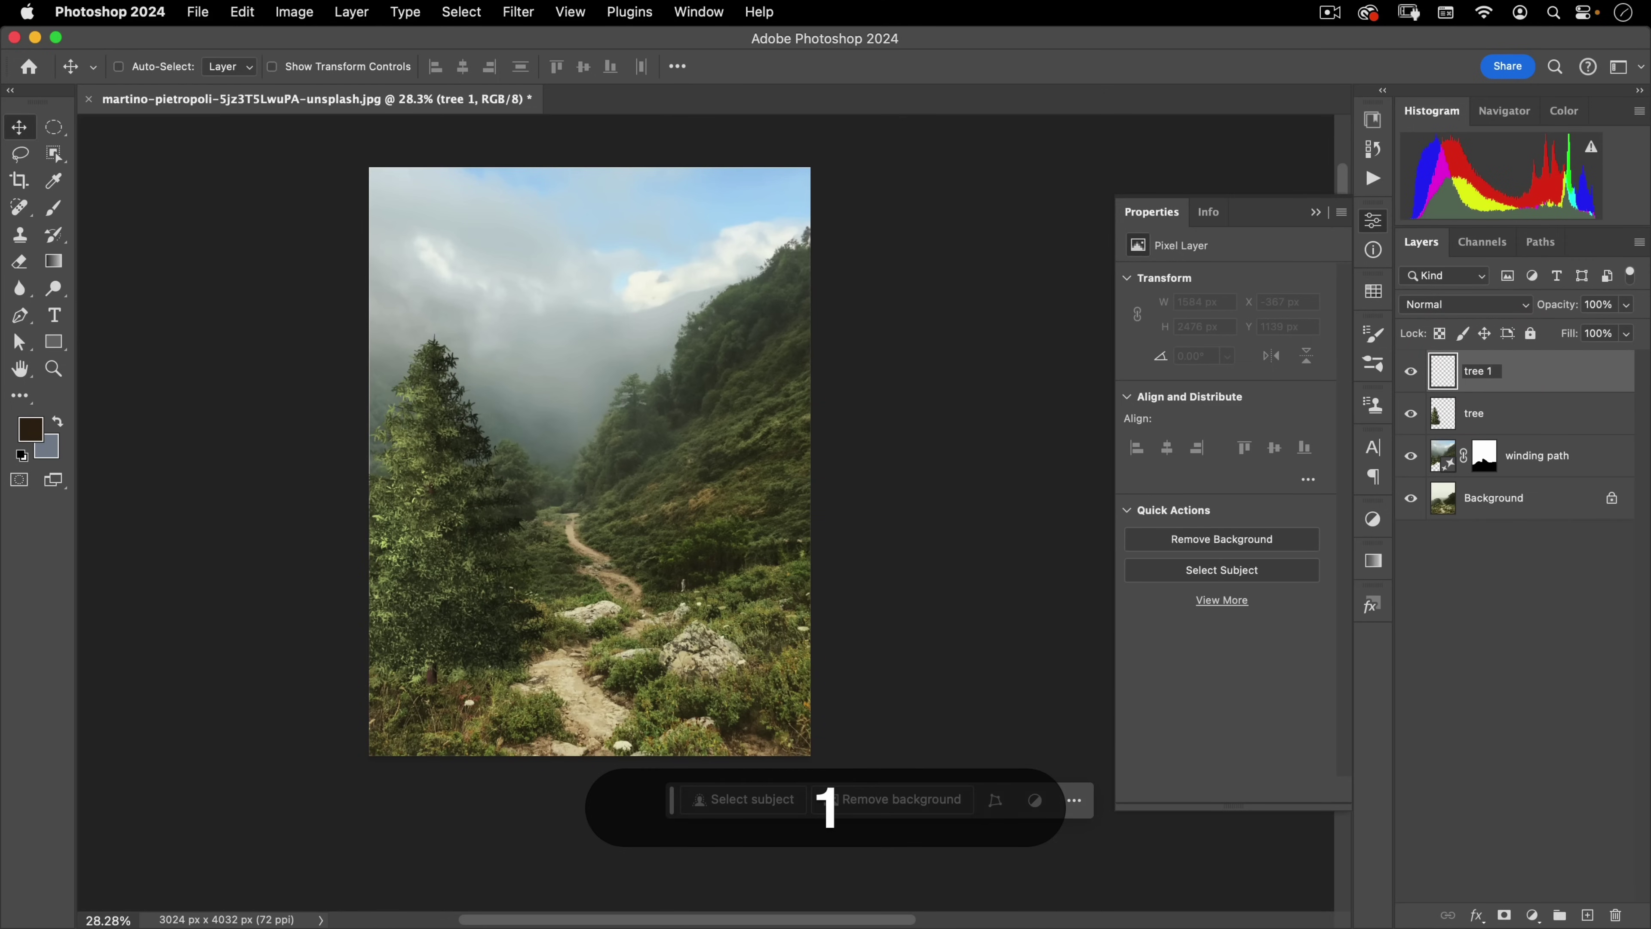
{"action": "key", "text": "BackSpace"}
{"action": "type", "text": "2"}
{"action": "key", "text": "Return"}
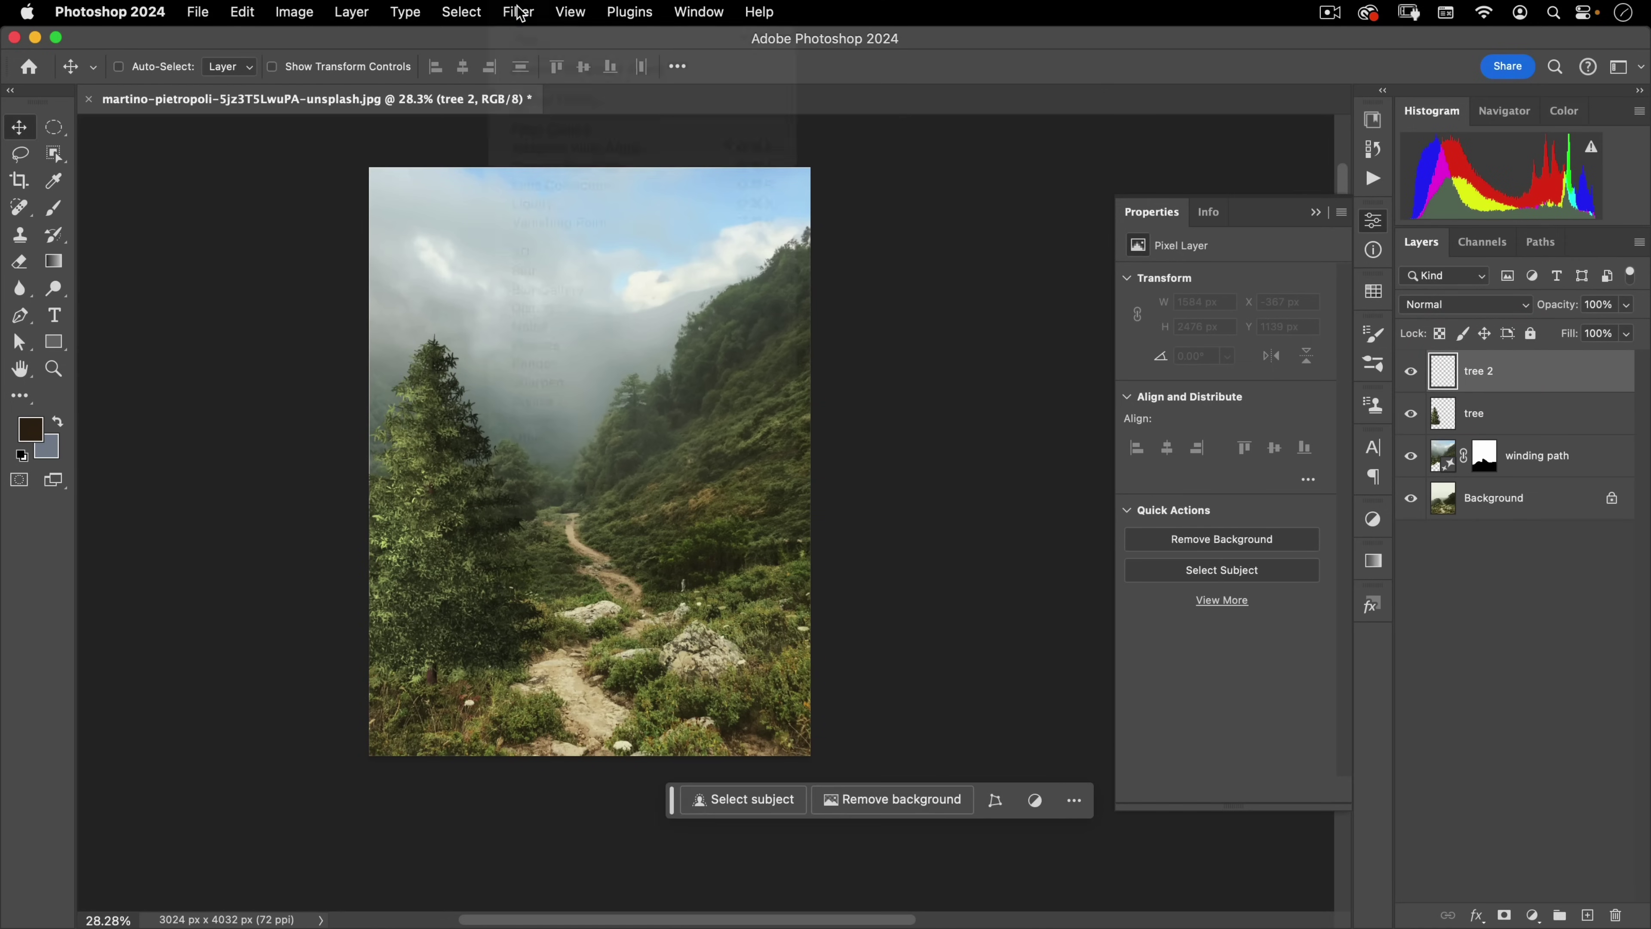
Try rendering a tree with the last filter settings twice, undoing each attempt
{"action": "left_click", "coordinate": [518, 11]}
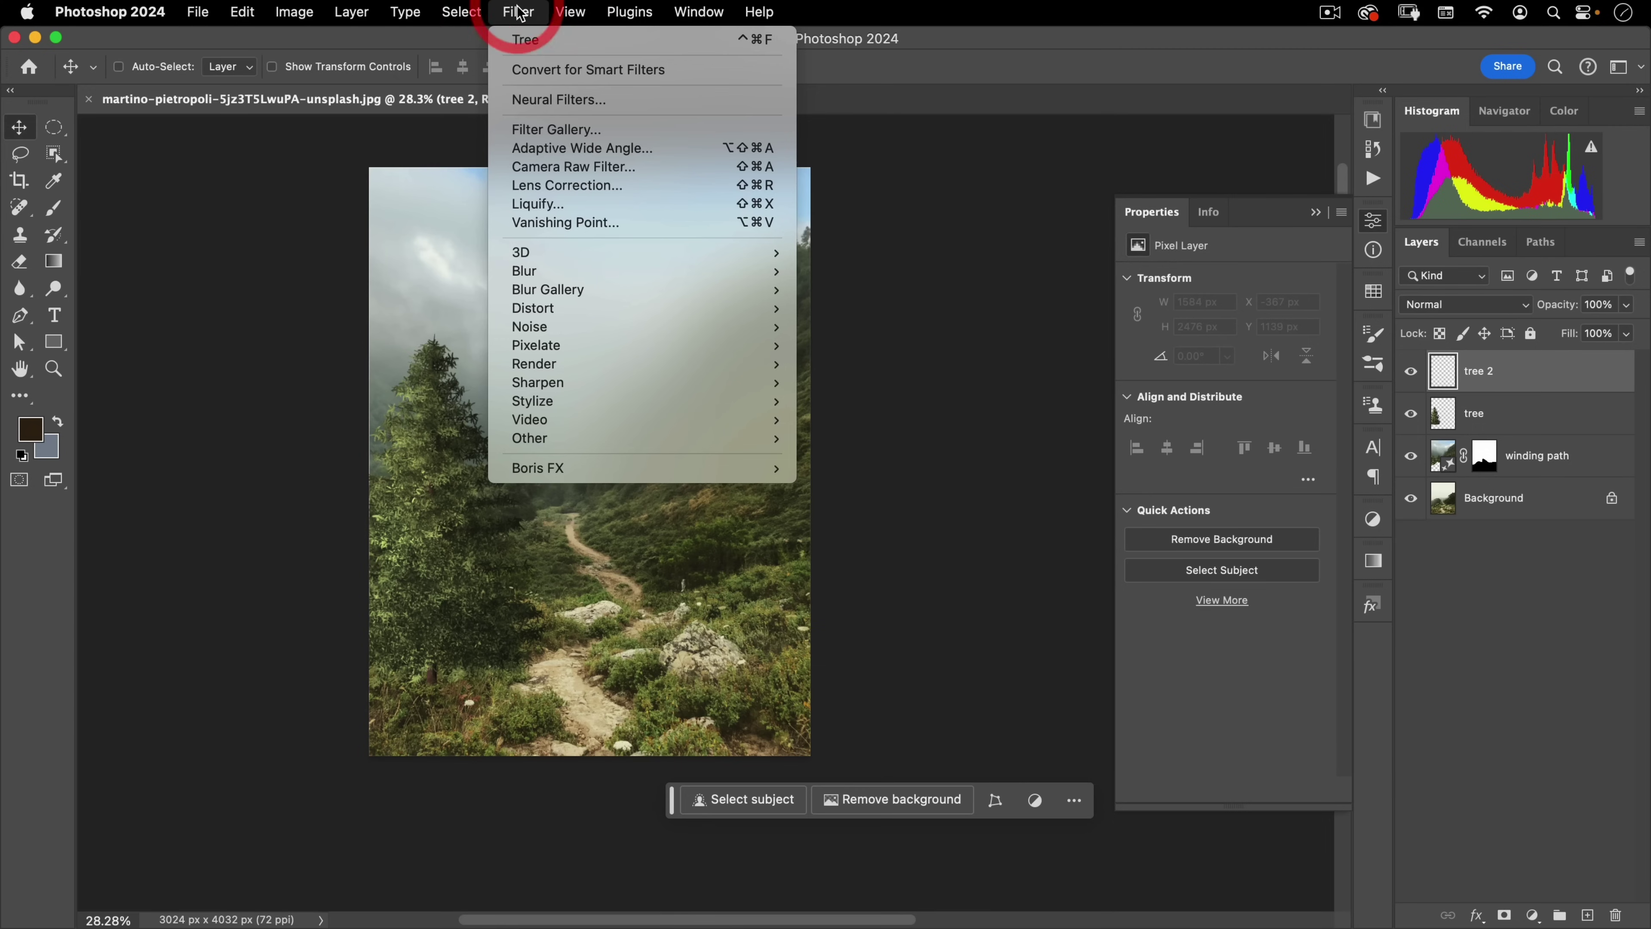
{"action": "left_click", "coordinate": [522, 44]}
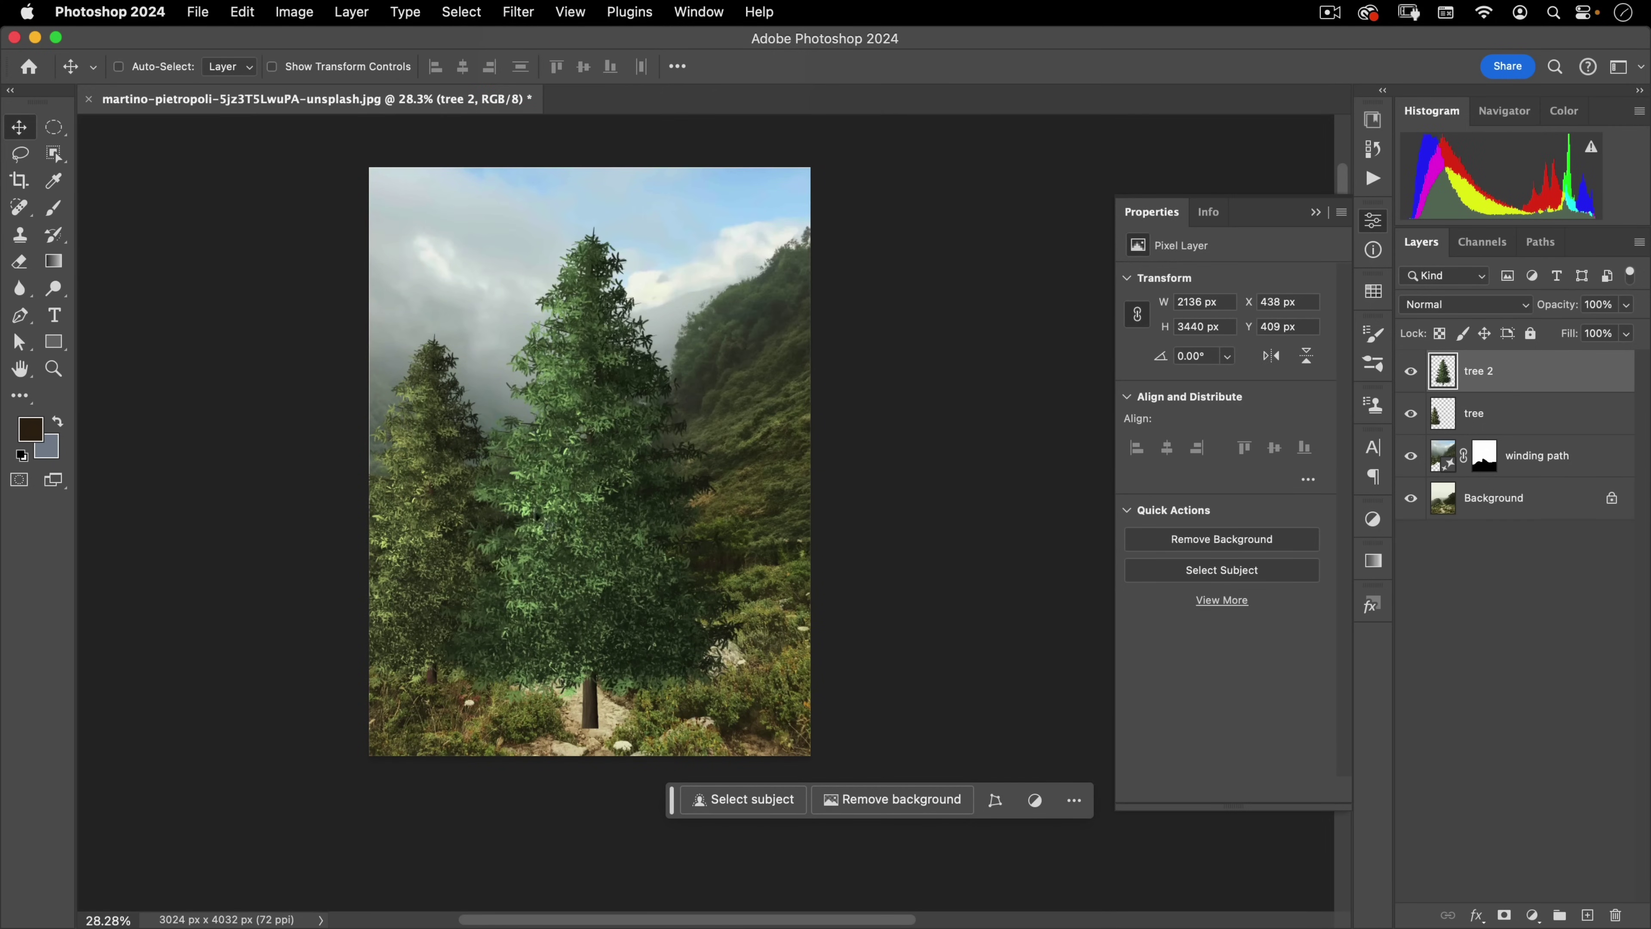
{"action": "left_click_drag", "start_coordinate": [580, 354], "coordinate": [538, 436]}
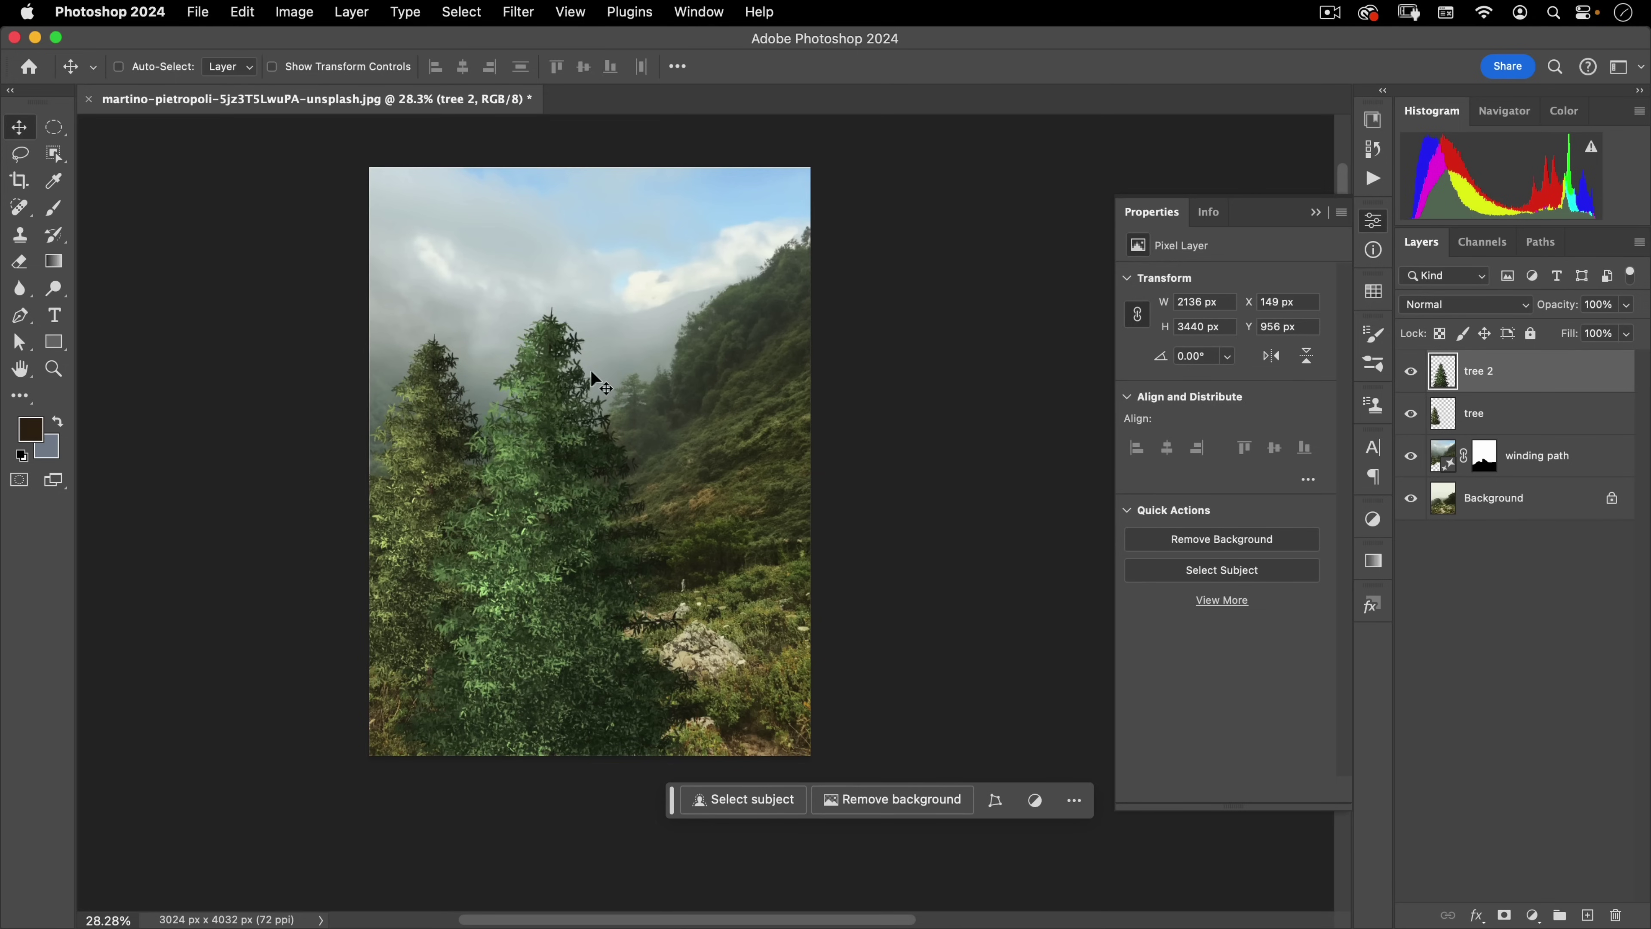
{"action": "key", "text": "super+z"}
{"action": "key", "text": "super+z"}
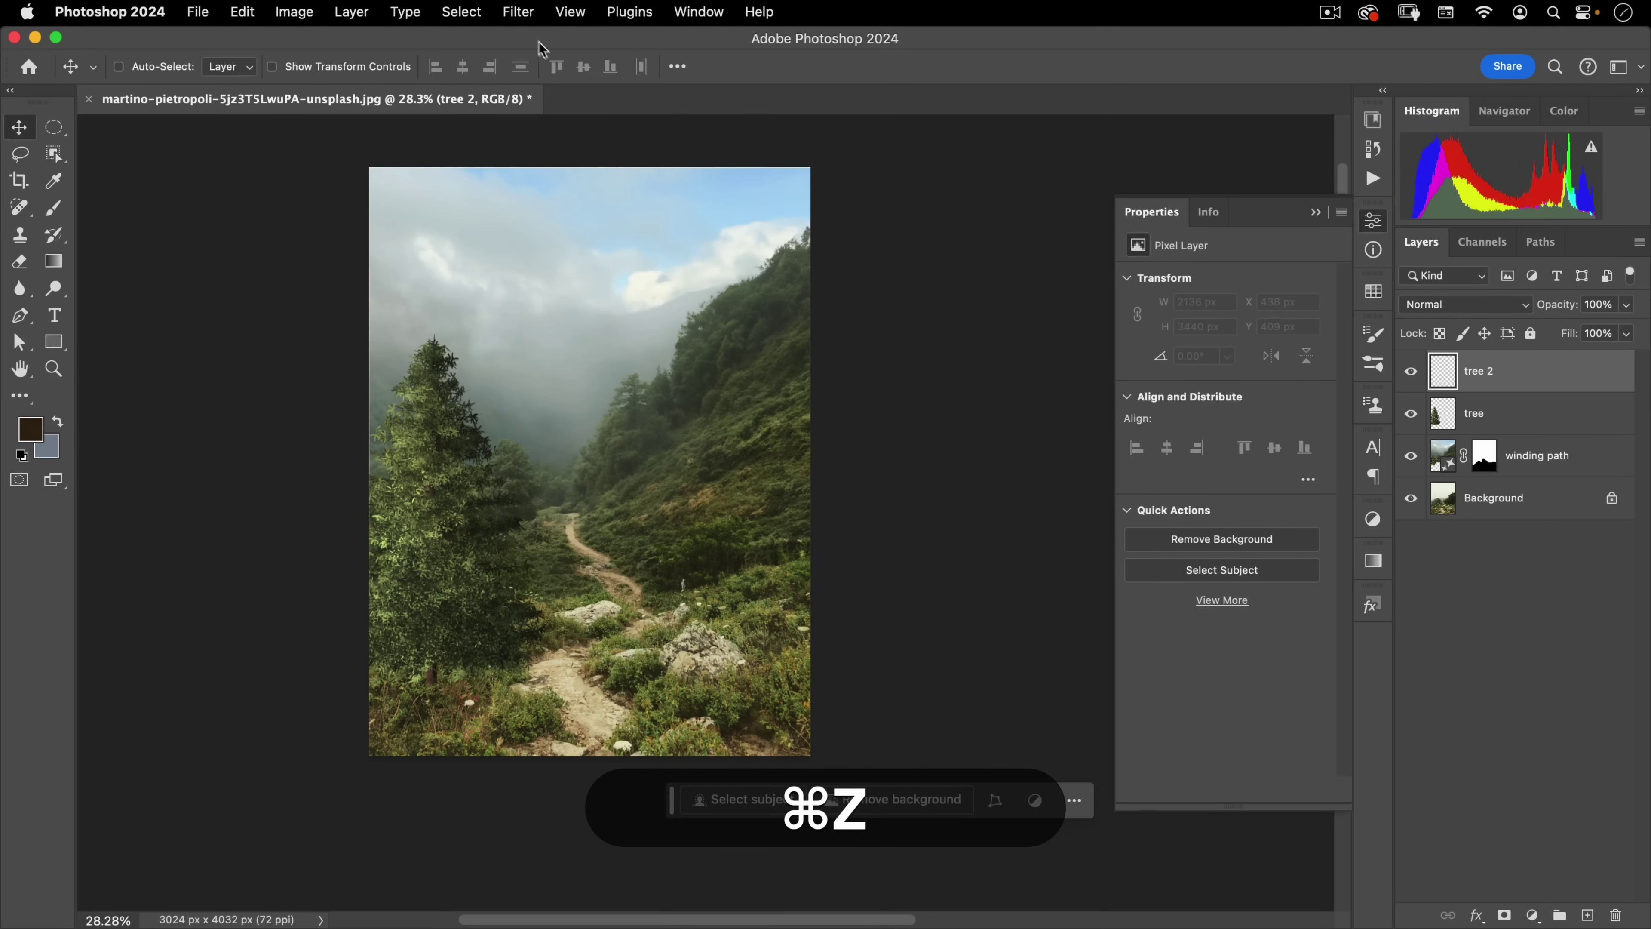
{"action": "left_click", "coordinate": [519, 11]}
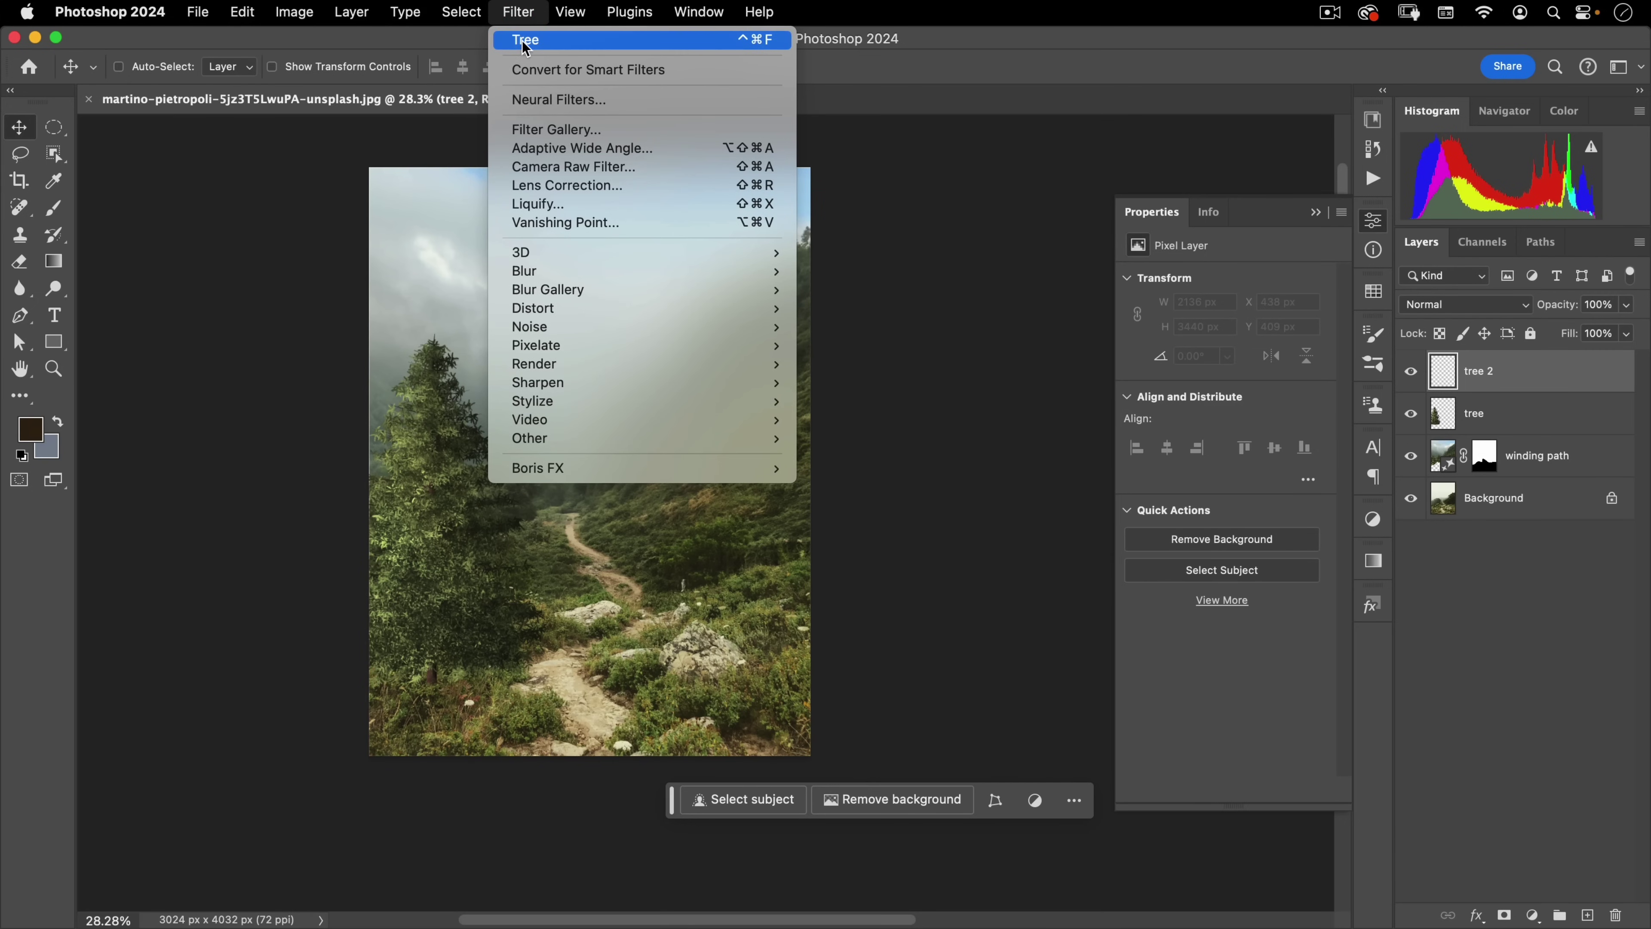
{"action": "key", "text": "super"}
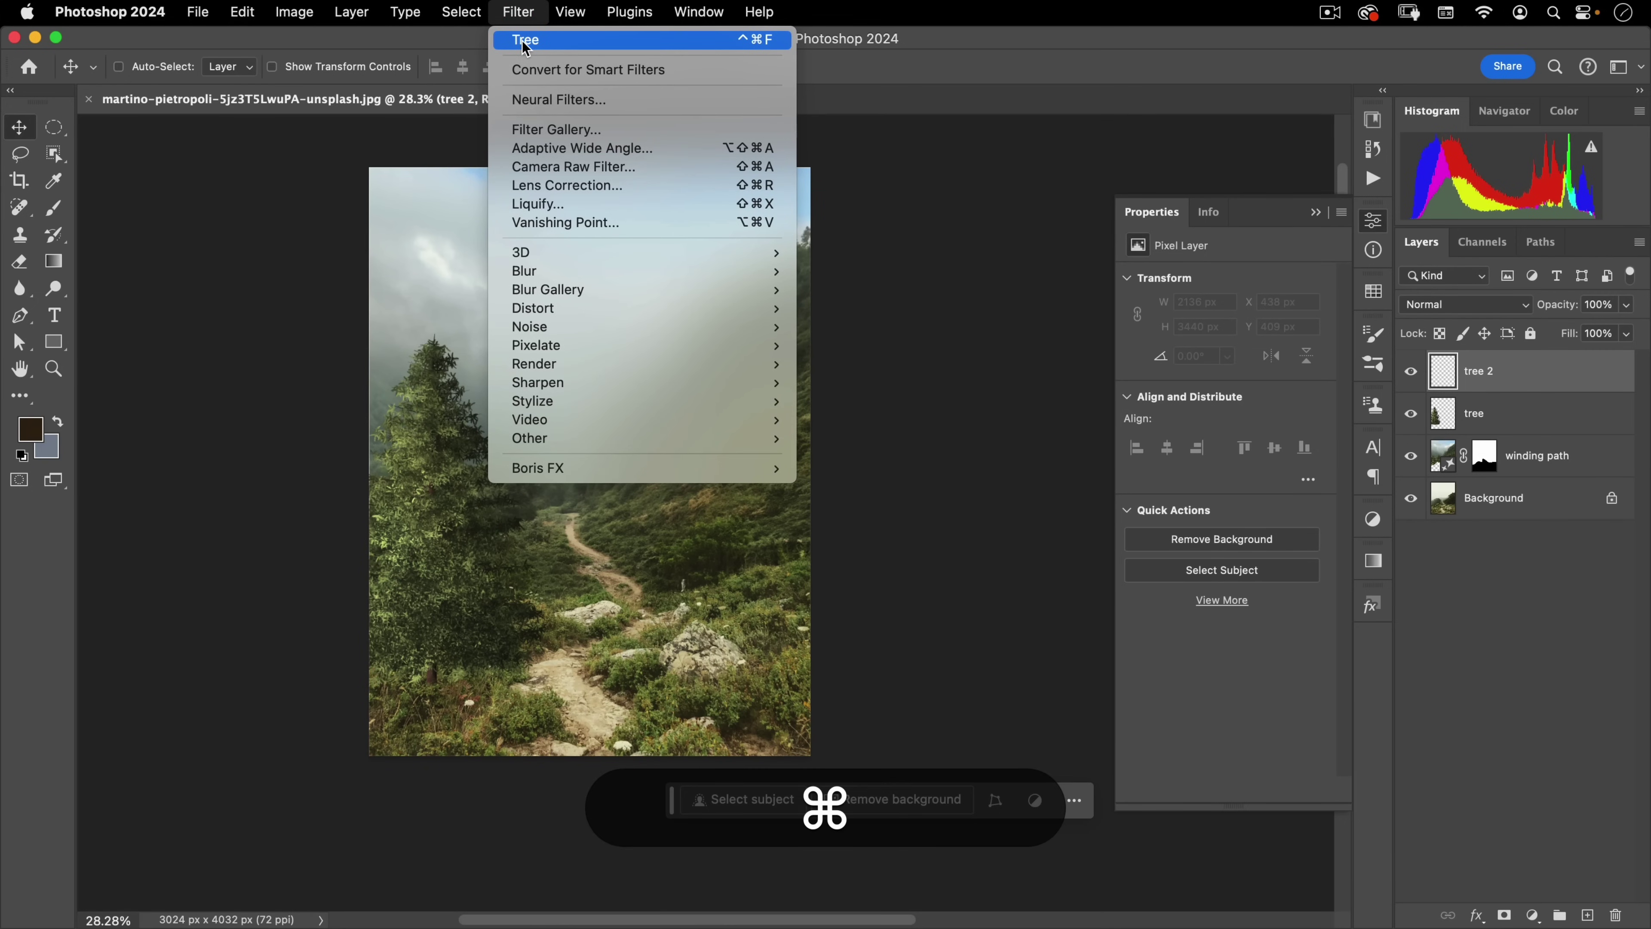
{"action": "left_click", "coordinate": [525, 41]}
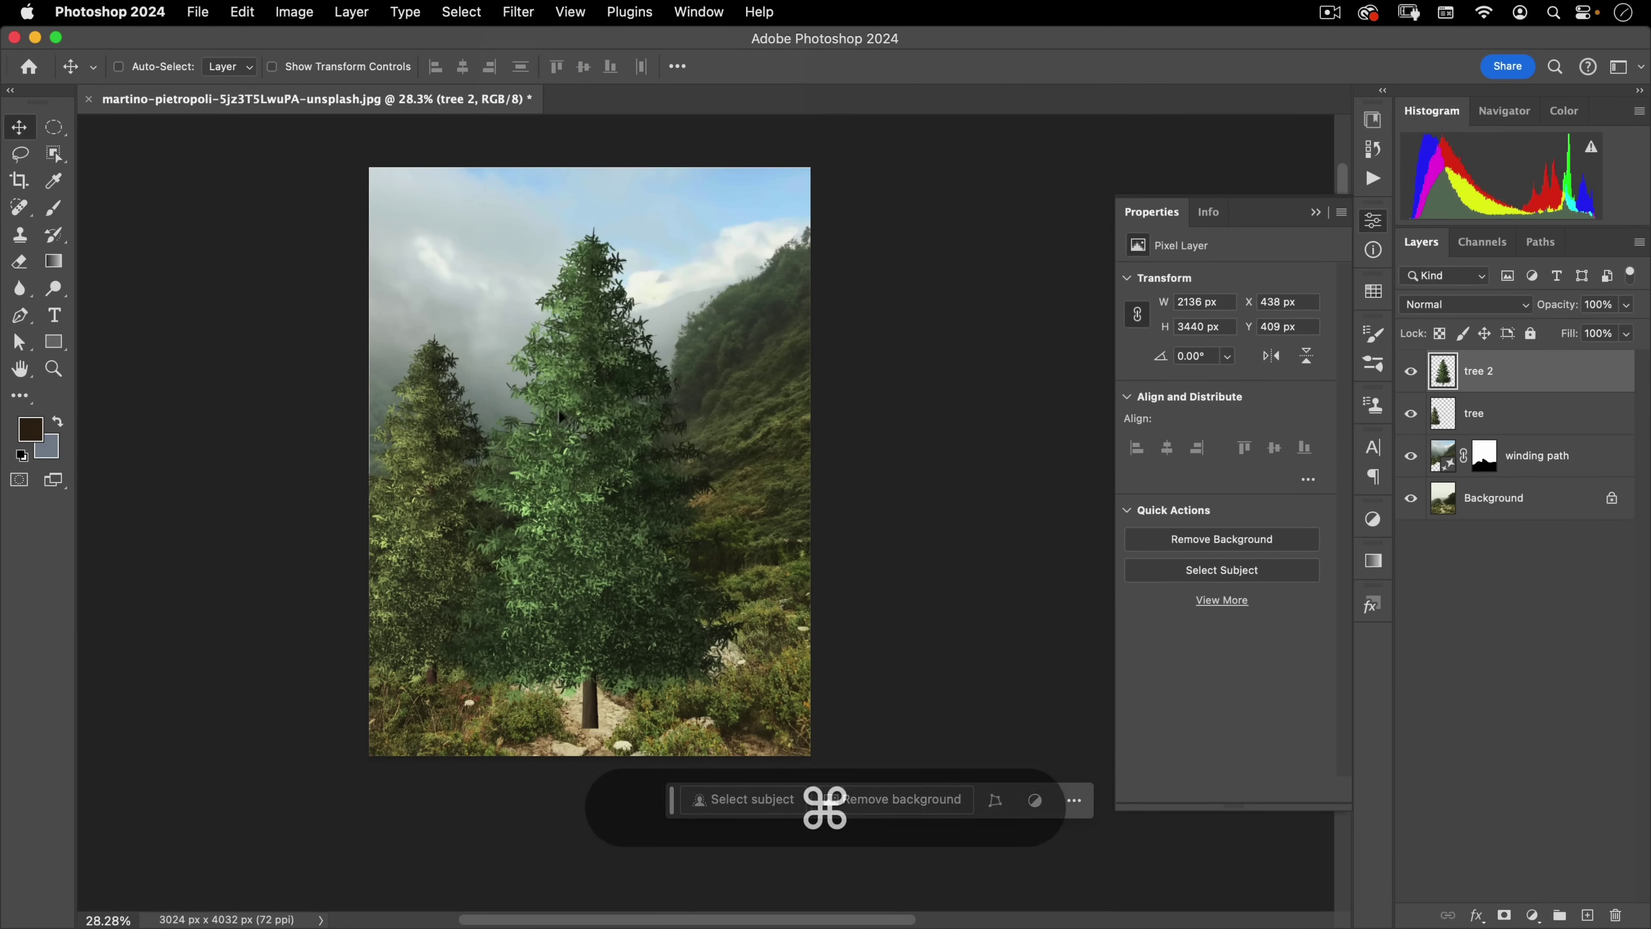
{"action": "key", "text": "super+z"}
Render a spruce on tree 2 with branch arrangement 1 and randomized shapes
{"action": "left_click", "coordinate": [518, 12]}
{"action": "key", "text": "alt"}
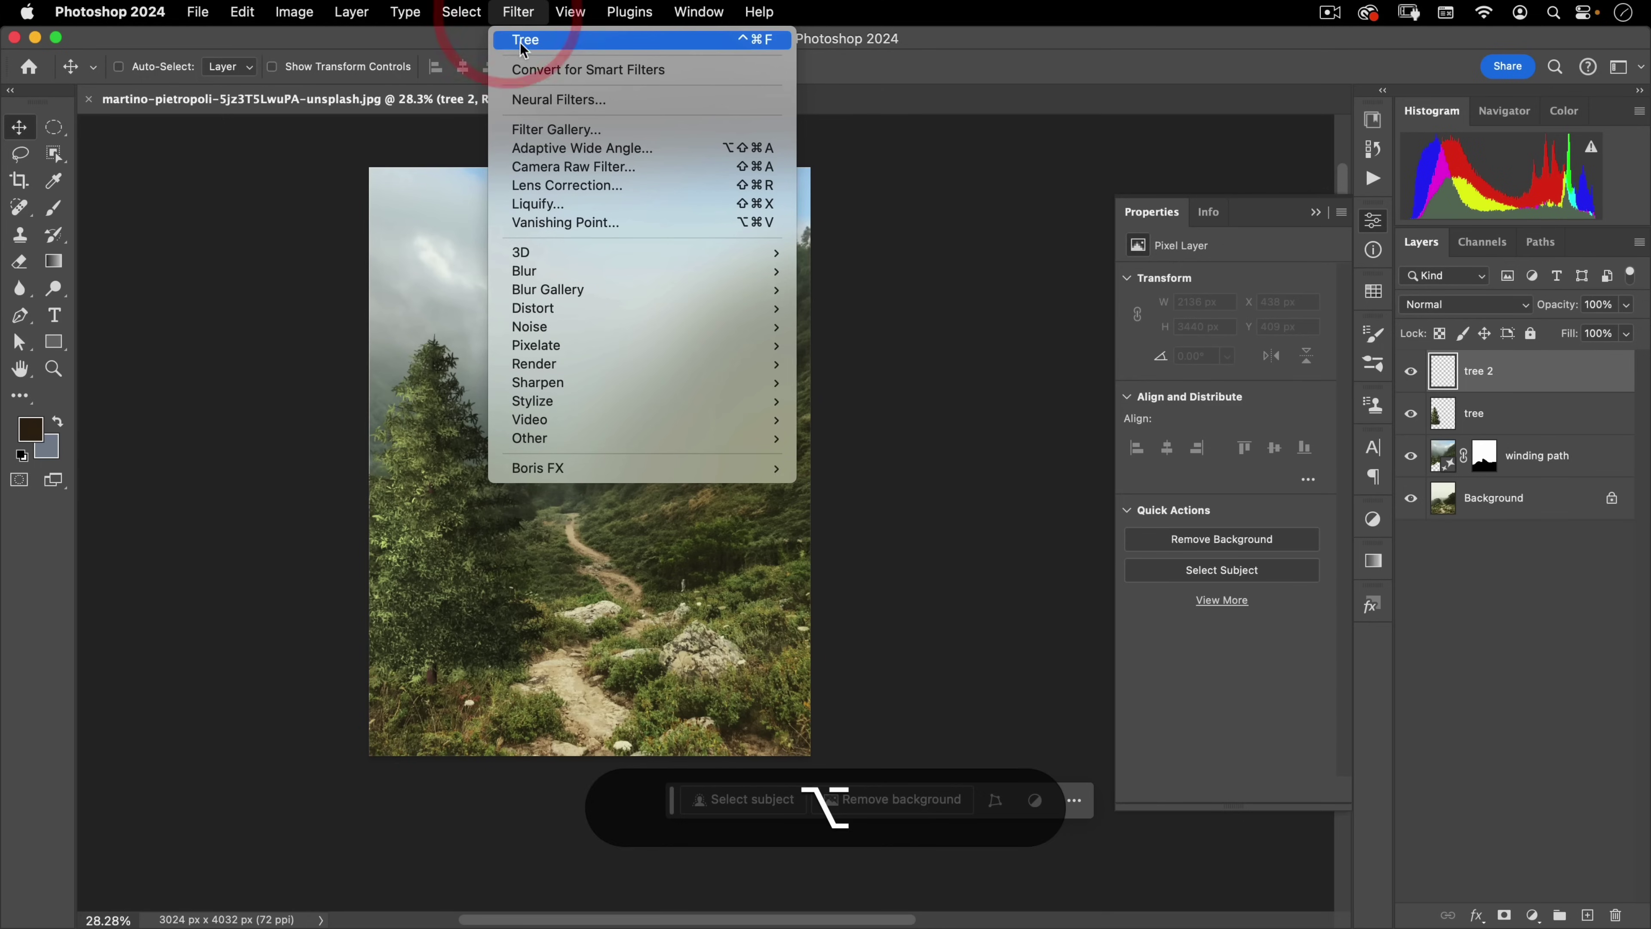
{"action": "left_click", "coordinate": [523, 40], "text": "alt"}
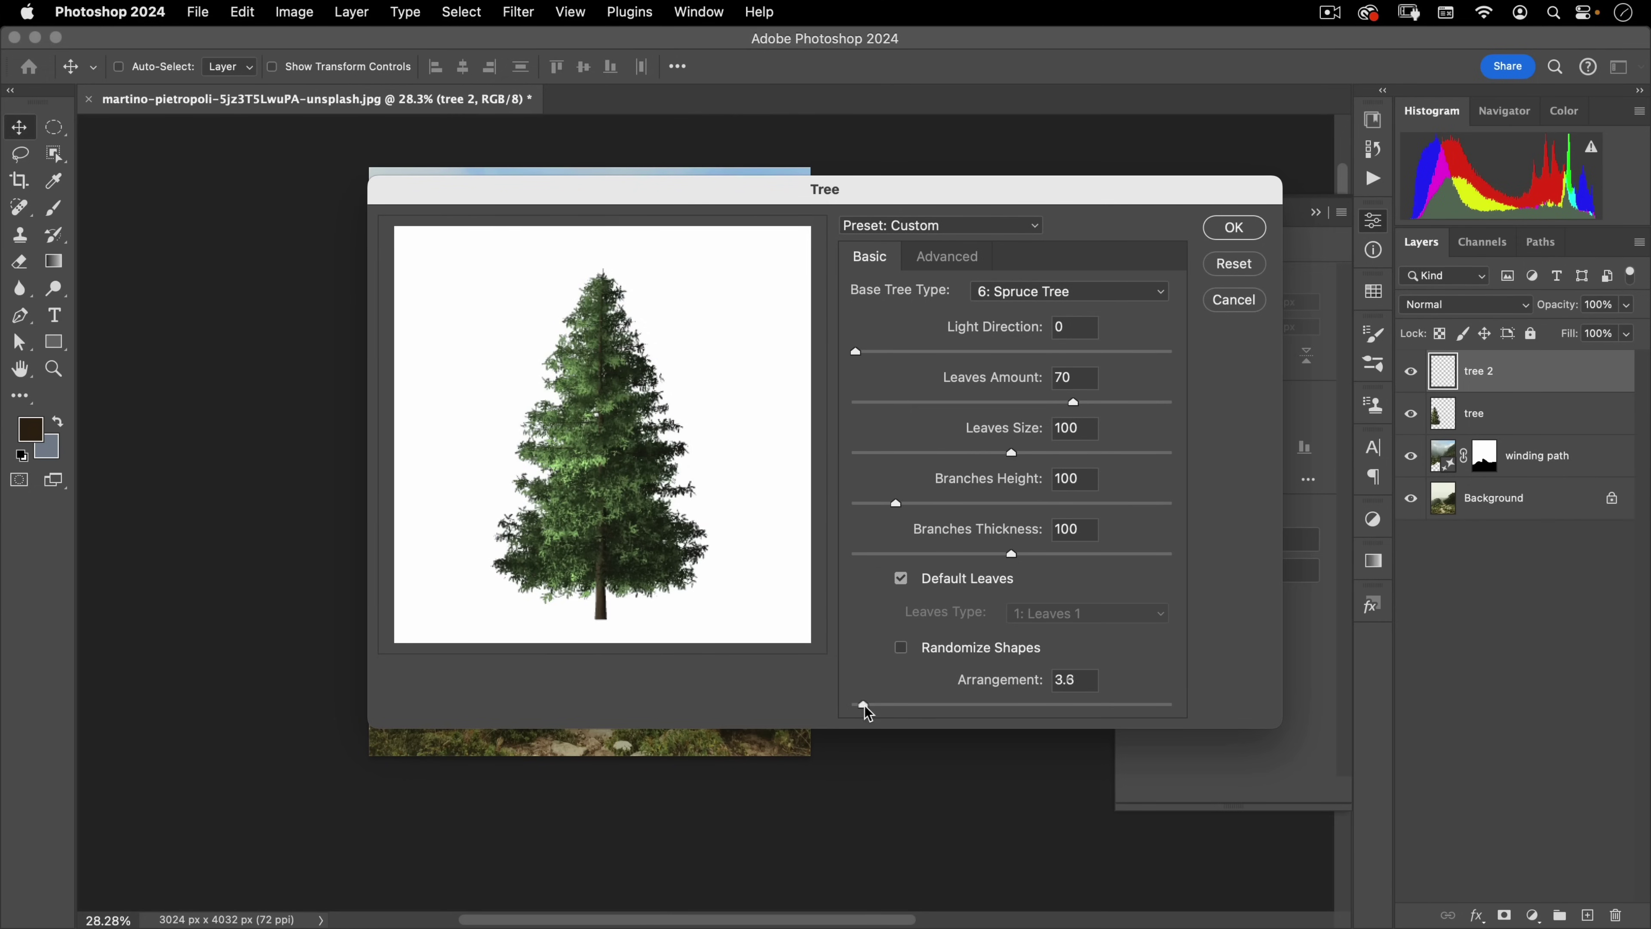
{"action": "left_click", "coordinate": [889, 705]}
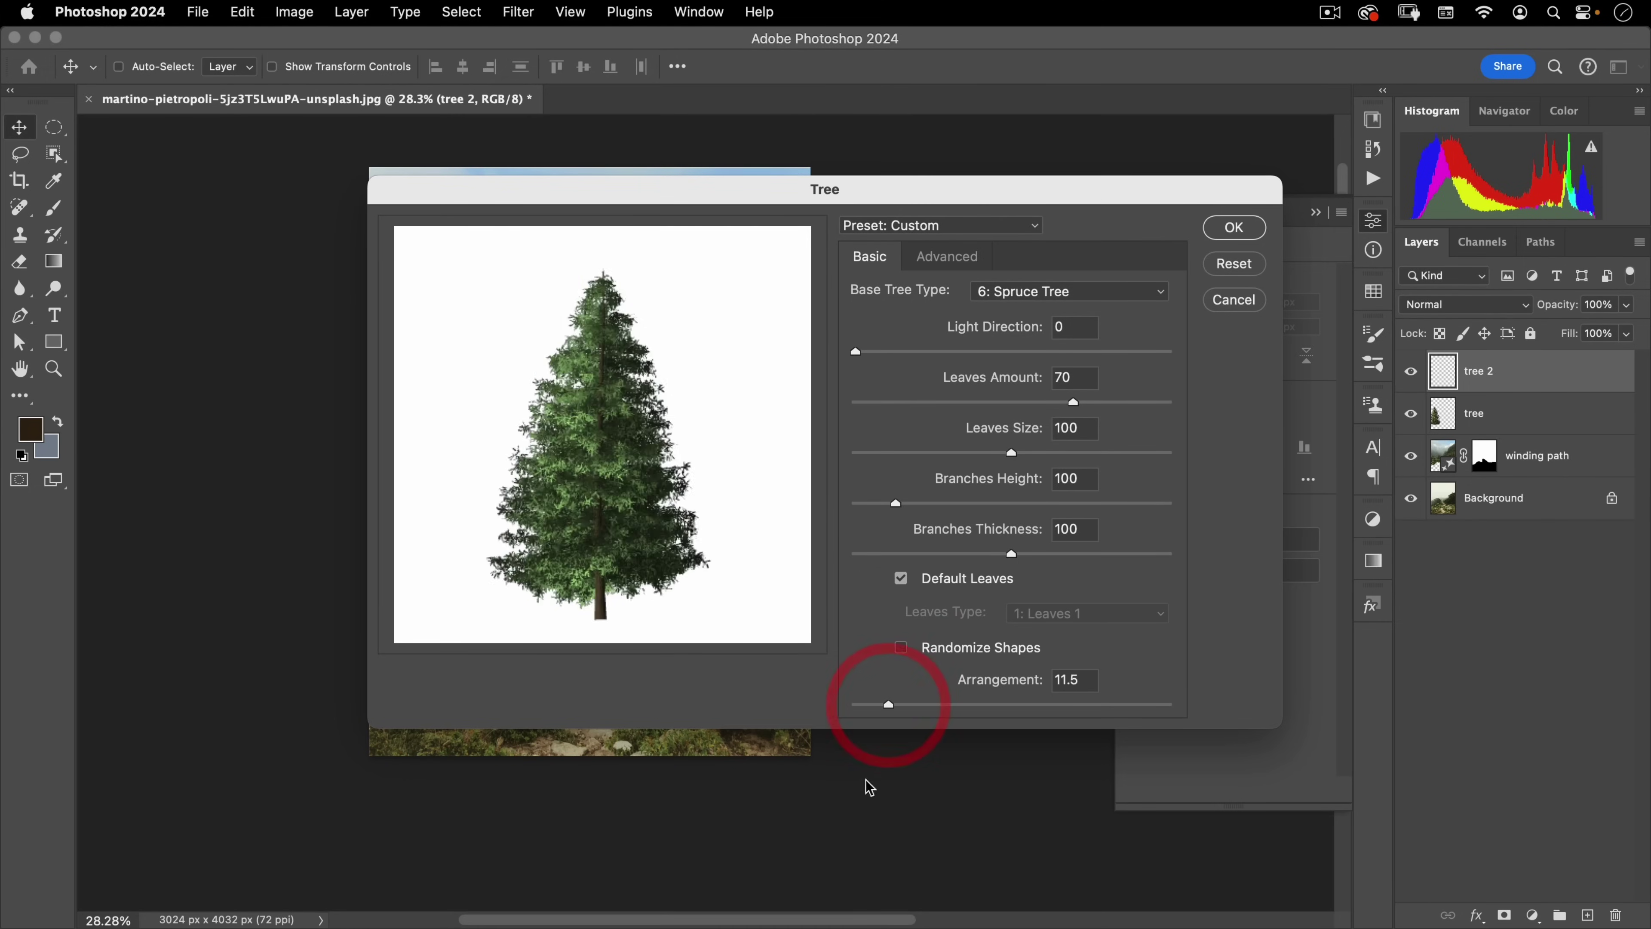
{"action": "left_click", "coordinate": [783, 706]}
{"action": "left_click", "coordinate": [929, 648]}
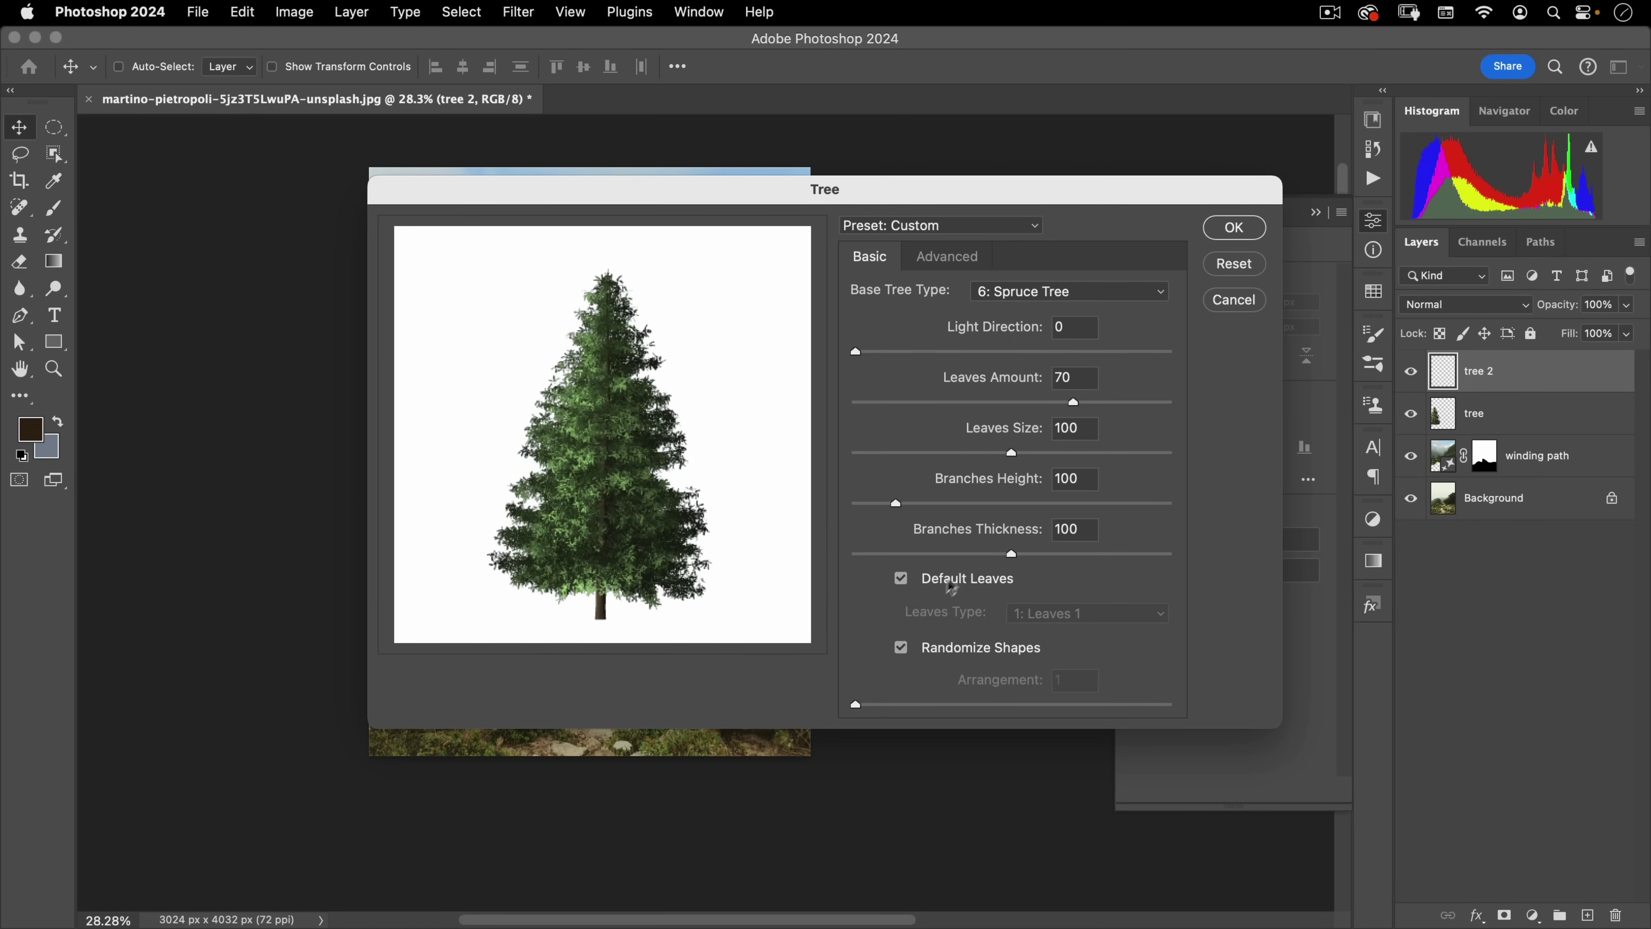
{"action": "left_click", "coordinate": [1241, 218]}
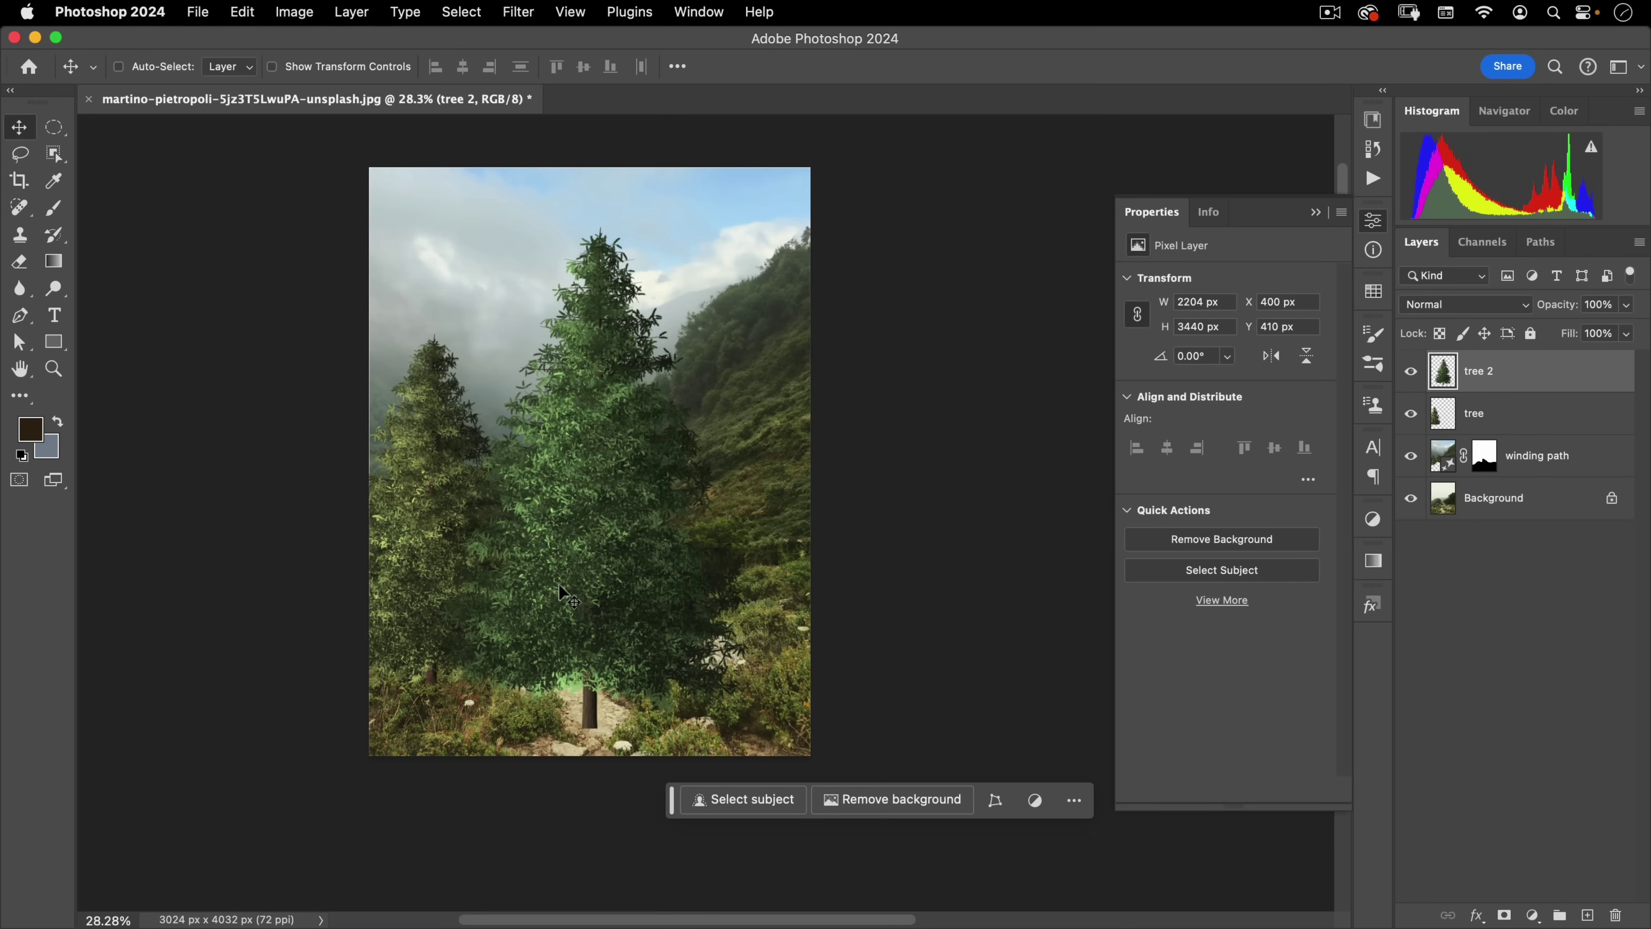
Apply a Hue/Saturation hue shift of -20 to the tree 2 spruce
{"action": "key", "text": "super"}
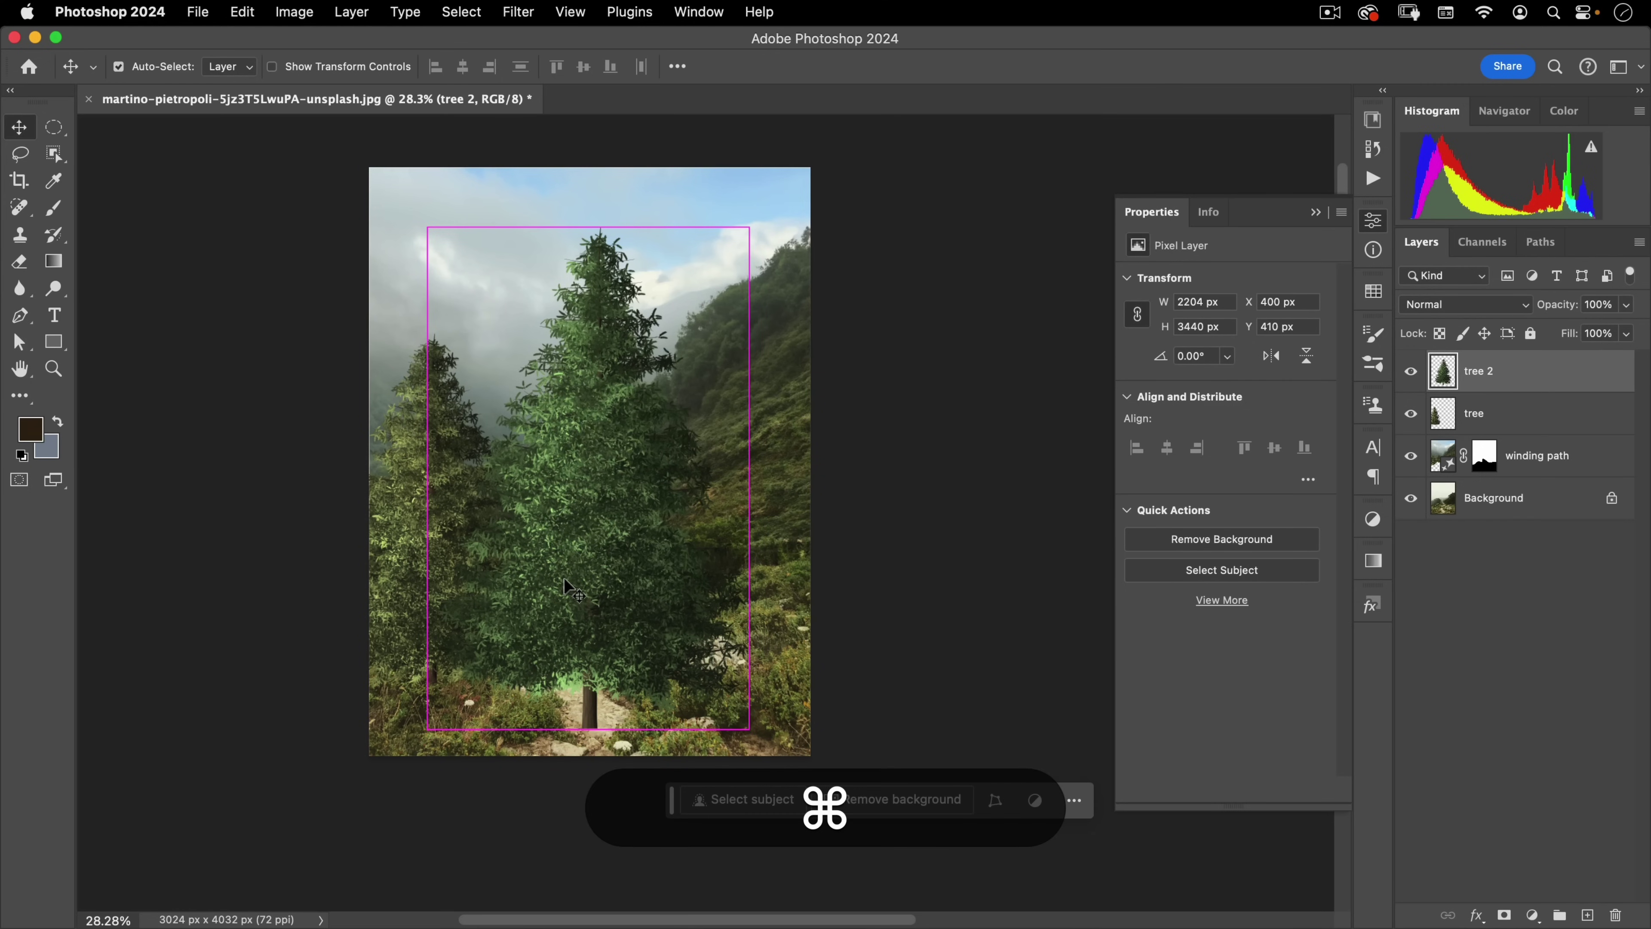
{"action": "key", "text": "alt"}
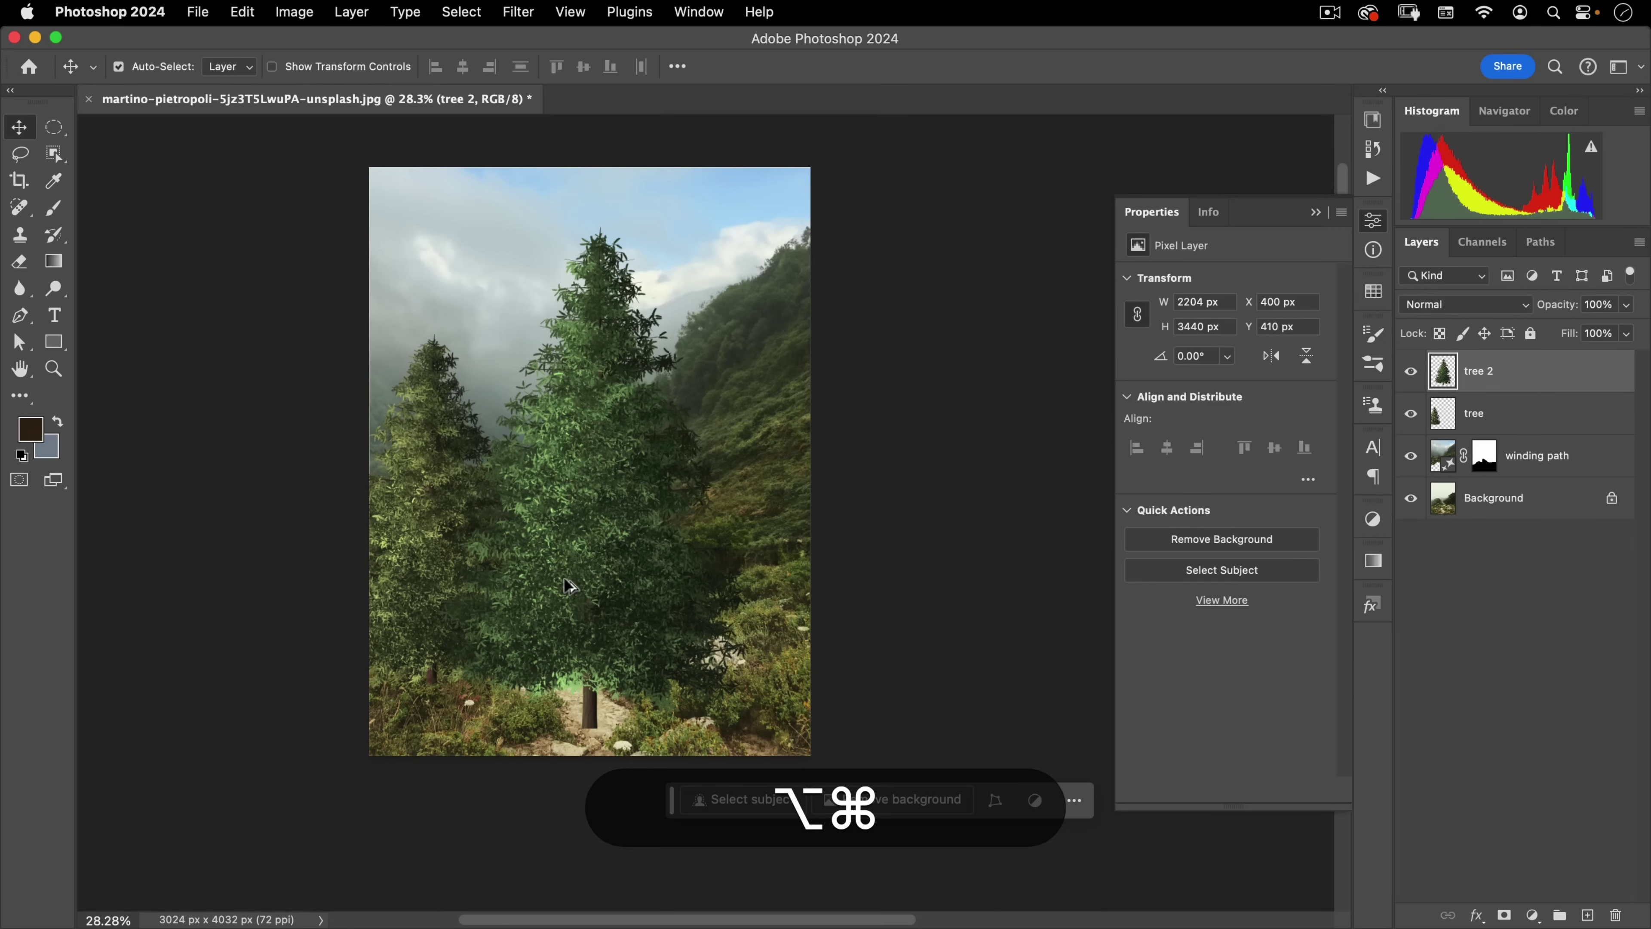
{"action": "key", "text": "alt+super+u"}
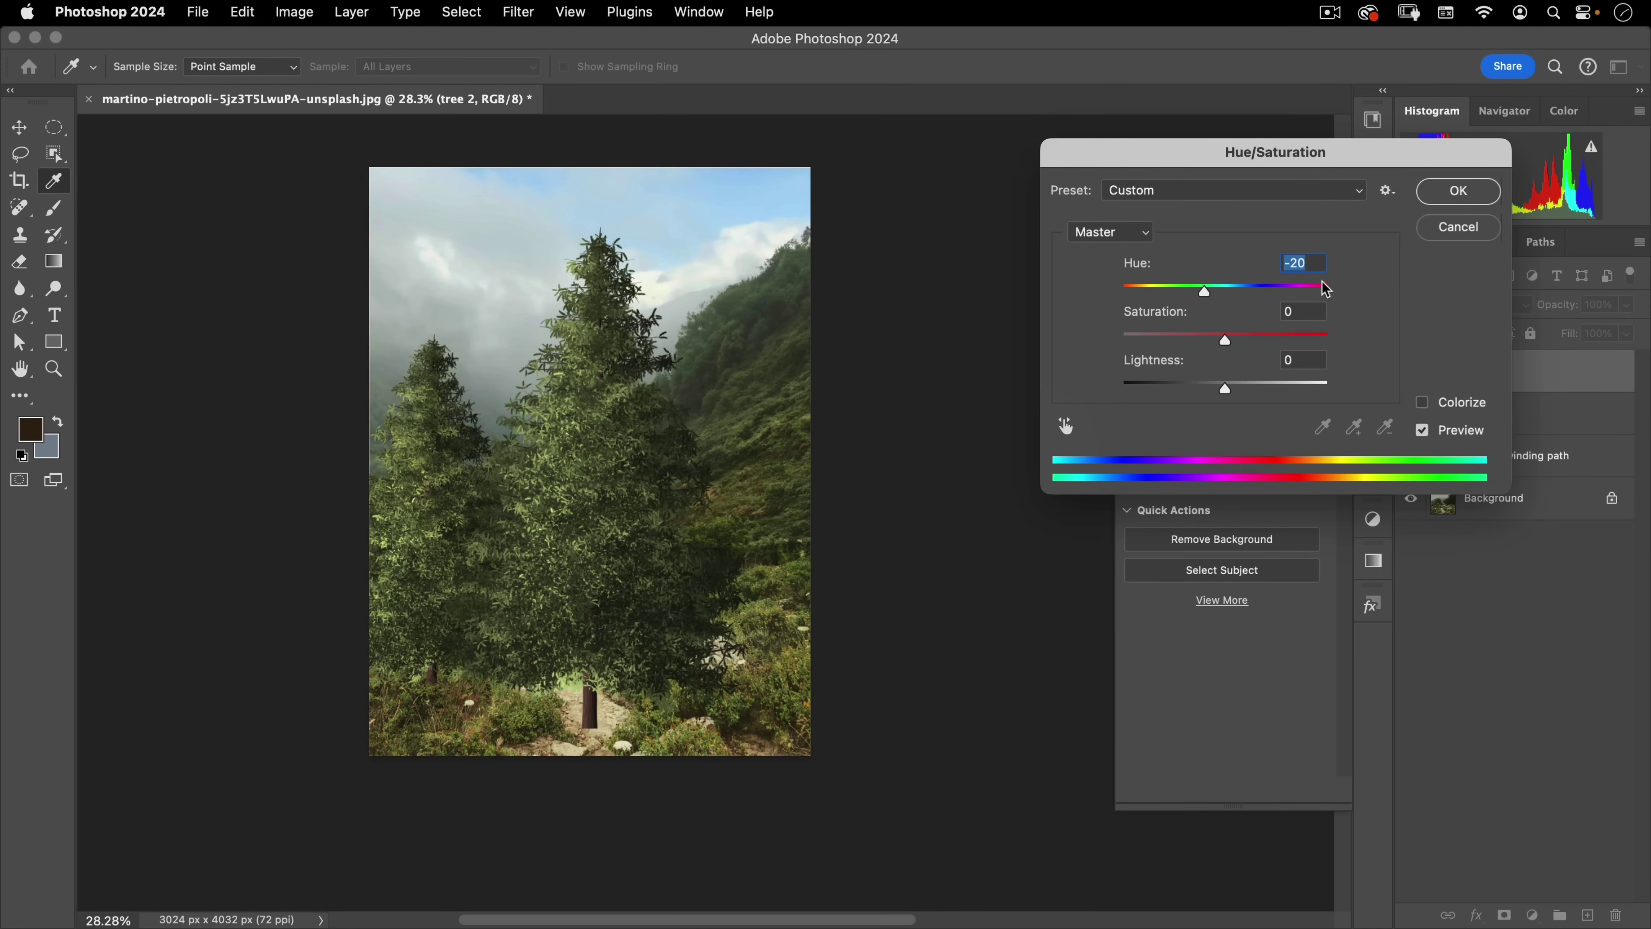
{"action": "left_click", "coordinate": [1458, 192]}
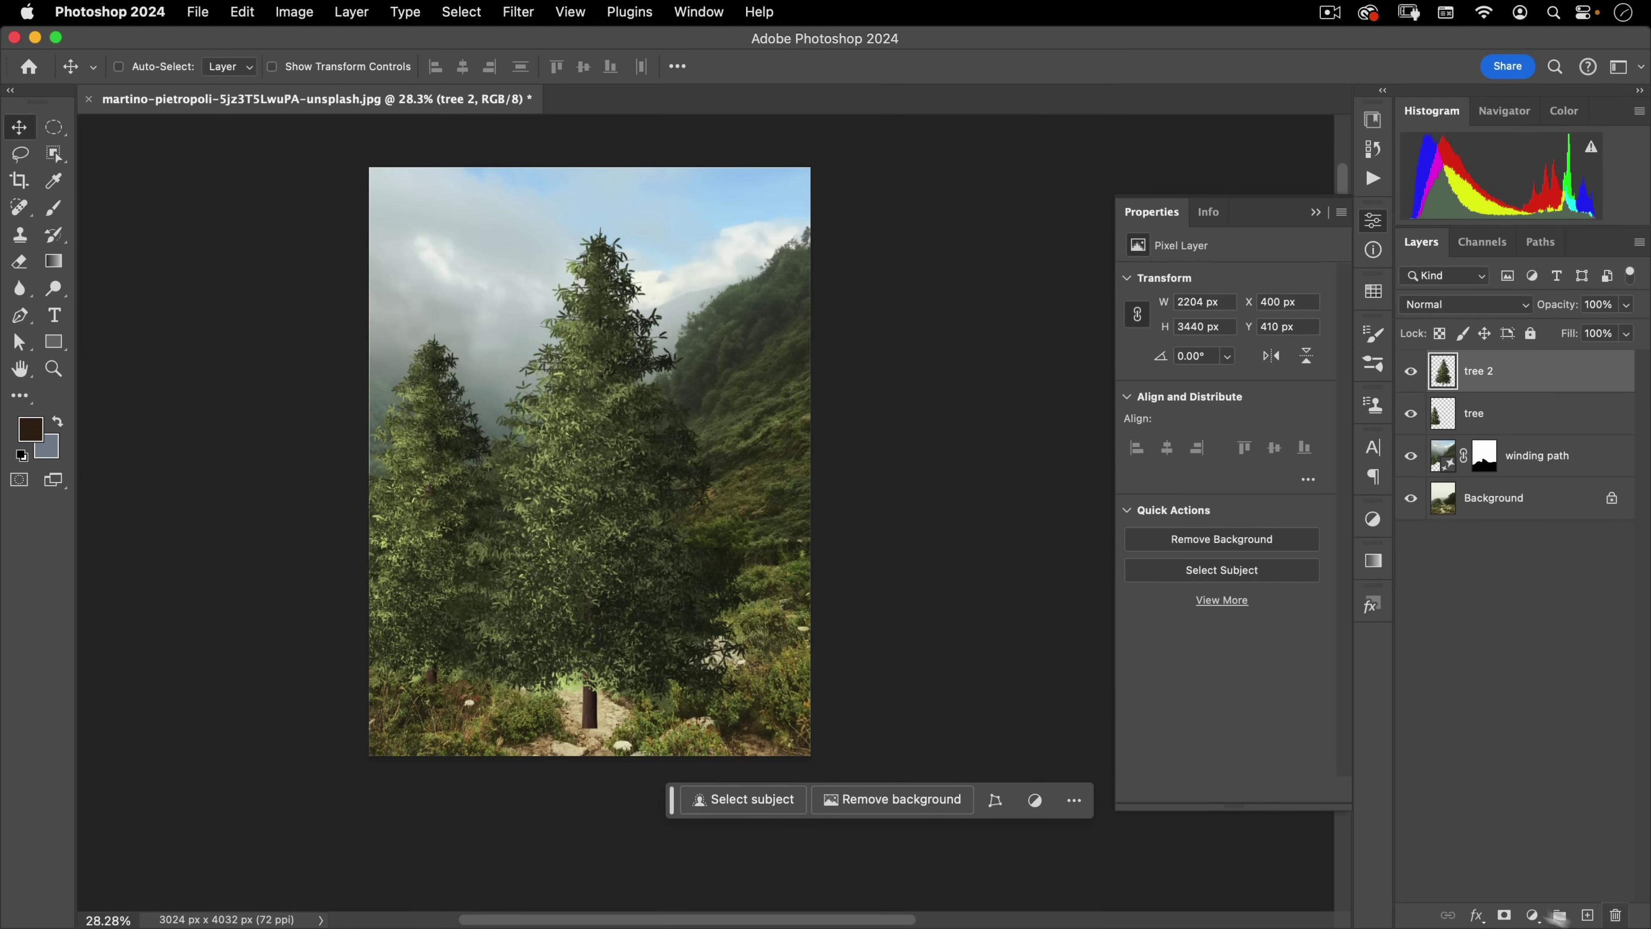
Add a Pattern Overlay effect to tree 2 and browse the available patterns
{"action": "left_click", "coordinate": [1476, 917]}
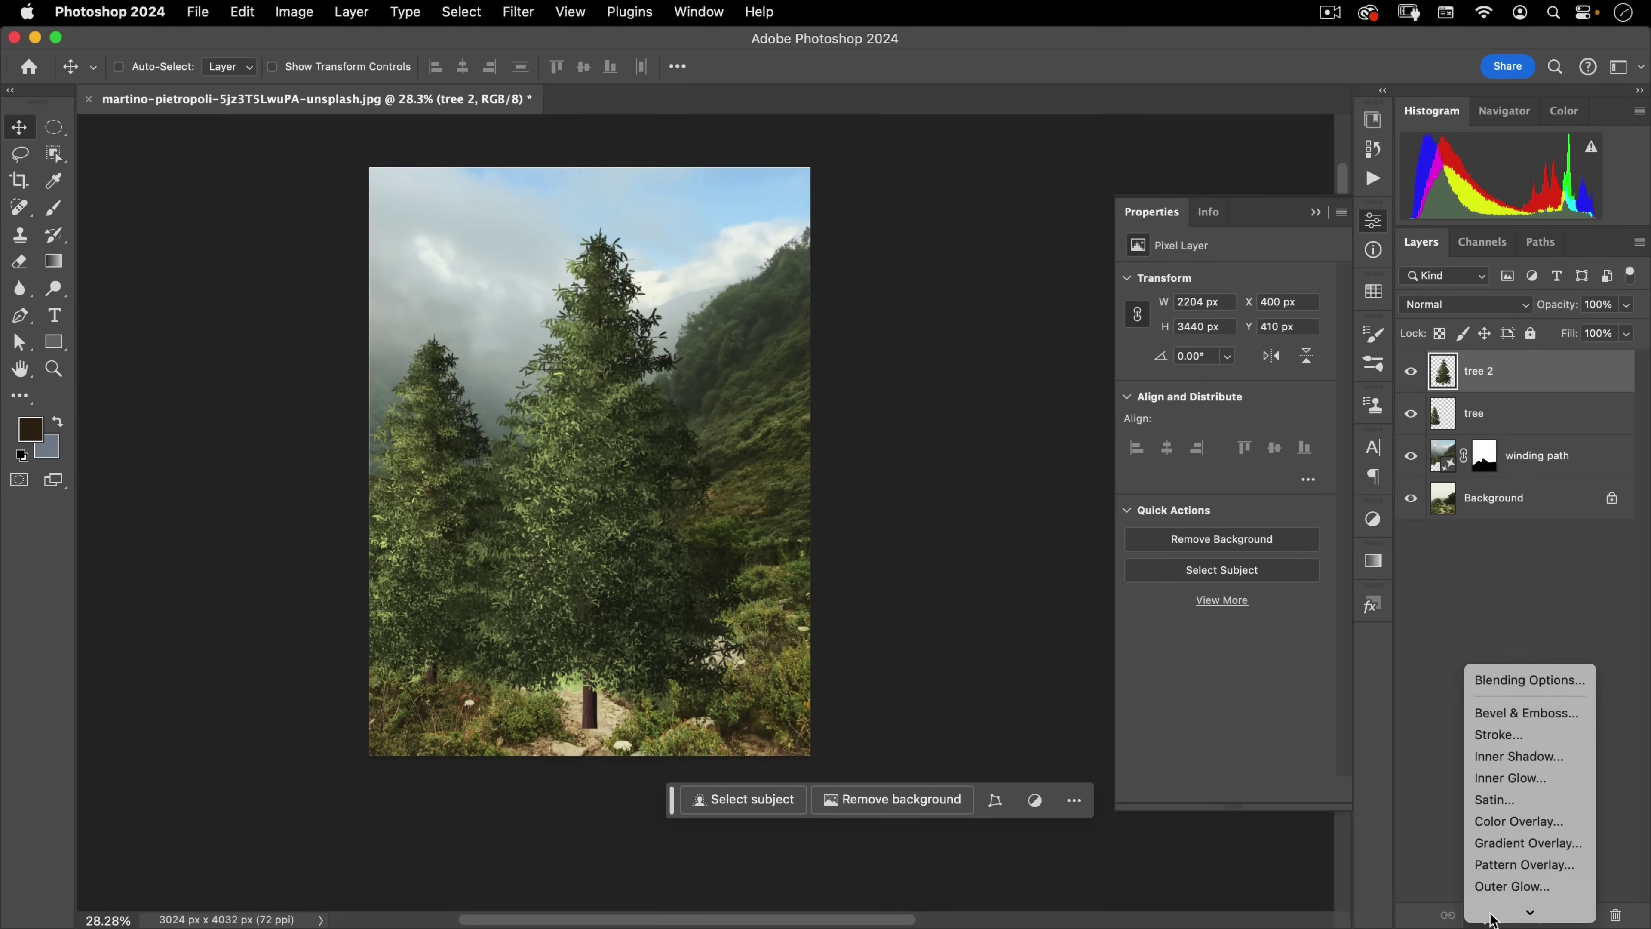
{"action": "left_click", "coordinate": [1510, 865]}
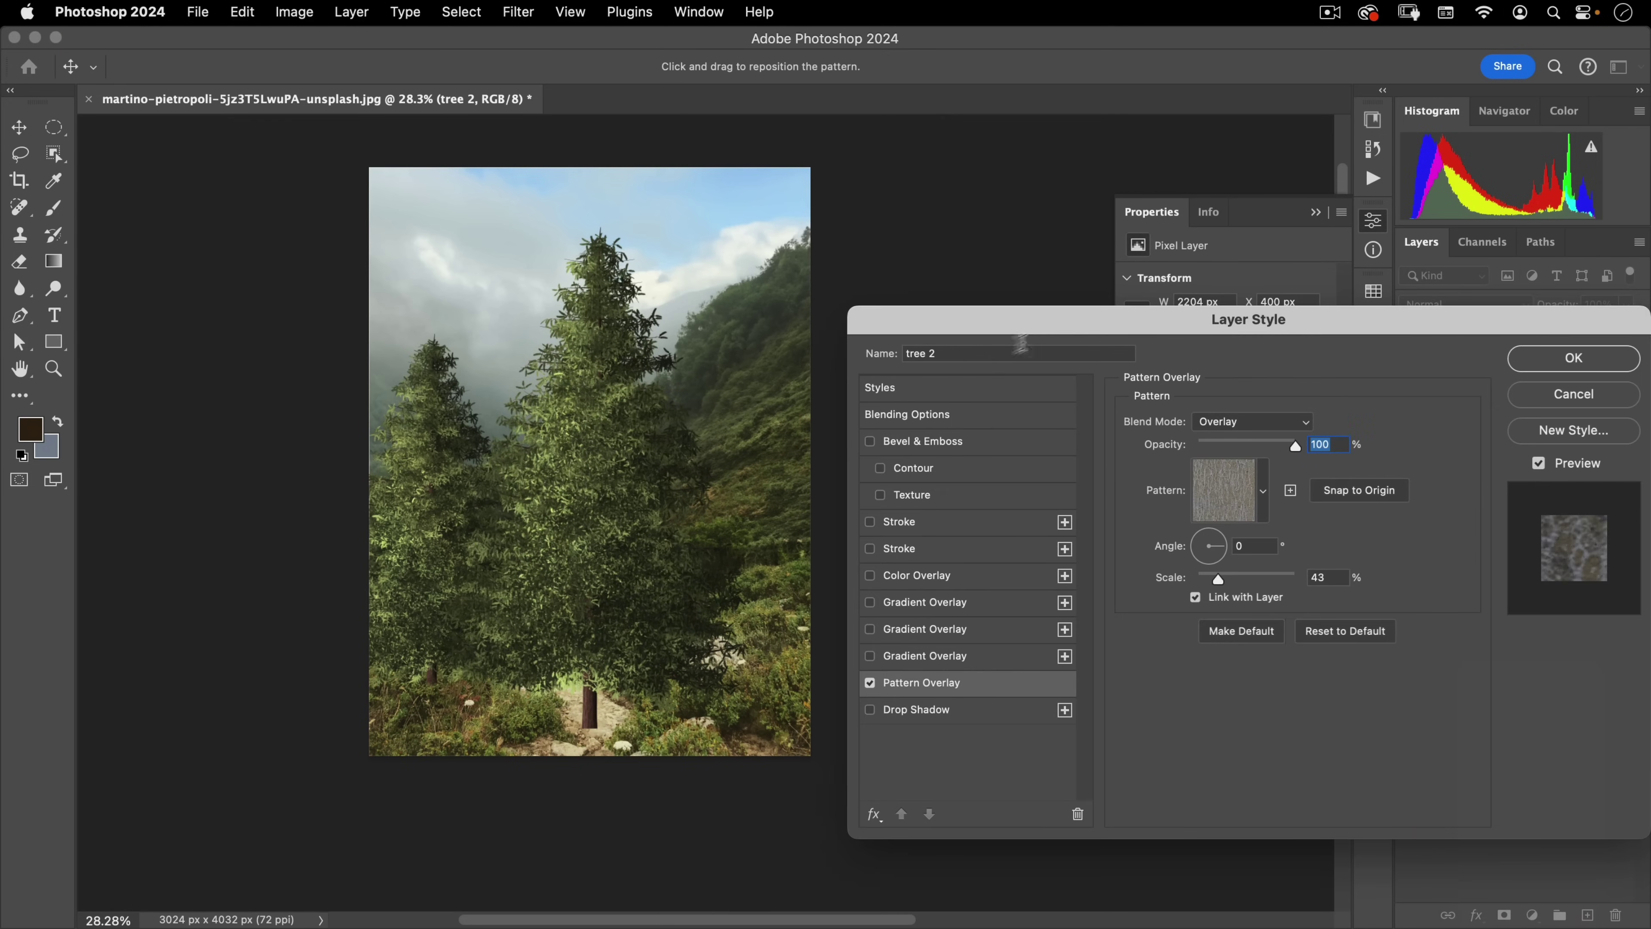
{"action": "left_click_drag", "start_coordinate": [1114, 335], "coordinate": [1028, 194]}
{"action": "left_click", "coordinate": [1176, 350]}
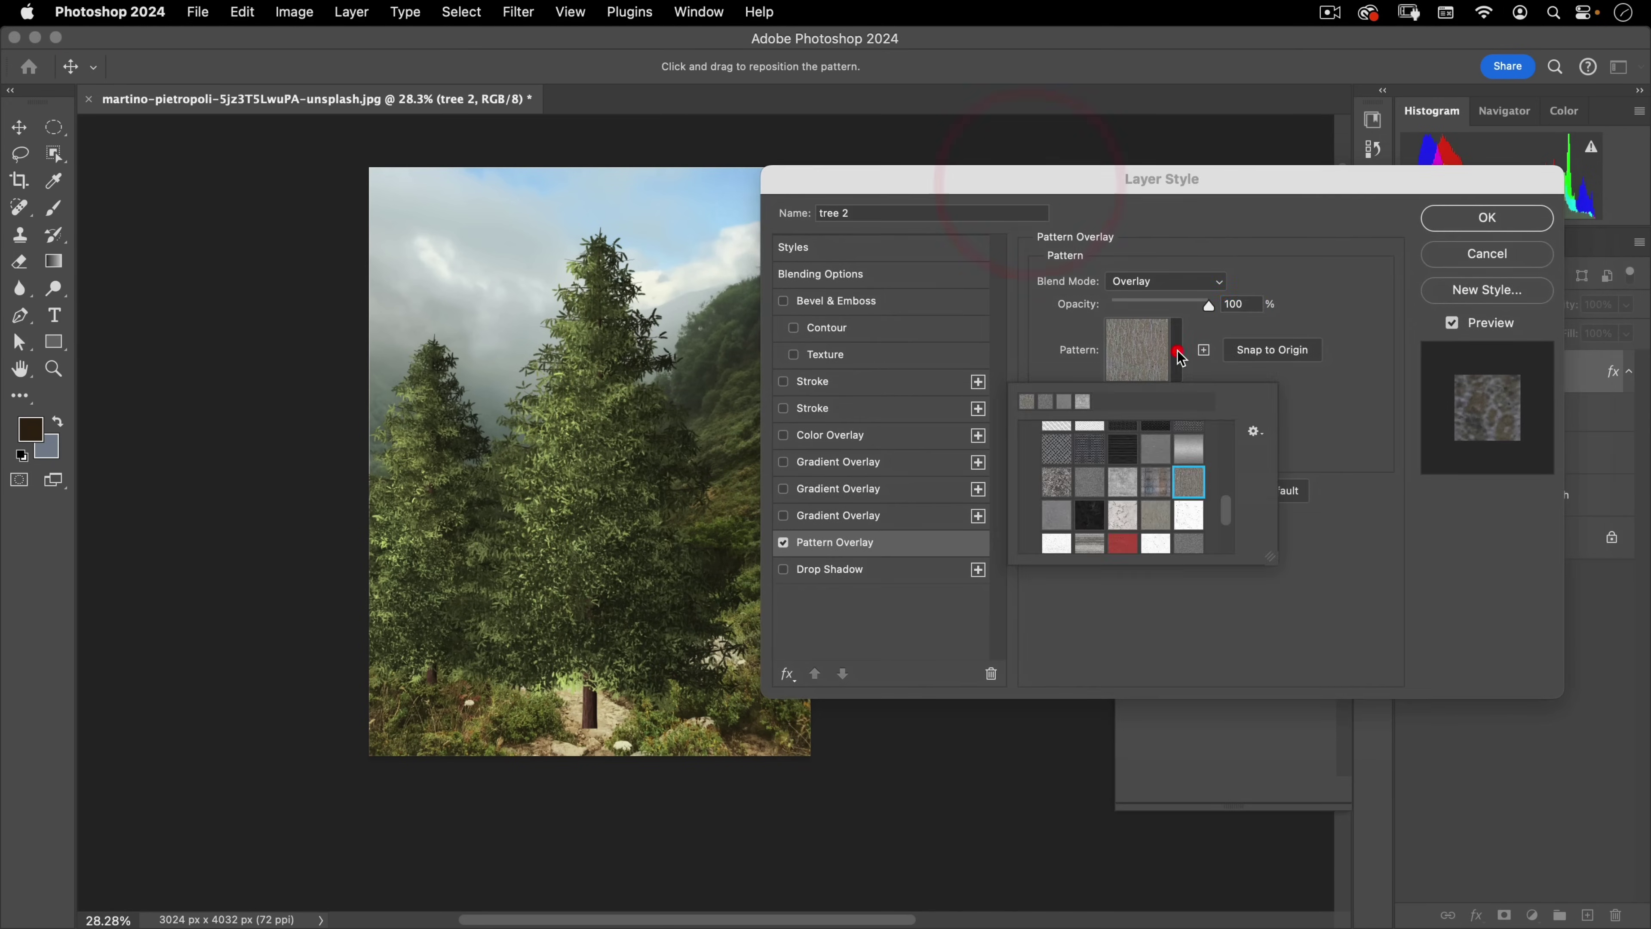
{"action": "scroll", "coordinate": [1083, 477], "scroll_direction": "up", "scroll_amount": 6}
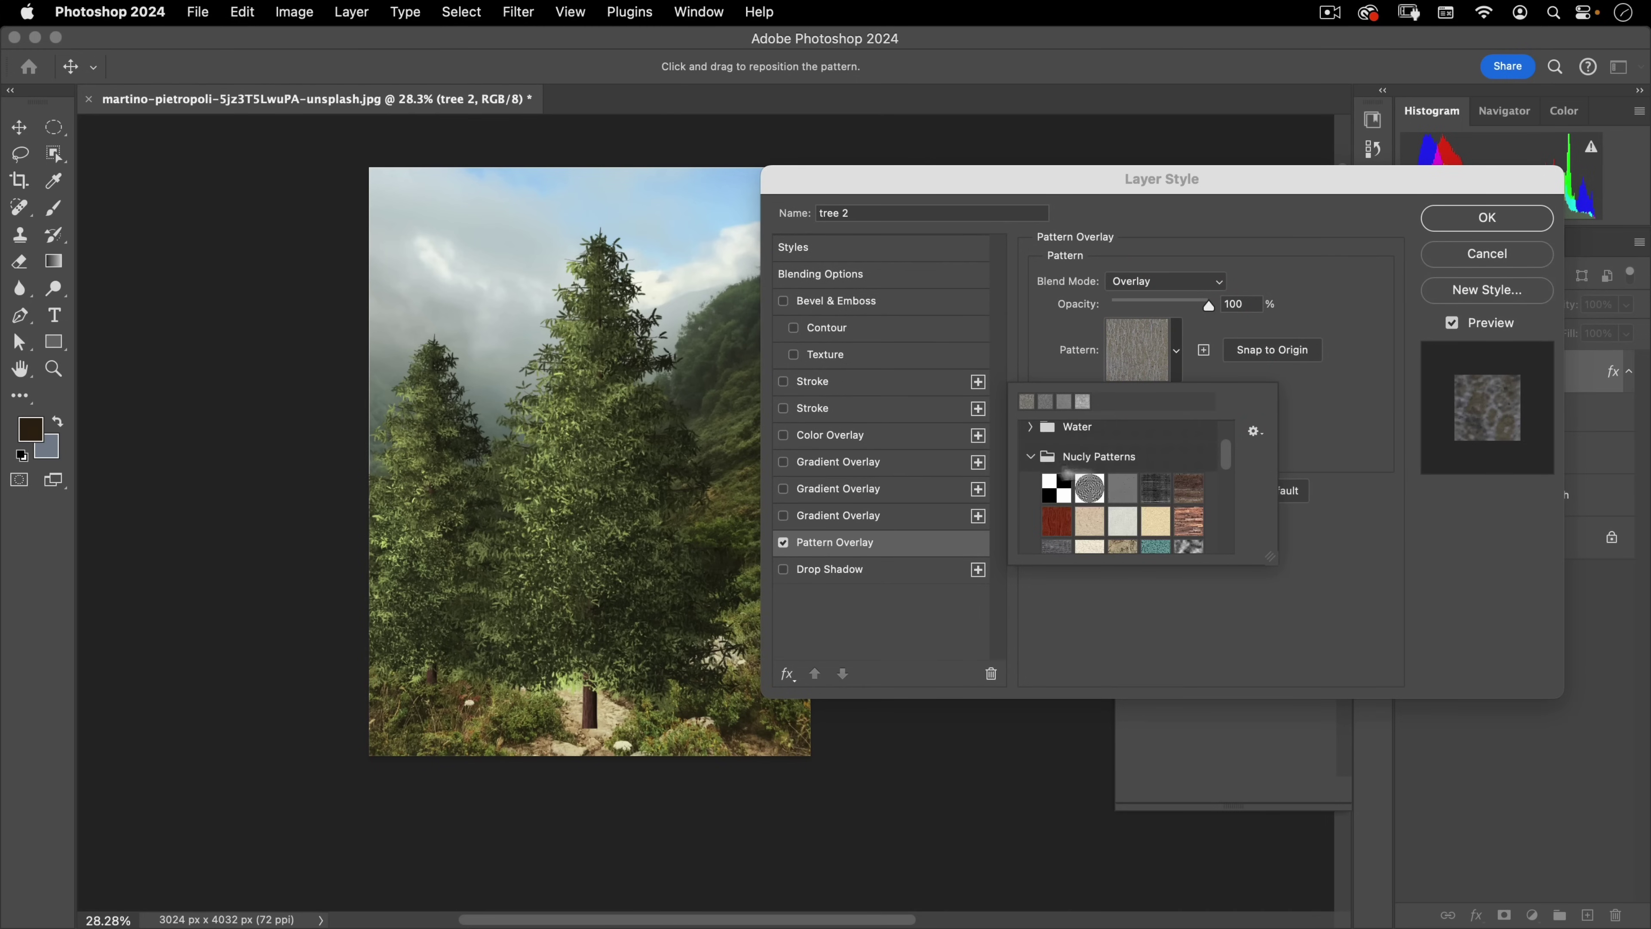
{"action": "scroll", "coordinate": [1137, 478], "scroll_direction": "down", "scroll_amount": 8}
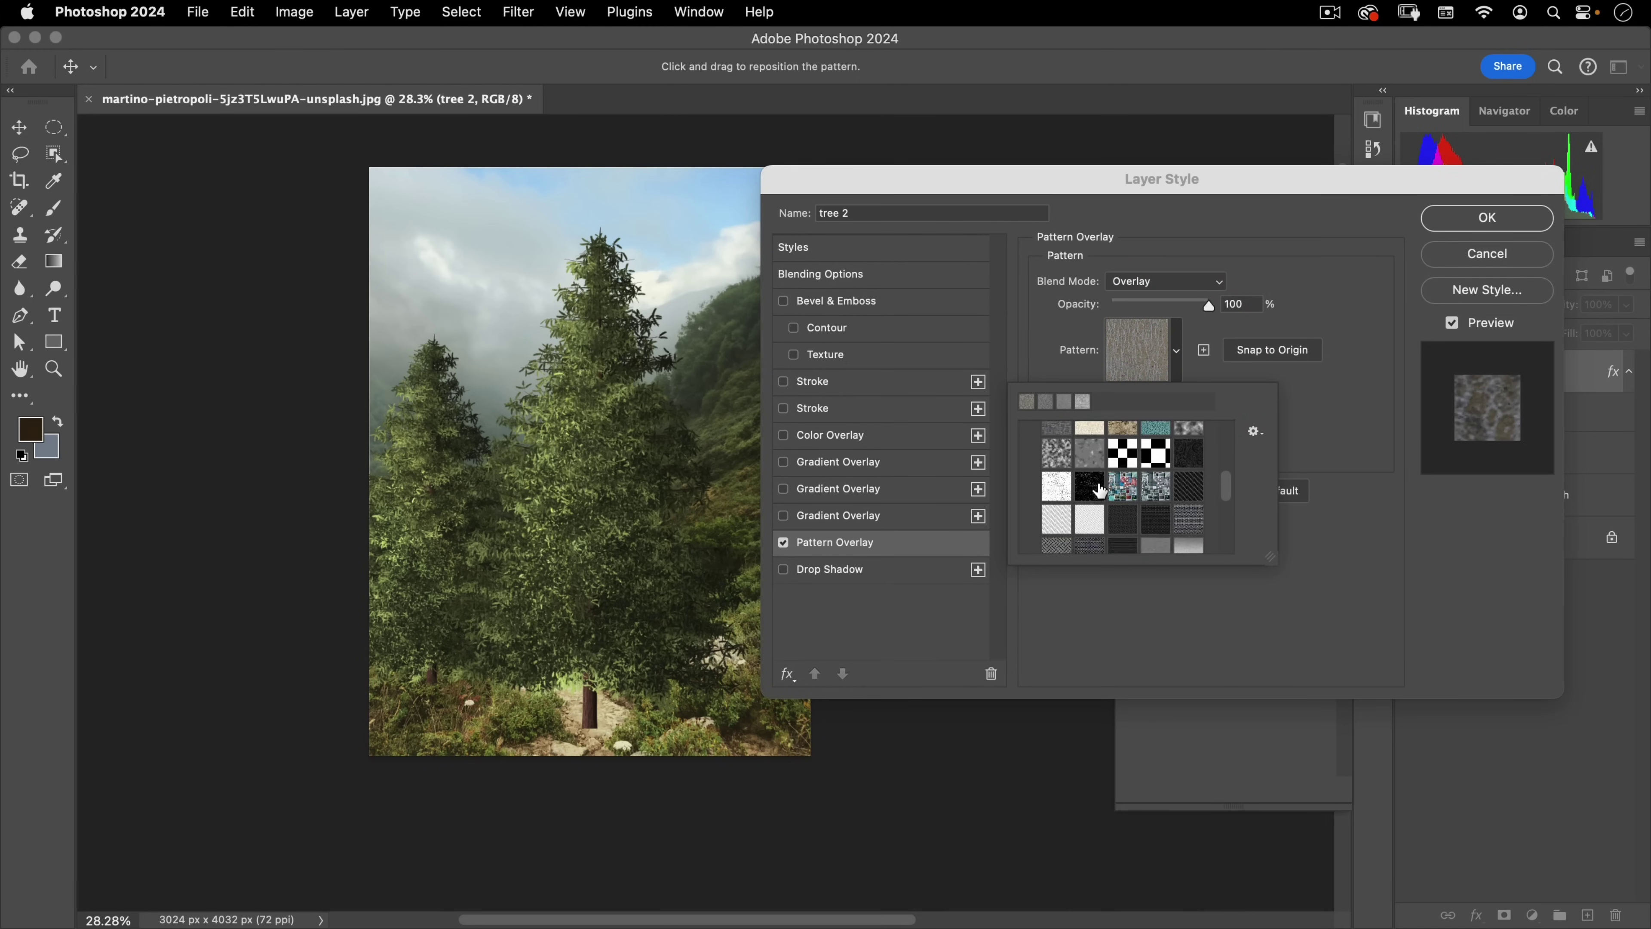
{"action": "scroll", "coordinate": [1102, 494], "scroll_direction": "down", "scroll_amount": 2}
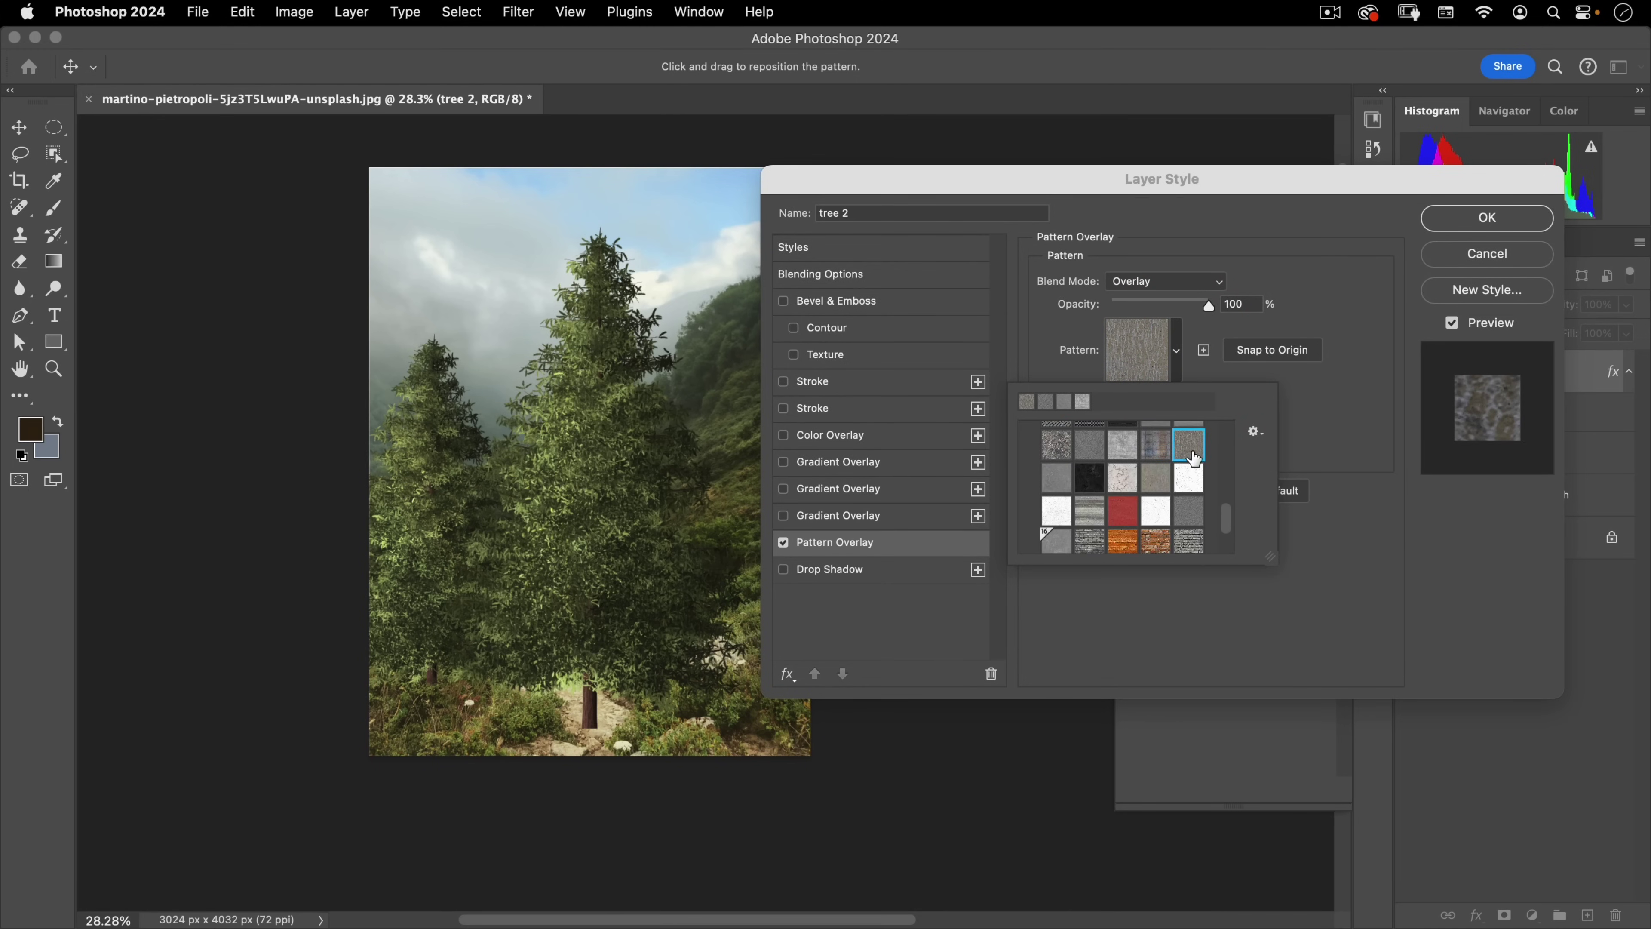
{"action": "left_click", "coordinate": [1175, 229]}
{"action": "left_click_drag", "start_coordinate": [1164, 179], "coordinate": [1205, 109]}
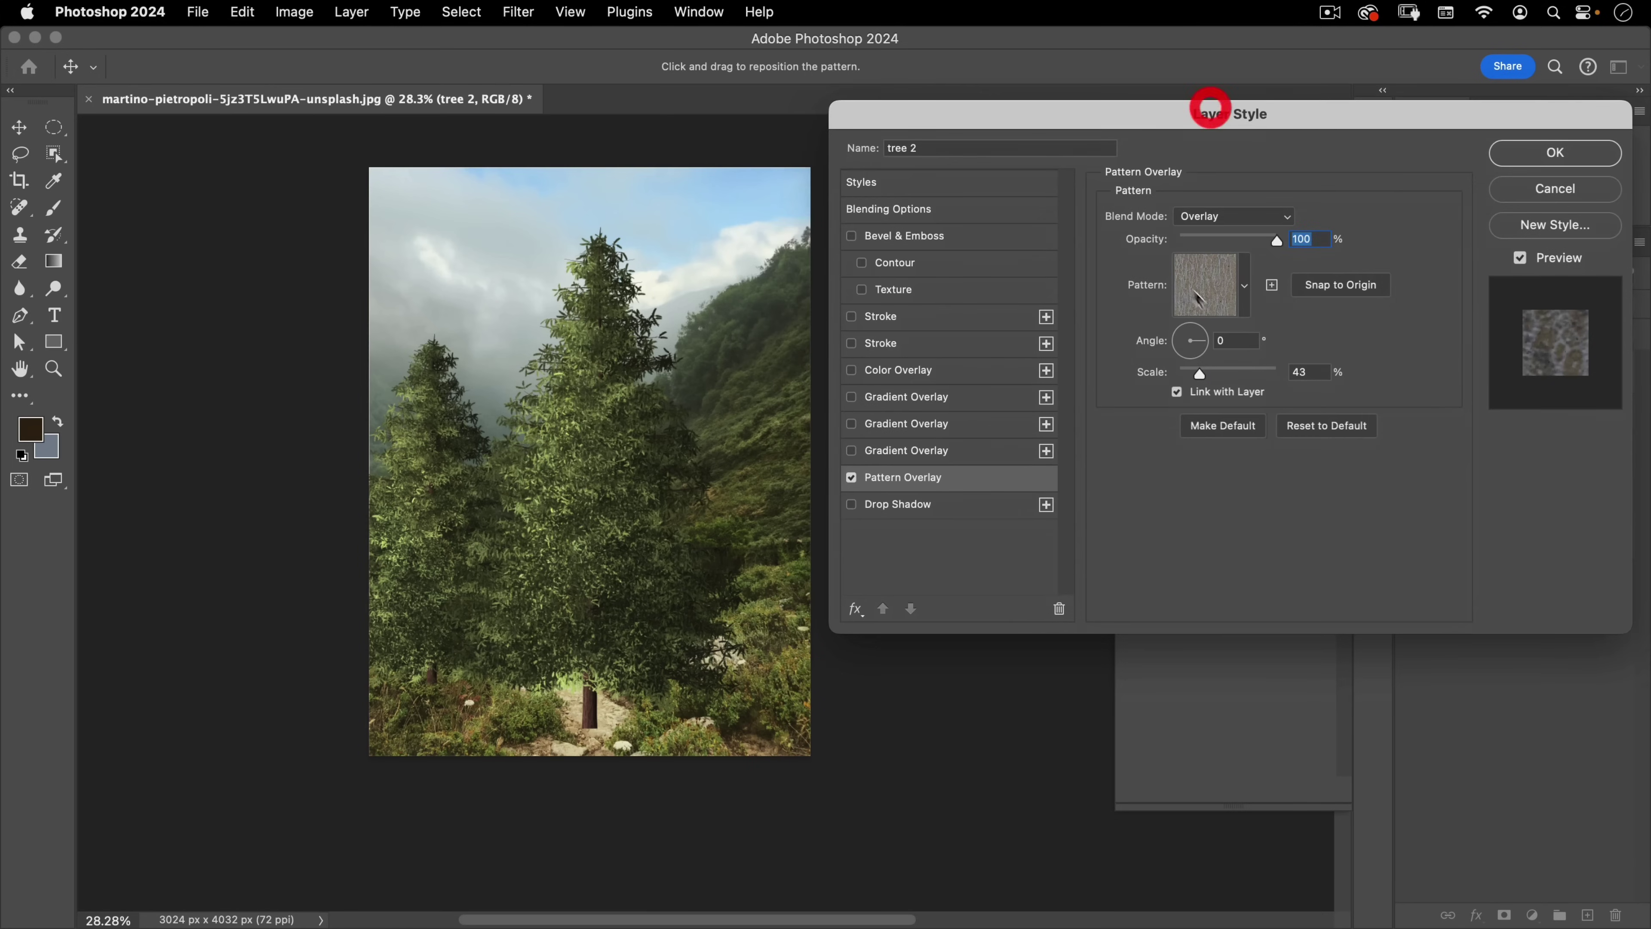
Choose the rock pattern at 45% scale and about 60% opacity, and apply the overlay
{"action": "mouse_move", "coordinate": [1202, 372]}
{"action": "left_mouse_down"}
{"action": "mouse_move", "coordinate": [1234, 370]}
{"action": "mouse_move", "coordinate": [1203, 364]}
{"action": "left_mouse_up"}
{"action": "left_click", "coordinate": [1241, 286]}
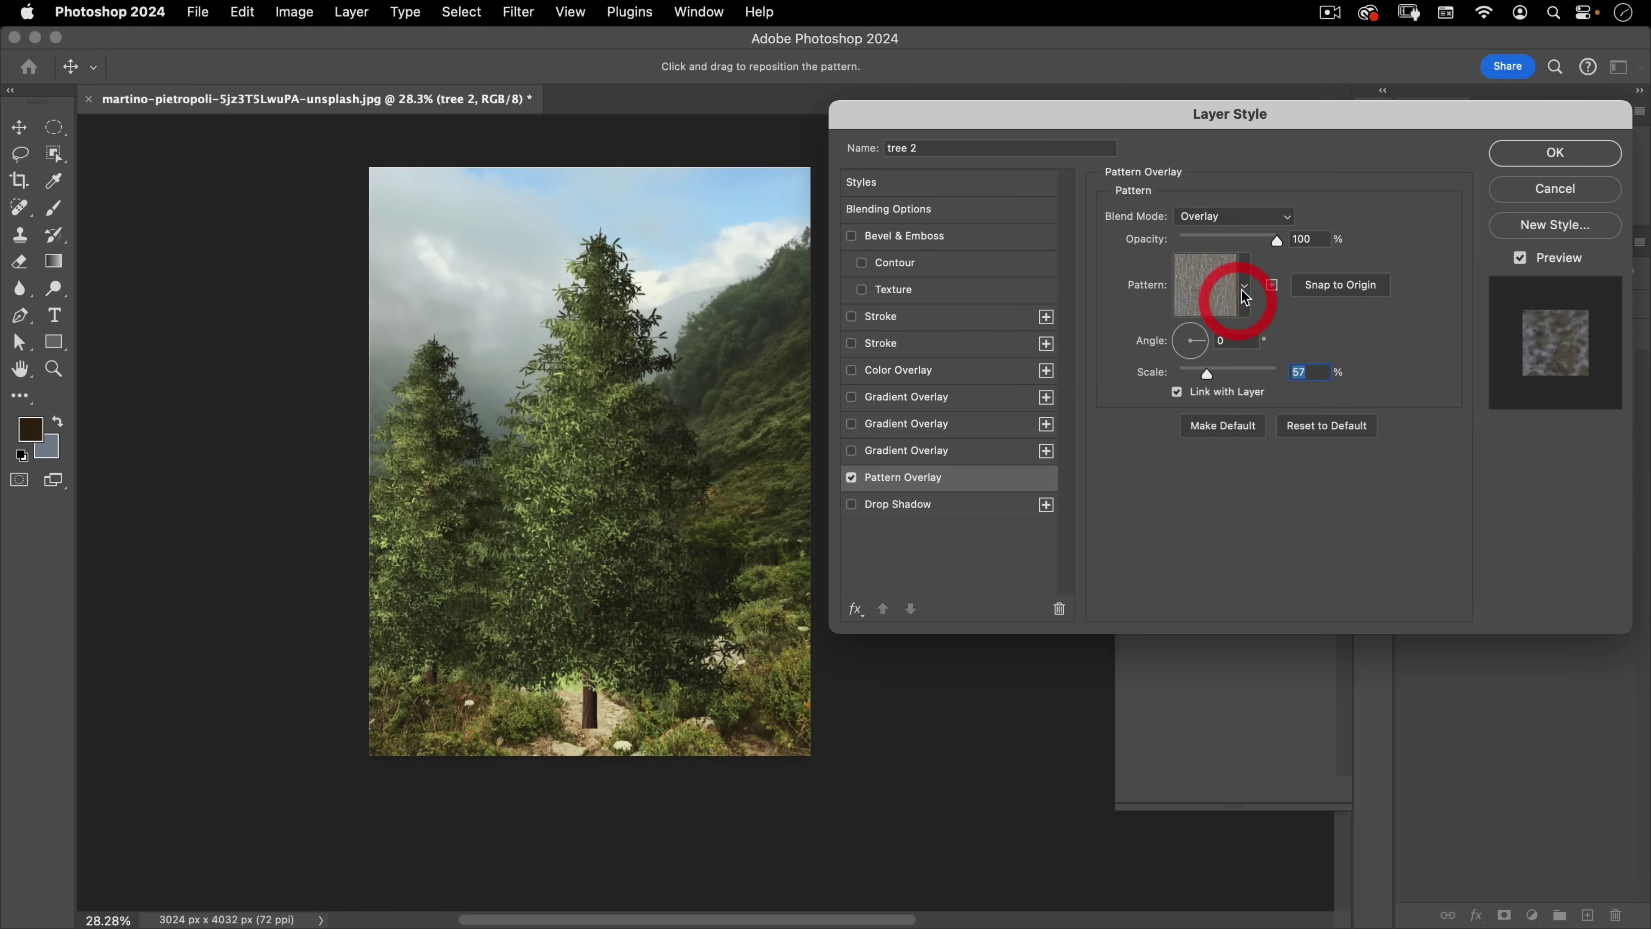
{"action": "left_click", "coordinate": [1126, 379]}
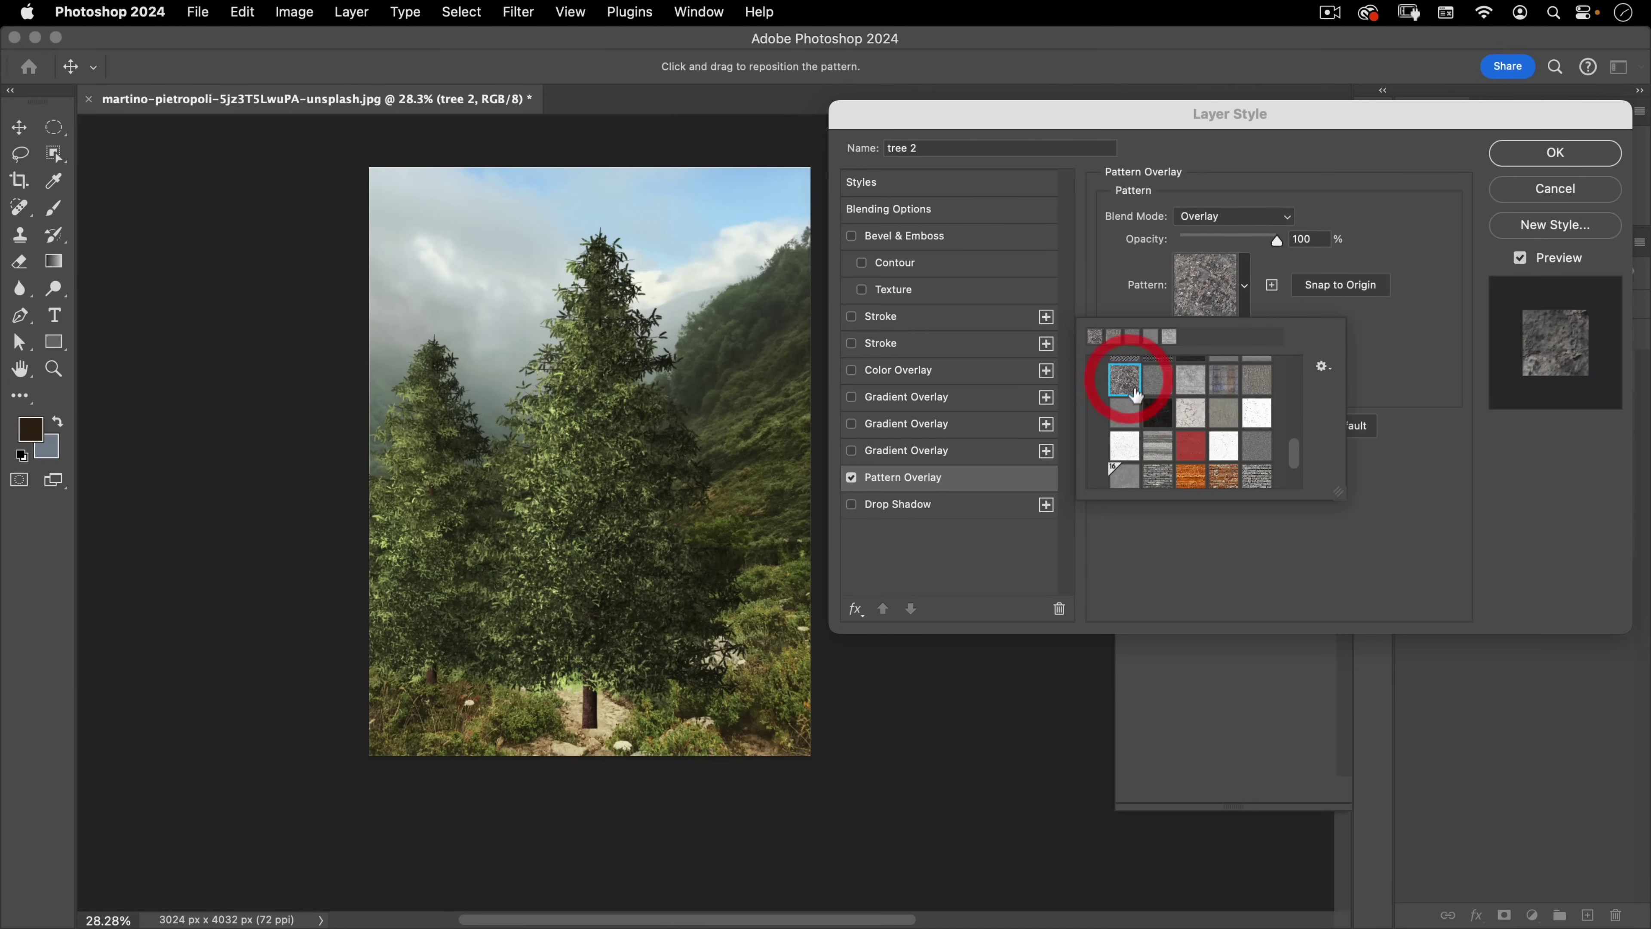
{"action": "left_click", "coordinate": [1123, 286]}
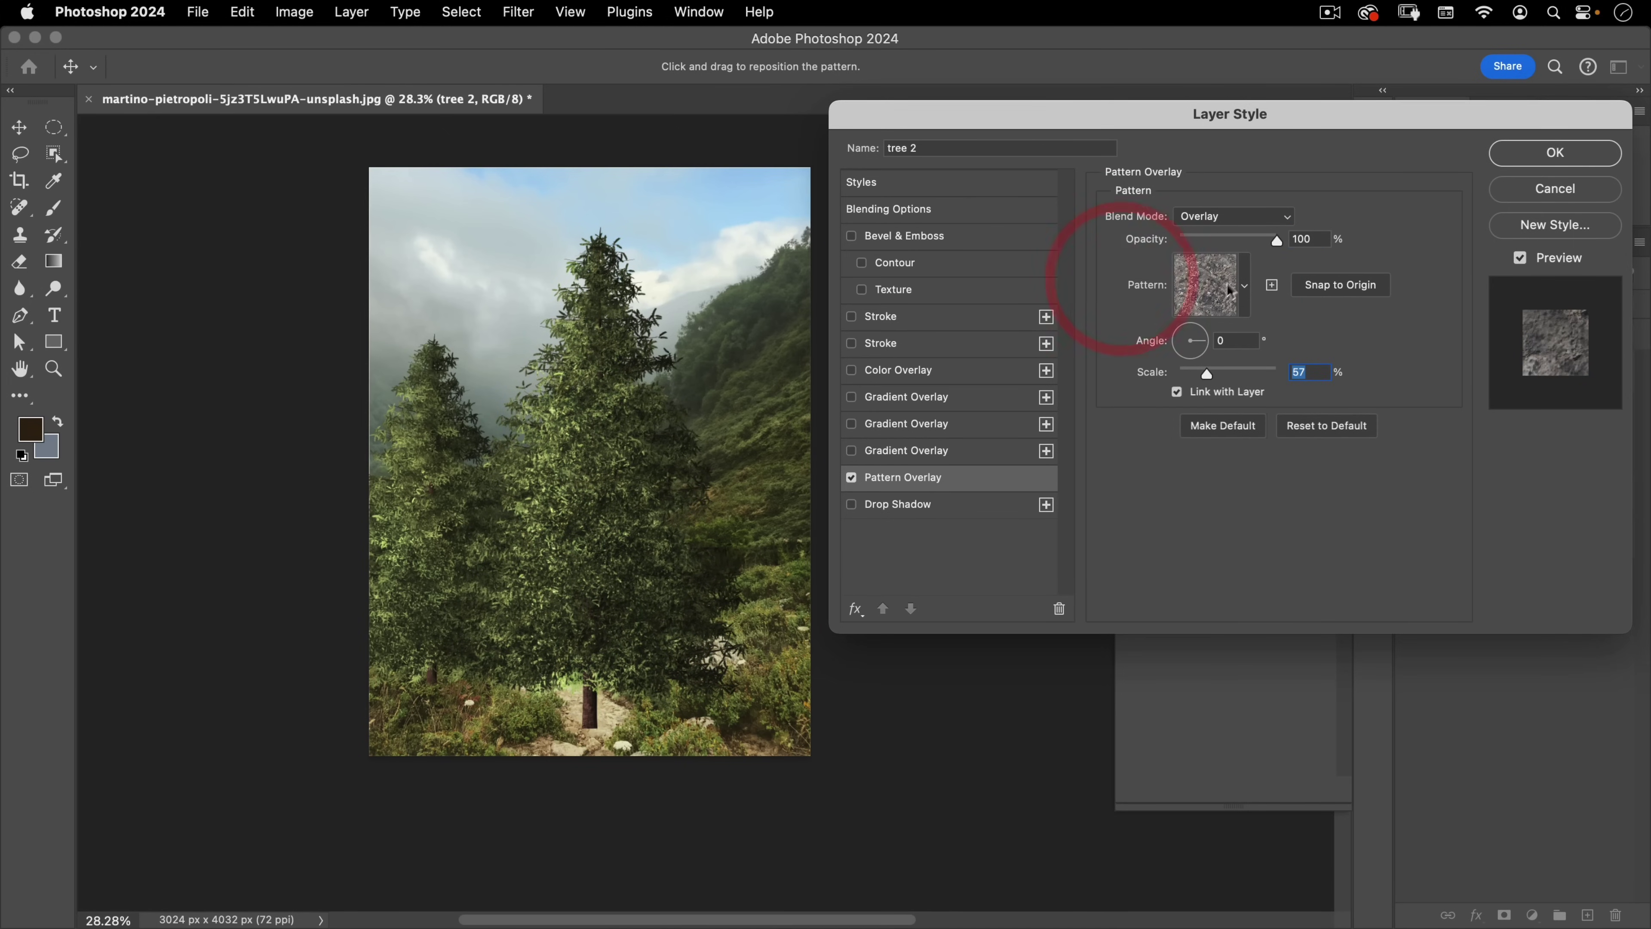
{"action": "mouse_move", "coordinate": [1204, 371]}
{"action": "left_mouse_down"}
{"action": "mouse_move", "coordinate": [1222, 373]}
{"action": "mouse_move", "coordinate": [1202, 374]}
{"action": "left_mouse_up"}
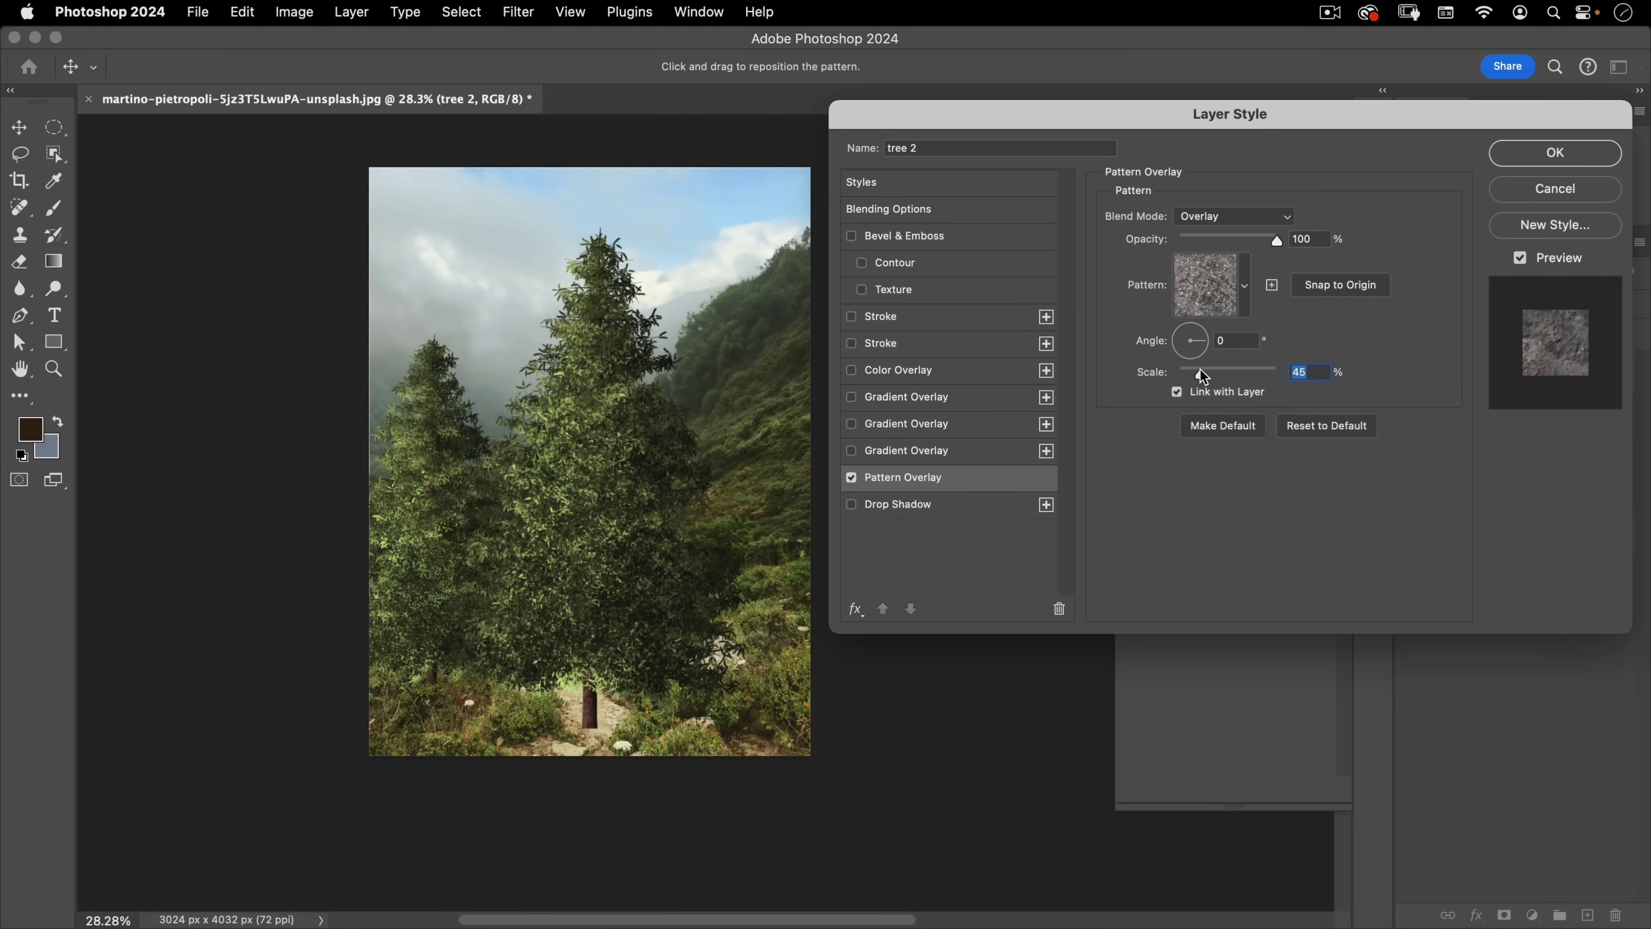
{"action": "left_click_drag", "start_coordinate": [1275, 242], "coordinate": [1225, 255]}
{"action": "left_click", "coordinate": [1238, 246]}
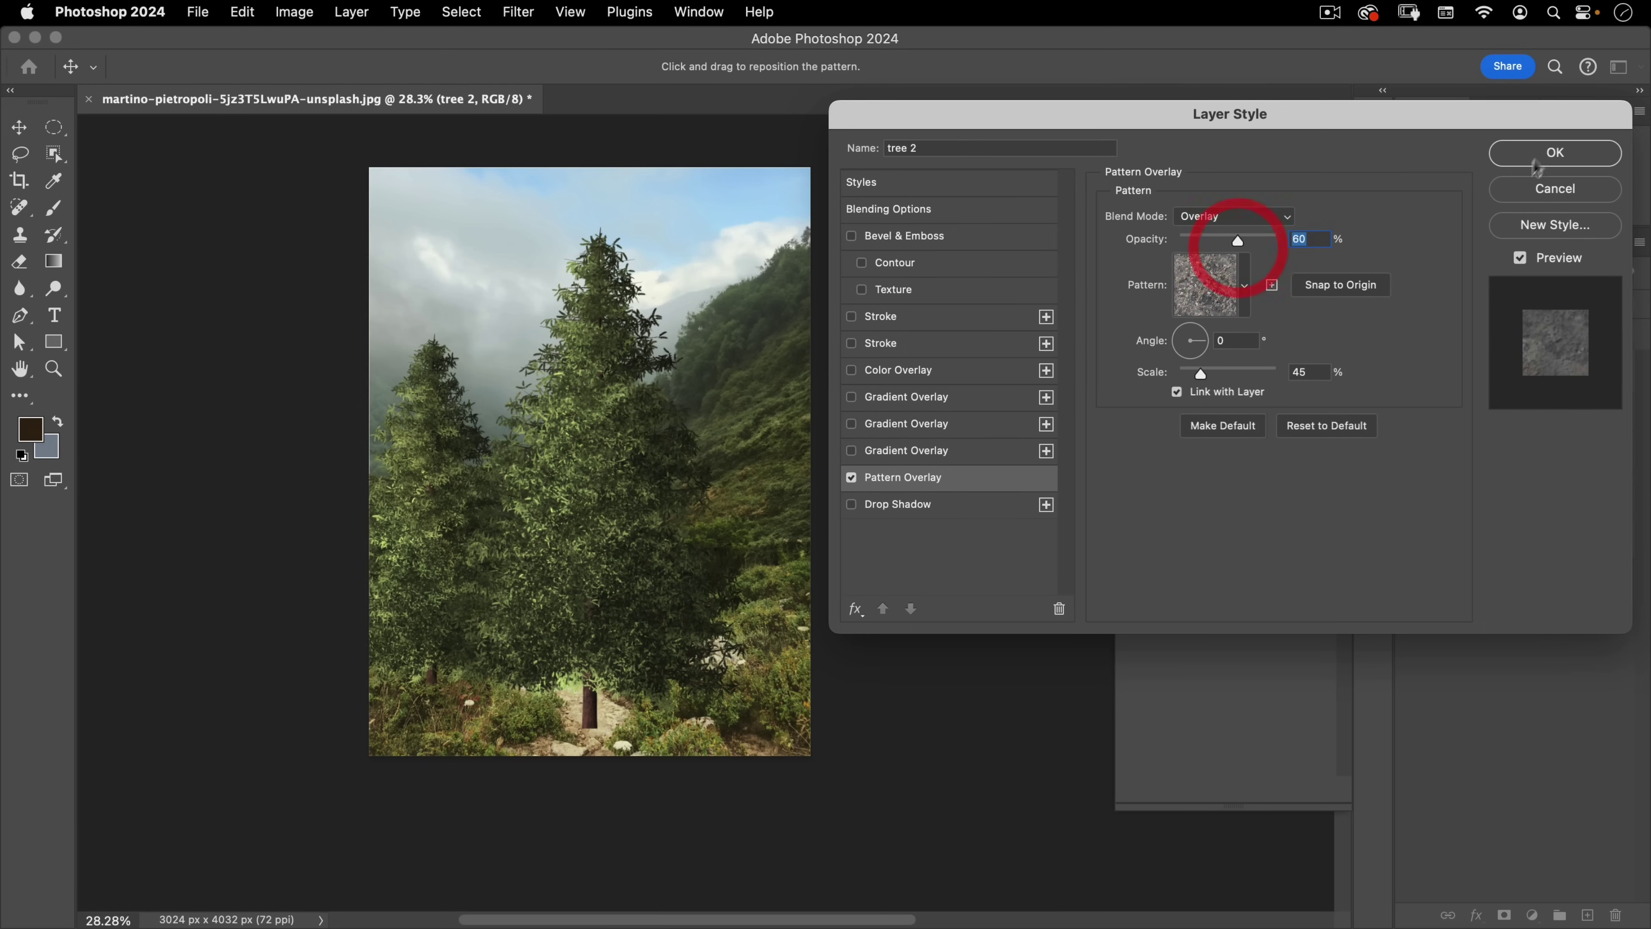
{"action": "left_click", "coordinate": [1559, 152]}
Shrink tree 2 to about 1243 × 1937 px and move it beside the path's right side
{"action": "key", "text": "super+t"}
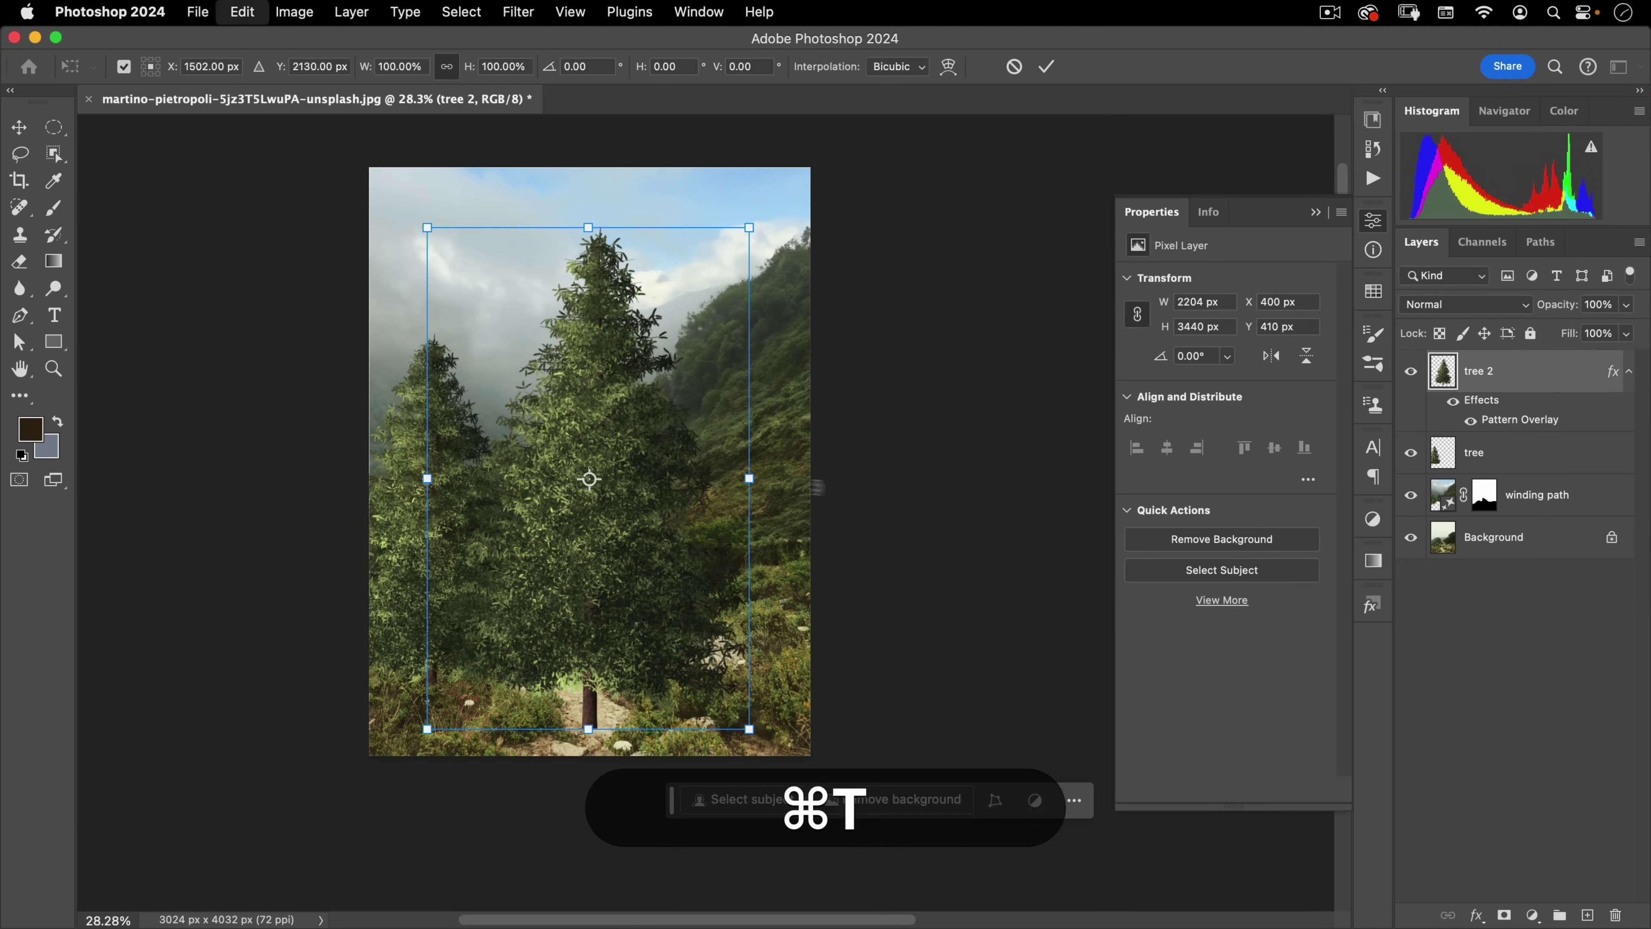
{"action": "left_click_drag", "start_coordinate": [422, 221], "coordinate": [523, 417]}
{"action": "left_click_drag", "start_coordinate": [702, 599], "coordinate": [715, 463]}
{"action": "mouse_move", "coordinate": [563, 280]}
{"action": "left_mouse_down"}
{"action": "mouse_move", "coordinate": [577, 241]}
{"action": "mouse_move", "coordinate": [583, 305]}
{"action": "left_mouse_up"}
{"action": "double_click", "coordinate": [672, 374]}
Erase the base of tree 2's trunk and recentre the image in the view
{"action": "scroll", "coordinate": [663, 575], "scroll_direction": "up", "scroll_amount": 5}
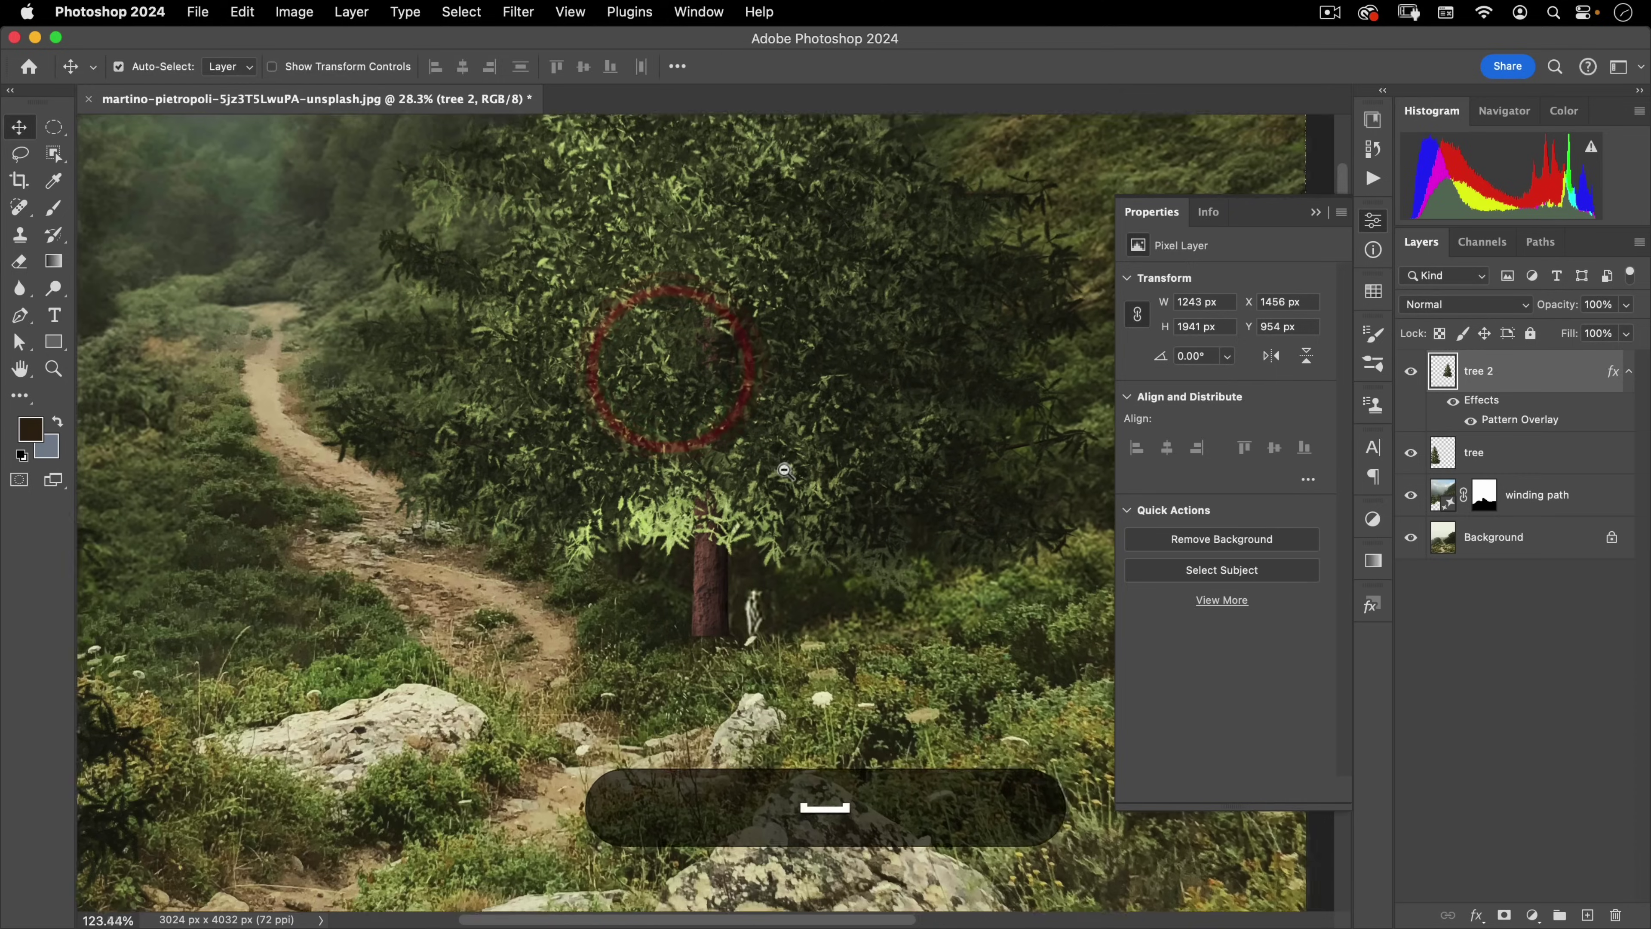
{"action": "key", "text": "e"}
{"action": "mouse_move", "coordinate": [709, 650]}
{"action": "left_mouse_down"}
{"action": "mouse_move", "coordinate": [671, 634]}
{"action": "mouse_move", "coordinate": [634, 646]}
{"action": "mouse_move", "coordinate": [556, 537]}
{"action": "mouse_move", "coordinate": [516, 571]}
{"action": "left_mouse_up"}
{"action": "key", "text": "v"}
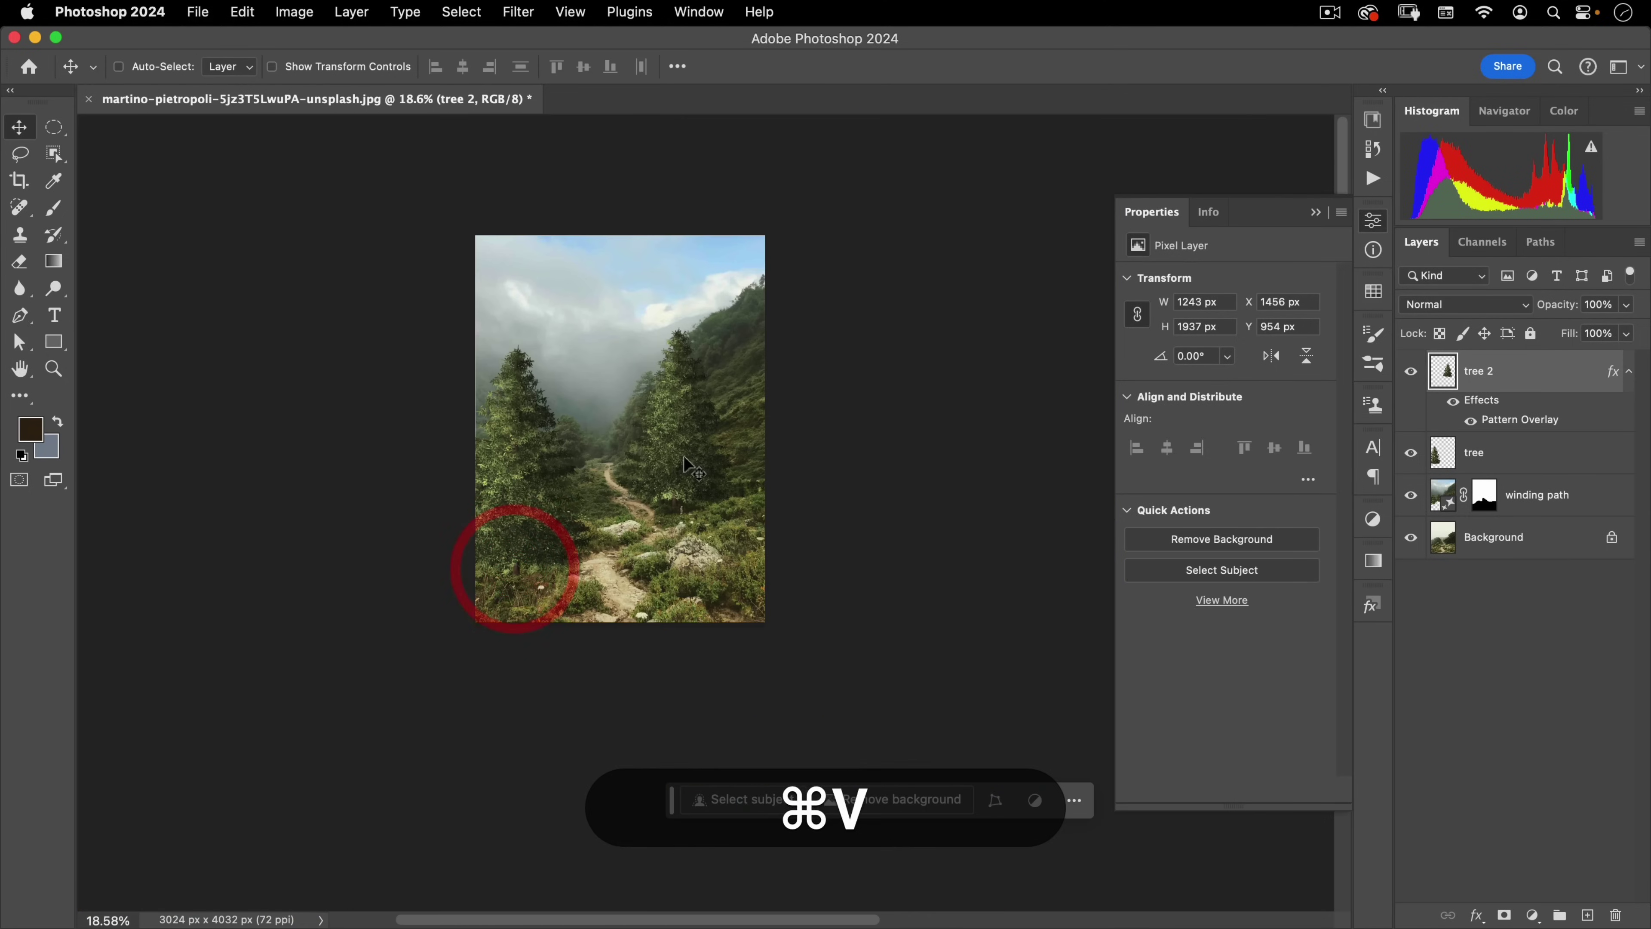
{"action": "left_click_drag", "start_coordinate": [683, 427], "coordinate": [684, 466]}
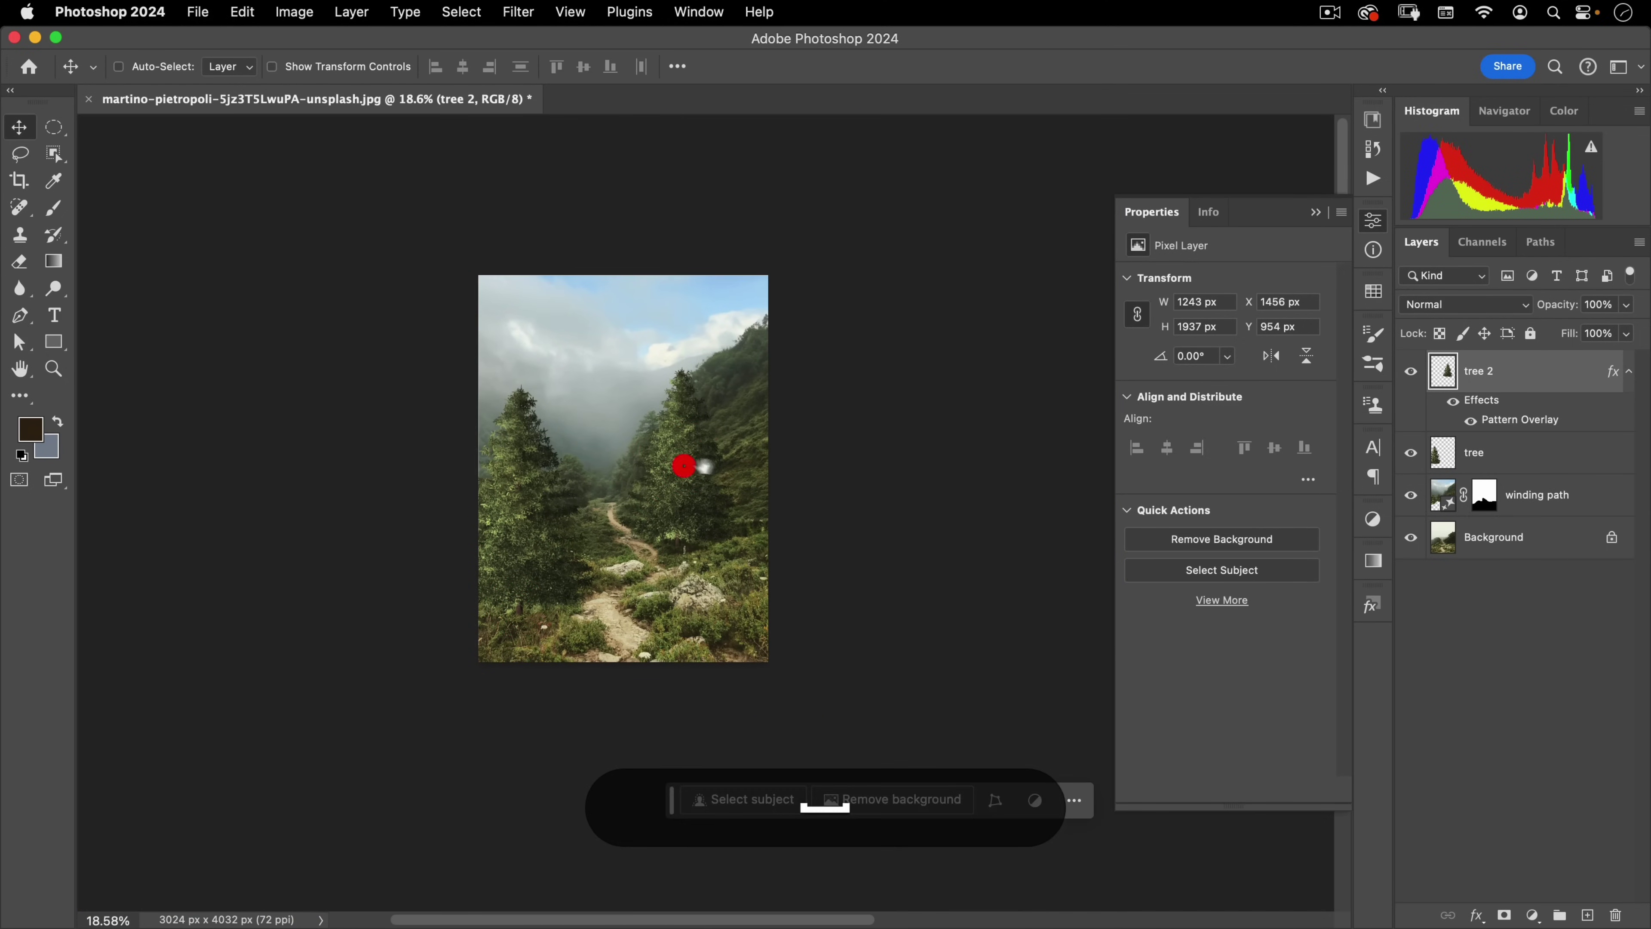
Render a large spruce on a new Layer 1 and move it right and down over the valley
{"action": "left_click", "coordinate": [1587, 914]}
{"action": "left_click", "coordinate": [500, 17]}
{"action": "left_click", "coordinate": [498, 19]}
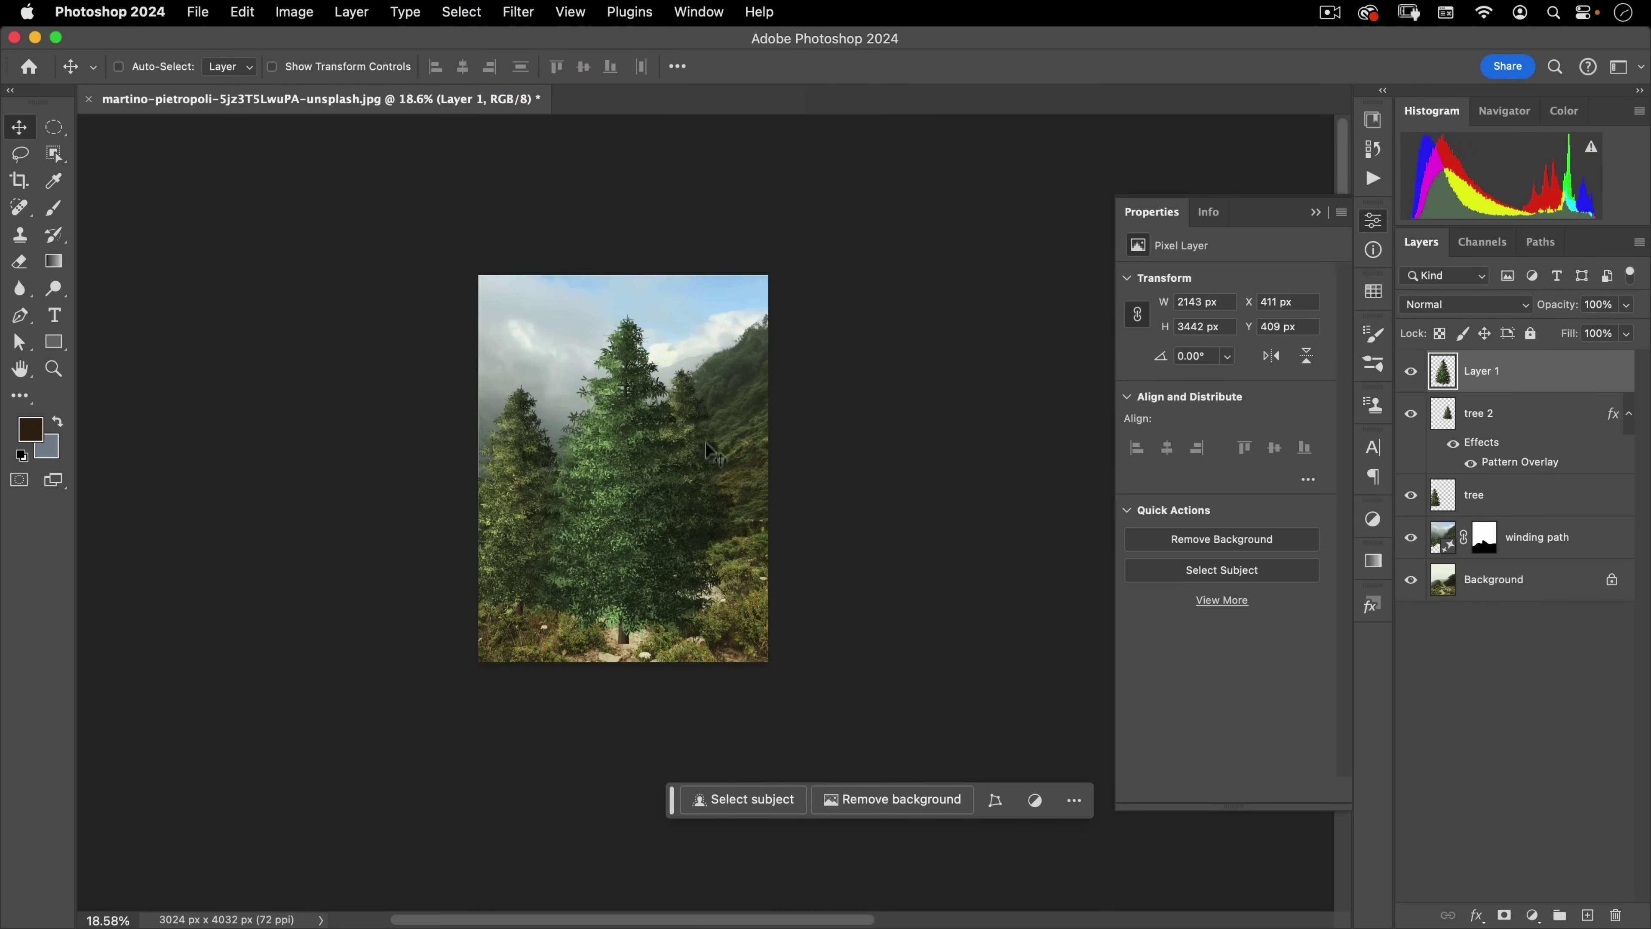
{"action": "left_click", "coordinate": [707, 449], "text": "super"}
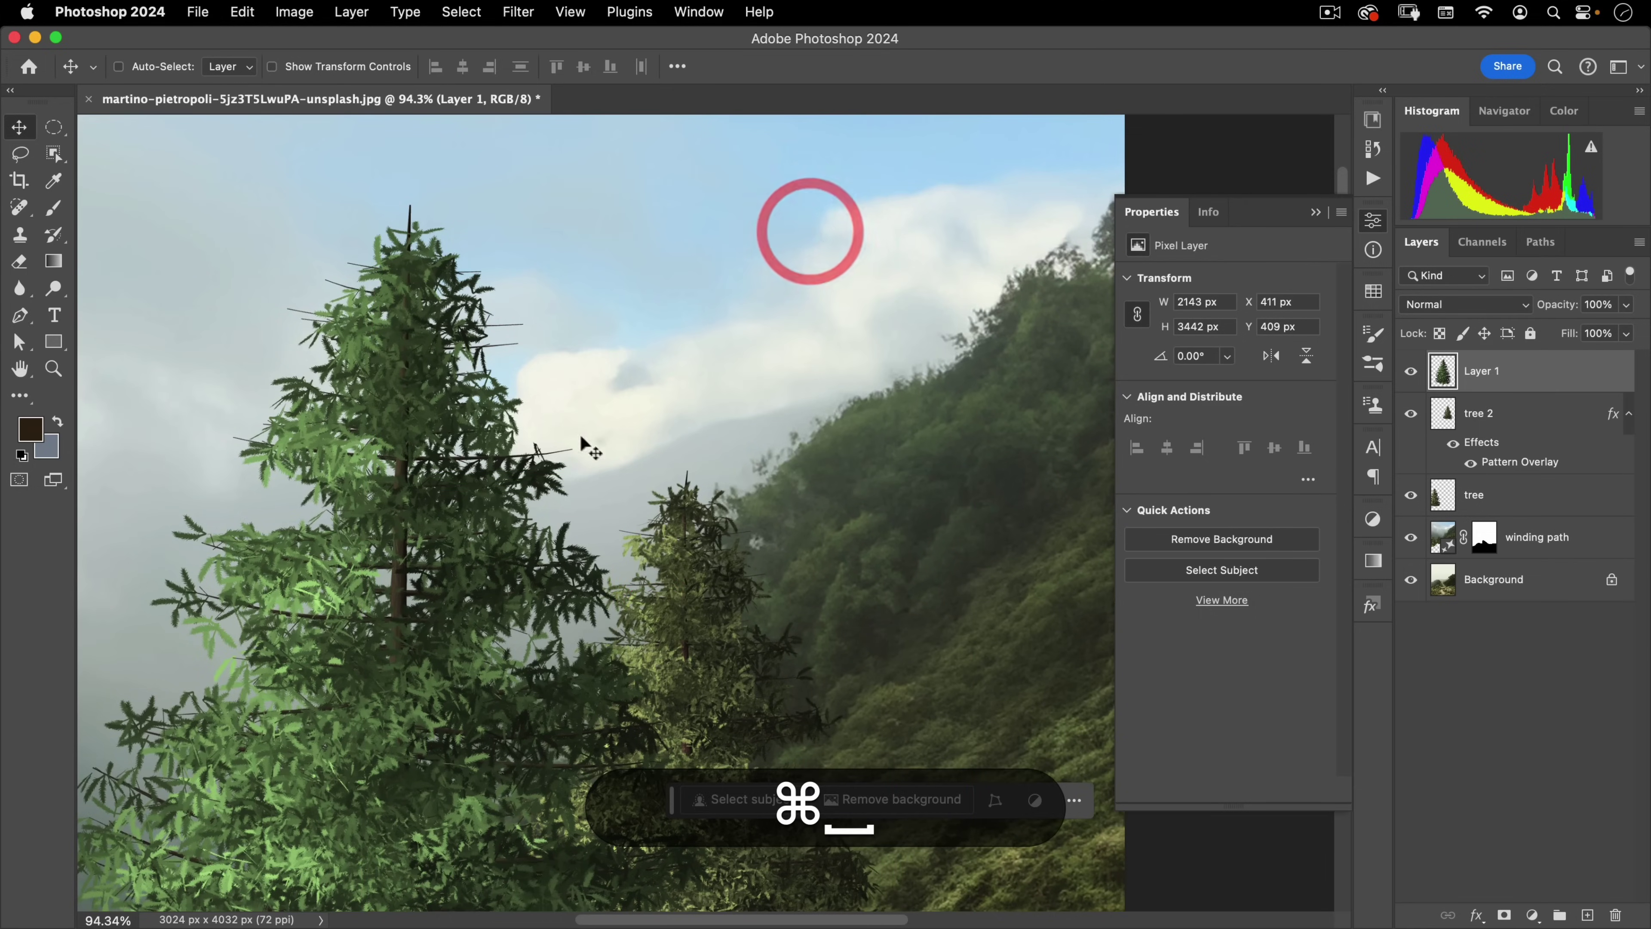
{"action": "left_click_drag", "start_coordinate": [513, 404], "coordinate": [663, 620]}
{"action": "scroll", "coordinate": [595, 605], "scroll_direction": "down", "scroll_amount": 5}
{"action": "left_click", "coordinate": [479, 572]}
Reopen the Tree filter settings twice and cancel each time without adding a tree
{"action": "left_click", "coordinate": [513, 12]}
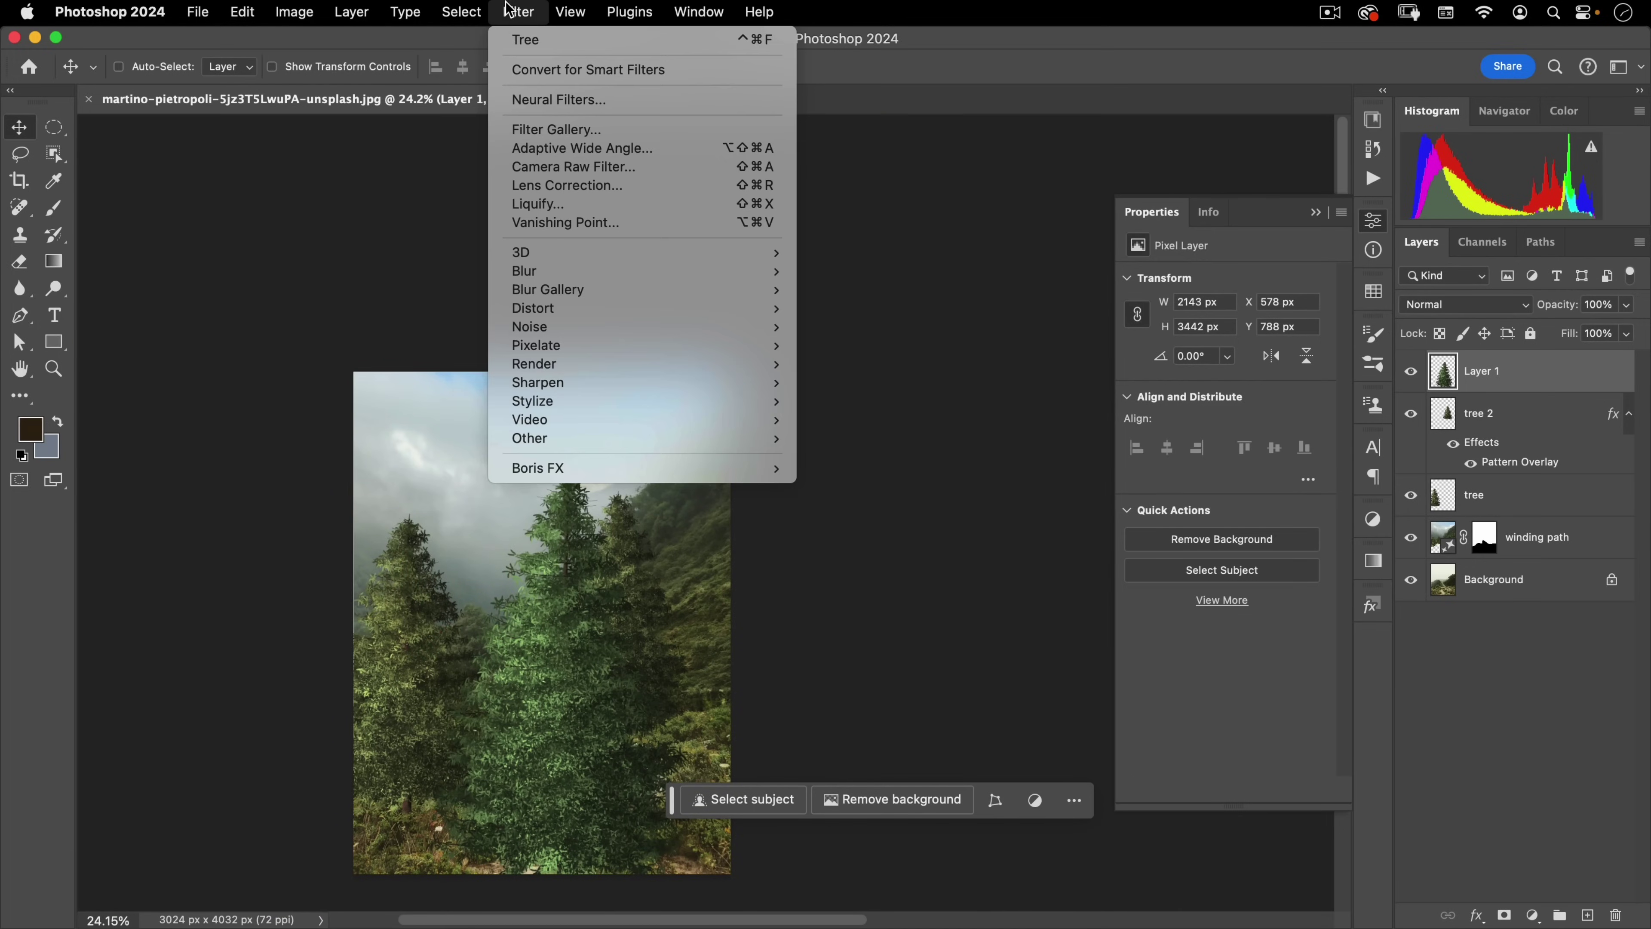
{"action": "left_click", "coordinate": [517, 40], "text": "alt"}
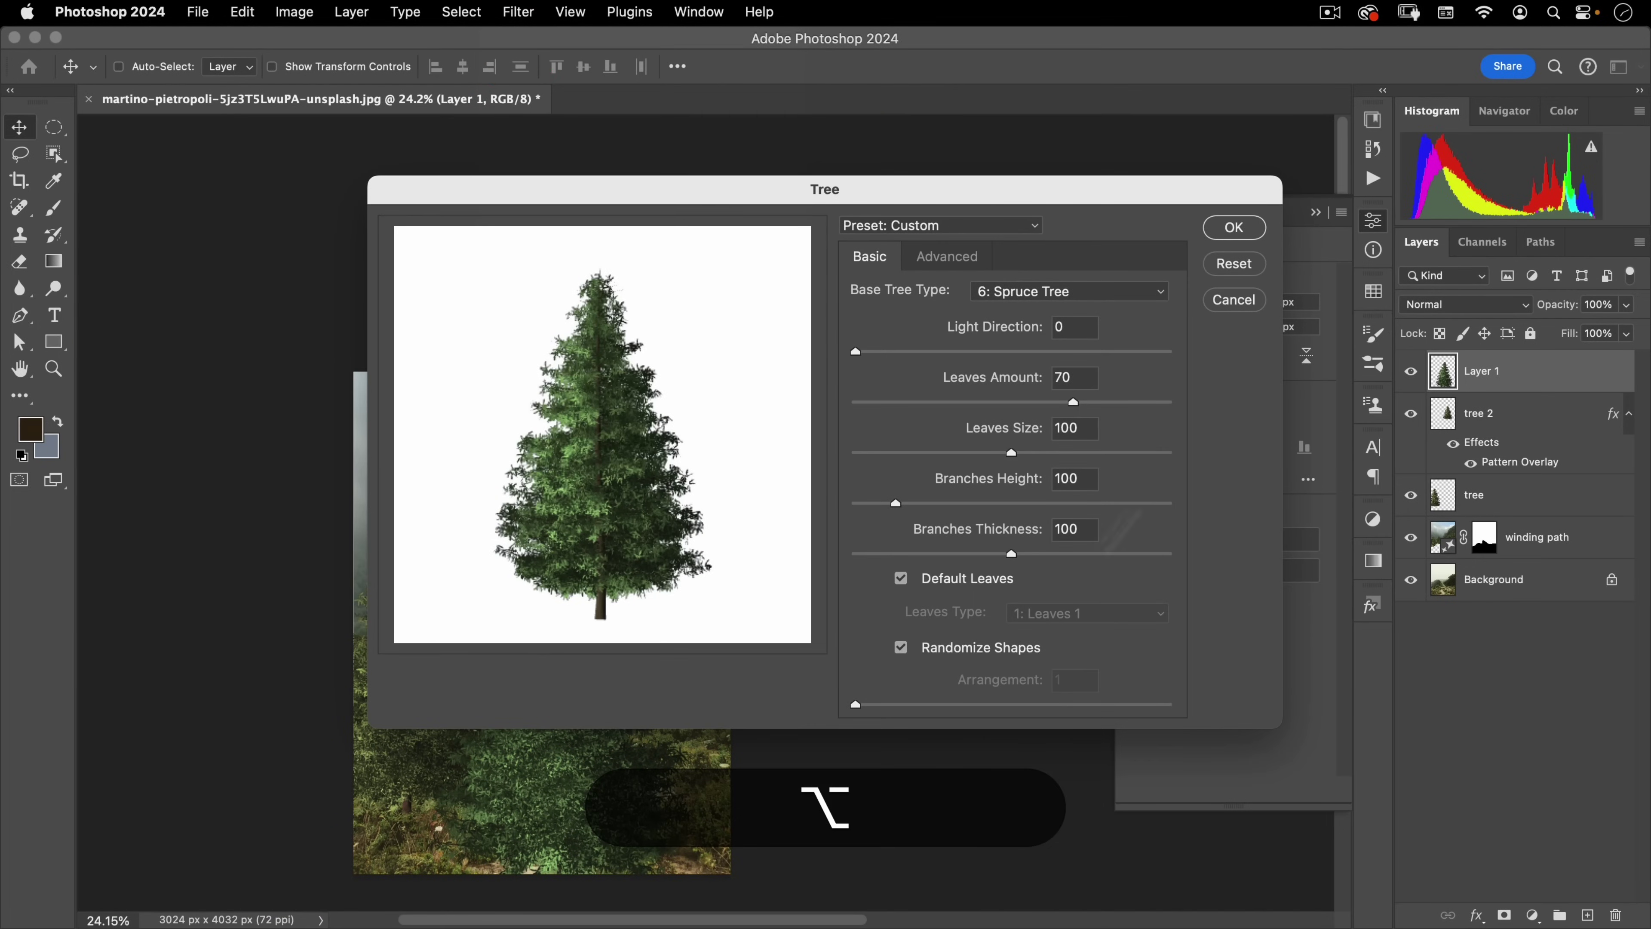
{"action": "left_click", "coordinate": [1223, 306]}
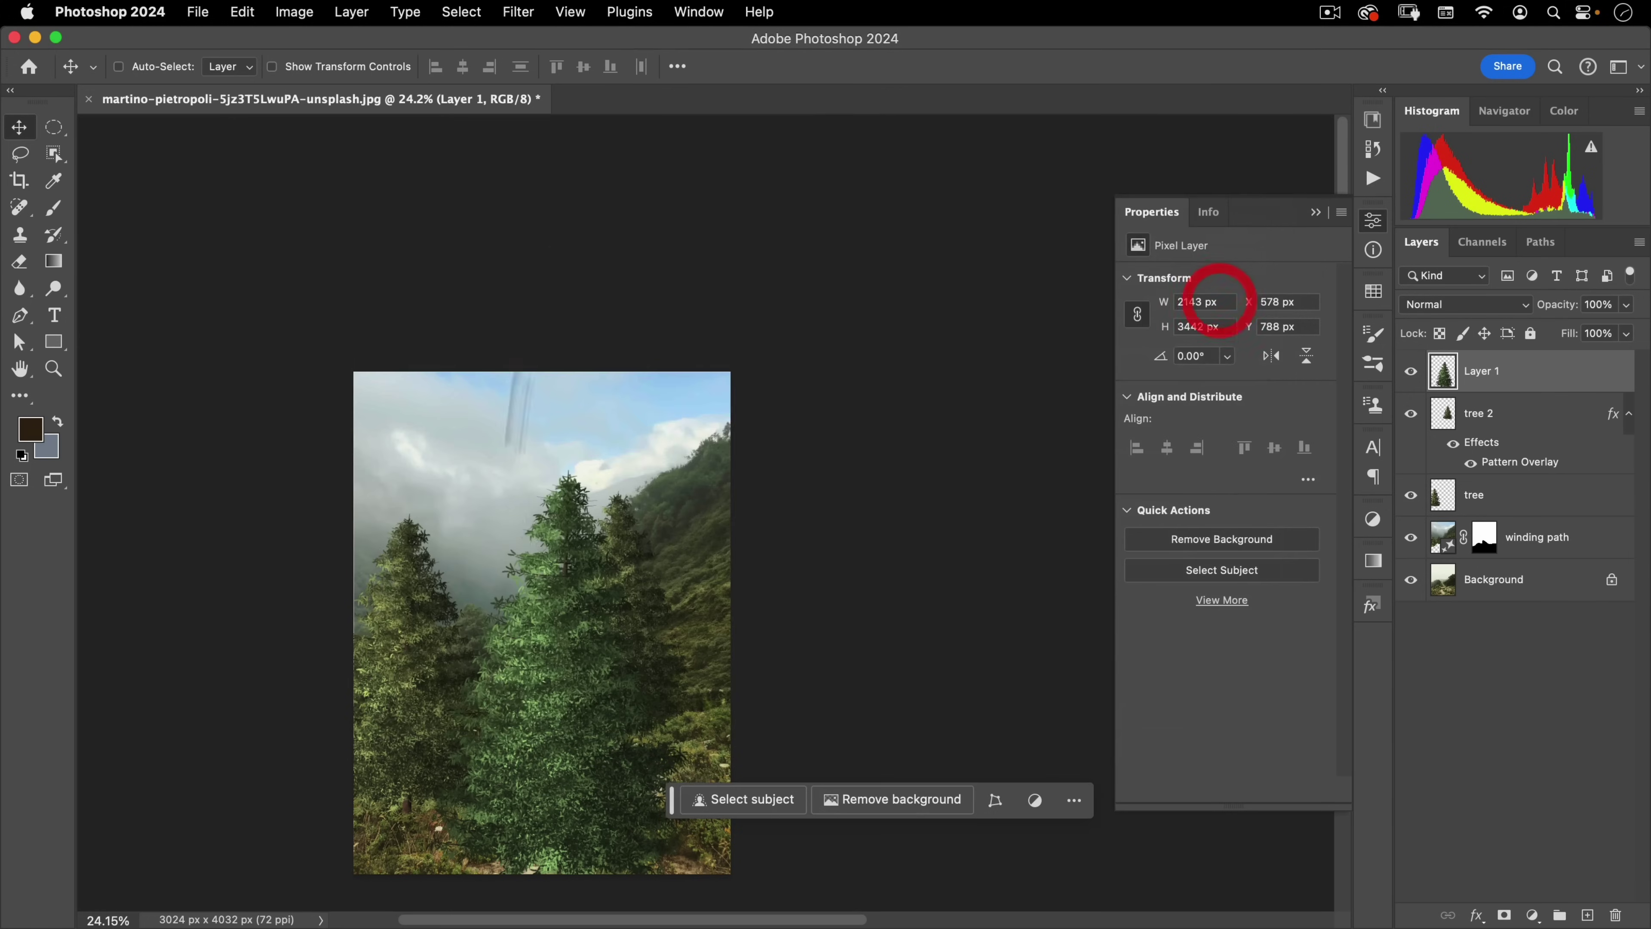
{"action": "scroll", "coordinate": [637, 520], "scroll_direction": "down", "scroll_amount": 3}
{"action": "left_click_drag", "start_coordinate": [633, 435], "coordinate": [645, 480]}
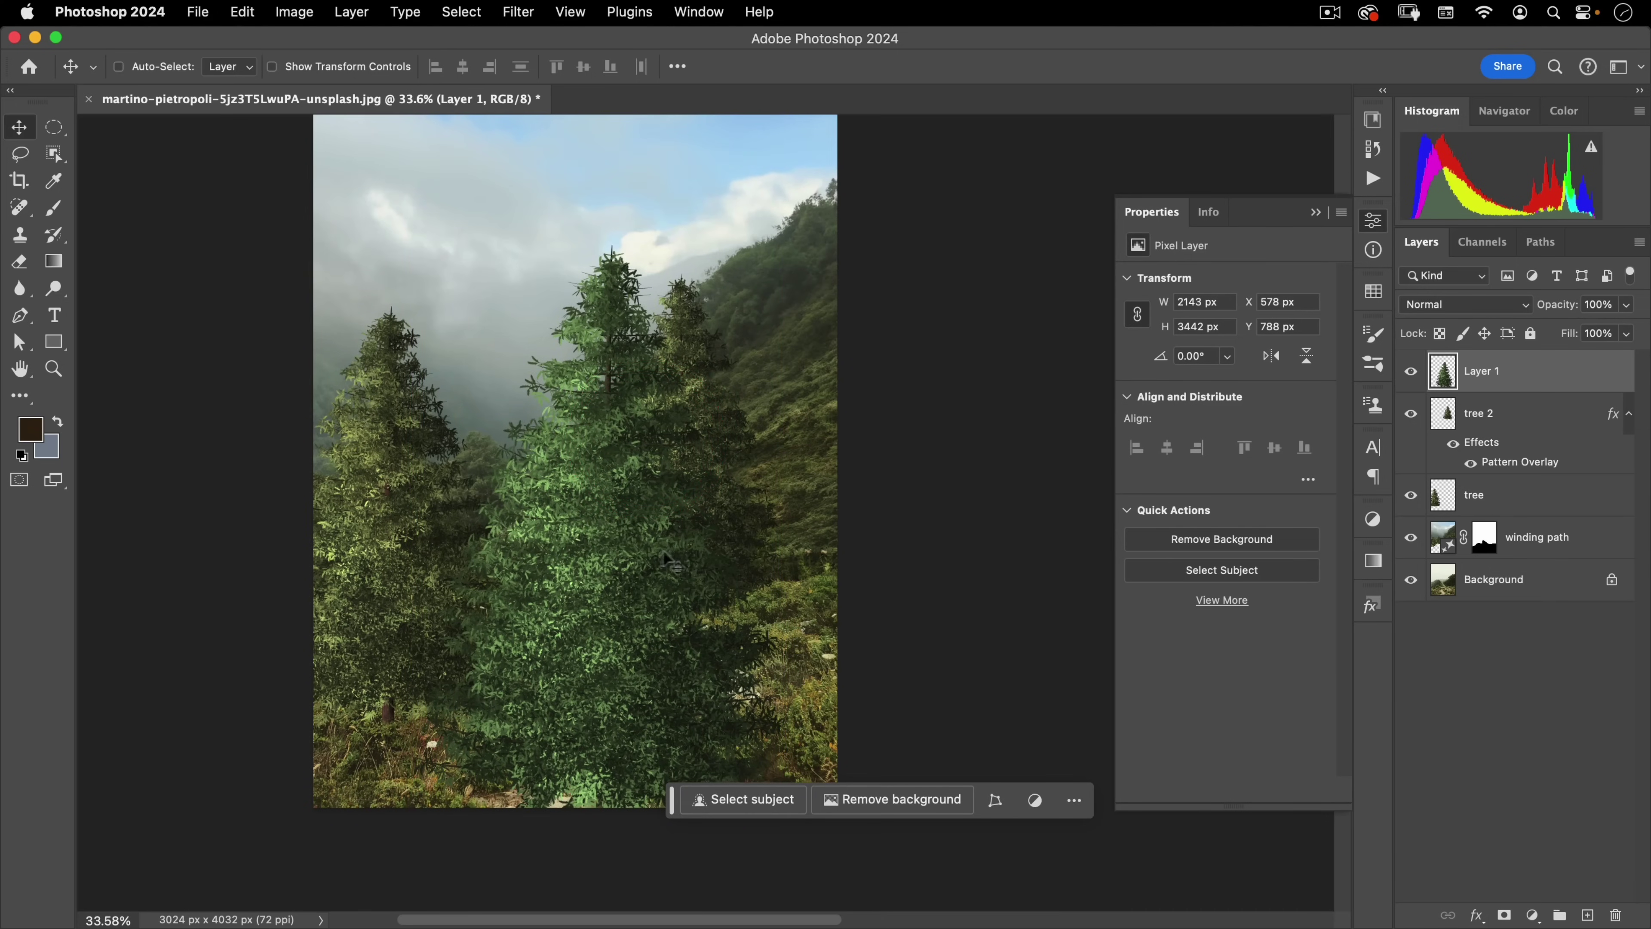
{"action": "left_click", "coordinate": [568, 13]}
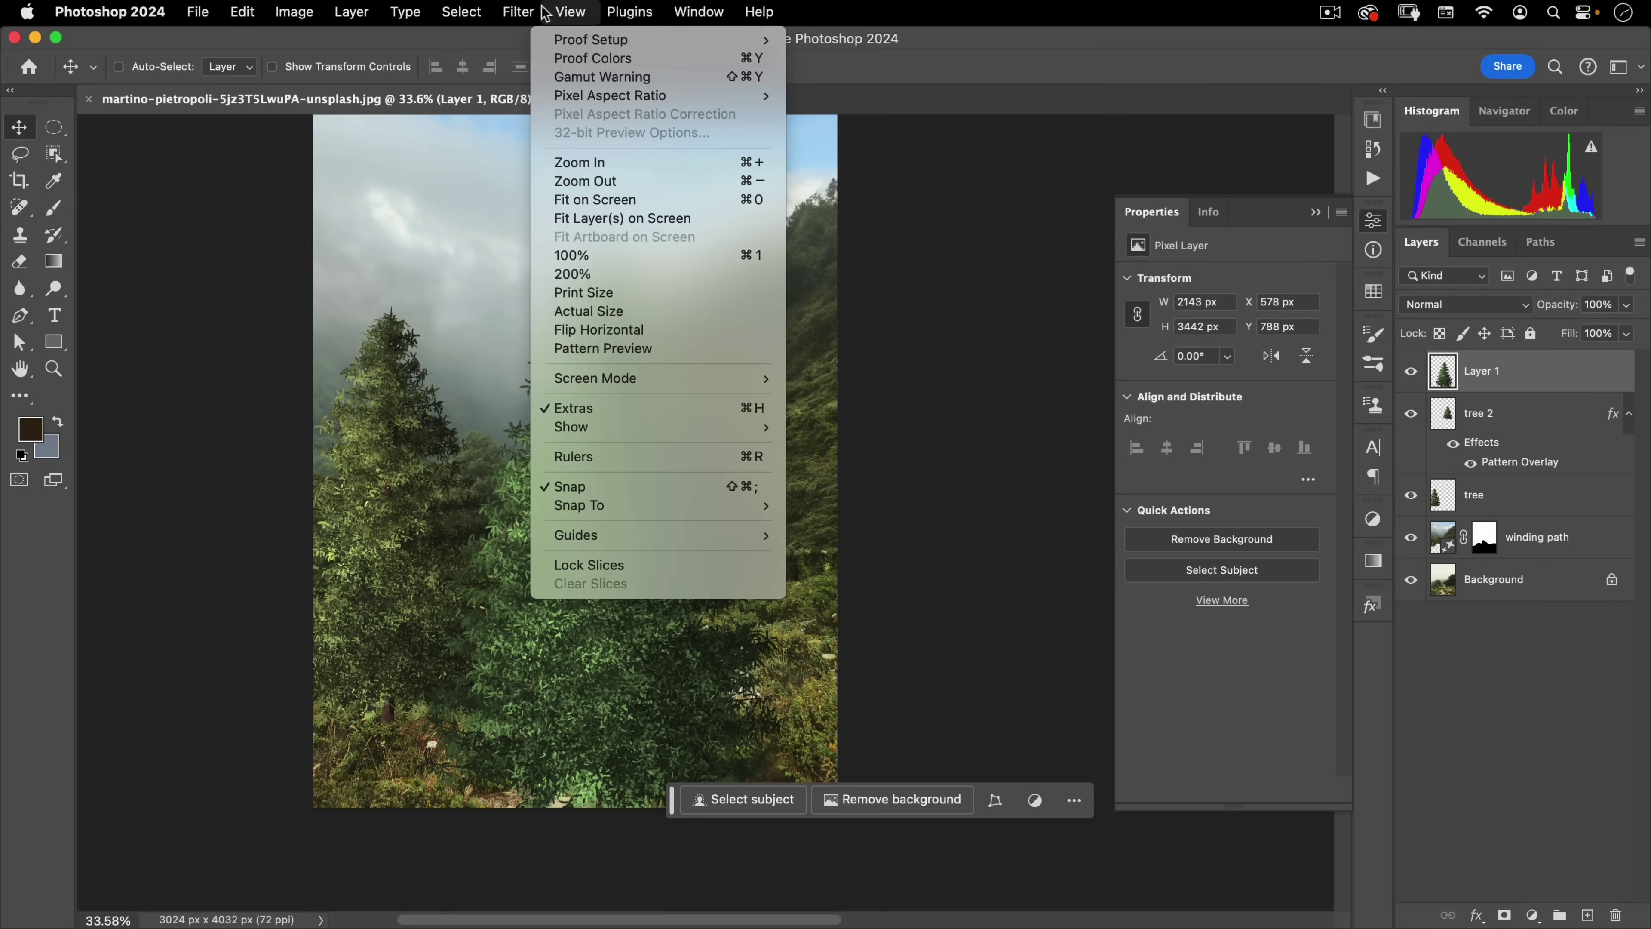
{"action": "left_click", "coordinate": [517, 37], "text": "alt"}
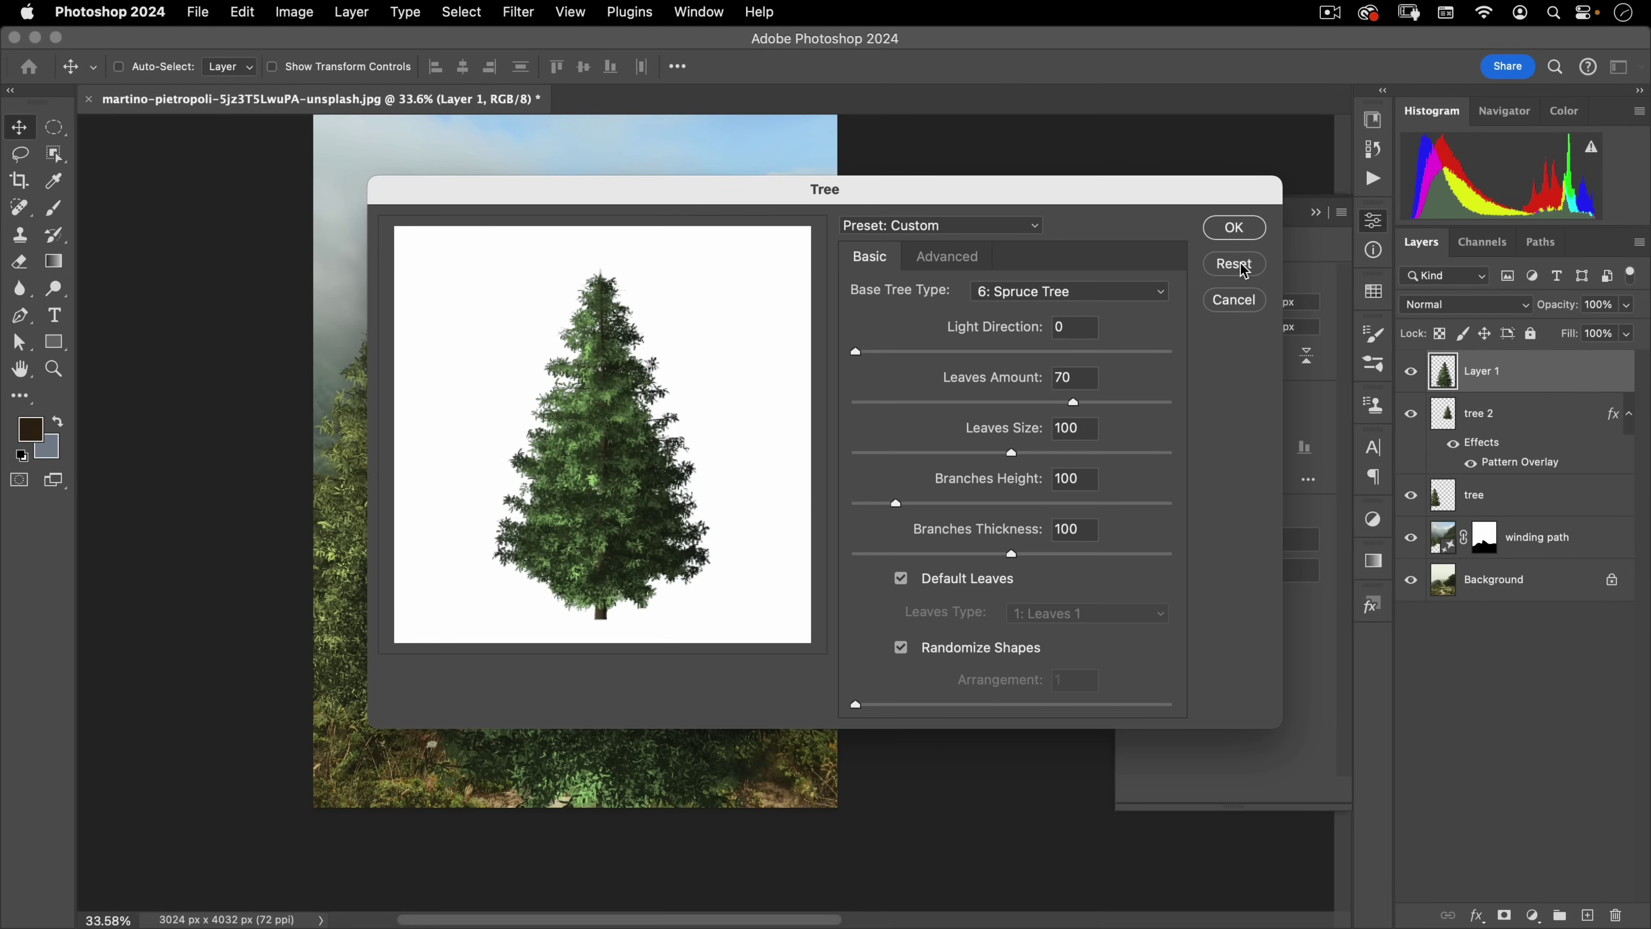
{"action": "left_click", "coordinate": [1233, 301]}
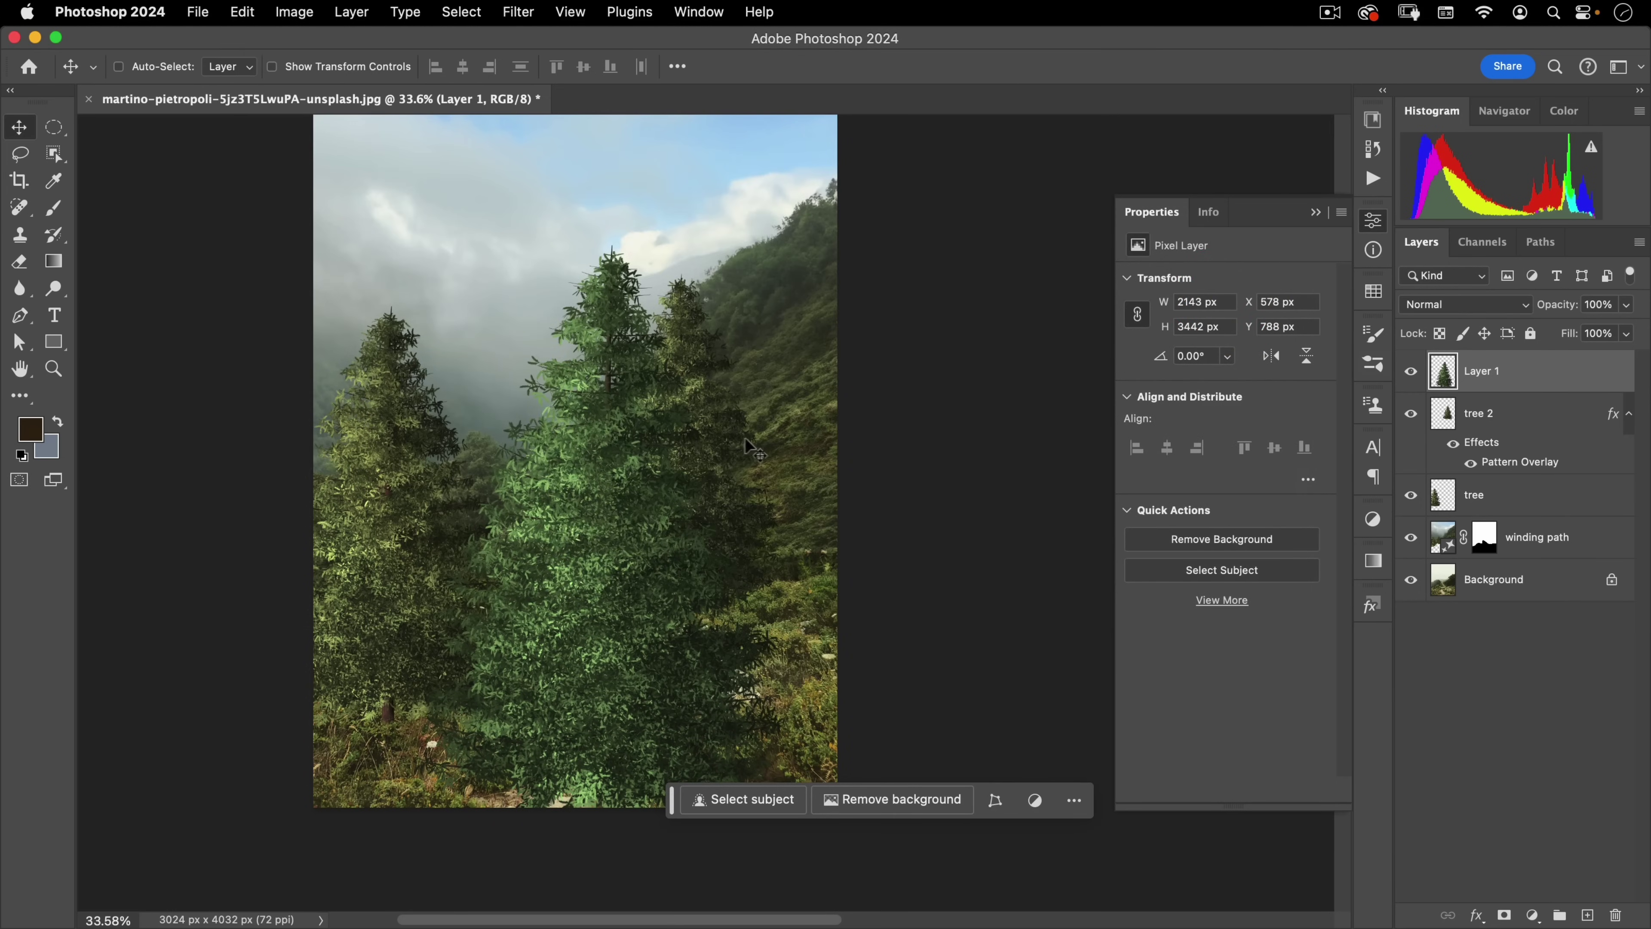
Give Layer 1's spruce a -20 hue shift and copy tree 2's Pattern Overlay onto it
{"action": "left_click_drag", "start_coordinate": [630, 515], "coordinate": [601, 427]}
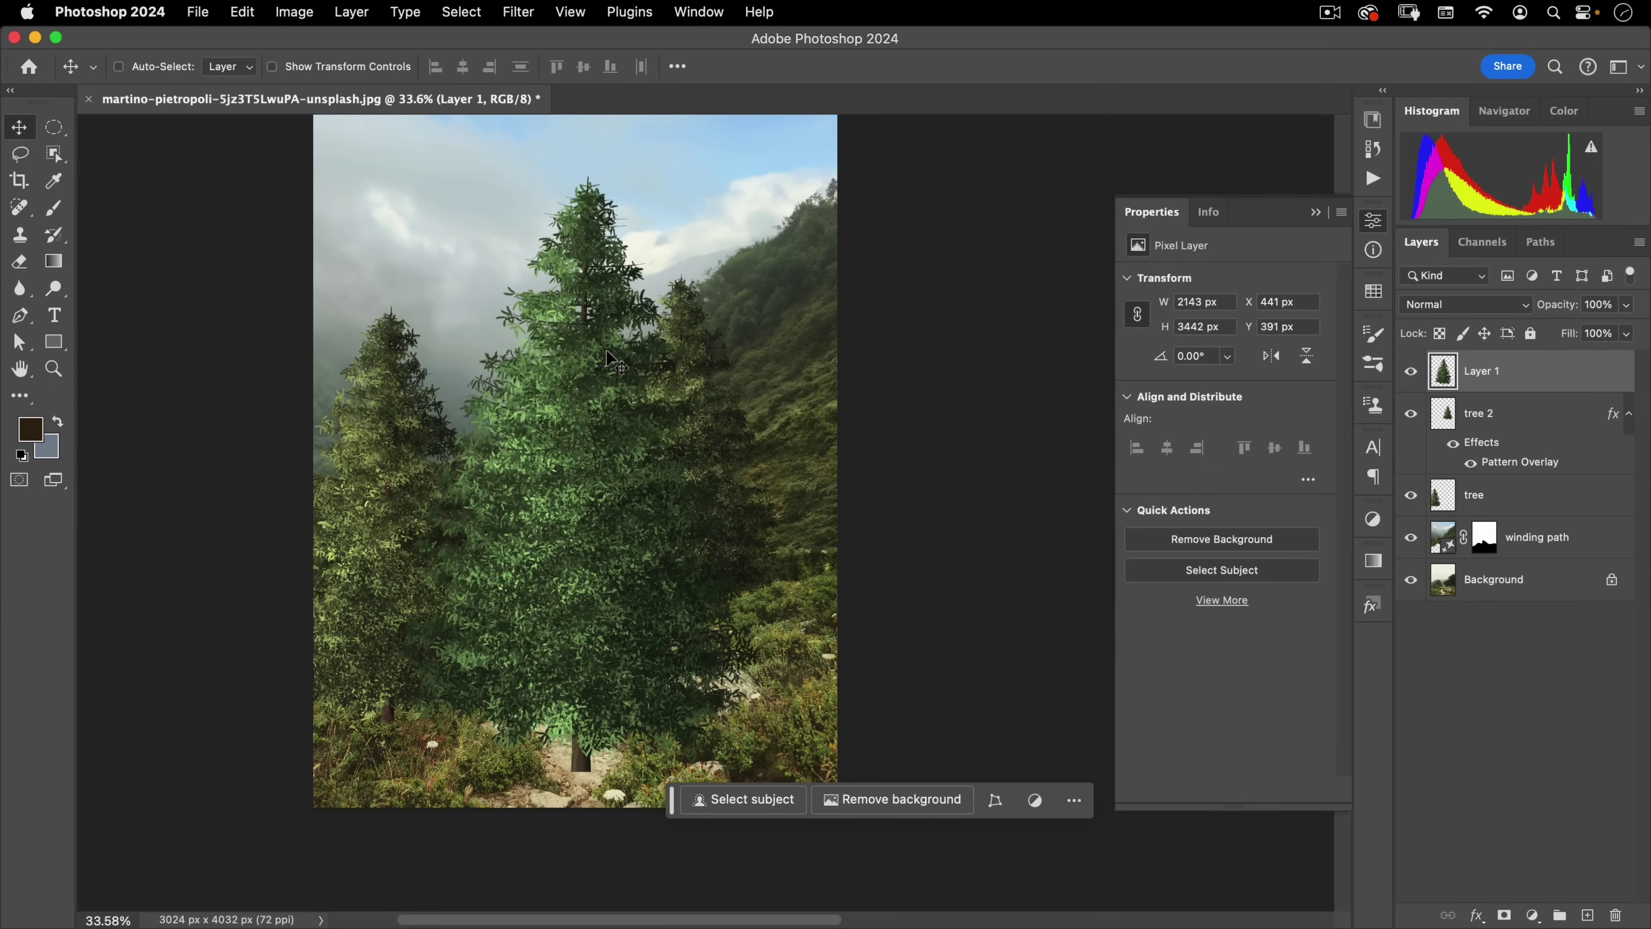
{"action": "key", "text": "alt+super"}
{"action": "key", "text": "alt+super+u"}
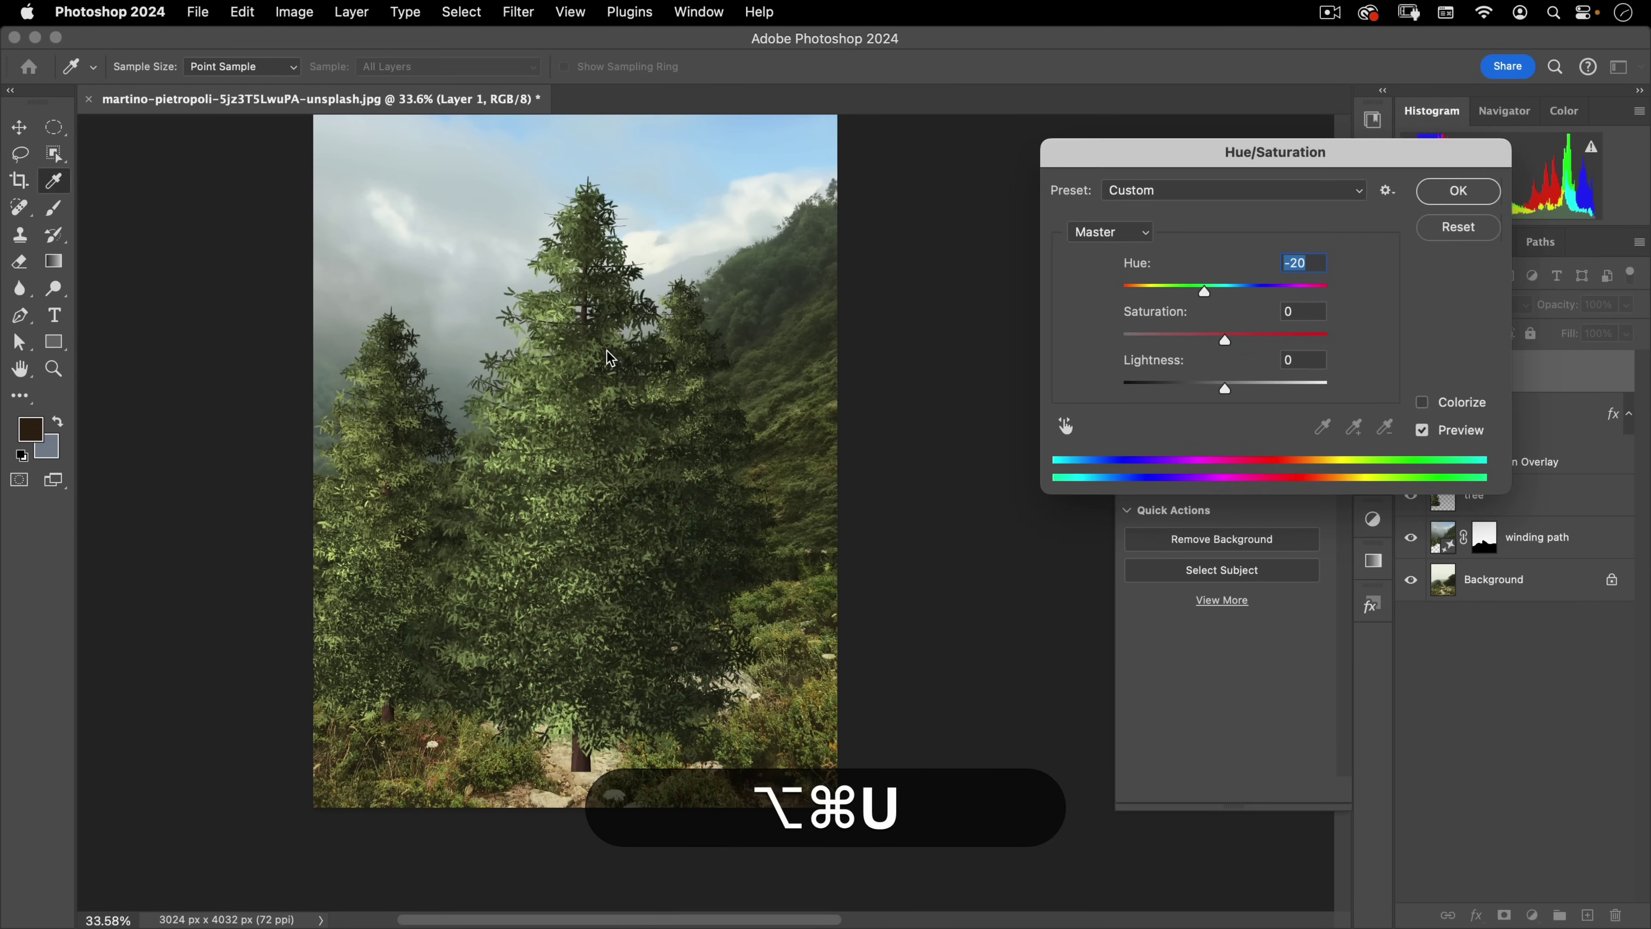
{"action": "key", "text": "Return"}
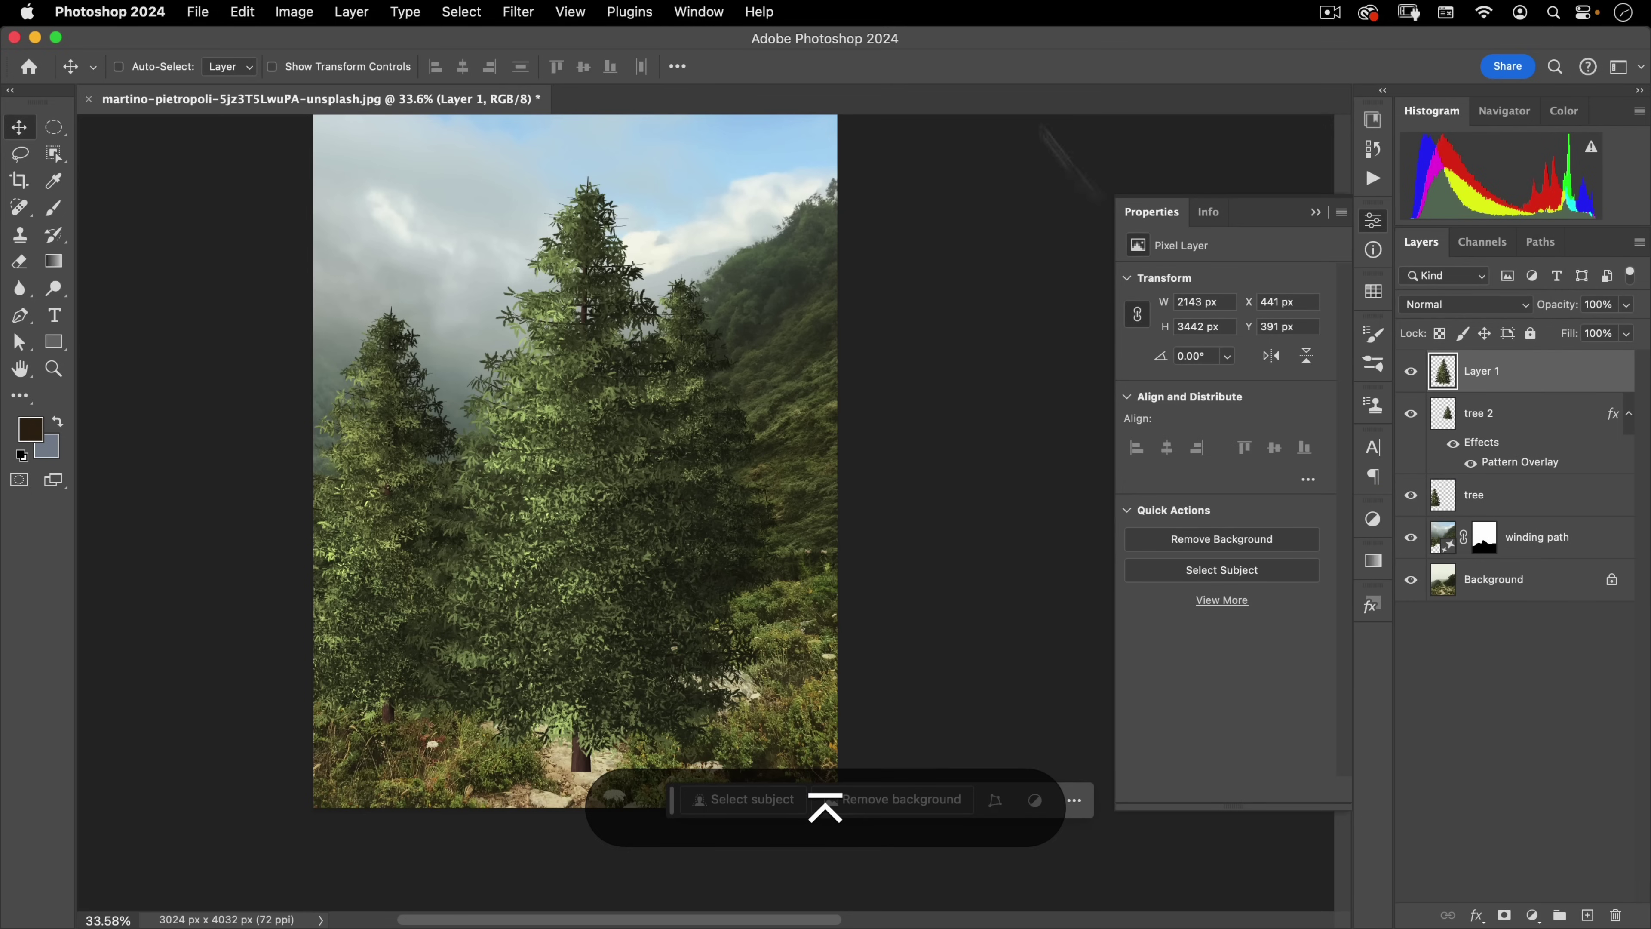
{"action": "key", "text": "alt+super"}
{"action": "left_click_drag", "start_coordinate": [1492, 378], "coordinate": [1475, 372]}
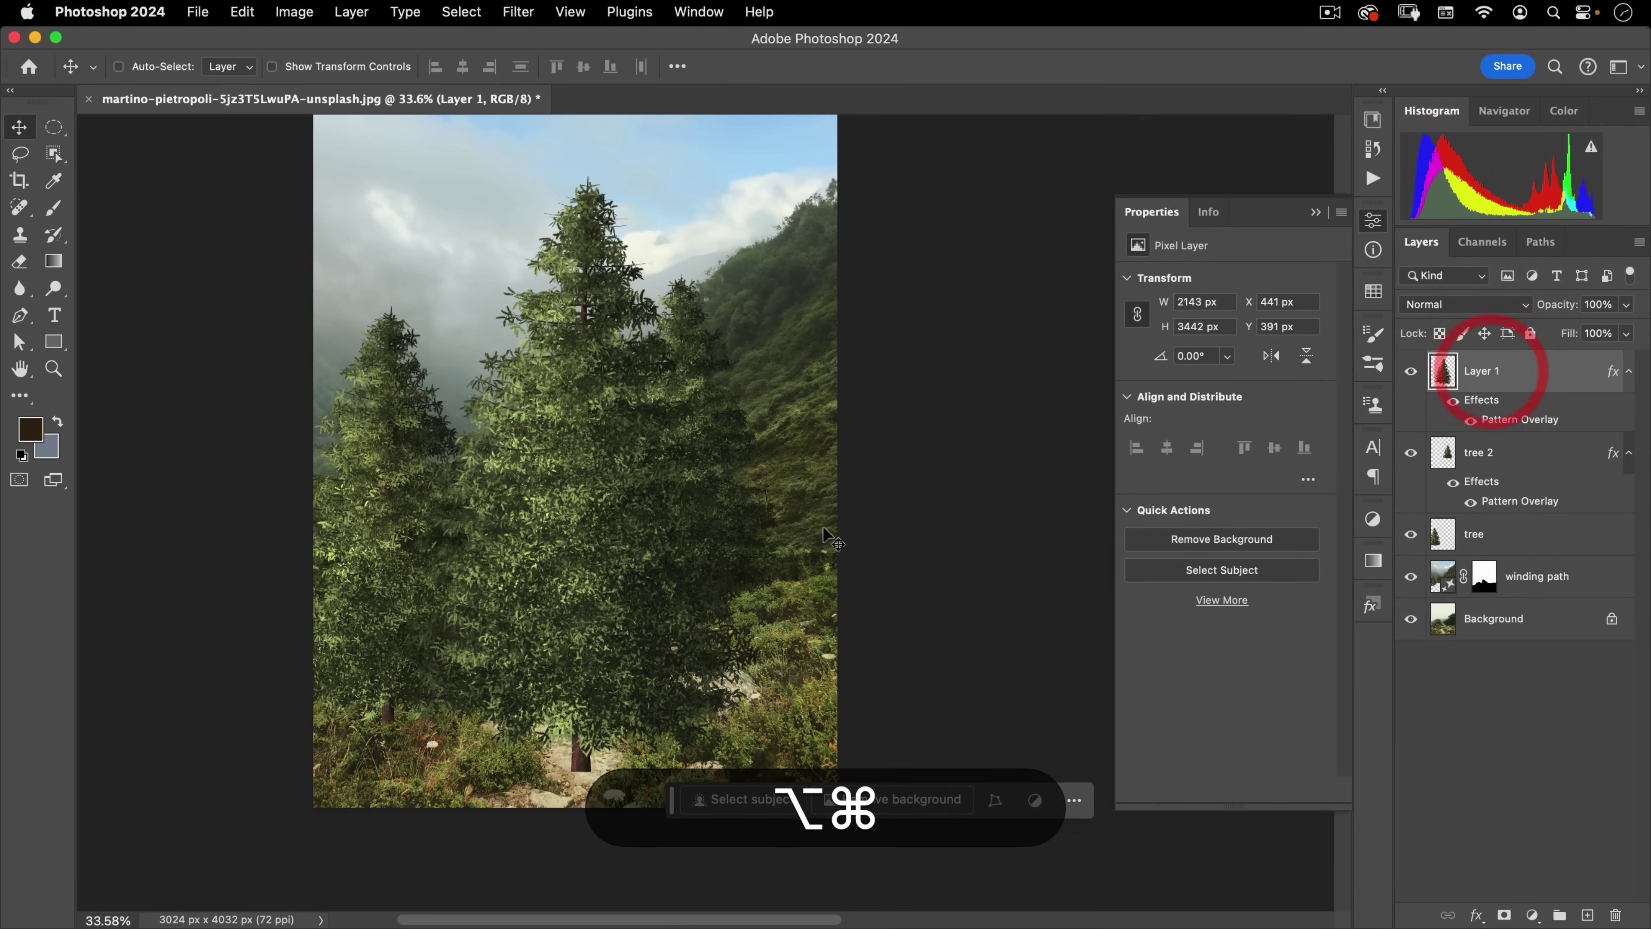
Shrink the spruce to about 696 × 1119 px and move Layer 1 below the tree layer
{"action": "key", "text": "alt+super+t"}
{"action": "left_click_drag", "start_coordinate": [760, 176], "coordinate": [634, 369]}
{"action": "left_click_drag", "start_coordinate": [572, 369], "coordinate": [511, 444]}
{"action": "double_click", "coordinate": [510, 444]}
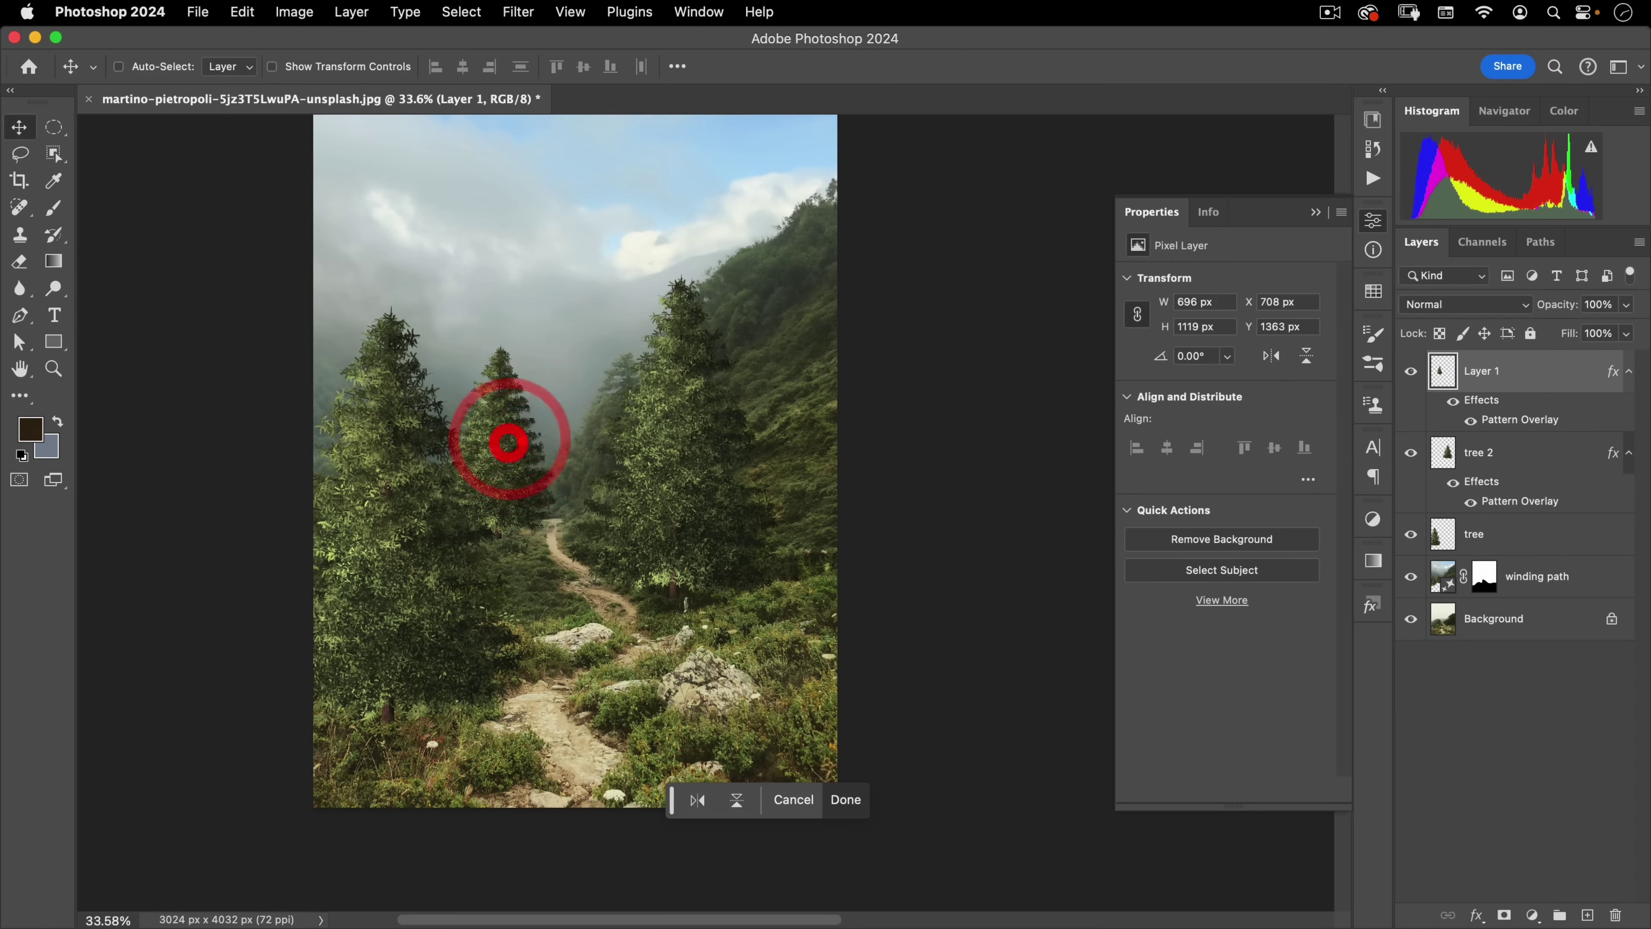
{"action": "left_click_drag", "start_coordinate": [1479, 380], "coordinate": [1499, 542]}
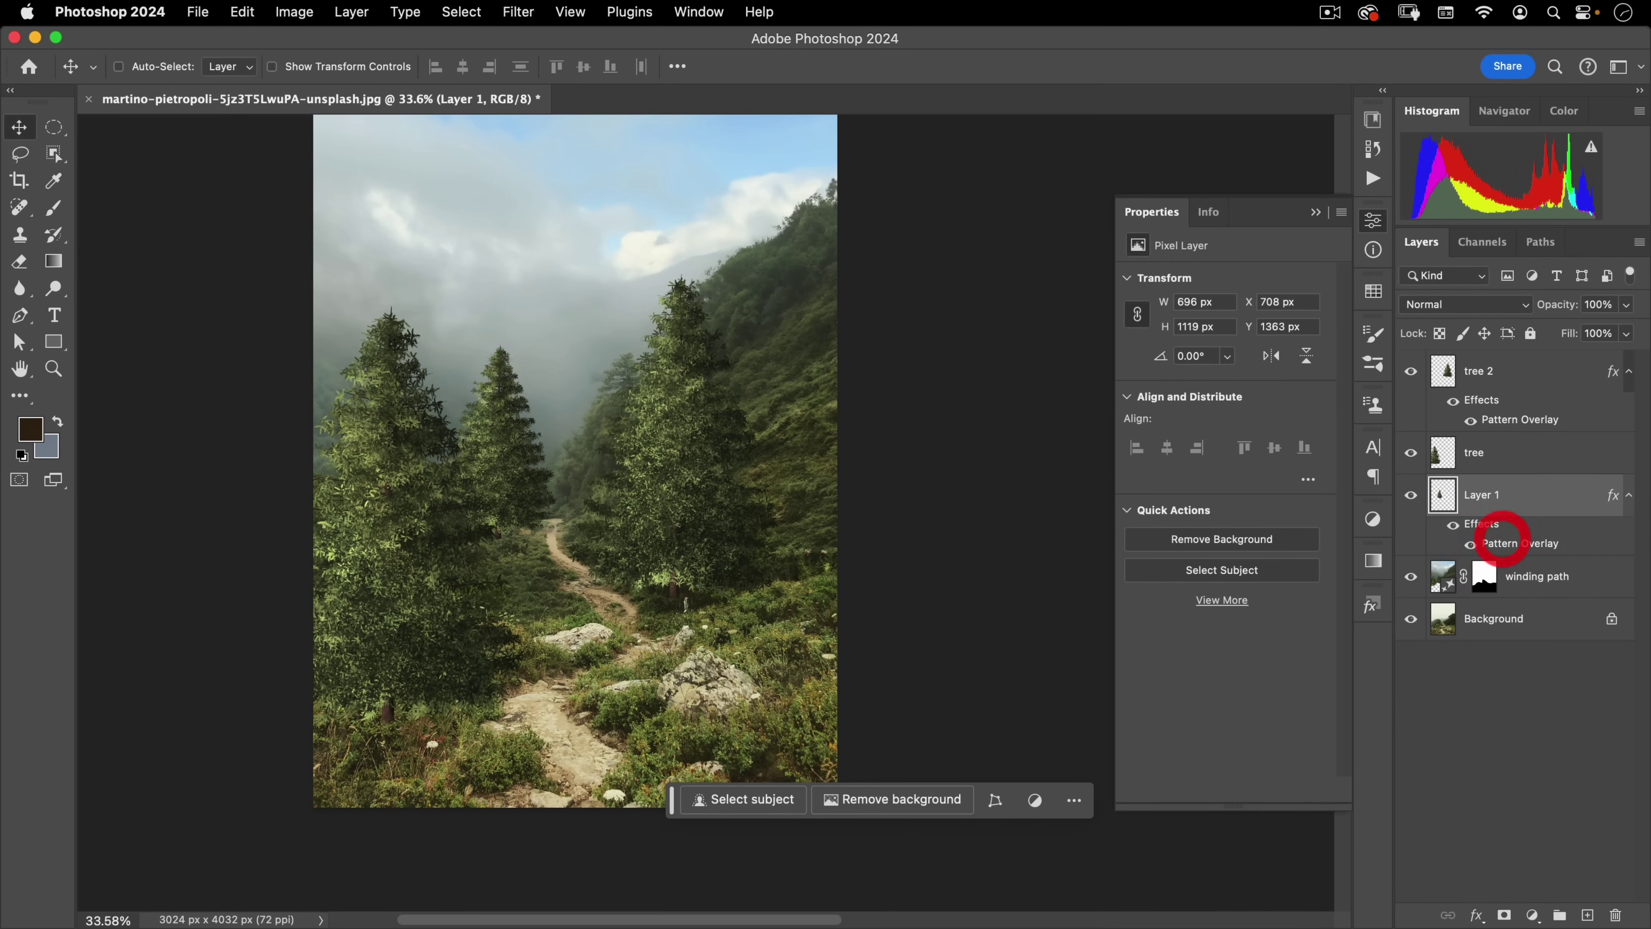
{"action": "mouse_move", "coordinate": [538, 421]}
{"action": "left_mouse_down"}
{"action": "mouse_move", "coordinate": [526, 442]}
{"action": "mouse_move", "coordinate": [525, 426]}
{"action": "left_mouse_up"}
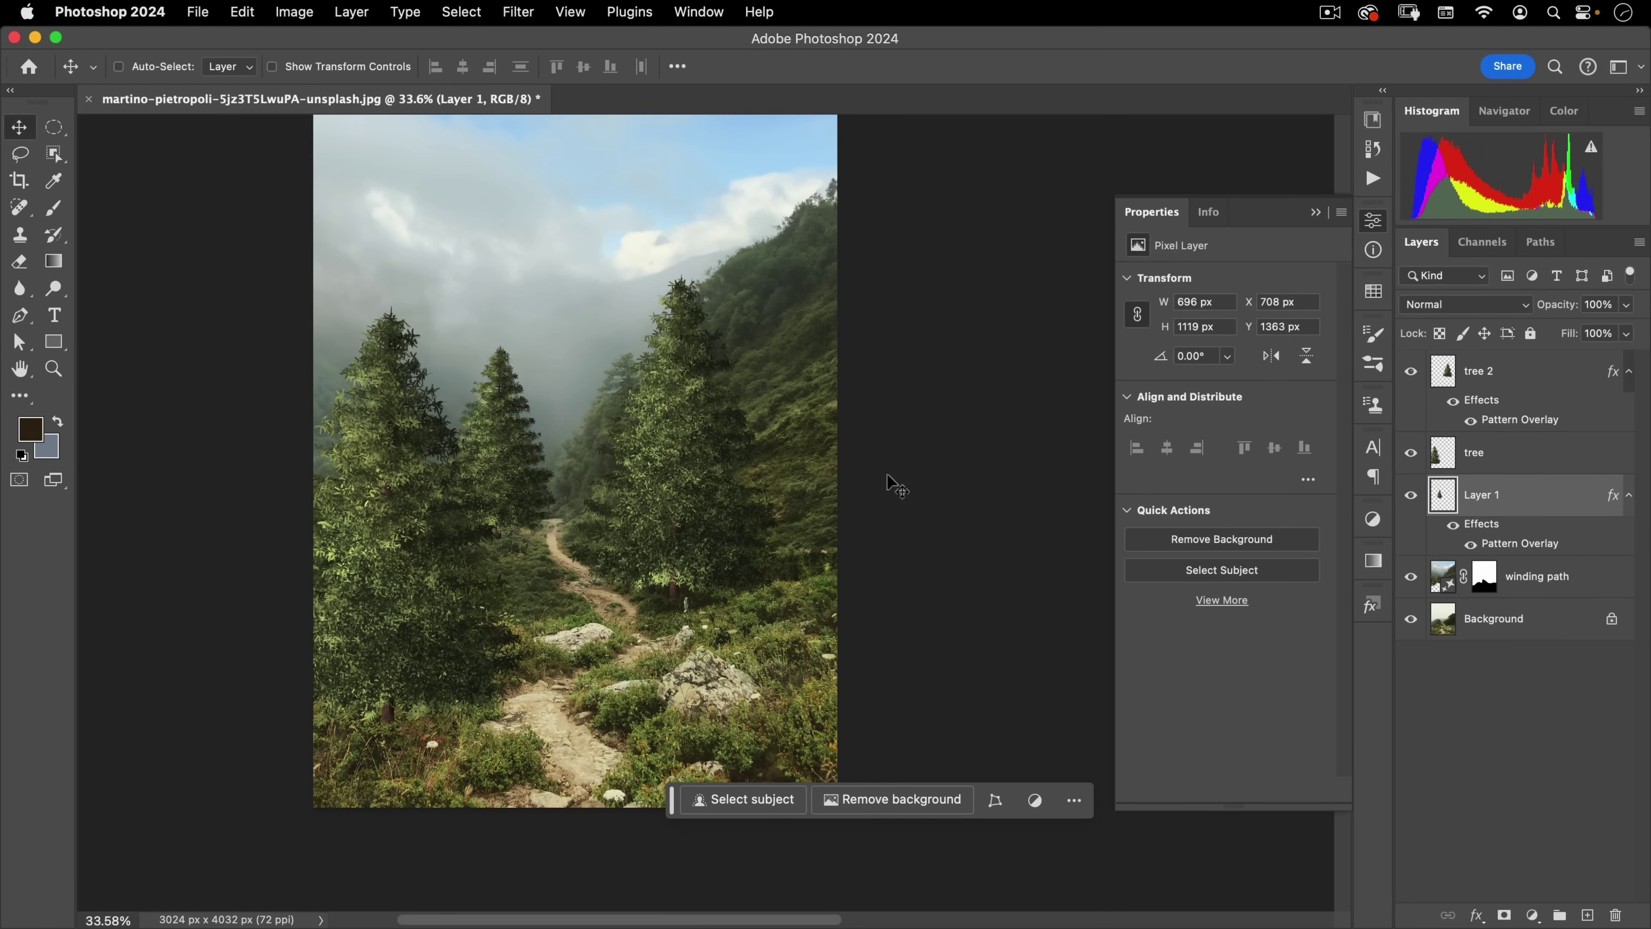
Raise the Layer 1 tree's Curves black point to output 13, then delete a test copy
{"action": "key", "text": "super+m"}
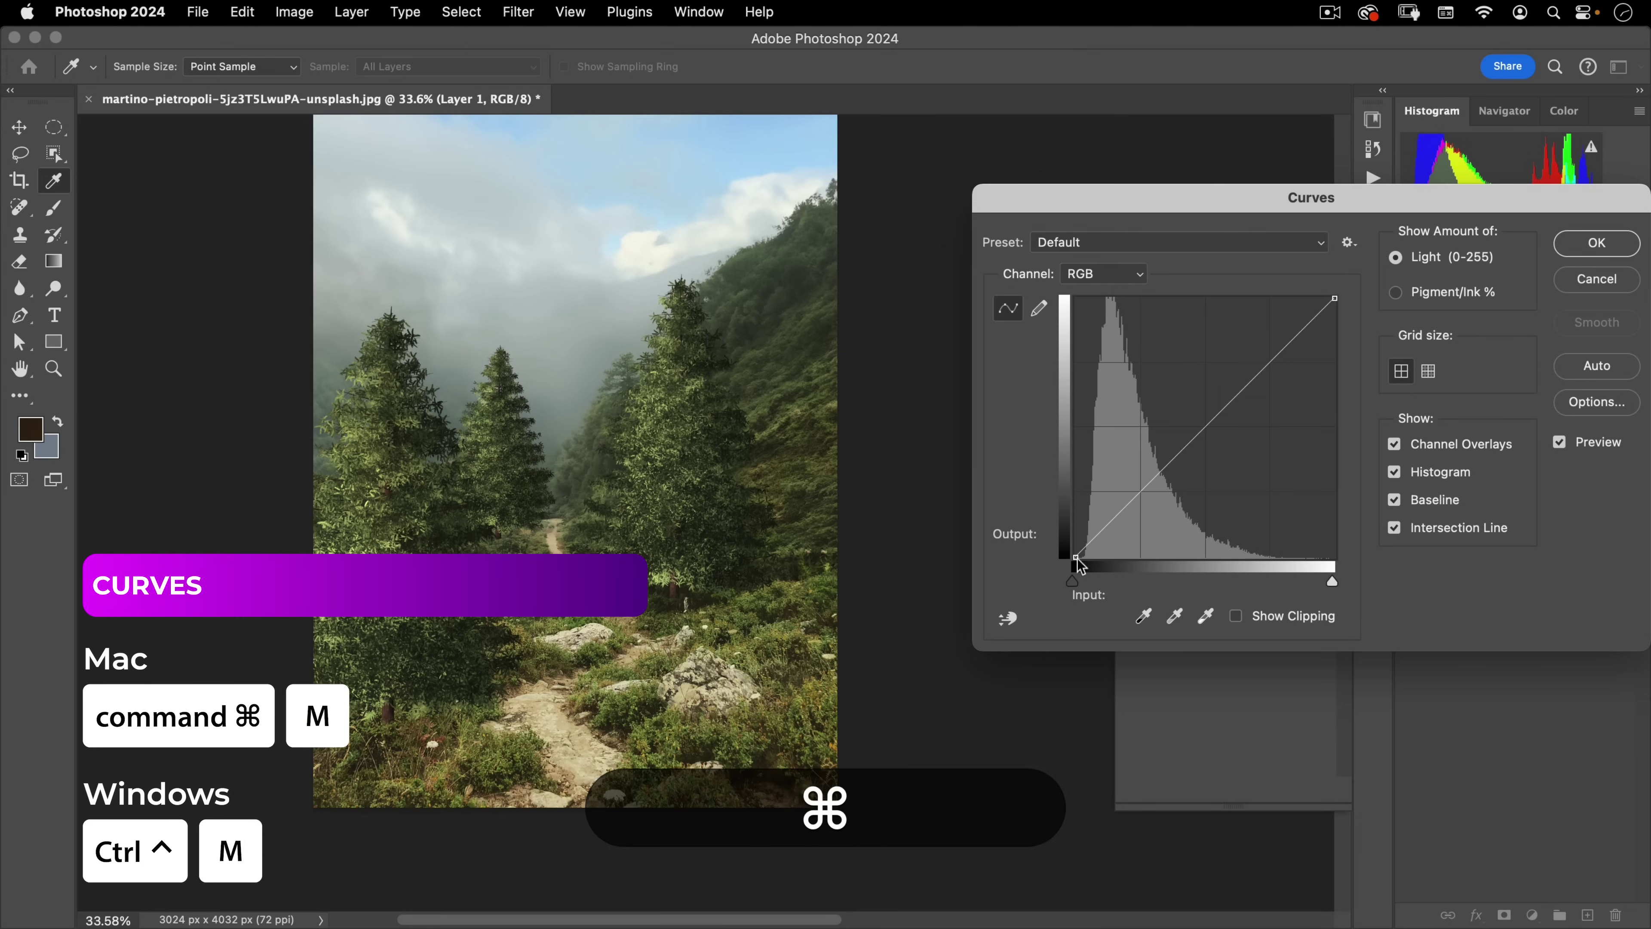
{"action": "left_click_drag", "start_coordinate": [1075, 557], "coordinate": [1078, 545]}
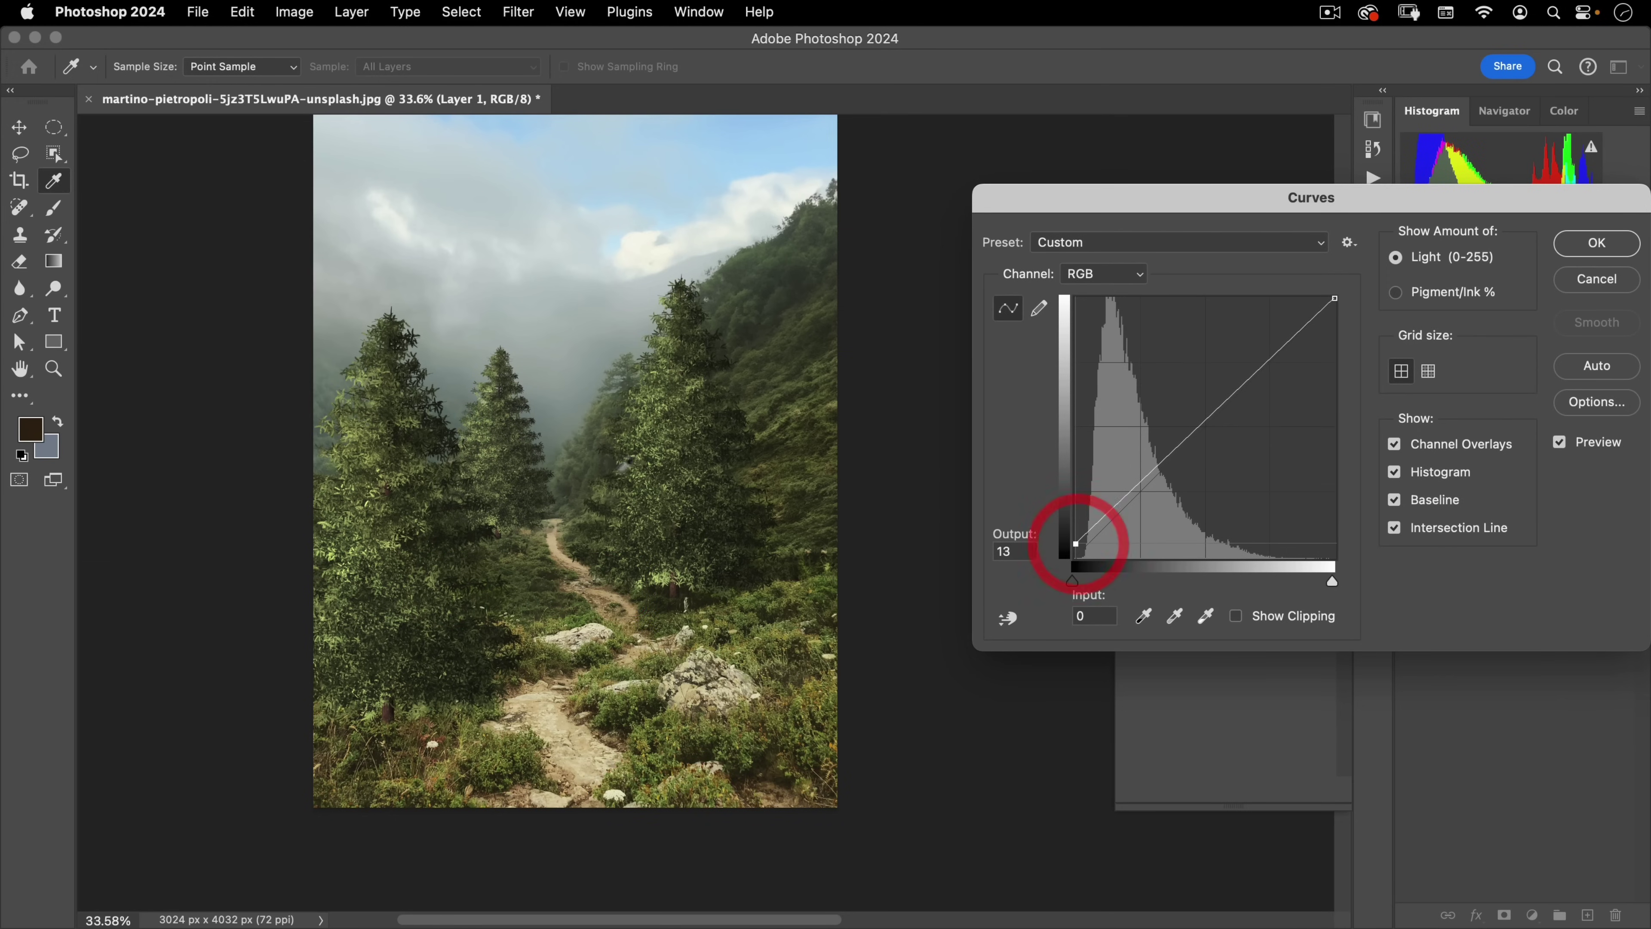
{"action": "left_click", "coordinate": [1563, 243]}
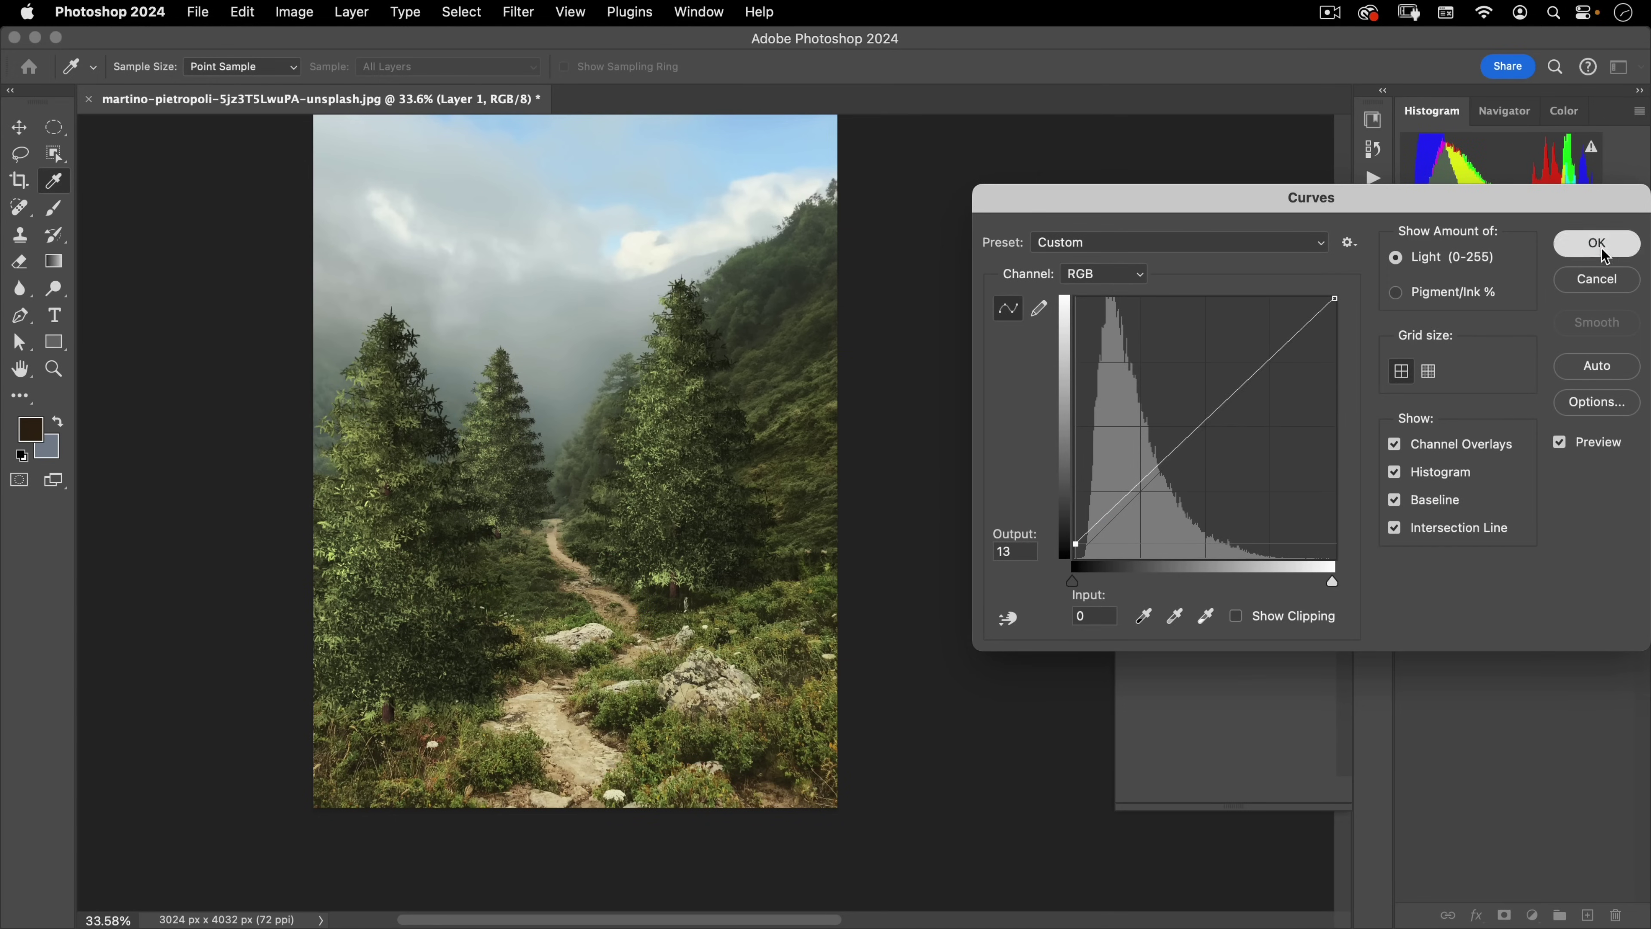
{"action": "key", "text": "v"}
{"action": "left_click_drag", "start_coordinate": [523, 434], "coordinate": [638, 439]}
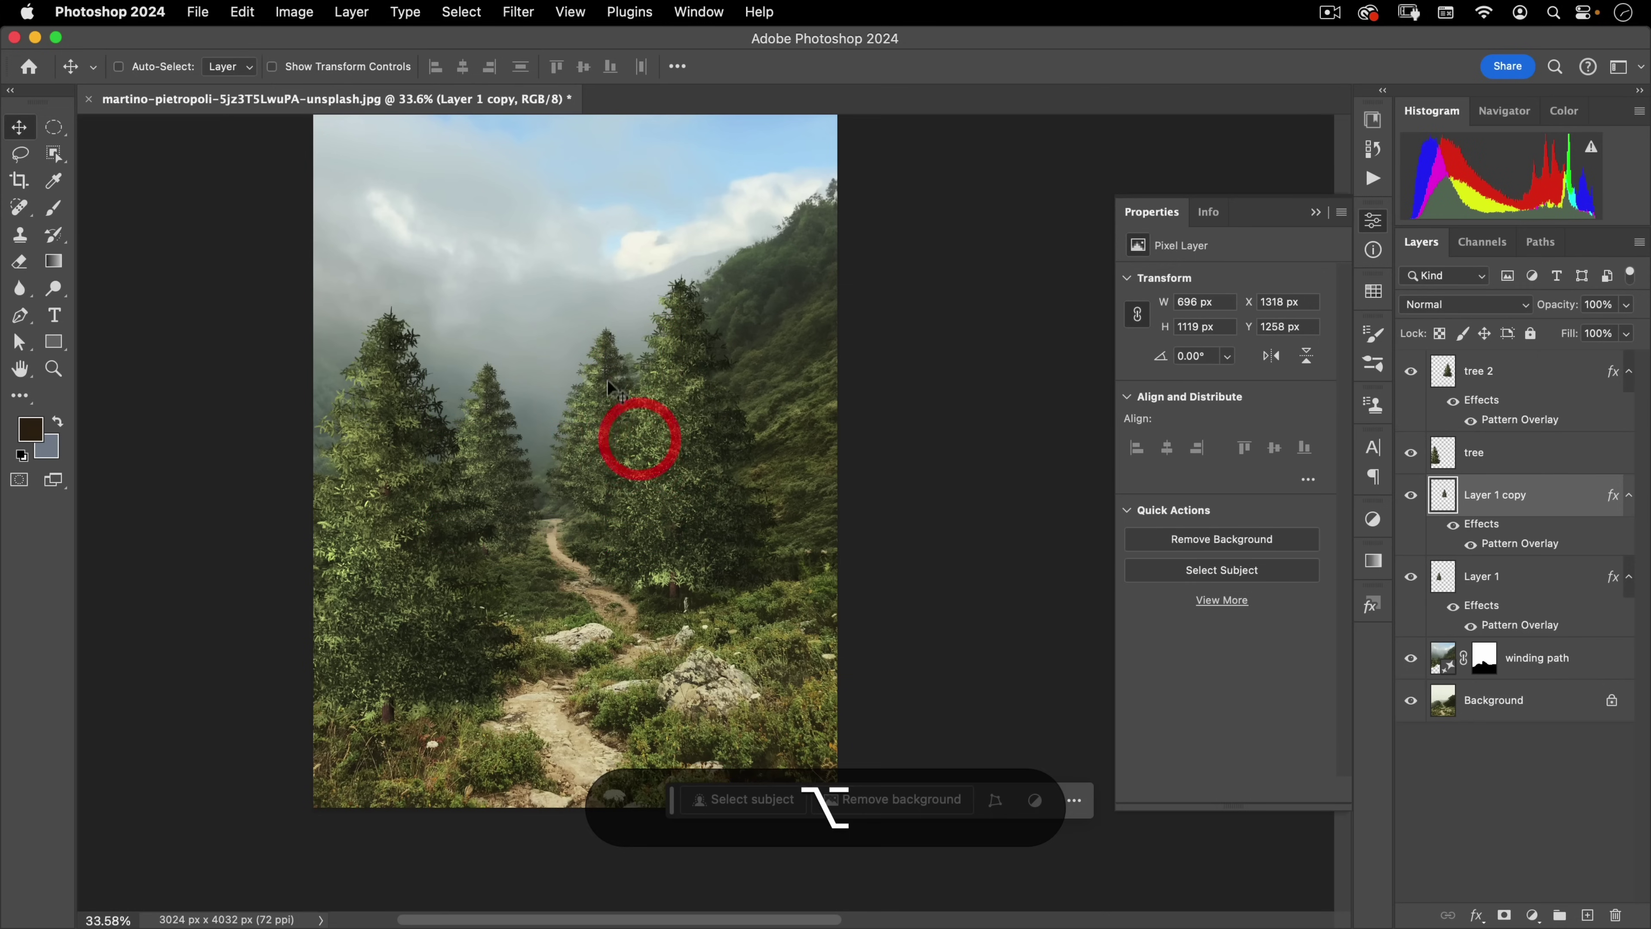
{"action": "key", "text": "Delete"}
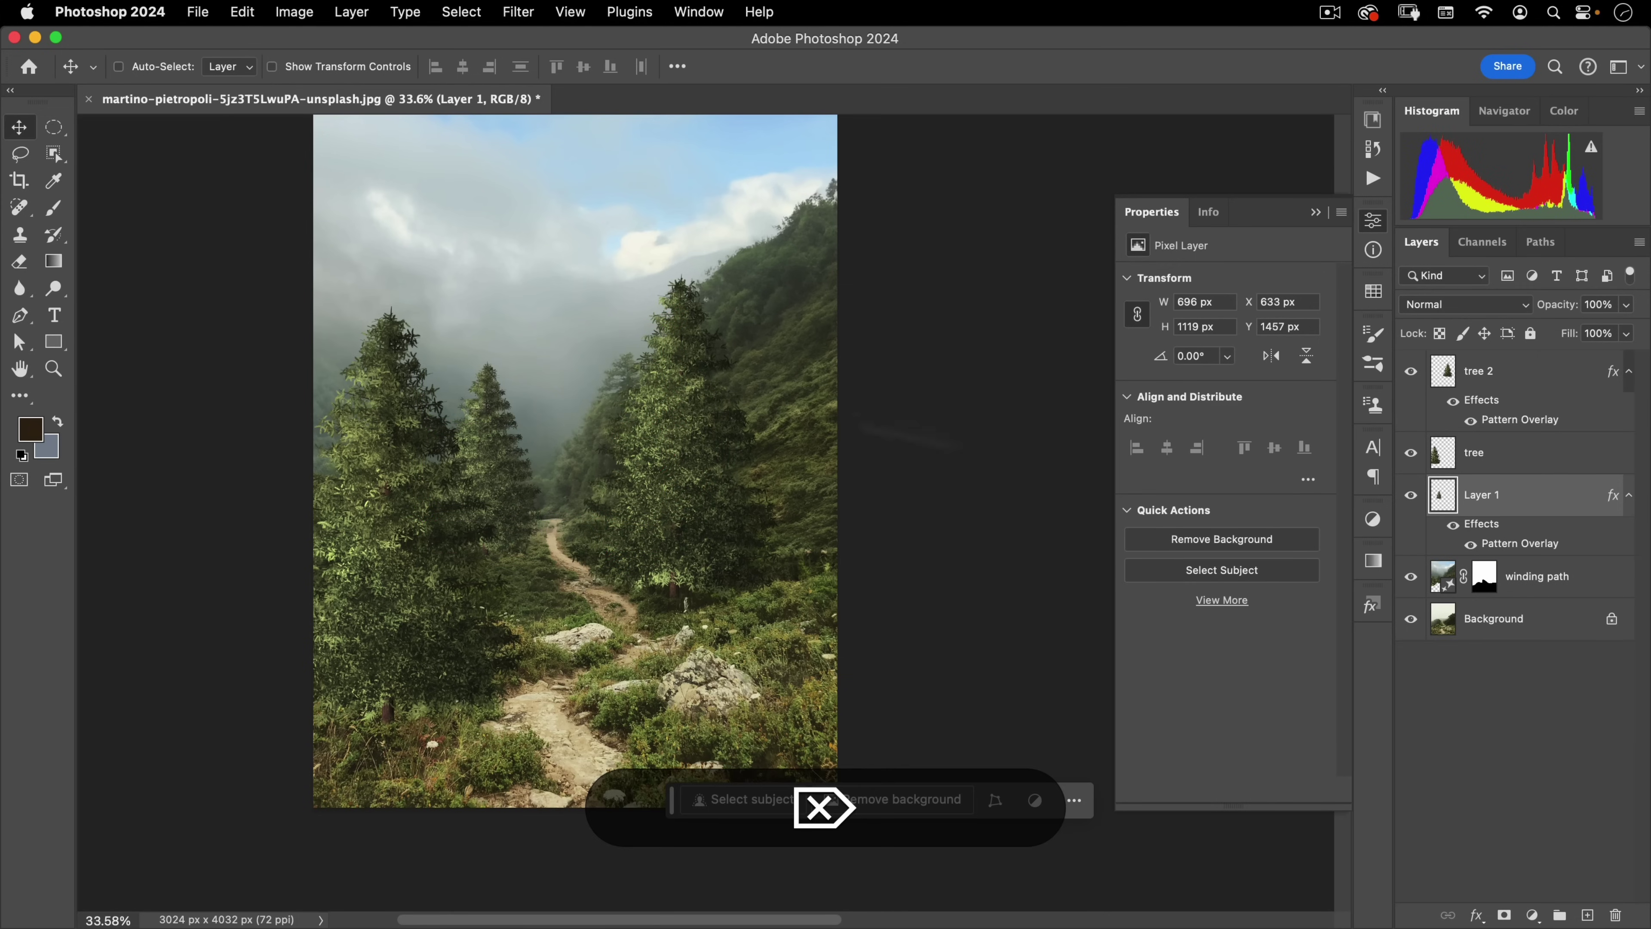
Render a small -20 hue-shifted spruce on a new layer above winding path, near the path's far end
{"action": "left_click", "coordinate": [1538, 584]}
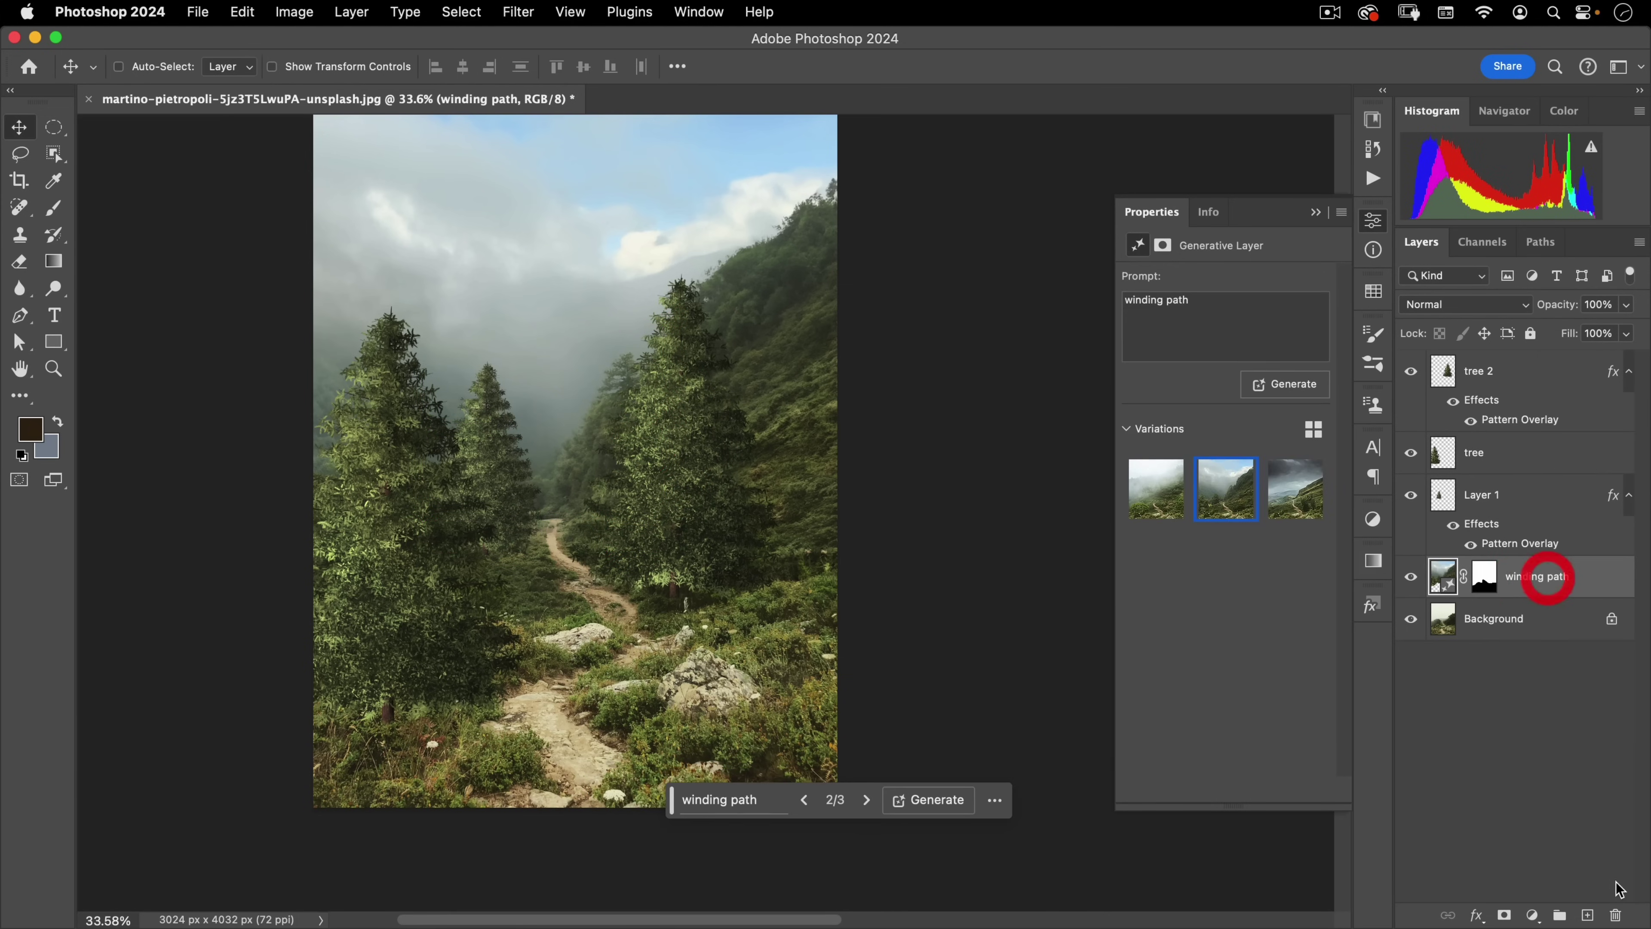
{"action": "left_click", "coordinate": [1587, 915]}
{"action": "left_click", "coordinate": [466, 12]}
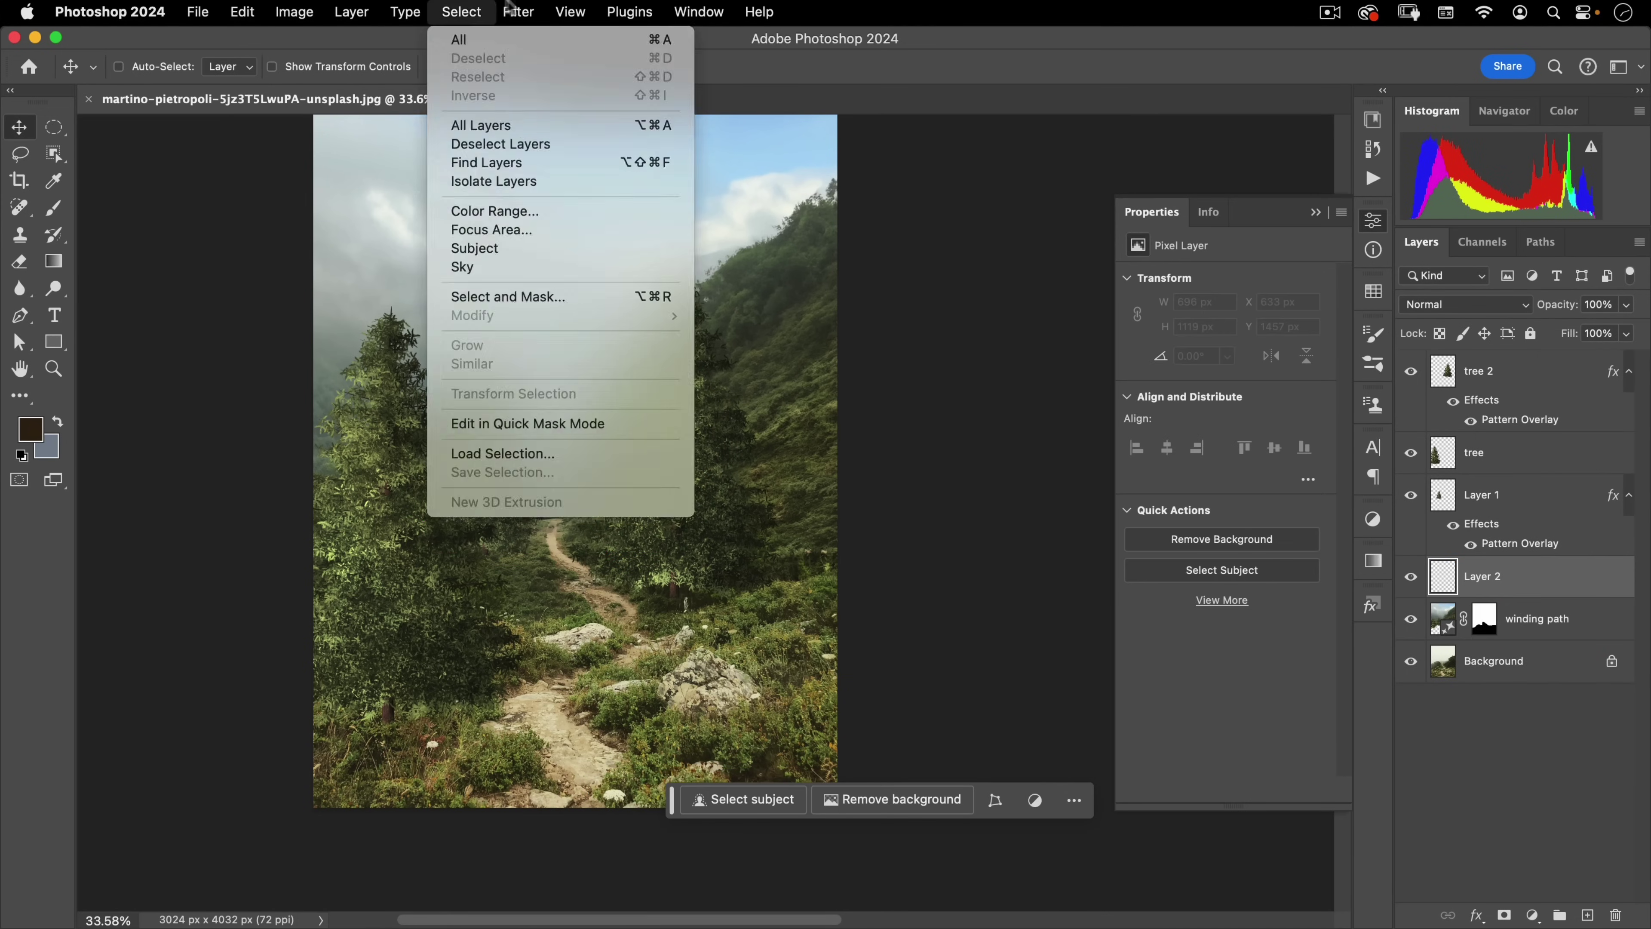
{"action": "left_click", "coordinate": [524, 36]}
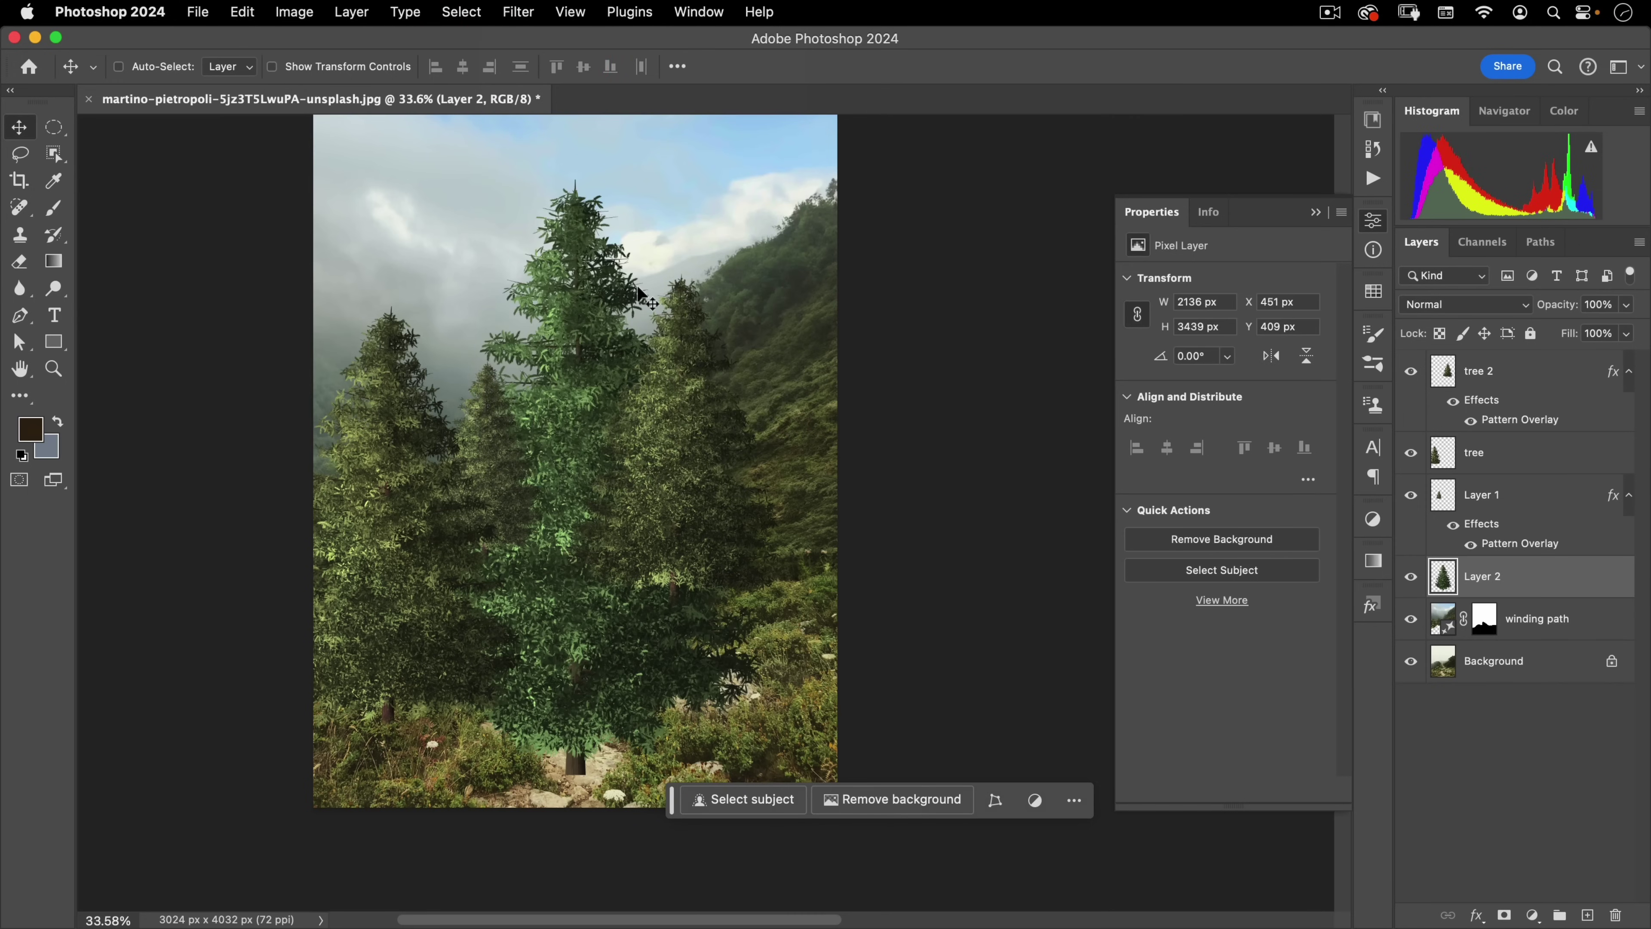
{"action": "key", "text": "alt+super+u"}
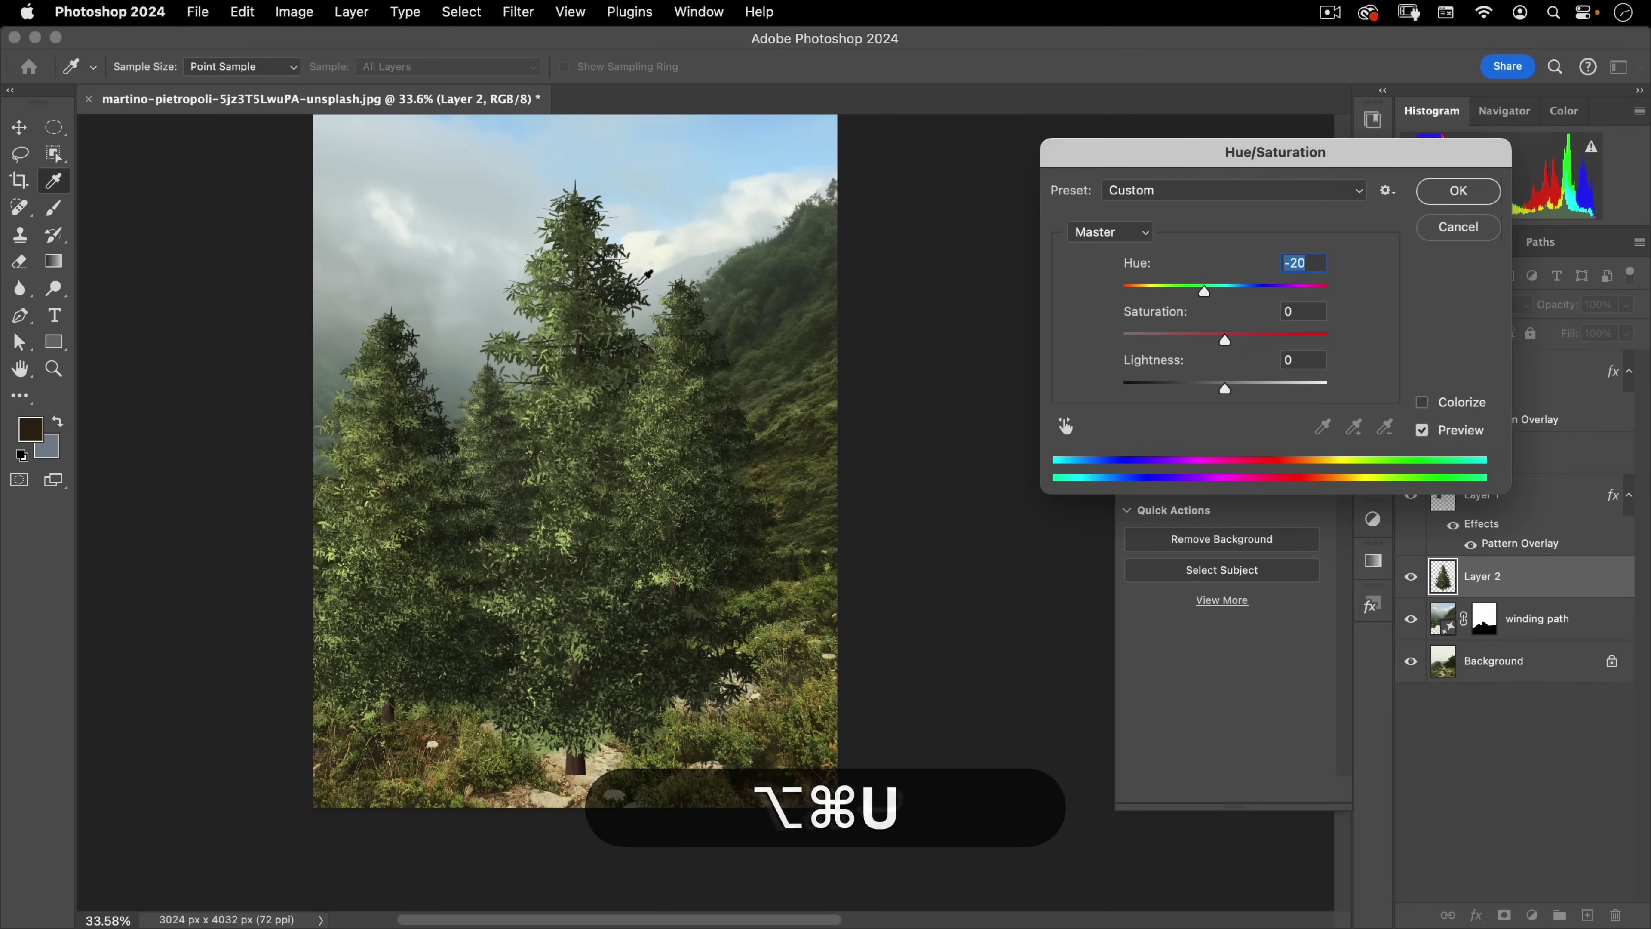
{"action": "key", "text": "Return"}
{"action": "key", "text": "super+t"}
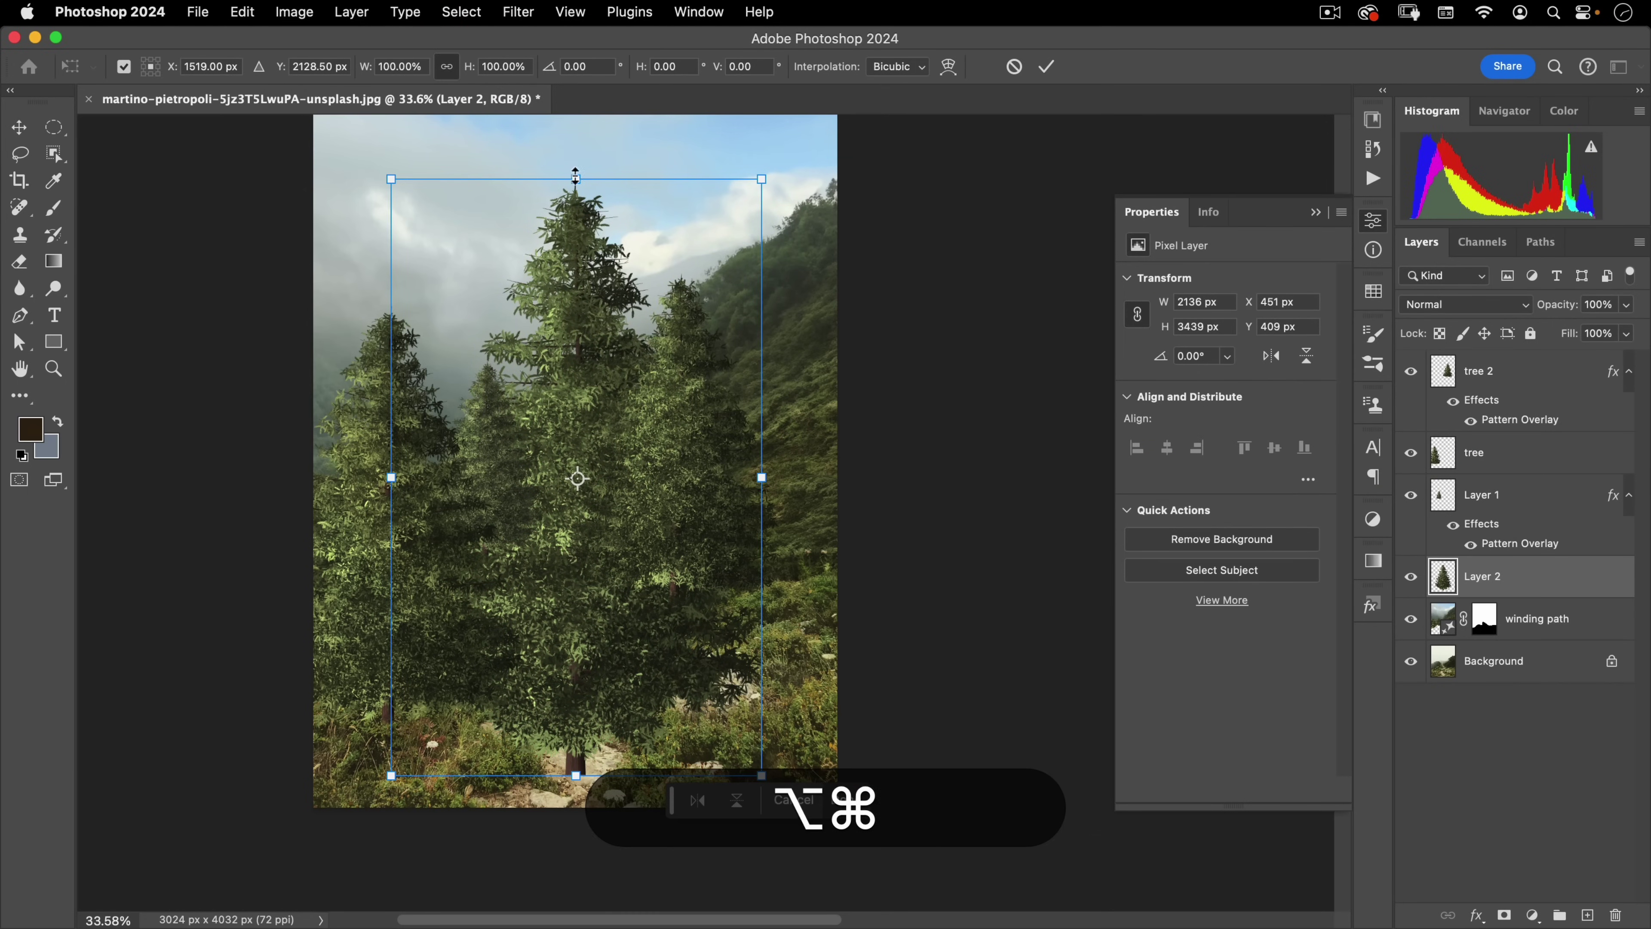
{"action": "left_click_drag", "start_coordinate": [575, 178], "coordinate": [589, 350]}
{"action": "double_click", "coordinate": [610, 408]}
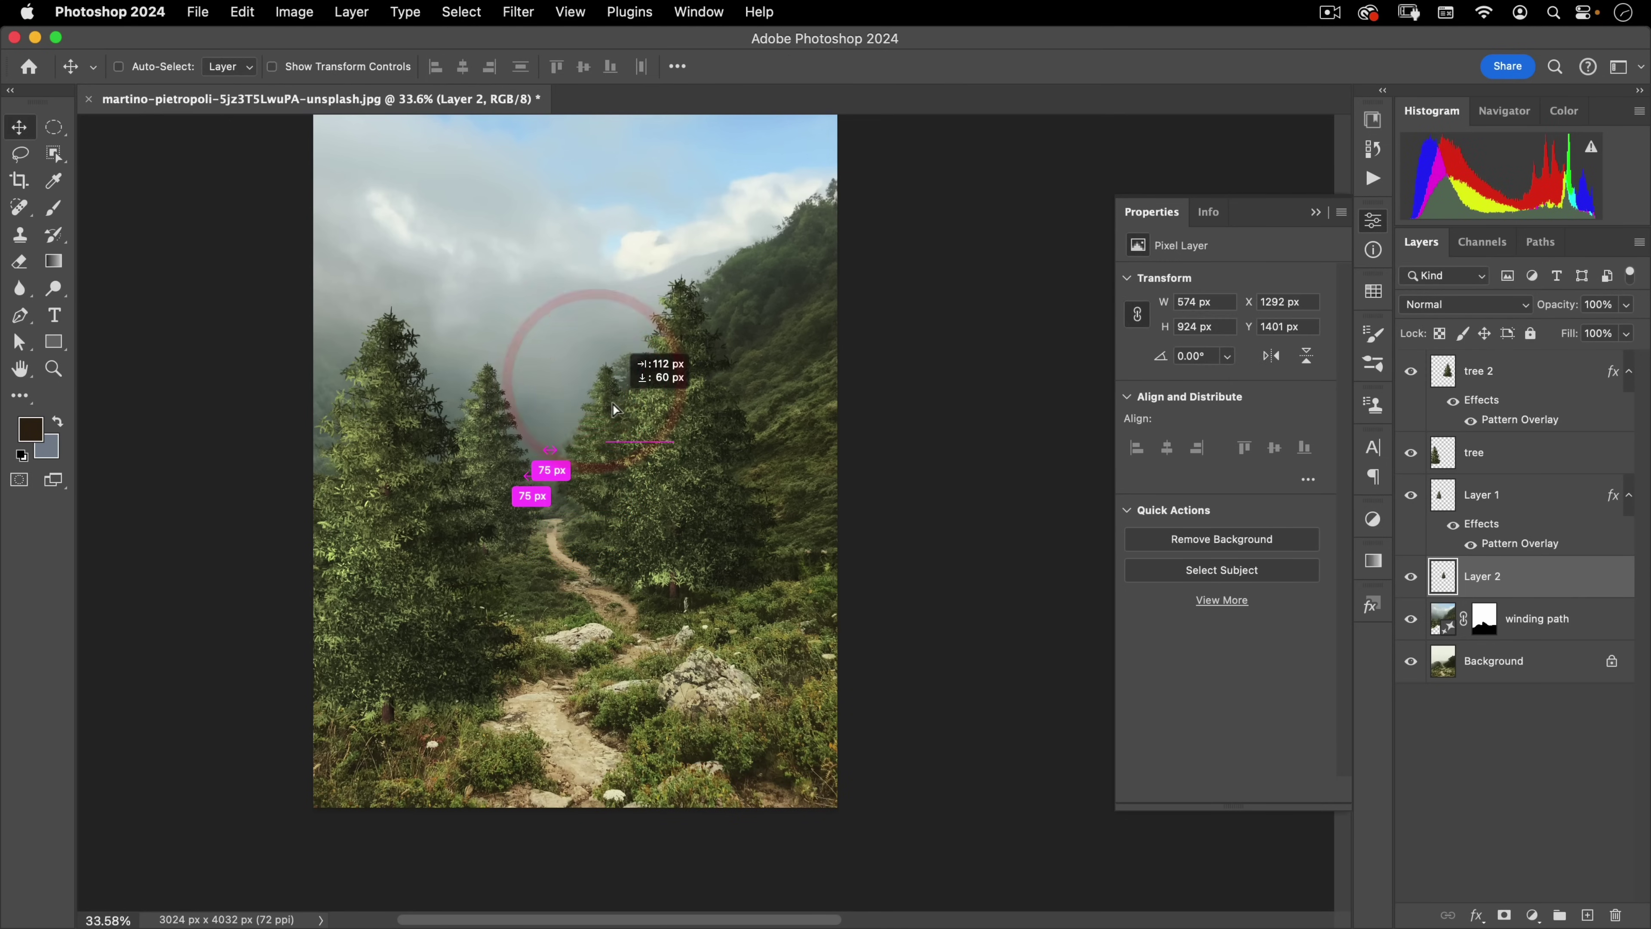
{"action": "left_click_drag", "start_coordinate": [611, 409], "coordinate": [608, 407]}
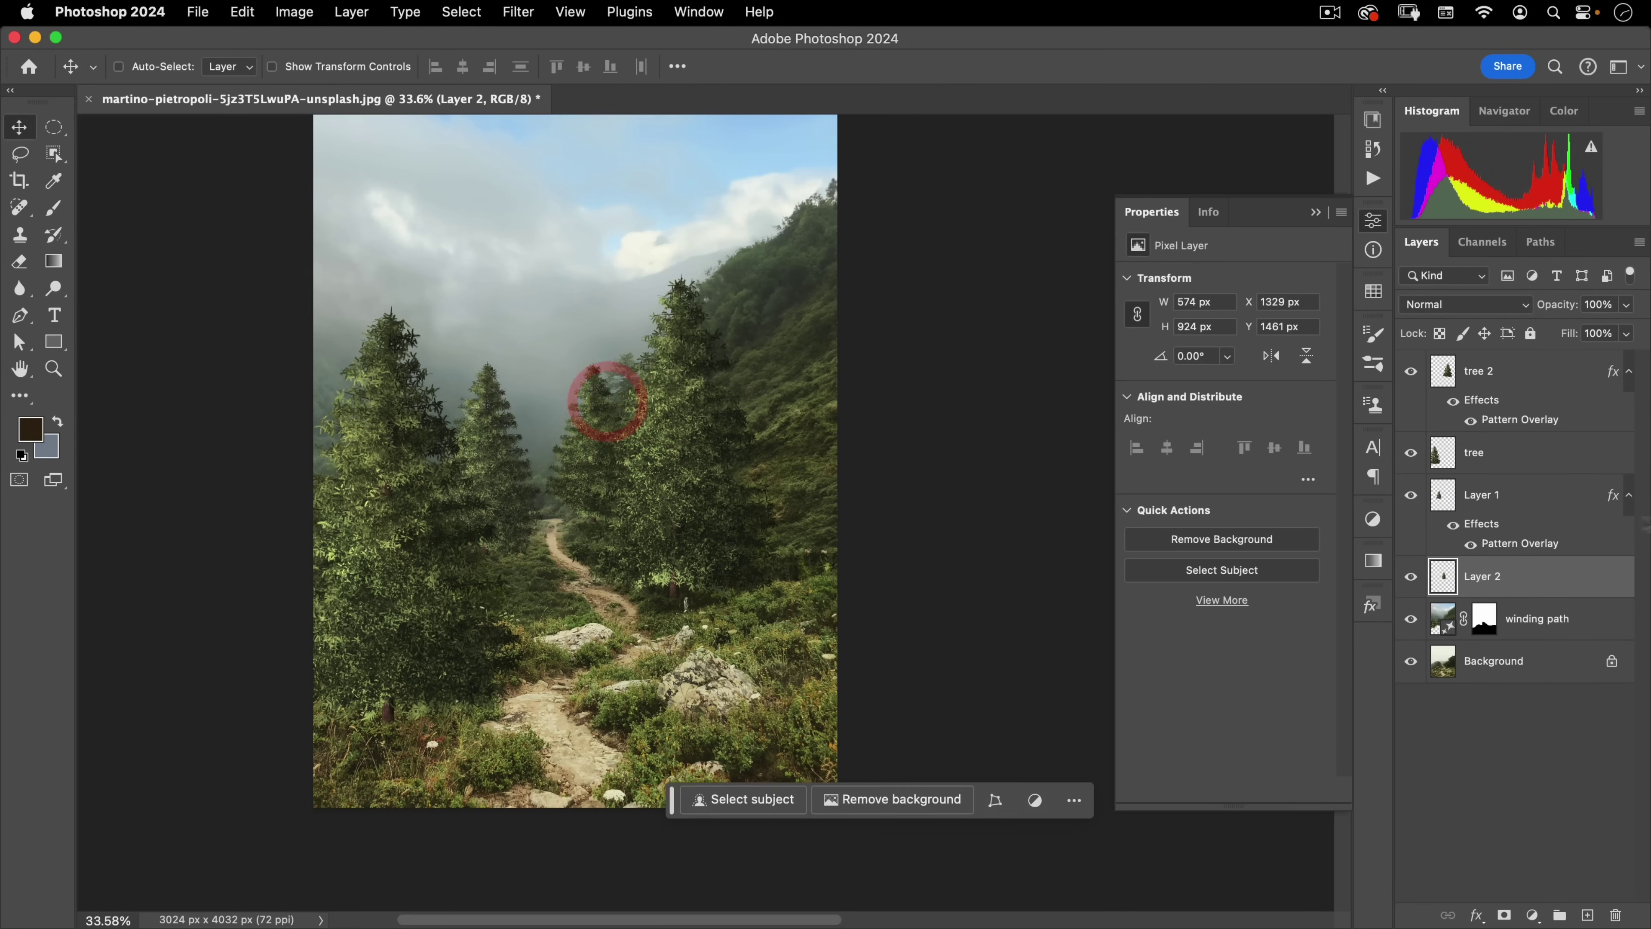
Copy Layer 1's Pattern Overlay onto the small tree and lift its blacks with Curves
{"action": "left_click_drag", "start_coordinate": [1482, 524], "coordinate": [1503, 599]}
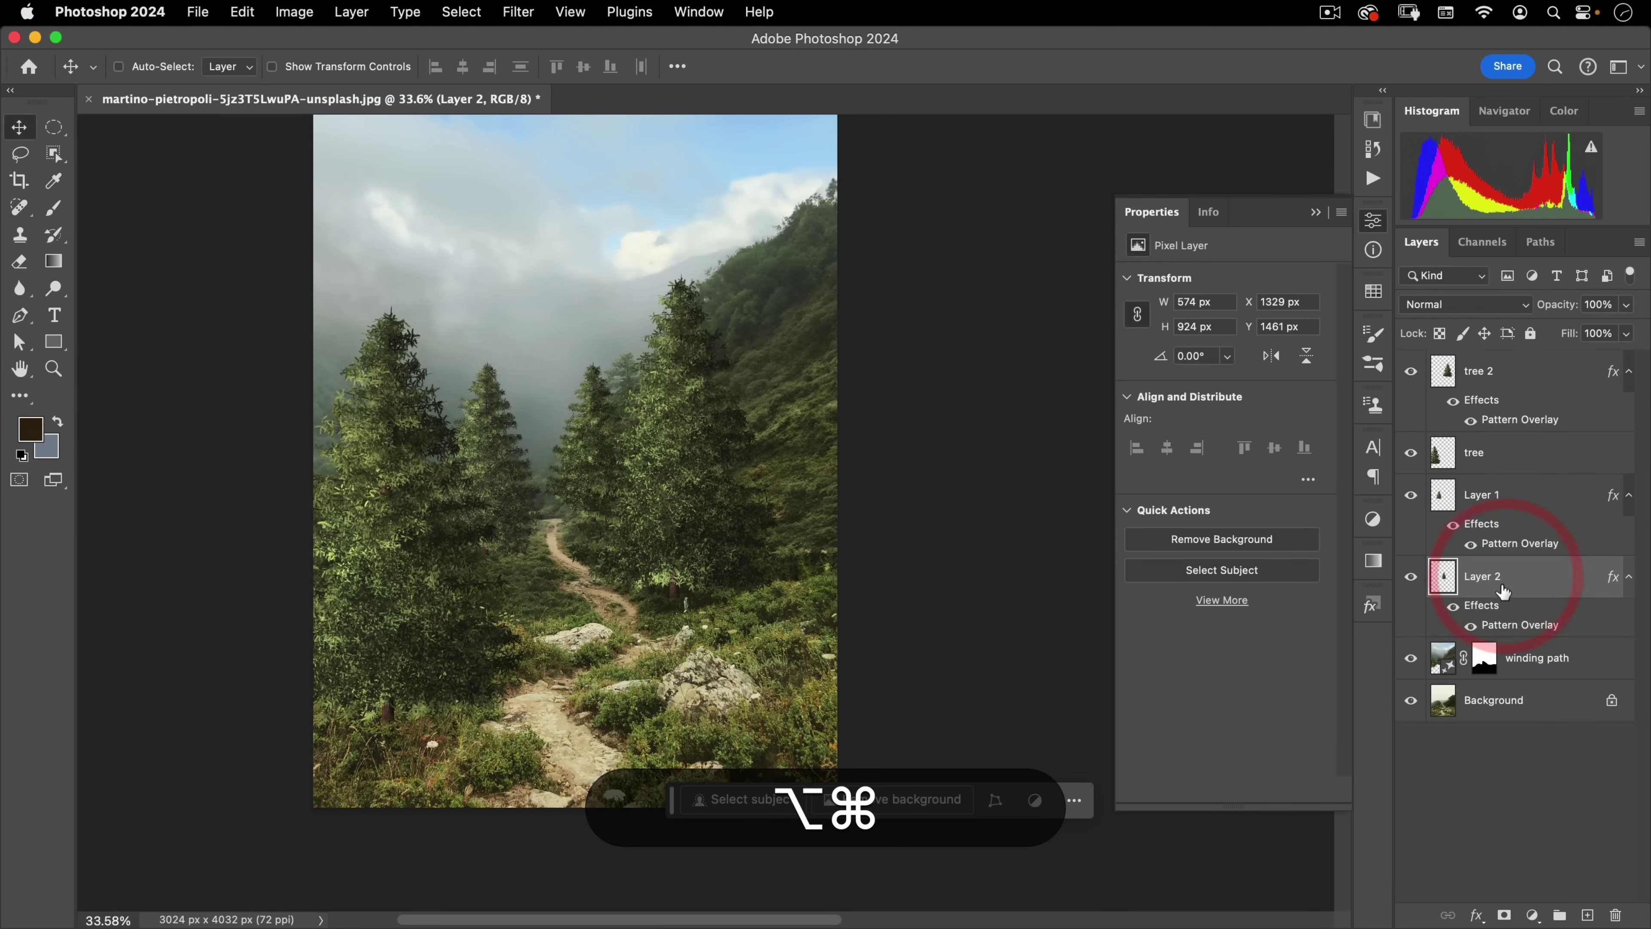
{"action": "key", "text": "super+m"}
{"action": "left_click_drag", "start_coordinate": [1076, 556], "coordinate": [1076, 538]}
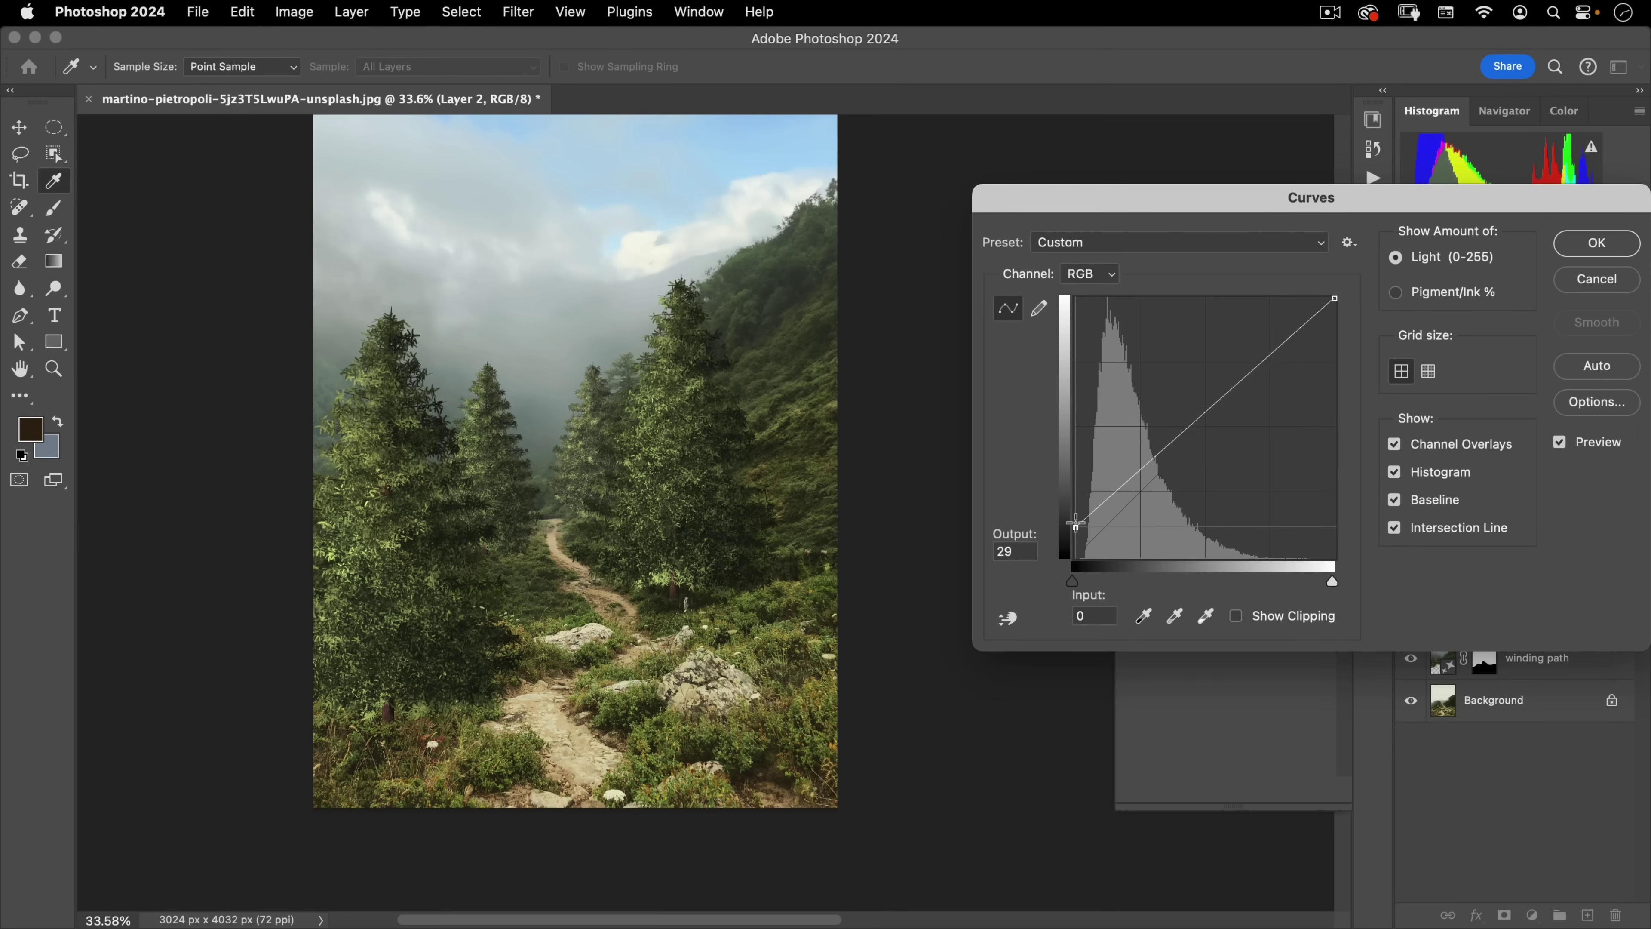
{"action": "left_click_drag", "start_coordinate": [1075, 538], "coordinate": [1079, 528]}
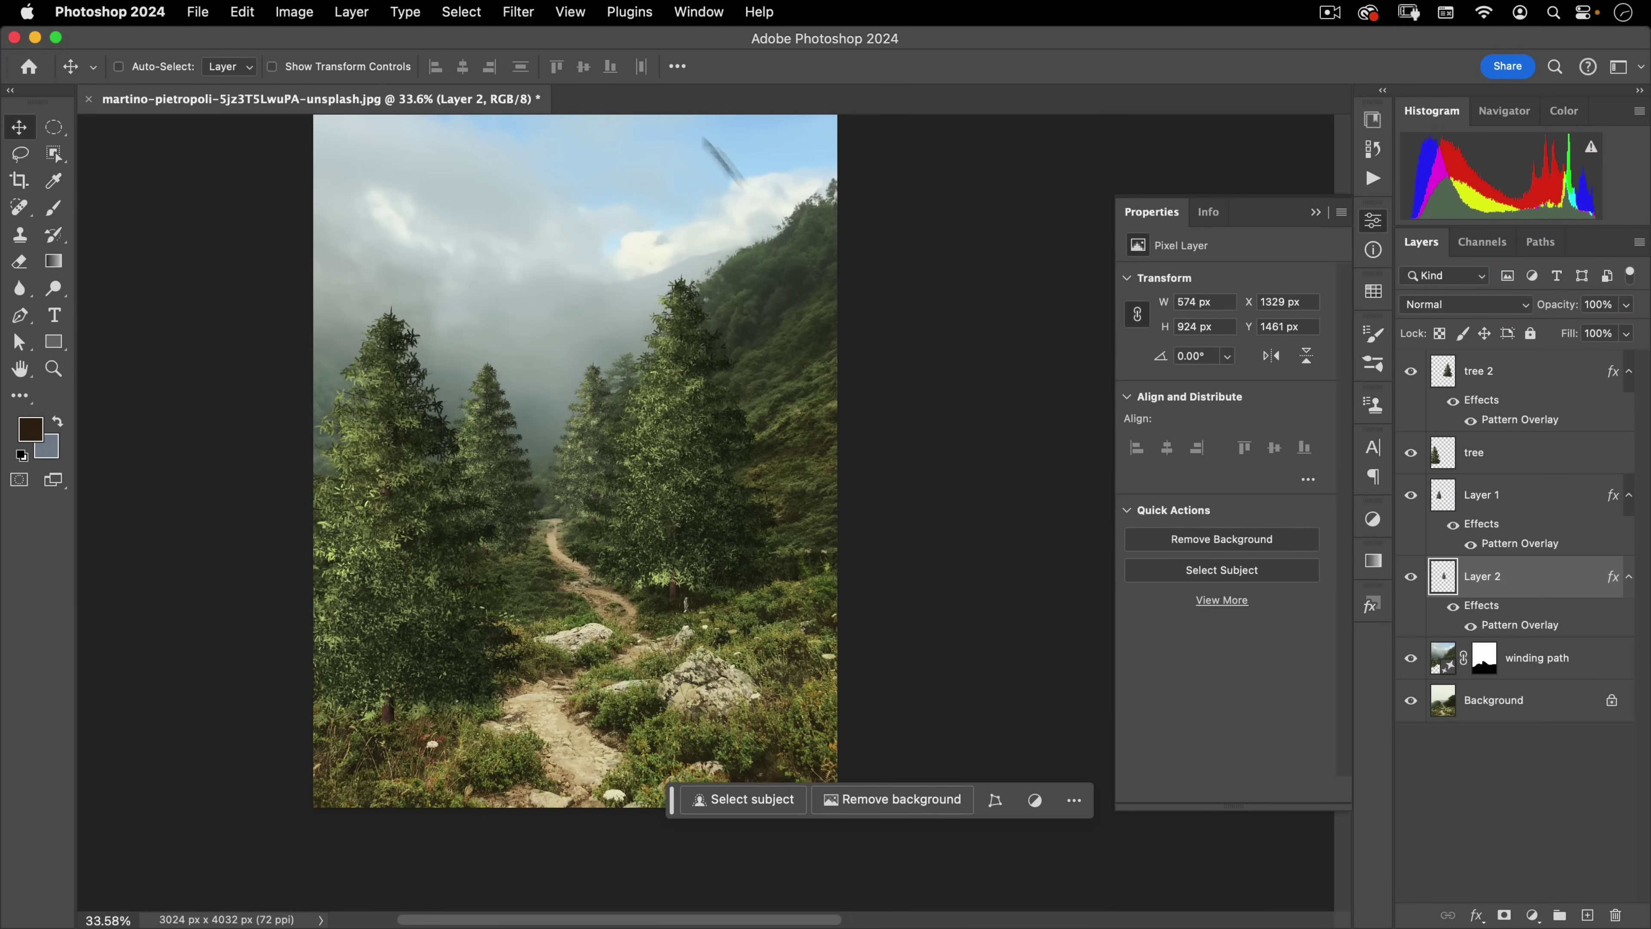
Open y-s-aJuv14zf-ZY-unsplash.jpg, copy the elk using Object Selection, and close the photo
{"action": "left_click", "coordinate": [193, 11]}
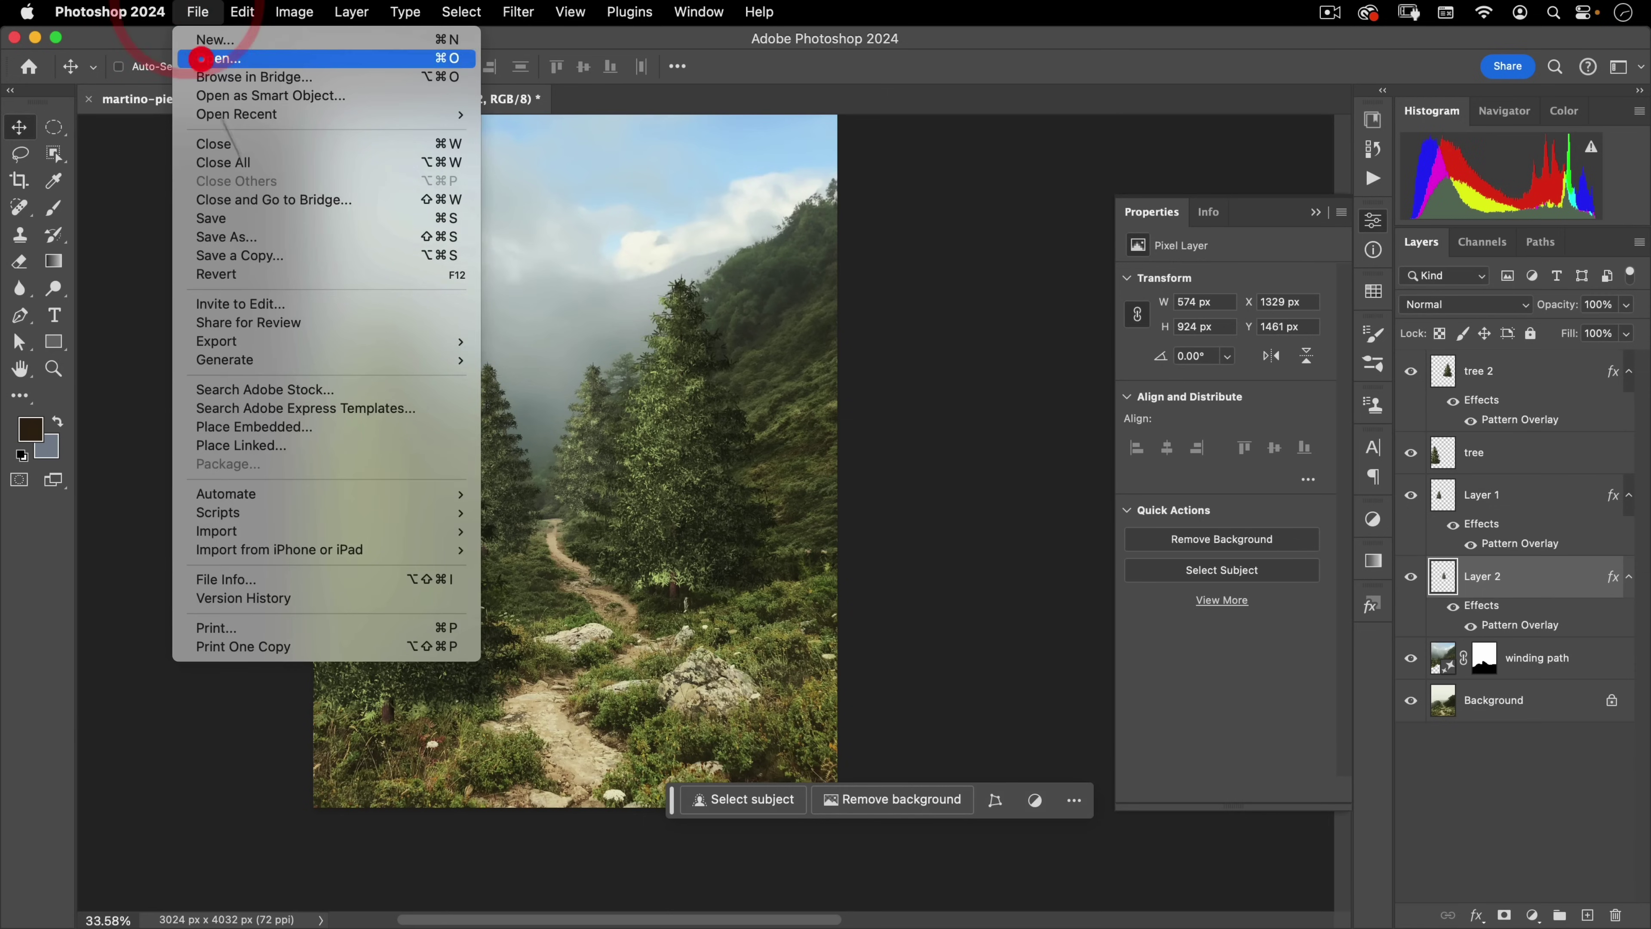
{"action": "left_click", "coordinate": [192, 37]}
{"action": "double_click", "coordinate": [533, 304]}
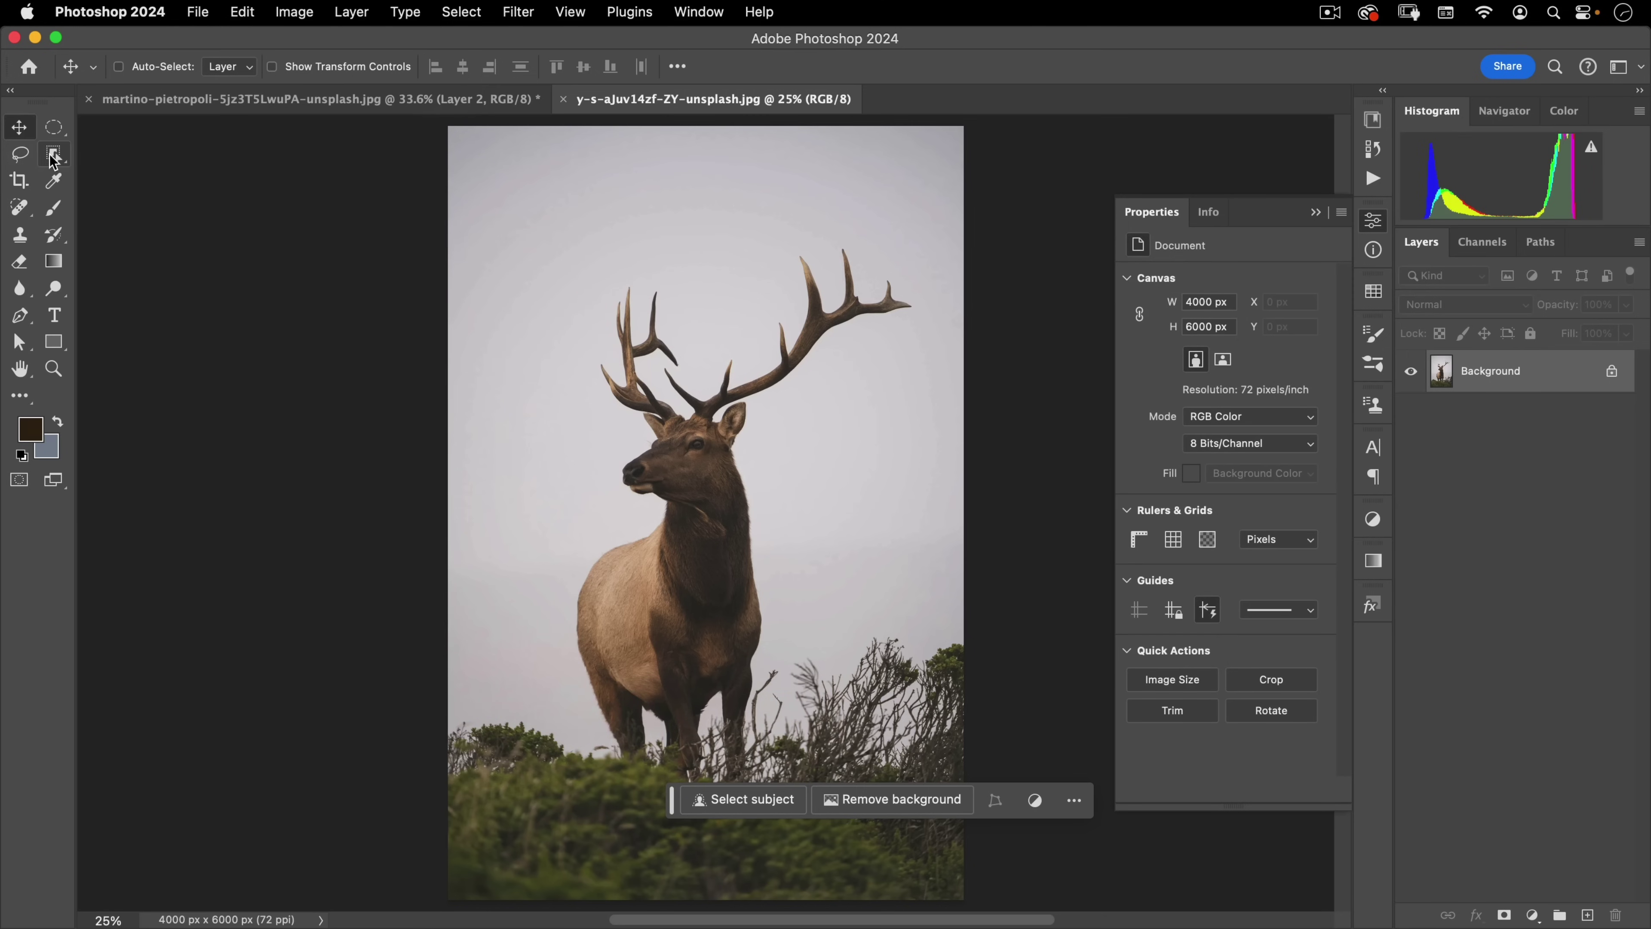
{"action": "left_click", "coordinate": [53, 156]}
{"action": "left_click_drag", "start_coordinate": [932, 203], "coordinate": [556, 795]}
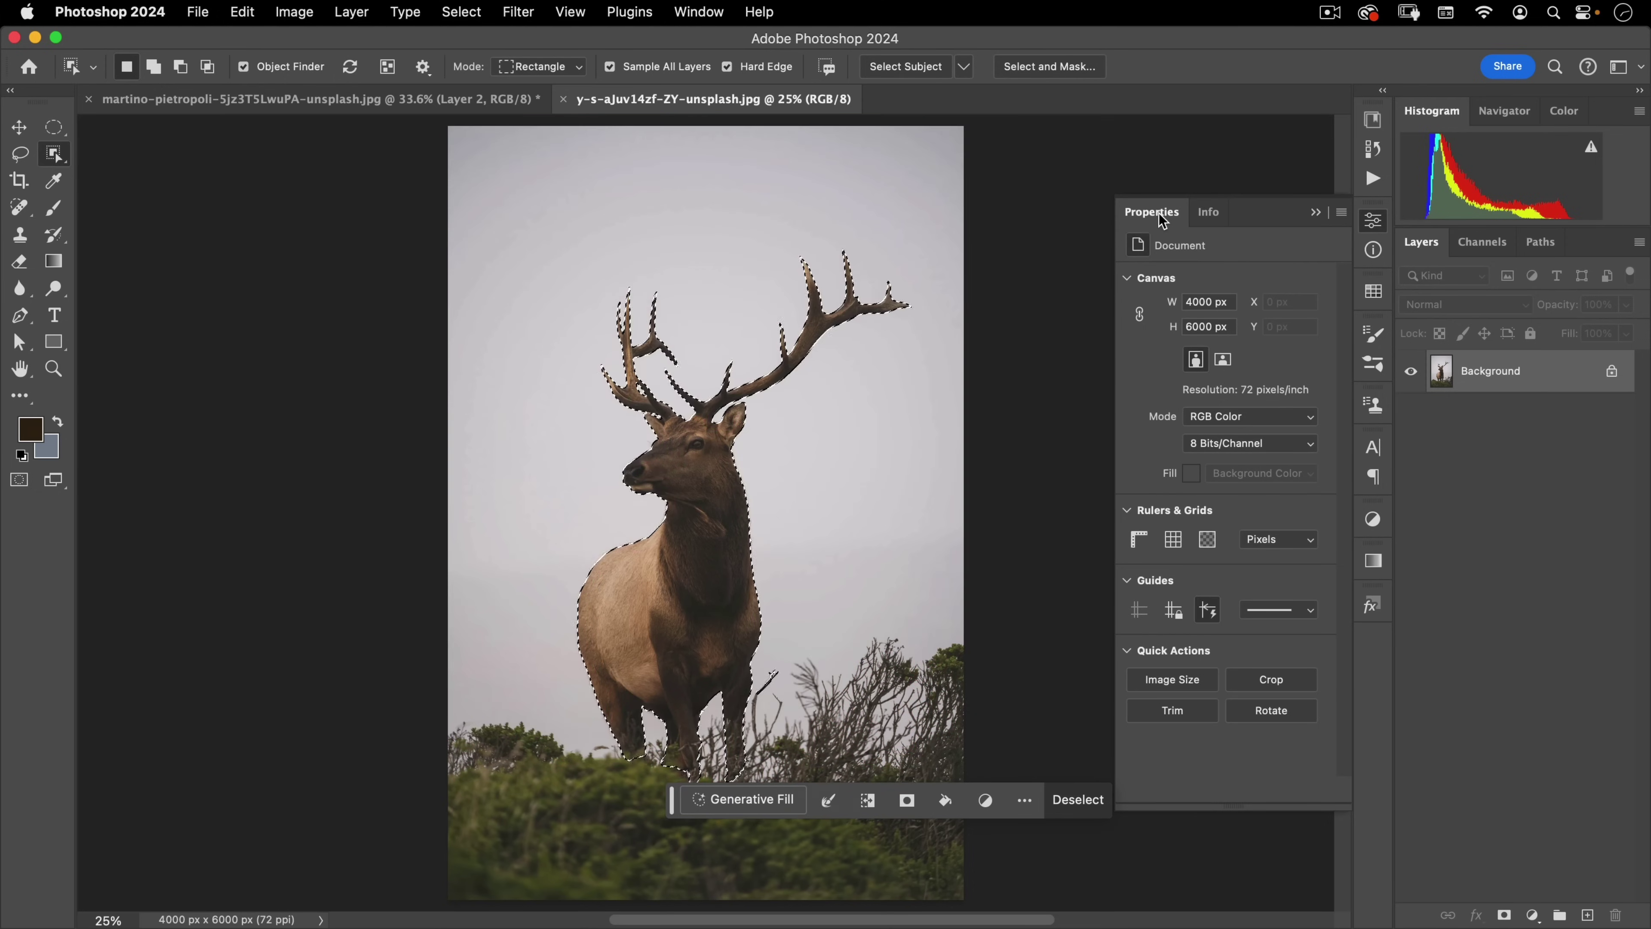
{"action": "key", "text": "super+c"}
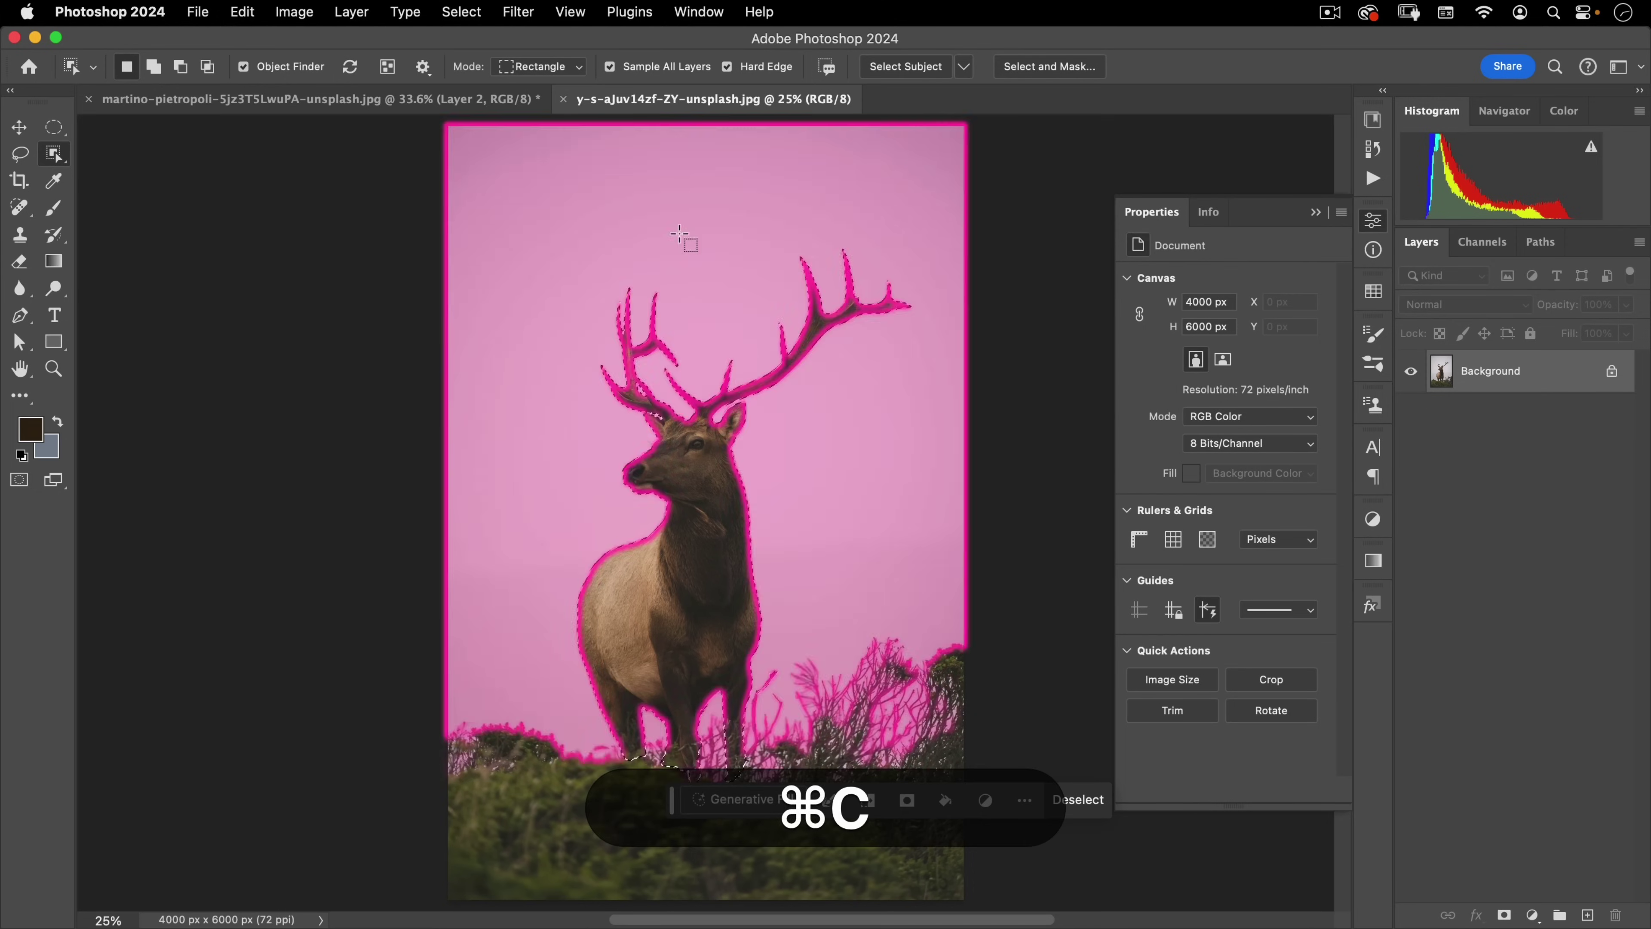
{"action": "key", "text": "super+w"}
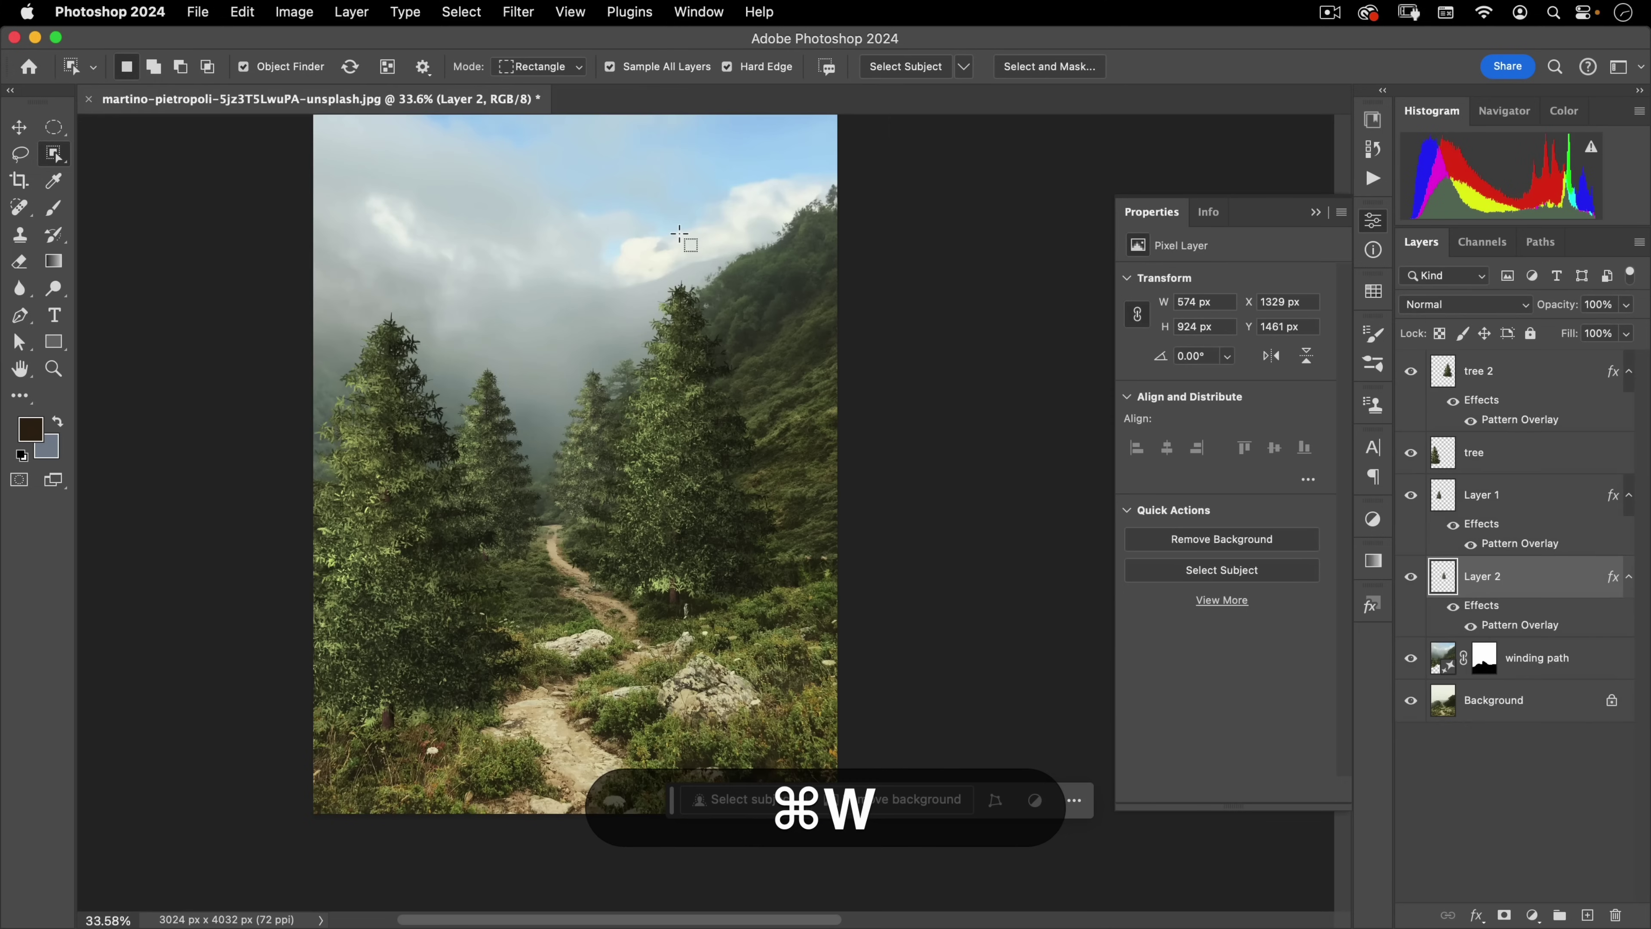
Paste the elk above the winding path and scale it to about 53%, raised behind the spruces
{"action": "left_click", "coordinate": [1436, 667]}
{"action": "key", "text": "super+v"}
{"action": "key", "text": "super+t"}
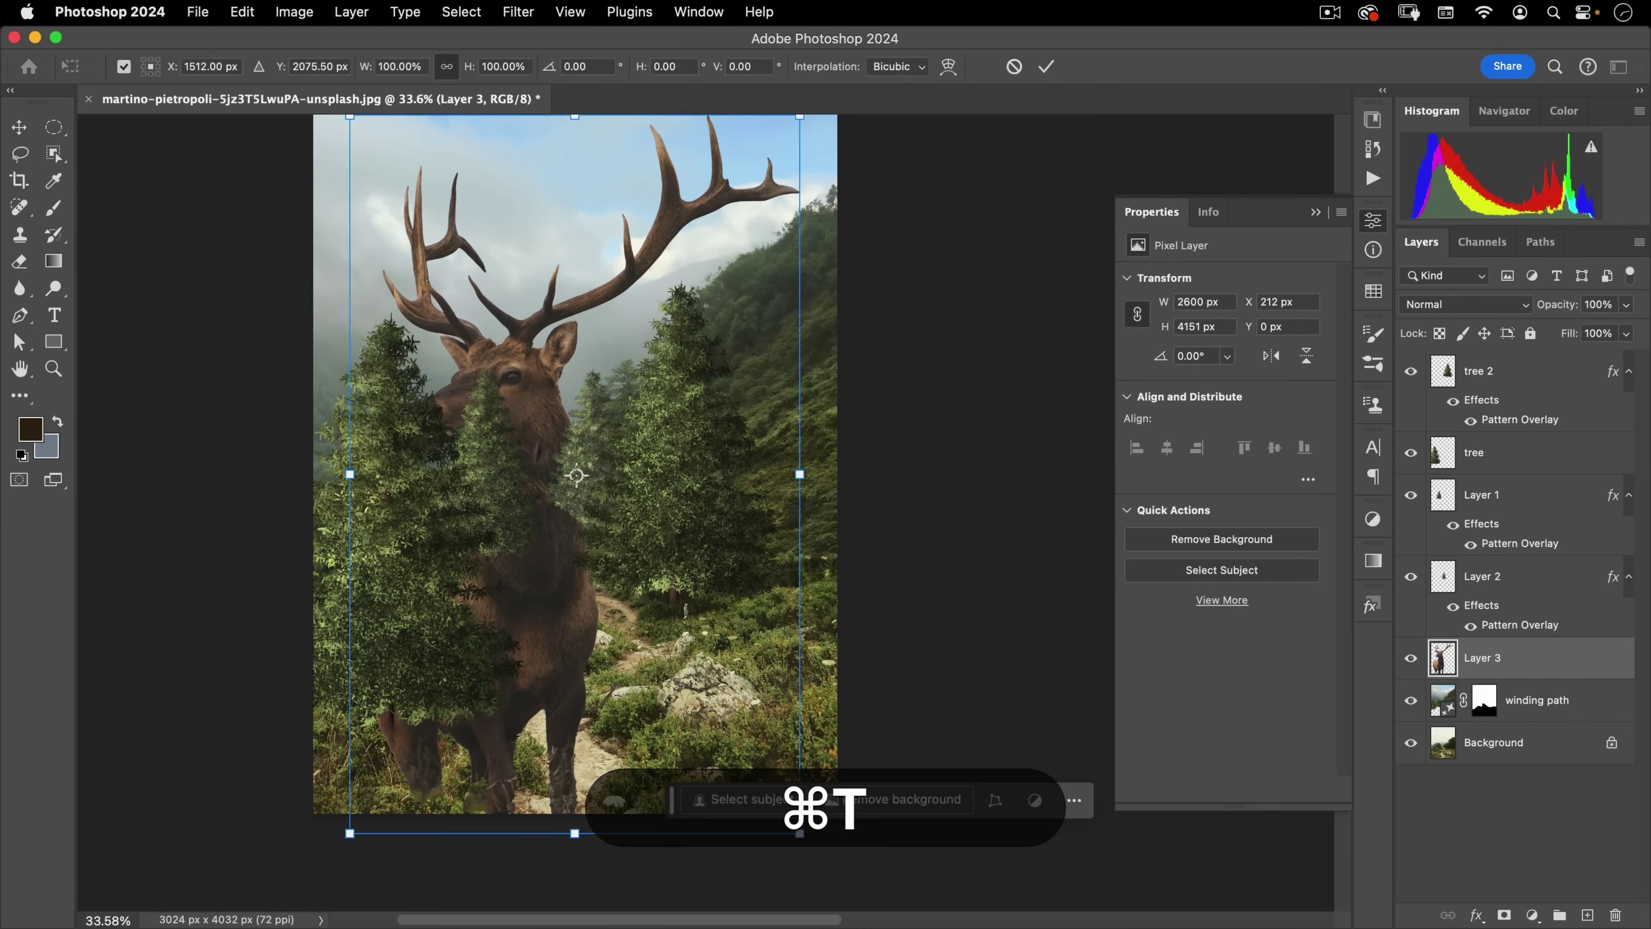
{"action": "left_click_drag", "start_coordinate": [350, 833], "coordinate": [533, 541]}
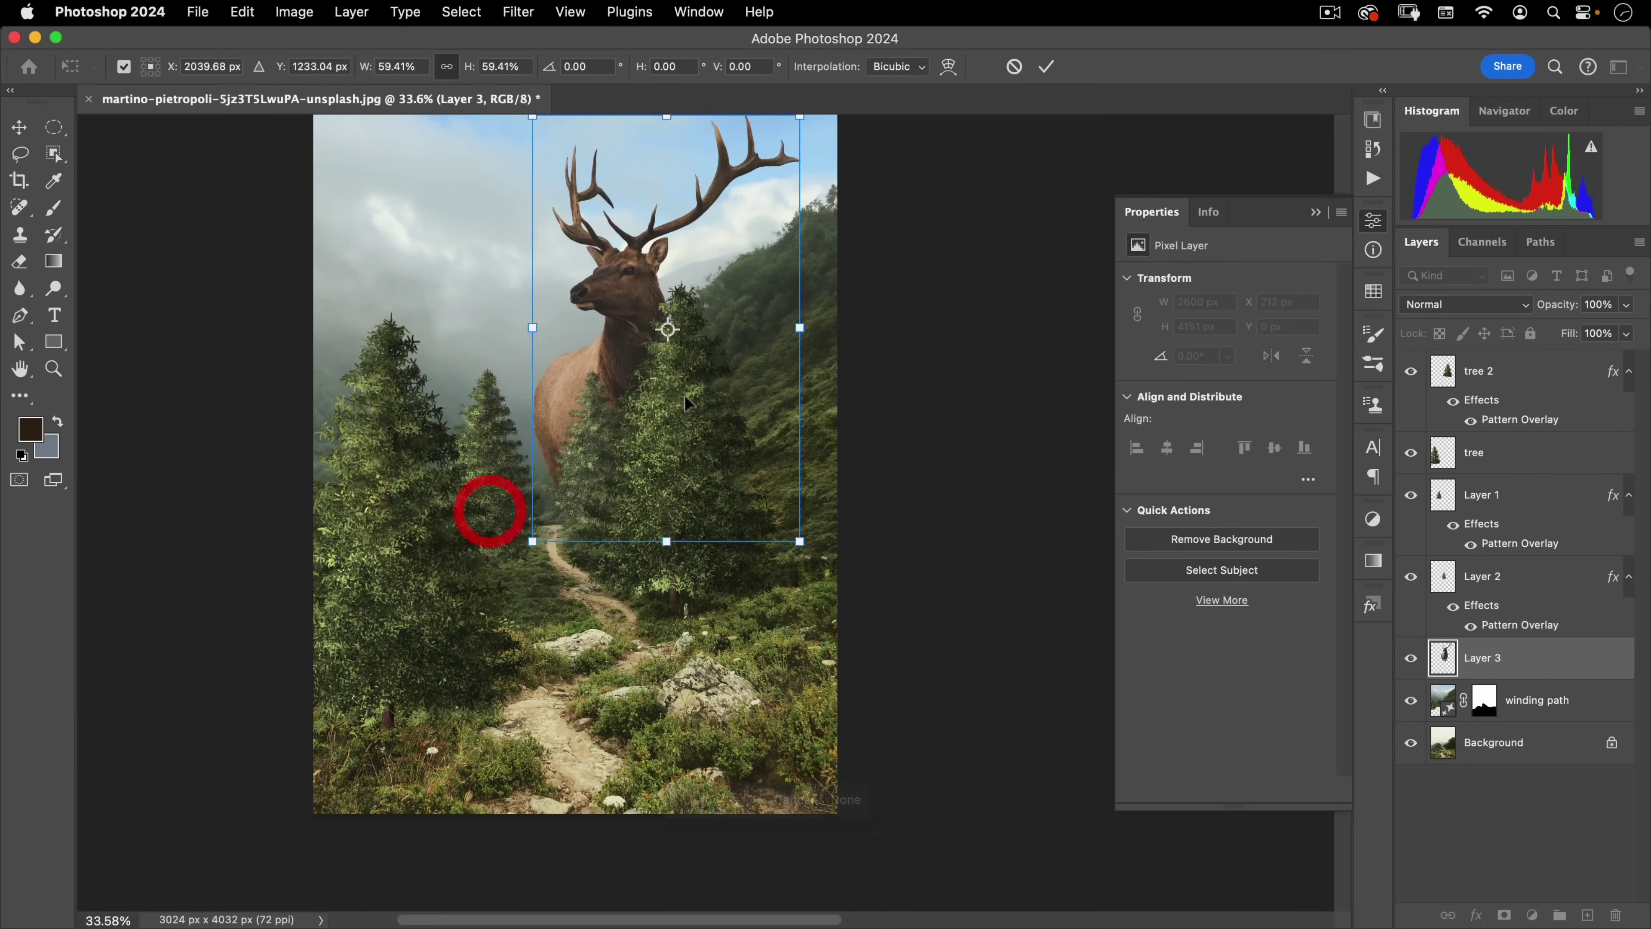
{"action": "left_click_drag", "start_coordinate": [685, 403], "coordinate": [645, 447]}
{"action": "left_click_drag", "start_coordinate": [754, 185], "coordinate": [737, 221]}
{"action": "left_click_drag", "start_coordinate": [670, 402], "coordinate": [668, 384]}
{"action": "left_click_drag", "start_coordinate": [732, 219], "coordinate": [737, 215]}
{"action": "double_click", "coordinate": [634, 288]}
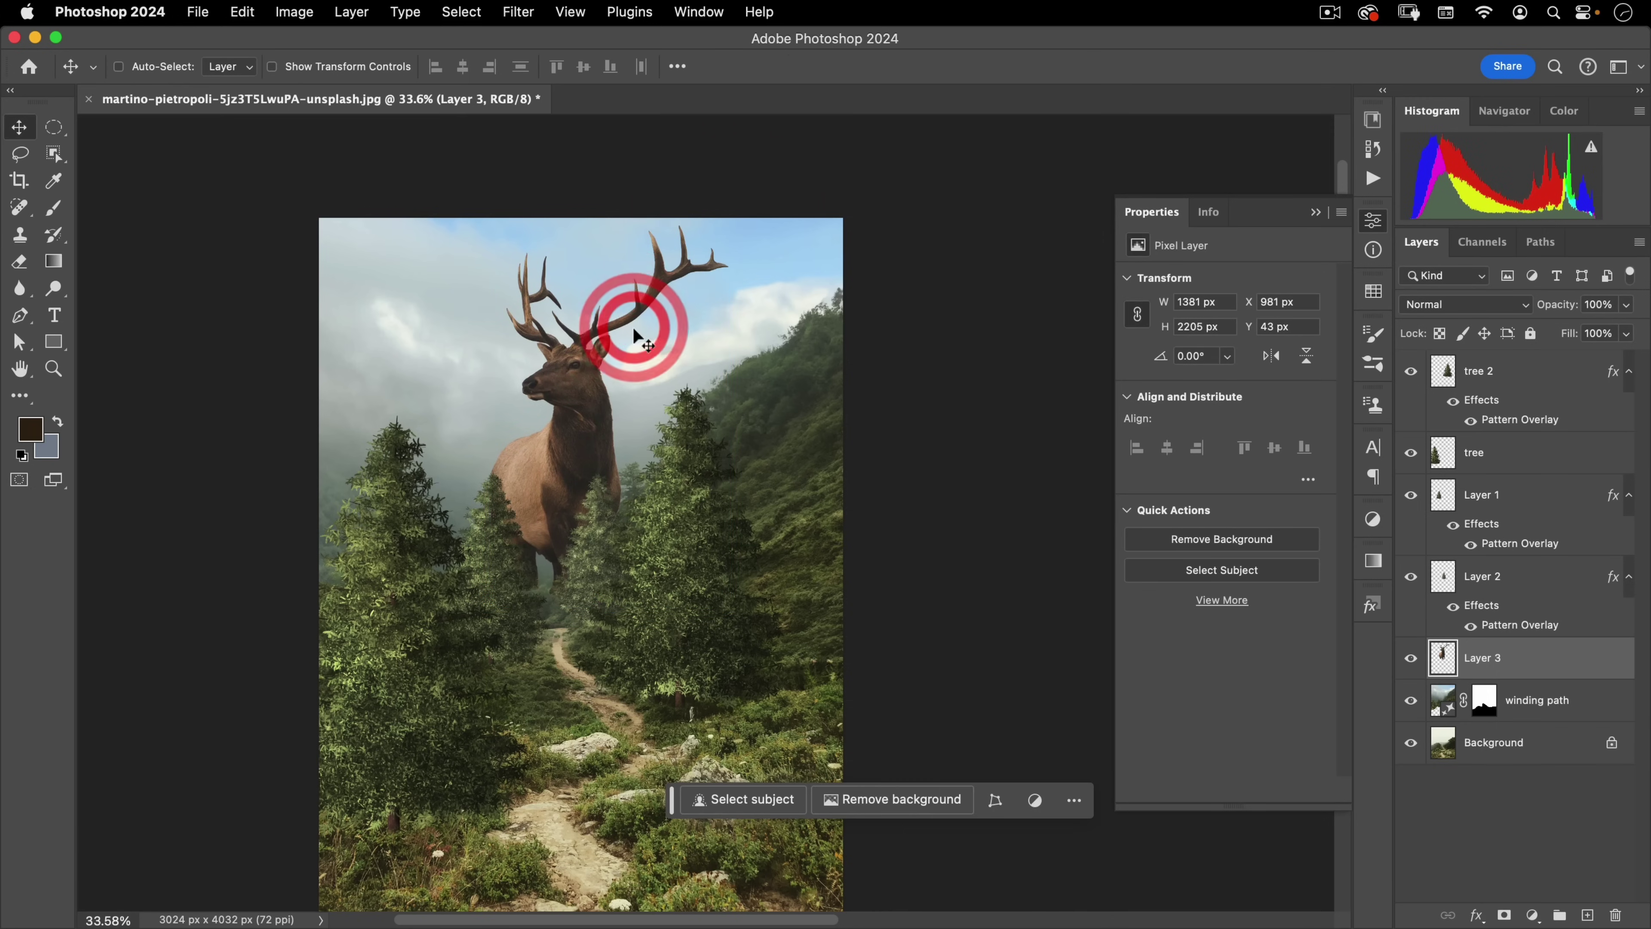
Nudge the elk slightly left and zoom in to check its placement
{"action": "mouse_move", "coordinate": [616, 405]}
{"action": "left_mouse_down"}
{"action": "mouse_move", "coordinate": [658, 382]}
{"action": "mouse_move", "coordinate": [600, 421]}
{"action": "left_mouse_up"}
{"action": "left_click", "coordinate": [608, 405], "text": "super"}
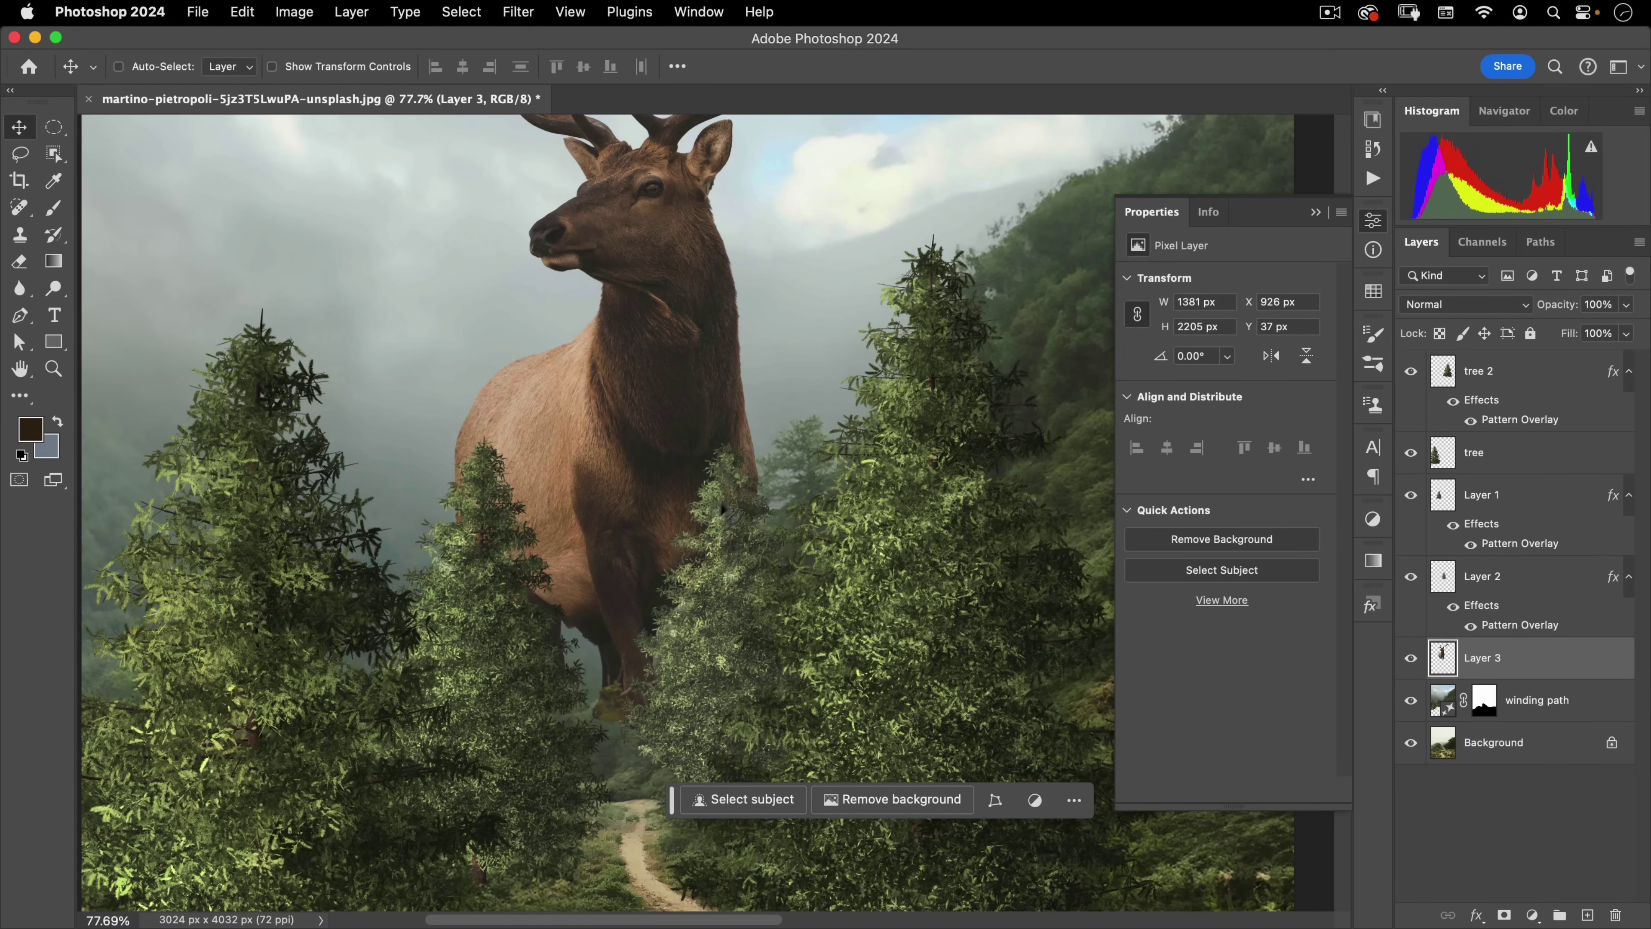
{"action": "left_click_drag", "start_coordinate": [703, 511], "coordinate": [634, 579]}
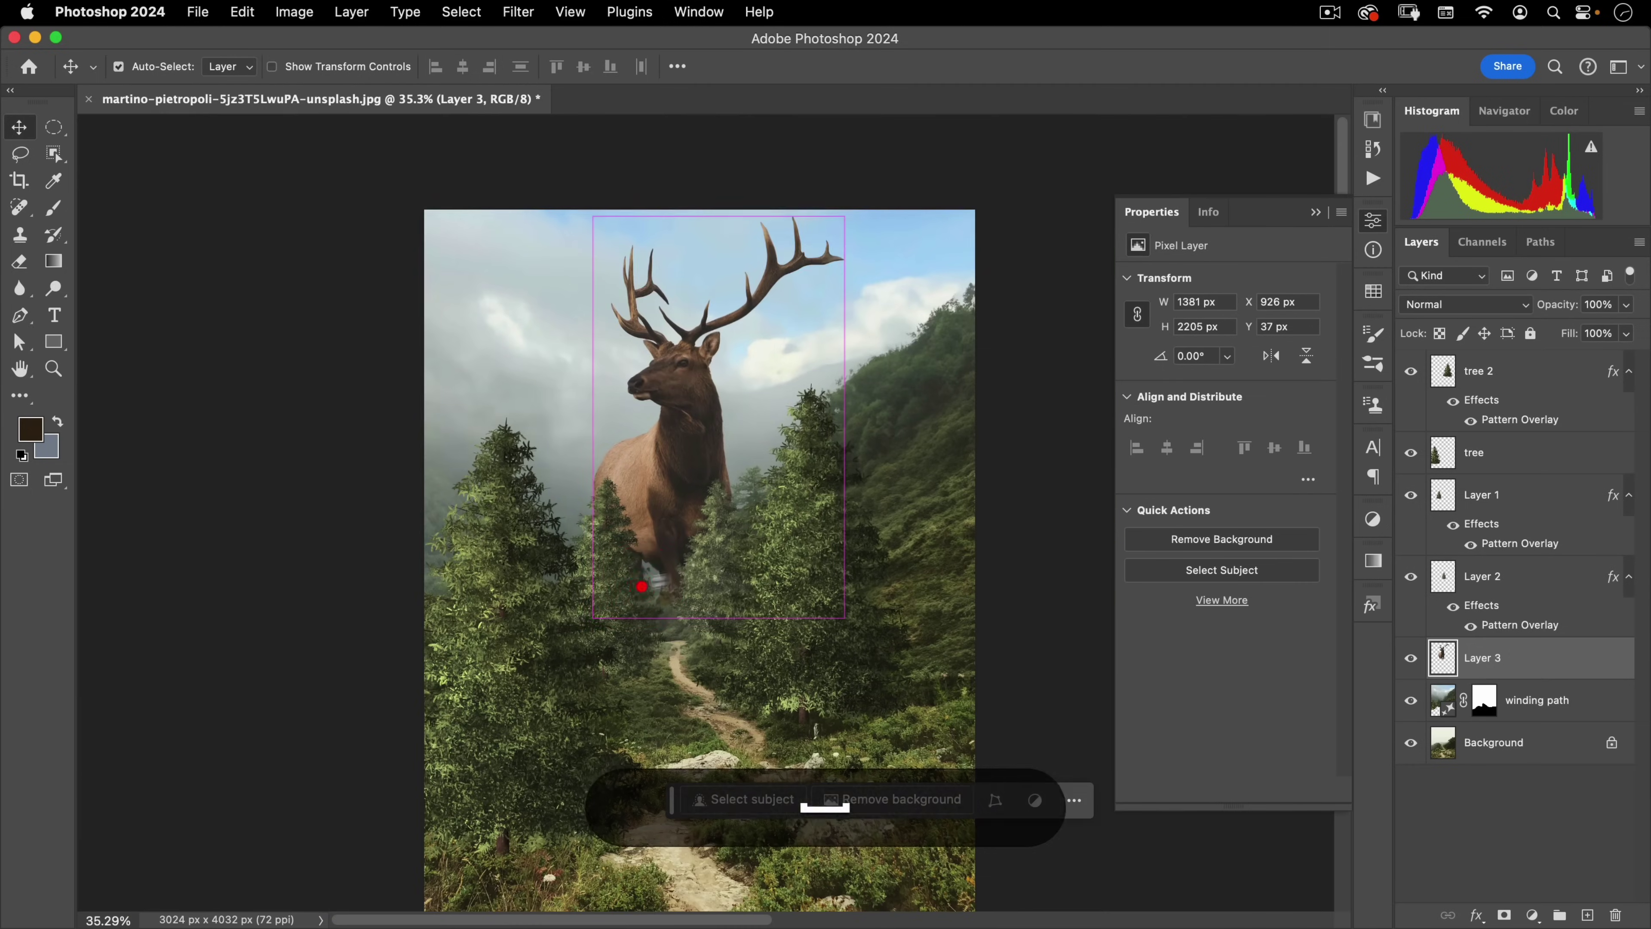
{"action": "left_click_drag", "start_coordinate": [756, 585], "coordinate": [686, 534]}
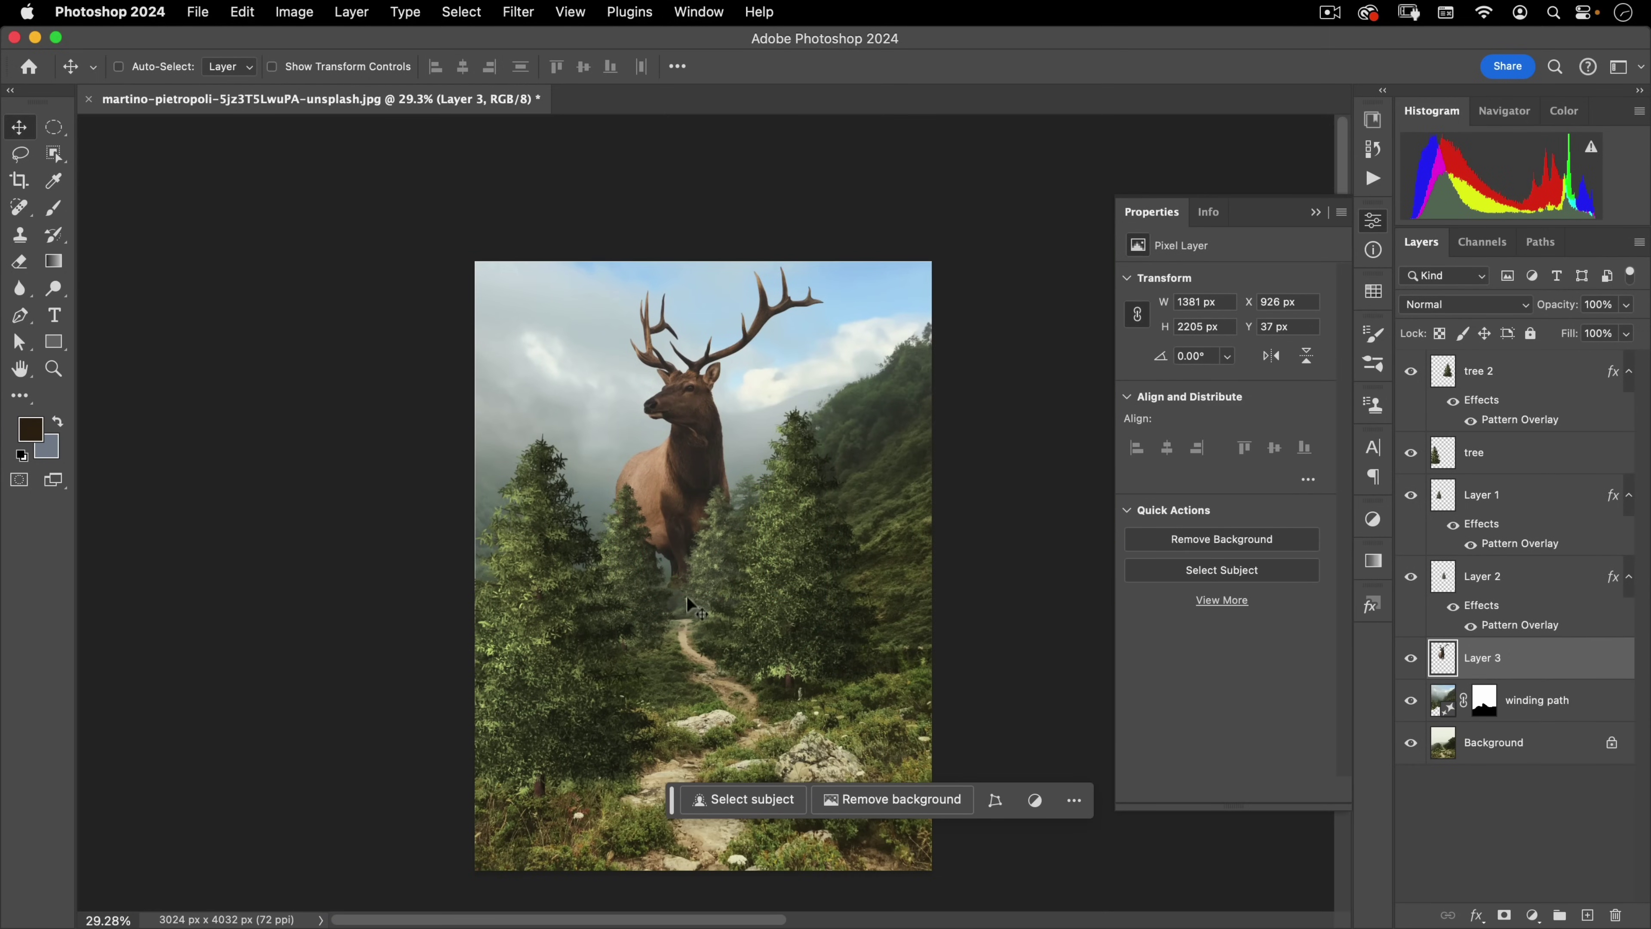
{"action": "left_click_drag", "start_coordinate": [847, 551], "coordinate": [795, 507]}
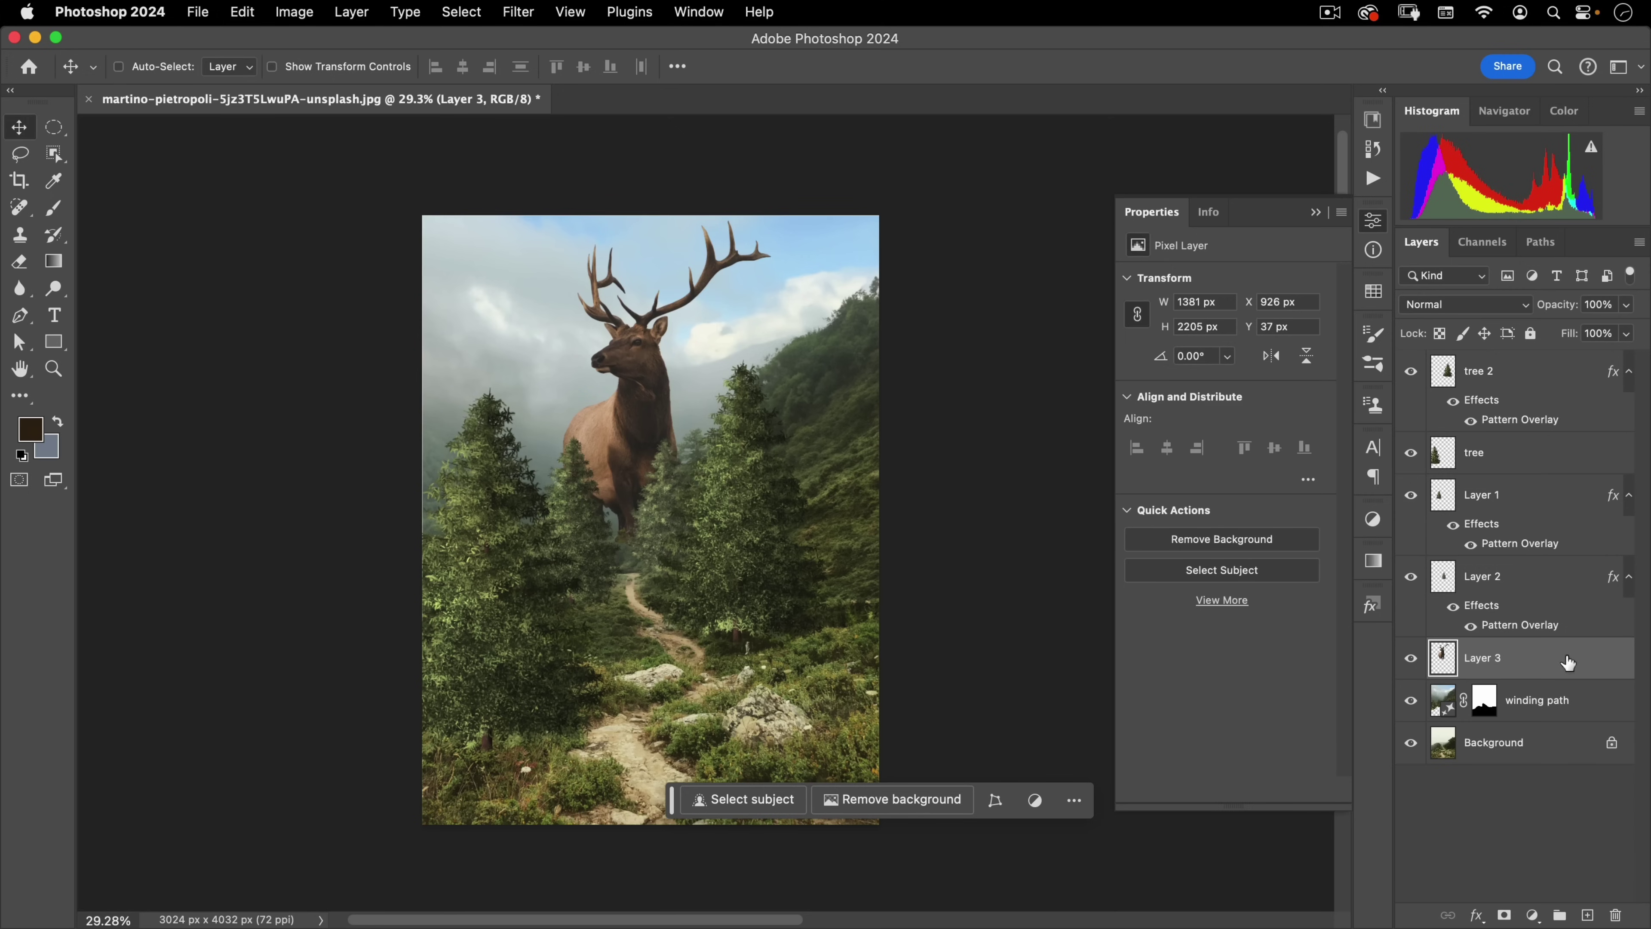
Convert Layer 3 to a smart object and apply Curves lifting its black point to output 30
{"action": "right_click", "coordinate": [1588, 668]}
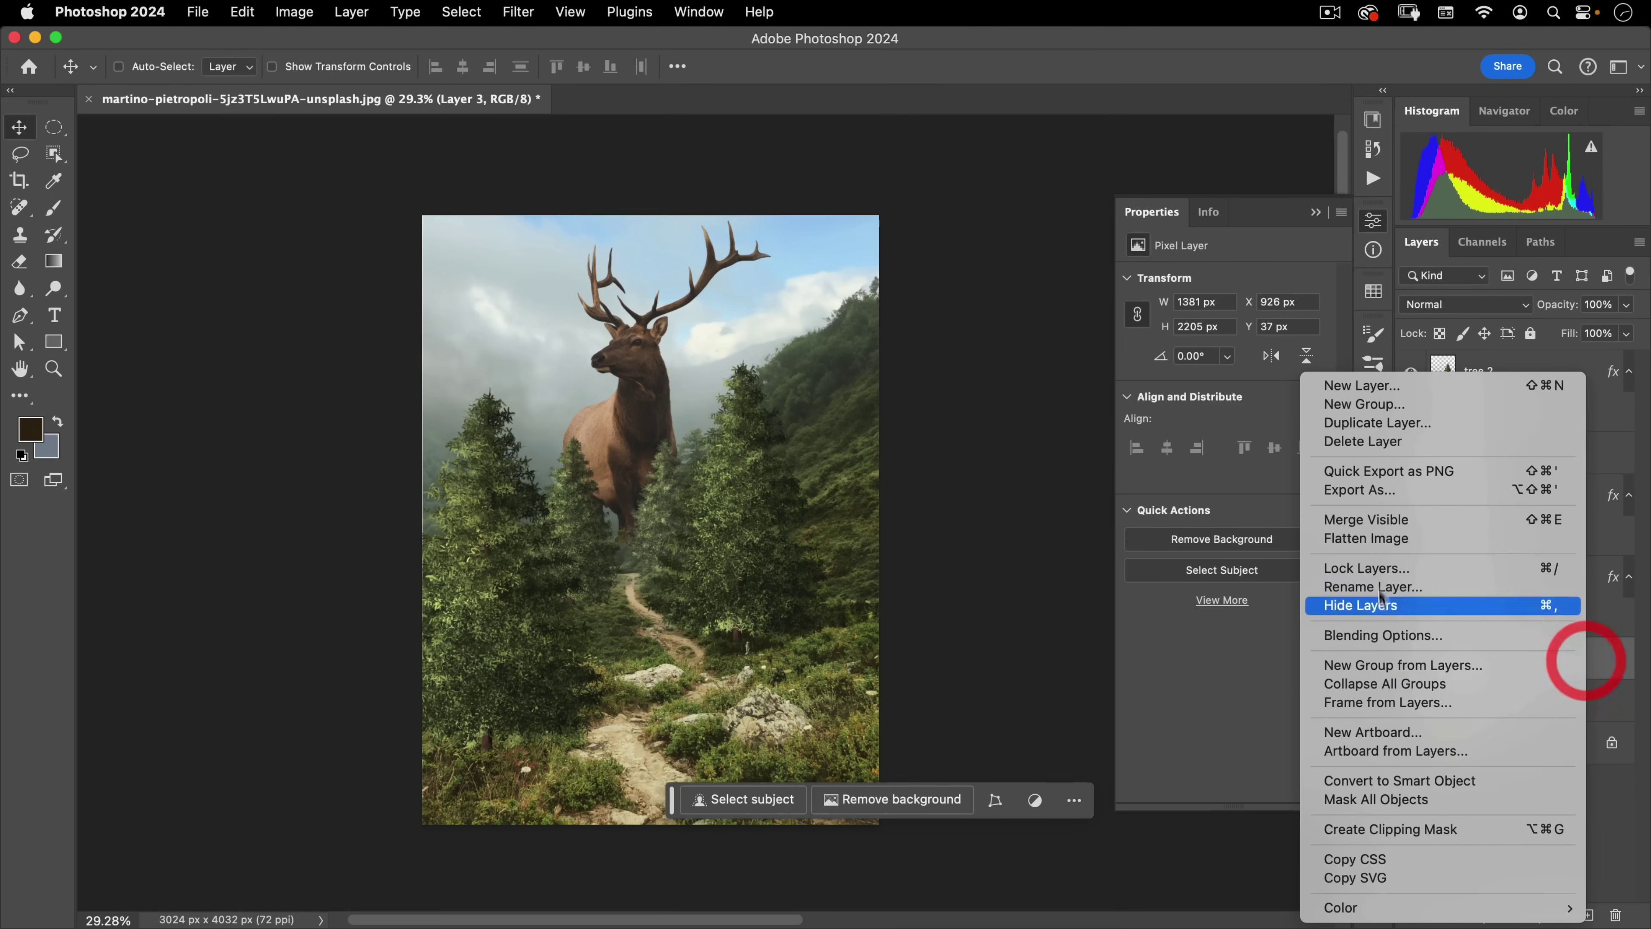
{"action": "left_click", "coordinate": [1392, 780]}
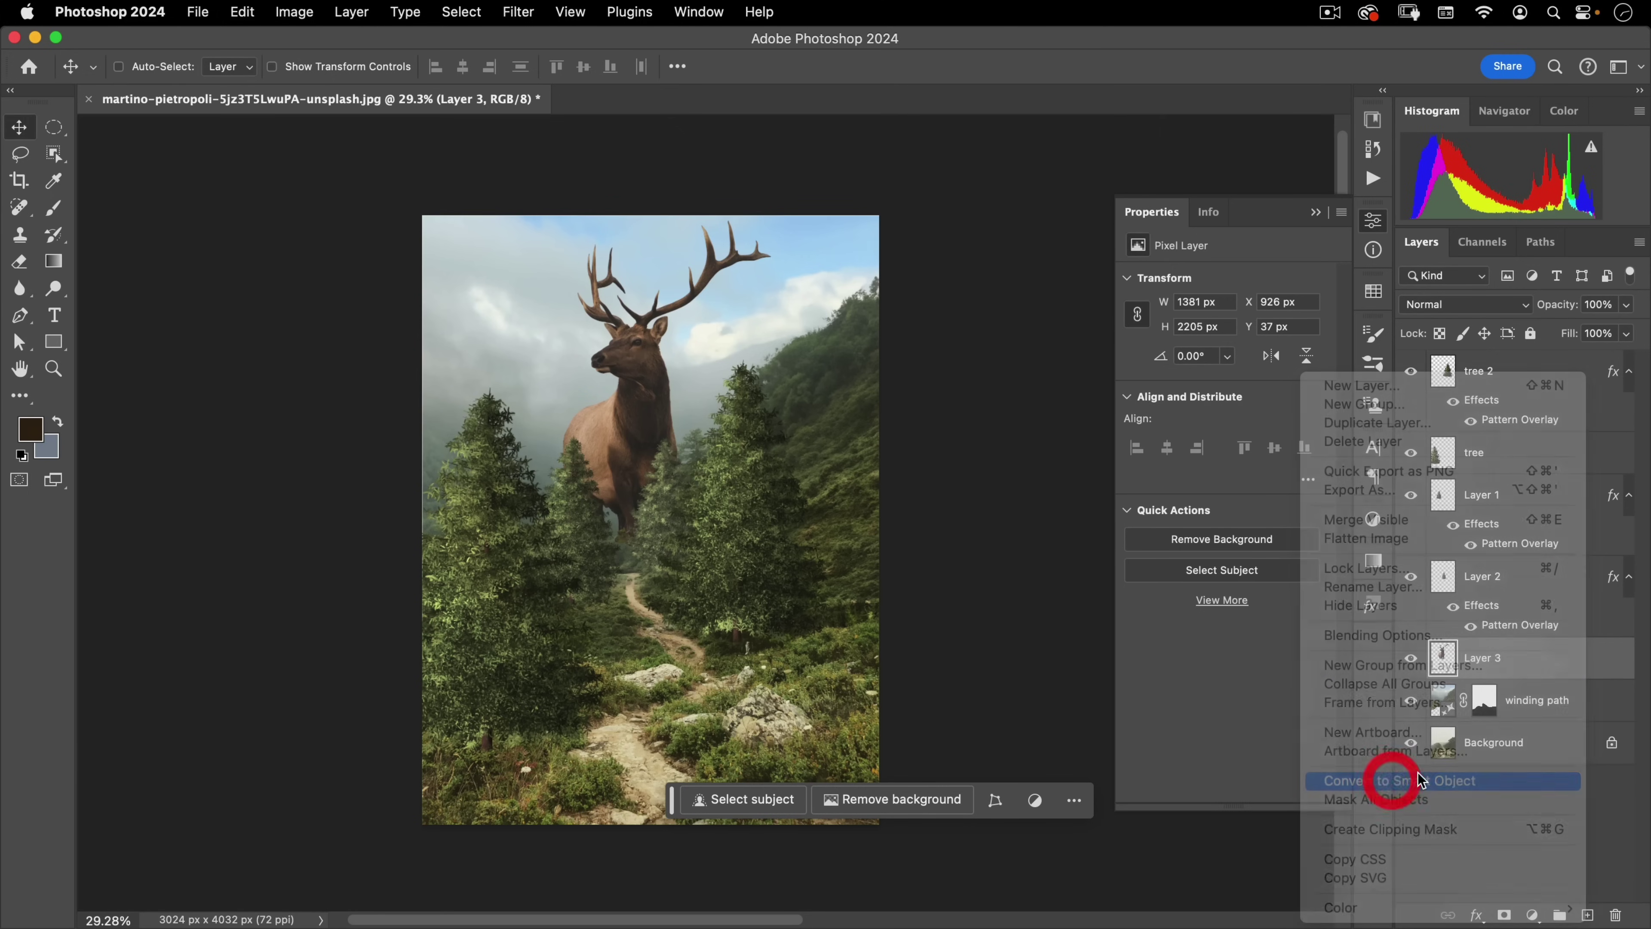
{"action": "key", "text": "super+m"}
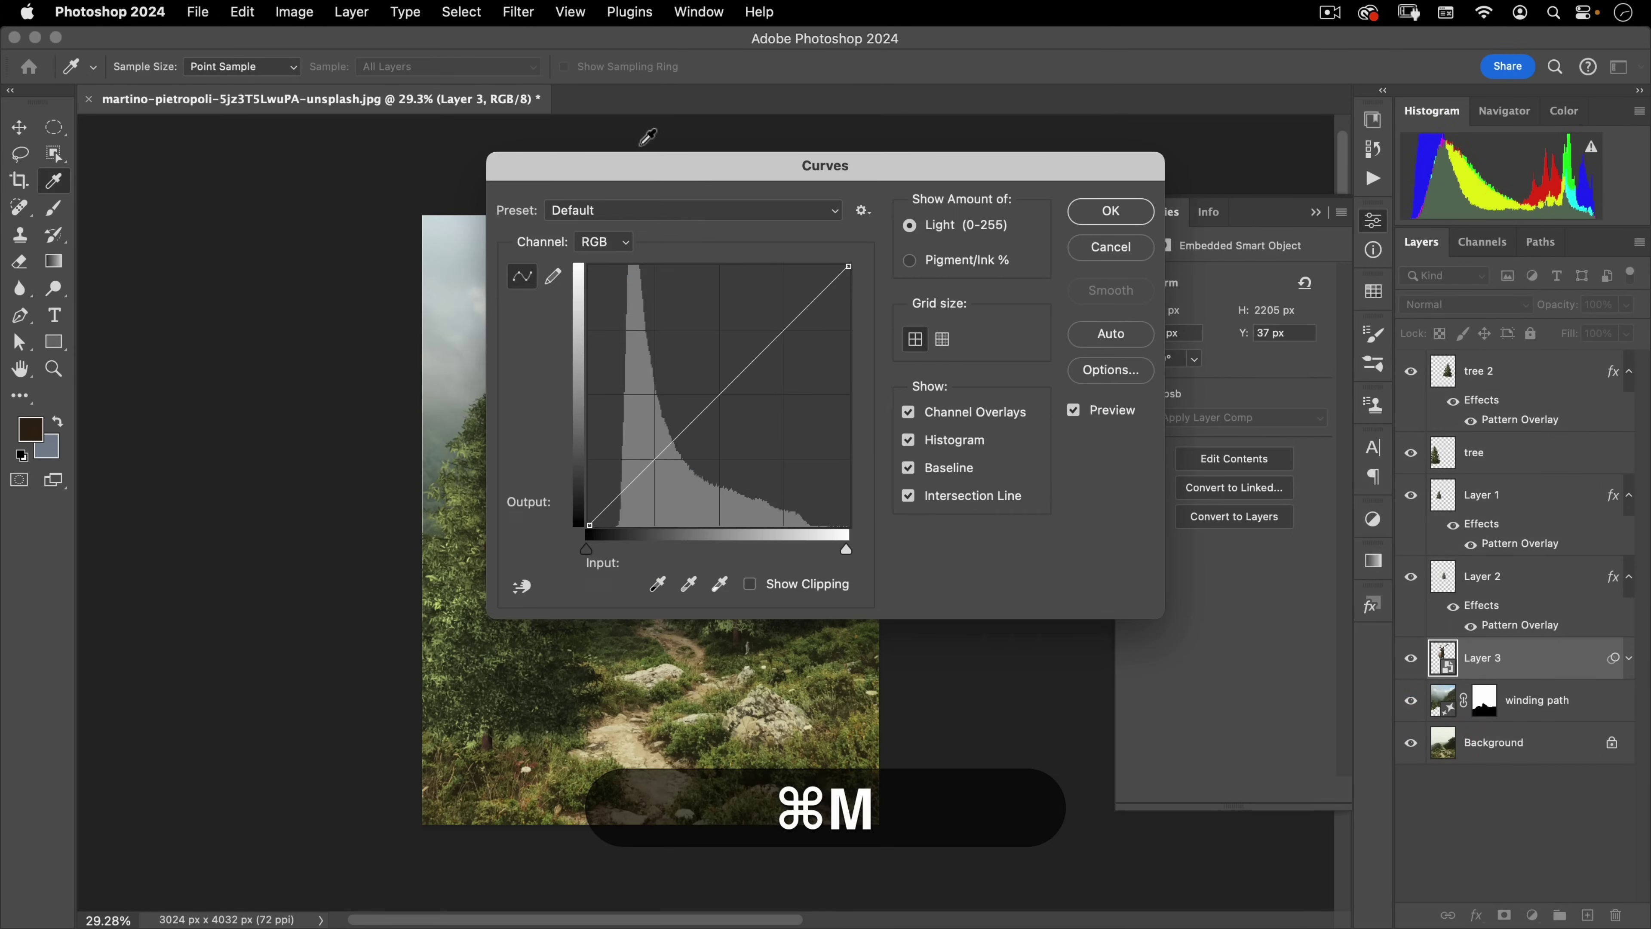
{"action": "left_click_drag", "start_coordinate": [648, 172], "coordinate": [1019, 196]}
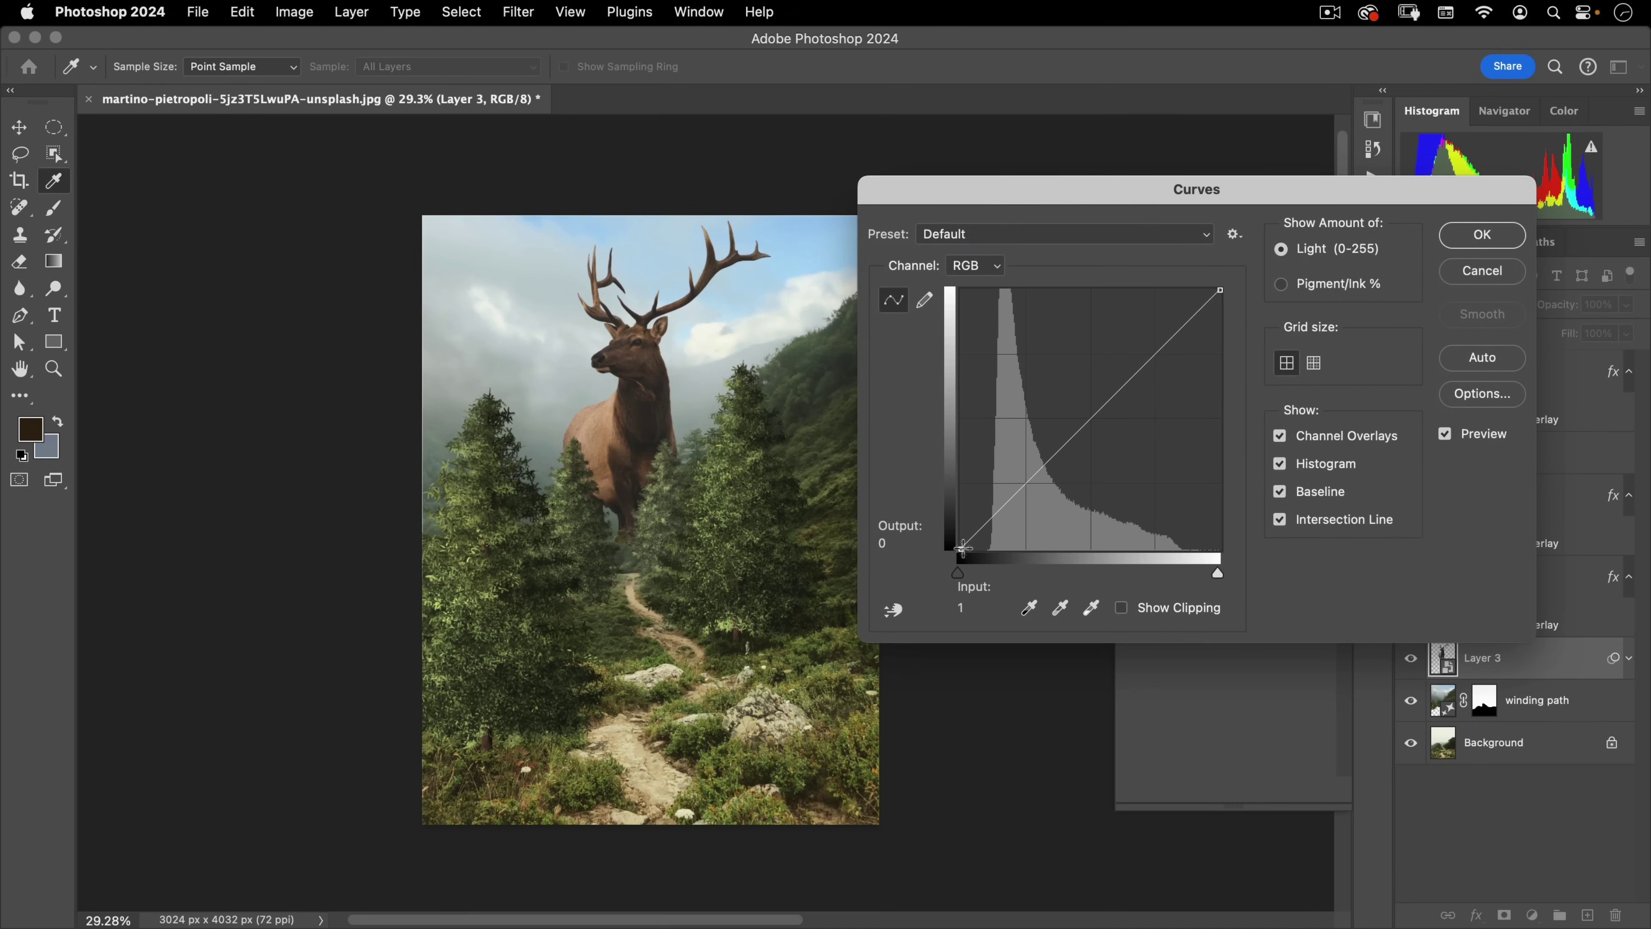
{"action": "left_click_drag", "start_coordinate": [963, 548], "coordinate": [954, 518]}
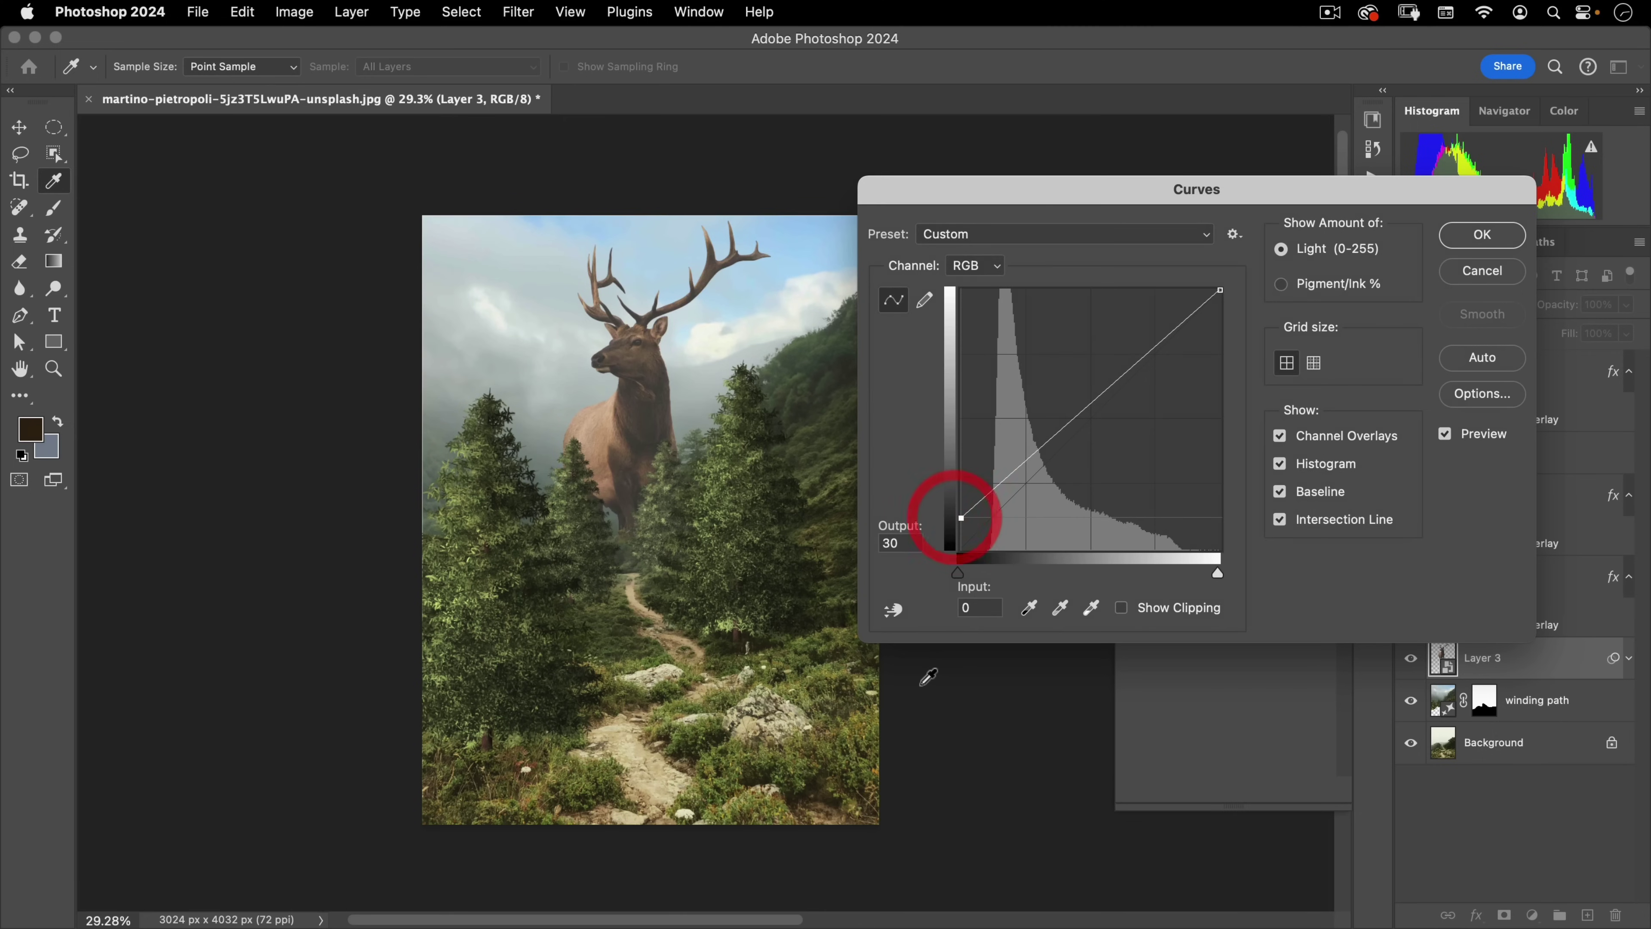
{"action": "left_click", "coordinate": [1479, 249]}
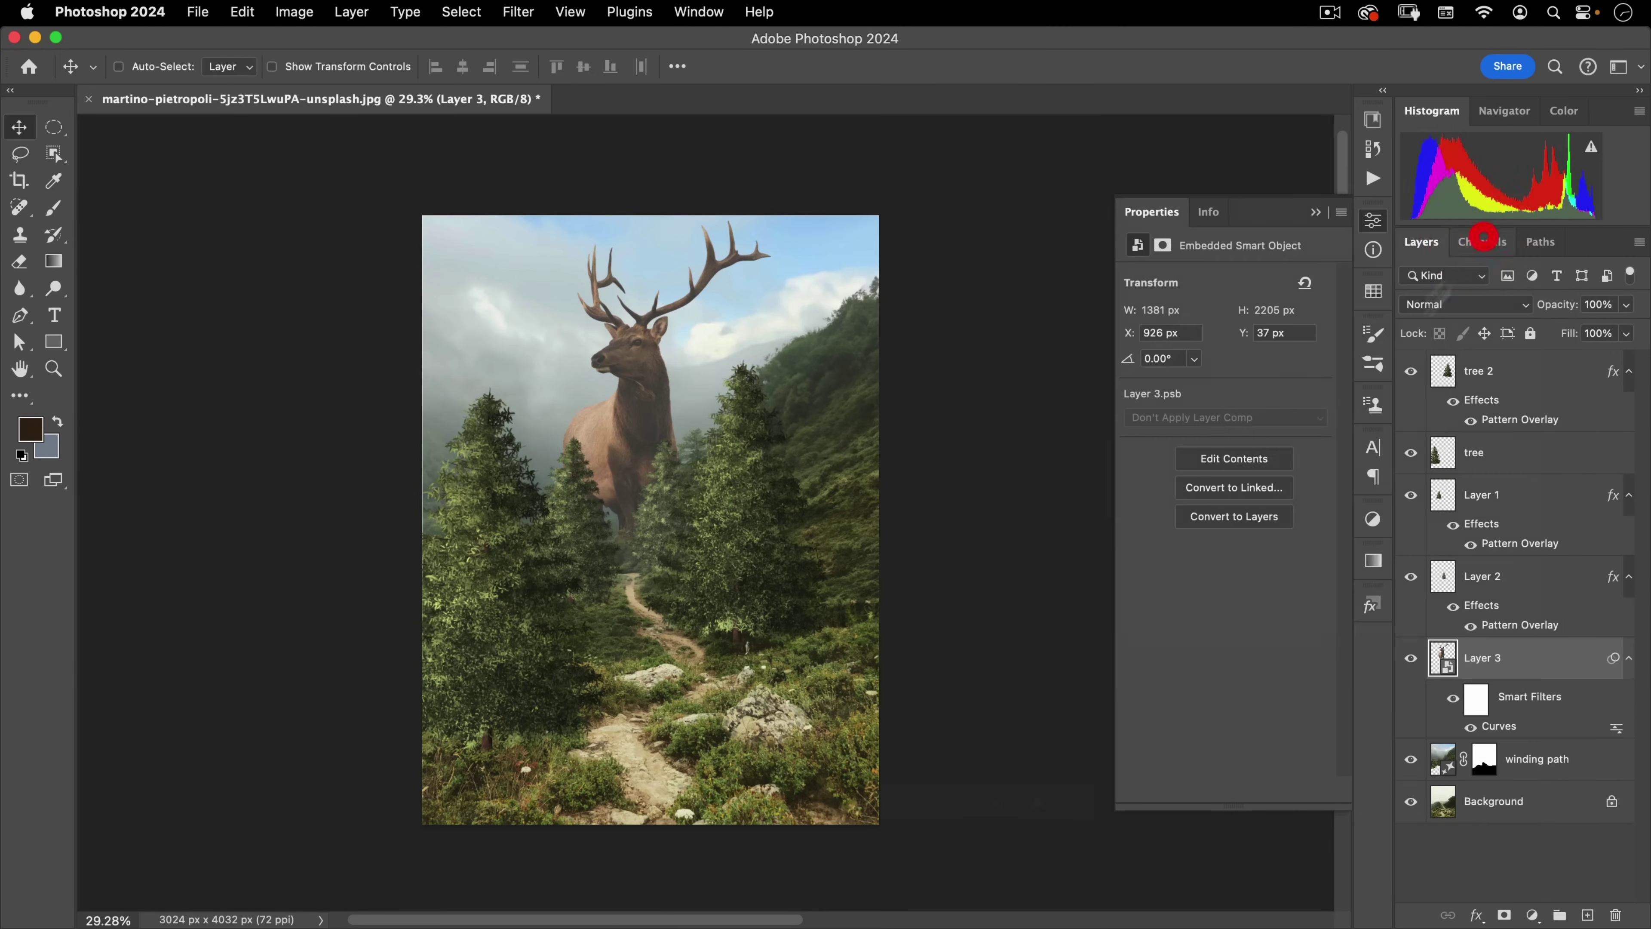
Open the hiker photo magne-6Vzo7JuHeEA-unsplash.jpg
{"action": "left_click", "coordinate": [191, 14]}
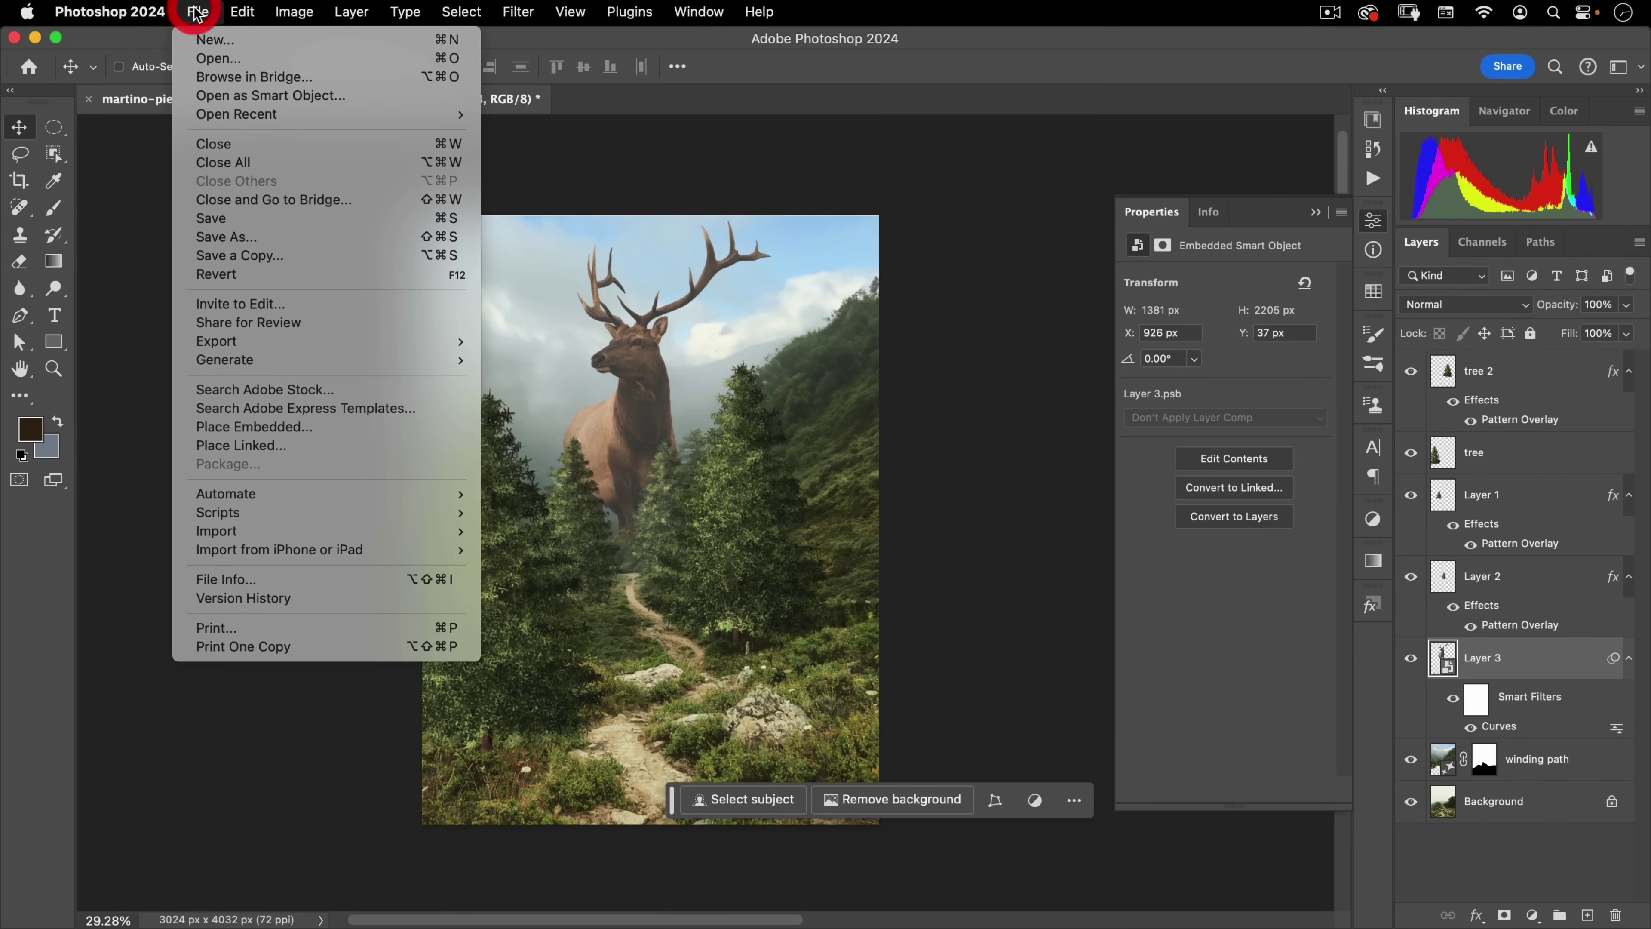
{"action": "left_click", "coordinate": [195, 60]}
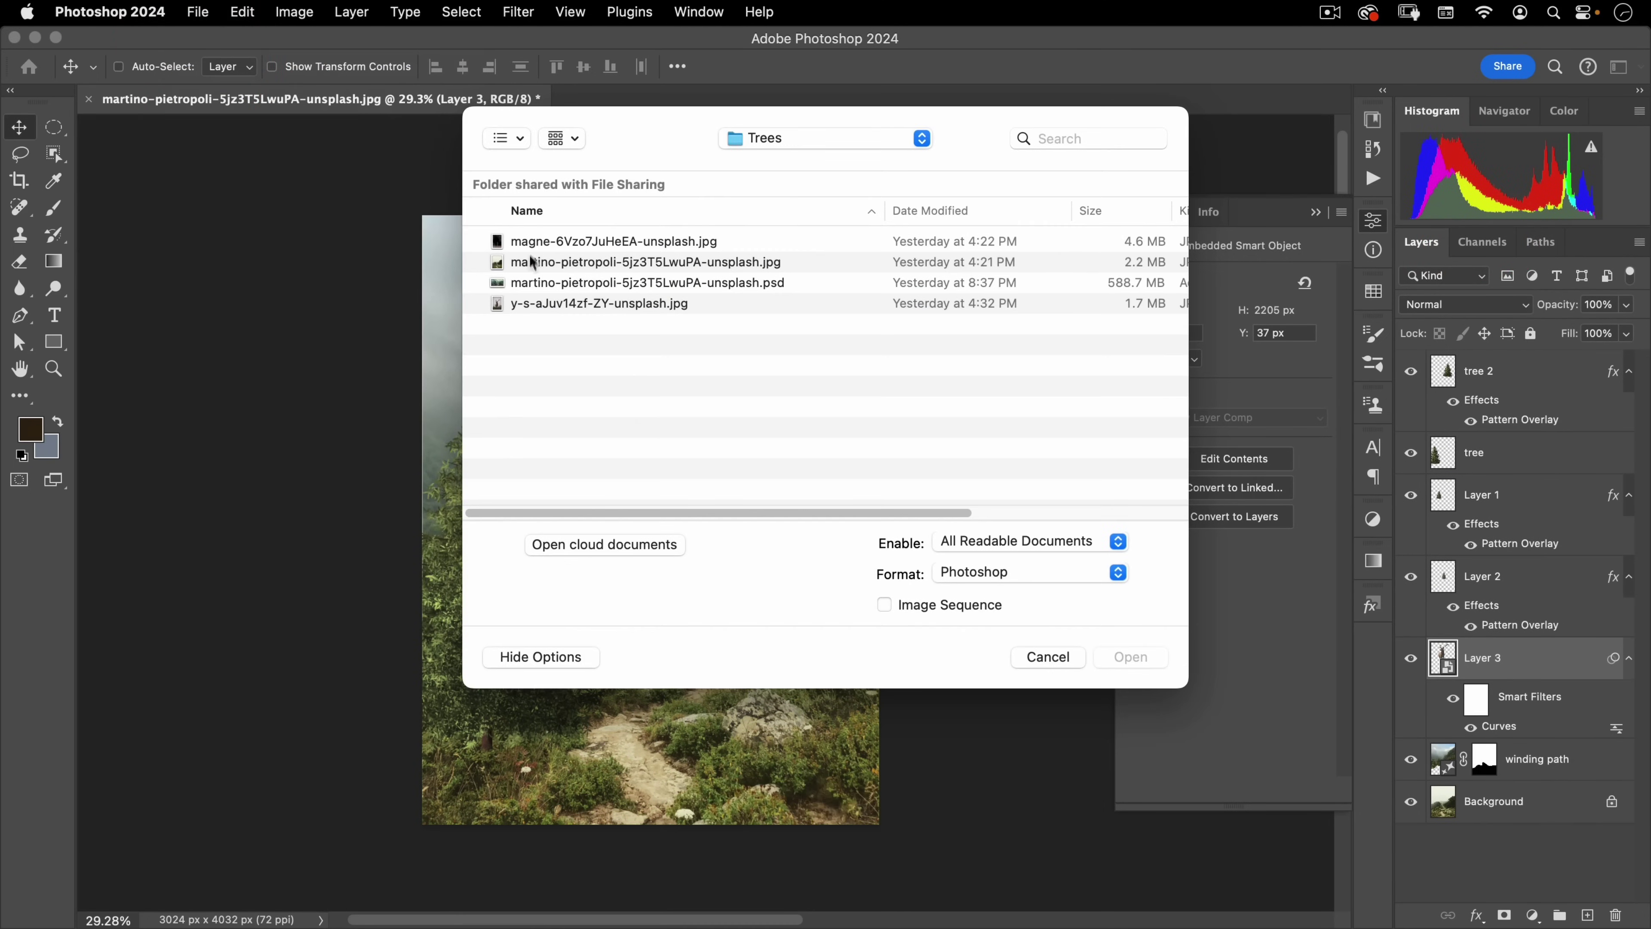
{"action": "double_click", "coordinate": [530, 241]}
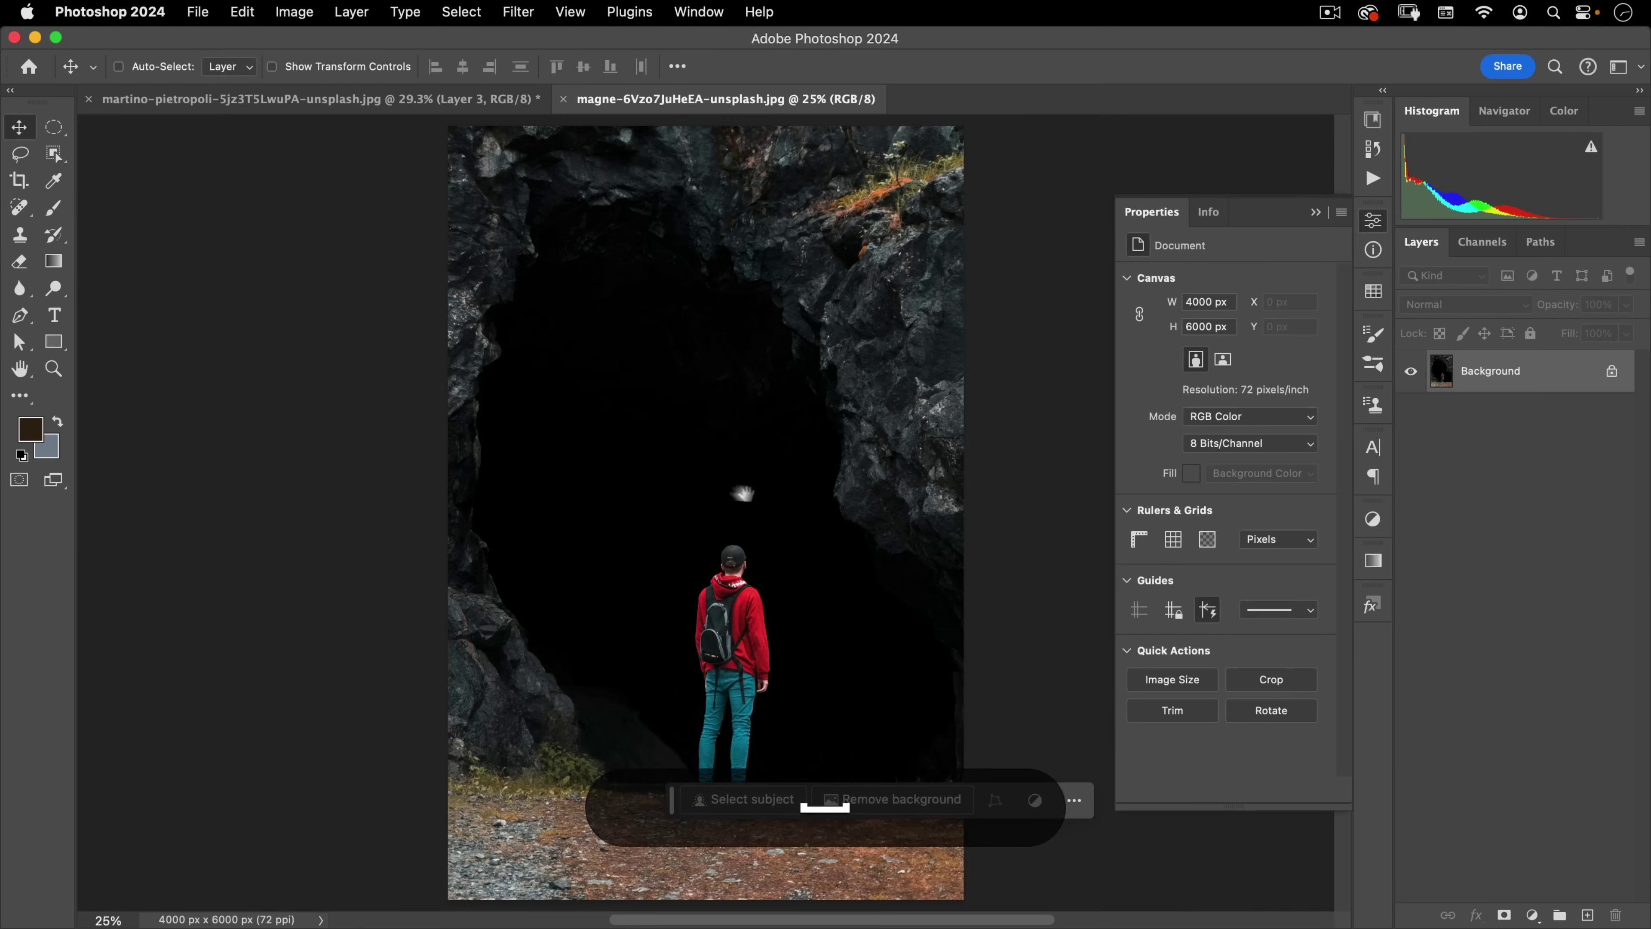
Select the hiker plus his shoes and the ground beneath, copy merged, and close the photo
{"action": "left_click", "coordinate": [52, 150]}
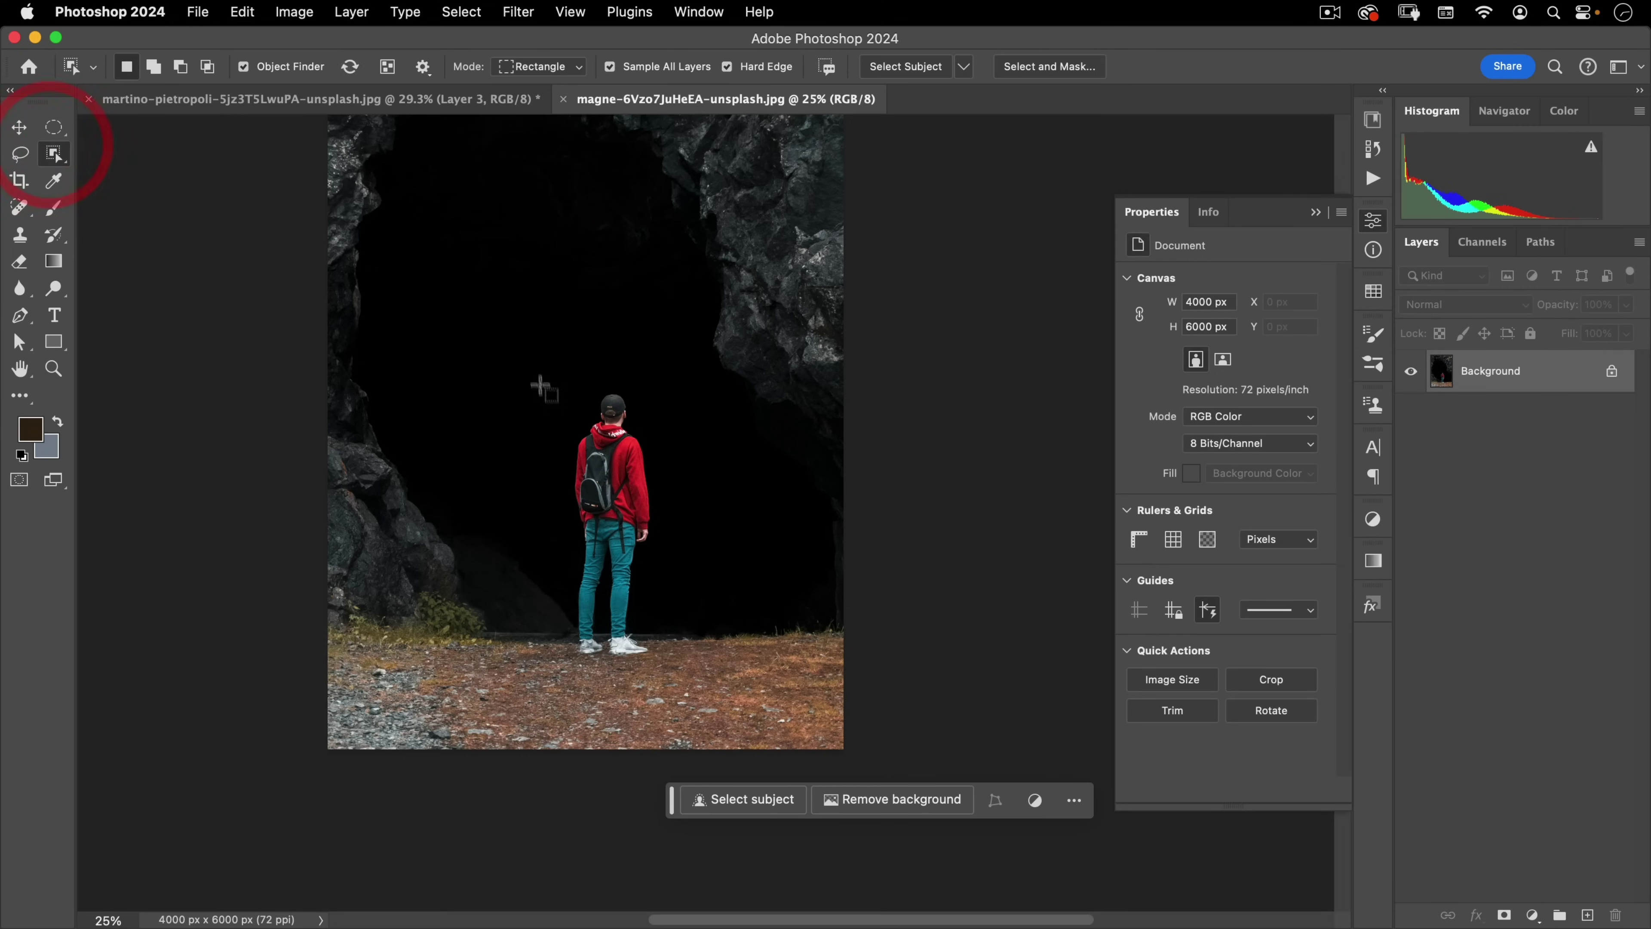
{"action": "left_click_drag", "start_coordinate": [562, 375], "coordinate": [671, 669]}
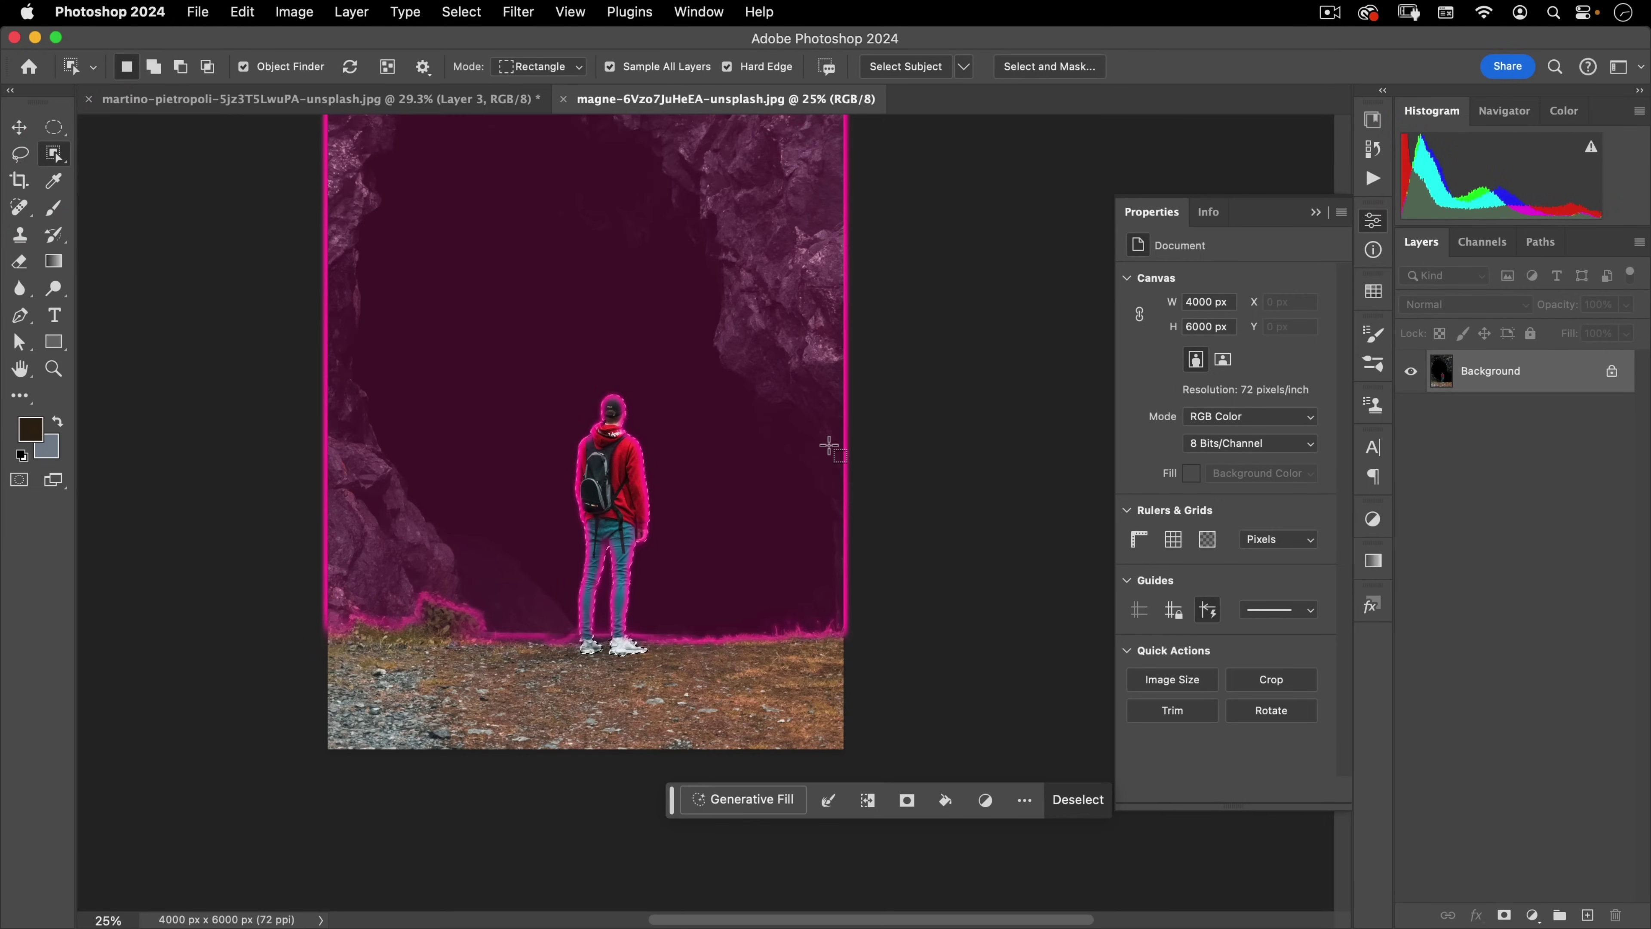
{"action": "scroll", "coordinate": [634, 660], "scroll_direction": "up", "scroll_amount": 5}
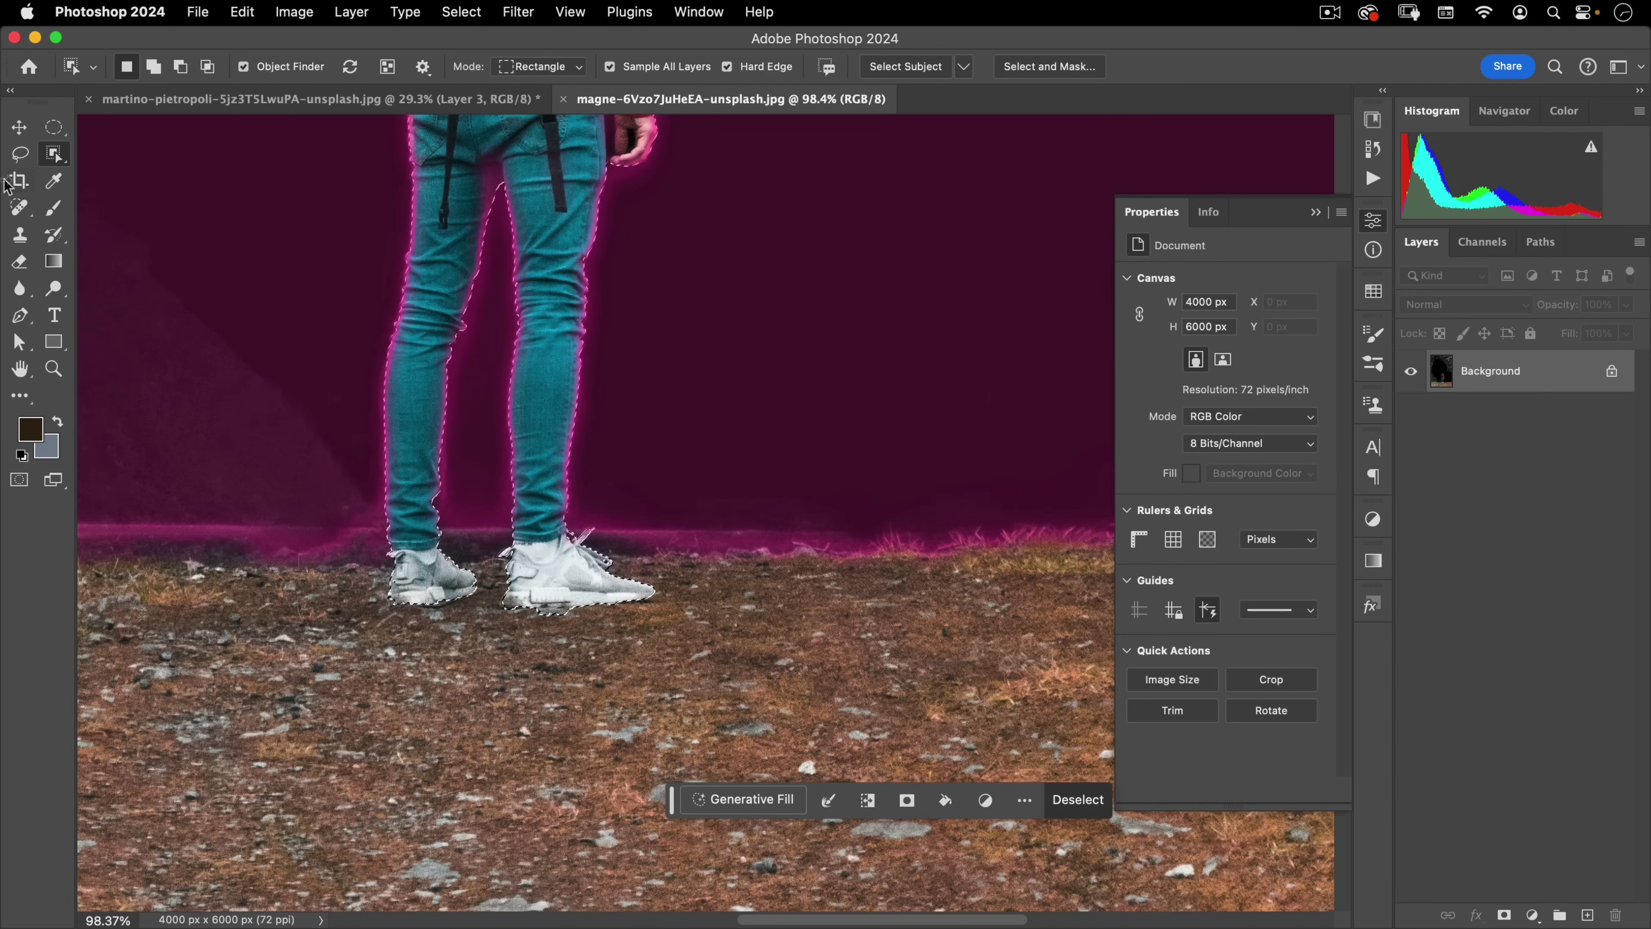
{"action": "left_click", "coordinate": [19, 154]}
{"action": "key", "text": "shift"}
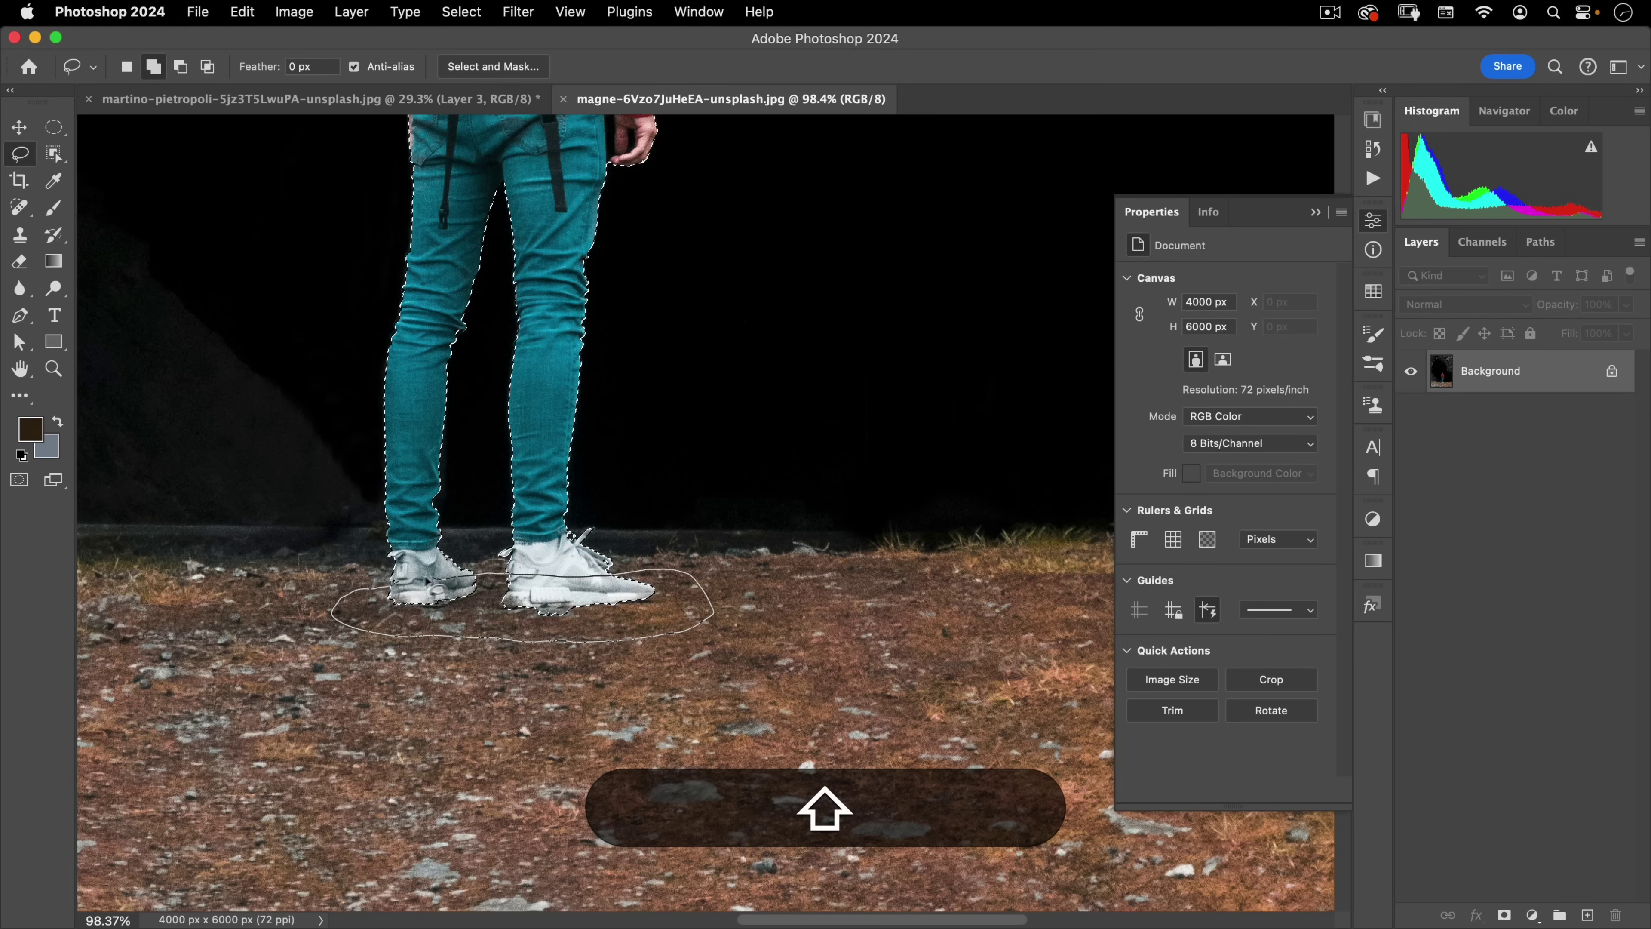
{"action": "left_click_drag", "start_coordinate": [429, 582], "coordinate": [656, 608]}
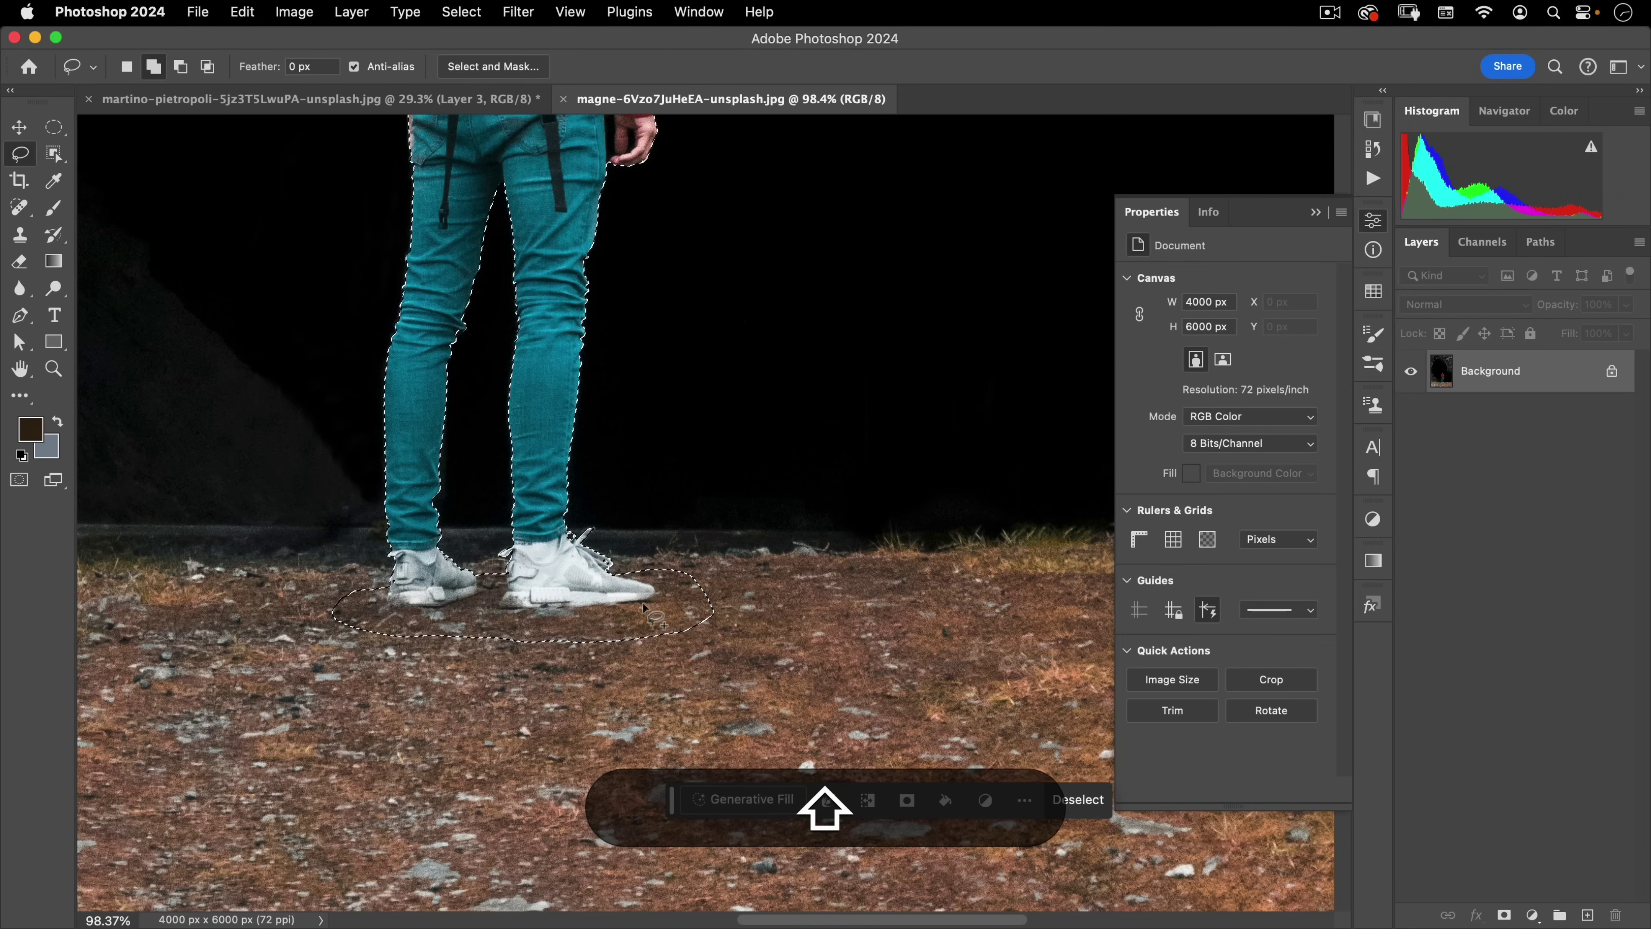
{"action": "key", "text": "shift+super+c"}
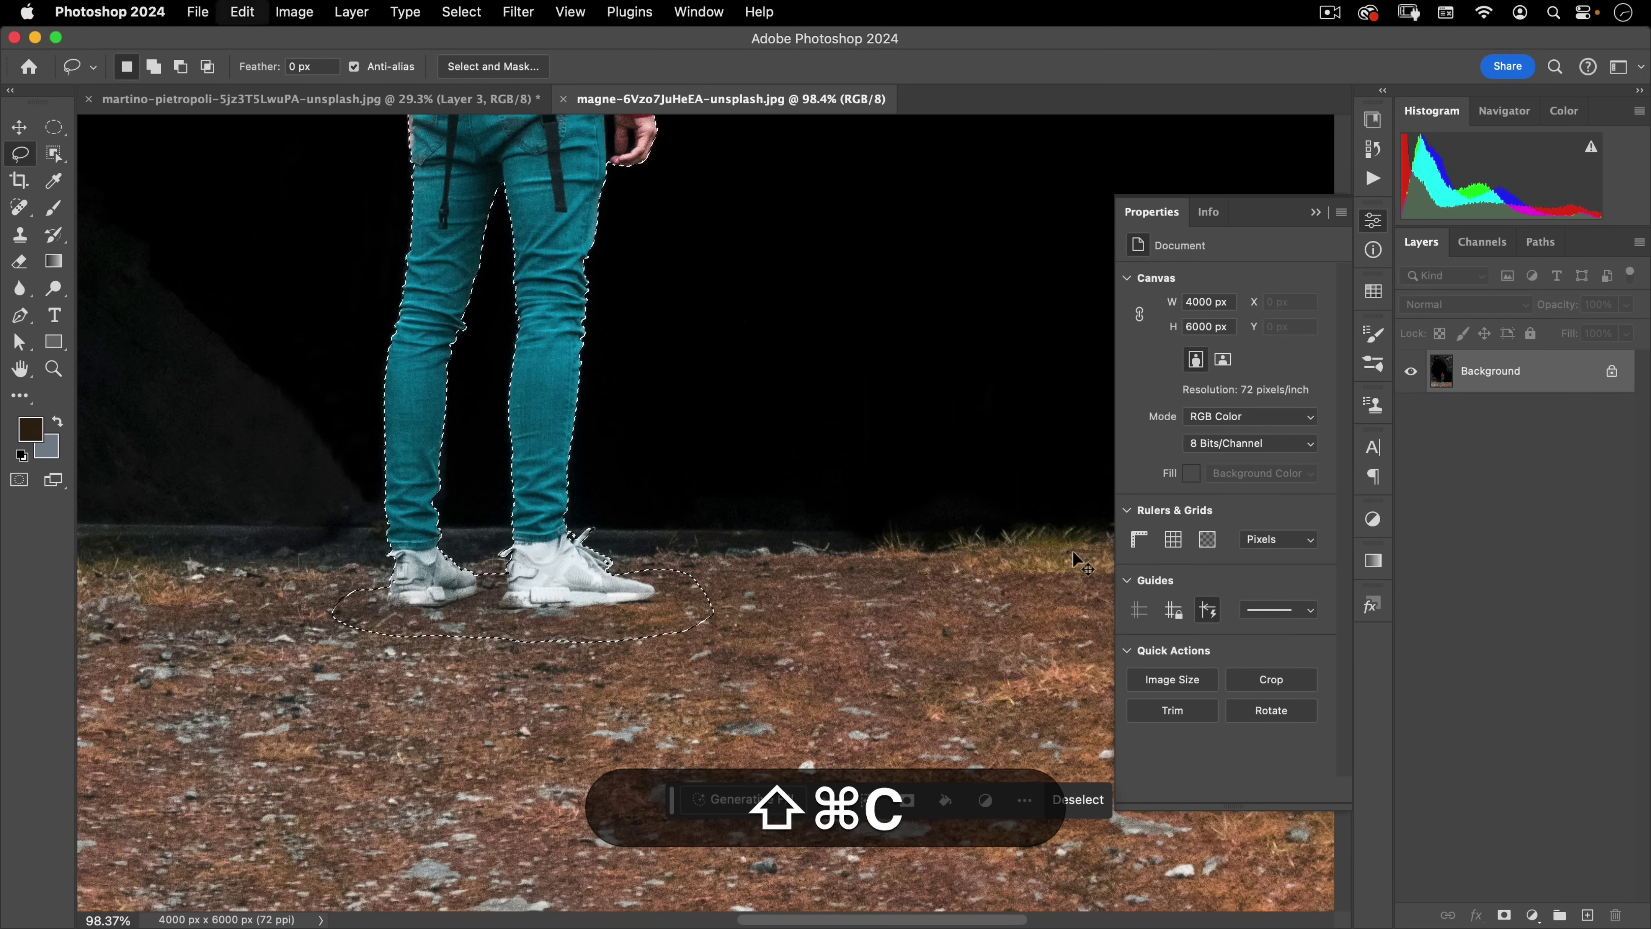
{"action": "key", "text": "super+w"}
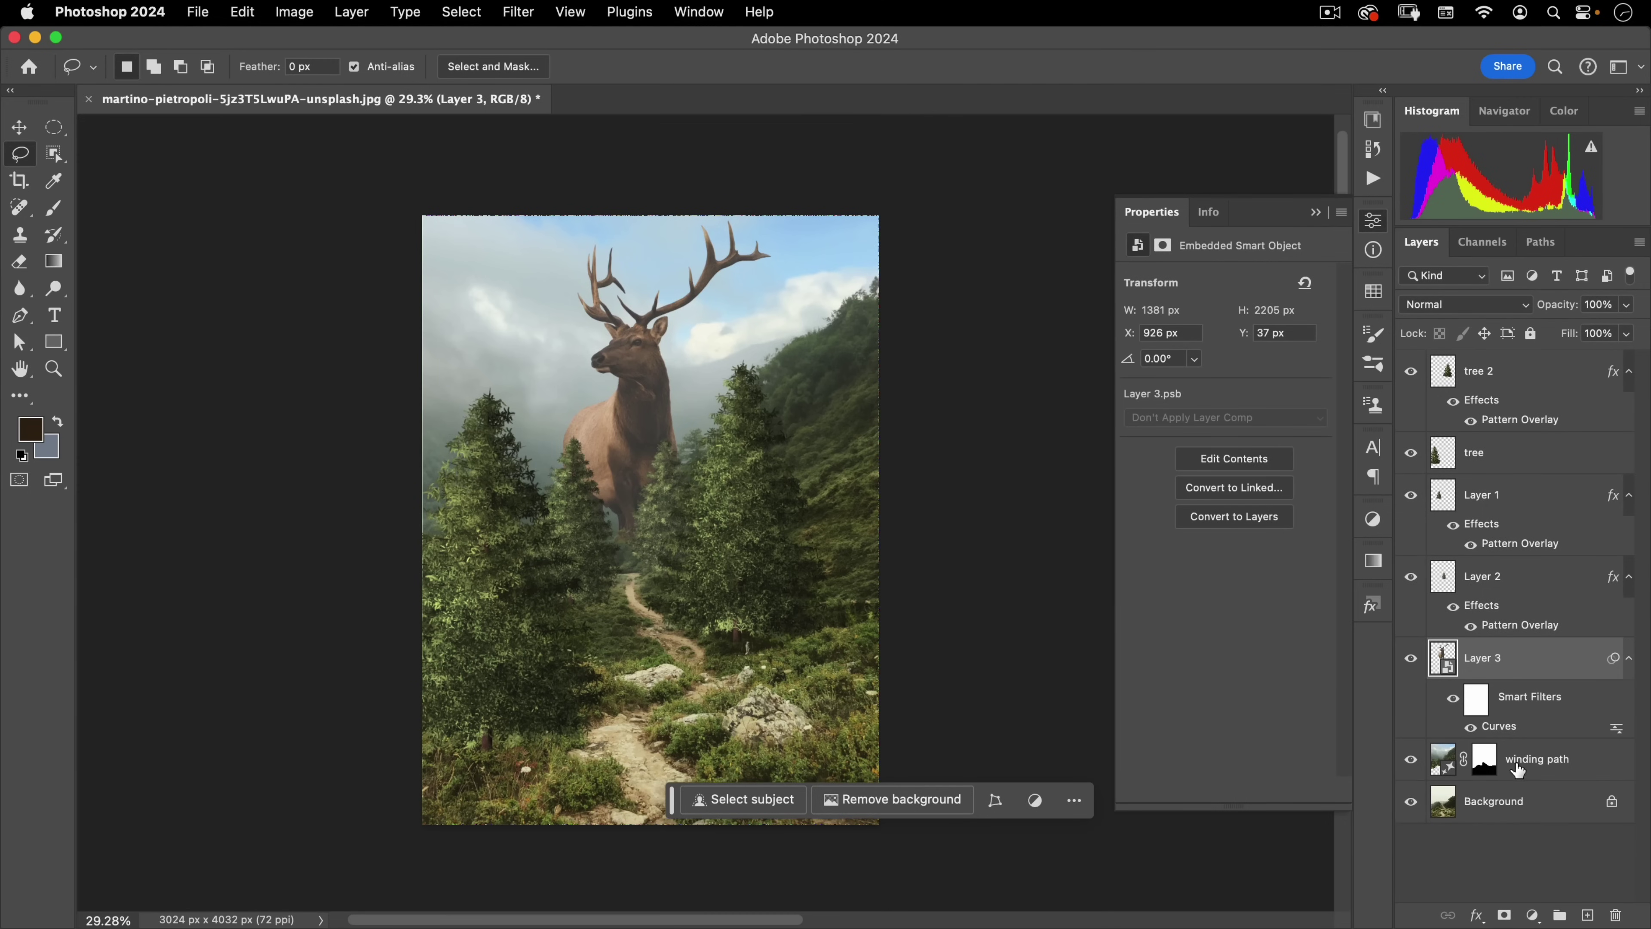
Paste the hiker as Layer 4 and scale him to 242 × 669 px standing on the trail
{"action": "key", "text": "super+v"}
{"action": "key", "text": "v"}
{"action": "left_click_drag", "start_coordinate": [693, 381], "coordinate": [692, 536]}
{"action": "key", "text": "super+t"}
{"action": "left_click_drag", "start_coordinate": [653, 455], "coordinate": [642, 616]}
{"action": "scroll", "coordinate": [650, 689], "scroll_direction": "up", "scroll_amount": 6}
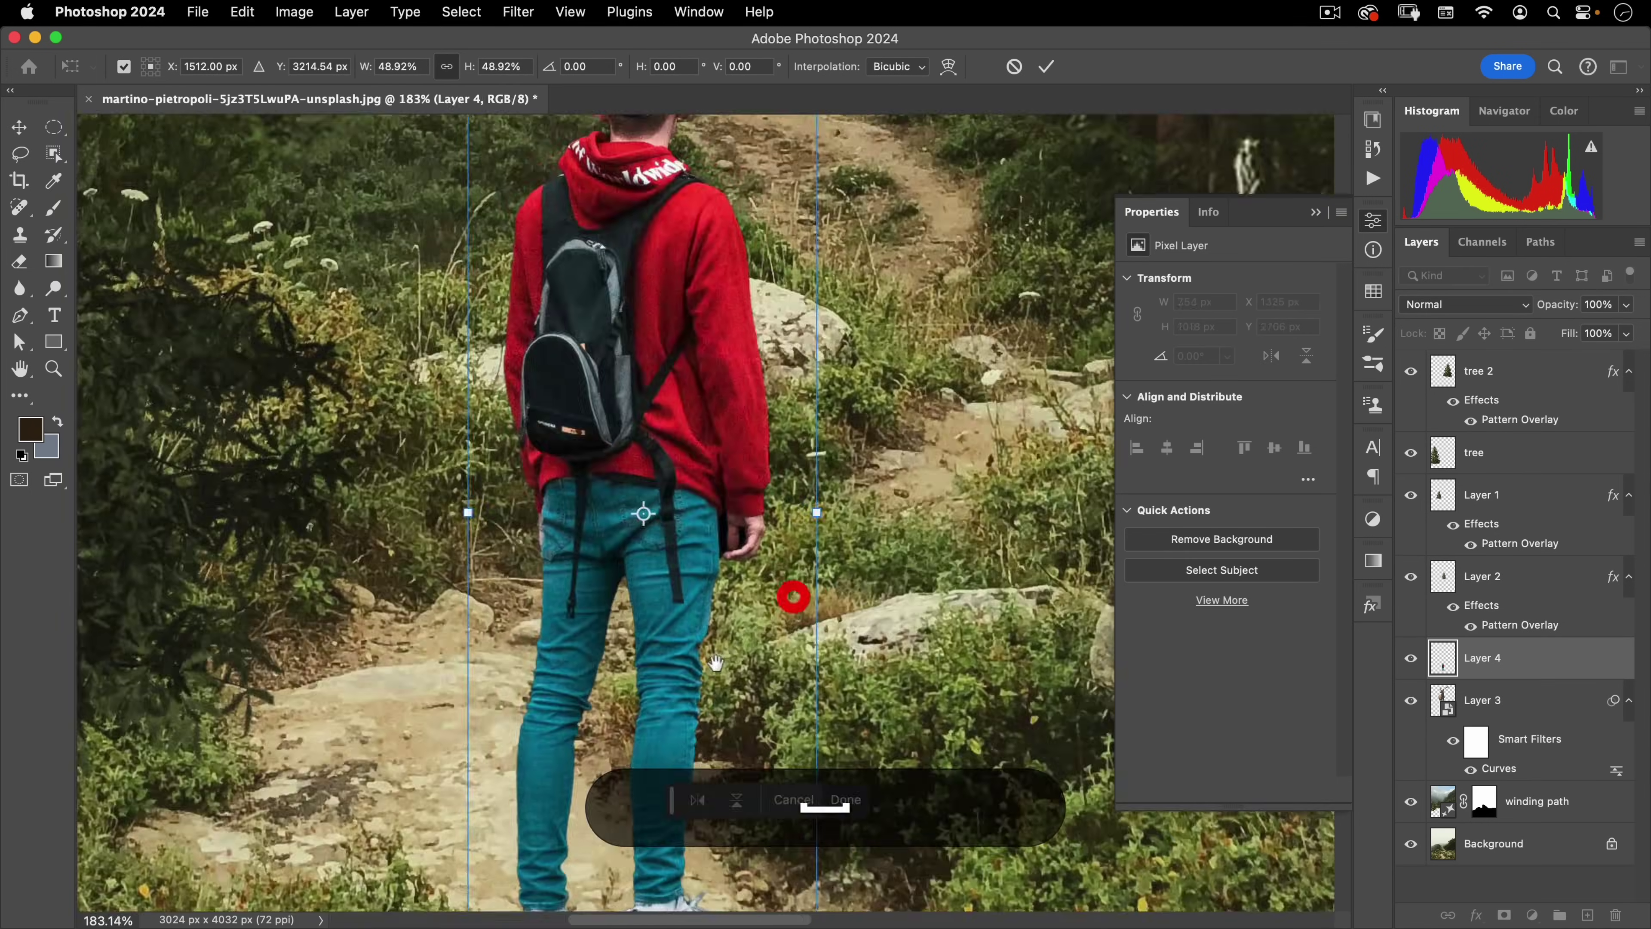
{"action": "left_click_drag", "start_coordinate": [793, 593], "coordinate": [717, 421]}
{"action": "scroll", "coordinate": [717, 421], "scroll_direction": "down", "scroll_amount": 4}
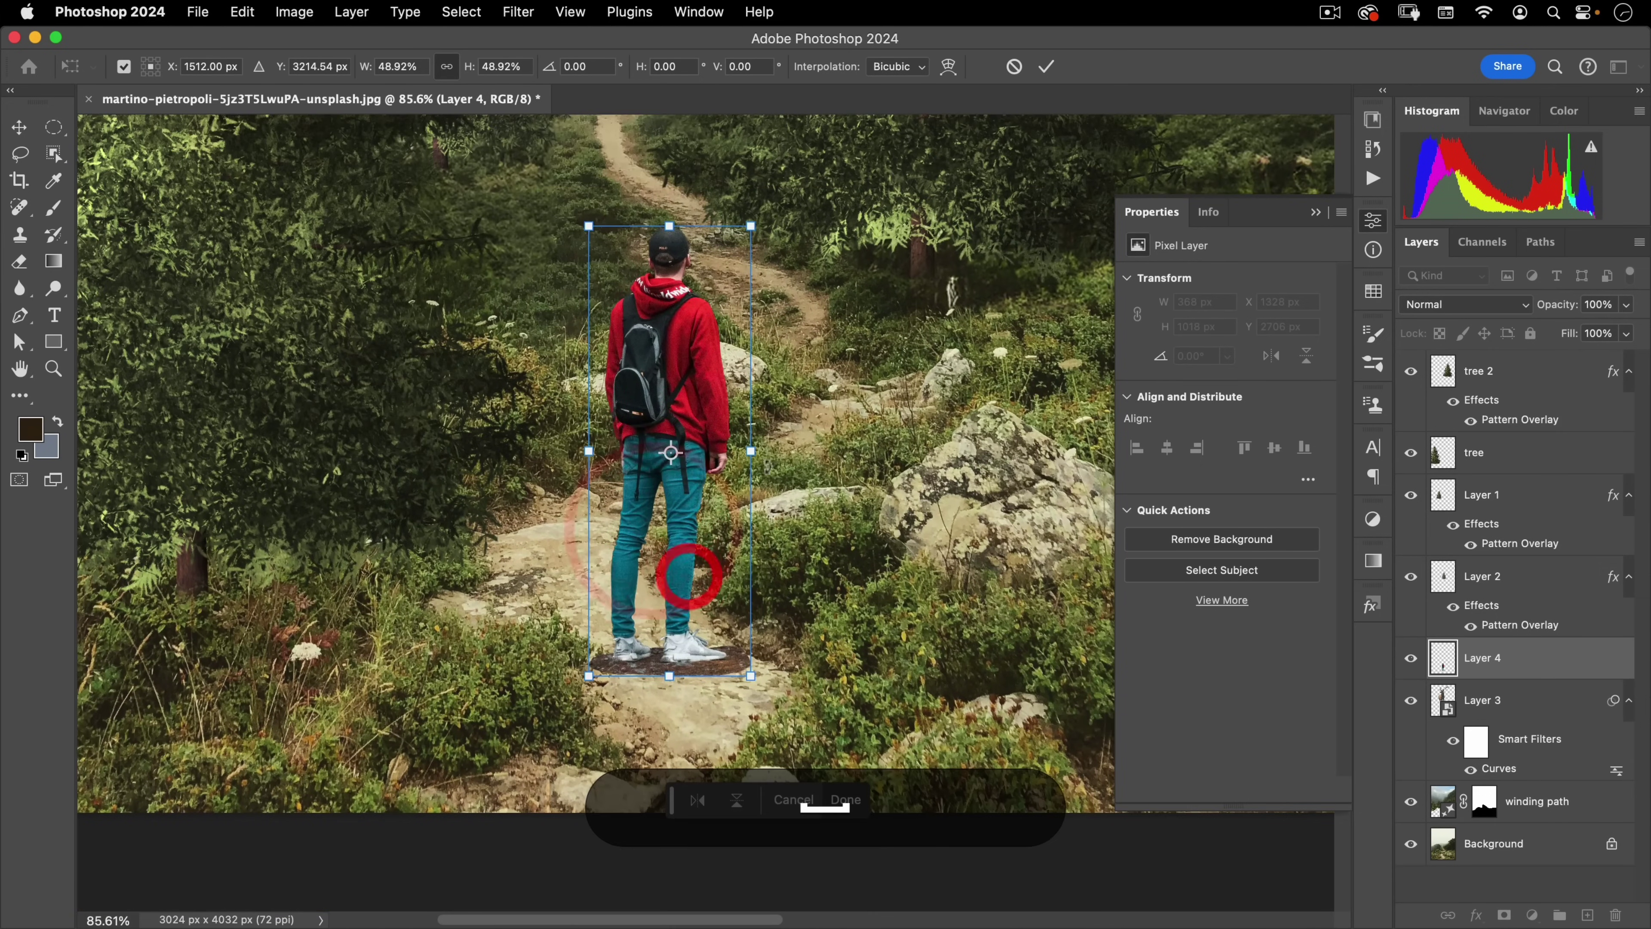
{"action": "left_click_drag", "start_coordinate": [751, 450], "coordinate": [701, 494]}
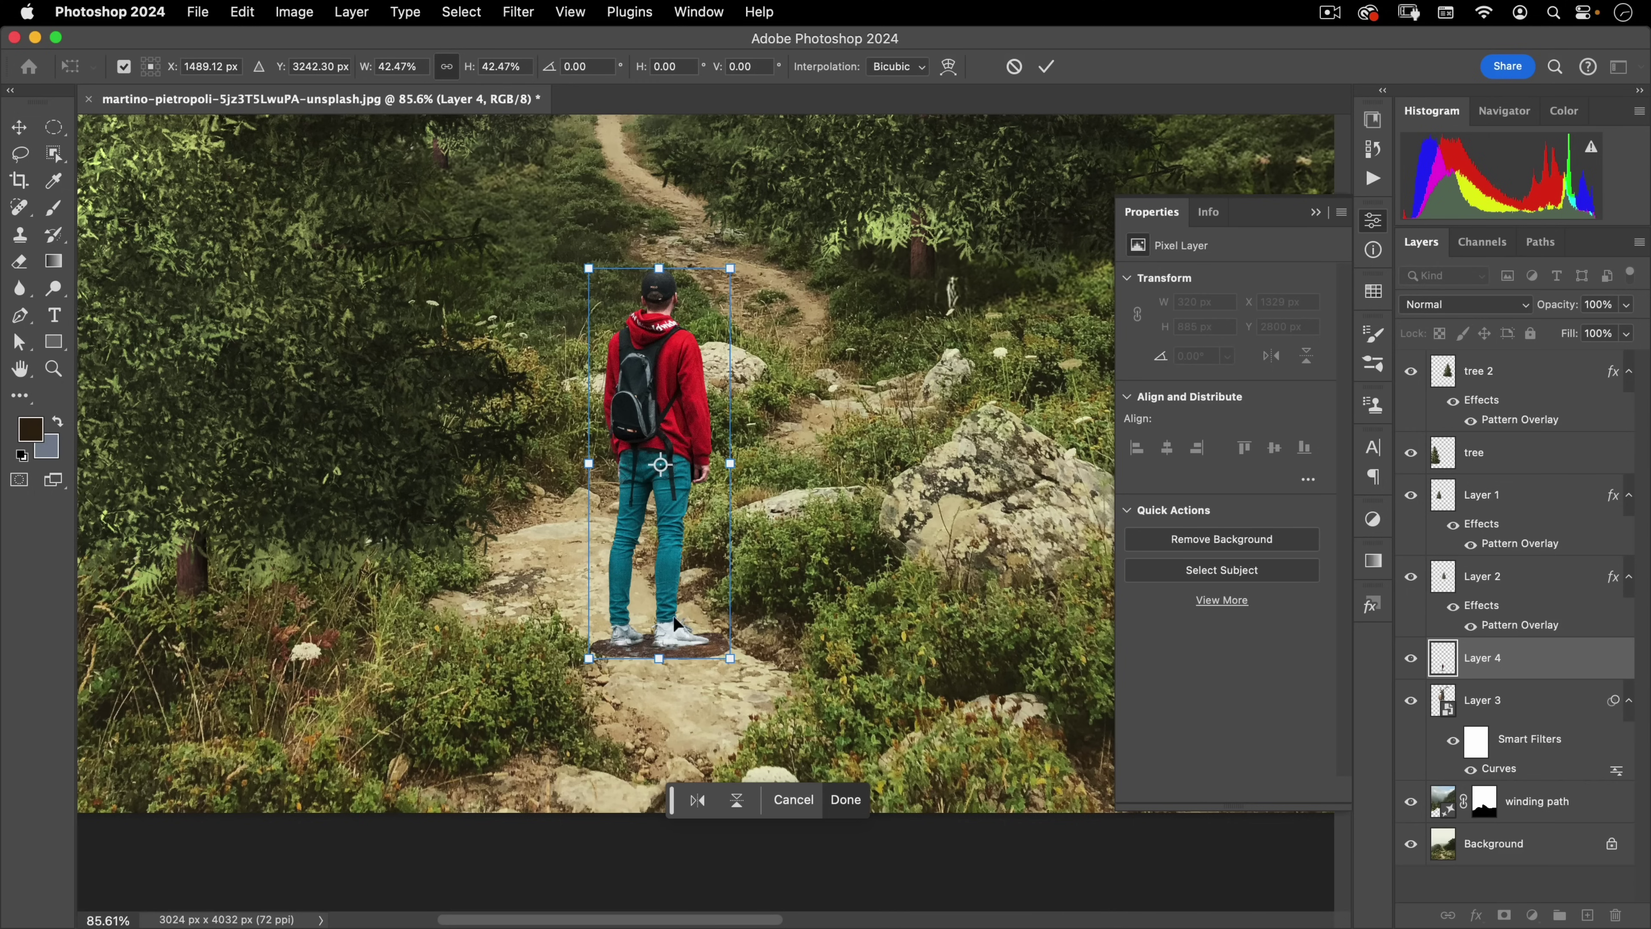
{"action": "left_click_drag", "start_coordinate": [680, 602], "coordinate": [714, 470]}
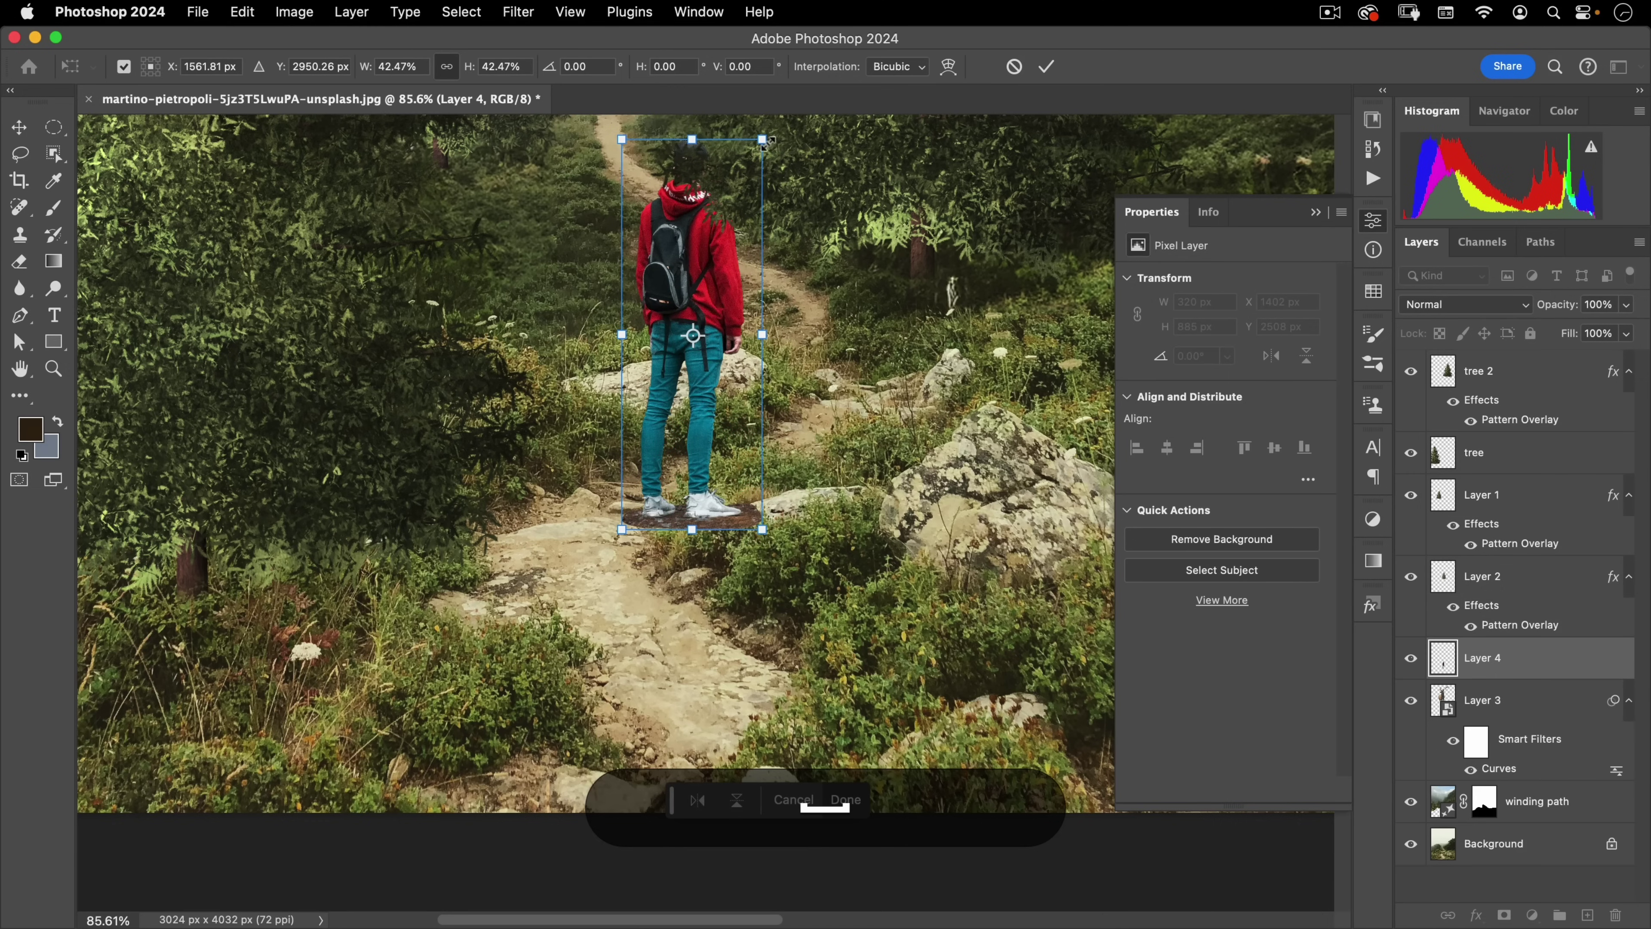
{"action": "left_click_drag", "start_coordinate": [763, 139], "coordinate": [806, 471]}
{"action": "double_click", "coordinate": [686, 408]}
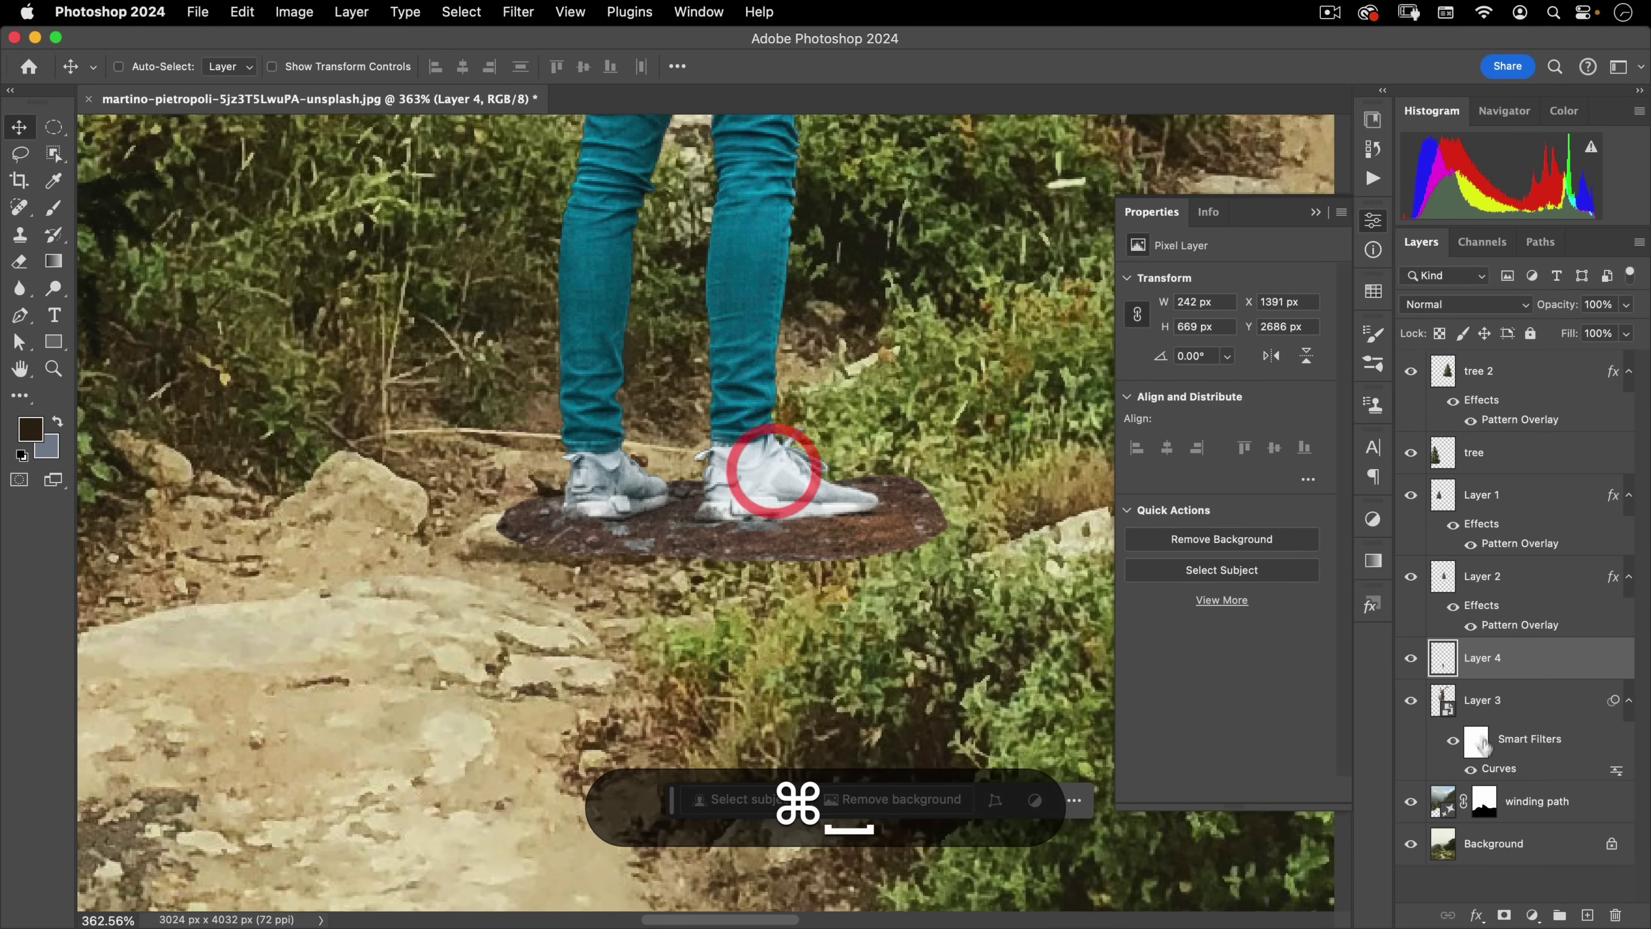
Toggle Layer 4's visibility, leaving the hiker hidden to inspect the path rocks
{"action": "left_click", "coordinate": [1410, 657]}
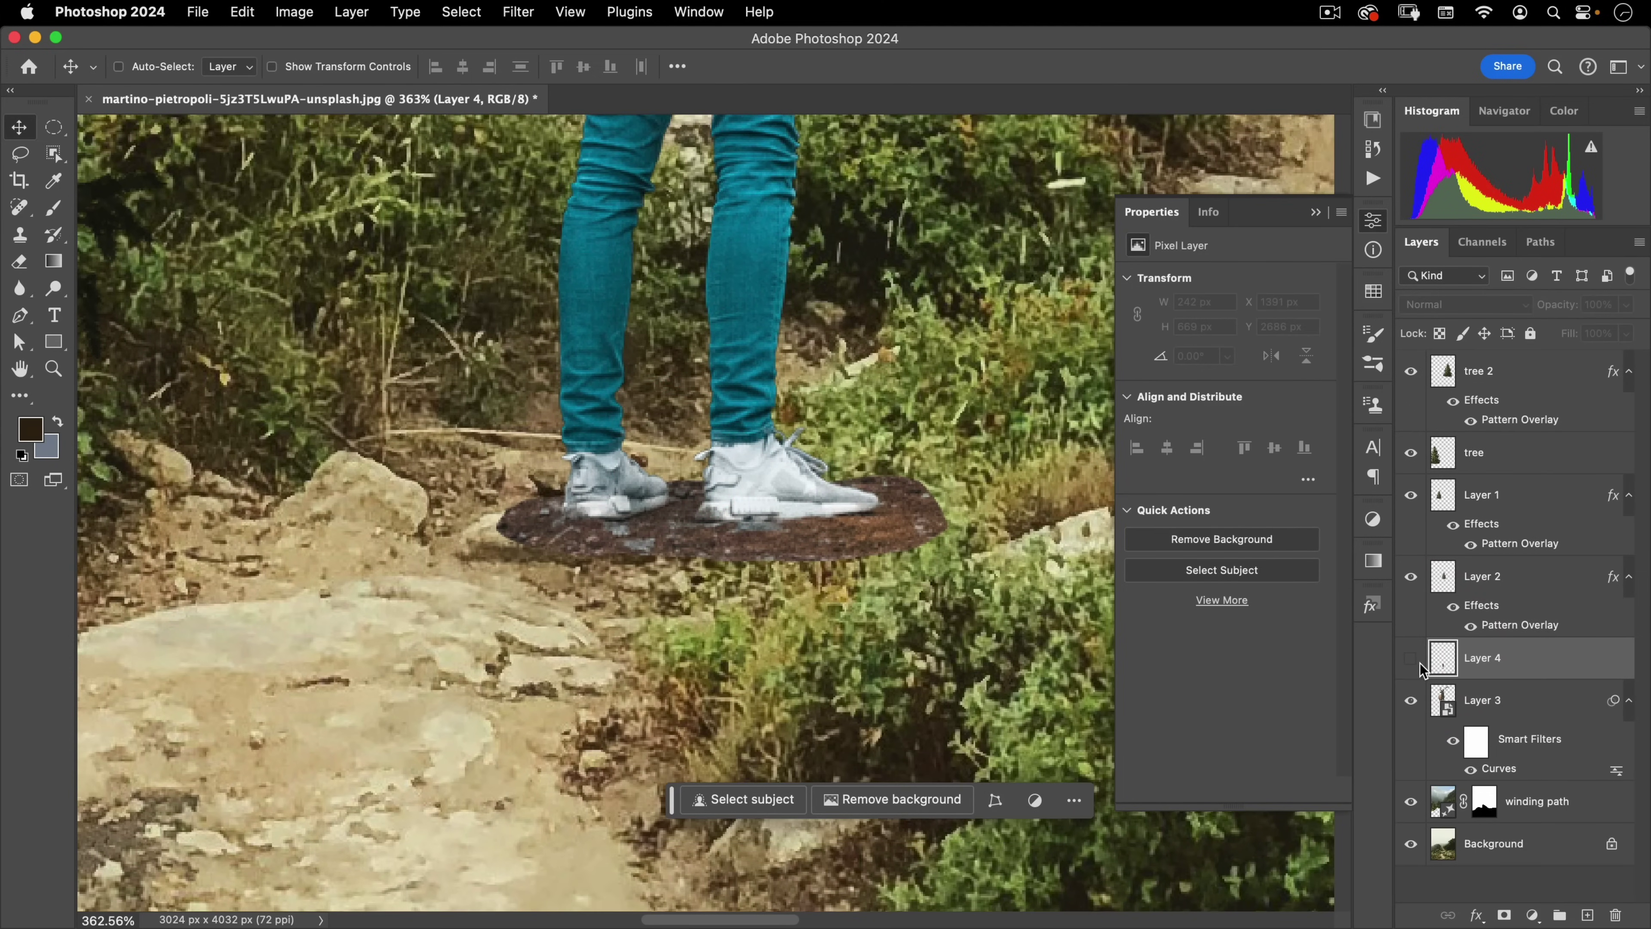
{"action": "left_click", "coordinate": [1411, 658]}
{"action": "left_click", "coordinate": [1411, 658]}
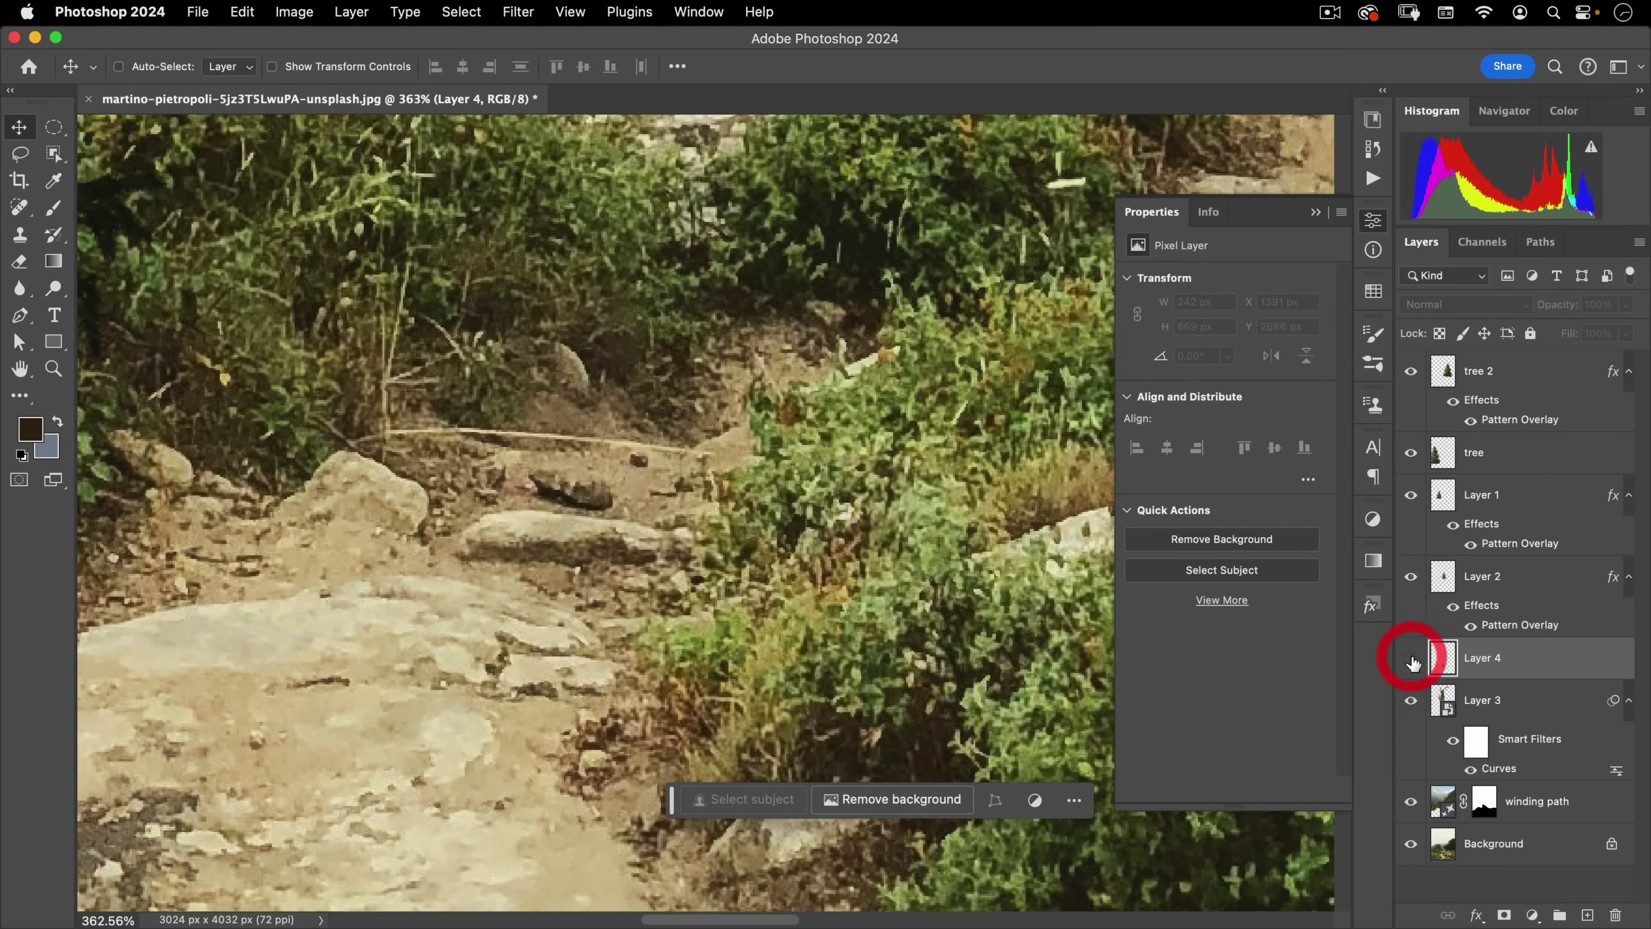
{"action": "left_click_drag", "start_coordinate": [527, 528], "coordinate": [481, 515]}
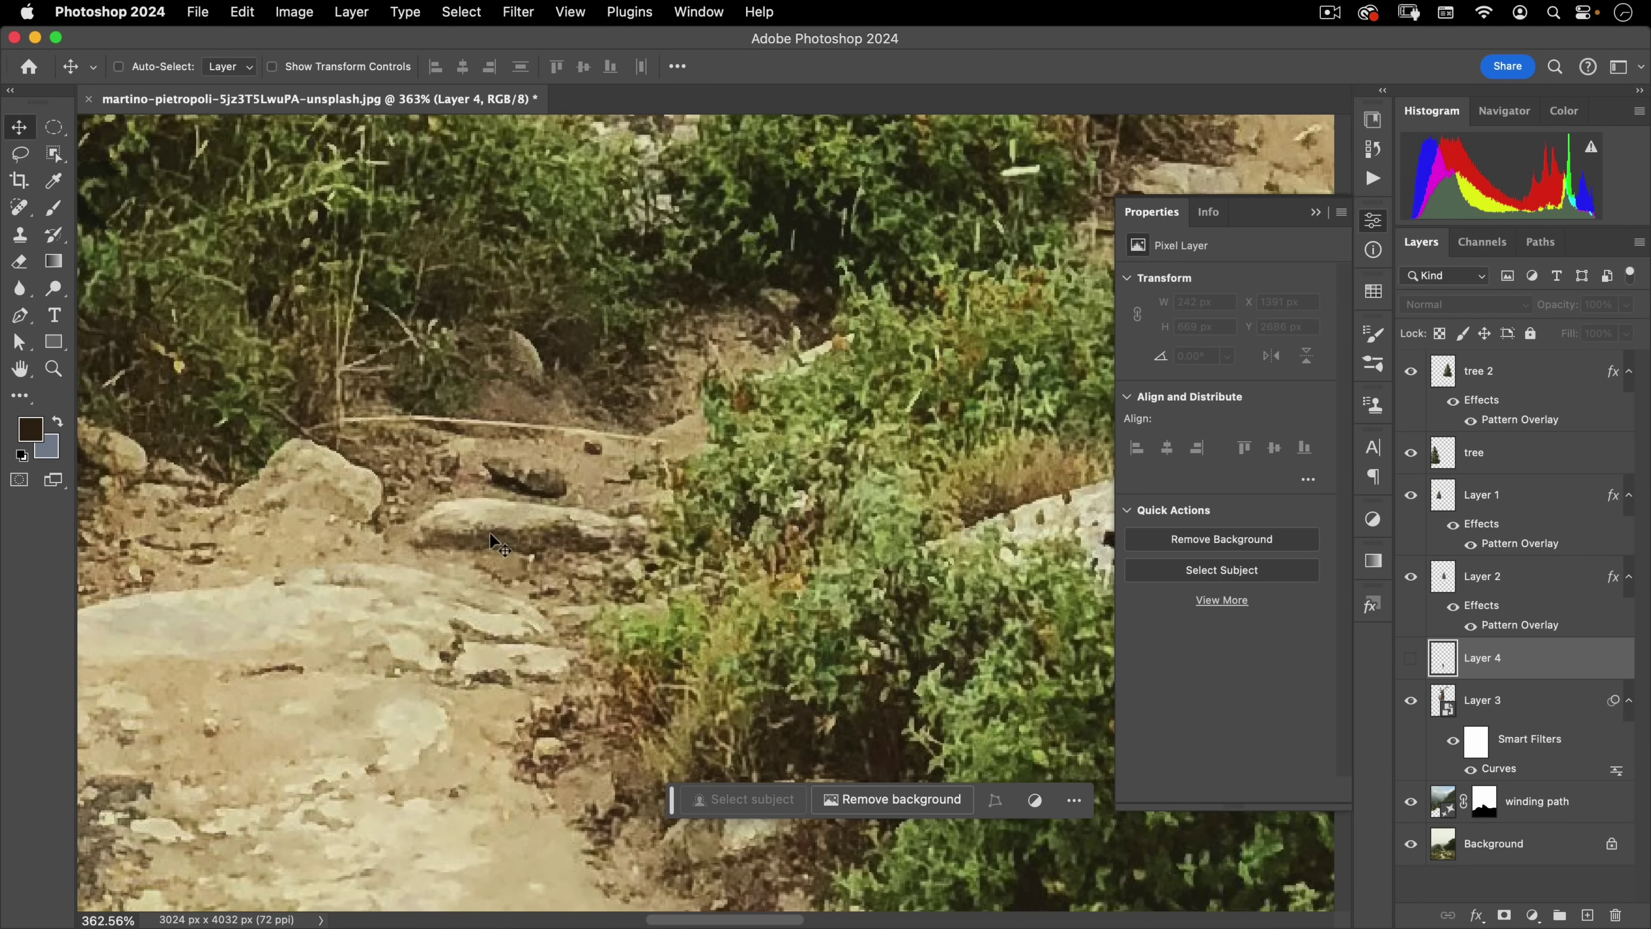
Quick-select the rock and shrubs near the hiker's spot on the Background, excluding the path
{"action": "left_click", "coordinate": [53, 153]}
{"action": "right_click", "coordinate": [54, 154]}
{"action": "left_click", "coordinate": [130, 170]}
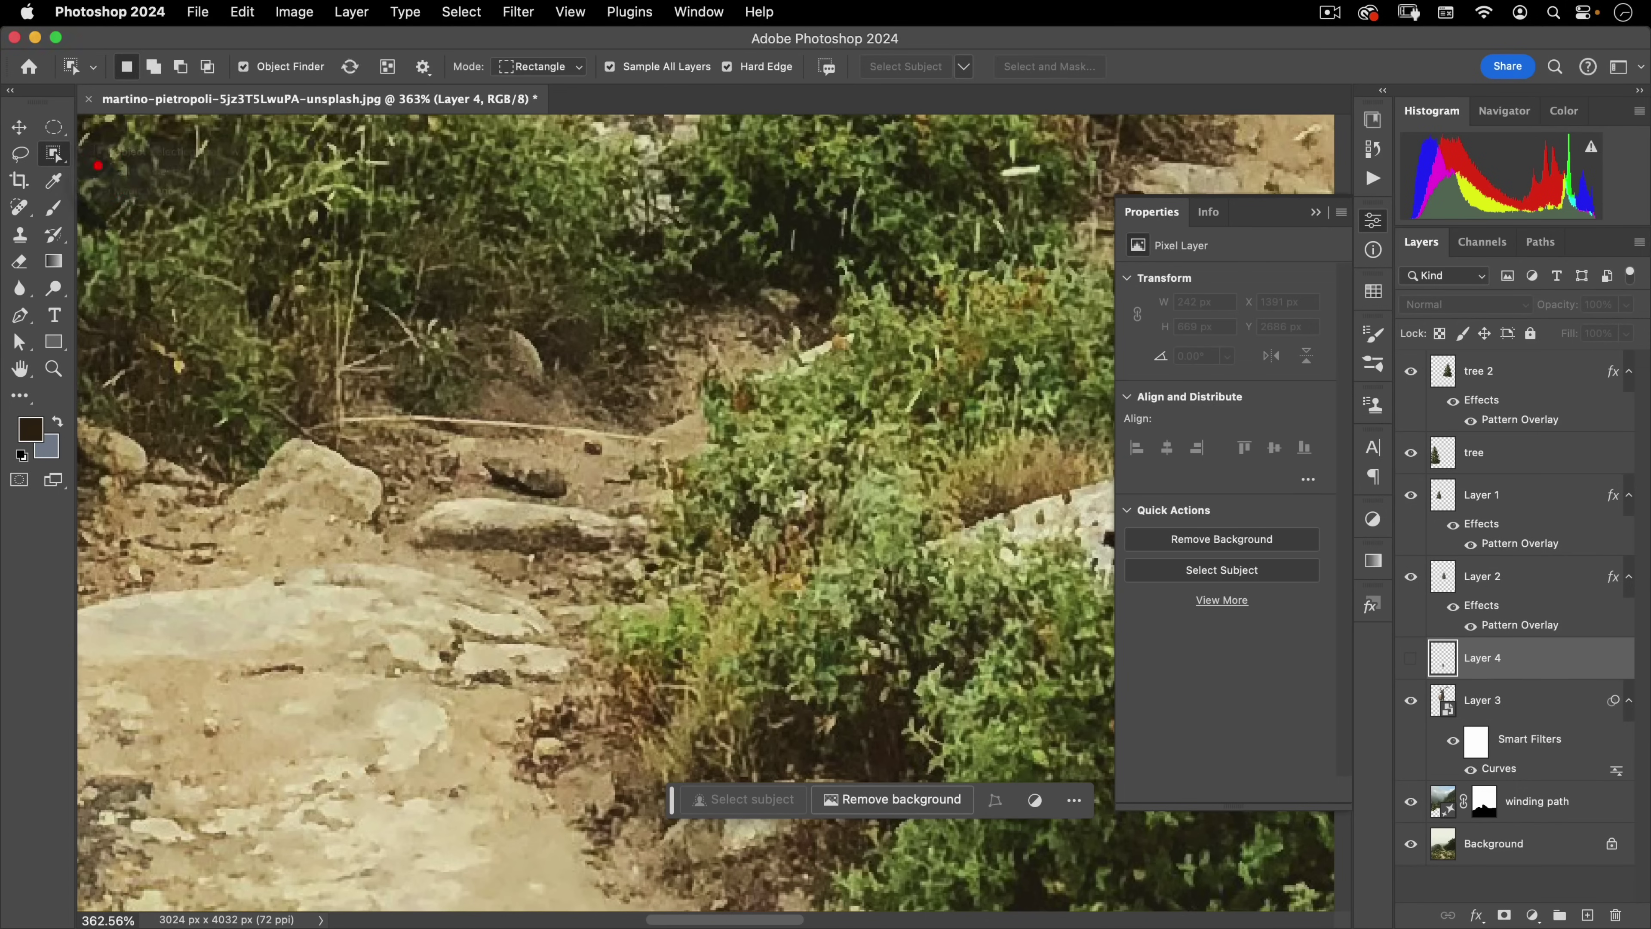
{"action": "mouse_move", "coordinate": [440, 563]}
{"action": "left_mouse_down"}
{"action": "mouse_move", "coordinate": [479, 561]}
{"action": "mouse_move", "coordinate": [428, 571]}
{"action": "mouse_move", "coordinate": [588, 537]}
{"action": "left_mouse_up"}
{"action": "key", "text": "super+z"}
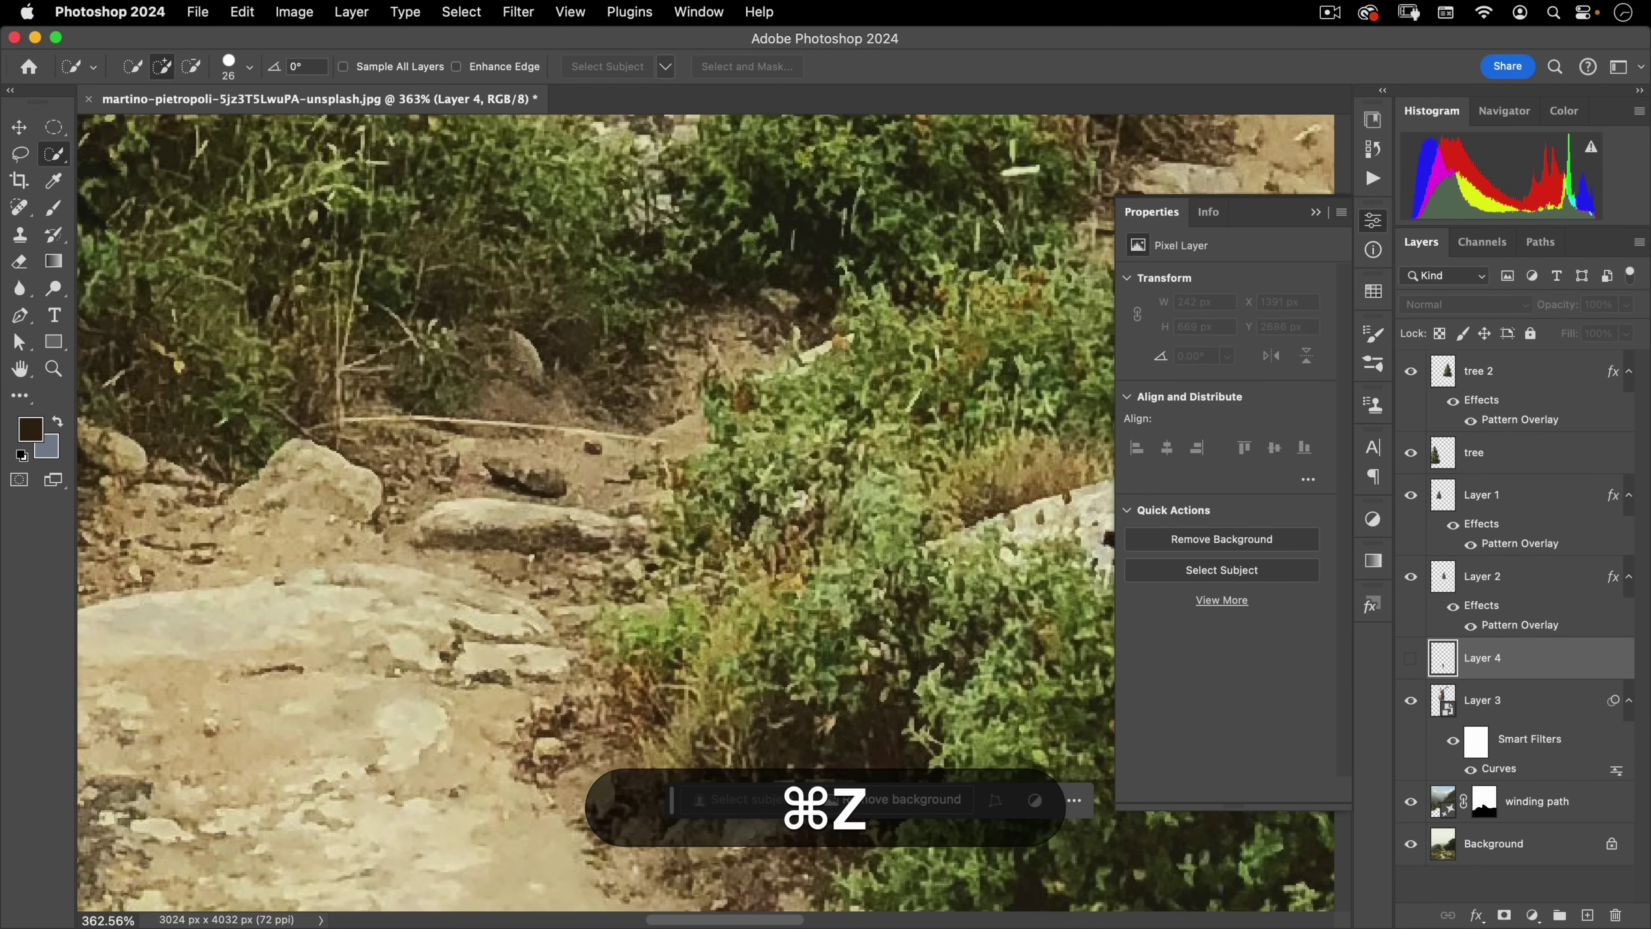
{"action": "left_click", "coordinate": [1480, 845]}
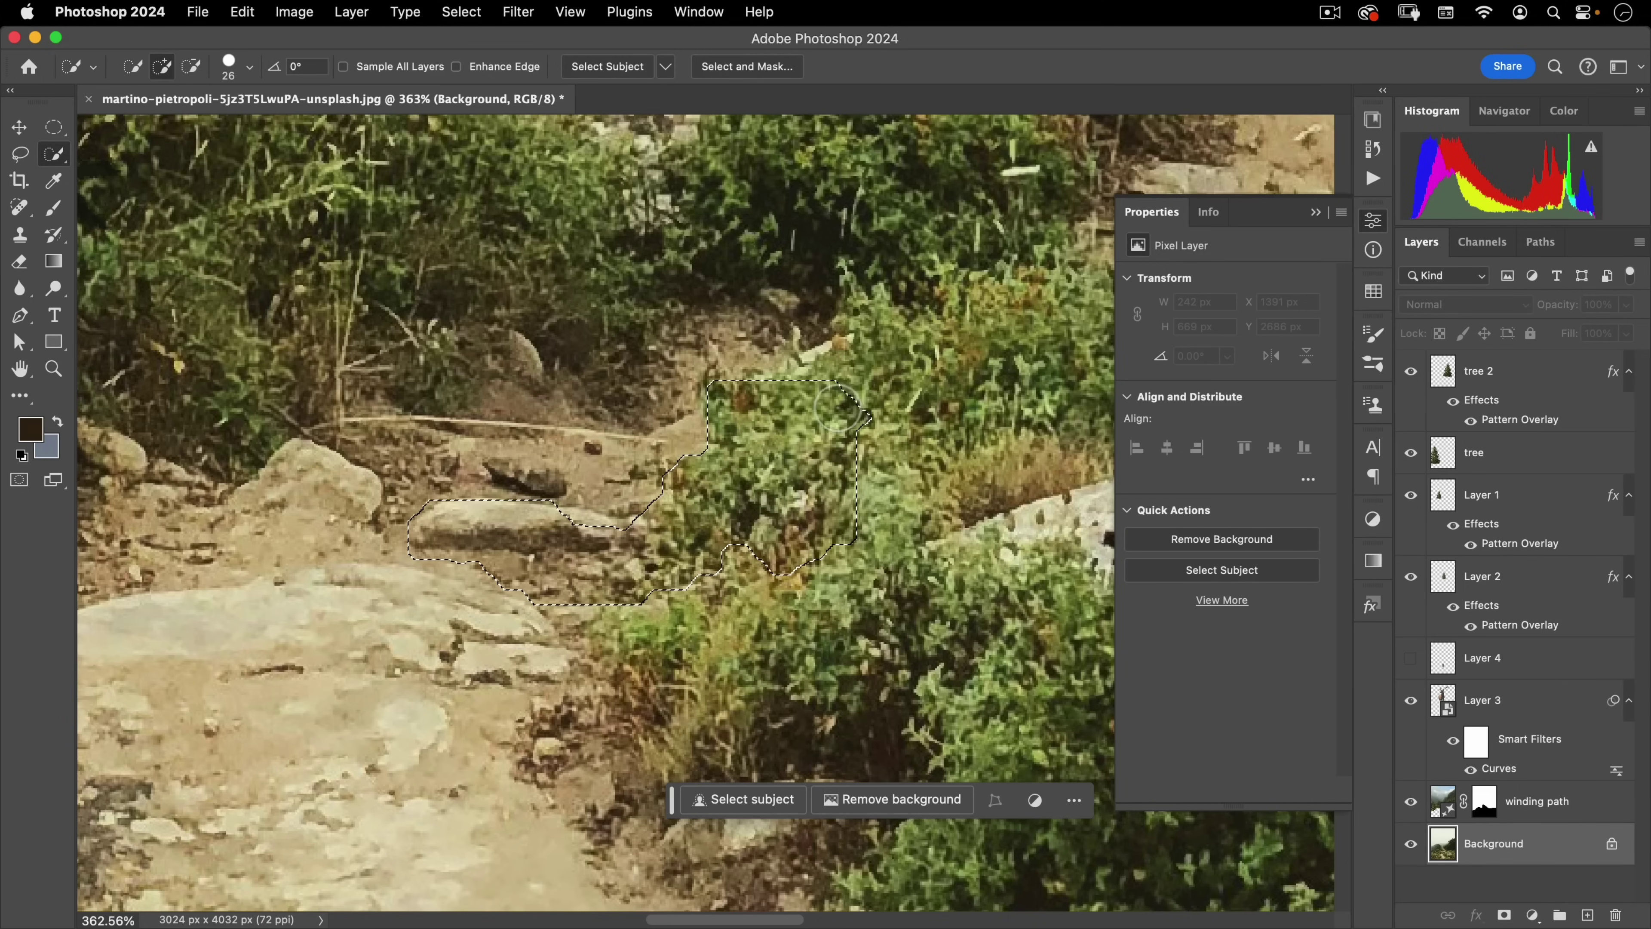
{"action": "left_click_drag", "start_coordinate": [838, 408], "coordinate": [880, 349]}
{"action": "left_click", "coordinate": [811, 414], "text": "alt"}
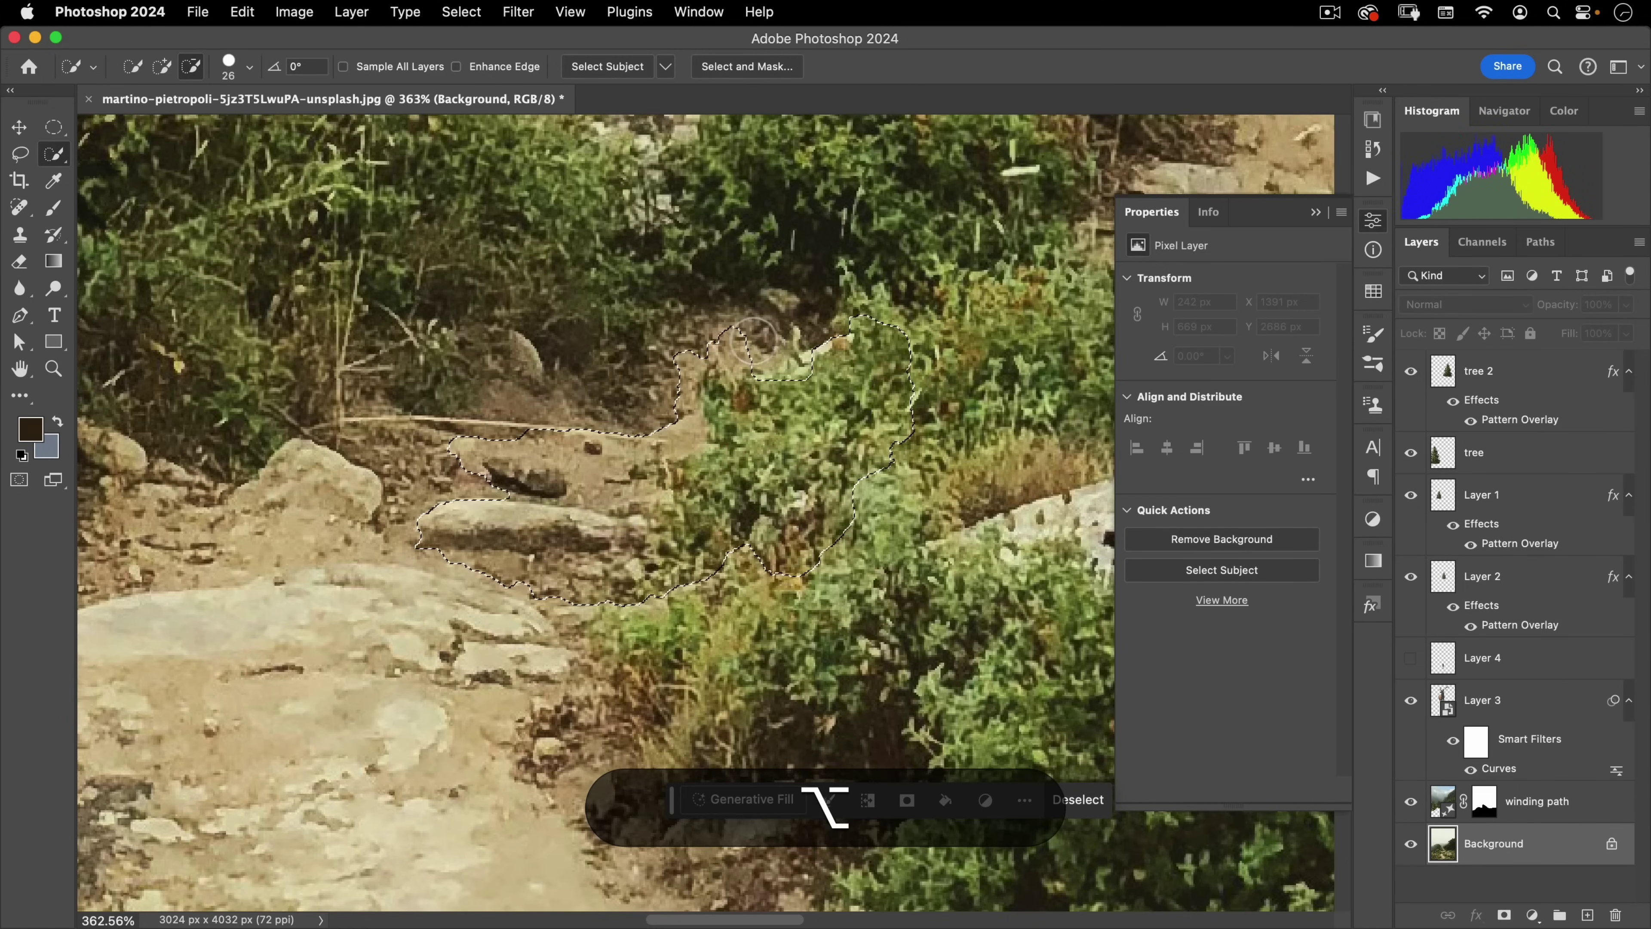
{"action": "left_click", "coordinate": [701, 327], "text": "alt"}
{"action": "left_click", "coordinate": [650, 414], "text": "alt"}
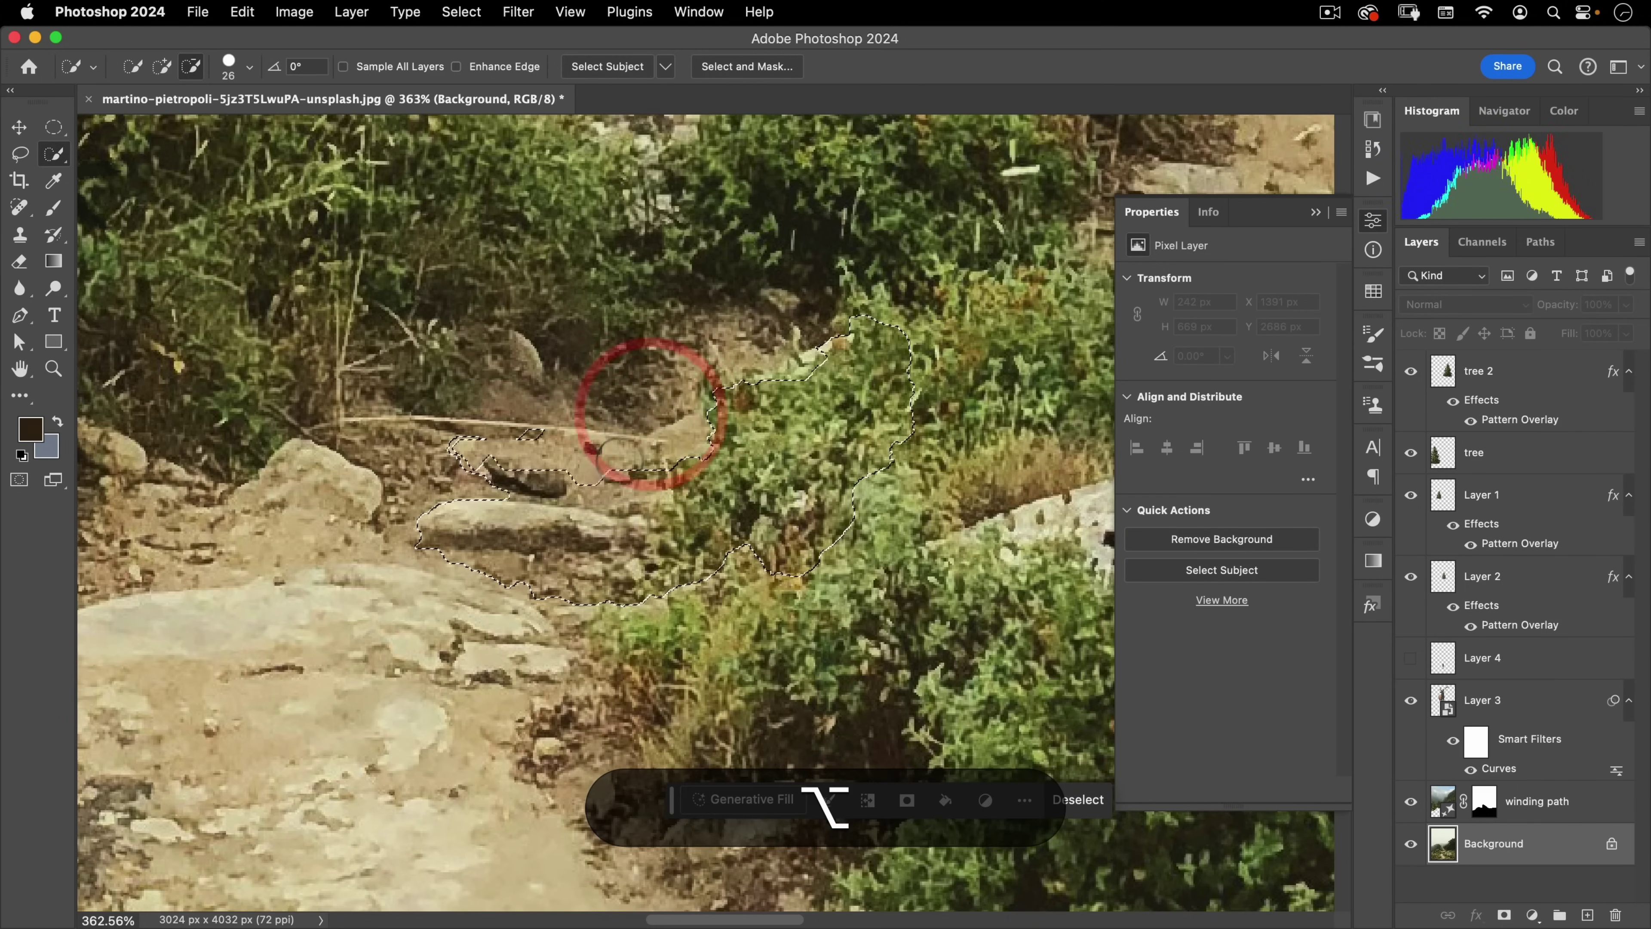
{"action": "left_click", "coordinate": [596, 468], "text": "alt"}
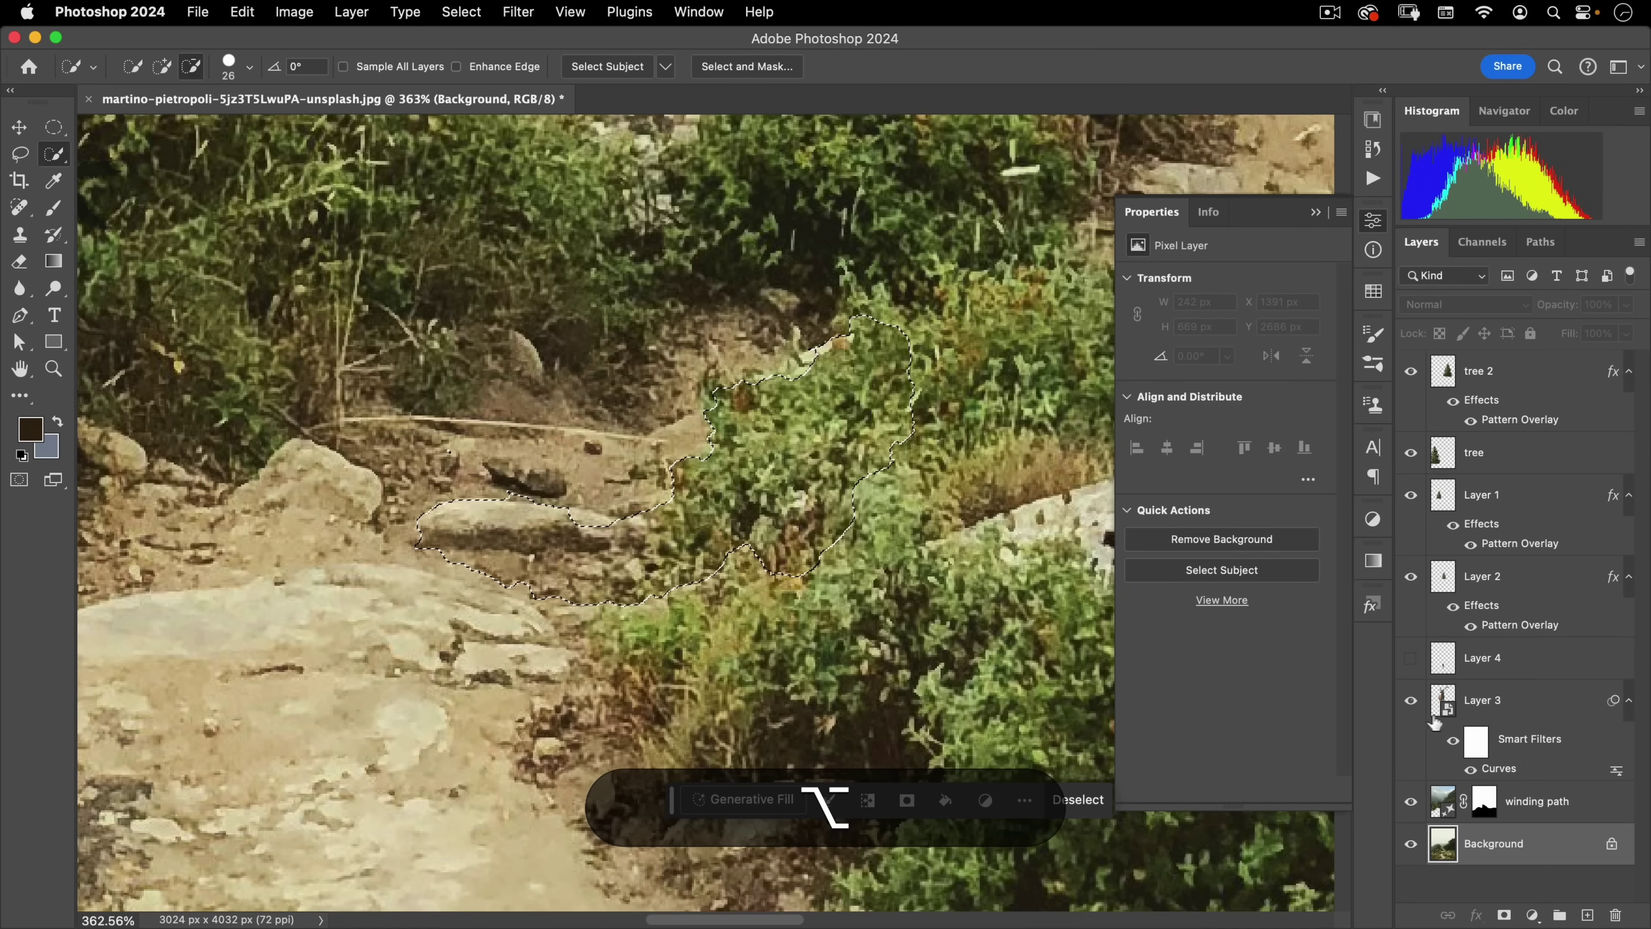
Show Layer 4 and add a layer mask hiding the hiker behind the selected bushes
{"action": "left_click", "coordinate": [1410, 658]}
{"action": "left_click", "coordinate": [1456, 660]}
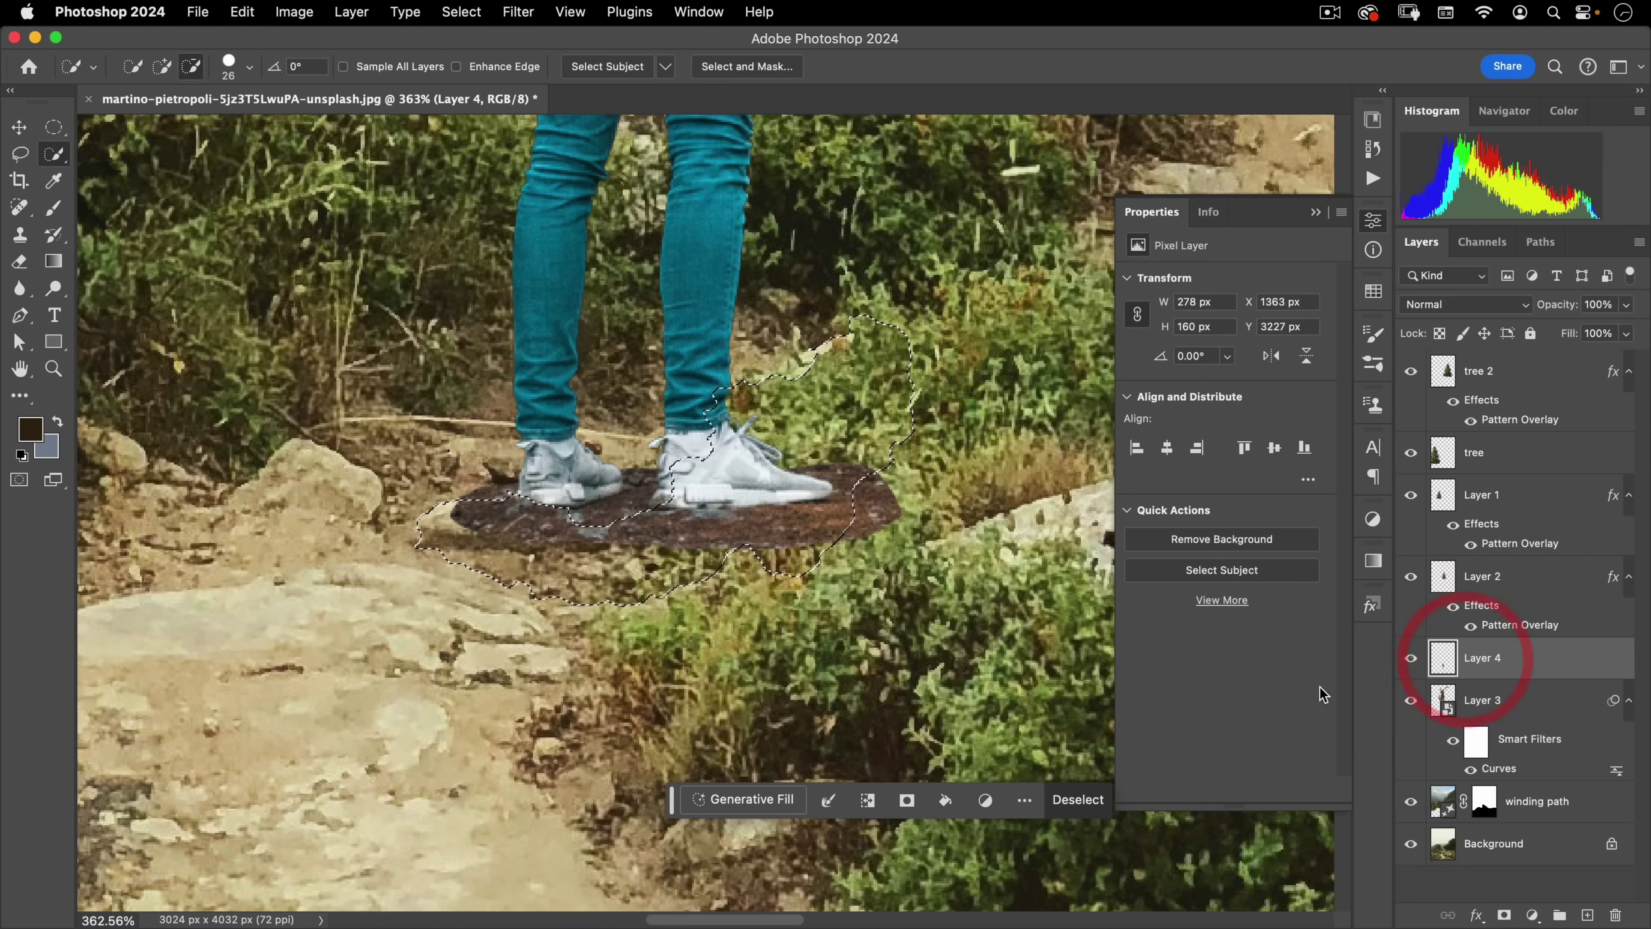
{"action": "left_click", "coordinate": [1504, 915], "text": "alt"}
{"action": "key", "text": "alt+v"}
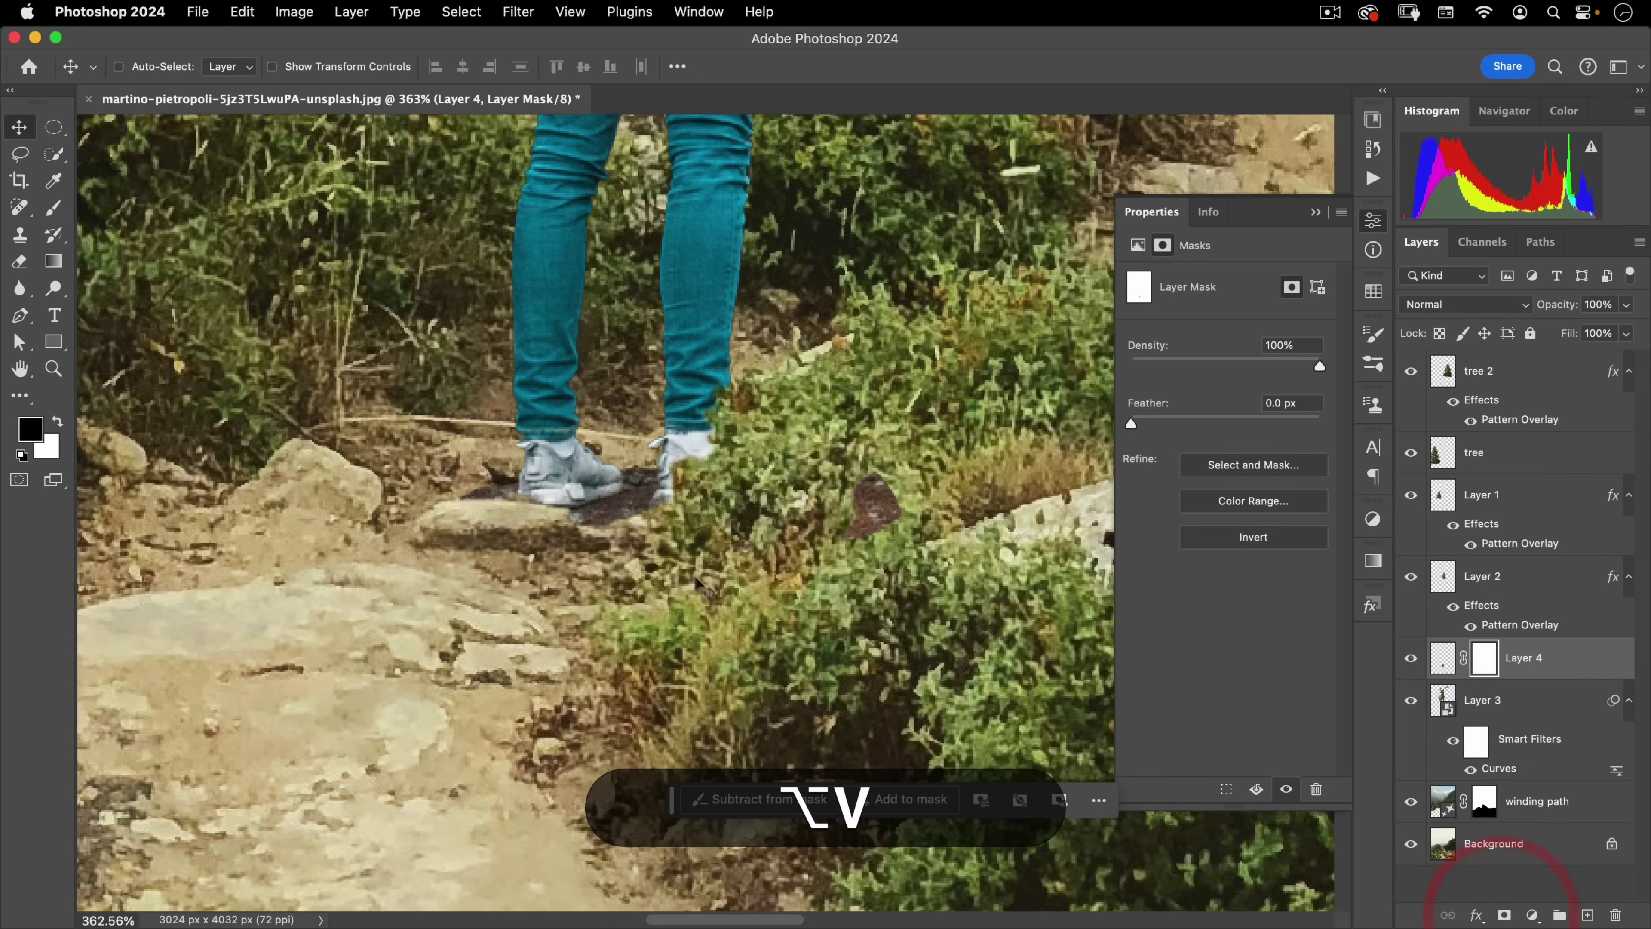
{"action": "scroll", "coordinate": [692, 588], "scroll_direction": "down", "scroll_amount": 3}
{"action": "scroll", "coordinate": [692, 587], "scroll_direction": "down", "scroll_amount": 5}
{"action": "left_click", "coordinate": [583, 728]}
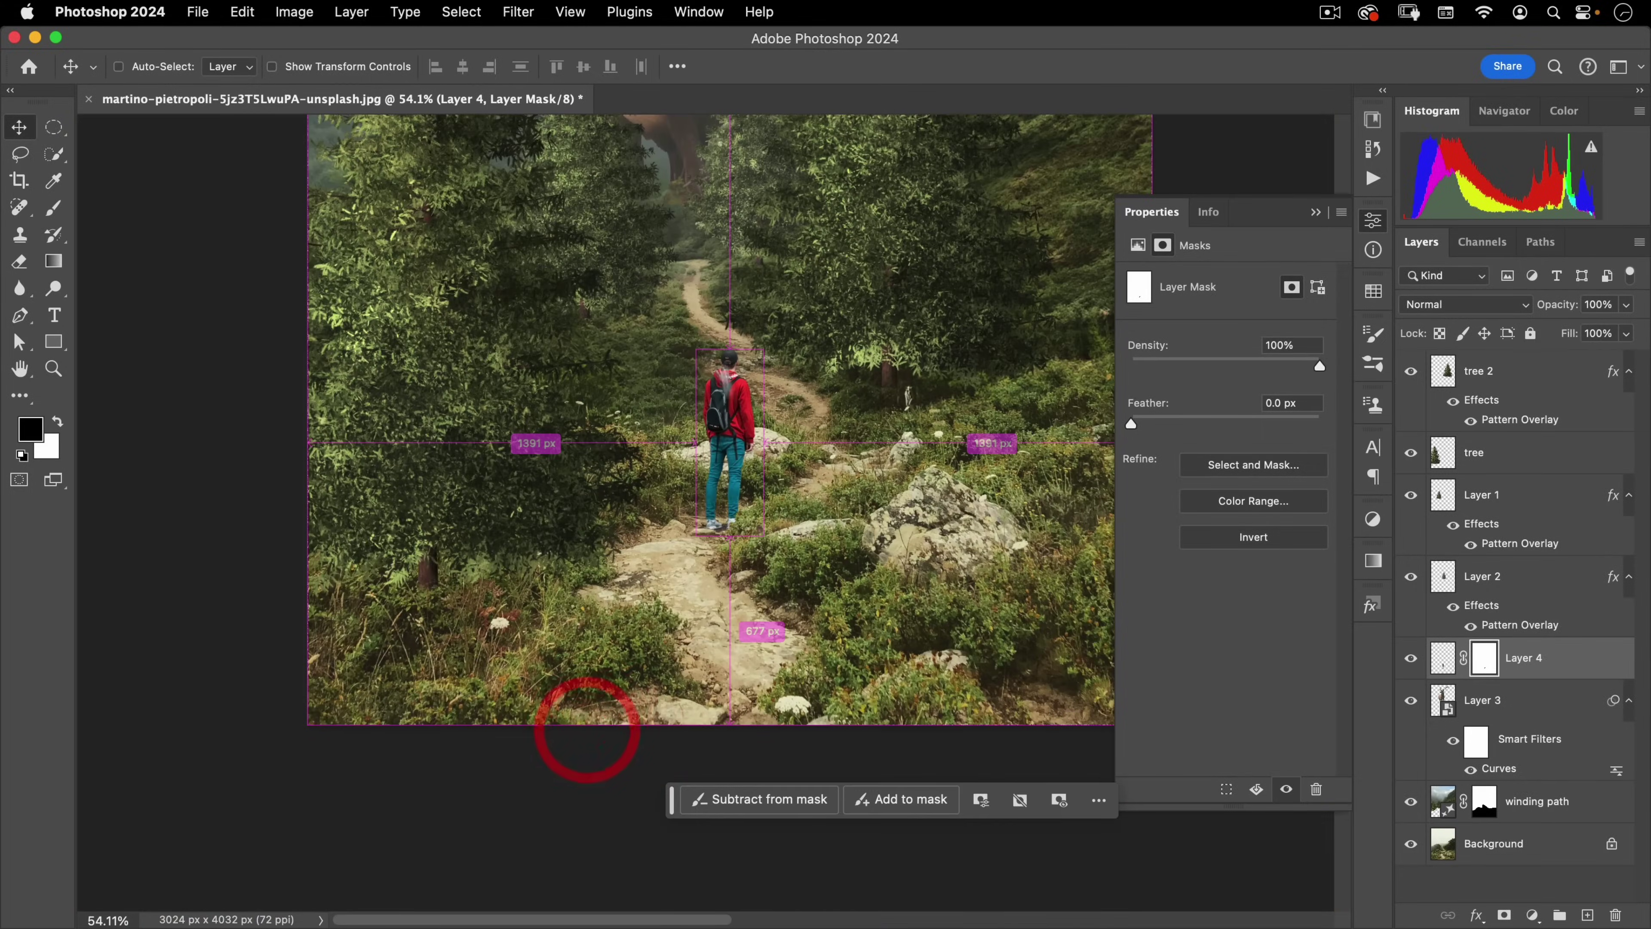
{"action": "scroll", "coordinate": [709, 567], "scroll_direction": "down", "scroll_amount": 3}
{"action": "left_click_drag", "start_coordinate": [792, 514], "coordinate": [676, 644]}
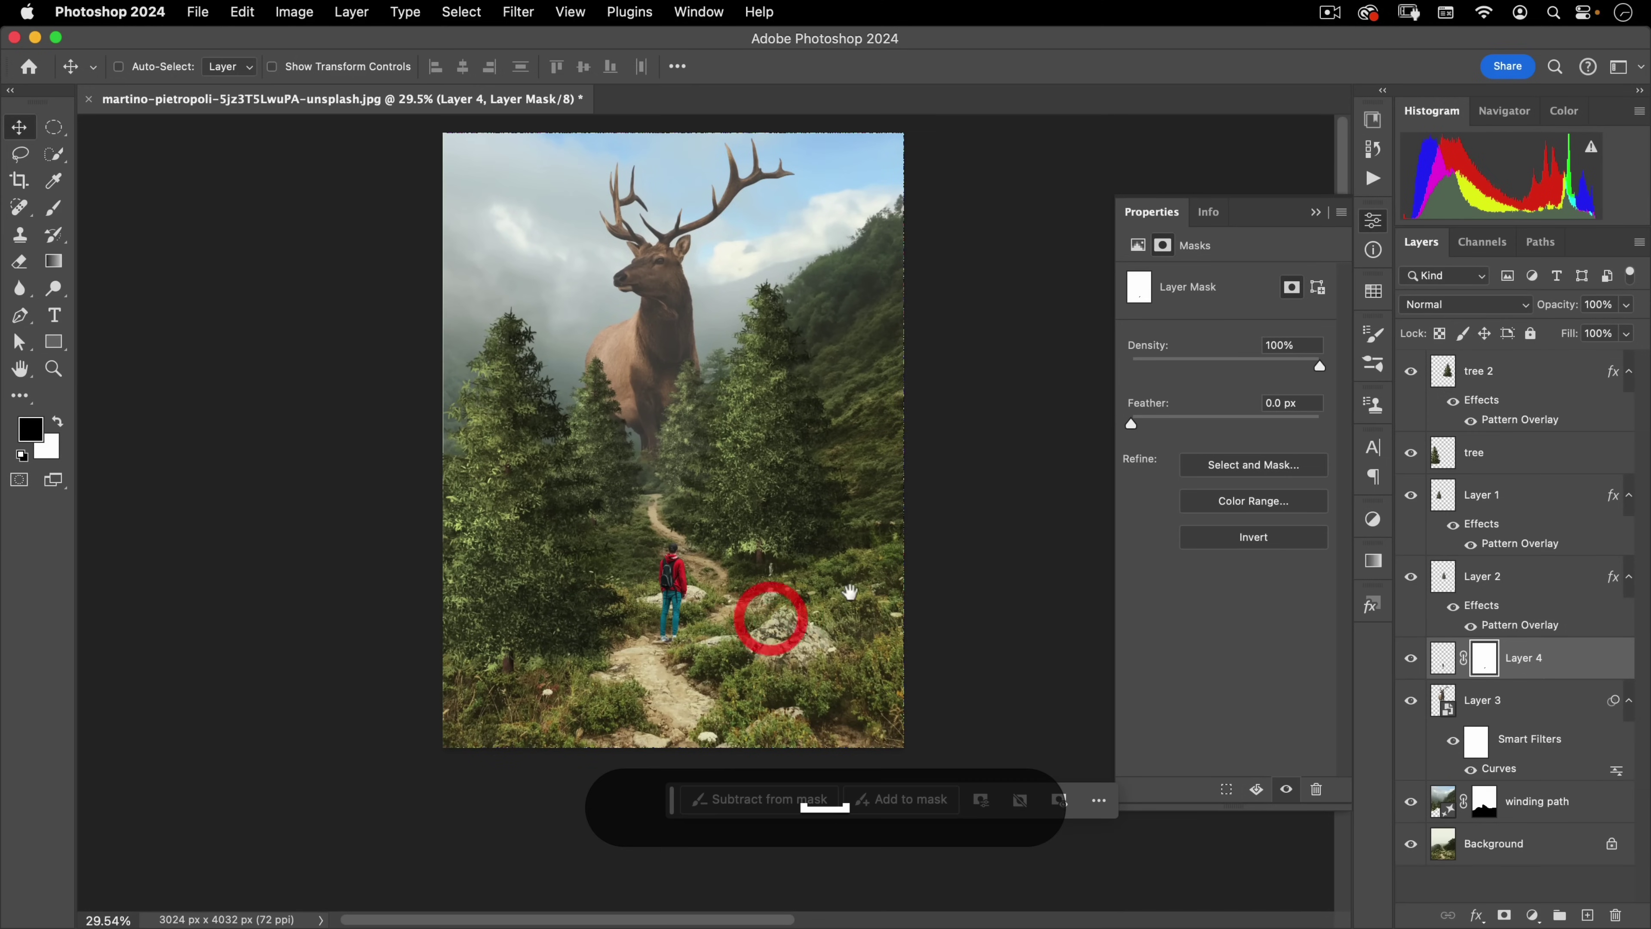
{"action": "key", "text": "v"}
{"action": "key", "text": "space"}
{"action": "left_click_drag", "start_coordinate": [709, 572], "coordinate": [705, 599]}
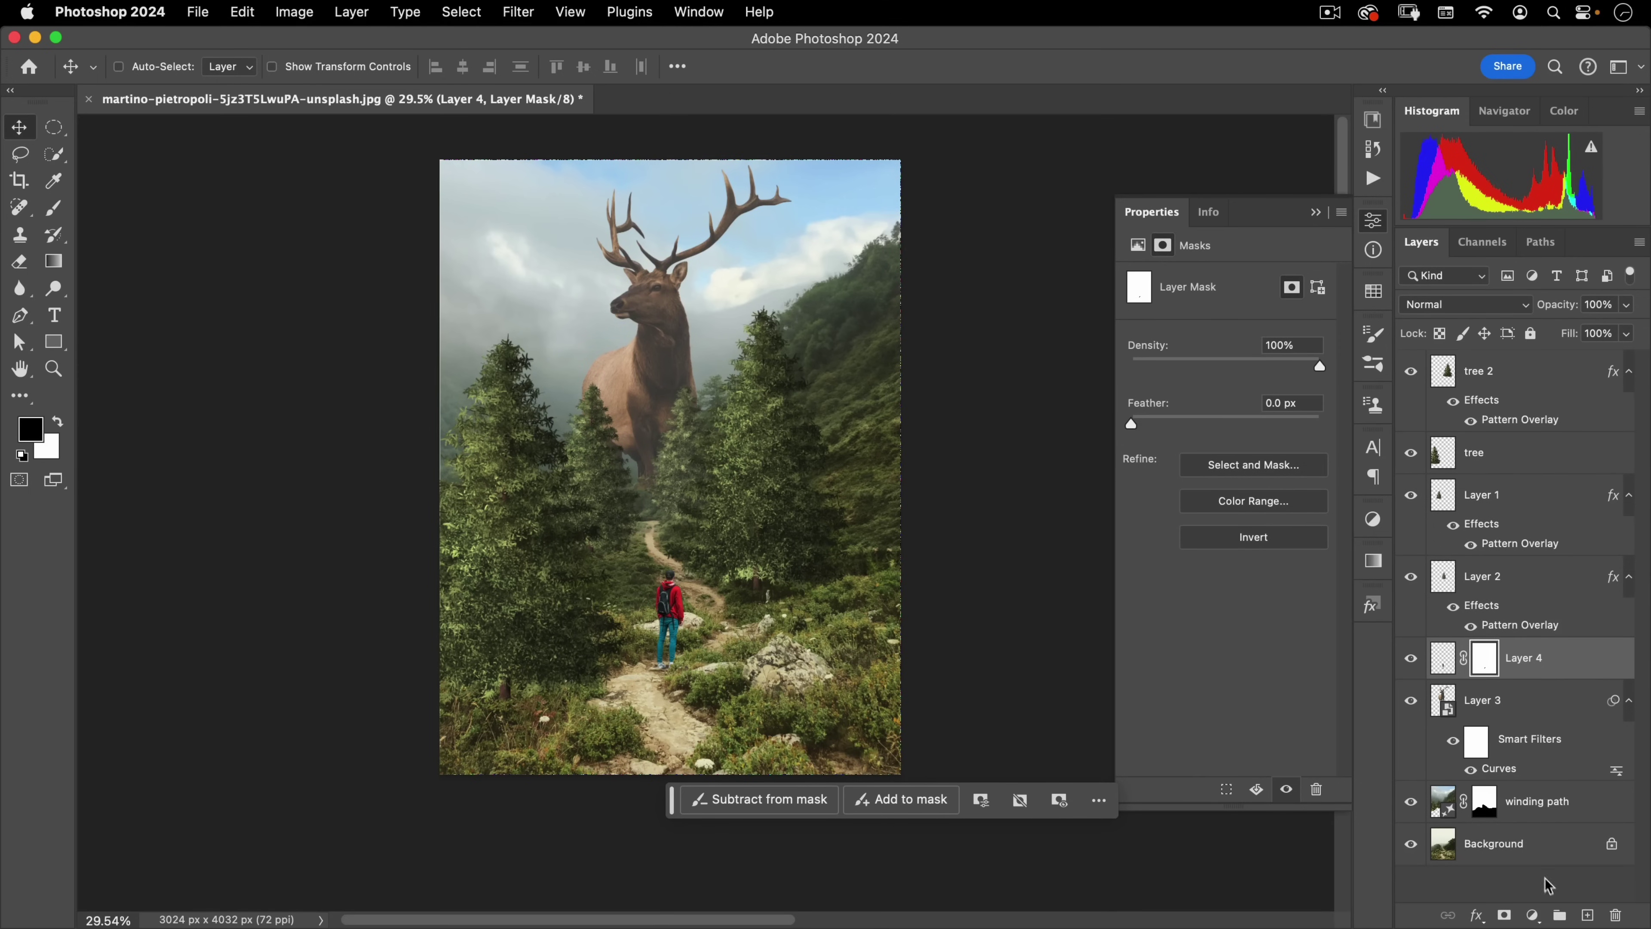
Add a new layer named 'atmosphere' above Layer 4
{"action": "left_click", "coordinate": [1584, 915]}
{"action": "double_click", "coordinate": [1485, 659]}
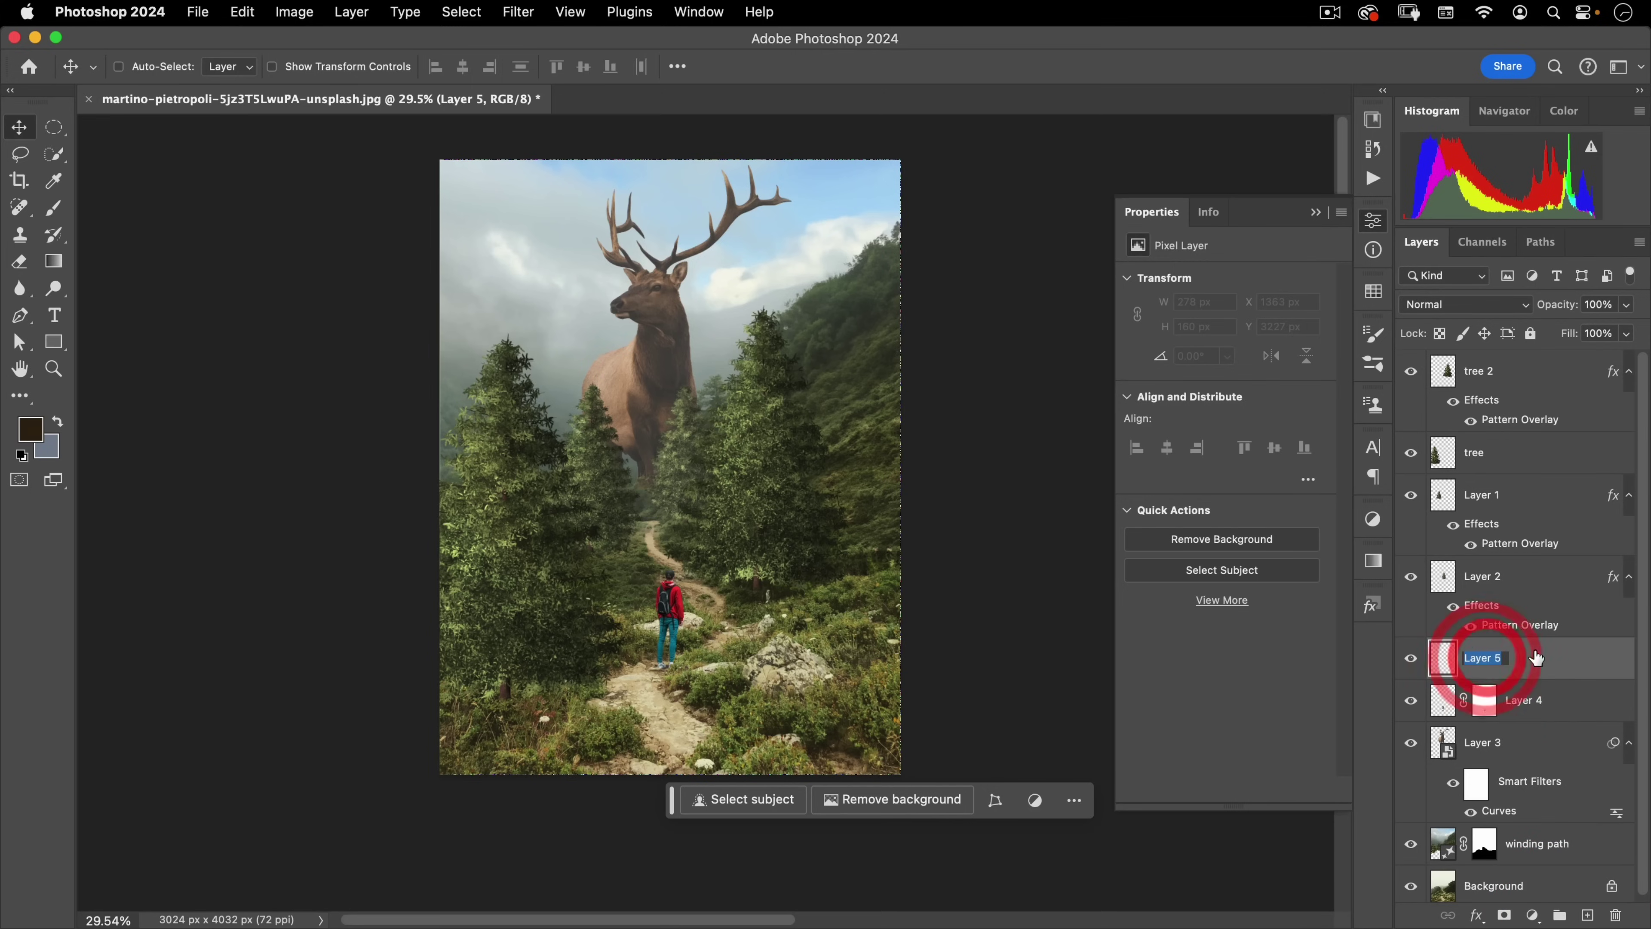
{"action": "type", "text": "atmosphere"}
{"action": "key", "text": "Return"}
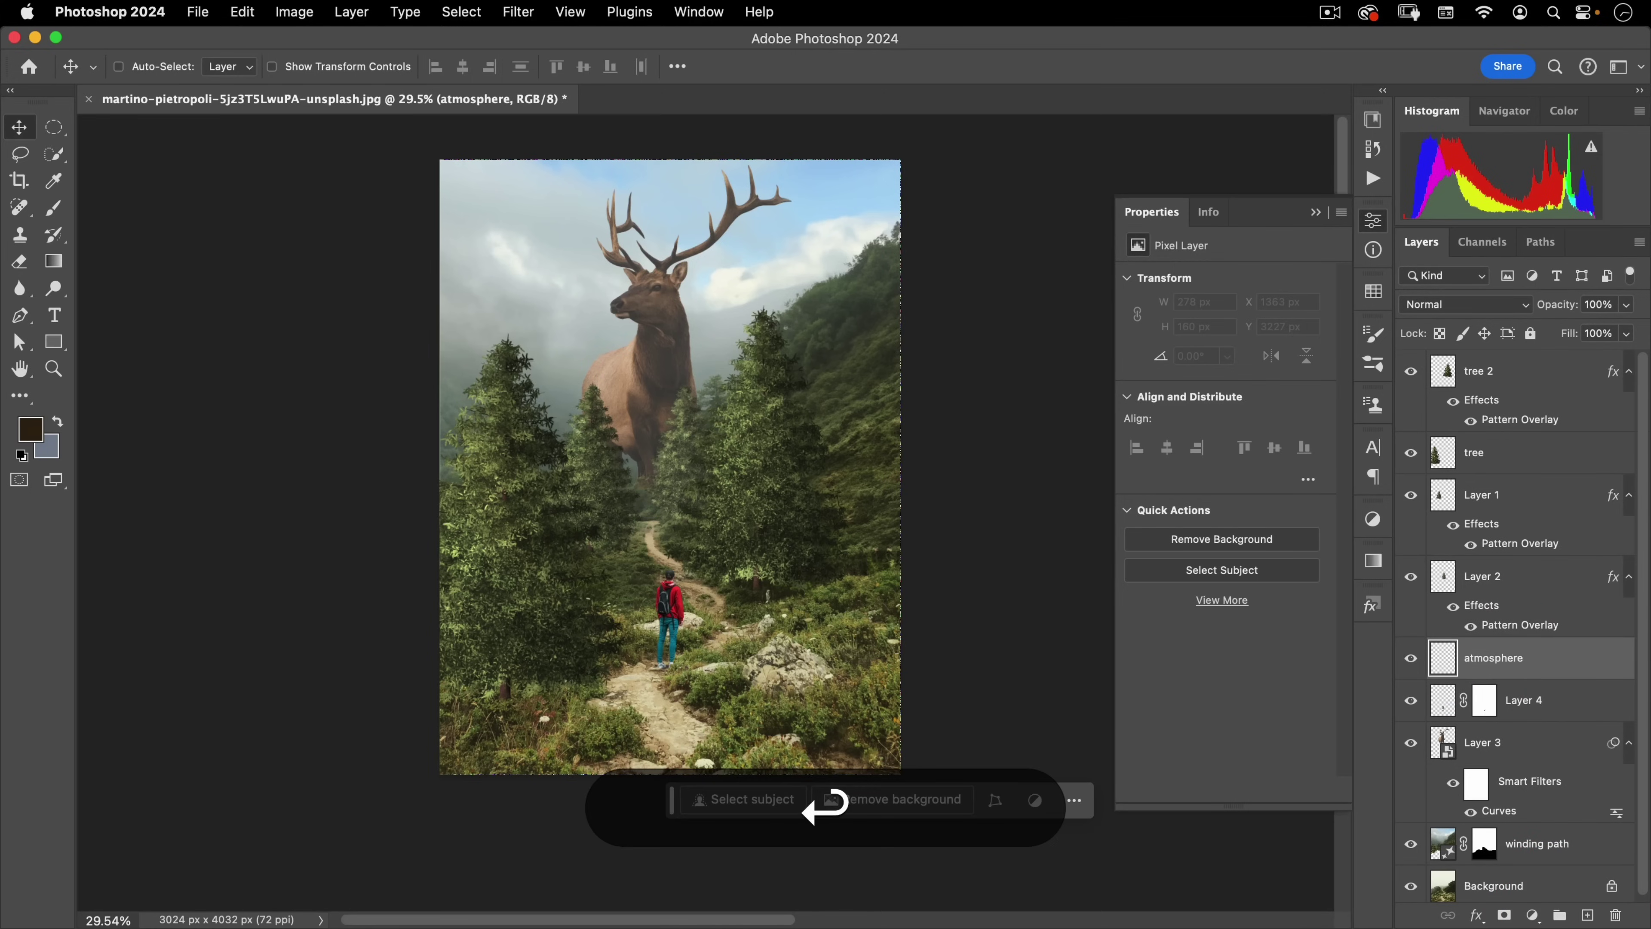
Load the Advanced Smoke 01 brush at about 1248 px
{"action": "key", "text": "b"}
{"action": "right_click", "coordinate": [526, 257]}
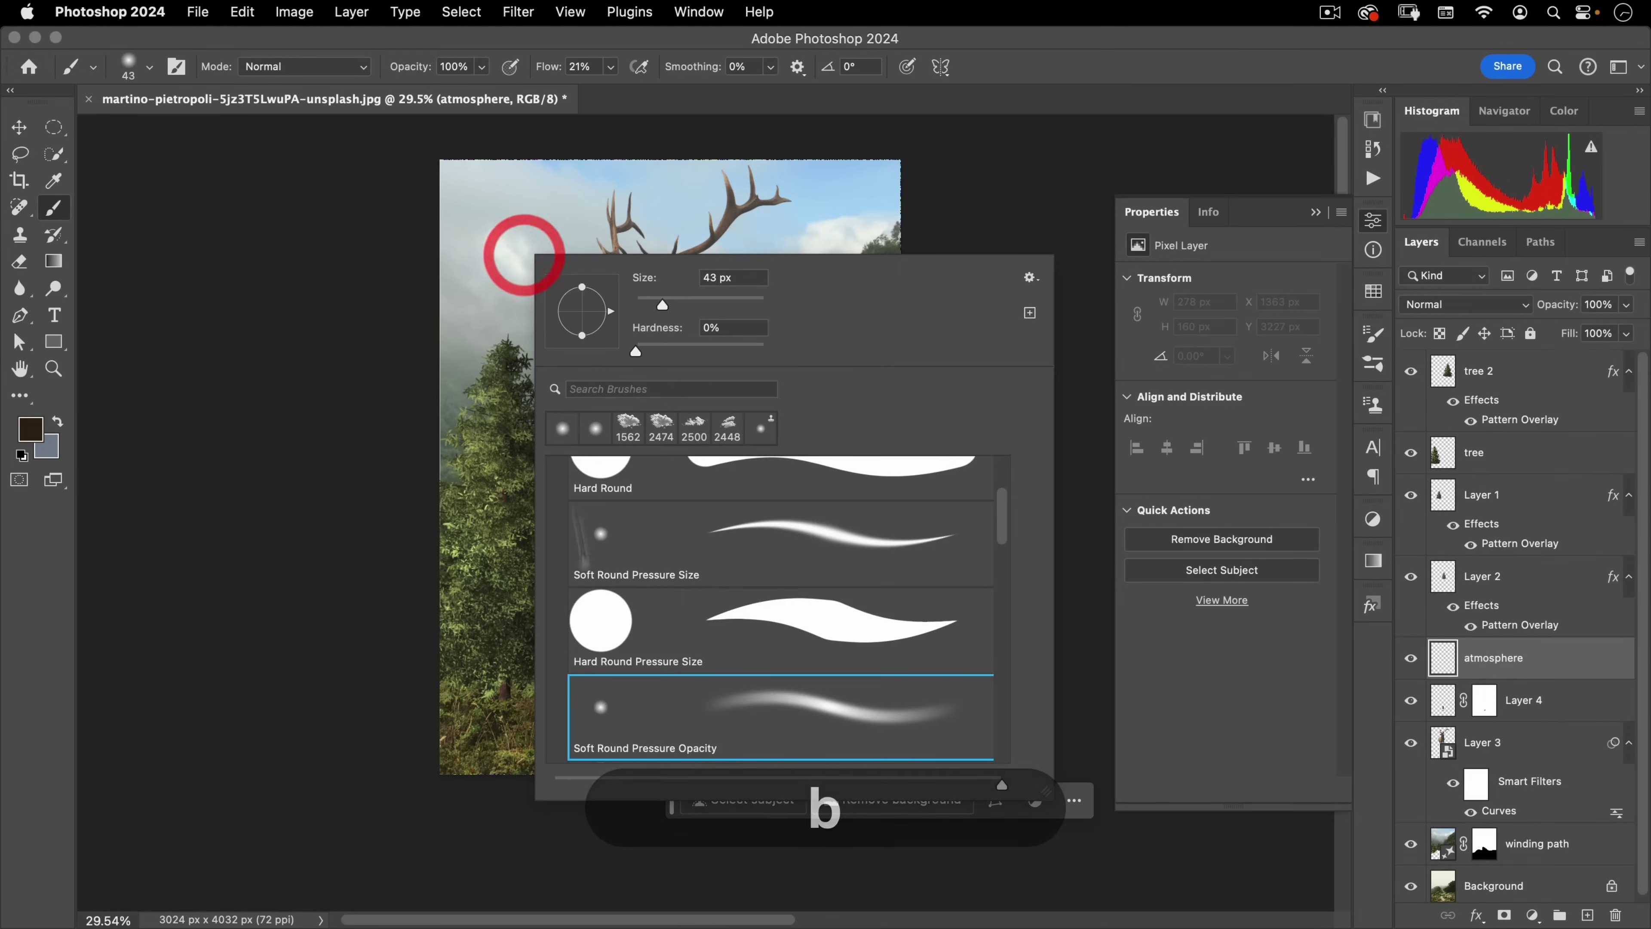
{"action": "scroll", "coordinate": [631, 599], "scroll_direction": "down", "scroll_amount": 5}
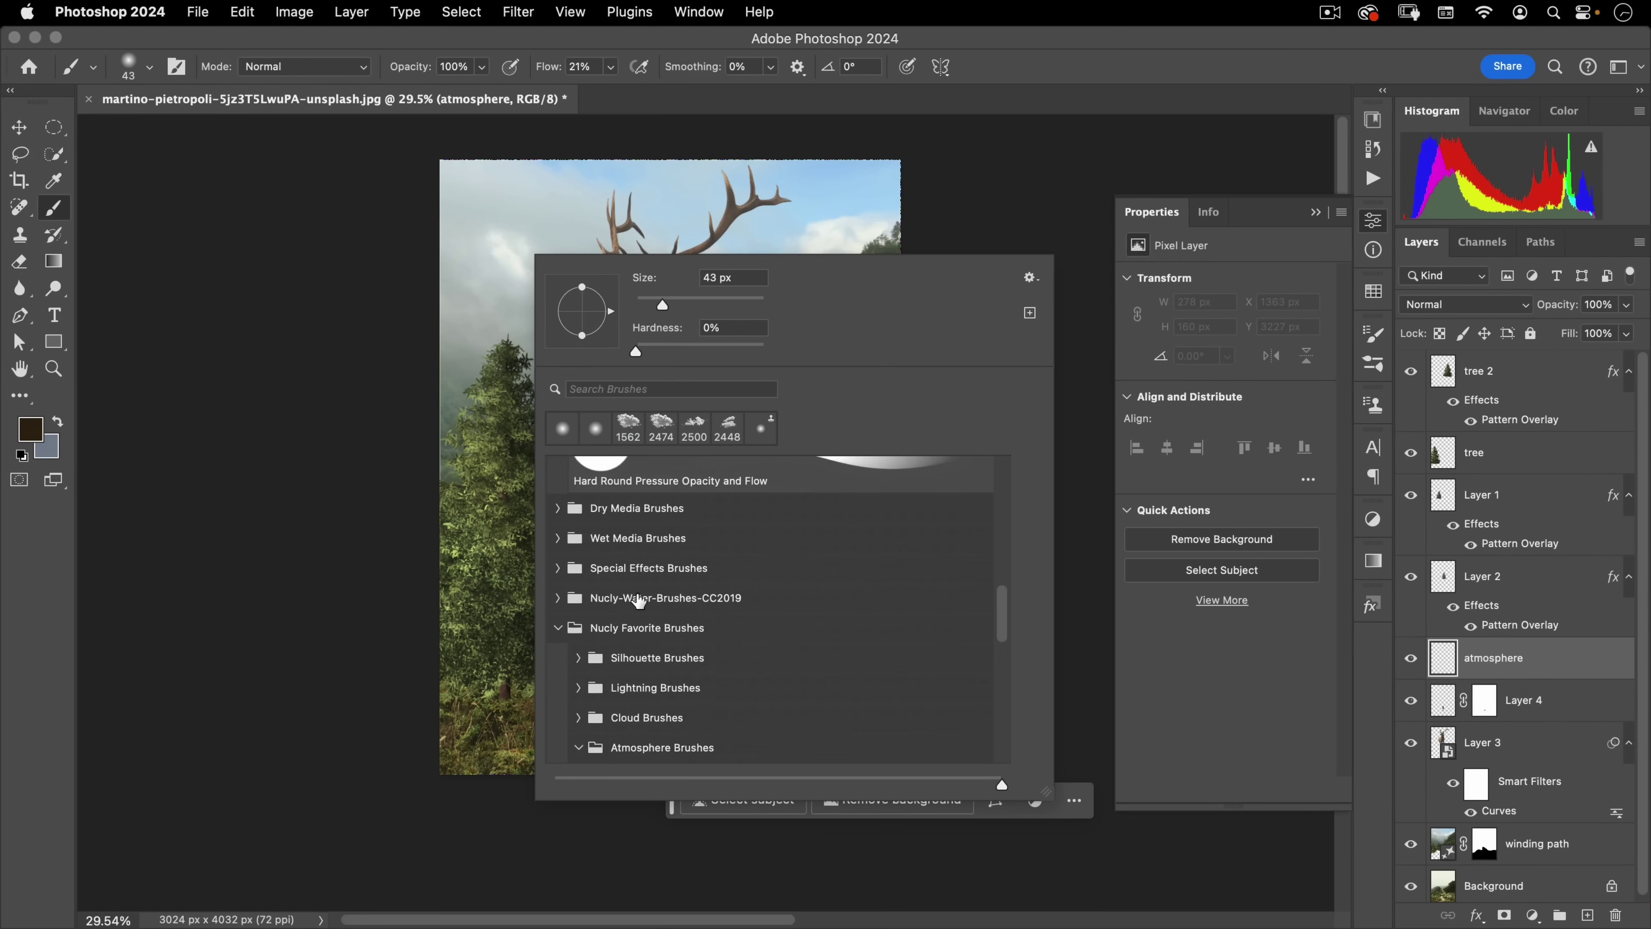
{"action": "scroll", "coordinate": [600, 603], "scroll_direction": "down", "scroll_amount": 3}
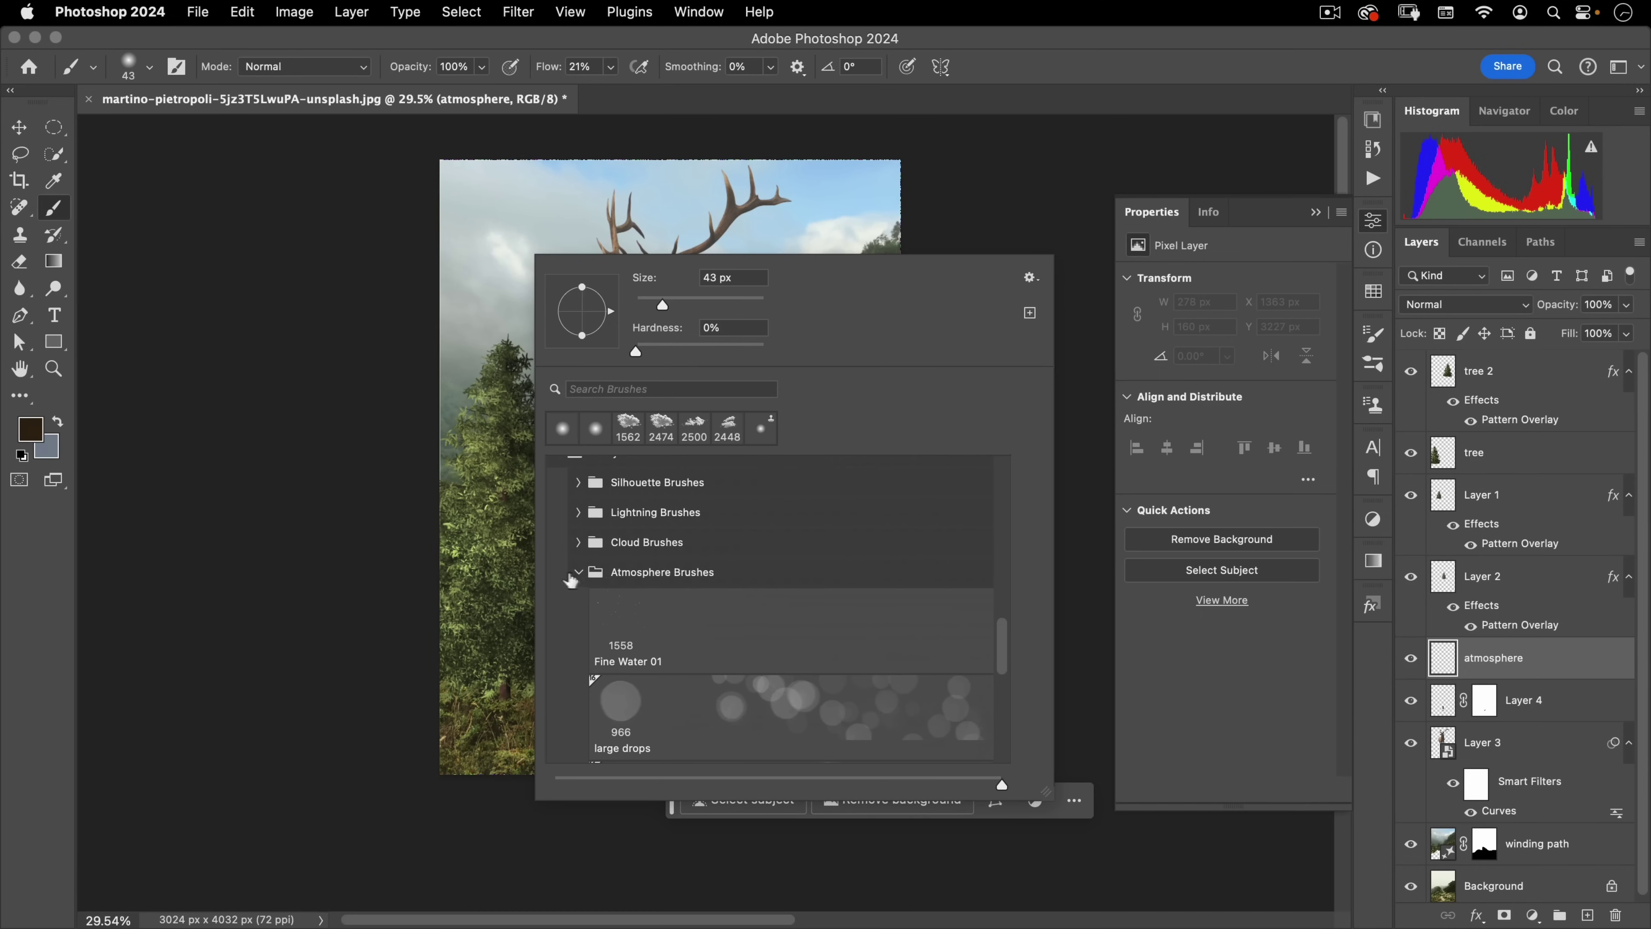
{"action": "scroll", "coordinate": [701, 598], "scroll_direction": "down", "scroll_amount": 5}
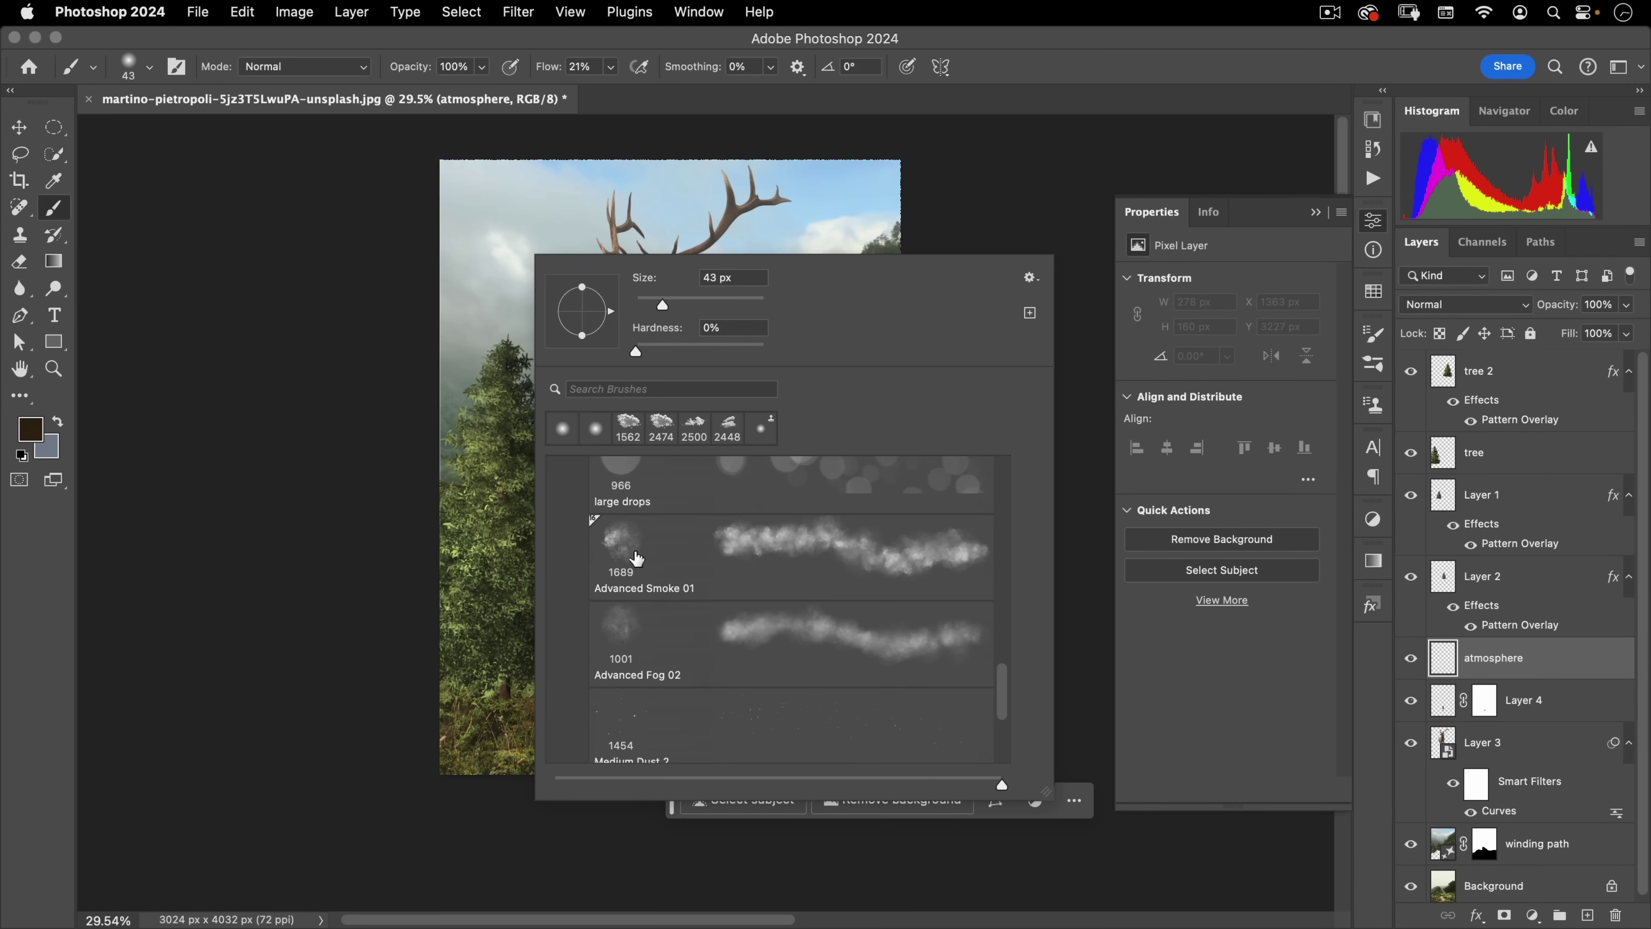
{"action": "left_click", "coordinate": [636, 558]}
{"action": "left_click", "coordinate": [389, 100]}
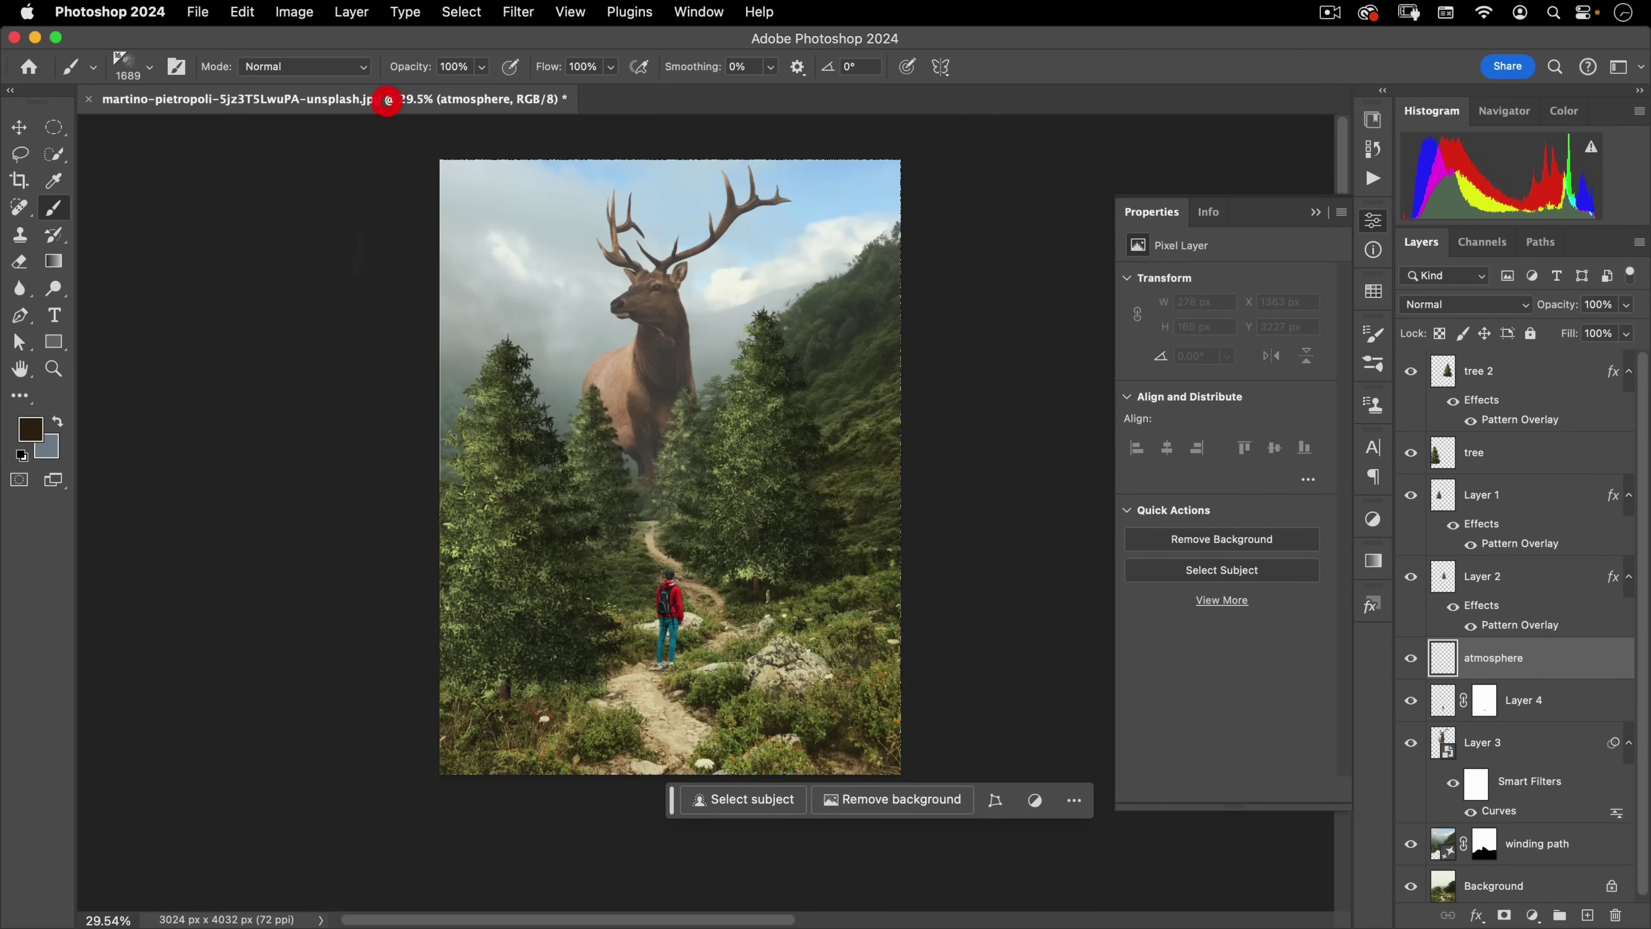
{"action": "key", "text": "shift"}
{"action": "left_click_drag", "start_coordinate": [559, 494], "coordinate": [495, 522]}
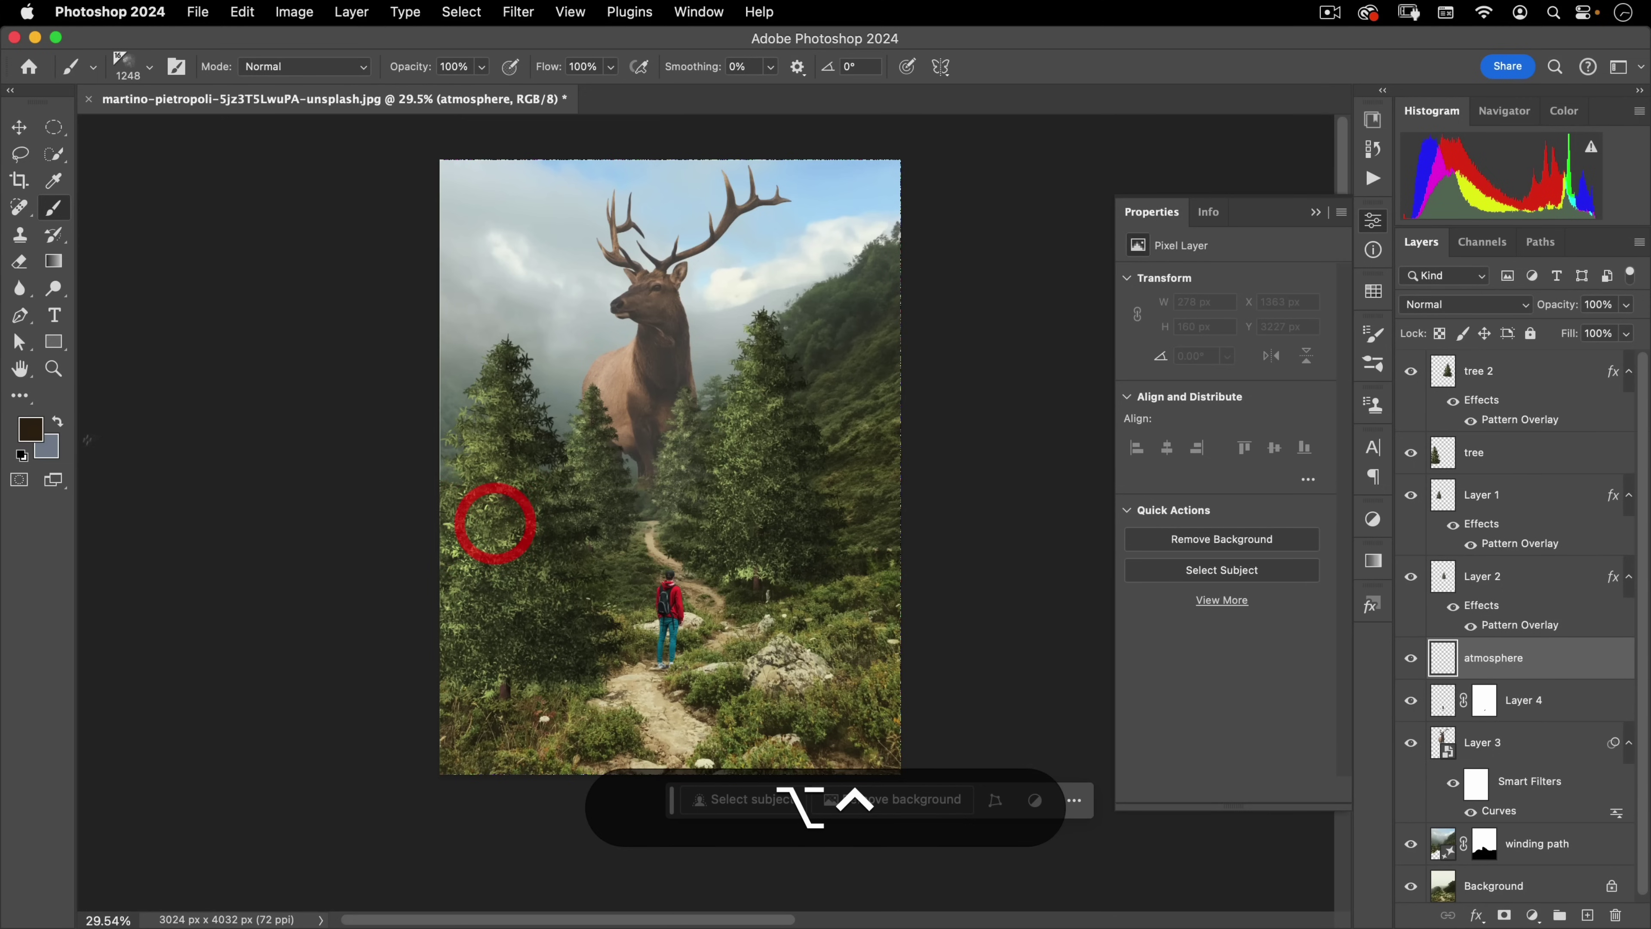
Paint sampled light grey haze over the elk's lower body and centre trees, erasing it from the left trees
{"action": "left_click", "coordinate": [577, 369], "text": "alt"}
{"action": "mouse_move", "coordinate": [571, 368]}
{"action": "left_mouse_down"}
{"action": "mouse_move", "coordinate": [552, 406]}
{"action": "mouse_move", "coordinate": [570, 491]}
{"action": "mouse_move", "coordinate": [737, 373]}
{"action": "mouse_move", "coordinate": [755, 398]}
{"action": "mouse_move", "coordinate": [785, 365]}
{"action": "mouse_move", "coordinate": [824, 417]}
{"action": "left_mouse_up"}
{"action": "key", "text": "super+z"}
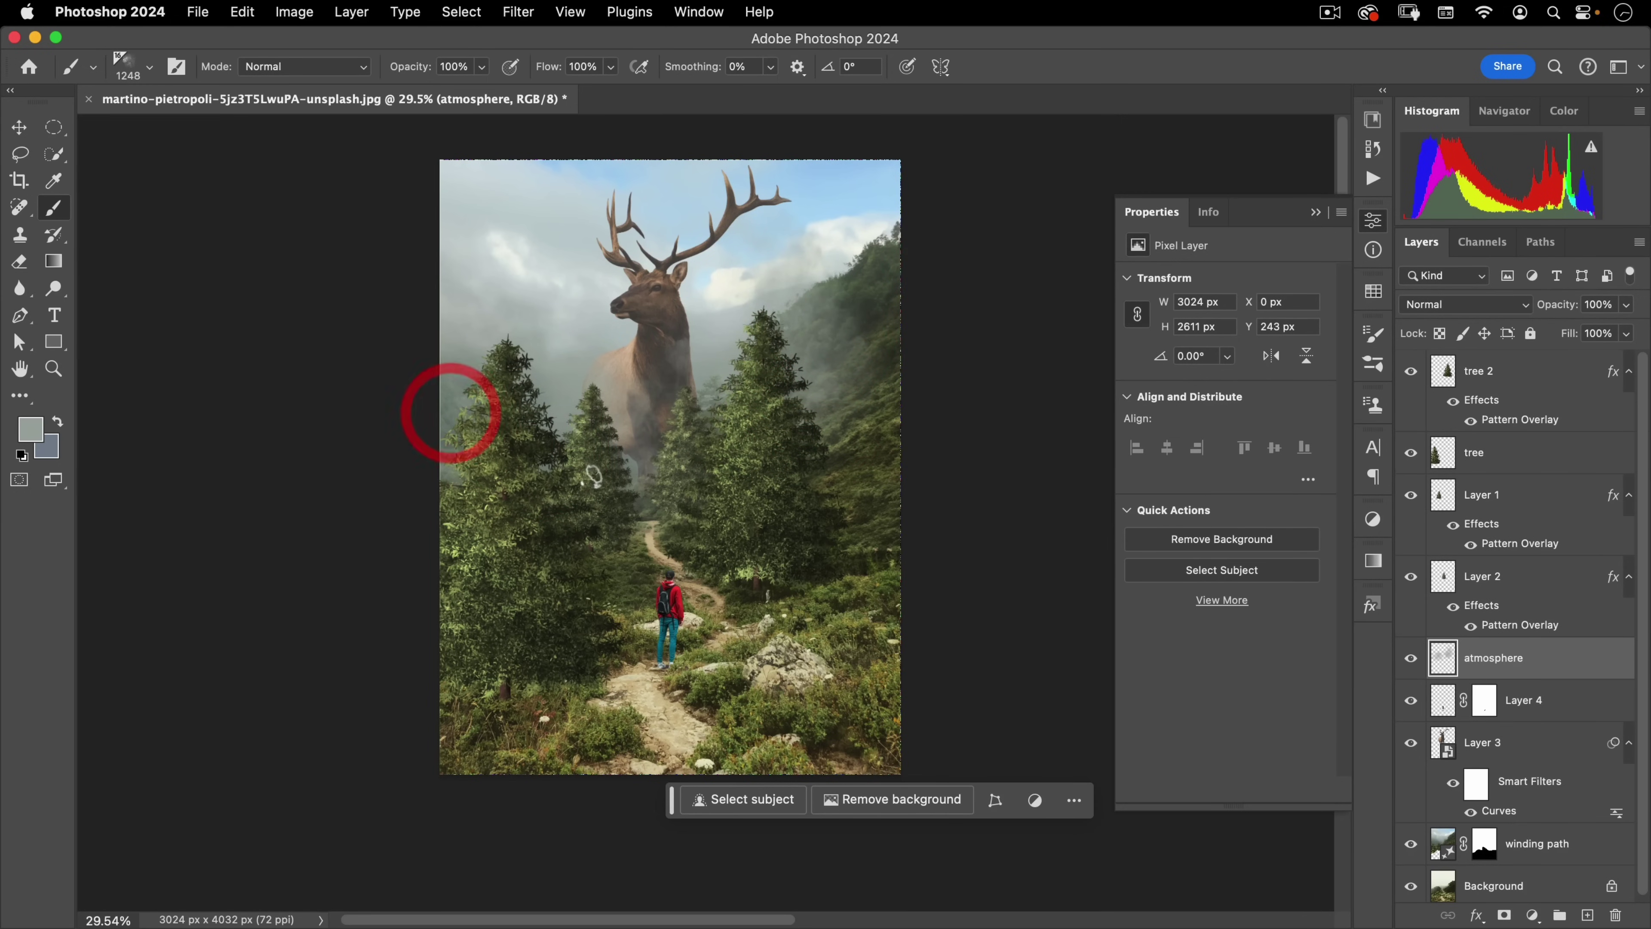
{"action": "left_click", "coordinate": [622, 464]}
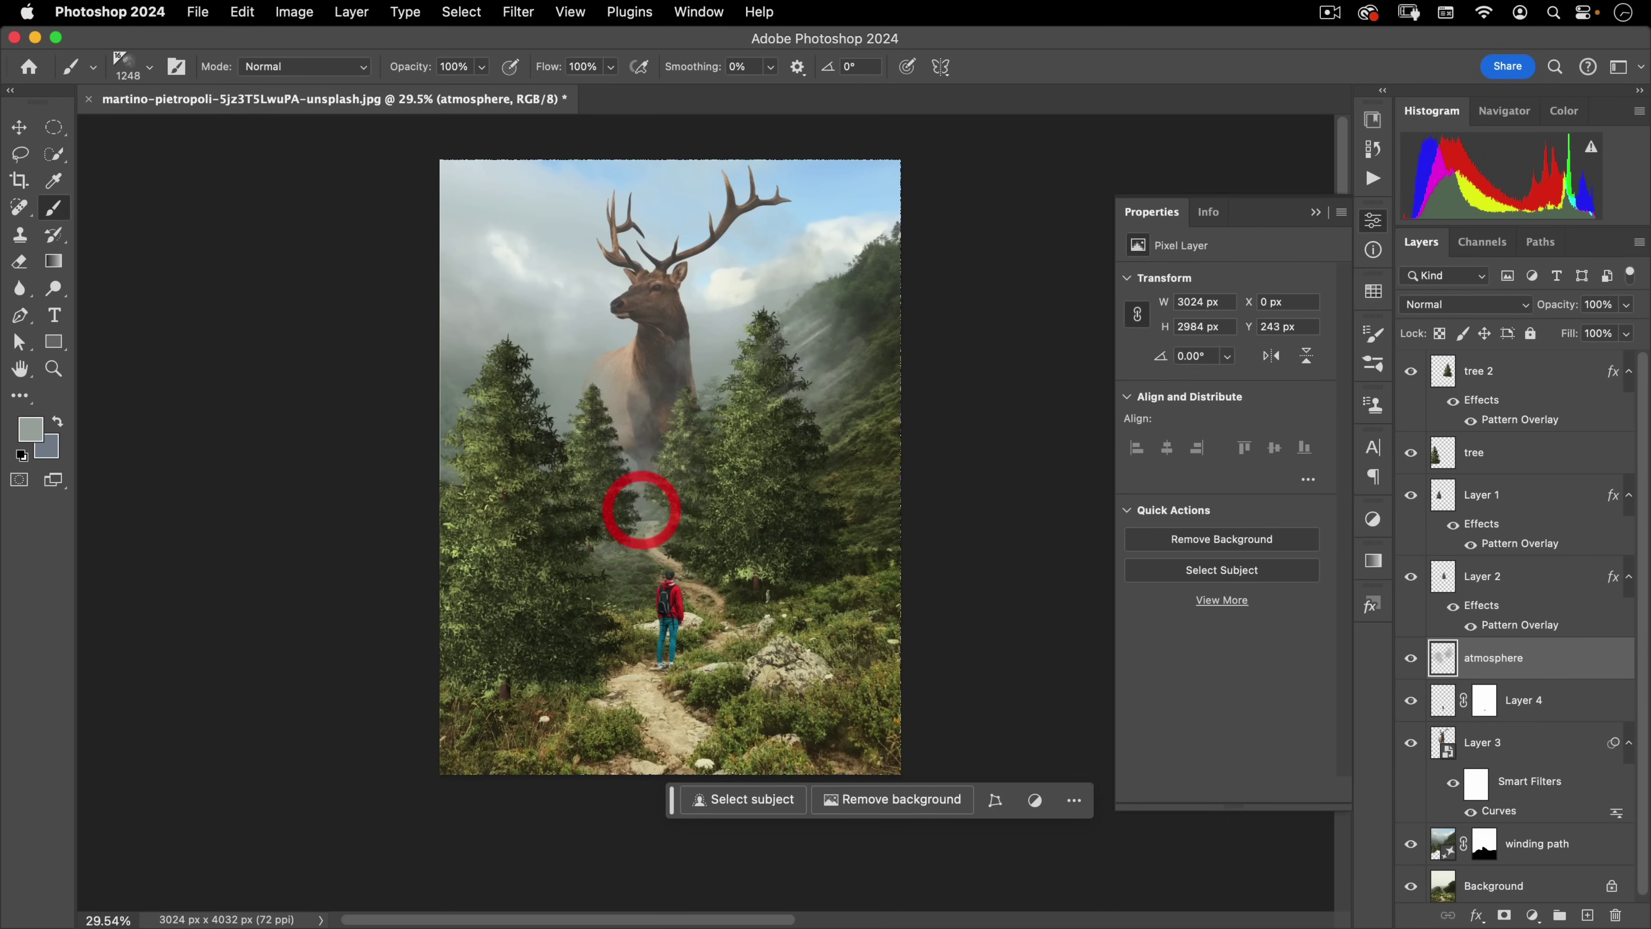
{"action": "key", "text": "e"}
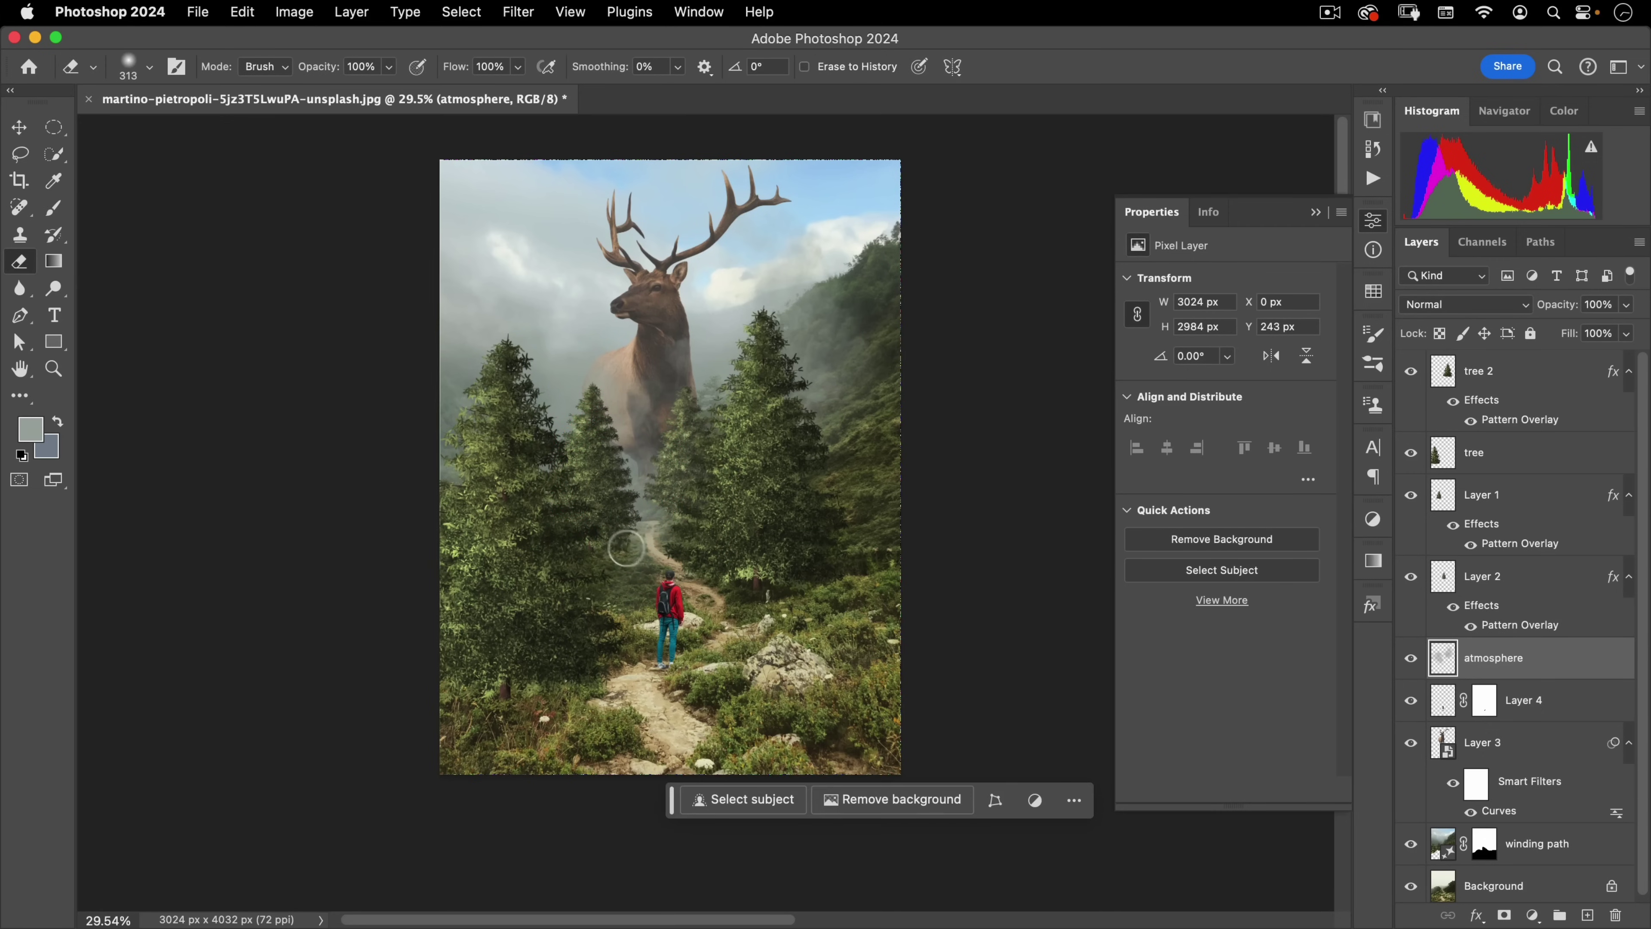
{"action": "left_click", "coordinate": [540, 526]}
Lower the atmosphere layer's opacity to 55%
{"action": "key", "text": "v"}
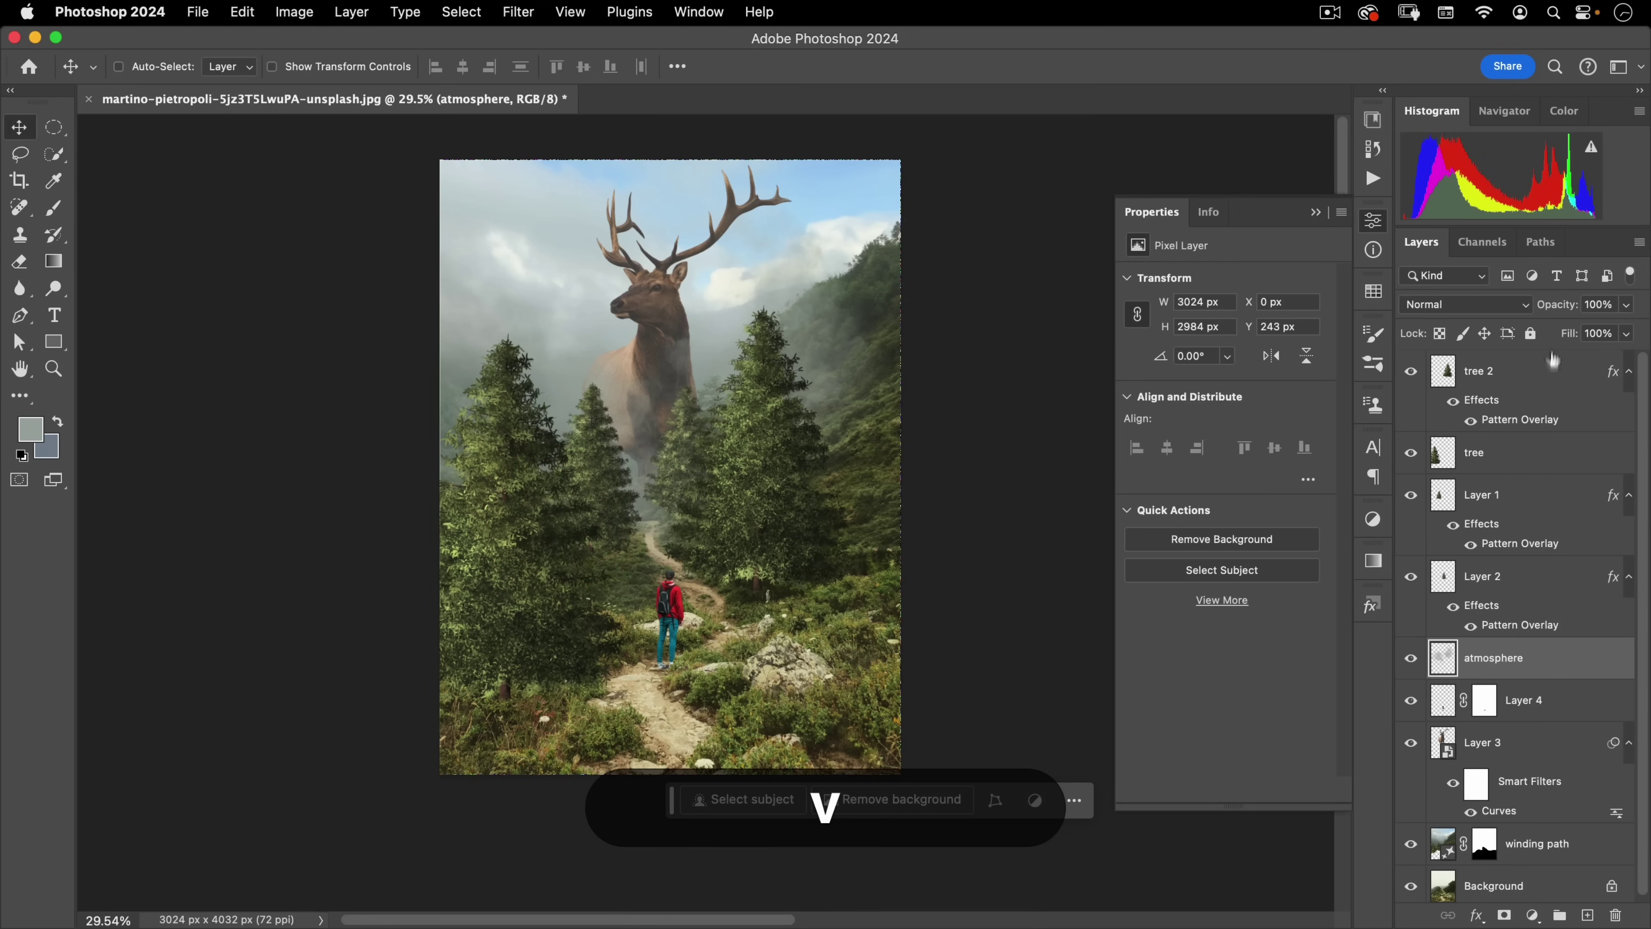
{"action": "left_click_drag", "start_coordinate": [1538, 313], "coordinate": [1509, 330]}
{"action": "left_click", "coordinate": [1508, 330]}
{"action": "key", "text": "space"}
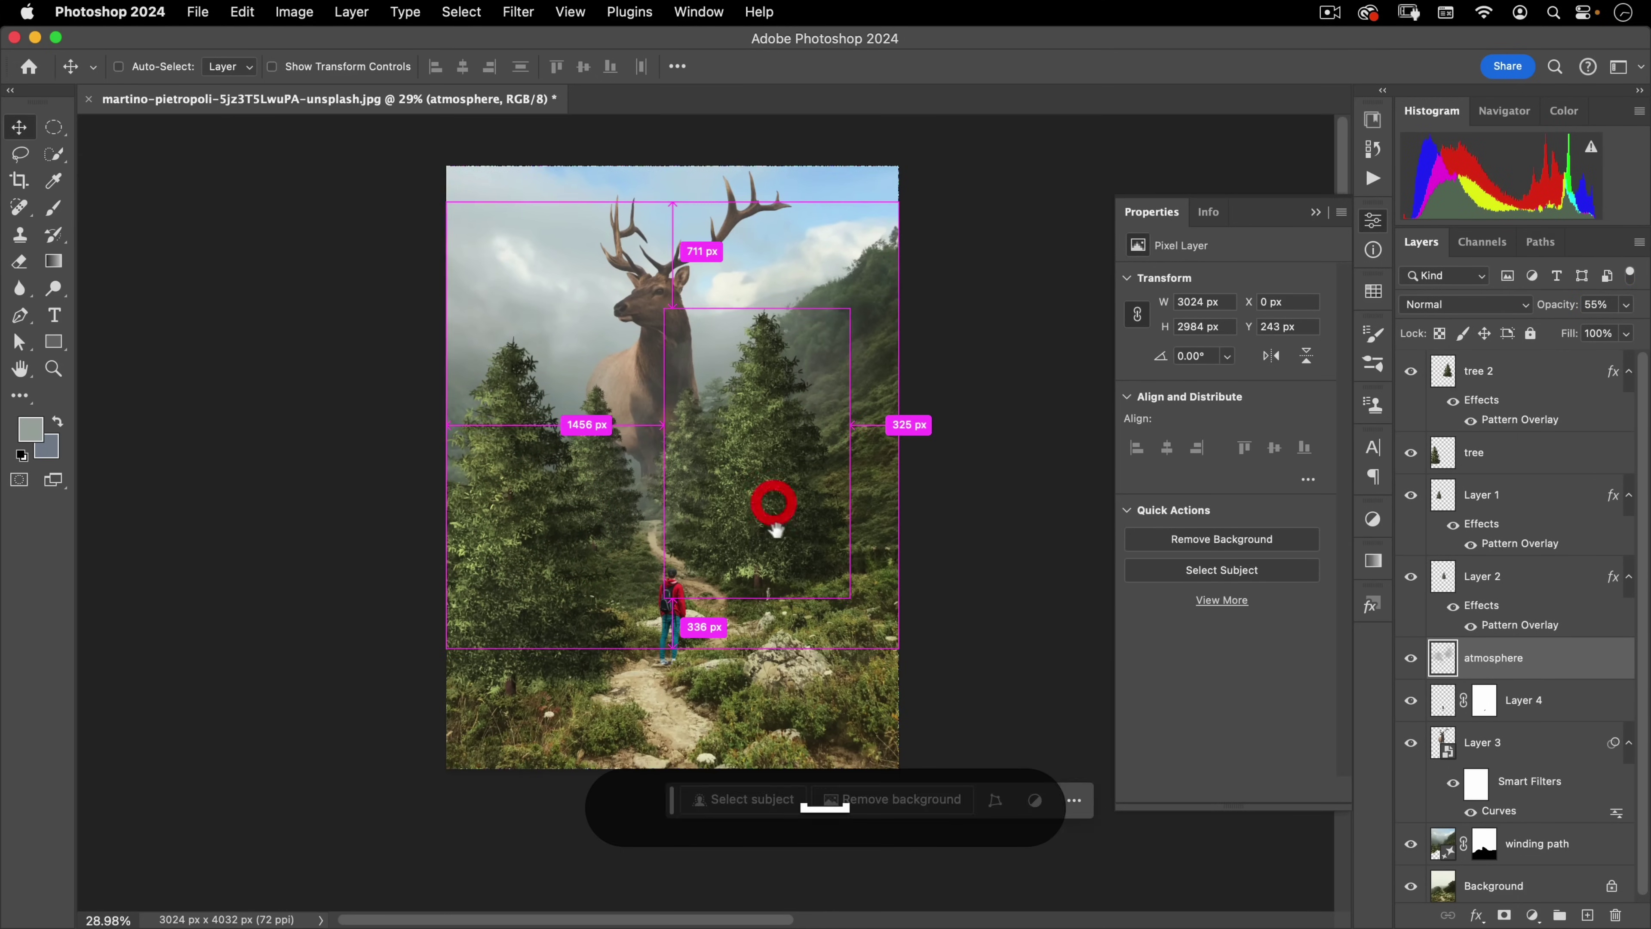
{"action": "left_click_drag", "start_coordinate": [774, 501], "coordinate": [658, 601]}
Drag a 16:9 crop out to about 7036 × 4032 px with Generative Expand fill
{"action": "scroll", "coordinate": [689, 534], "scroll_direction": "left", "scroll_amount": 1}
{"action": "key", "text": "super+space"}
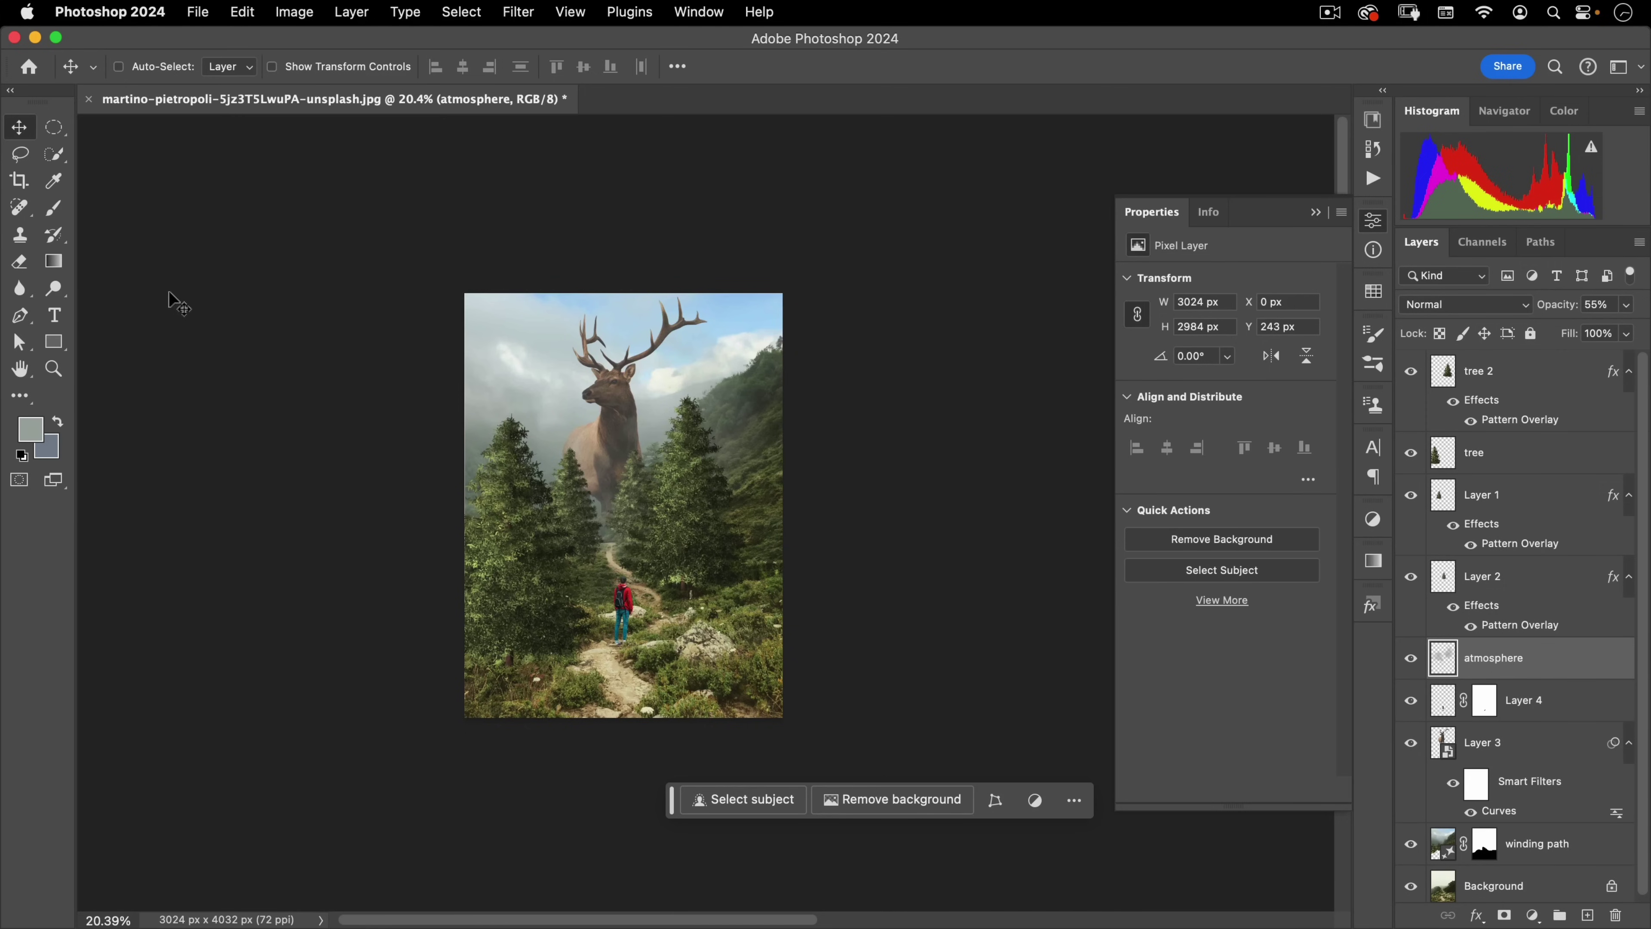
{"action": "key", "text": "c"}
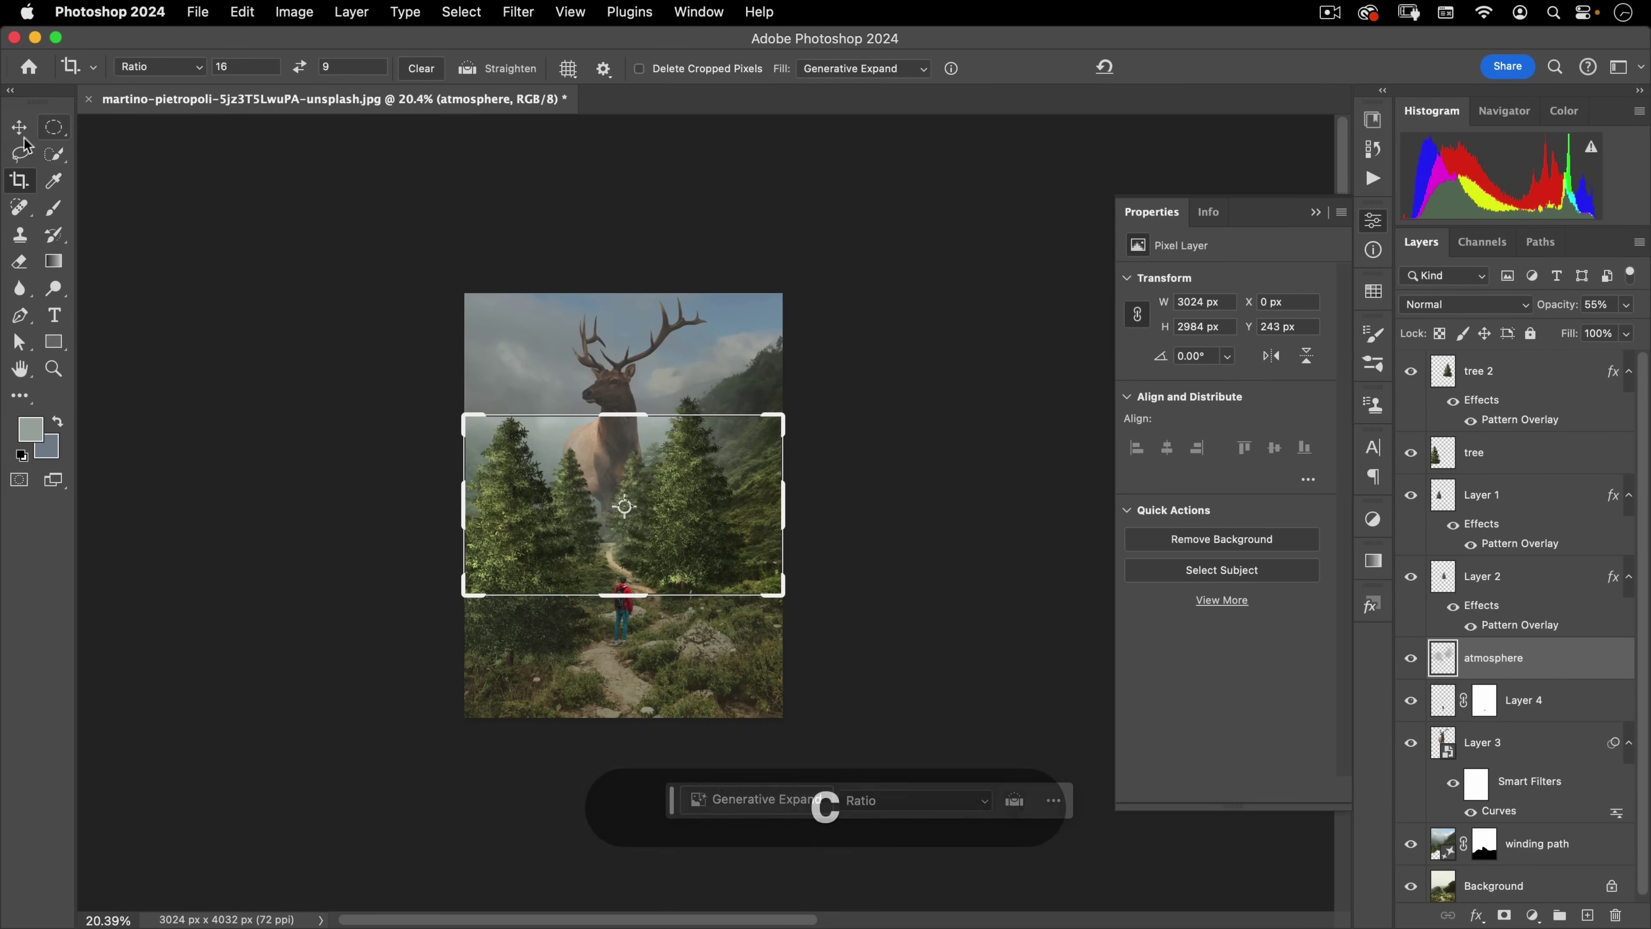
{"action": "left_click", "coordinate": [200, 69]}
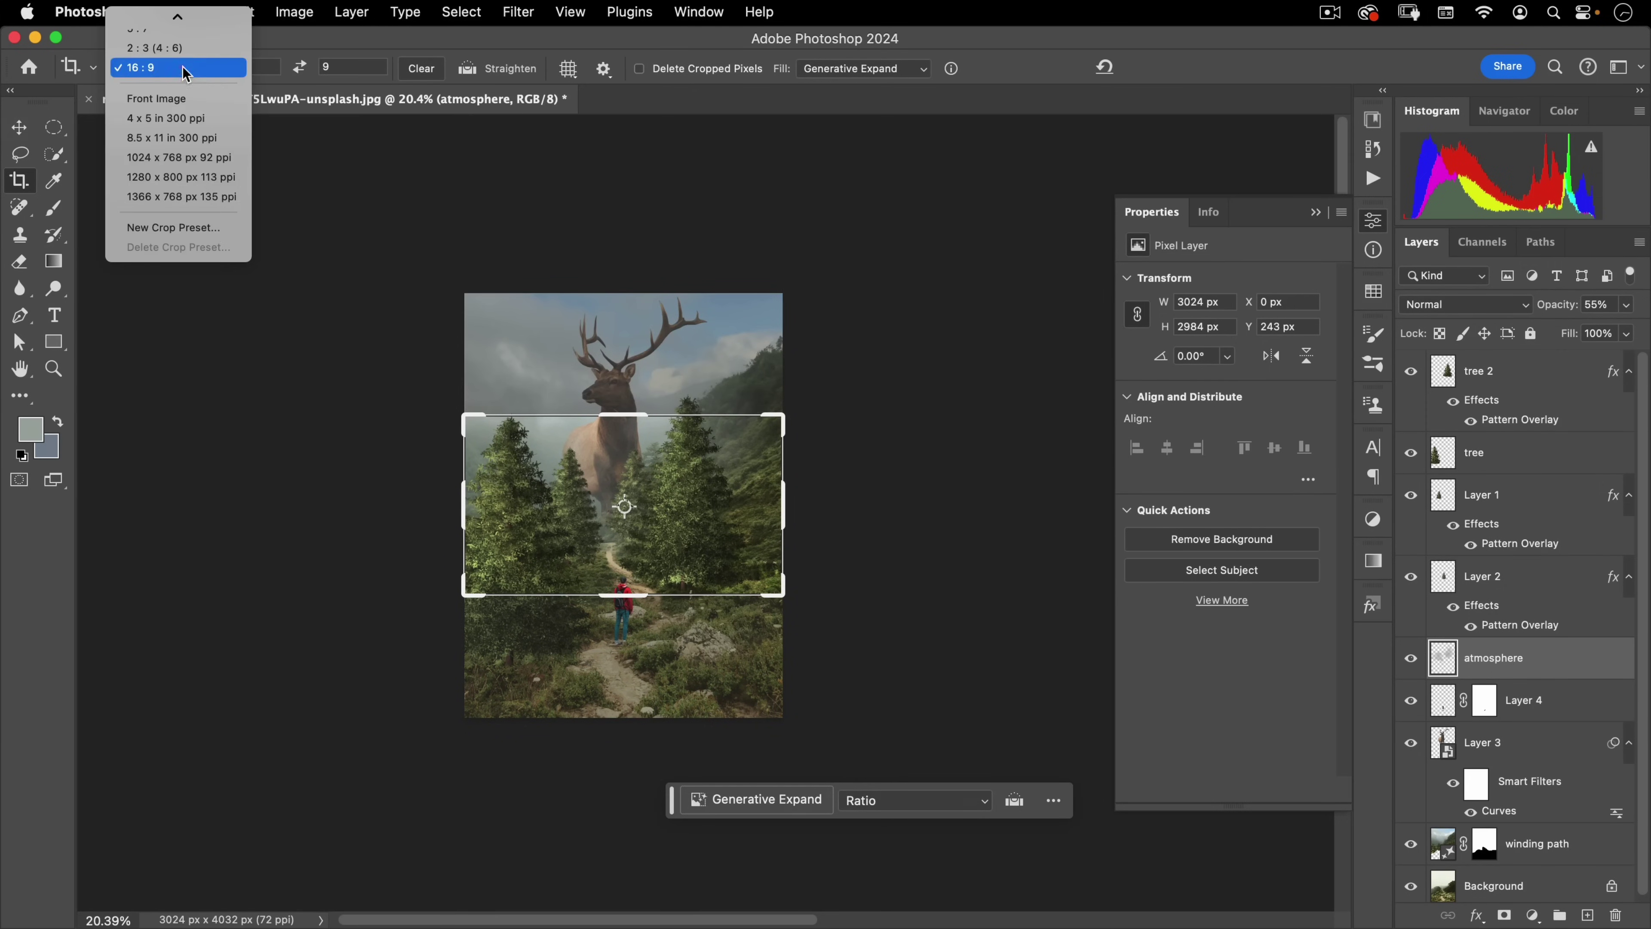
{"action": "left_click", "coordinate": [159, 74]}
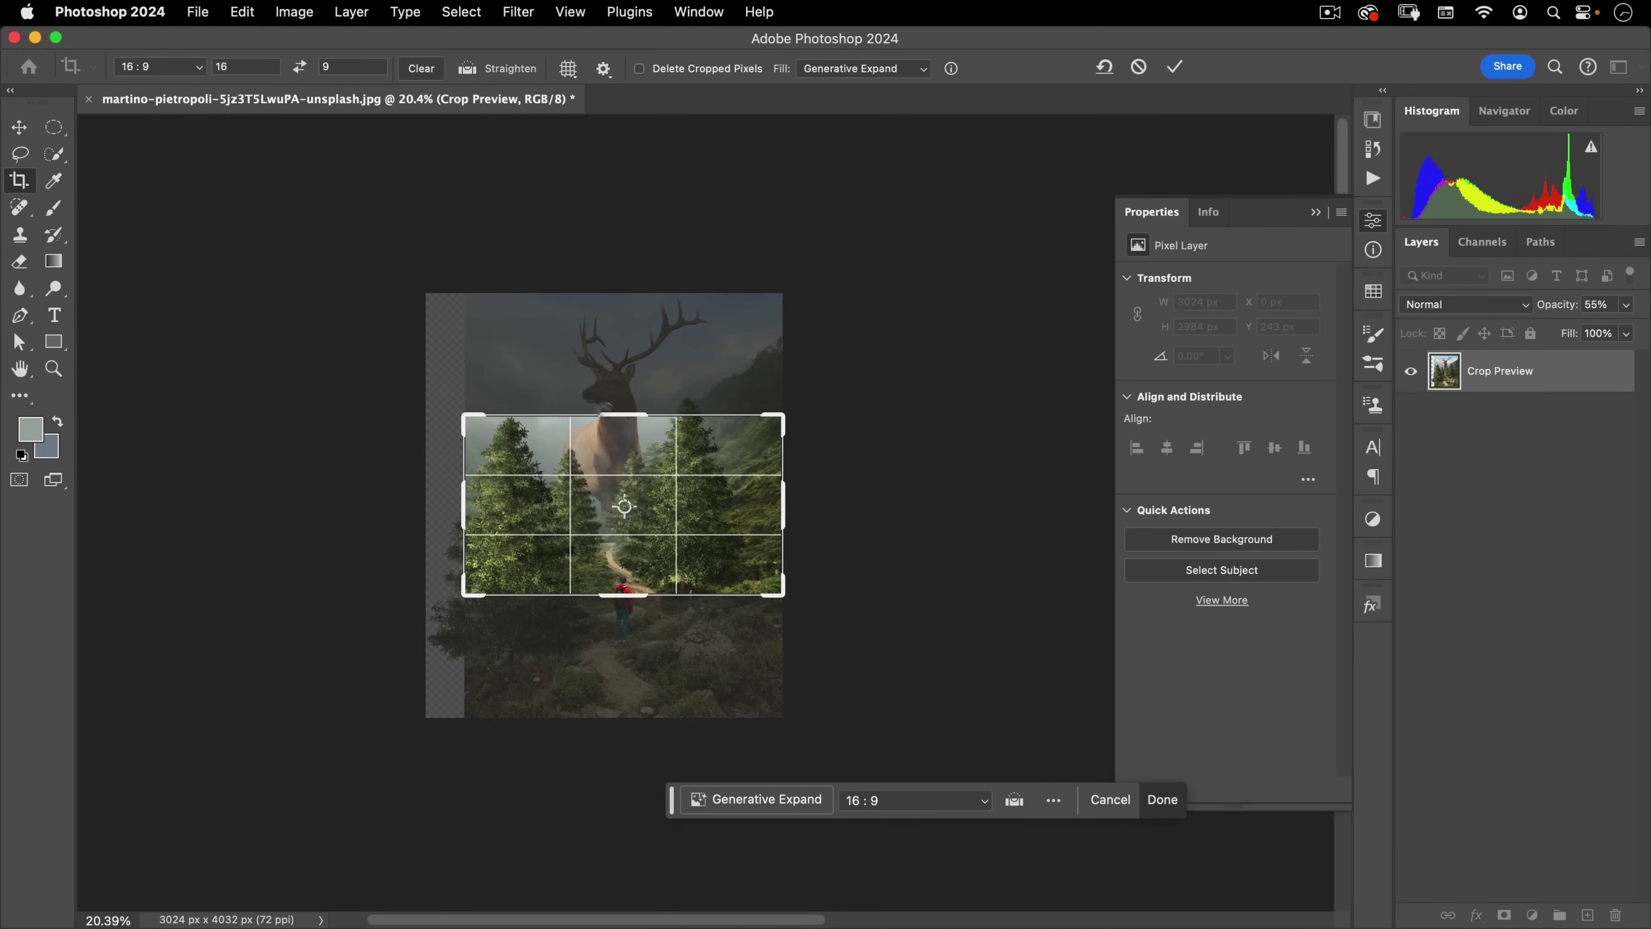
{"action": "left_click_drag", "start_coordinate": [627, 416], "coordinate": [621, 300]}
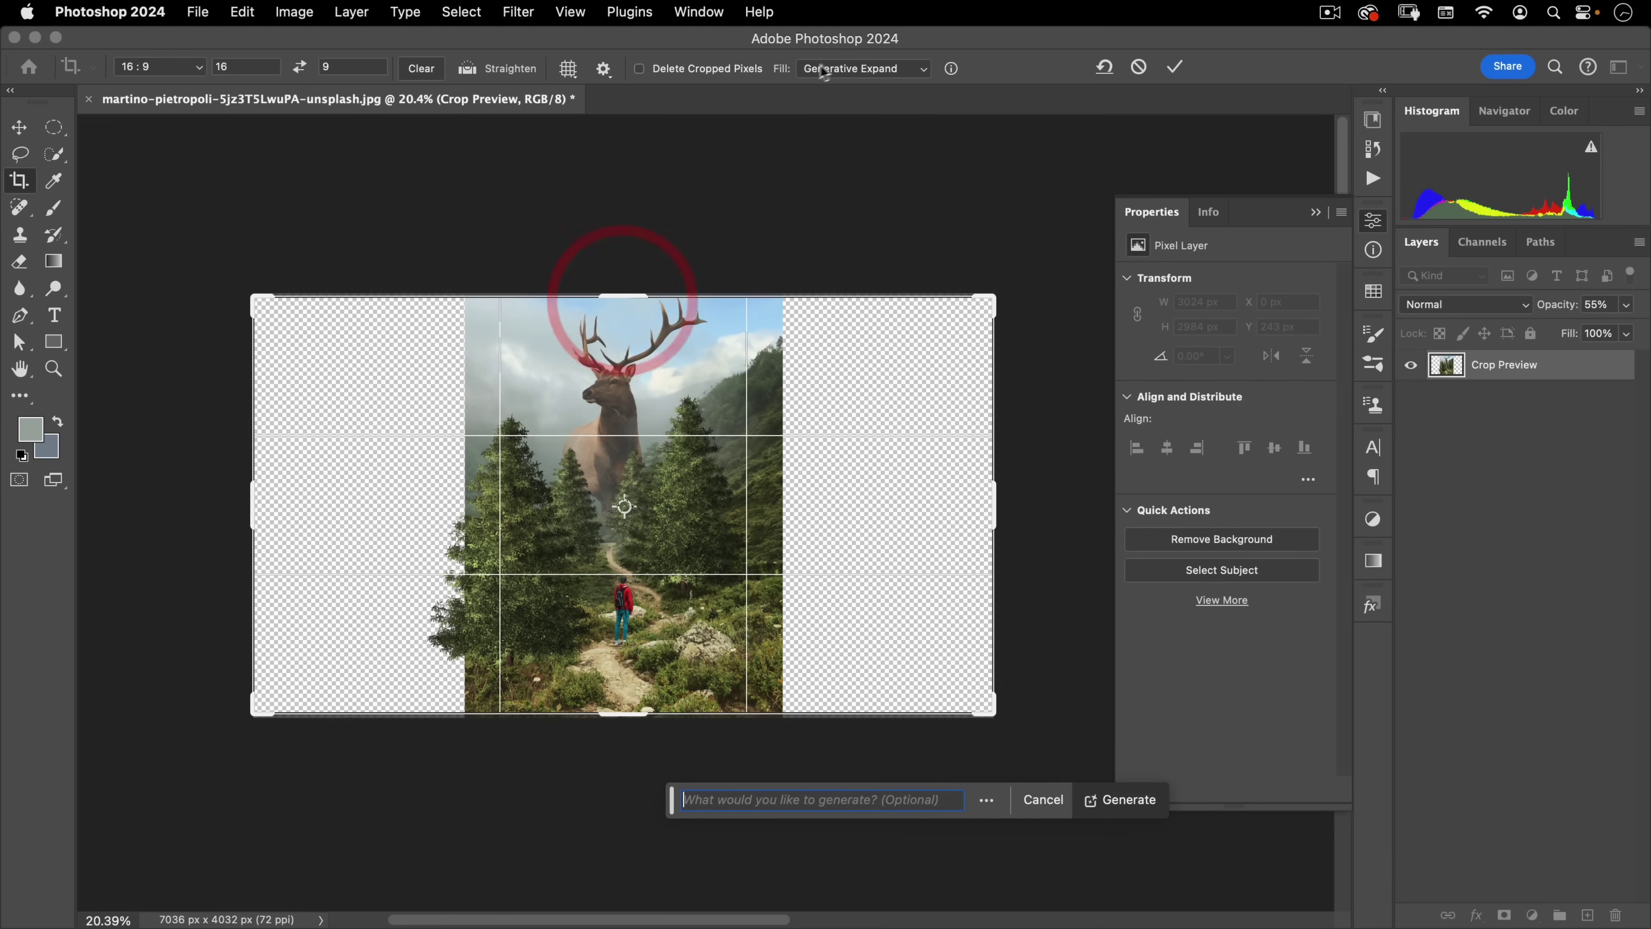
{"action": "left_click", "coordinate": [865, 68]}
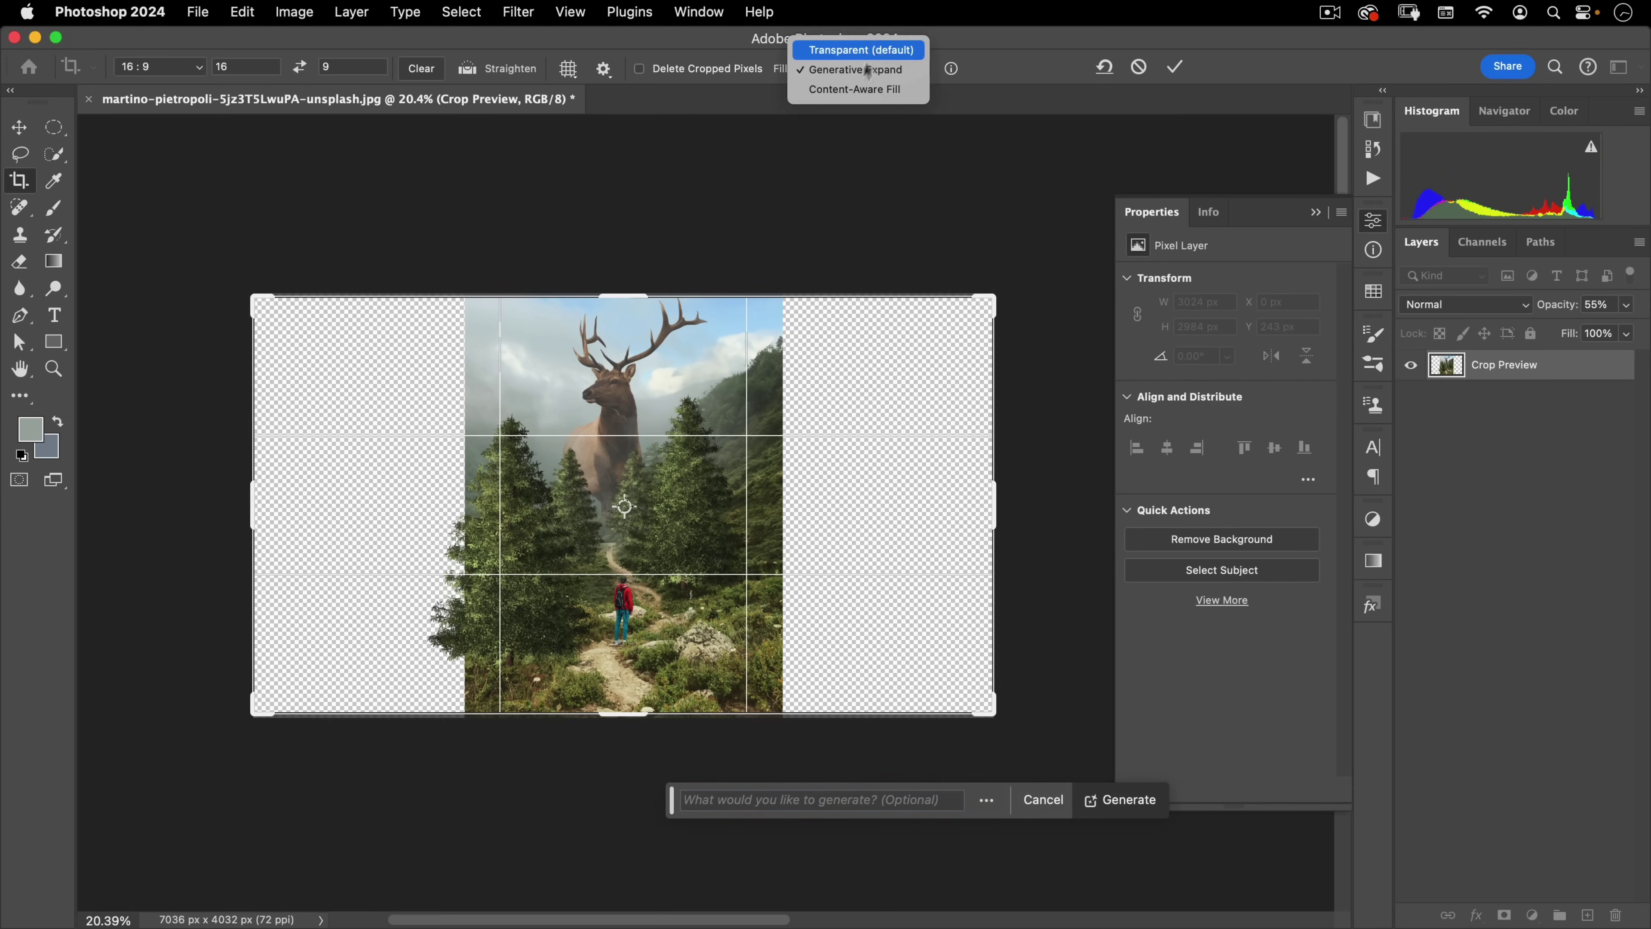
{"action": "left_click", "coordinate": [850, 70]}
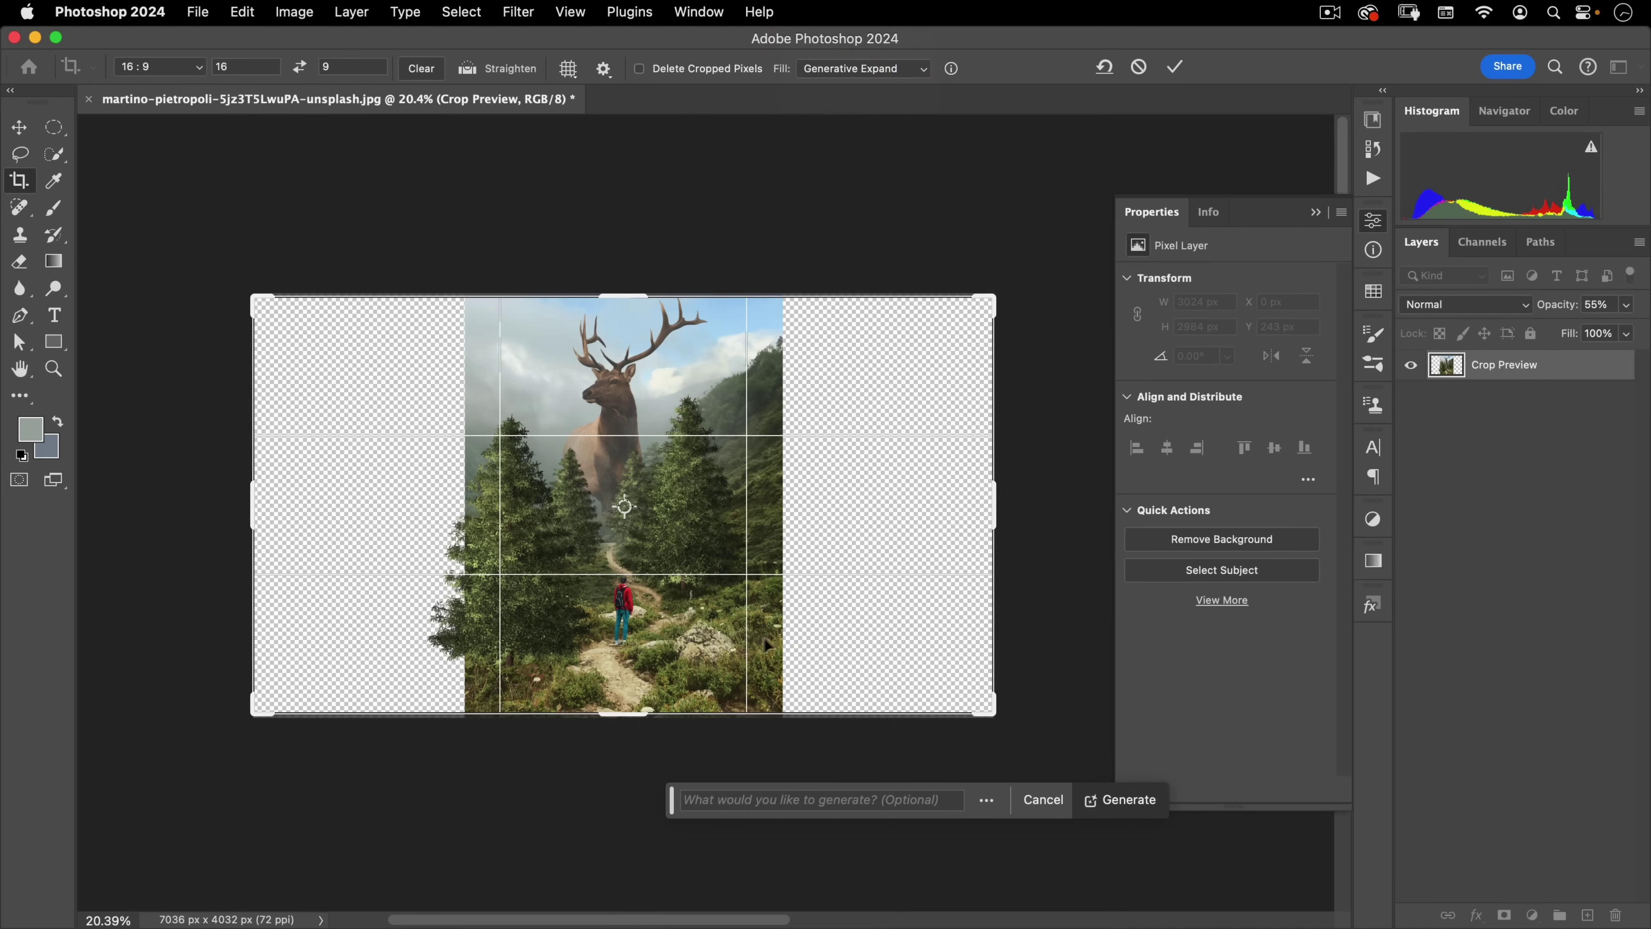
Generate the expanded forest sides, keep variation 2 of 3, and fit the 7036 × 3958 px composite in view
{"action": "left_click", "coordinate": [1176, 69]}
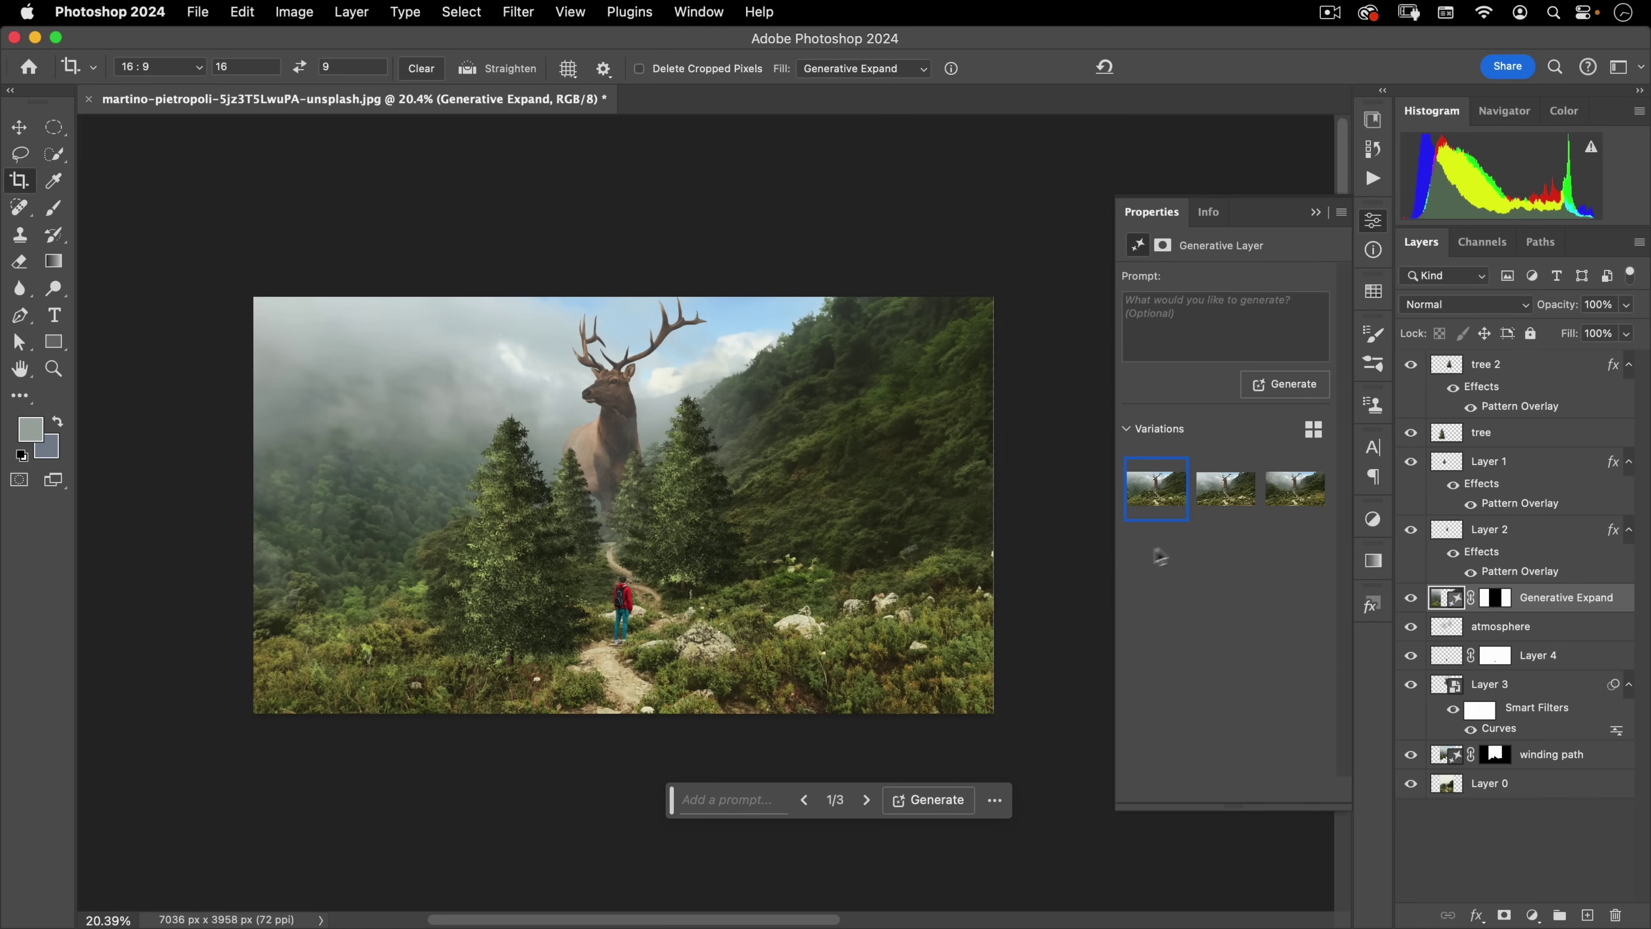
{"action": "left_click", "coordinate": [1222, 489]}
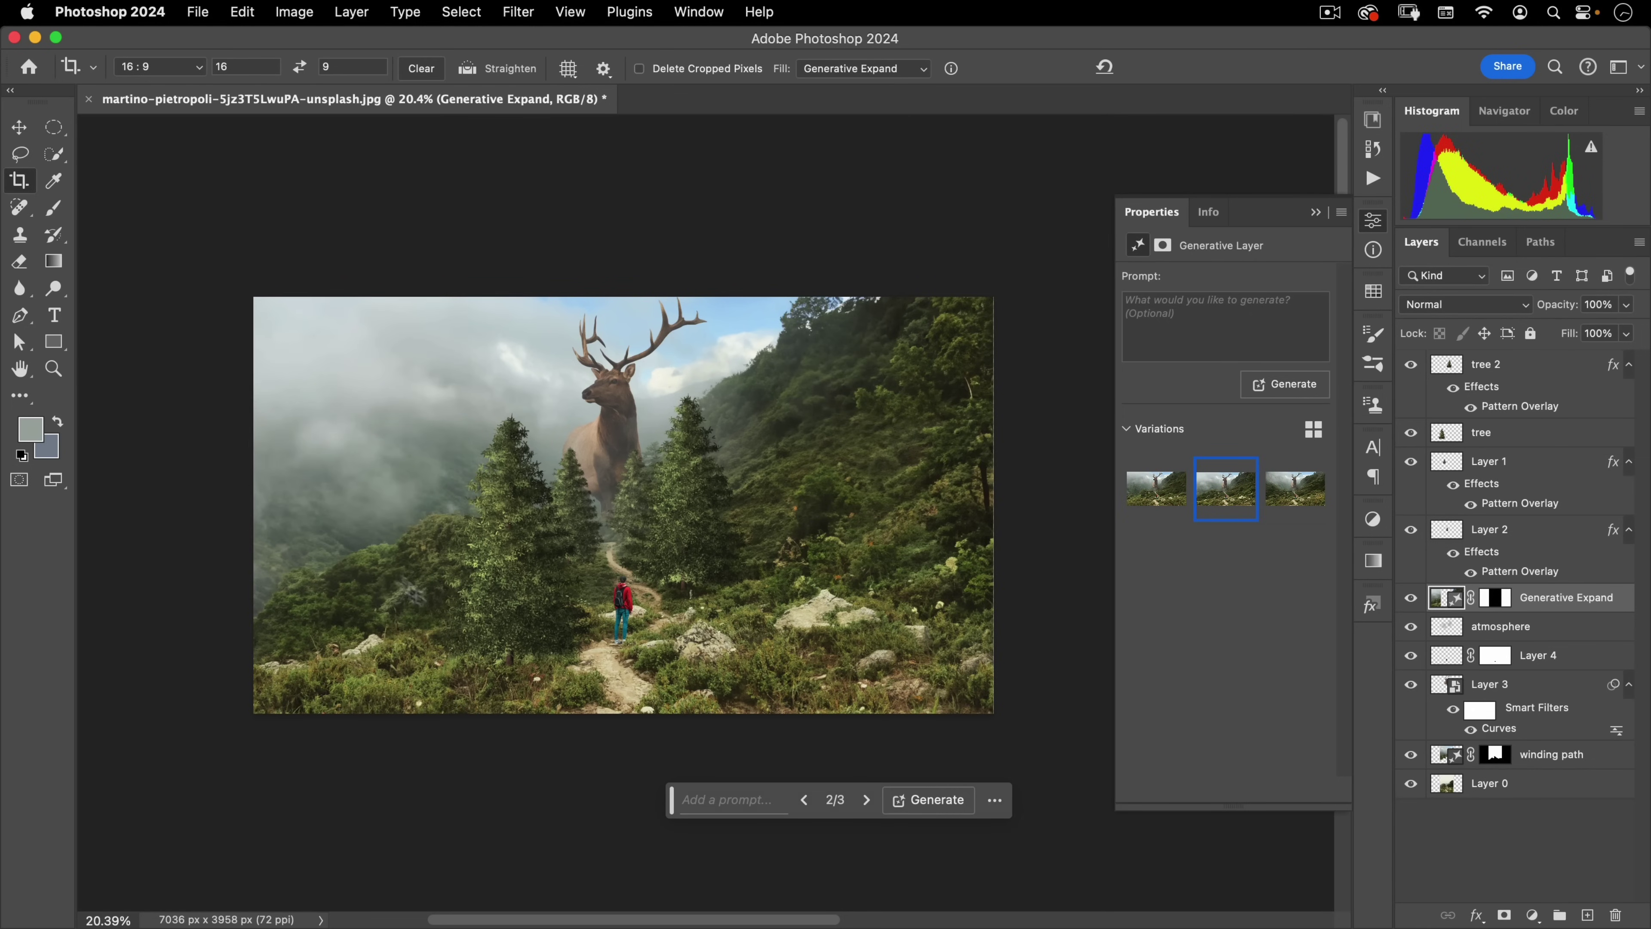
{"action": "key", "text": "v"}
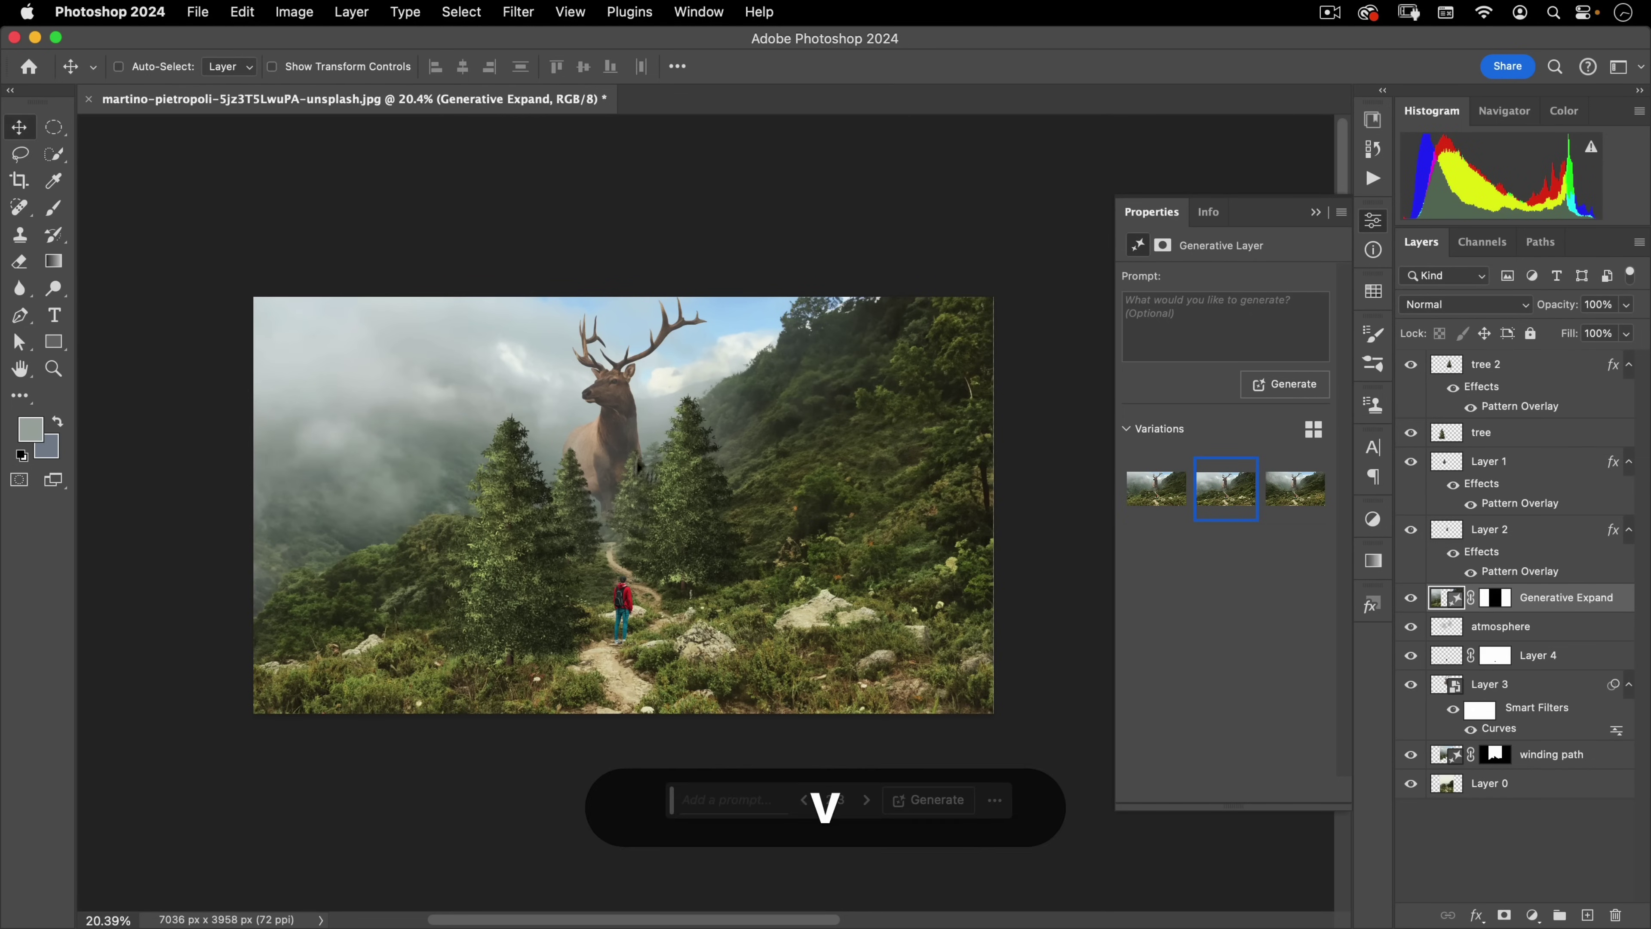
{"action": "scroll", "coordinate": [610, 523], "scroll_direction": "up", "scroll_amount": 3}
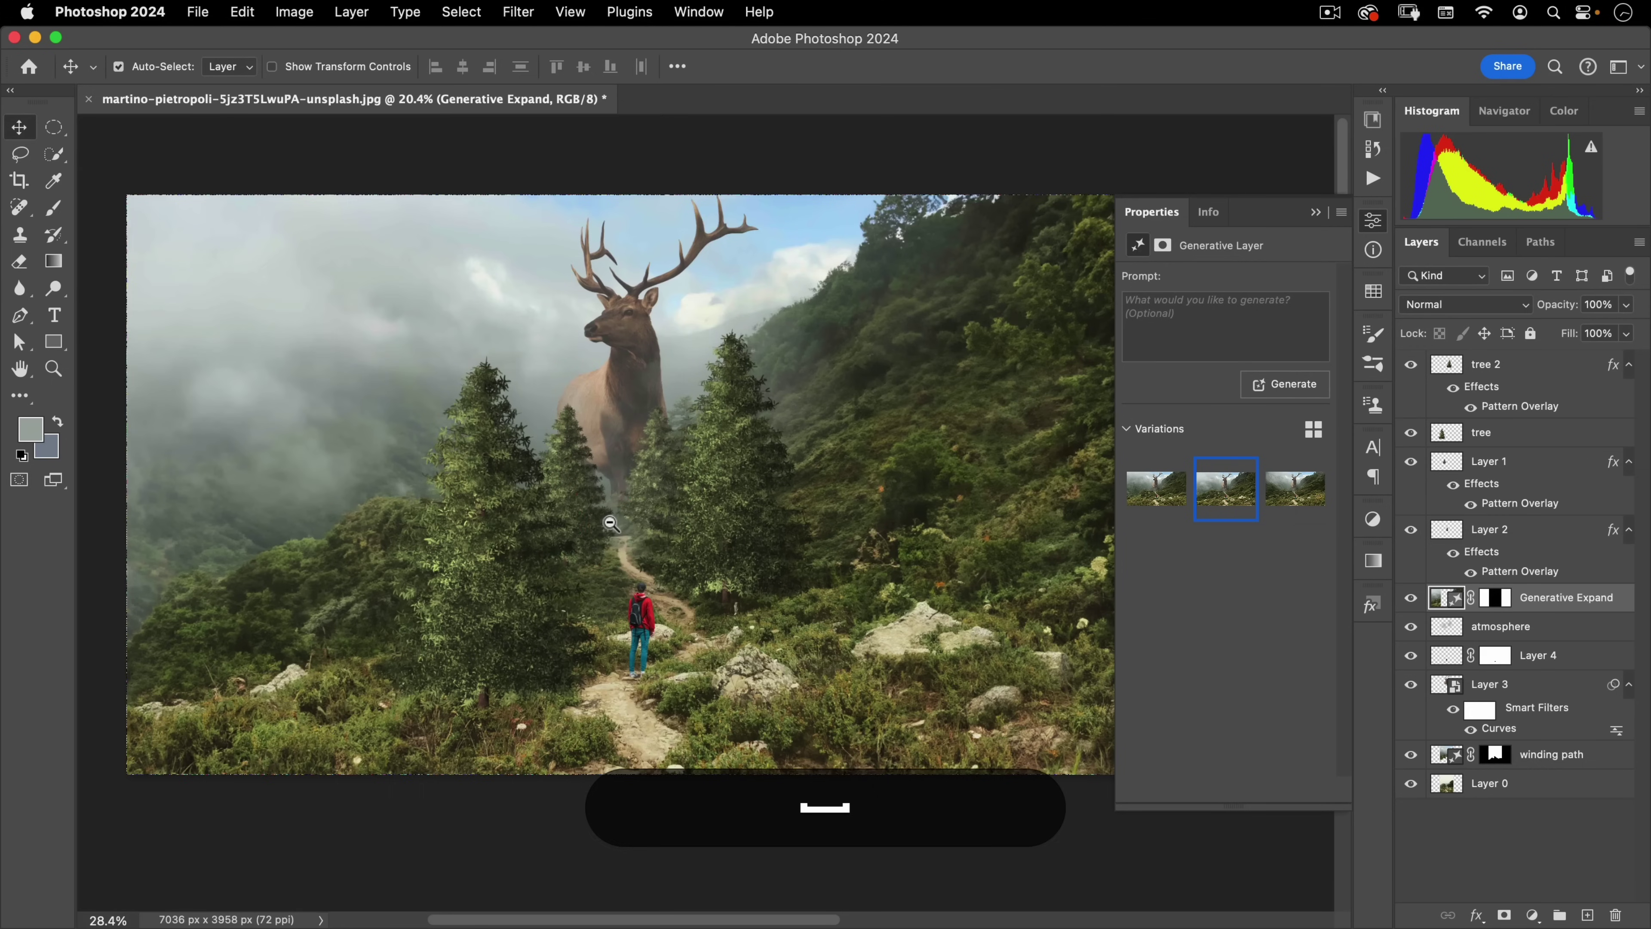
{"action": "left_click", "coordinate": [1373, 220]}
{"action": "scroll", "coordinate": [947, 497], "scroll_direction": "left", "scroll_amount": 3}
{"action": "left_click", "coordinate": [952, 497]}
{"action": "left_click", "coordinate": [880, 550], "text": "super"}
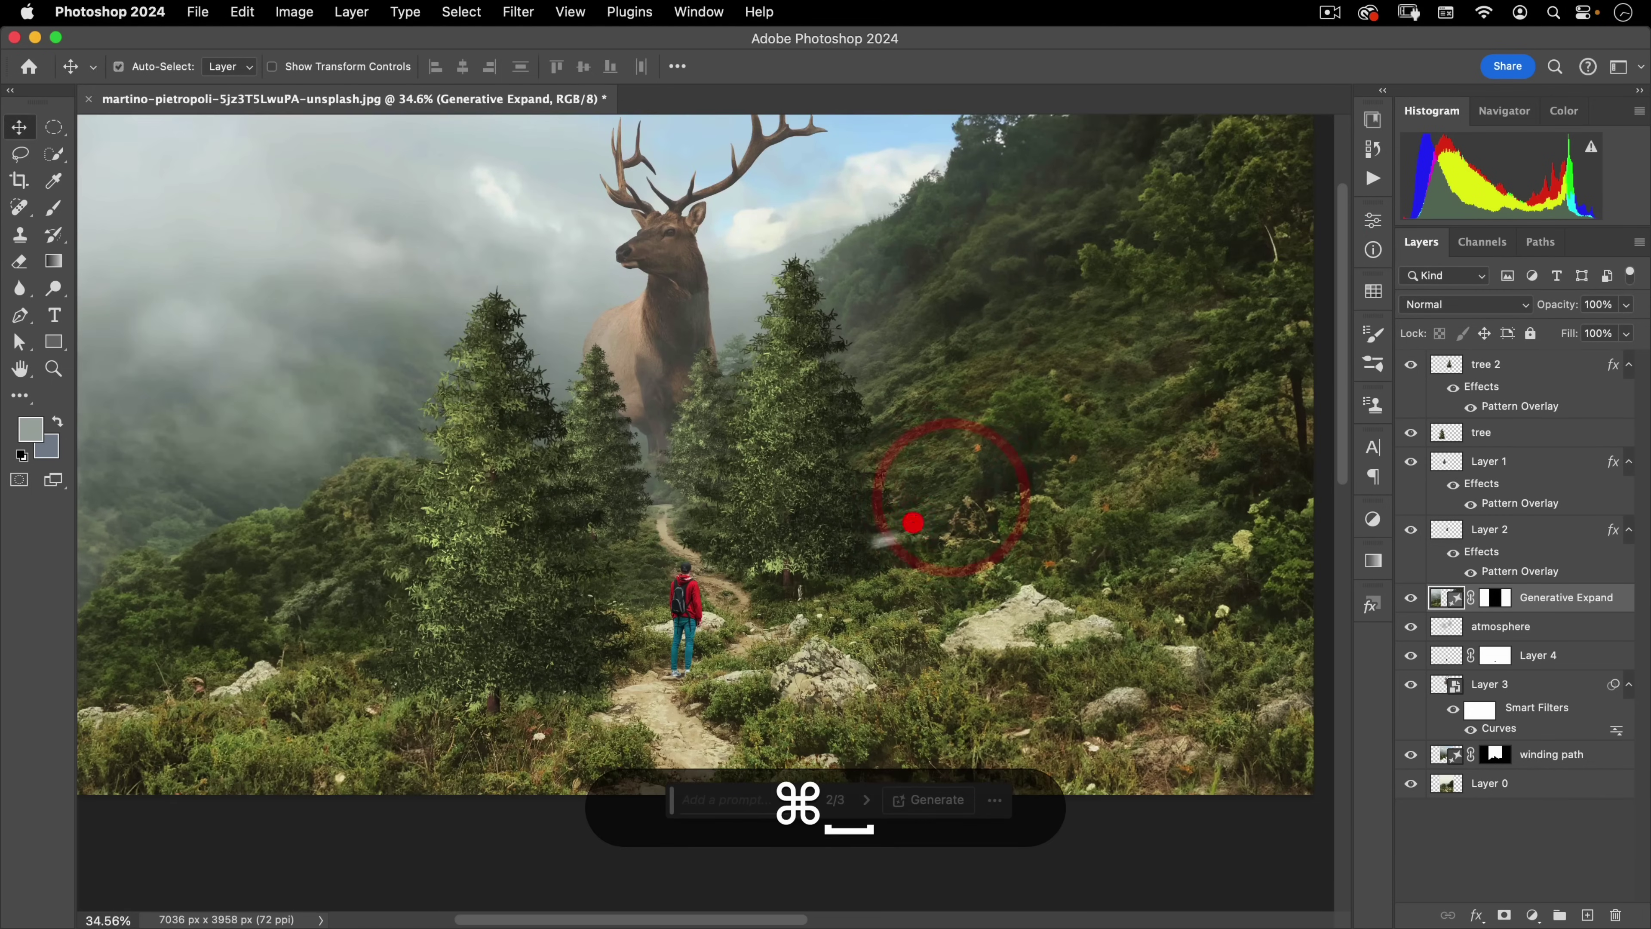
{"action": "left_click_drag", "start_coordinate": [535, 706], "coordinate": [516, 718]}
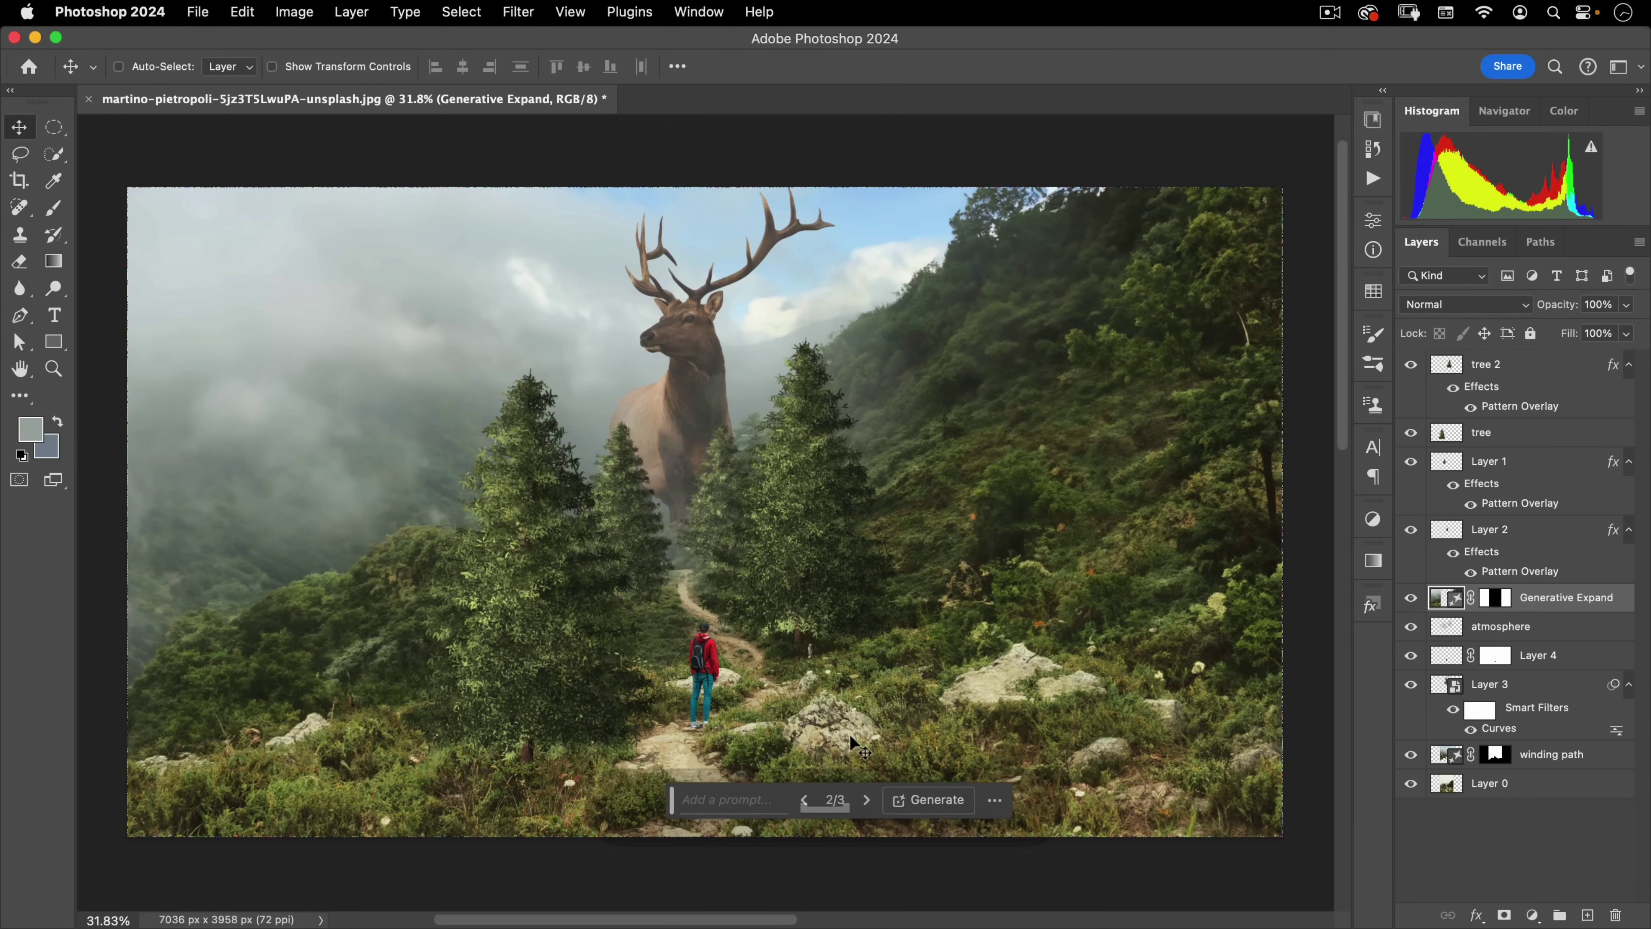